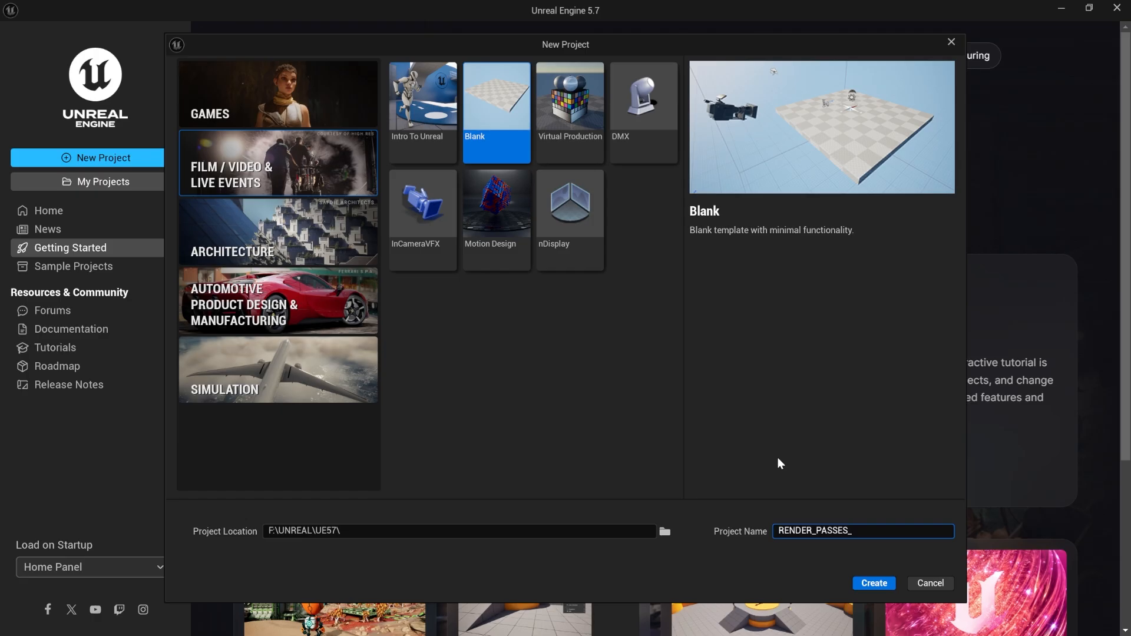
# Step: Create a project named RENDER_PASSES_57 from the Blank template of the film, video and live events category
pyautogui.click(889, 587)
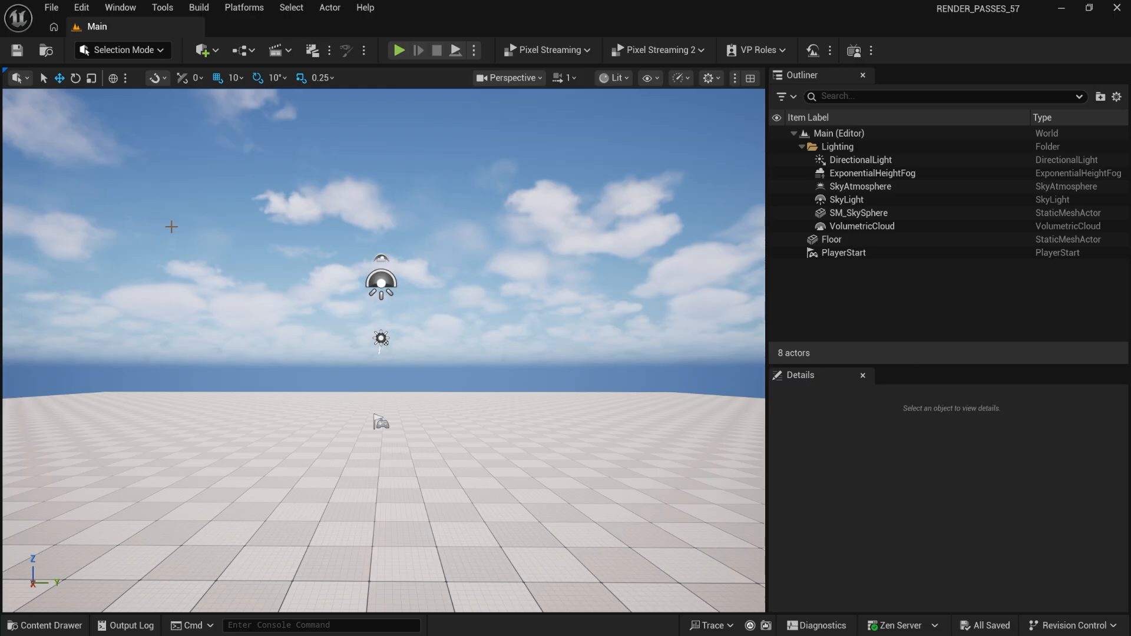
# Step: Enable the Movie Render Queue Additional Render Passes plugin, accept its beta status and restart the editor
pyautogui.click(82, 13)
pyautogui.click(141, 233)
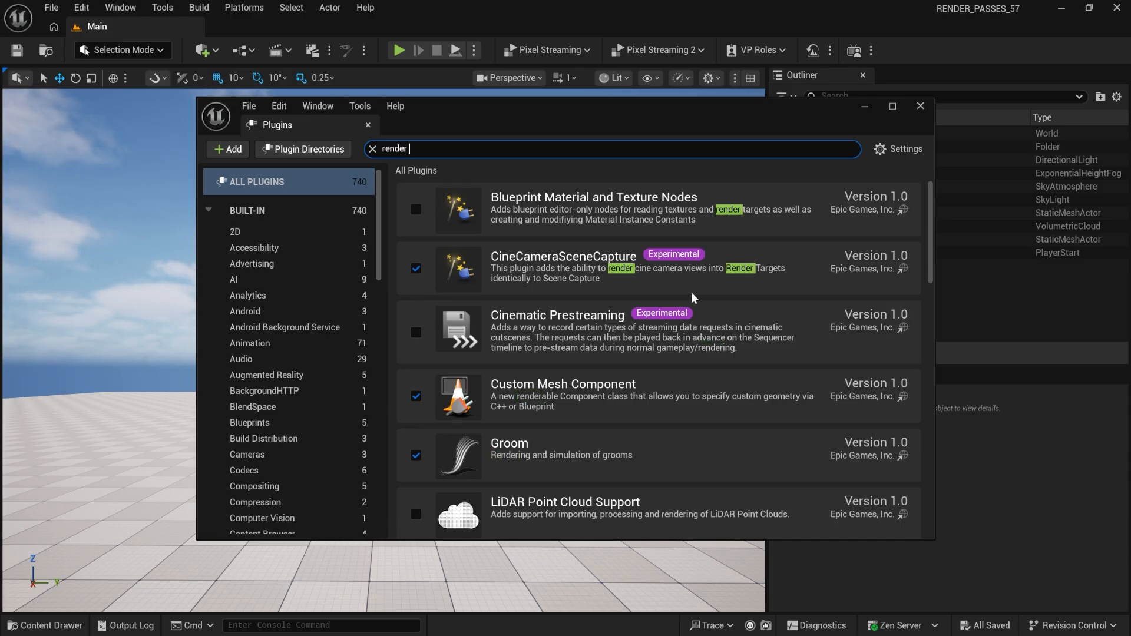
pyautogui.scroll(-3, 694, 296)
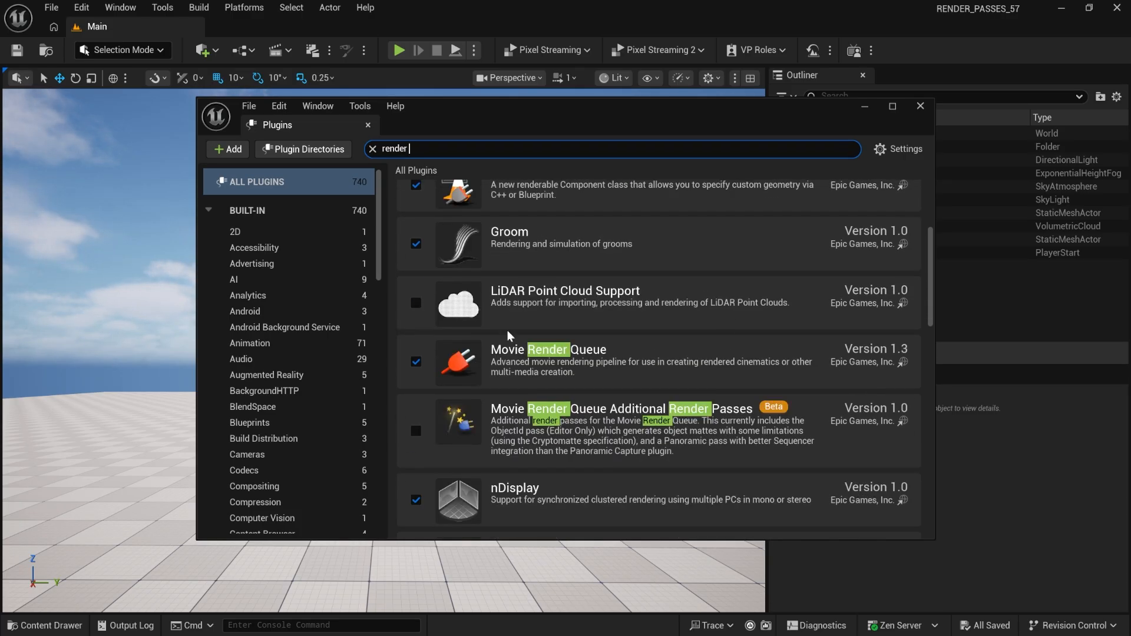
pyautogui.scroll(-1, 587, 393)
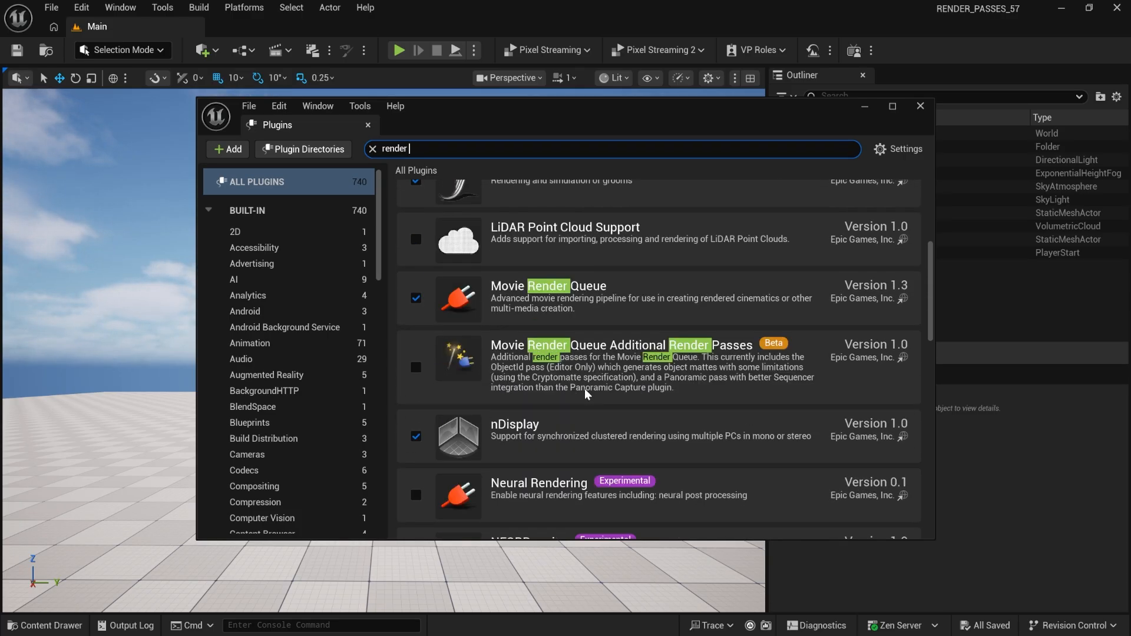
pyautogui.click(417, 368)
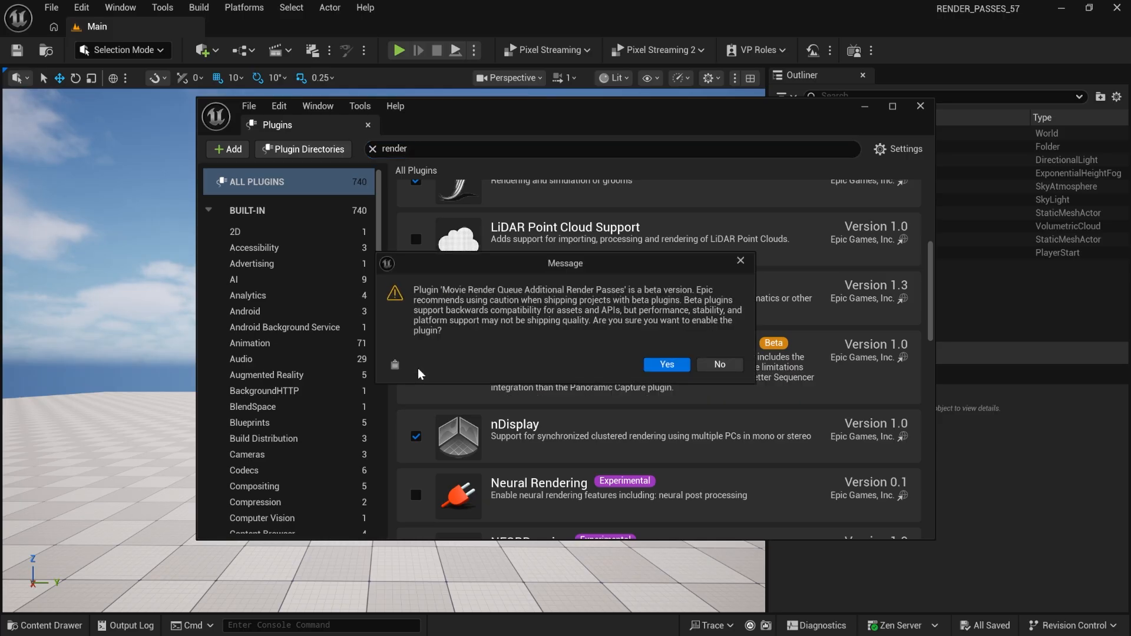
pyautogui.click(660, 365)
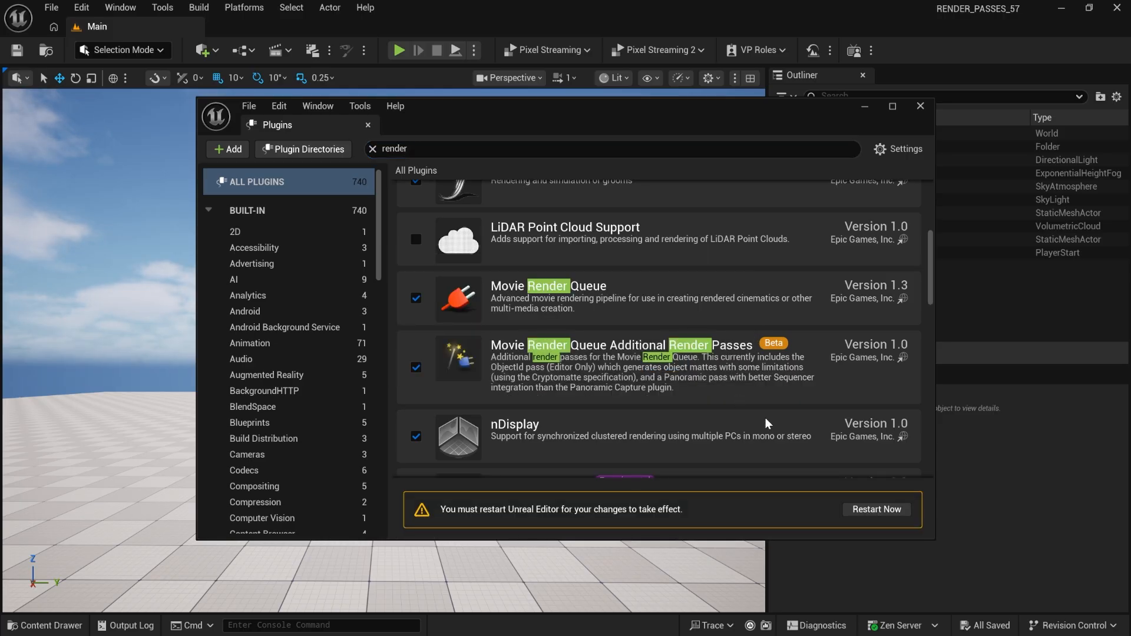
pyautogui.click(878, 515)
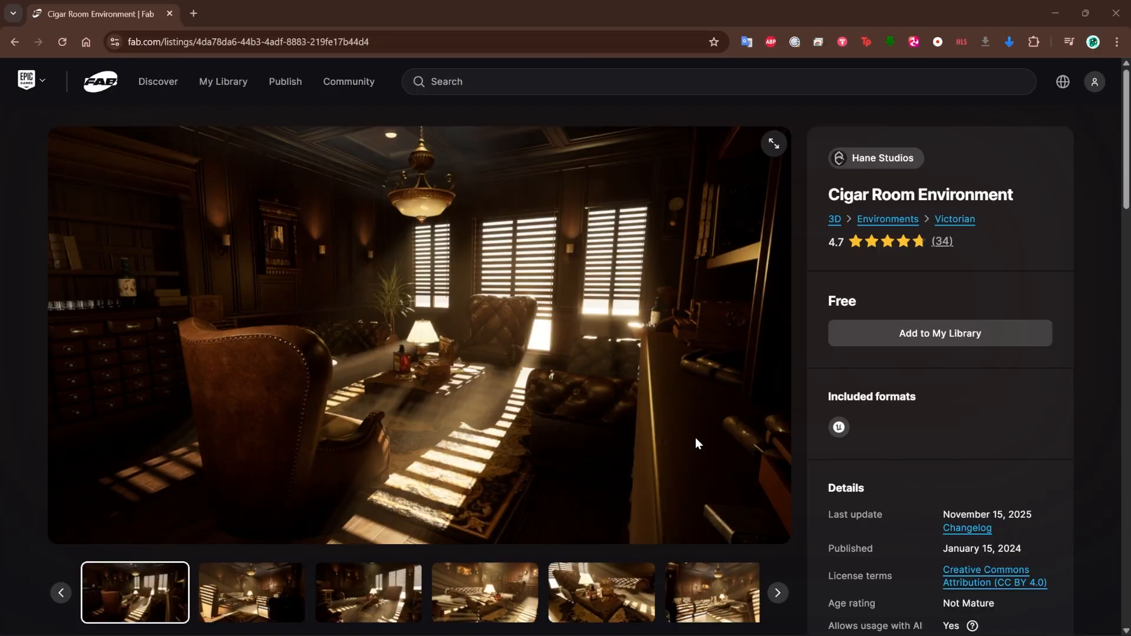
# Step: Switch to the browser and examine the Cigar Room Environment listing on Fab, including its description and preview images
pyautogui.scroll(-6, 742, 418)
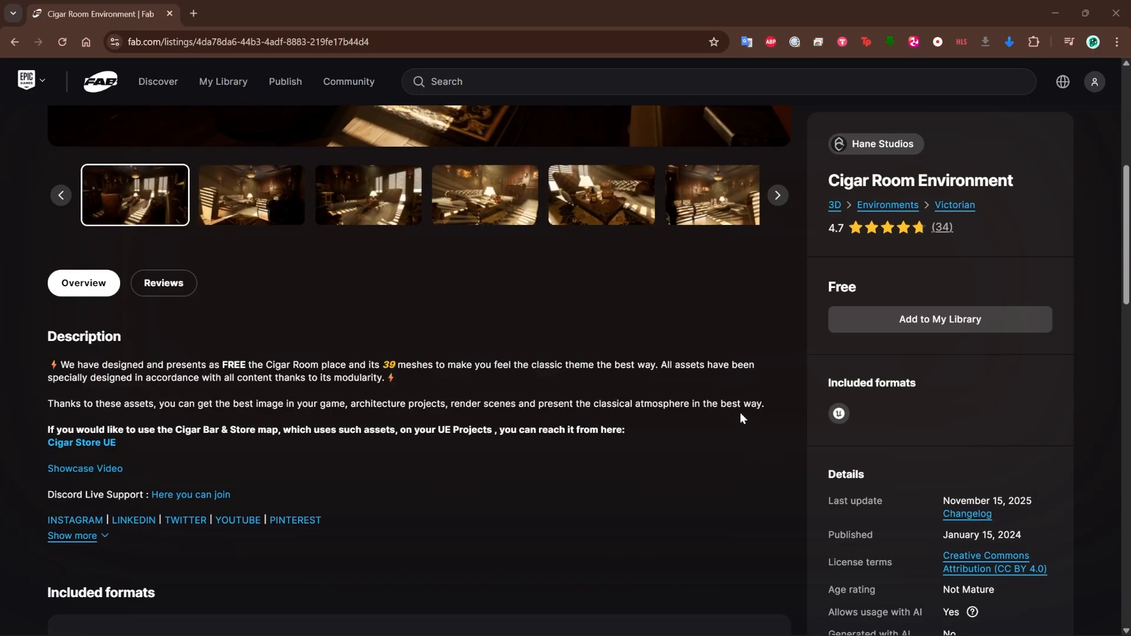
pyautogui.scroll(5, 741, 418)
pyautogui.scroll(1, 741, 414)
pyautogui.click(778, 593)
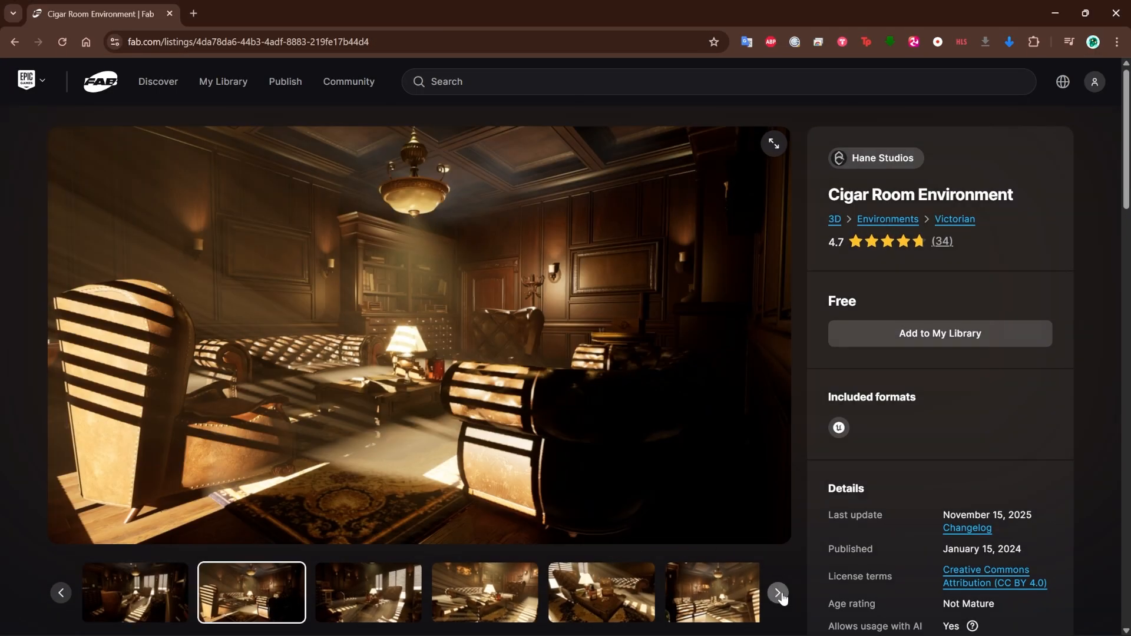
pyautogui.click(777, 592)
pyautogui.click(781, 596)
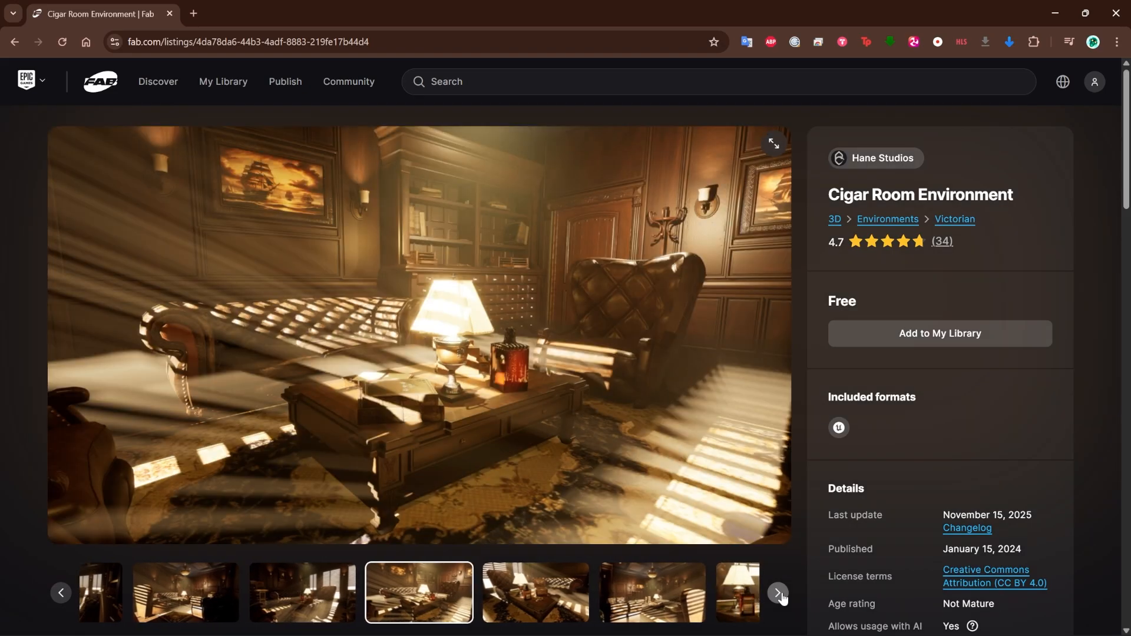
pyautogui.click(781, 595)
pyautogui.click(781, 595)
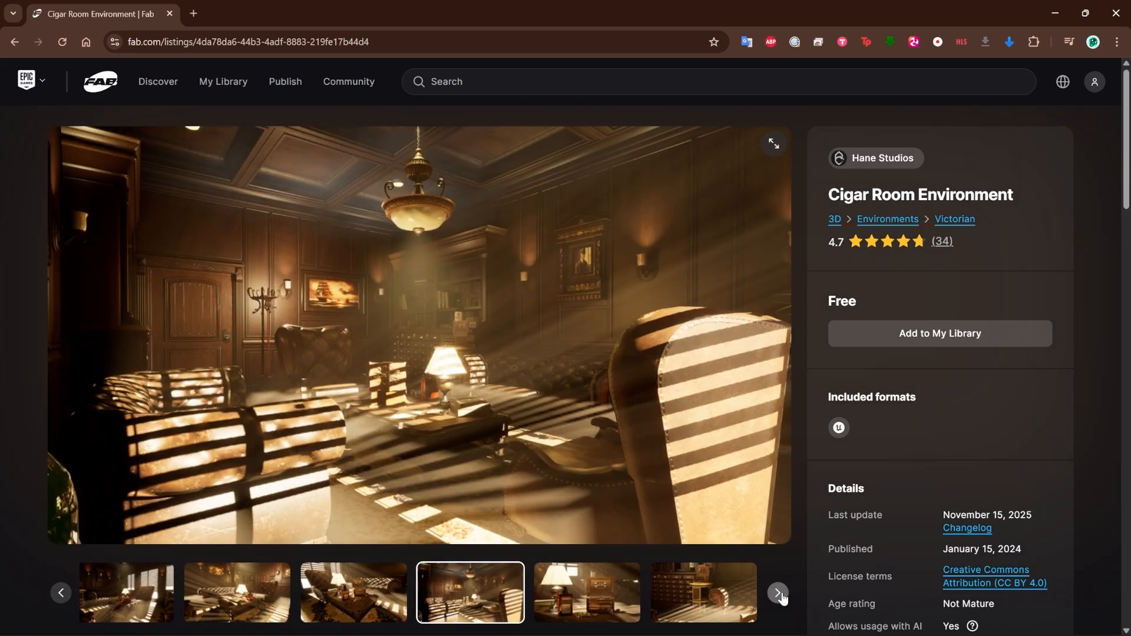
pyautogui.click(779, 594)
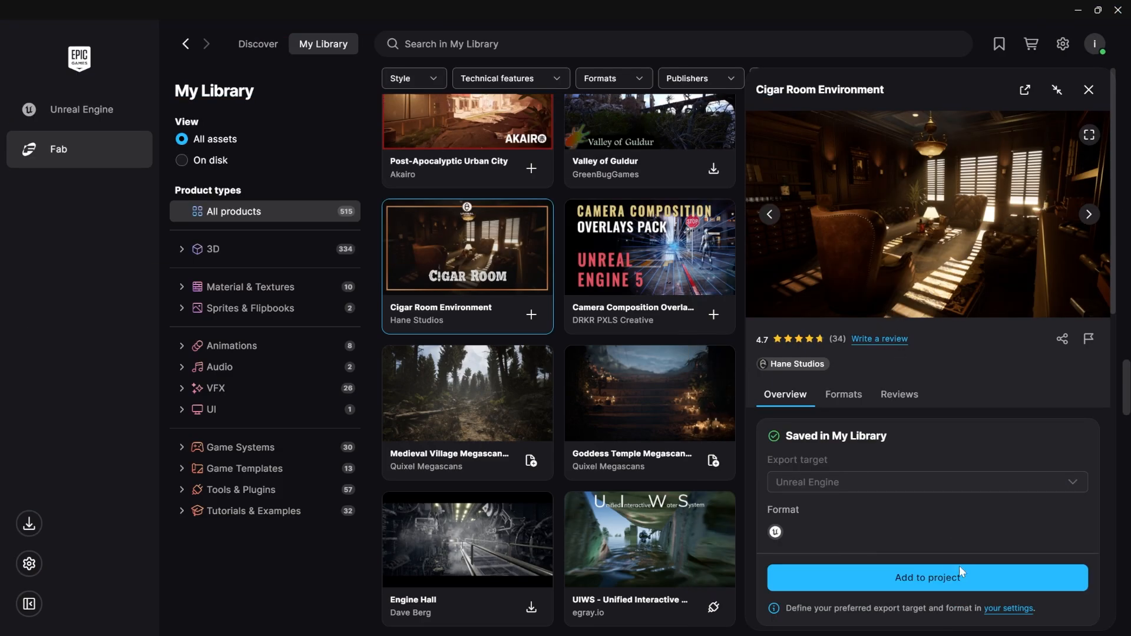
# Step: In the Epic Games Launcher, add the Cigar Room Environment asset to the RENDER_PASSES_57 project, and minimize the launcher
pyautogui.click(967, 578)
pyautogui.click(530, 260)
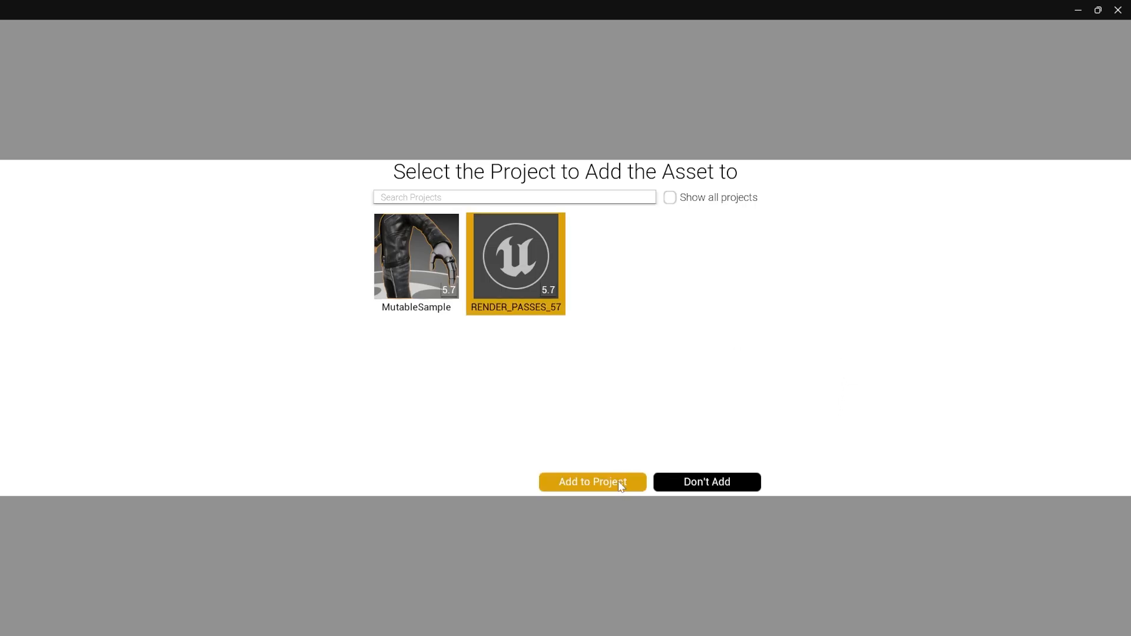
pyautogui.click(611, 487)
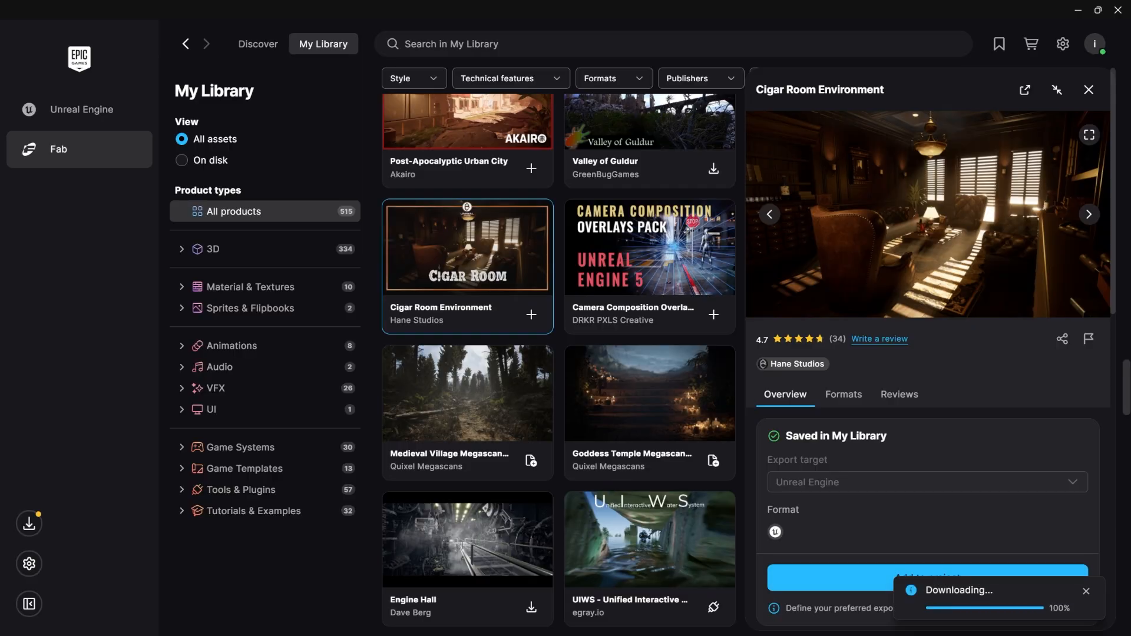
pyautogui.click(1078, 10)
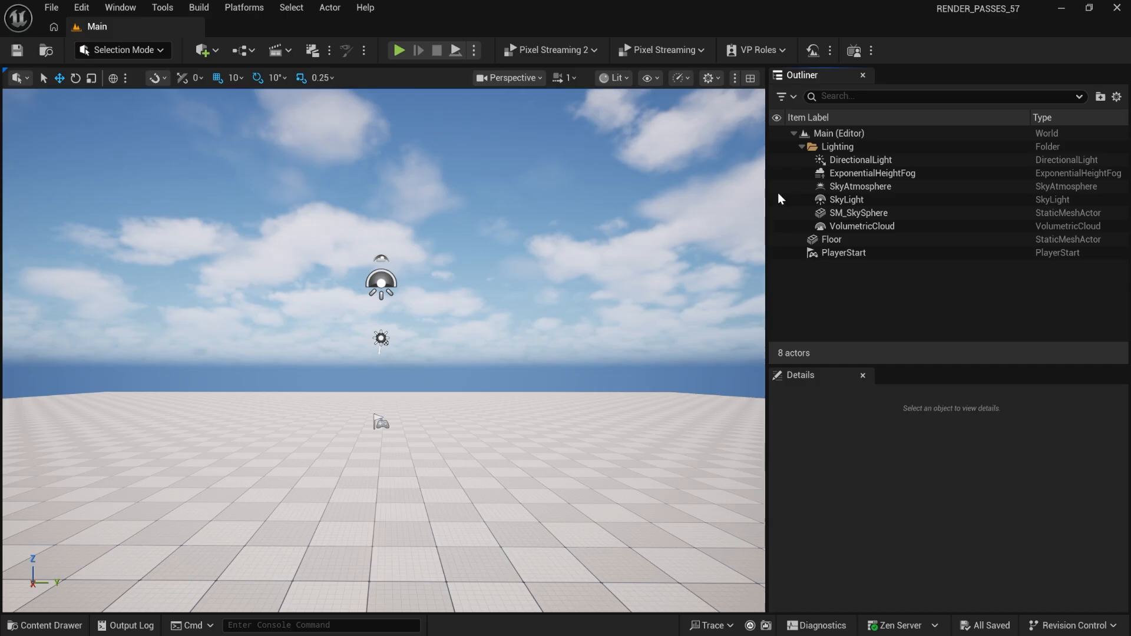
# Step: Rearrange the Unreal Editor layout with a narrow full-height Outliner beside the viewport and the Content Browser docked beneath the viewport
pyautogui.moveTo(821, 74); pyautogui.dragTo(185, 243)
pyautogui.hotkey('ctrl', 'space')
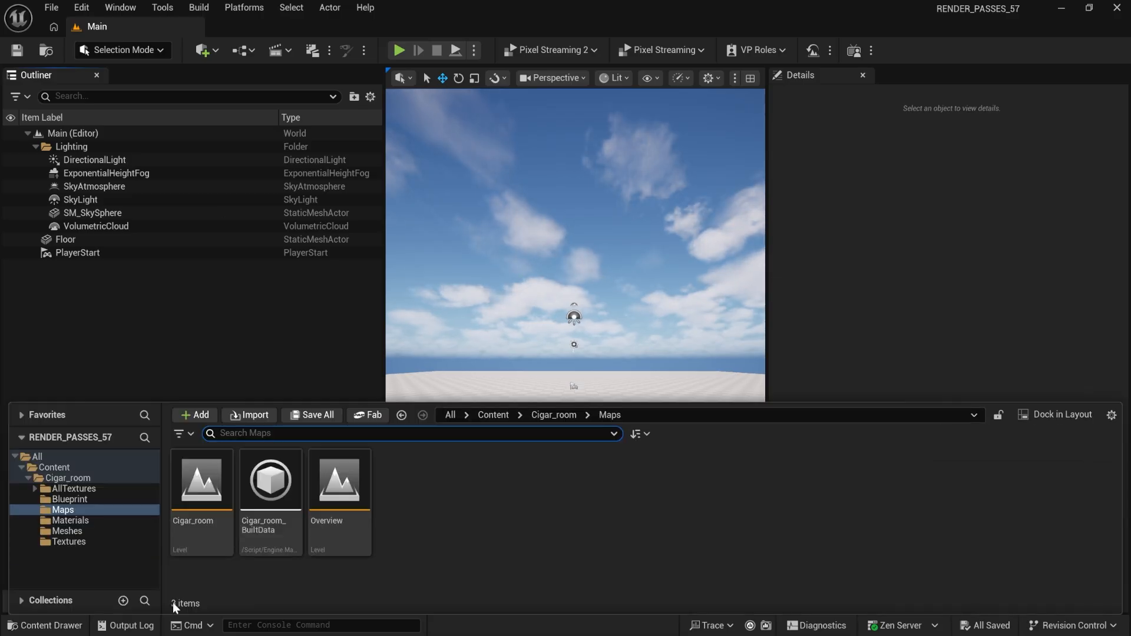
pyautogui.moveTo(151, 315); pyautogui.dragTo(152, 427)
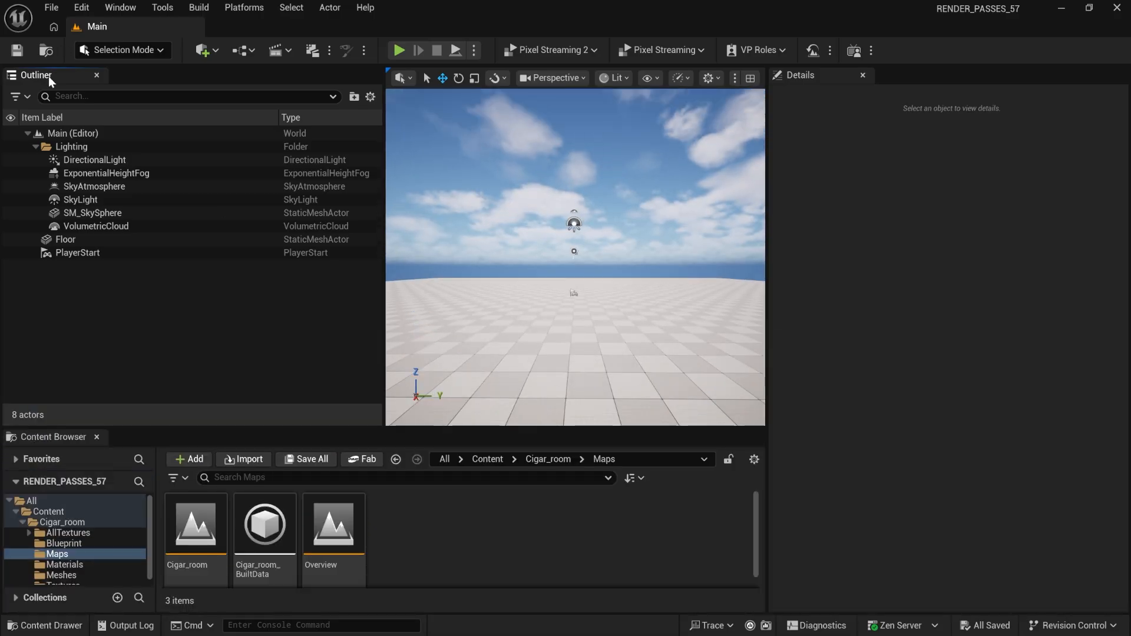
pyautogui.moveTo(47, 76); pyautogui.dragTo(13, 339)
pyautogui.moveTo(506, 128); pyautogui.dragTo(234, 129)
pyautogui.moveTo(737, 427); pyautogui.dragTo(734, 394)
# Step: Open the Movie Render Queue and dock it alongside the Content Browser
pyautogui.click(121, 7)
pyautogui.moveTo(177, 60)
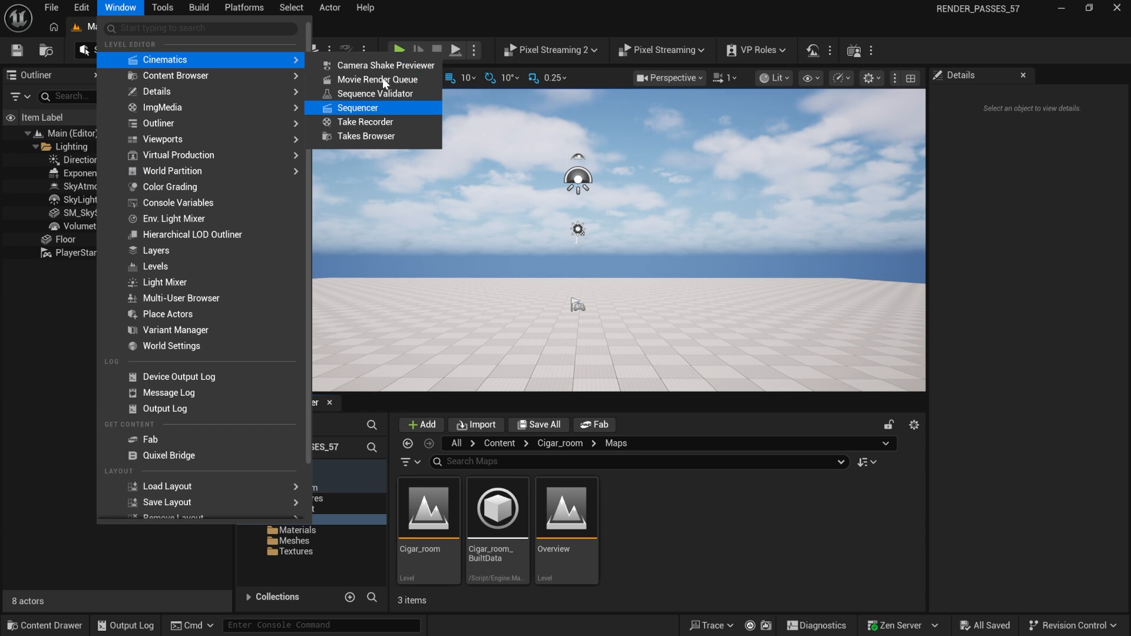
pyautogui.click(365, 79)
pyautogui.moveTo(306, 131); pyautogui.dragTo(389, 403)
# Step: Open the Cigar_room level from the Cigar_room Maps folder
pyautogui.click(285, 402)
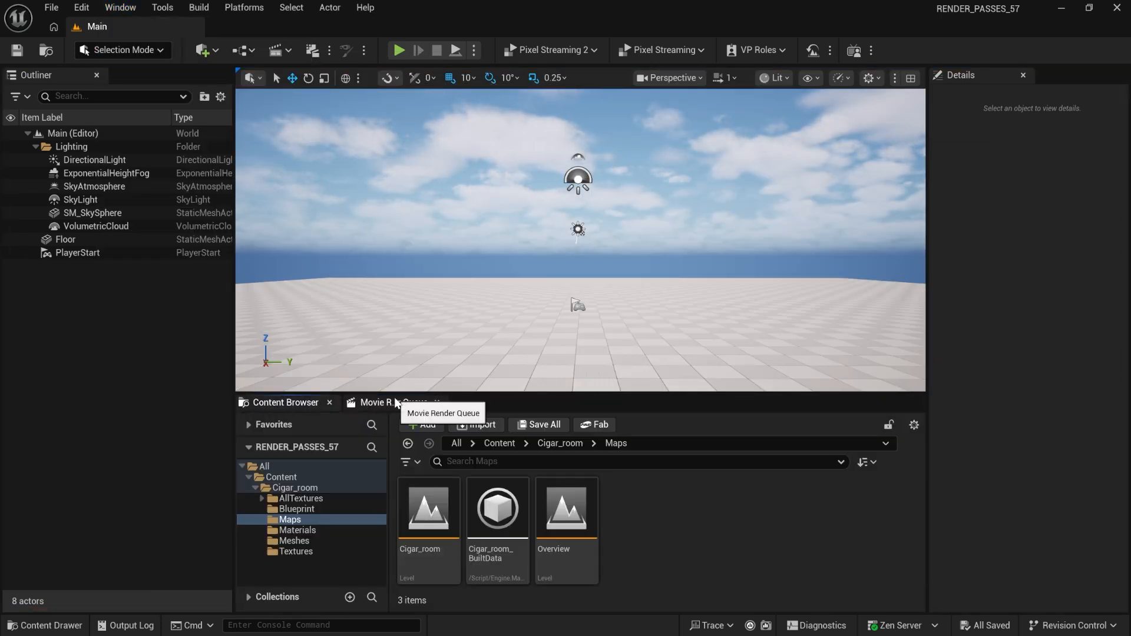
pyautogui.doubleClick(433, 508)
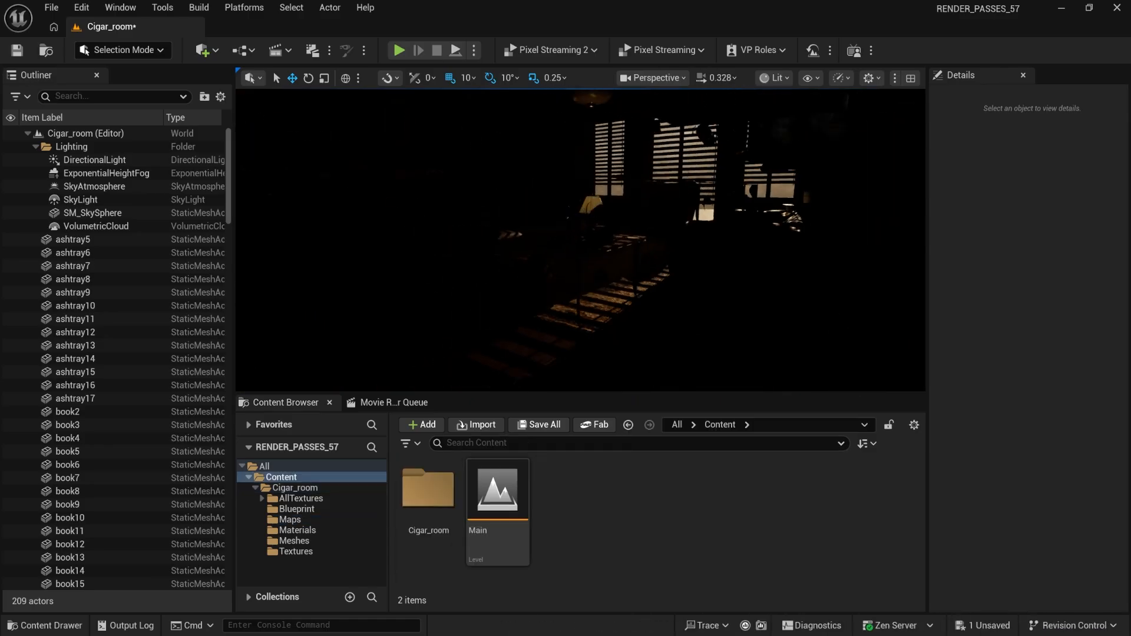
# Step: Enable Infinite Extent (Unbound) on the level's PostProcessVolume
pyautogui.moveTo(228, 140); pyautogui.dragTo(228, 386)
pyautogui.click(94, 334)
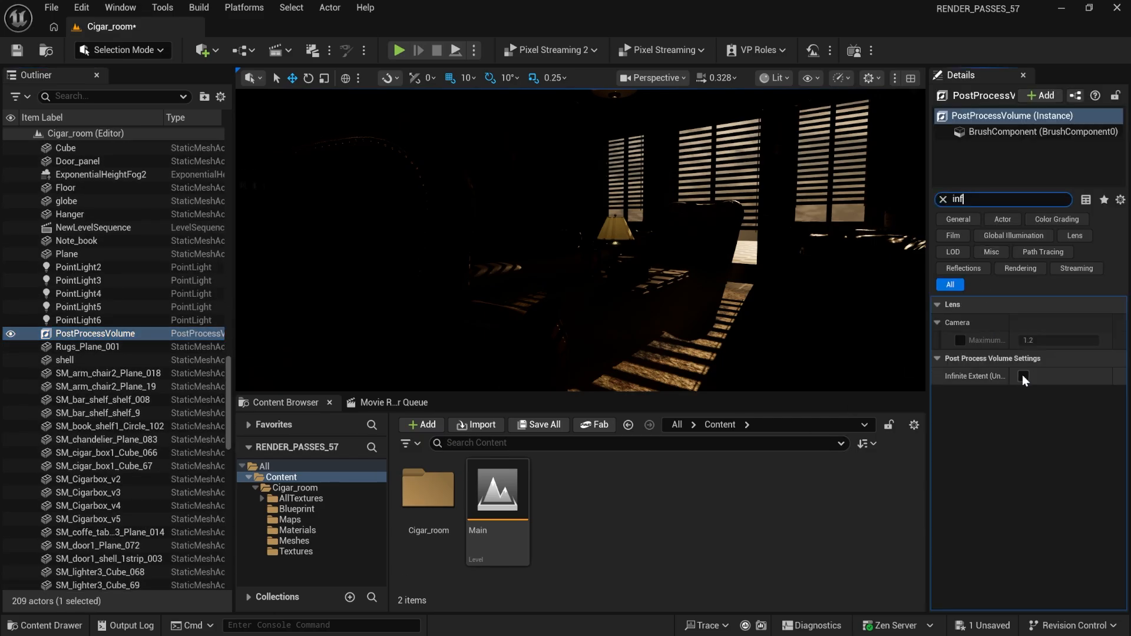
pyautogui.click(1024, 376)
# Step: Override the PostProcessVolume's exposure with Manual metering mode and an exposure compensation of 15
pyautogui.click(942, 199)
pyautogui.scroll(-5, 958, 435)
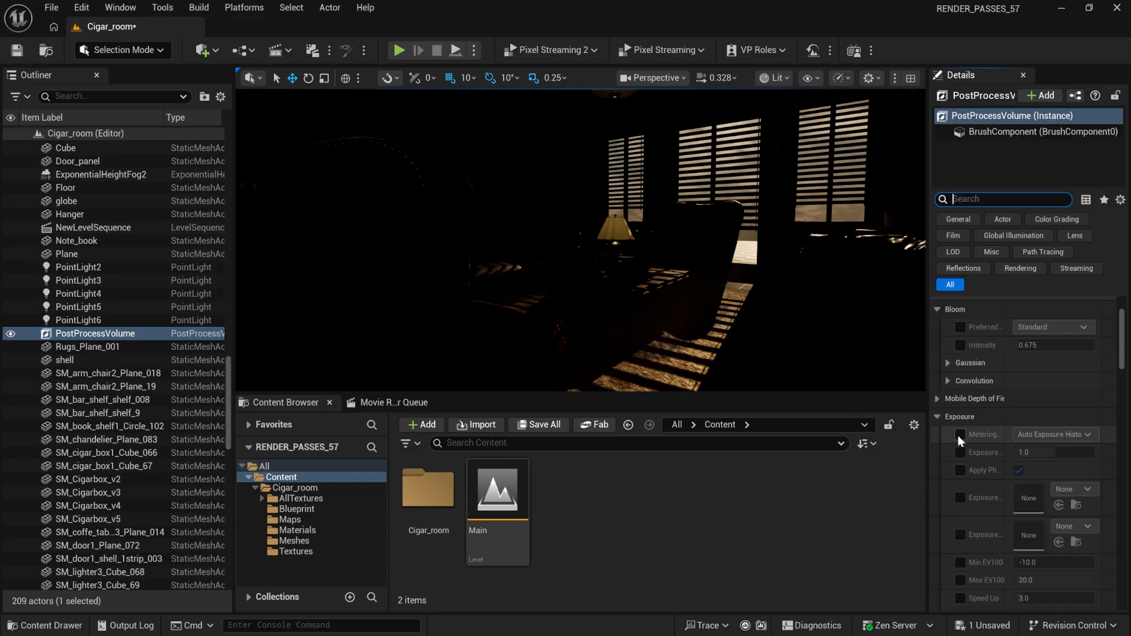
pyautogui.click(959, 435)
pyautogui.click(961, 453)
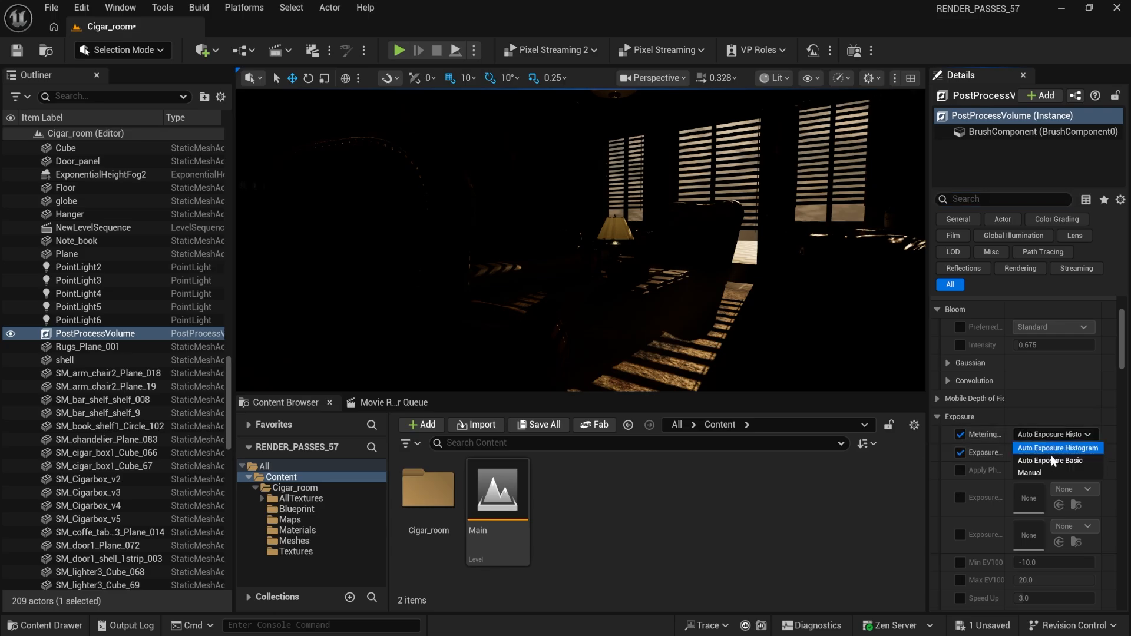
pyautogui.click(1053, 435)
pyautogui.click(1043, 474)
pyautogui.click(1035, 452)
pyautogui.write('15')
pyautogui.press('Return')
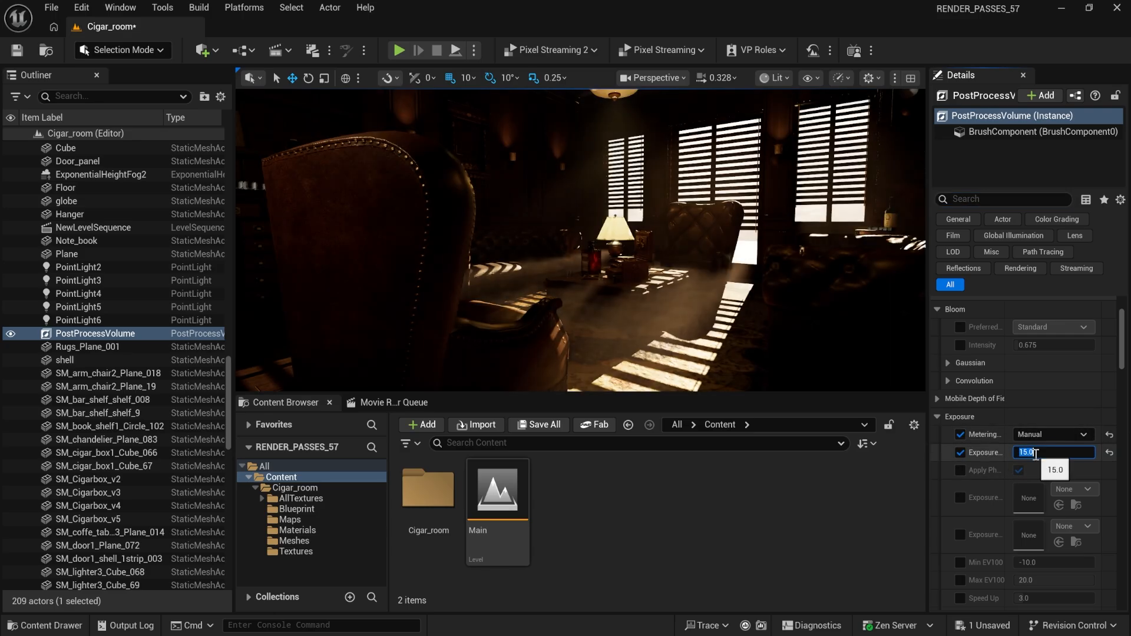
# Step: Enable the bloom intensity override on the PostProcessVolume and set its lens flare intensity to 0
pyautogui.click(959, 345)
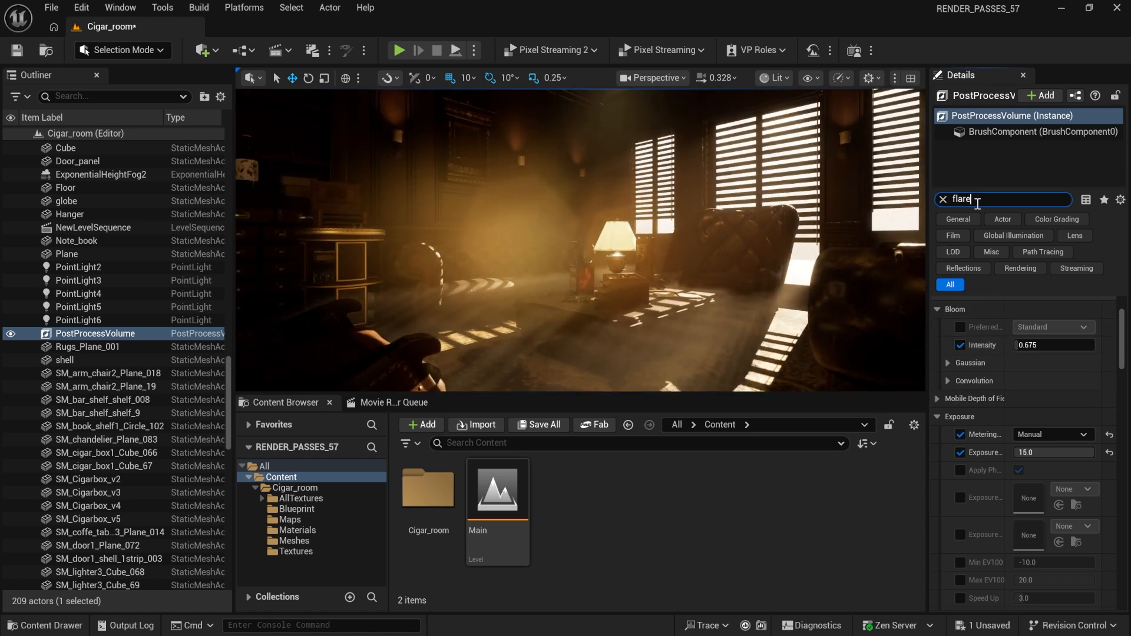
pyautogui.click(1043, 343)
pyautogui.write('0')
pyautogui.press('Return')
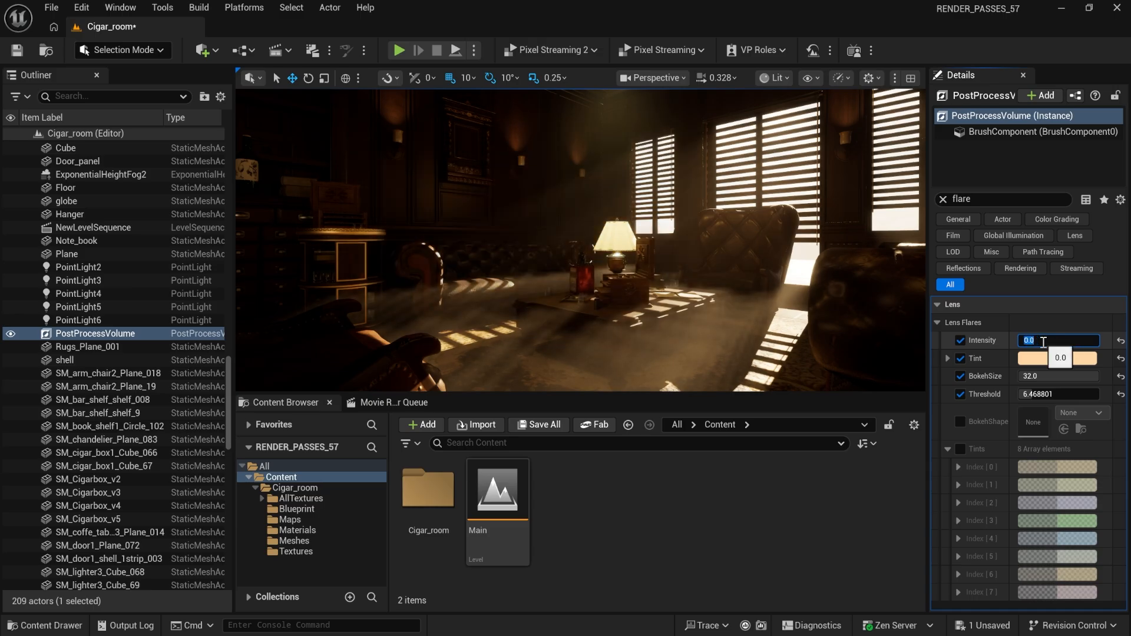
# Step: Examine the cigar room from closer viewpoints around the table lamp and windows to judge the lighting and bloom
pyautogui.click(990, 343)
pyautogui.moveTo(581, 240); pyautogui.dragTo(752, 192, button='right')
pyautogui.press('w')
pyautogui.scroll(-2, 580, 240)
pyautogui.press('d')
pyautogui.scroll(-1, 581, 240)
pyautogui.press('d')
pyautogui.press('a')
pyautogui.press('e')
pyautogui.press('q')
pyautogui.press('a')
pyautogui.scroll(-2, 730, 256)
pyautogui.scroll(-3, 683, 260)
pyautogui.scroll(-1, 705, 269)
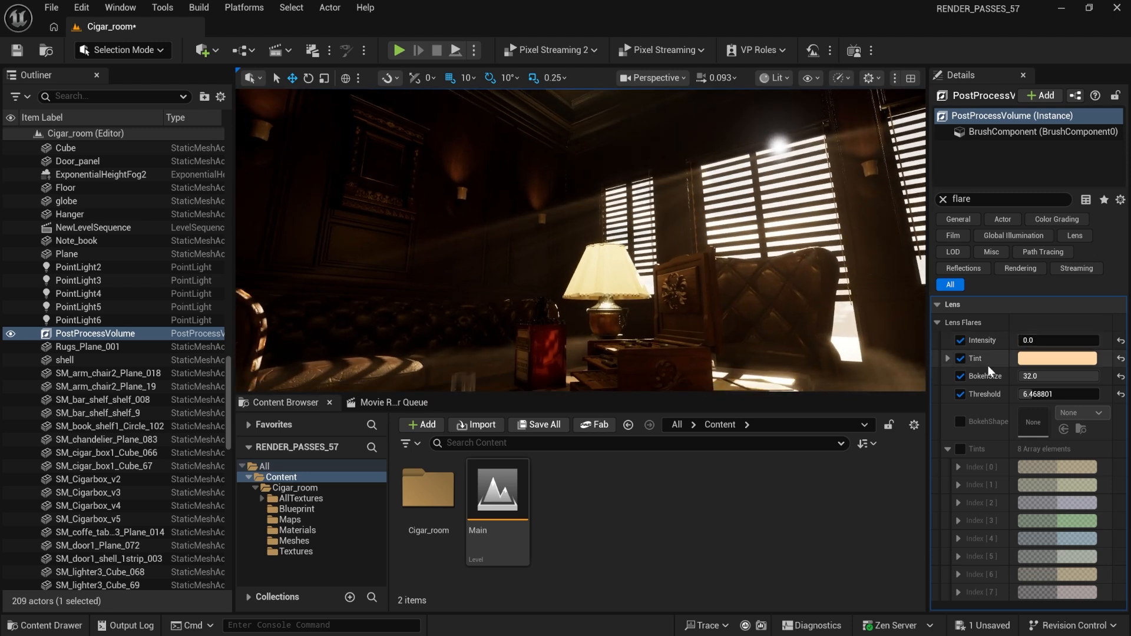
# Step: Set the PostProcessVolume's bloom intensity to 0
pyautogui.click(943, 200)
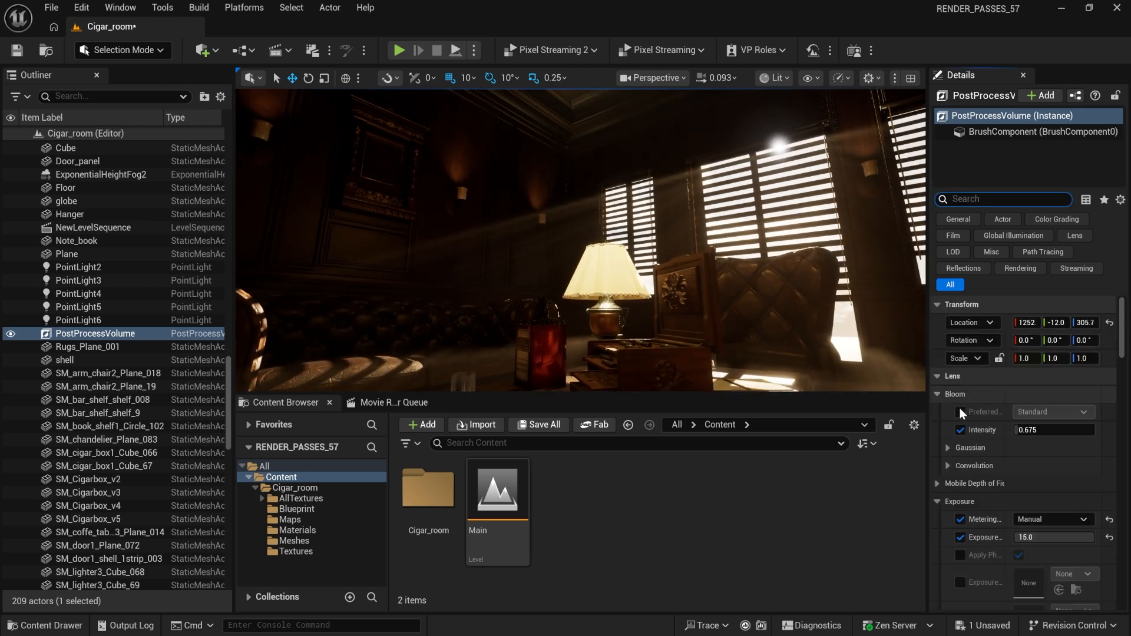
pyautogui.click(1043, 430)
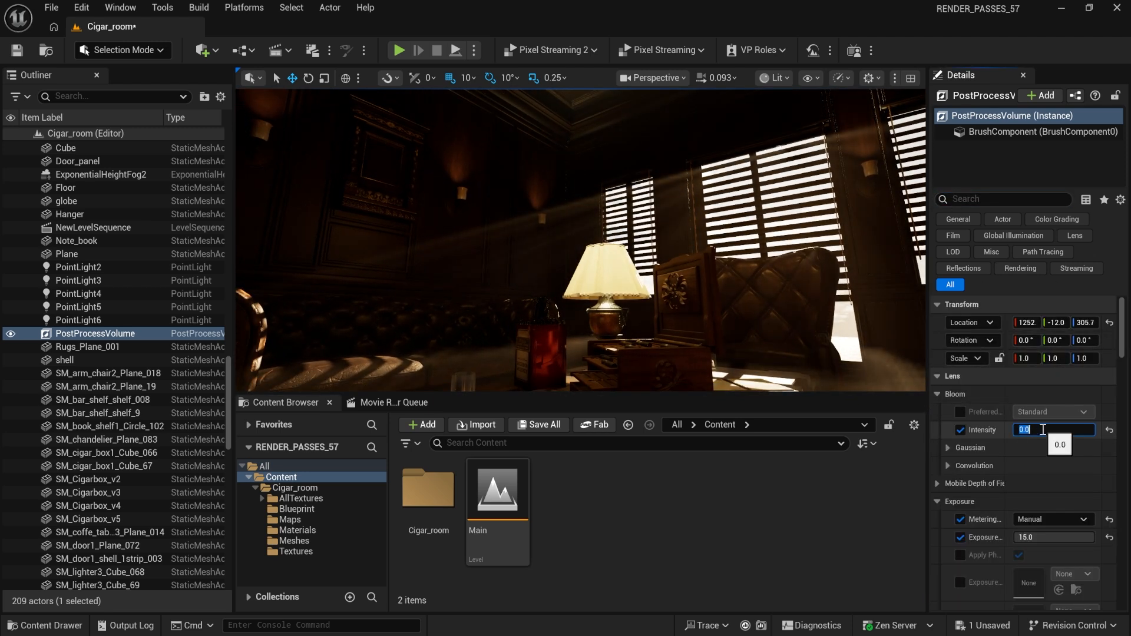
pyautogui.moveTo(818, 288); pyautogui.dragTo(784, 330, button='right')
pyautogui.press('s')
pyautogui.scroll(1, 807, 301)
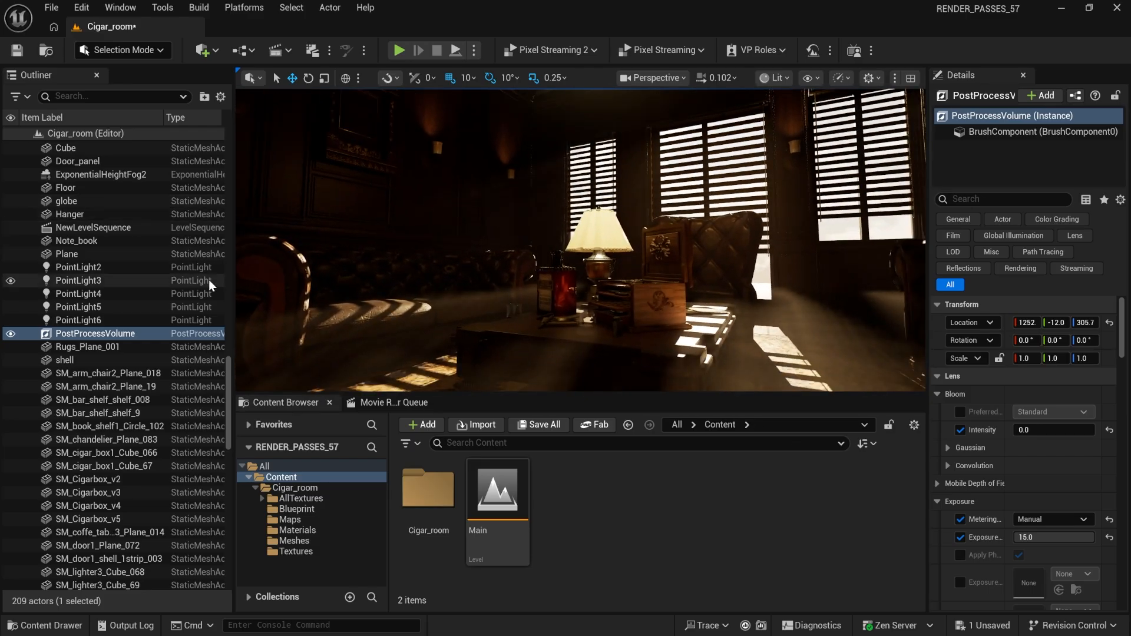
# Step: Try a volumetric scattering intensity of 0 on the DirectionalLight and set it back to 4
pyautogui.scroll(10, 148, 224)
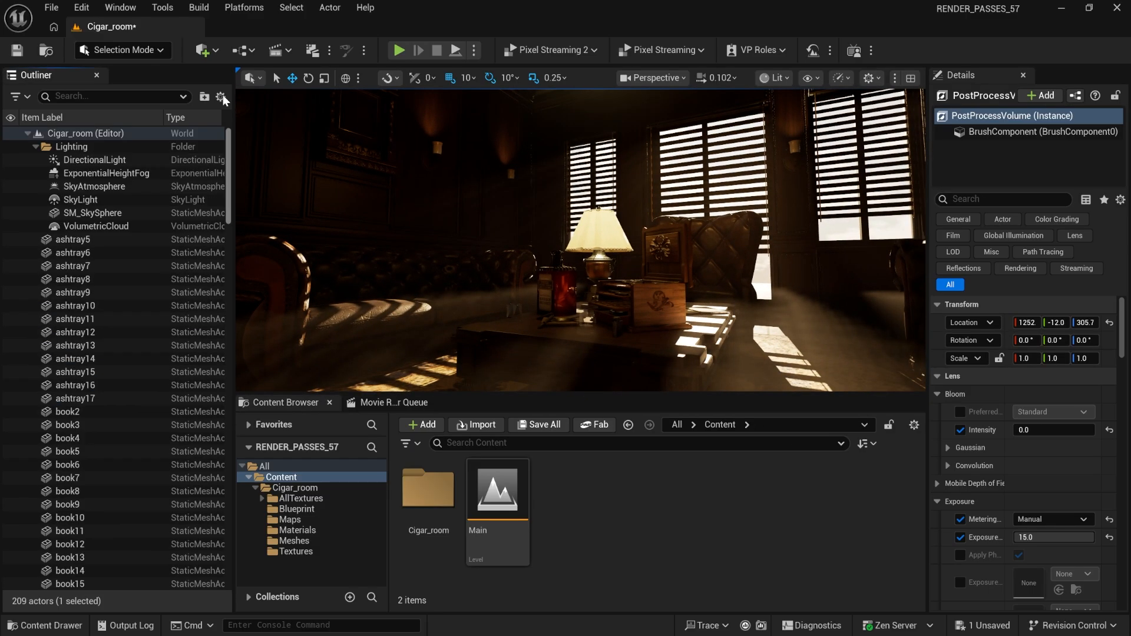
pyautogui.click(96, 163)
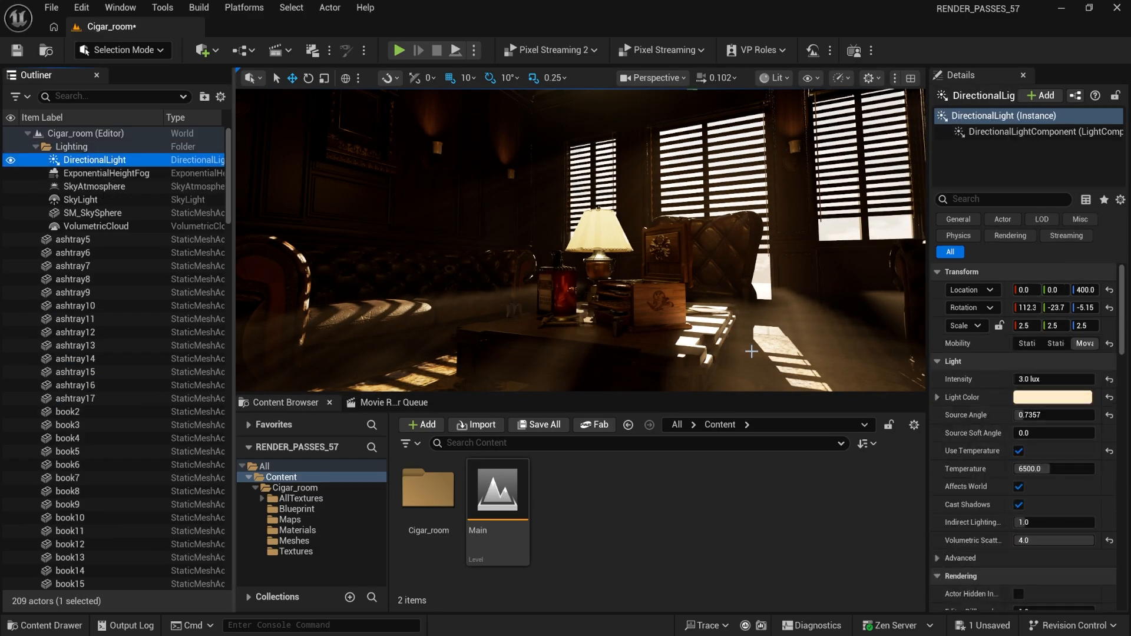
pyautogui.click(1040, 540)
pyautogui.write('0')
pyautogui.press('Return')
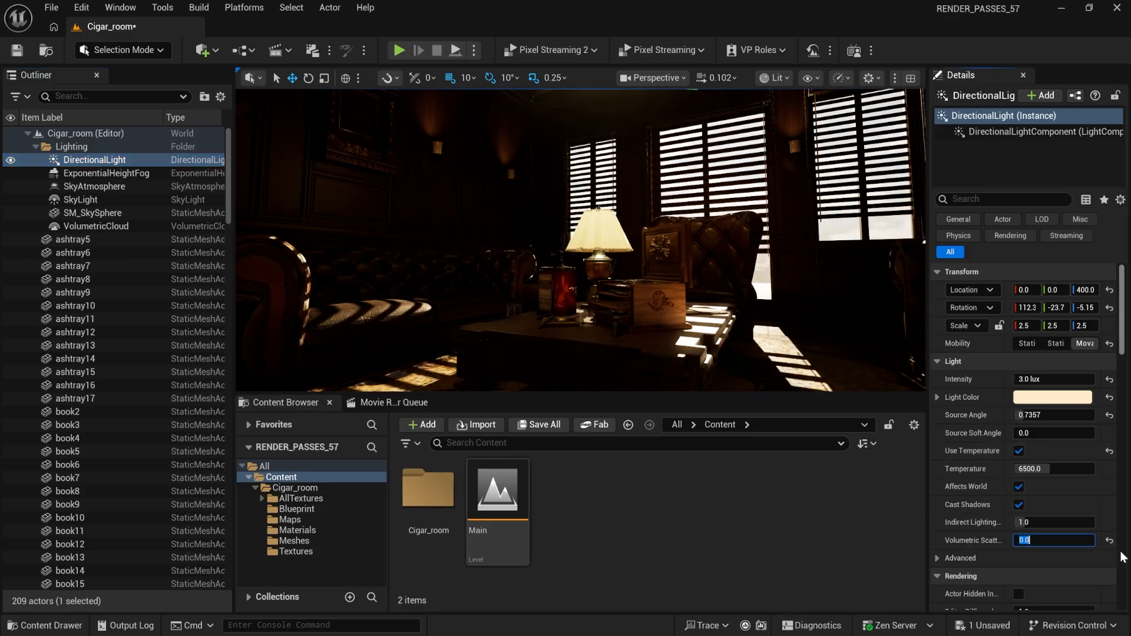
pyautogui.write('4')
pyautogui.press('Return')
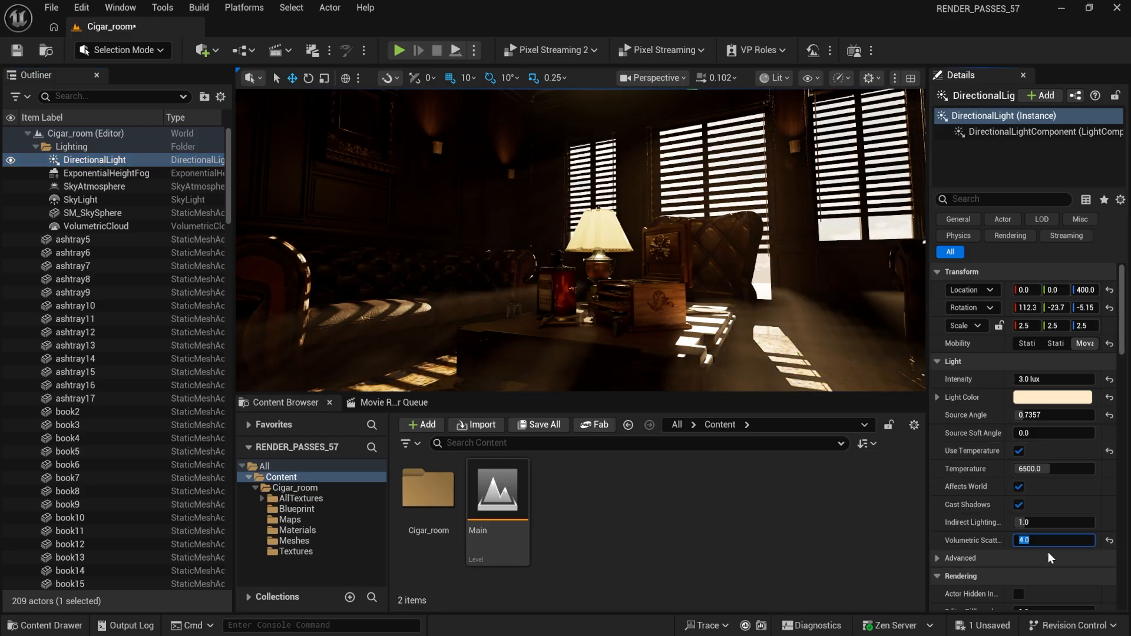
pyautogui.click(992, 540)
pyautogui.moveTo(766, 306); pyautogui.dragTo(756, 327, button='right')
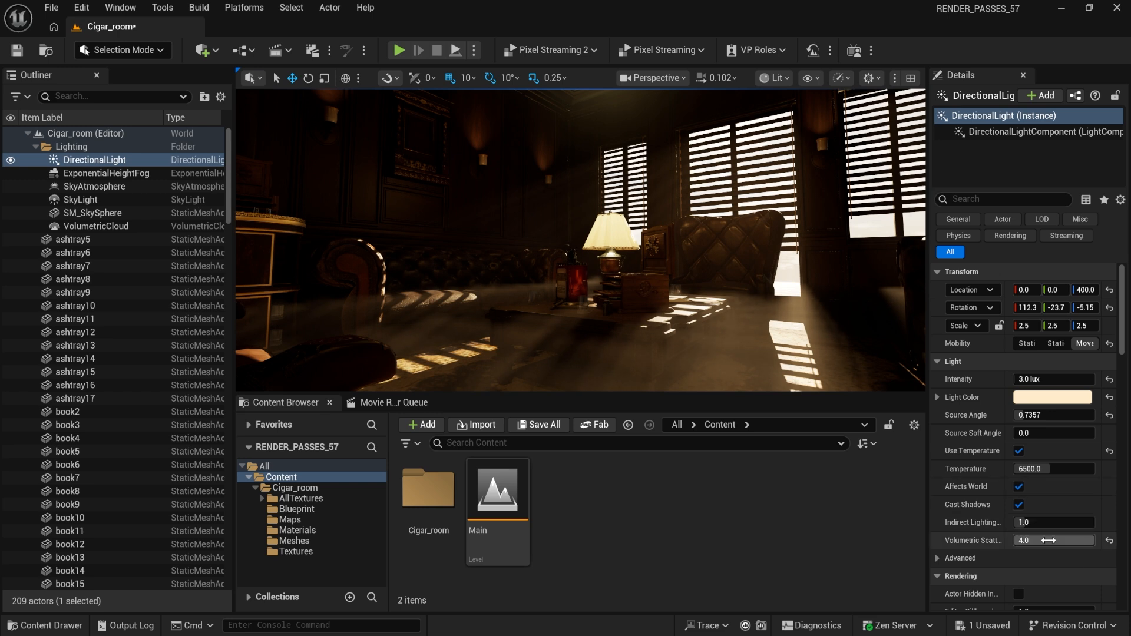
# Step: Set the DirectionalLight's volumetric scattering intensity to 0
pyautogui.click(1048, 541)
pyautogui.write('0')
pyautogui.press('Return')
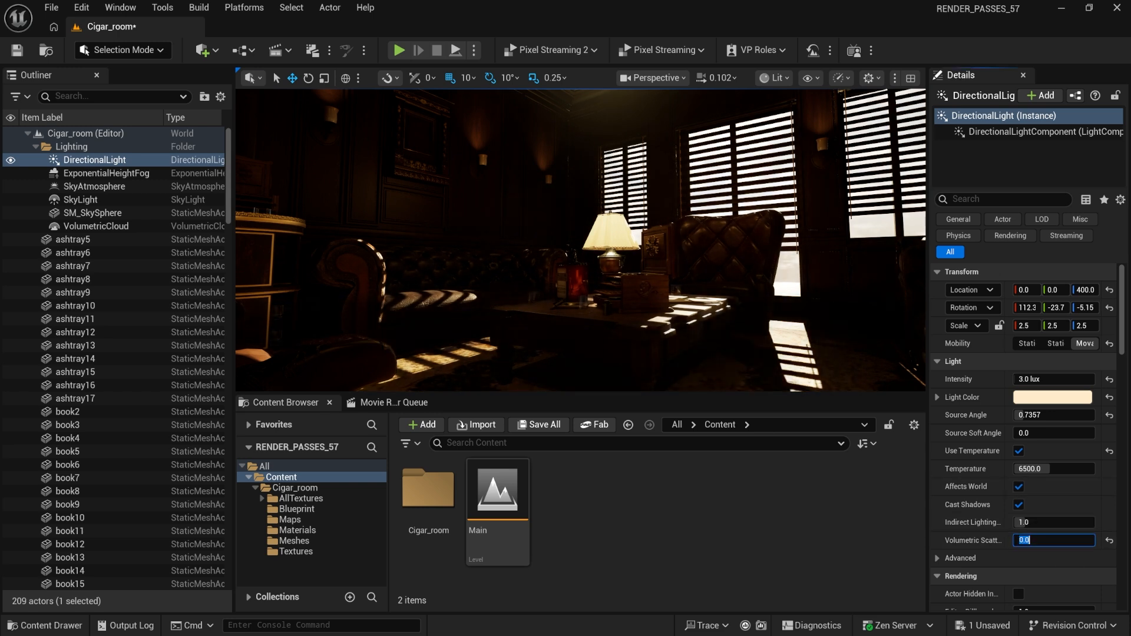
pyautogui.click(997, 540)
# Step: Create a folder named SEQ in the Content folder and open it
pyautogui.rightClick(635, 495)
pyautogui.click(648, 122)
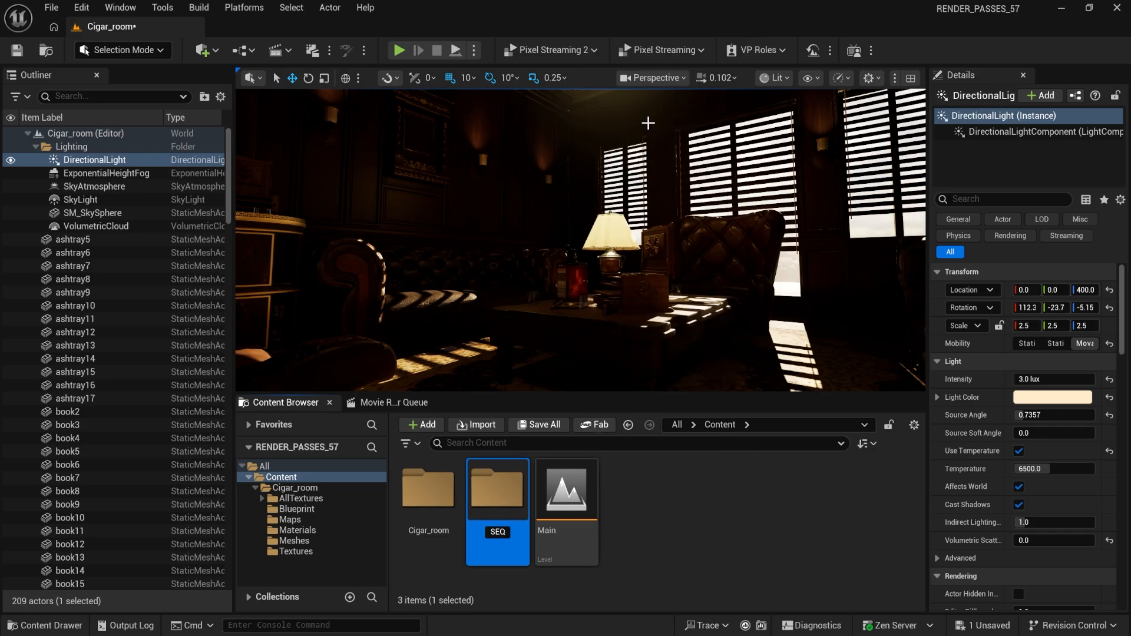
pyautogui.press('Return')
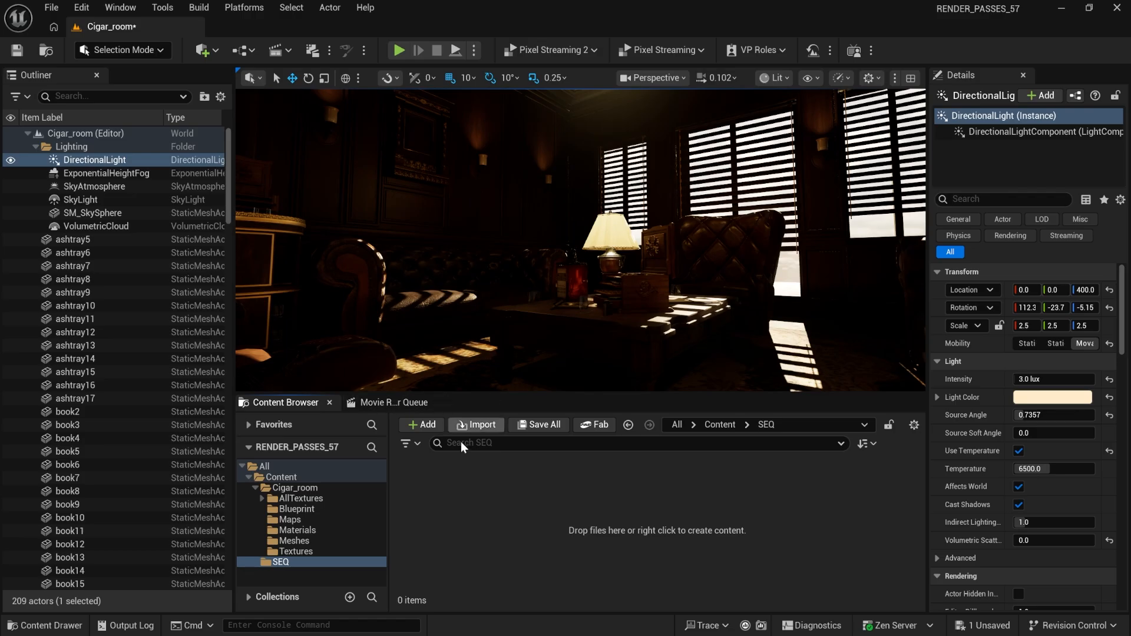
# Step: Create a level sequence named LS_SHOT001 in the SEQ folder and open it for editing
pyautogui.rightClick(501, 512)
pyautogui.click(595, 201)
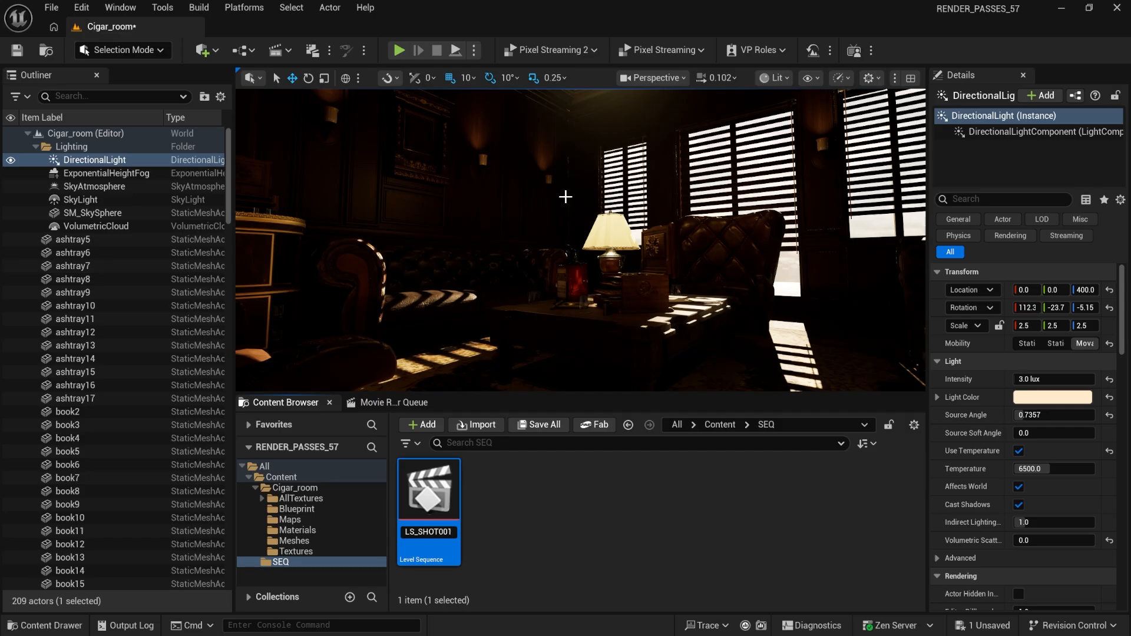
pyautogui.press('Return')
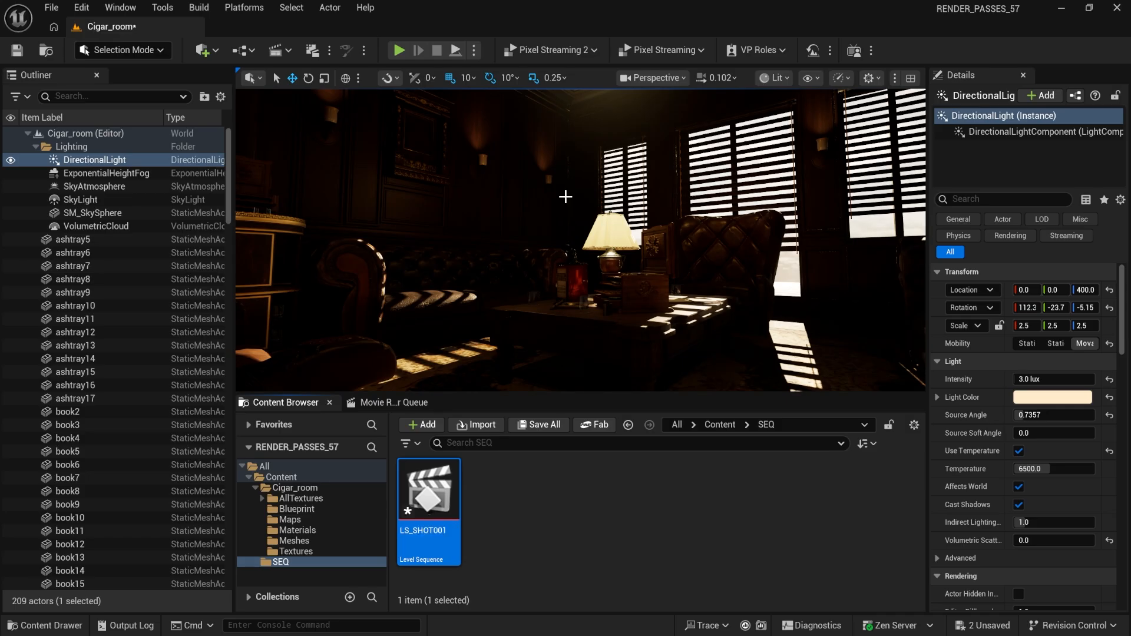
pyautogui.press('Return')
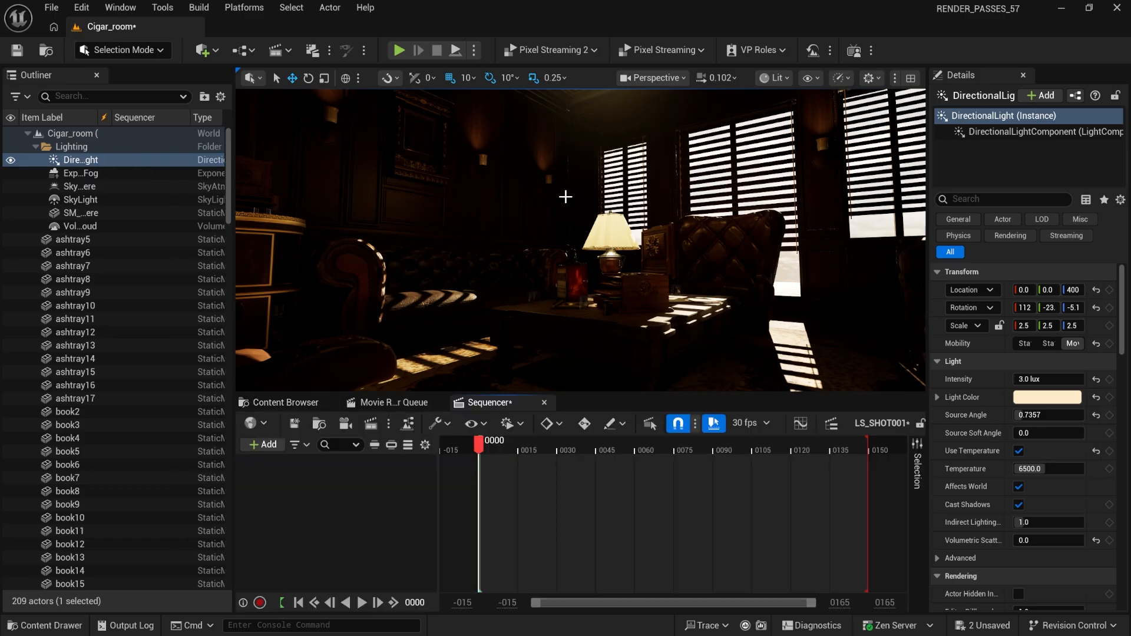
# Step: Set the sequence's display rate to 24 fps and add a cine camera to it
pyautogui.click(775, 426)
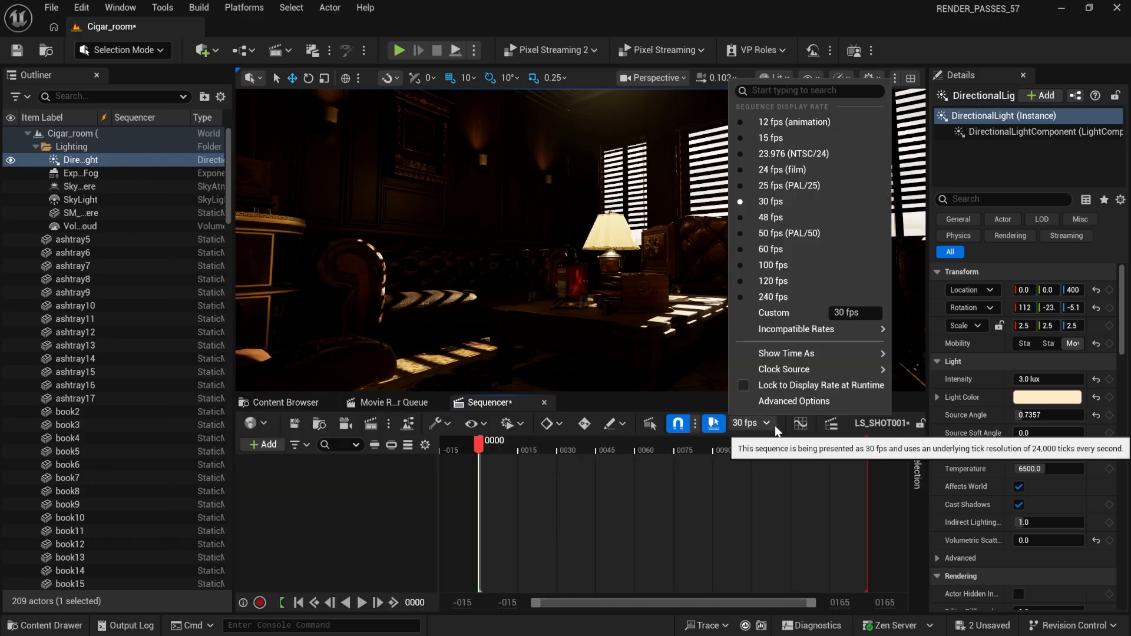
pyautogui.click(788, 171)
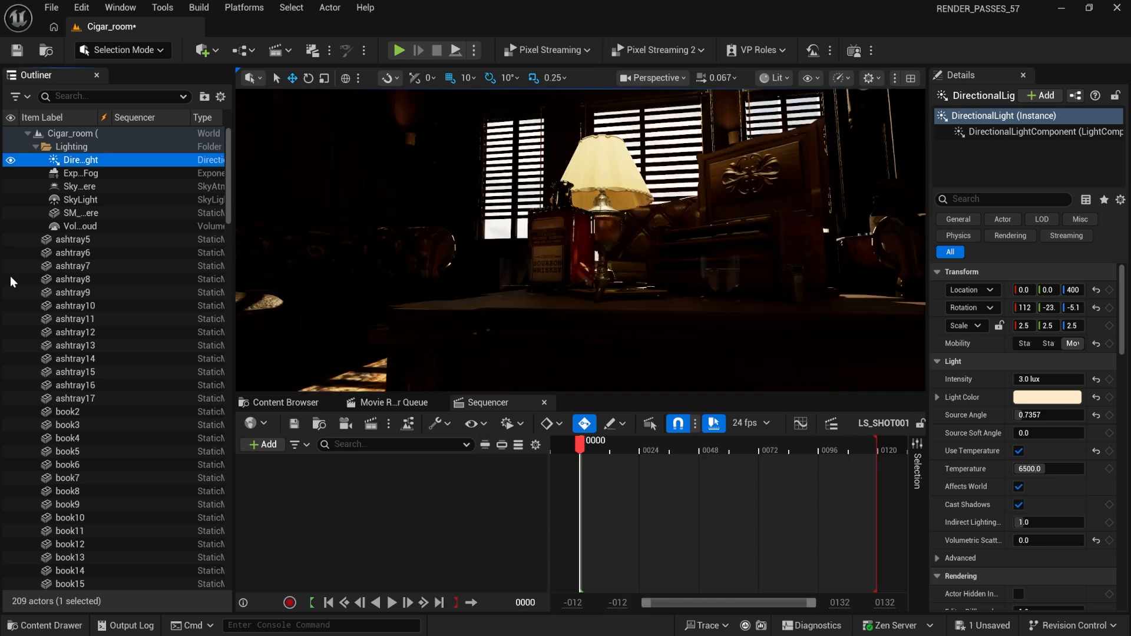
pyautogui.click(347, 424)
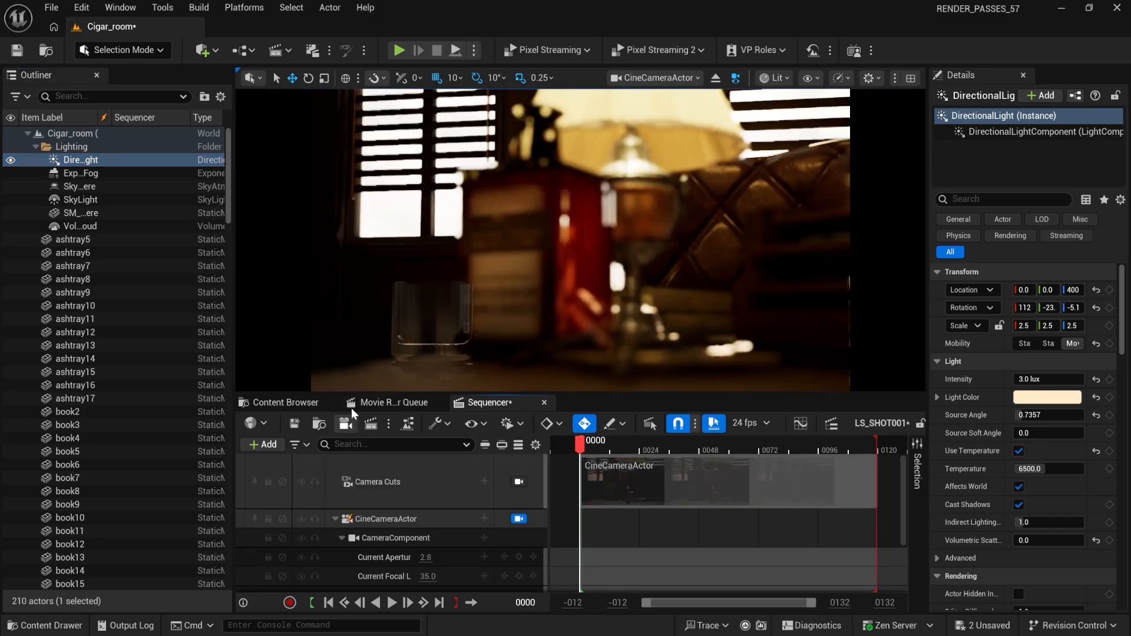
# Step: Set the CineCameraActor's filmback to 16:9 DSLR and its current focal length to 50
pyautogui.click(436, 521)
pyautogui.click(1054, 432)
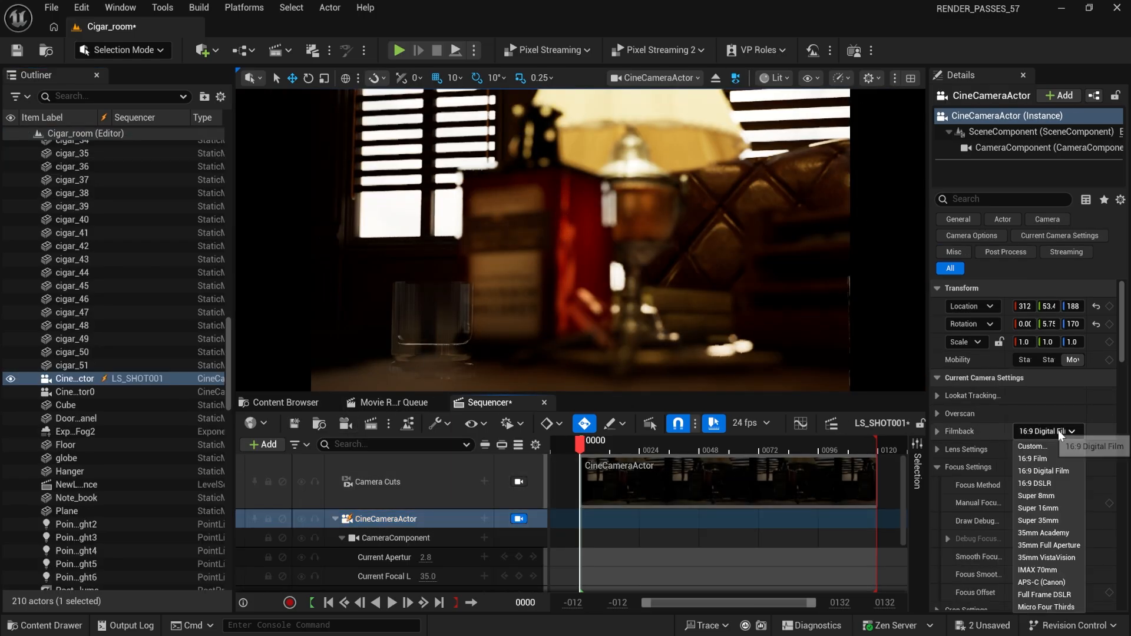
pyautogui.click(1036, 483)
pyautogui.scroll(-4, 963, 544)
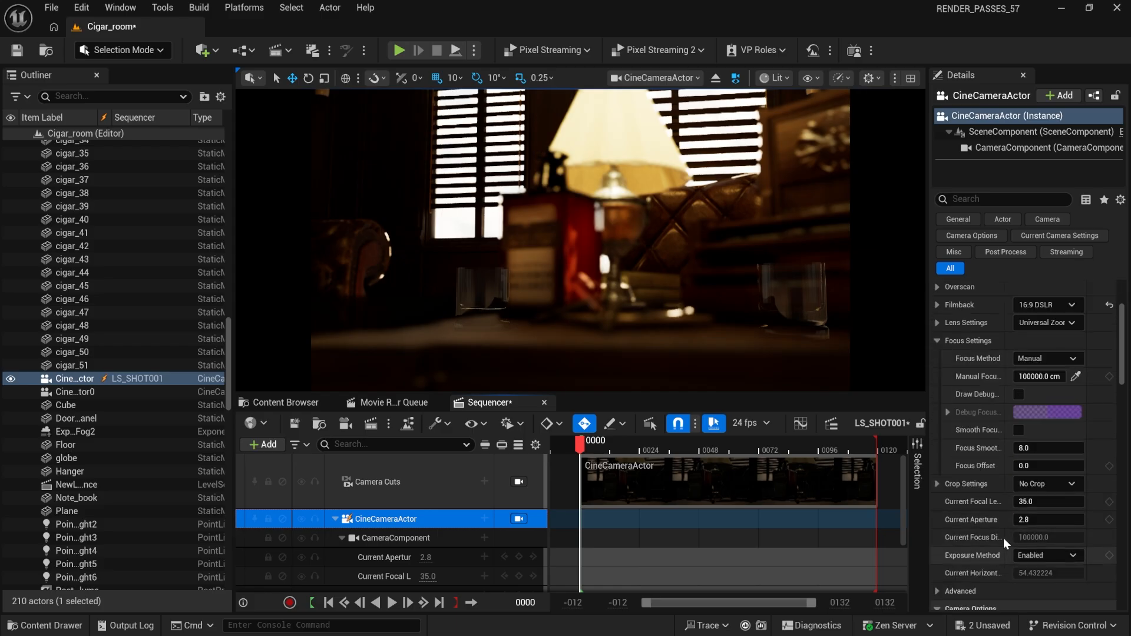
pyautogui.click(1048, 501)
pyautogui.write('50')
pyautogui.press('Return')
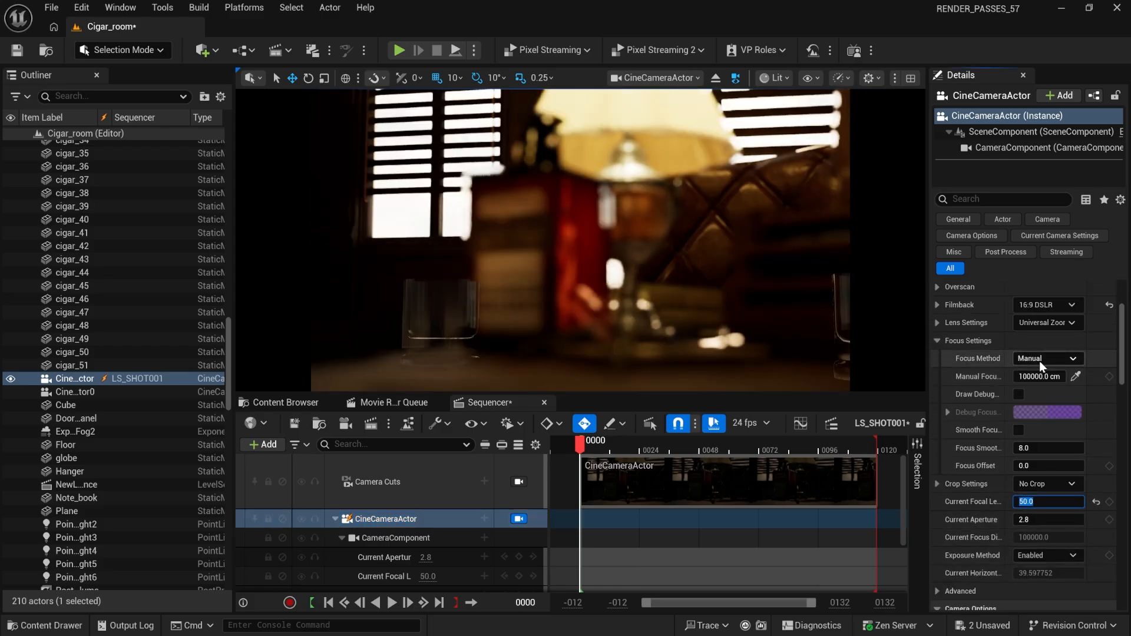
# Step: Enable the camera's debug focus plane and set the manual focus distance to 50 cm
pyautogui.click(1018, 394)
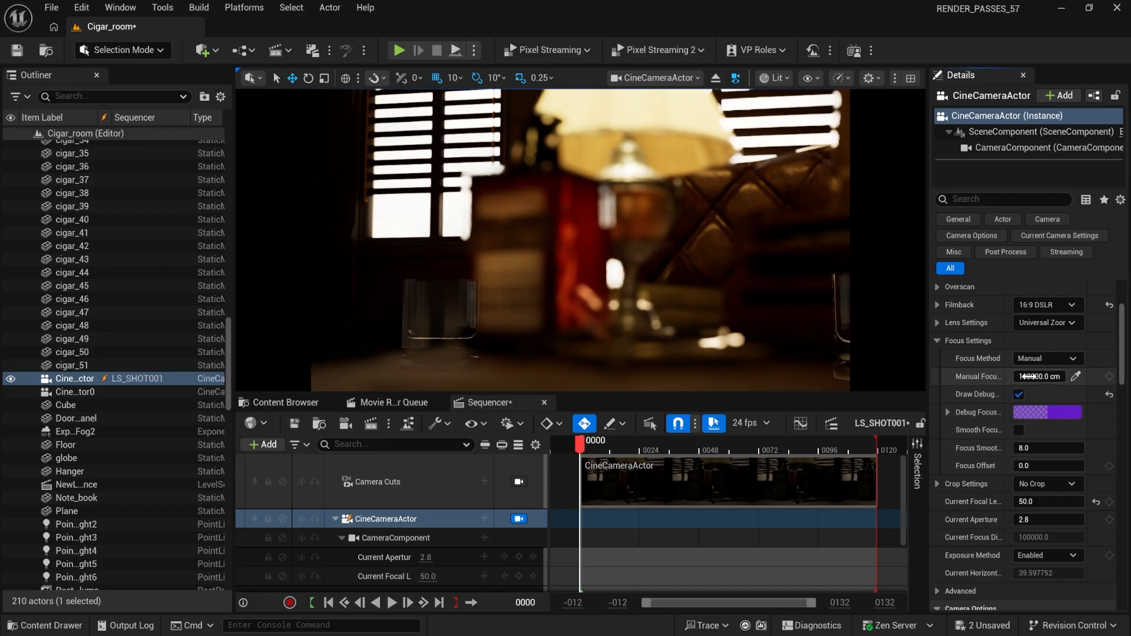
pyautogui.click(1026, 377)
pyautogui.write('5')
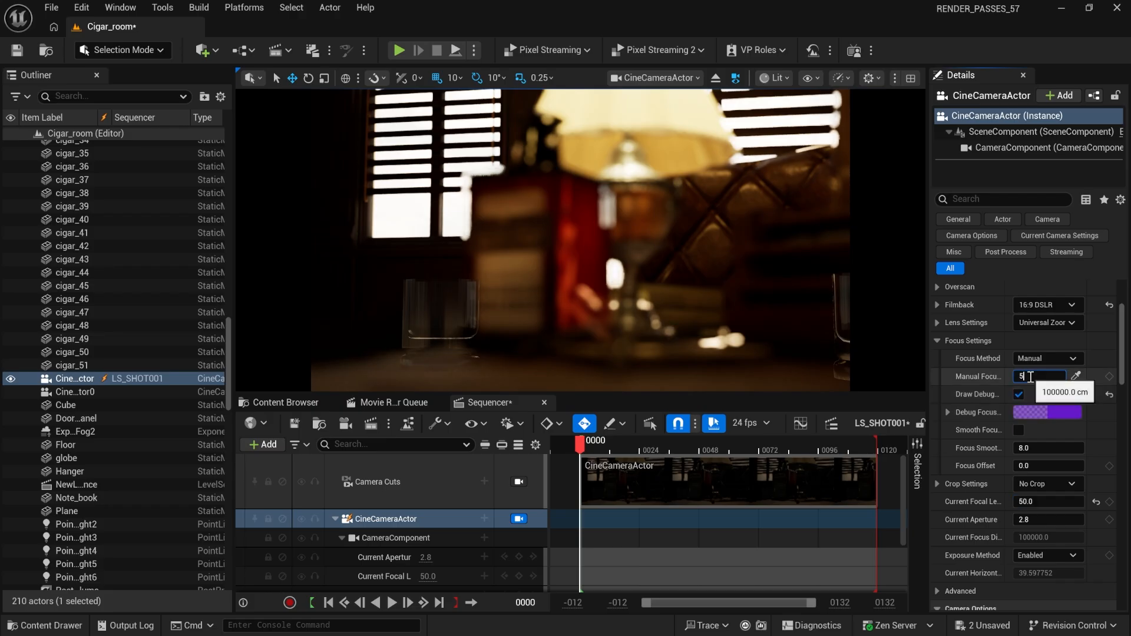
pyautogui.write('0')
pyautogui.press('Return')
# Step: Darken the debug focus plane colour to a value of about 0.002 and set the manual focus distance to about 57.68 cm
pyautogui.click(1062, 411)
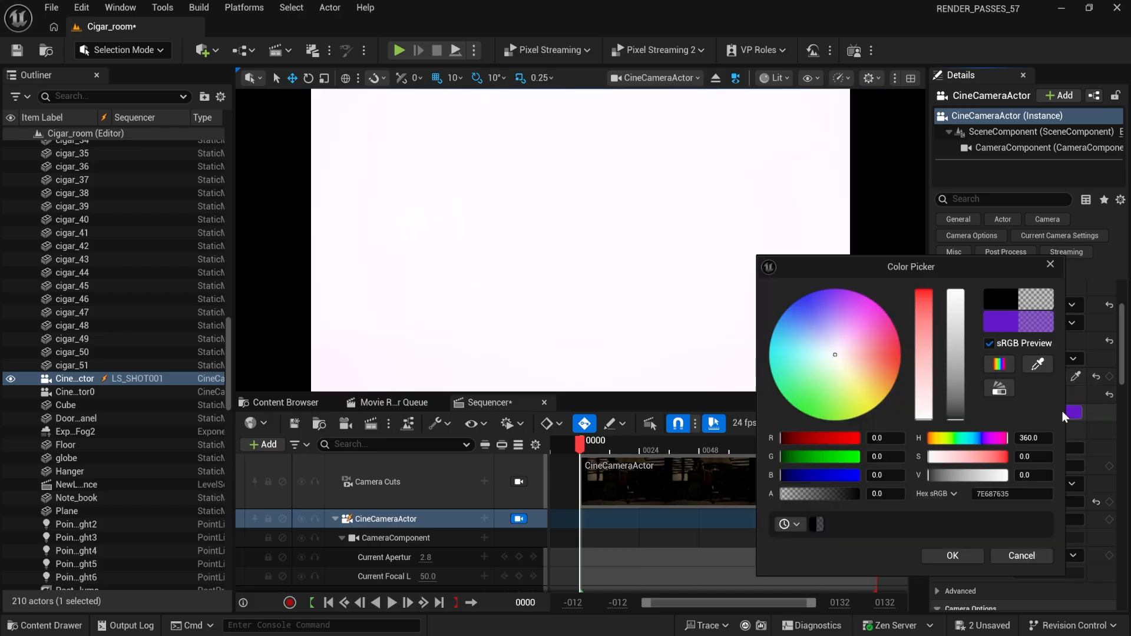
pyautogui.moveTo(959, 385); pyautogui.dragTo(958, 396)
pyautogui.moveTo(964, 414); pyautogui.dragTo(962, 419)
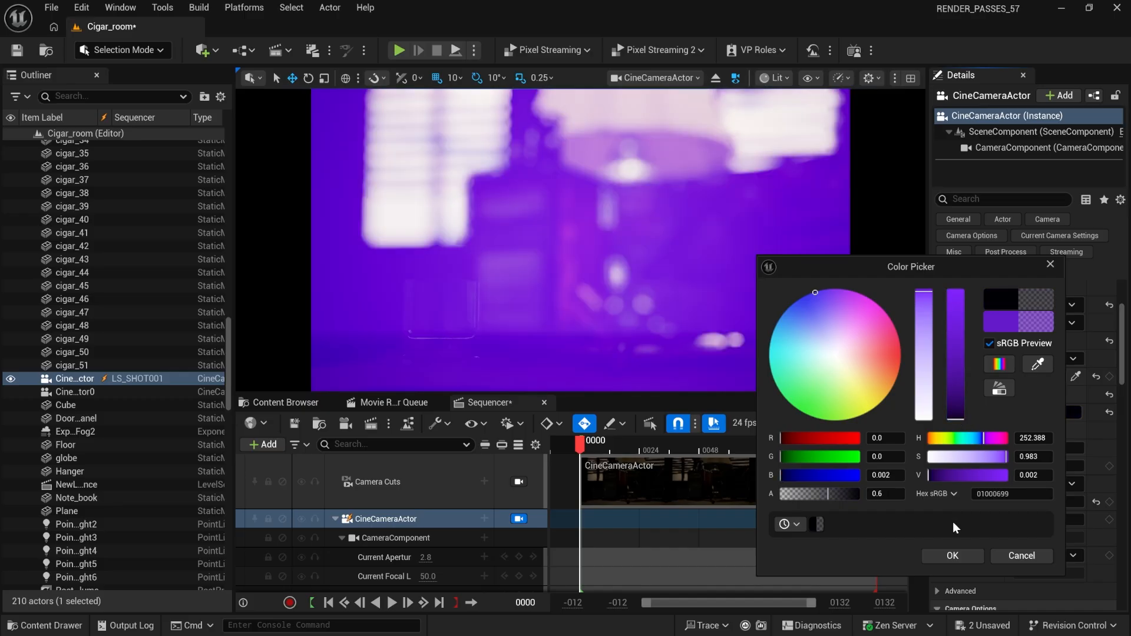
pyautogui.click(964, 554)
pyautogui.moveTo(1019, 377)
pyautogui.mouseDown()
pyautogui.moveTo(1055, 378)
pyautogui.moveTo(1025, 377)
pyautogui.mouseUp()
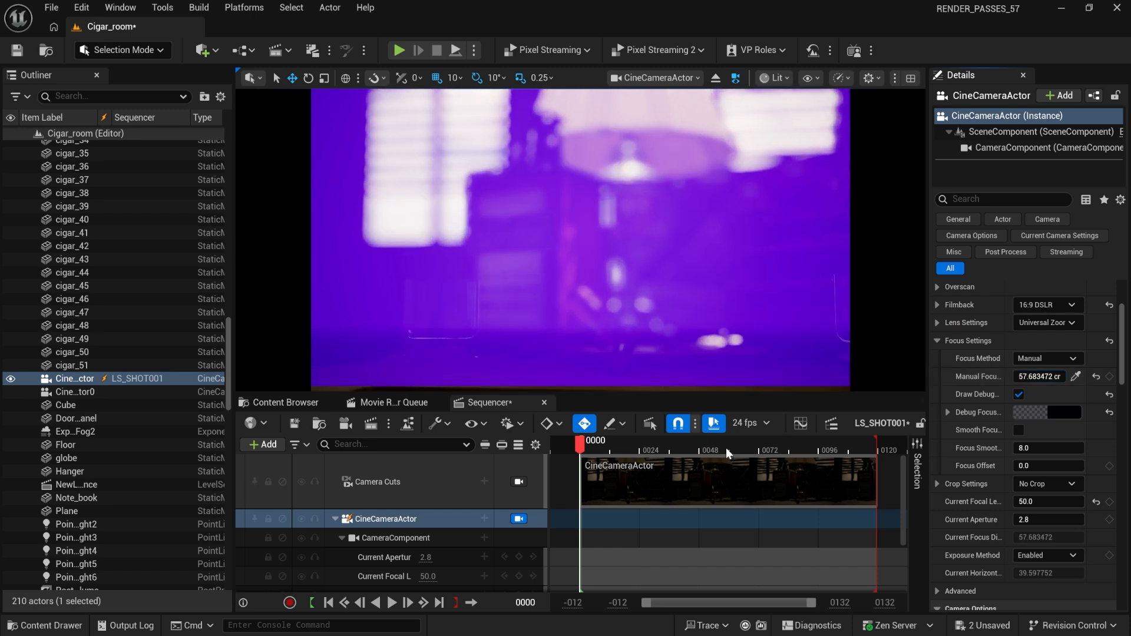
# Step: Set the sequence's playback end to frame 99
pyautogui.moveTo(781, 503)
pyautogui.mouseDown(button='right')
pyautogui.moveTo(753, 498)
pyautogui.moveTo(766, 508)
pyautogui.mouseUp(button='right')
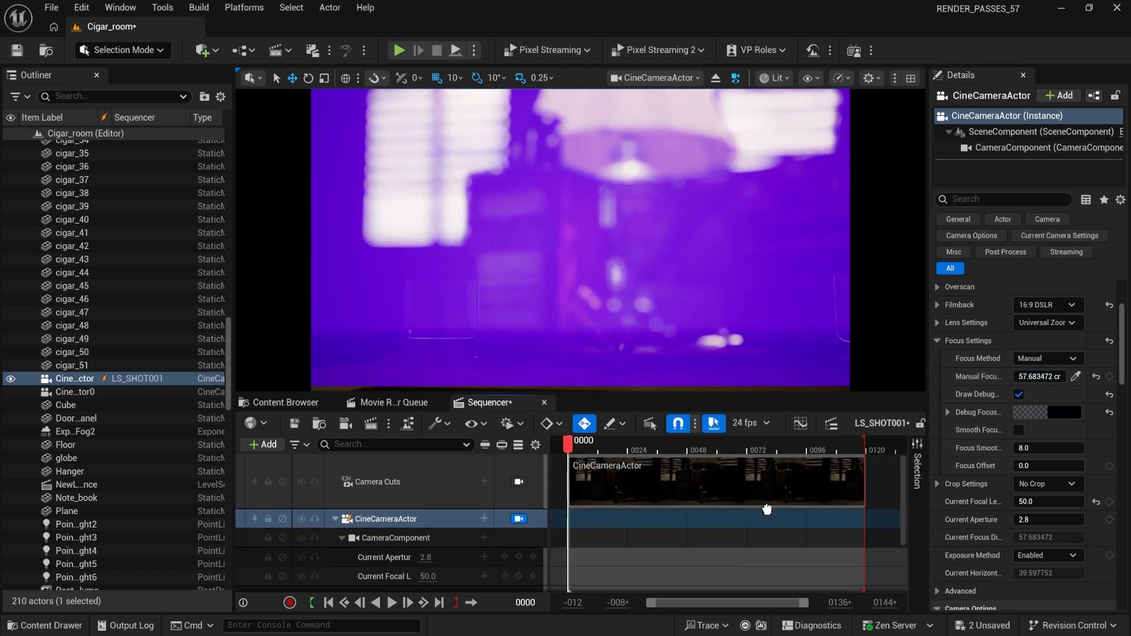
pyautogui.click(548, 423)
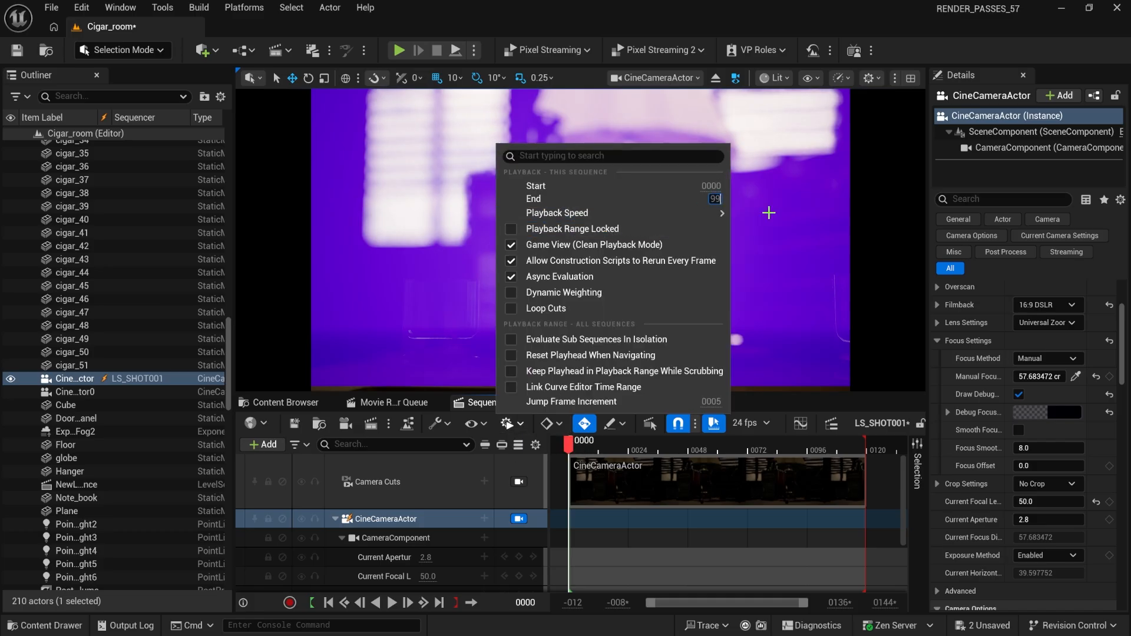
pyautogui.press('Return')
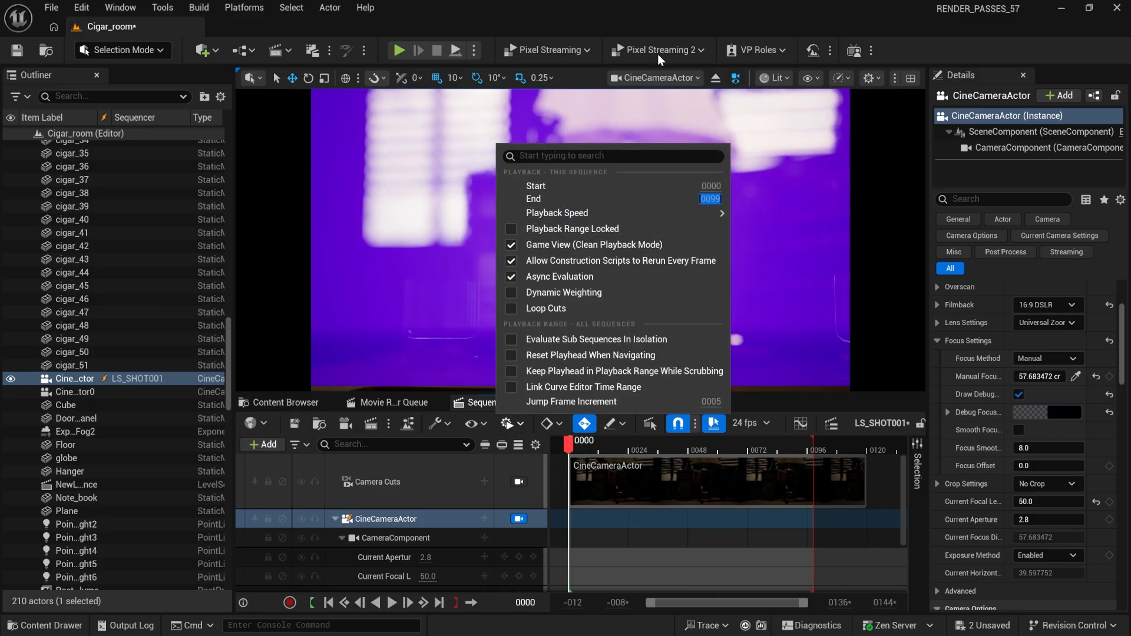
pyautogui.click(645, 18)
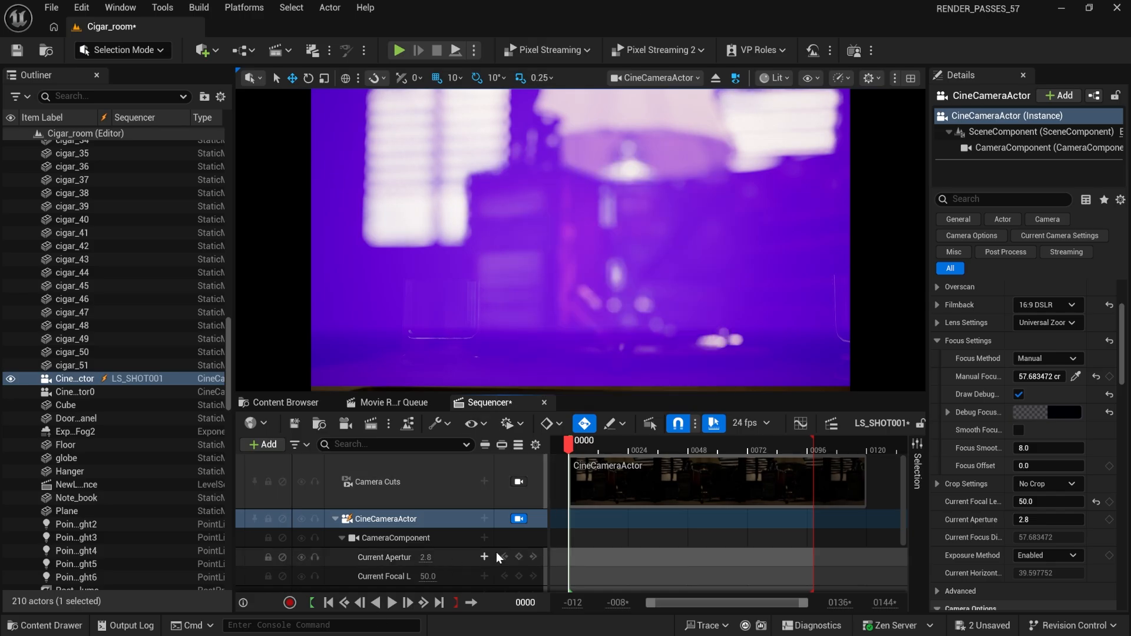
# Step: Set the sequence's playback range to start at frame 1001 and end at frame 1100
pyautogui.click(506, 424)
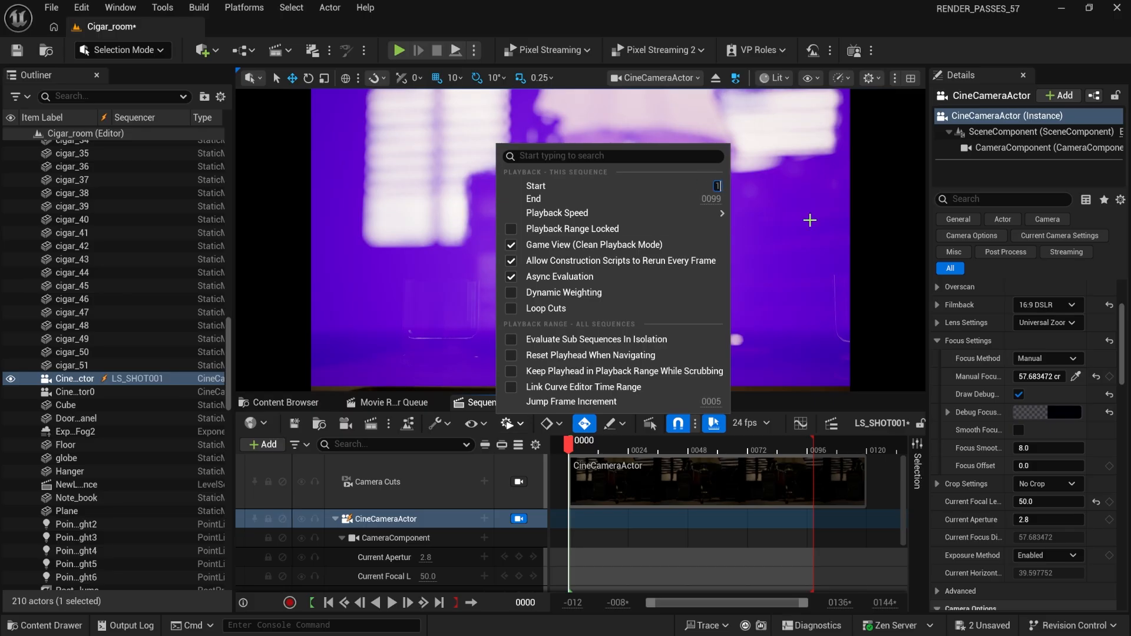
pyautogui.press('Tab')
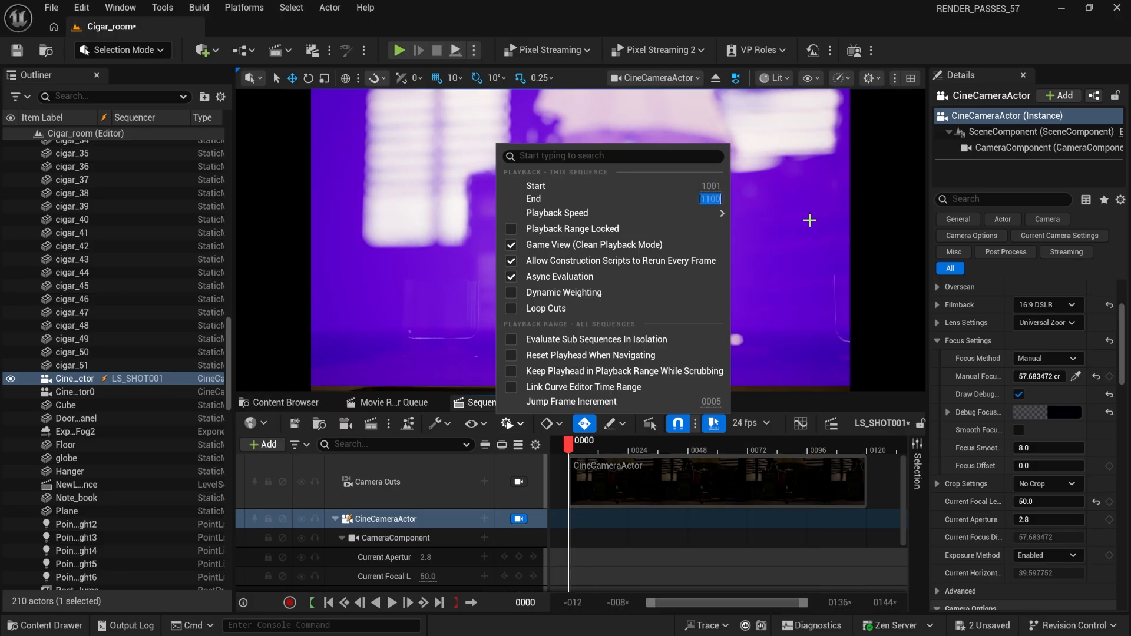
pyautogui.press('Return')
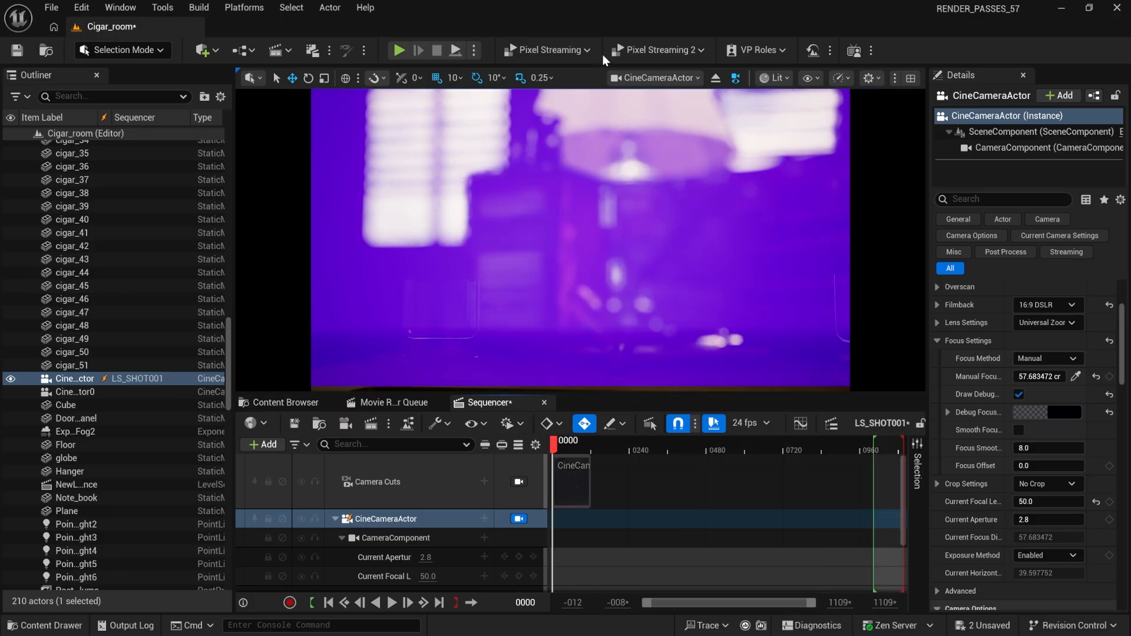
# Step: Extend the CineCameraActor section on the Camera Cuts track past frame 1100 so it covers the playback range
pyautogui.keyDown('ctrl'); pyautogui.scroll(-3, 631, 507); pyautogui.keyUp('ctrl')
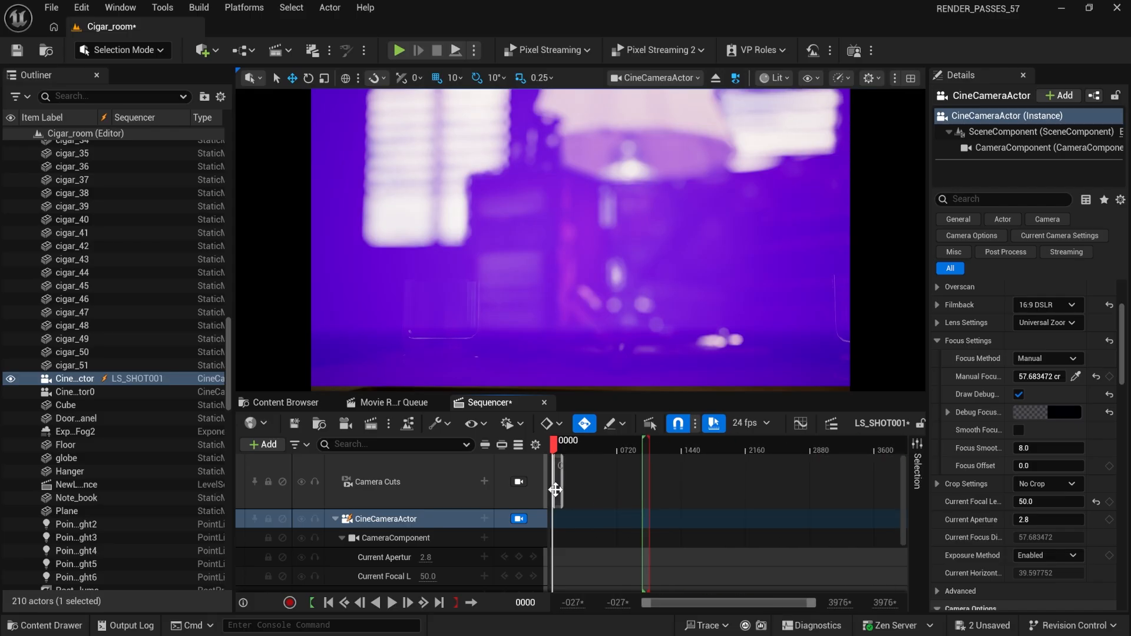
pyautogui.moveTo(563, 490); pyautogui.dragTo(736, 491)
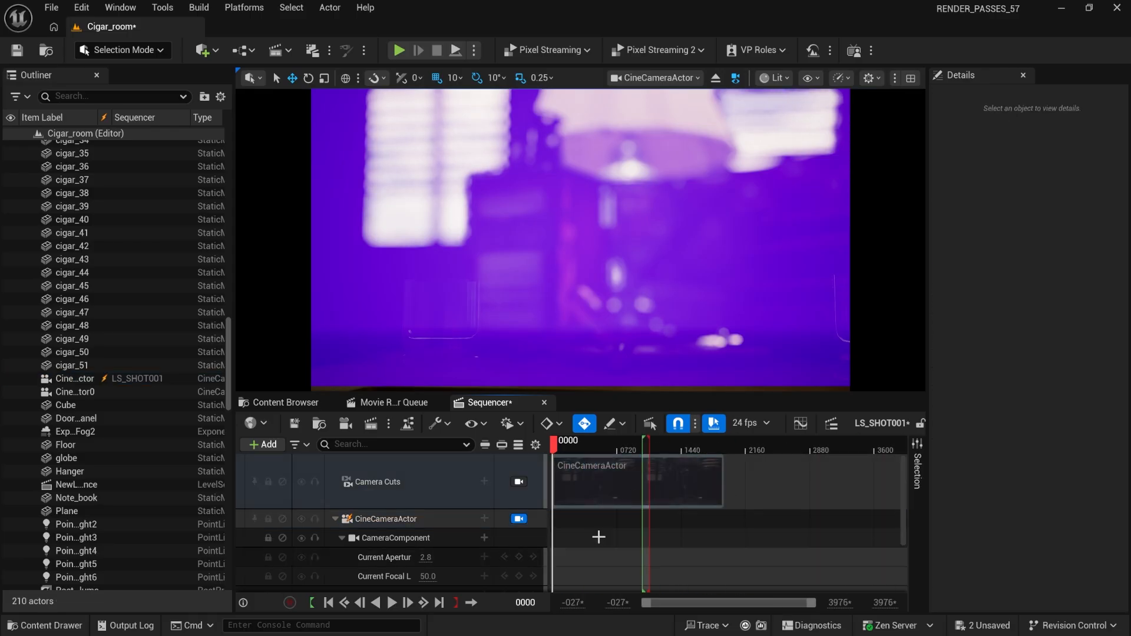
pyautogui.keyDown('ctrl'); pyautogui.scroll(3, 644, 525); pyautogui.keyUp('ctrl')
pyautogui.moveTo(765, 522); pyautogui.dragTo(705, 525, button='right')
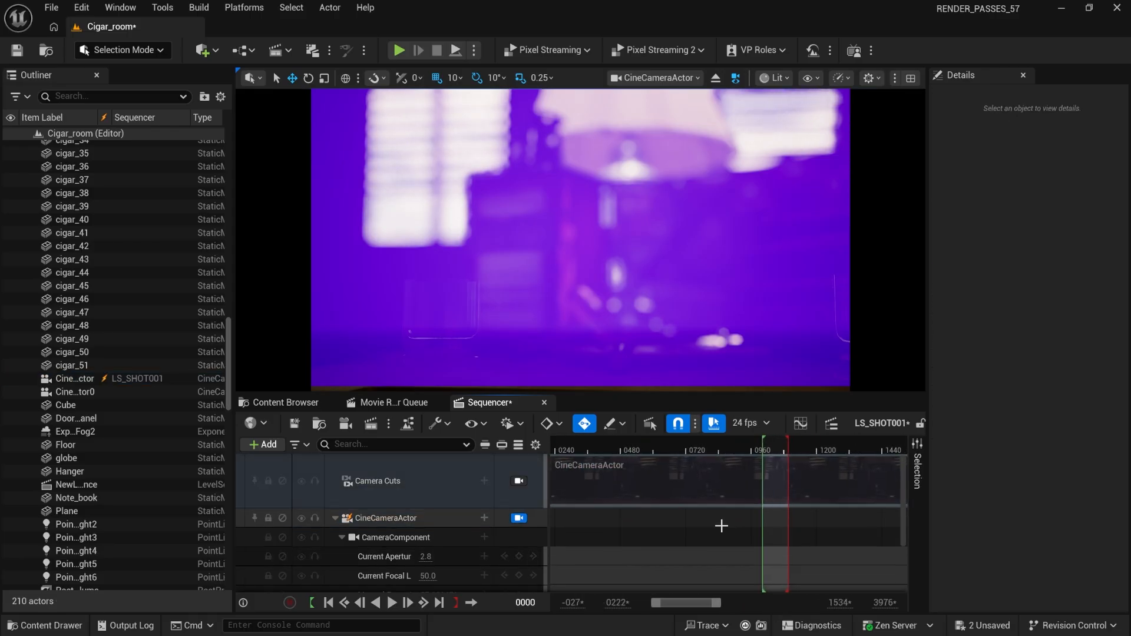
# Step: Add keys for the camera's manual focus distance and transform at frame 1001
pyautogui.click(439, 603)
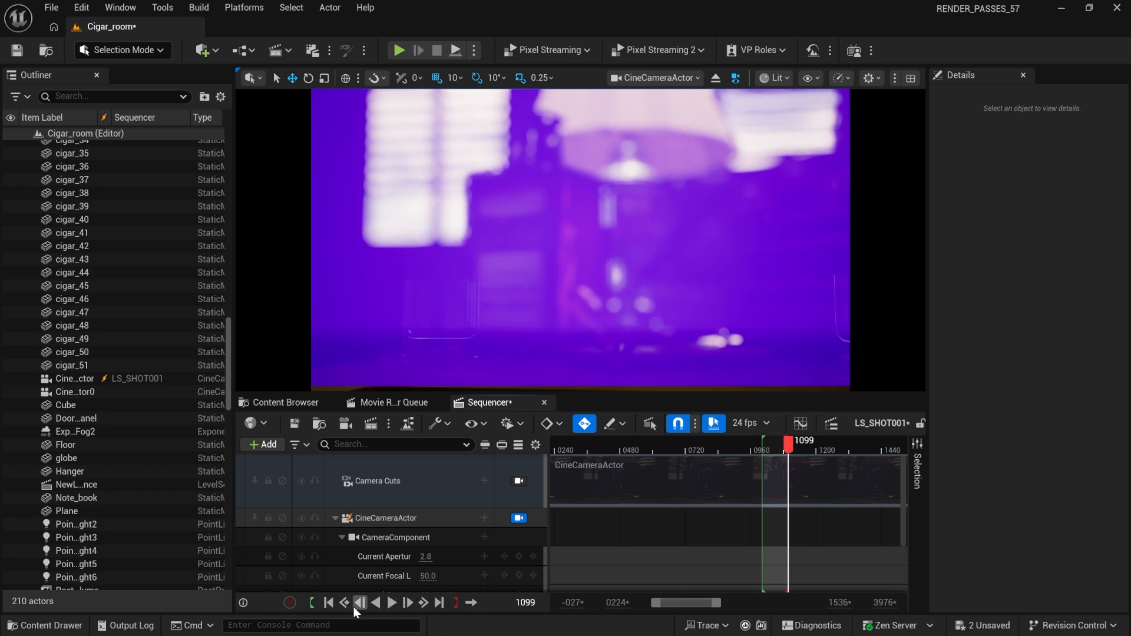
pyautogui.keyDown('ctrl'); pyautogui.scroll(6, 786, 548); pyautogui.keyUp('ctrl')
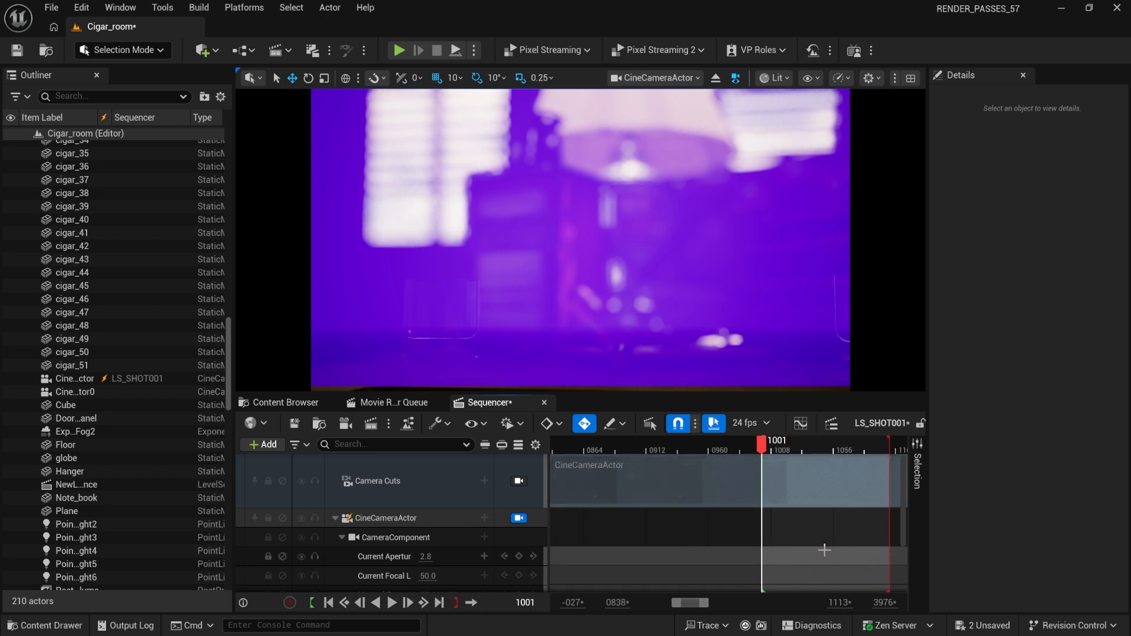
pyautogui.moveTo(739, 546); pyautogui.dragTo(773, 550, button='right')
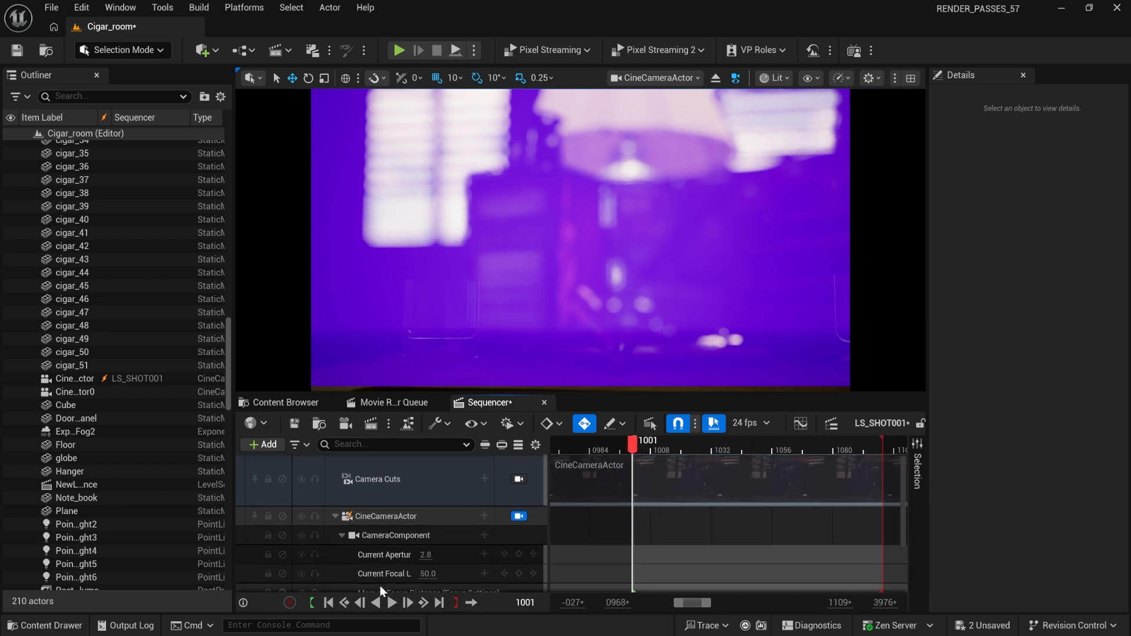
pyautogui.scroll(-3, 425, 566)
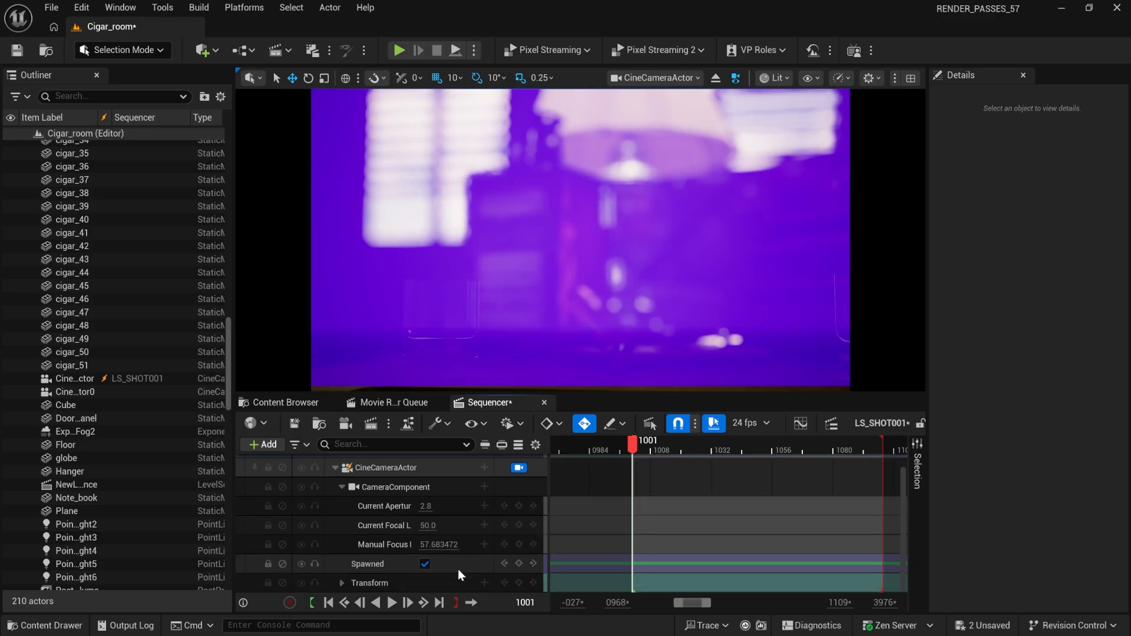
pyautogui.click(518, 544)
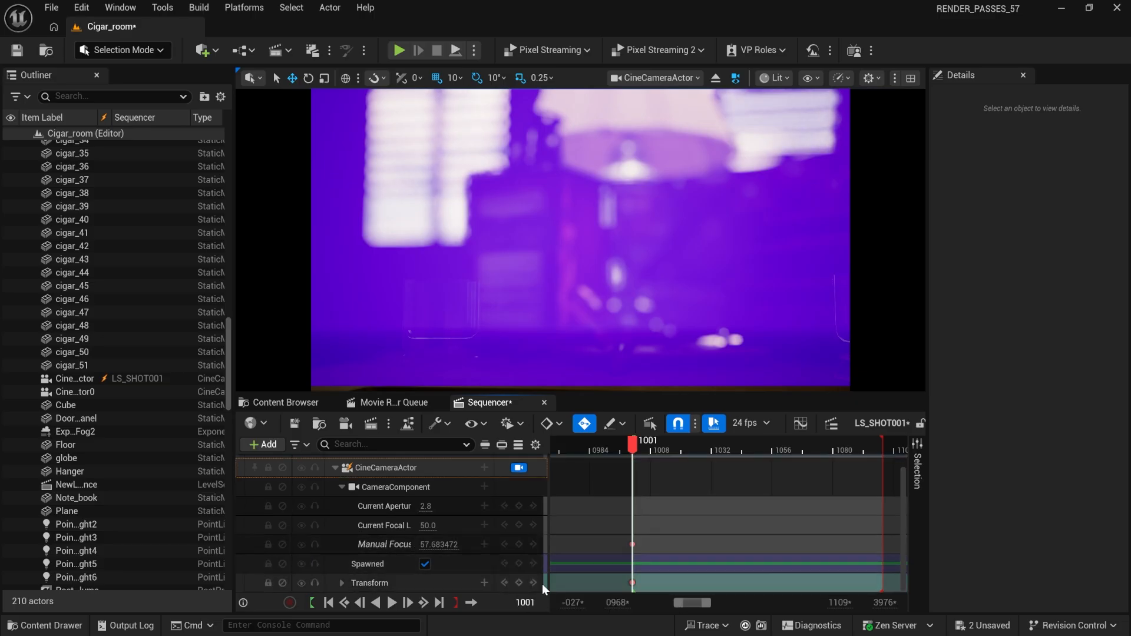
# Step: At frame 1099, move the camera close to the bourbon whiskey bottle and key its transform
pyautogui.click(440, 606)
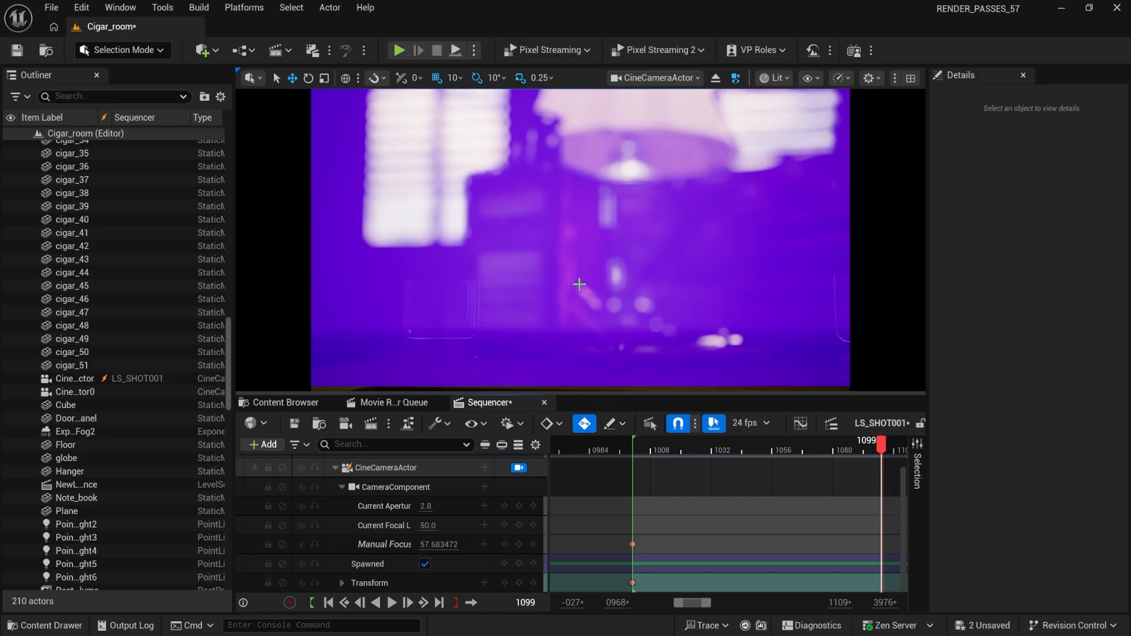
pyautogui.moveTo(592, 258); pyautogui.dragTo(563, 252, button='right')
pyautogui.press('s')
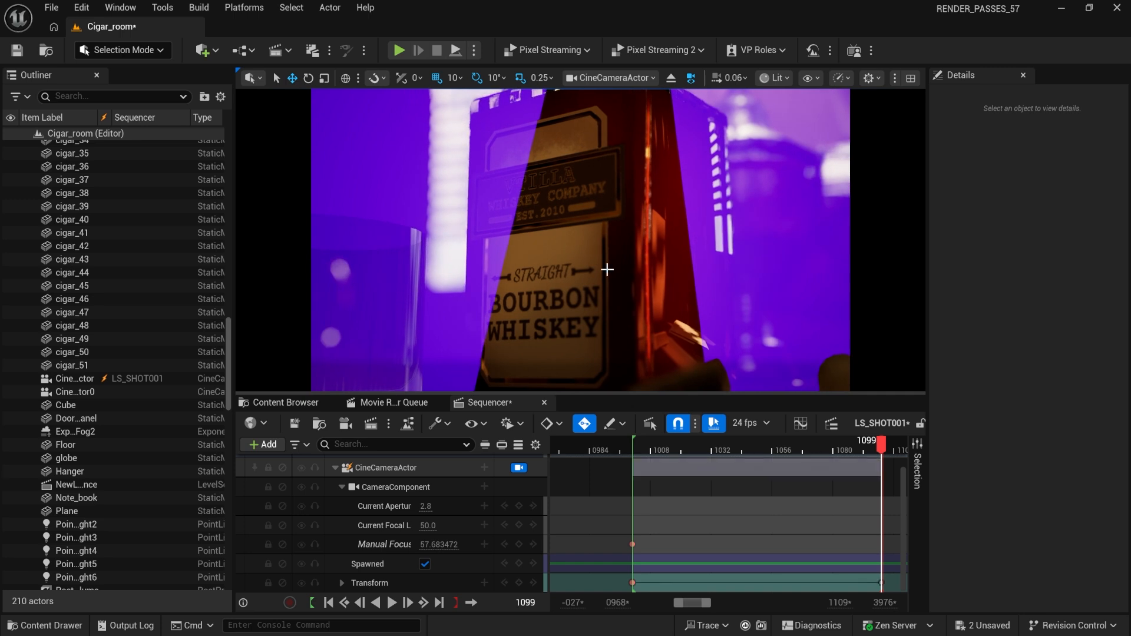
# Step: Key the camera's manual focus distance at about 86.22 on frame 1046 to focus on the bottle
pyautogui.moveTo(878, 441); pyautogui.dragTo(747, 496)
pyautogui.moveTo(436, 544); pyautogui.dragTo(489, 544)
pyautogui.click(819, 450)
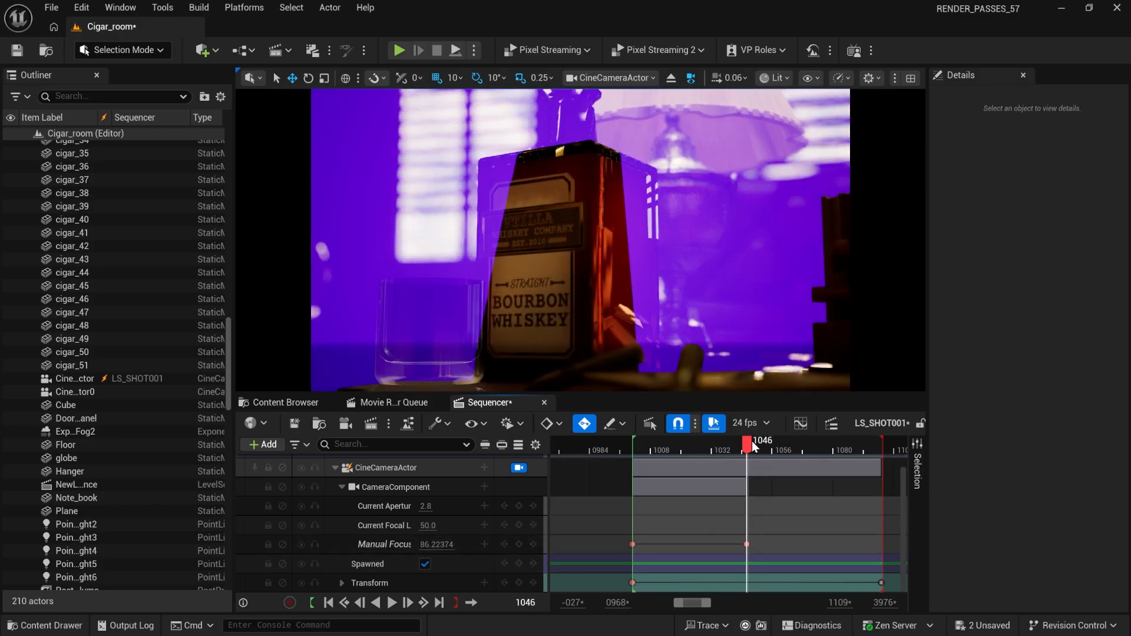
# Step: Key the camera's manual focus distance at about 57.4 on frame 1099 to focus on the bottle label
pyautogui.moveTo(825, 451); pyautogui.dragTo(865, 455)
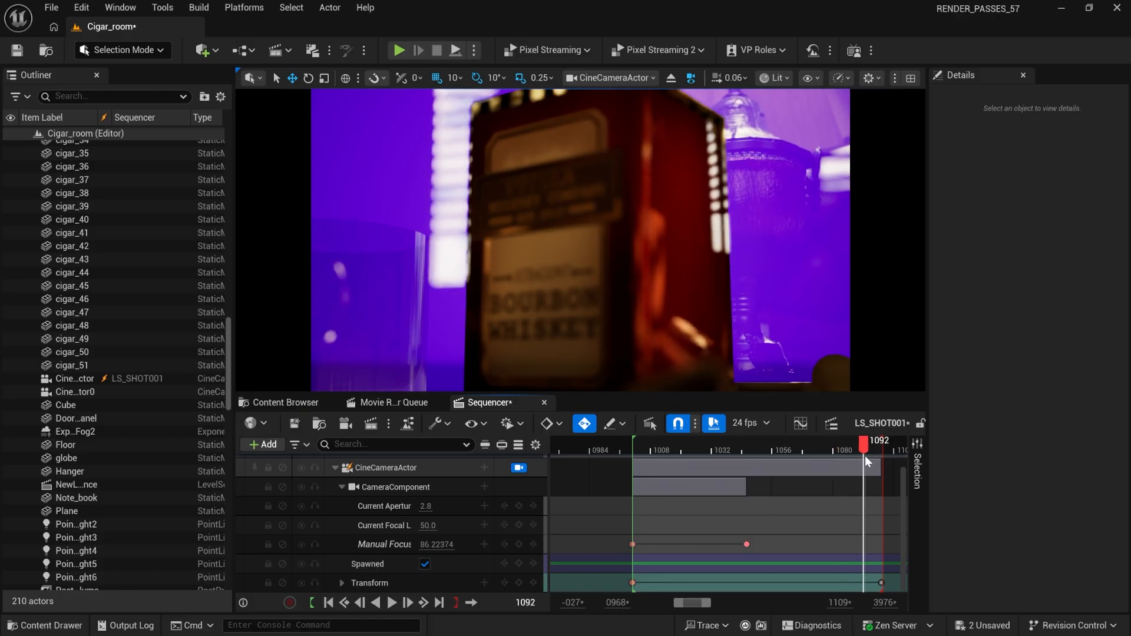
pyautogui.click(441, 603)
pyautogui.moveTo(436, 544); pyautogui.dragTo(411, 544)
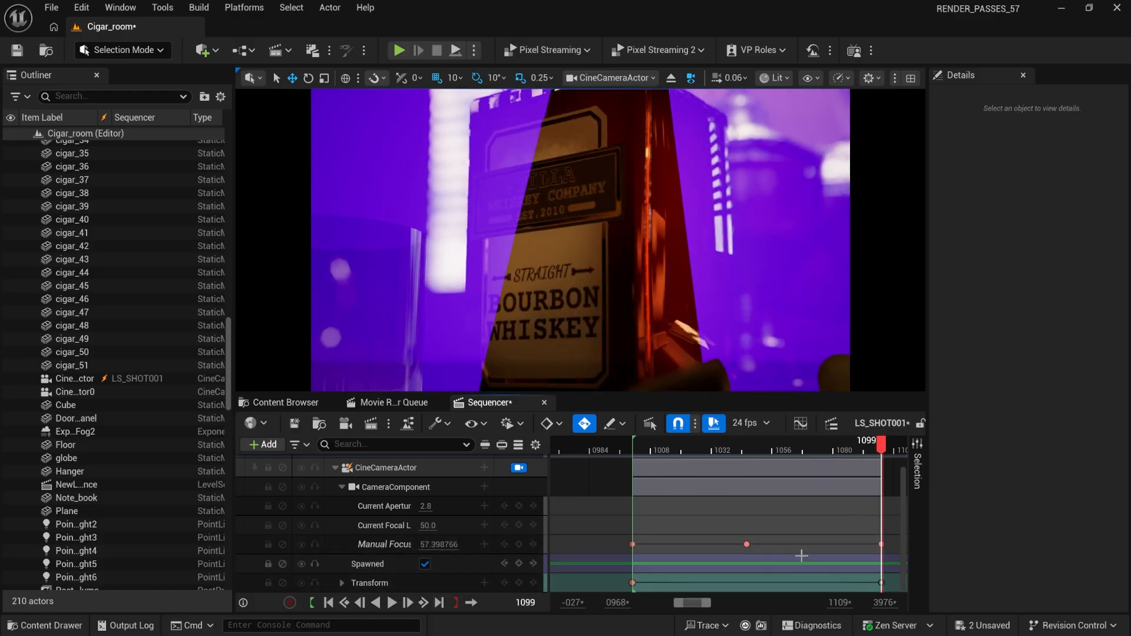
# Step: Select the camera's keys at frame 1001, then play back the shot and scrub to frame 1046 to check the focus
pyautogui.moveTo(801, 526); pyautogui.dragTo(797, 524, button='right')
pyautogui.moveTo(620, 538); pyautogui.dragTo(632, 604)
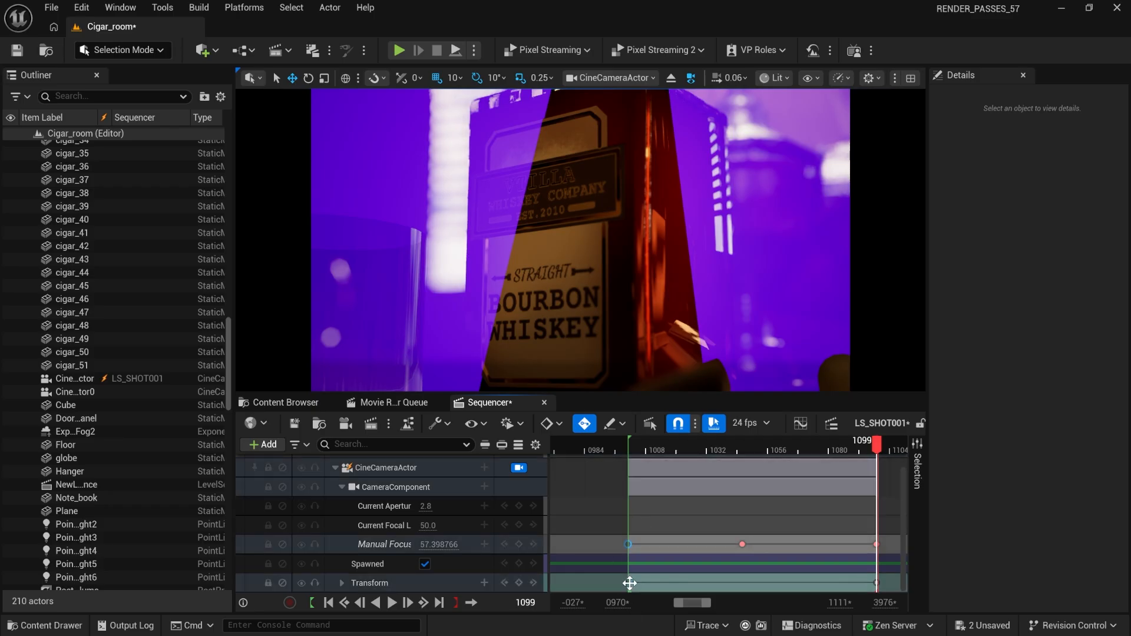
pyautogui.rightClick(629, 583)
pyautogui.click(682, 458)
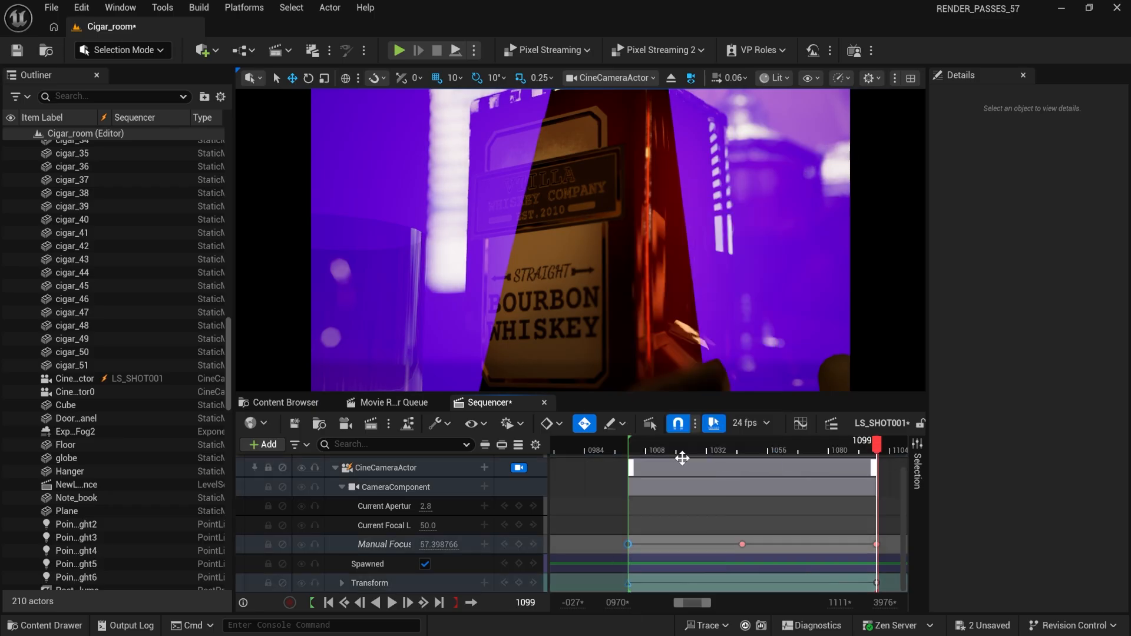
pyautogui.press('space')
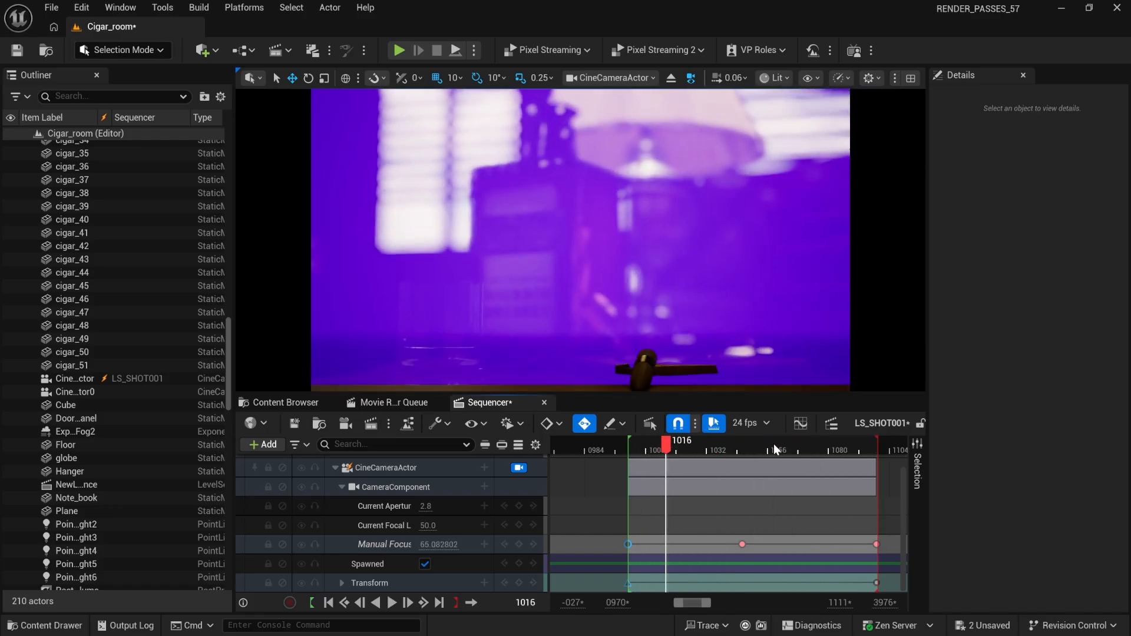
pyautogui.click(740, 446)
pyautogui.moveTo(740, 447); pyautogui.dragTo(743, 447)
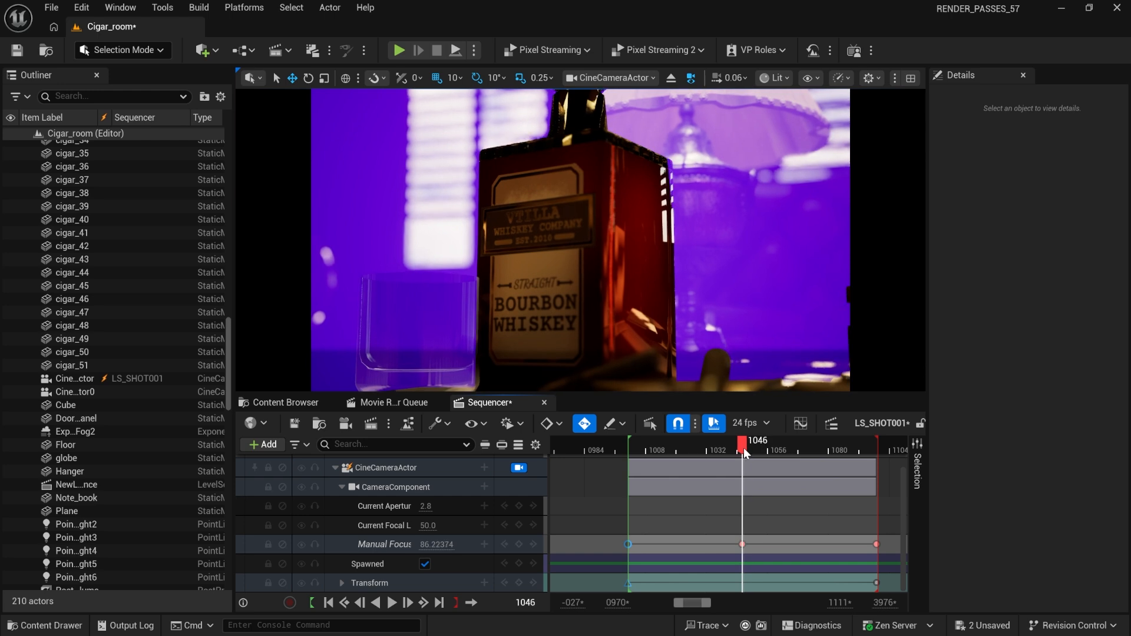
# Step: Reduce the manual focus distance at frame 1046 and key it at about 60.08 on frame 1078 to keep the bottle sharp
pyautogui.click(394, 546)
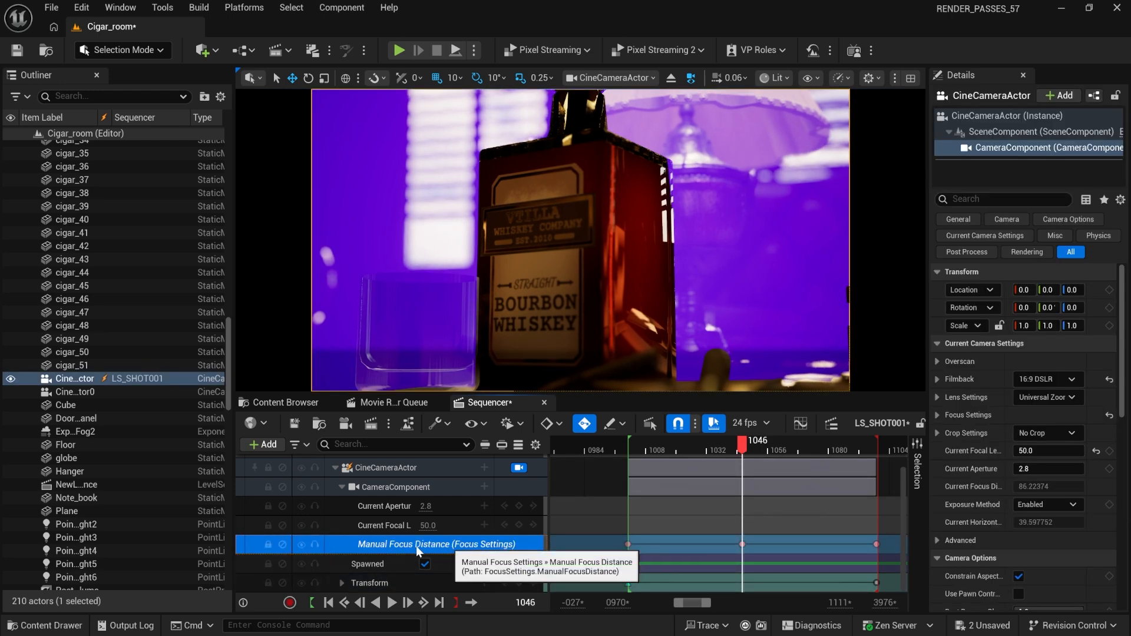
pyautogui.moveTo(448, 546); pyautogui.dragTo(415, 546)
pyautogui.moveTo(743, 446); pyautogui.dragTo(823, 452)
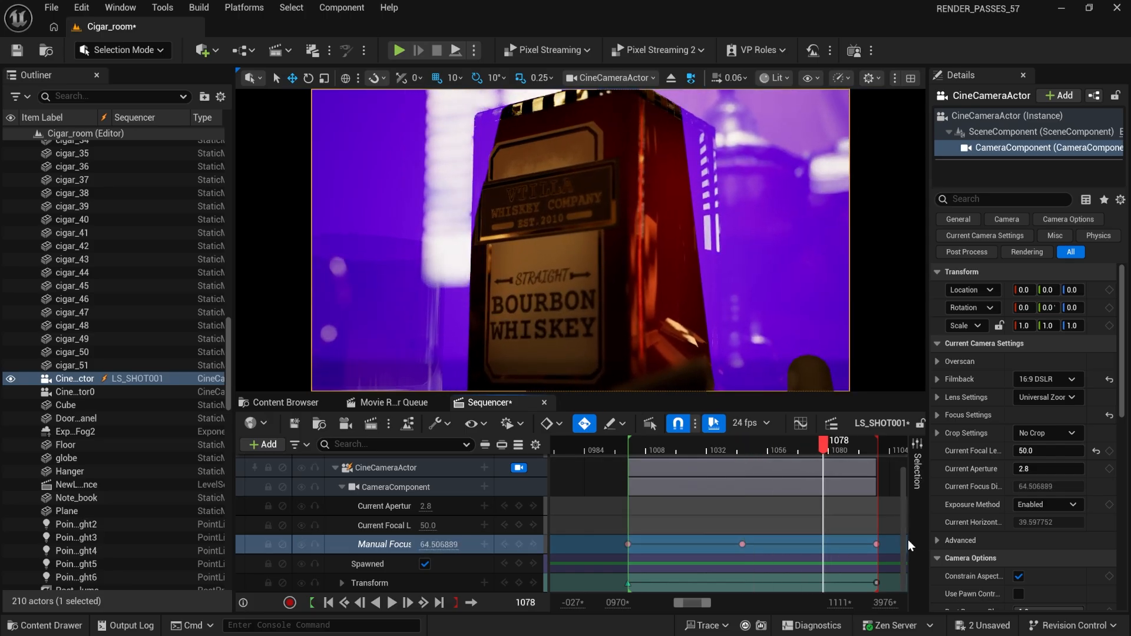
pyautogui.moveTo(449, 545); pyautogui.dragTo(433, 545)
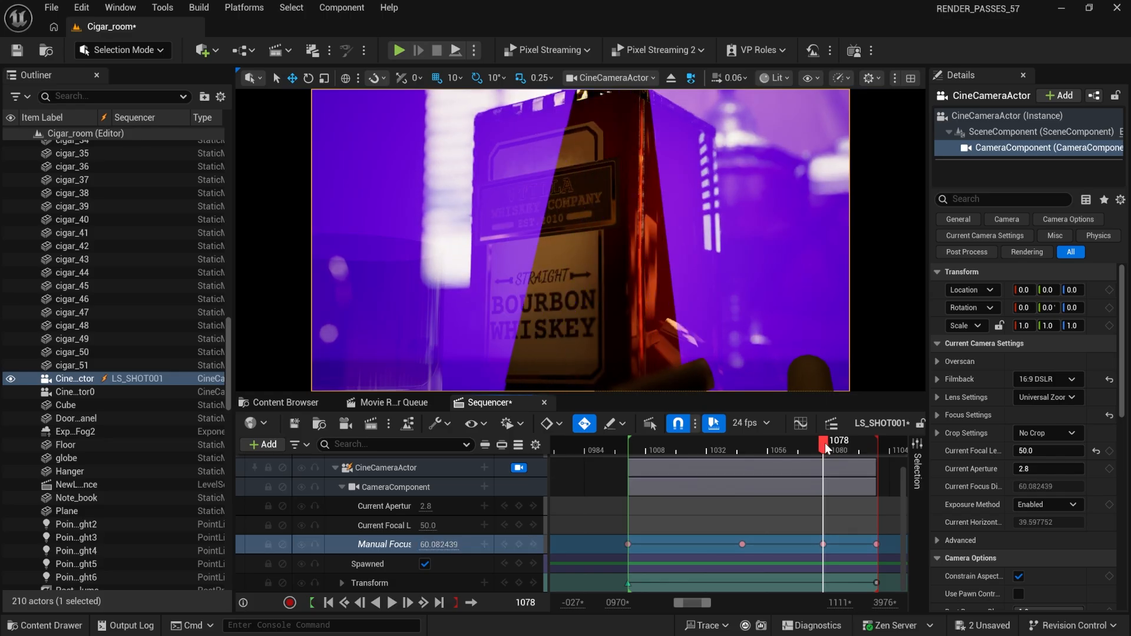
# Step: Turn off the debug focus plane in the cine camera's focus settings
pyautogui.moveTo(827, 449); pyautogui.dragTo(663, 450)
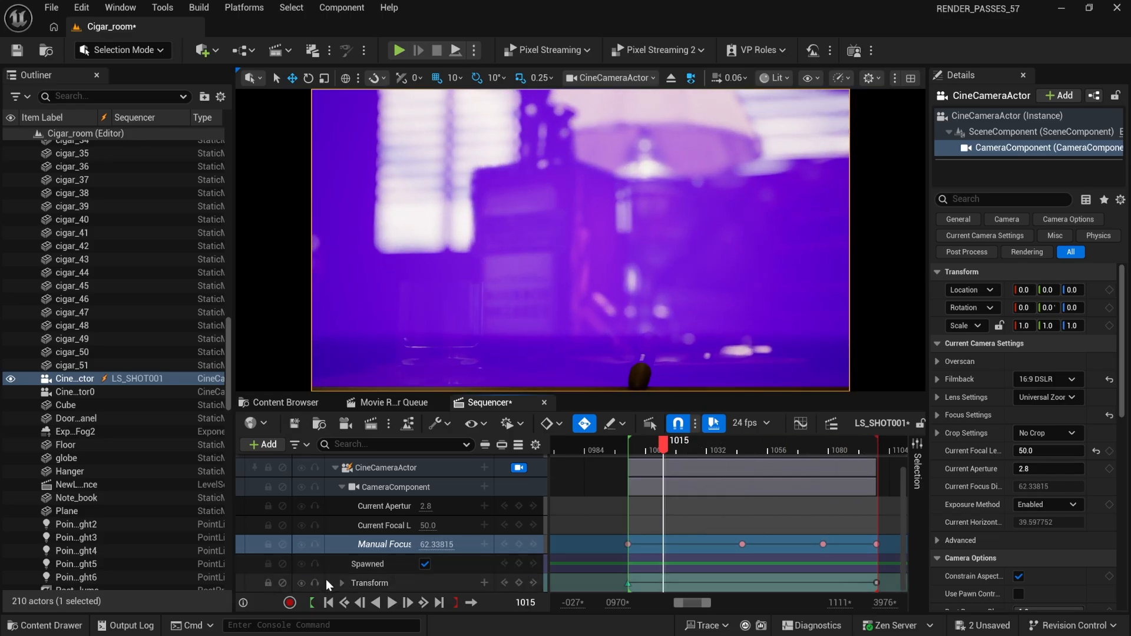
pyautogui.click(938, 415)
pyautogui.click(1018, 469)
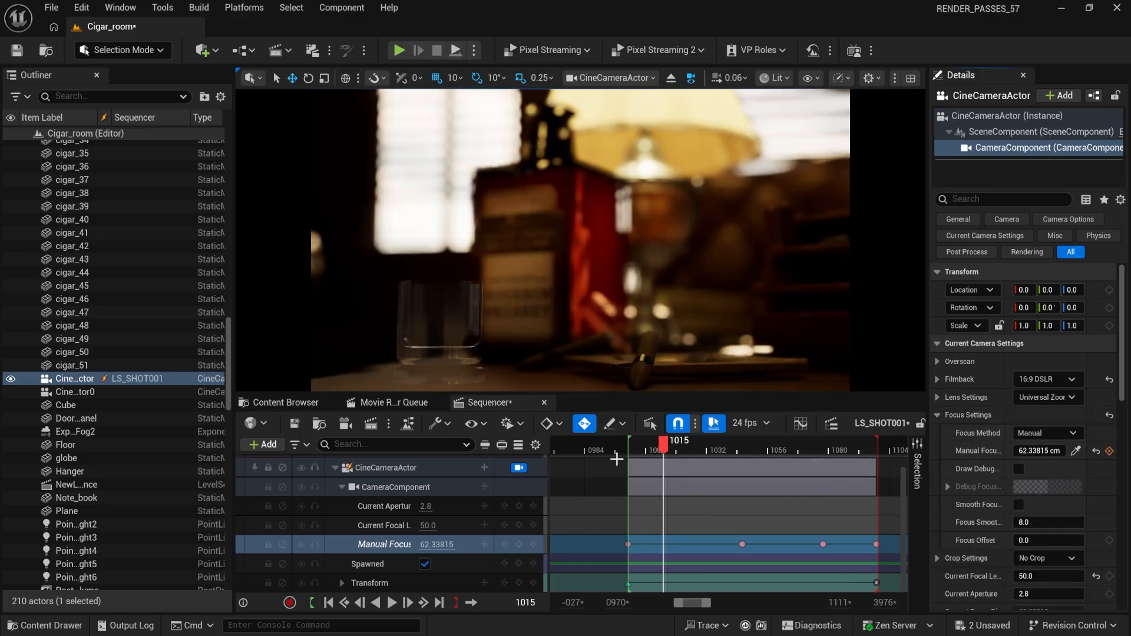
# Step: Play the shot in a loop from frame 1001 to review the focus pull, and save sequence LS_SHOT001
pyautogui.moveTo(664, 450); pyautogui.dragTo(631, 462)
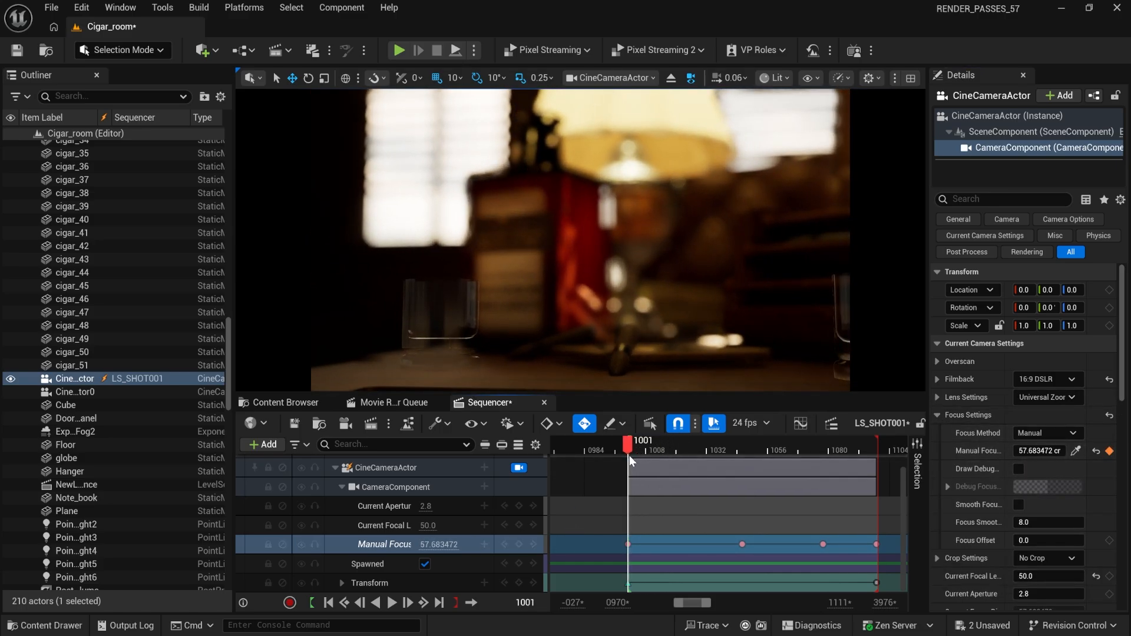
pyautogui.press('space')
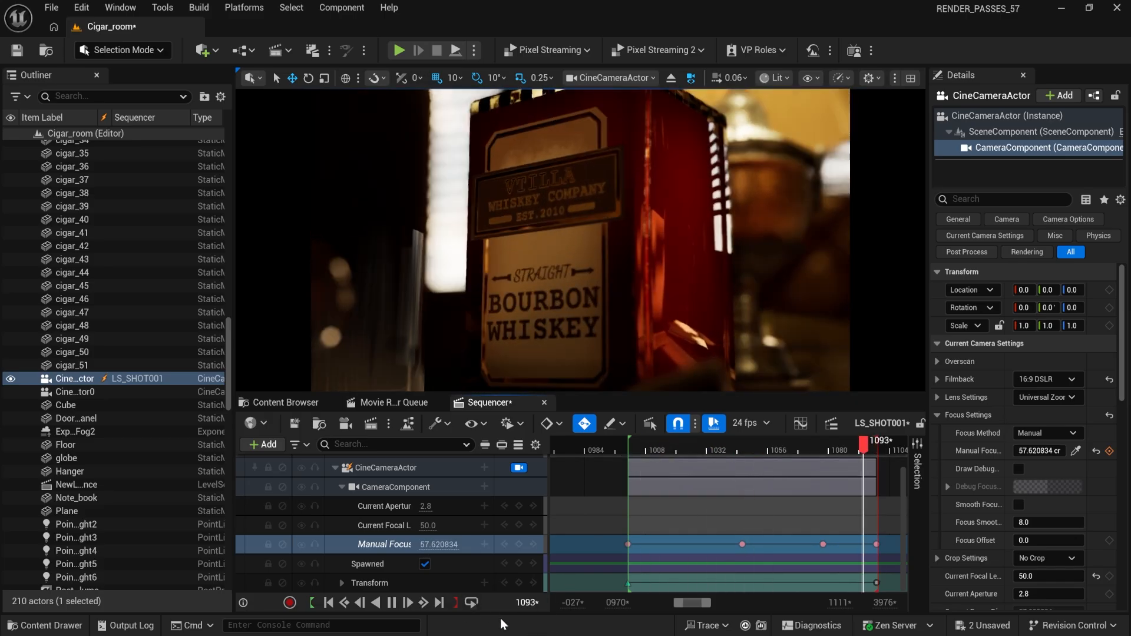
pyautogui.click(477, 602)
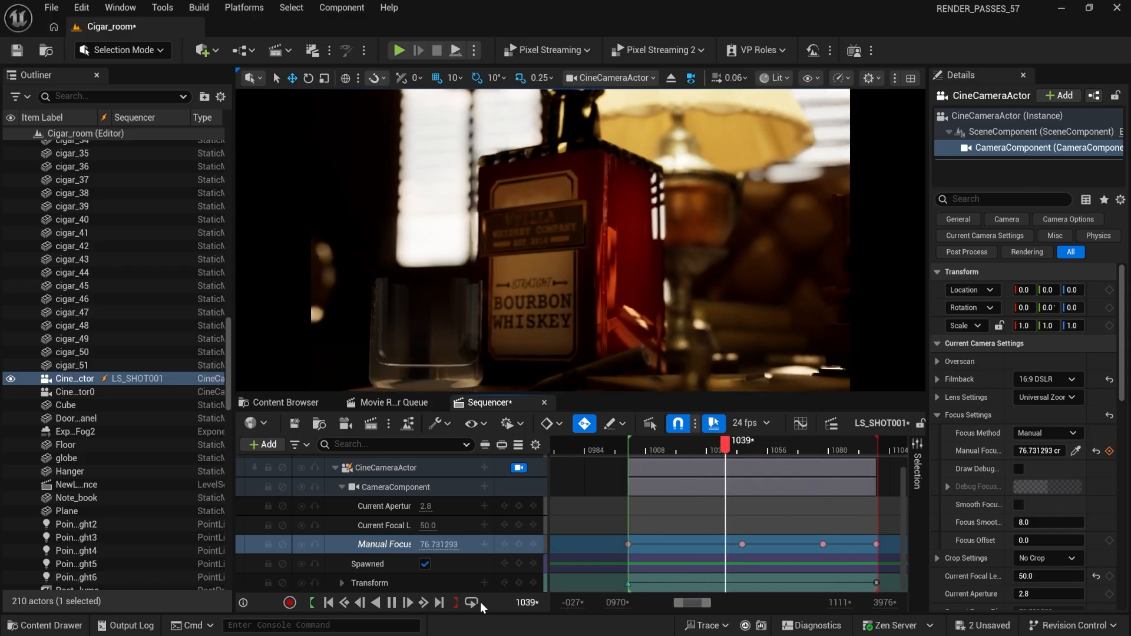
pyautogui.press('space')
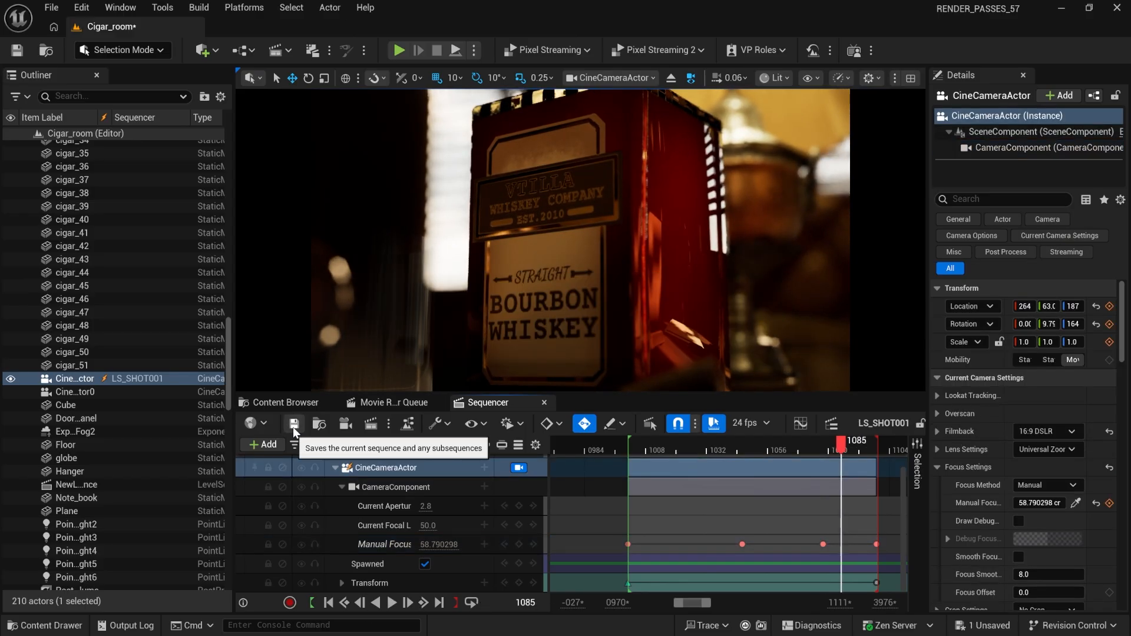
pyautogui.moveTo(837, 449); pyautogui.dragTo(764, 447)
pyautogui.press('space')
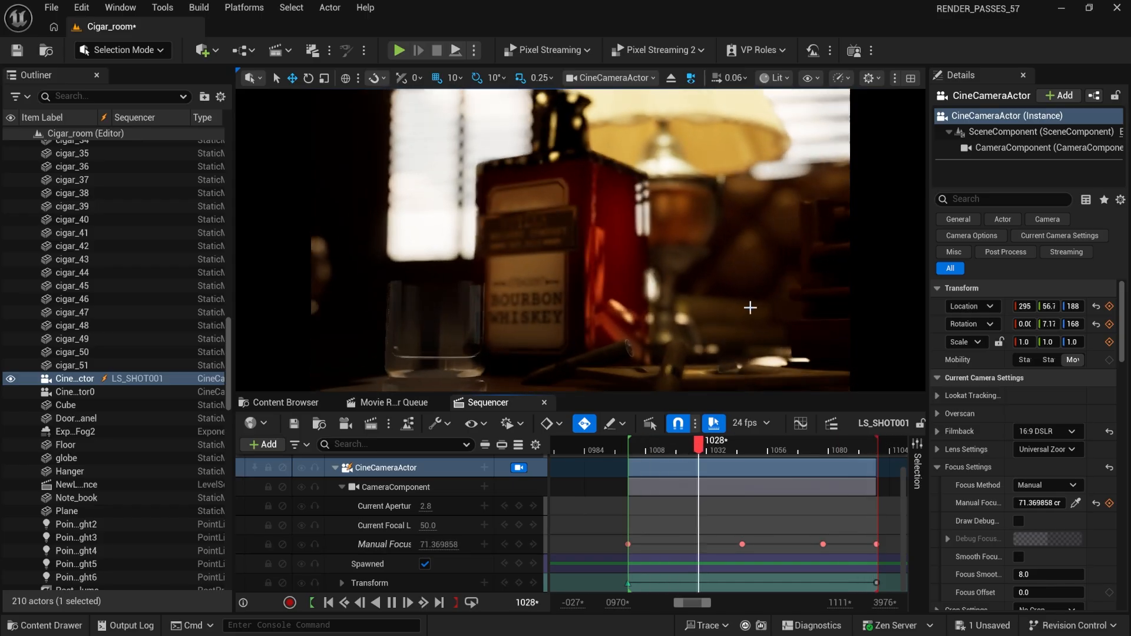
pyautogui.press('space')
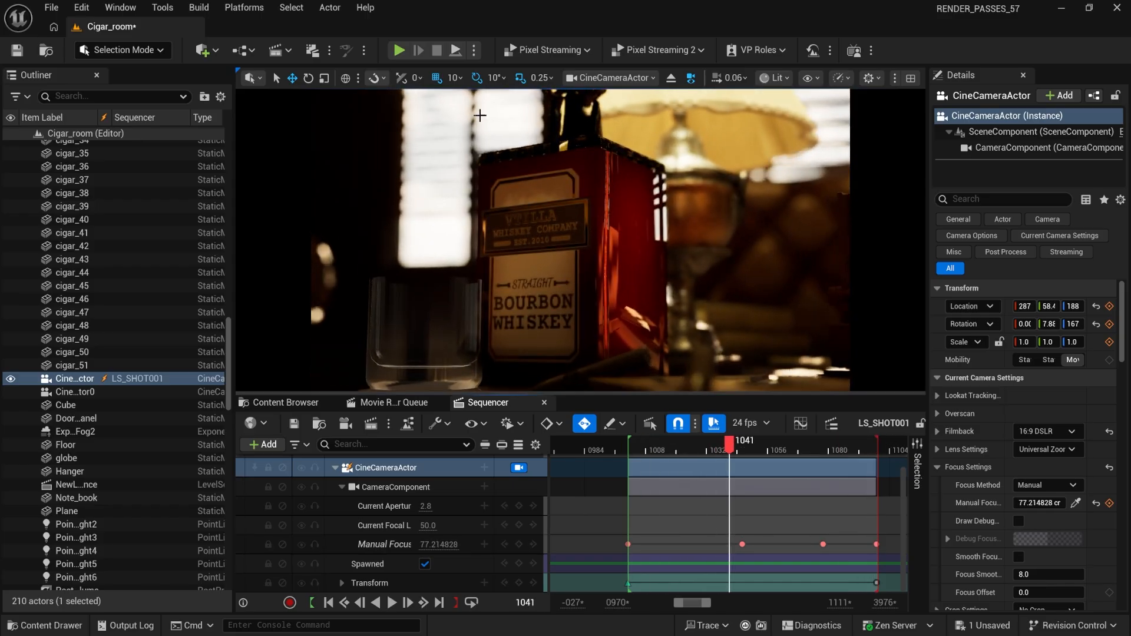
# Step: Create an OpenColorIO Configuration asset named OCIO_studio in the Content folder and open it
pyautogui.click(281, 405)
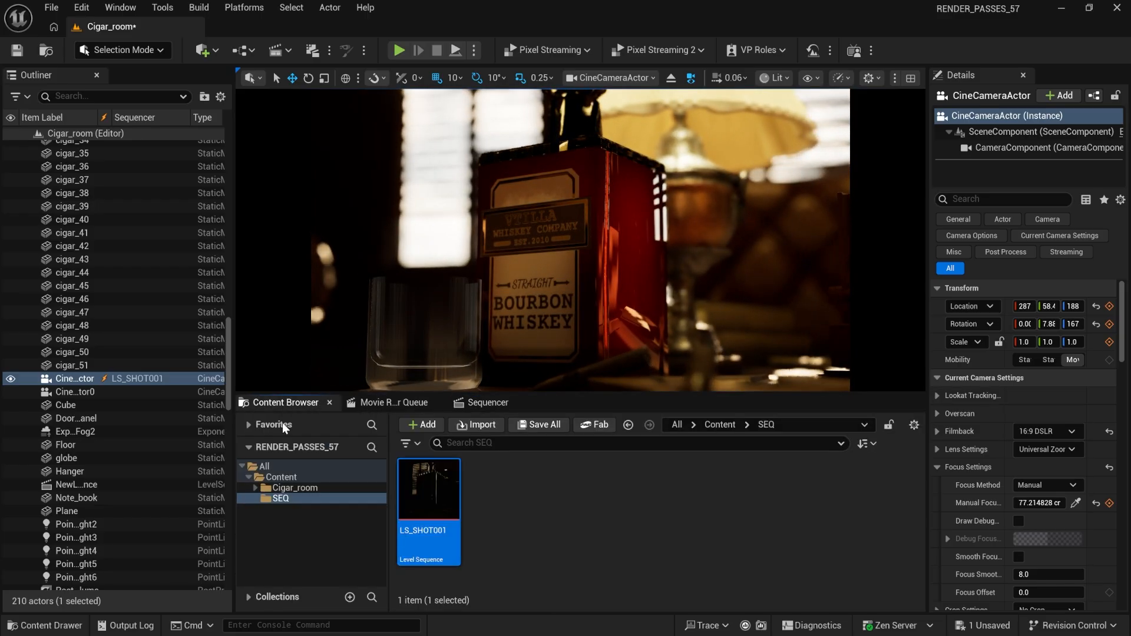
pyautogui.click(282, 477)
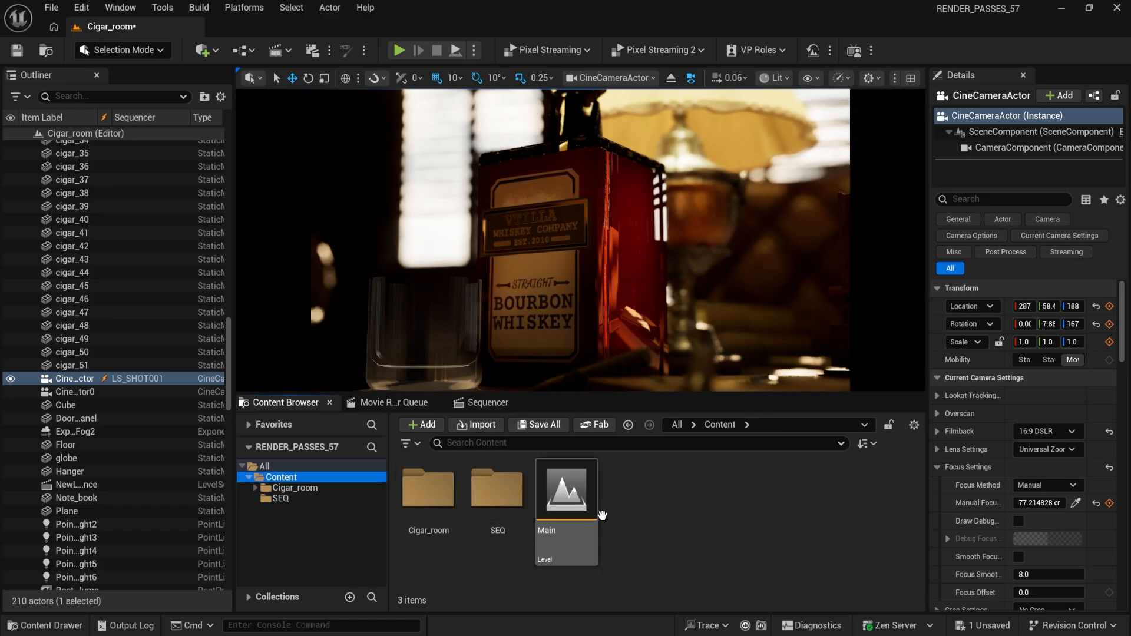
pyautogui.rightClick(643, 517)
pyautogui.moveTo(692, 498)
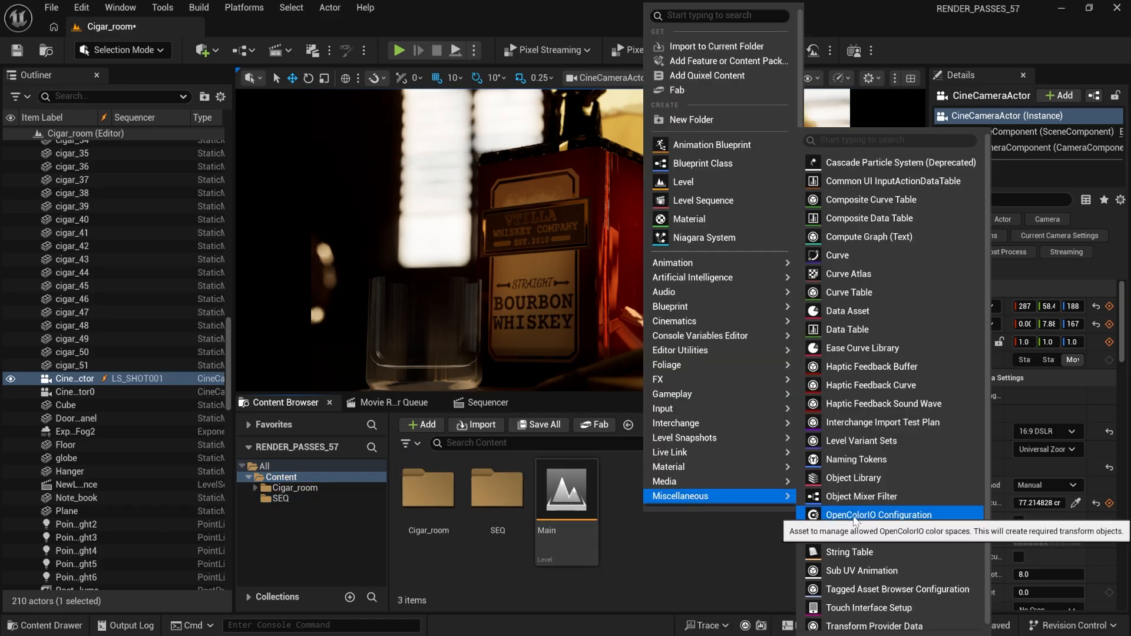
pyautogui.click(855, 516)
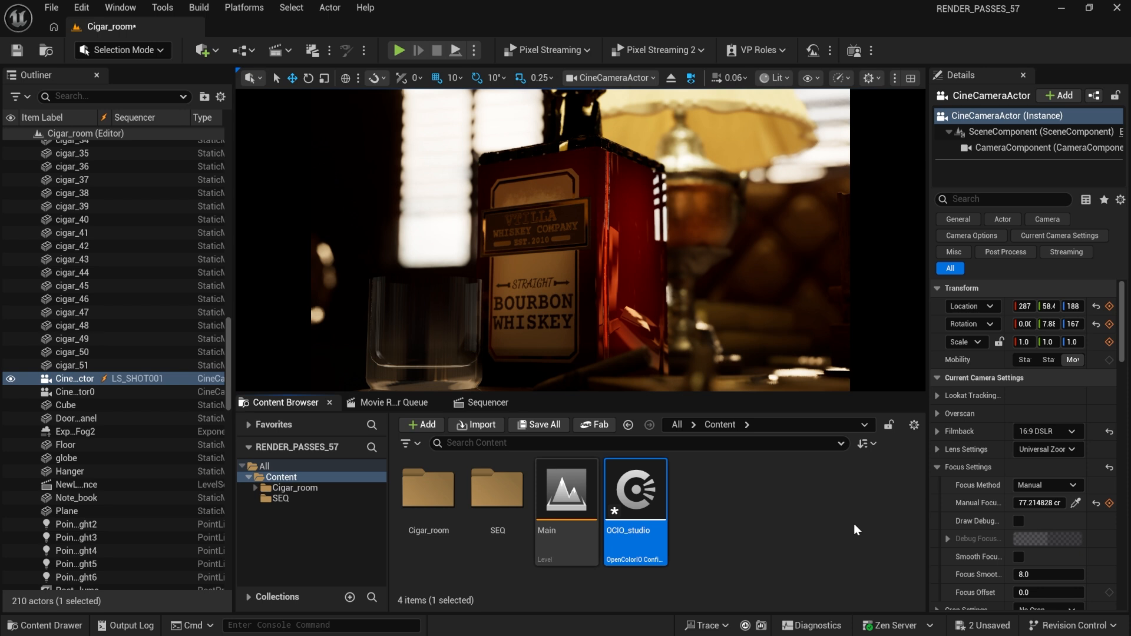
pyautogui.press('Return')
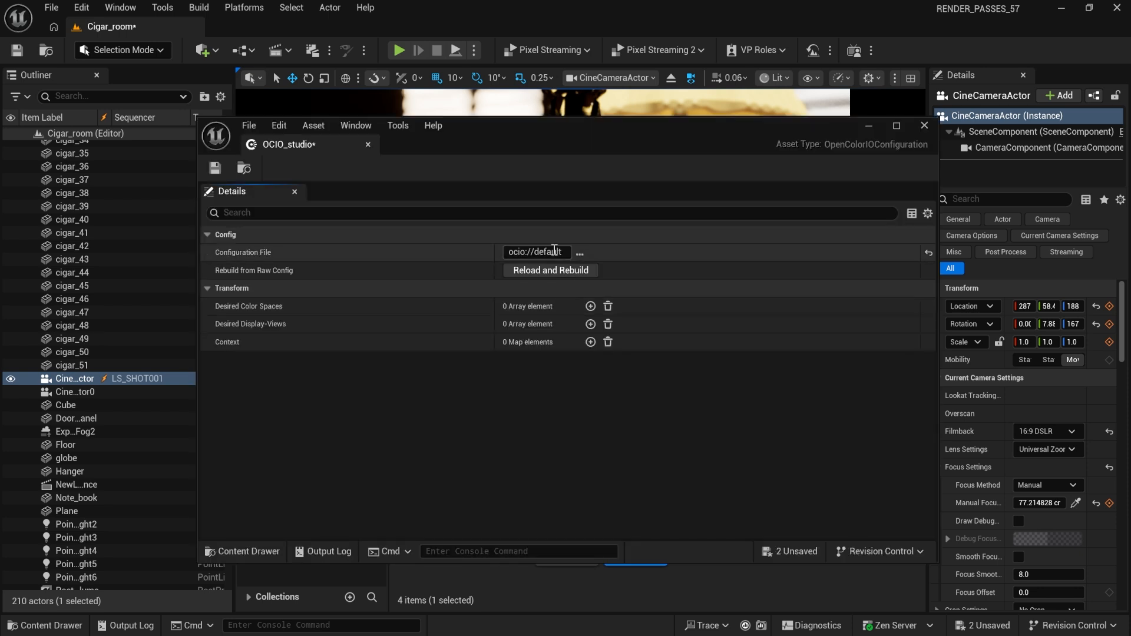
# Step: Add a desired color space entry under the default configuration and examine the color space families it offers
pyautogui.click(565, 251)
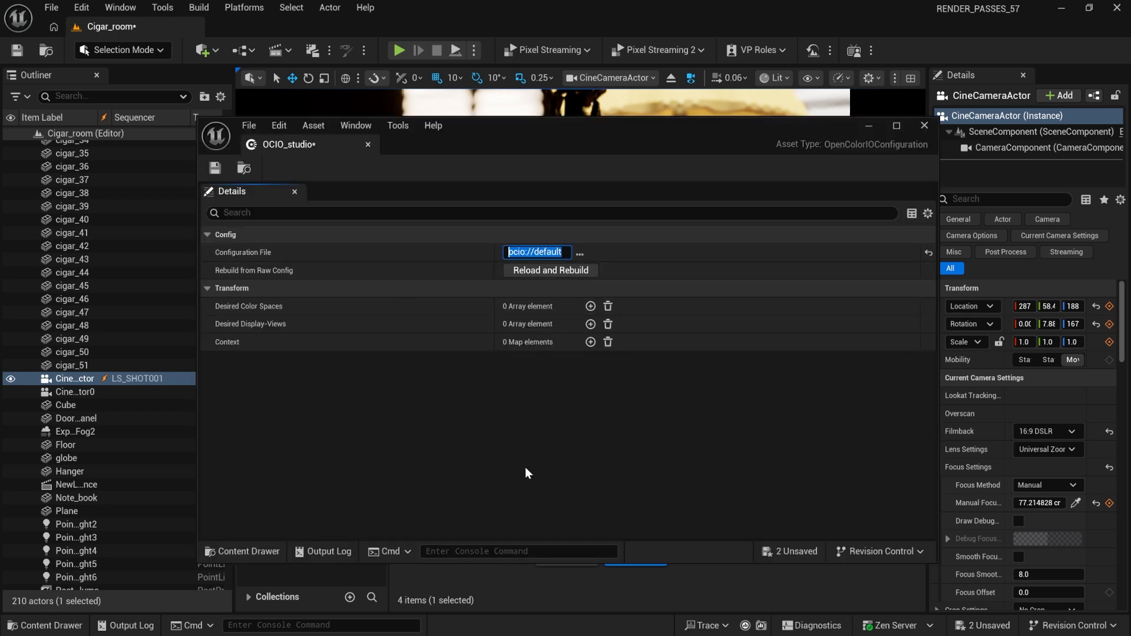
pyautogui.click(590, 307)
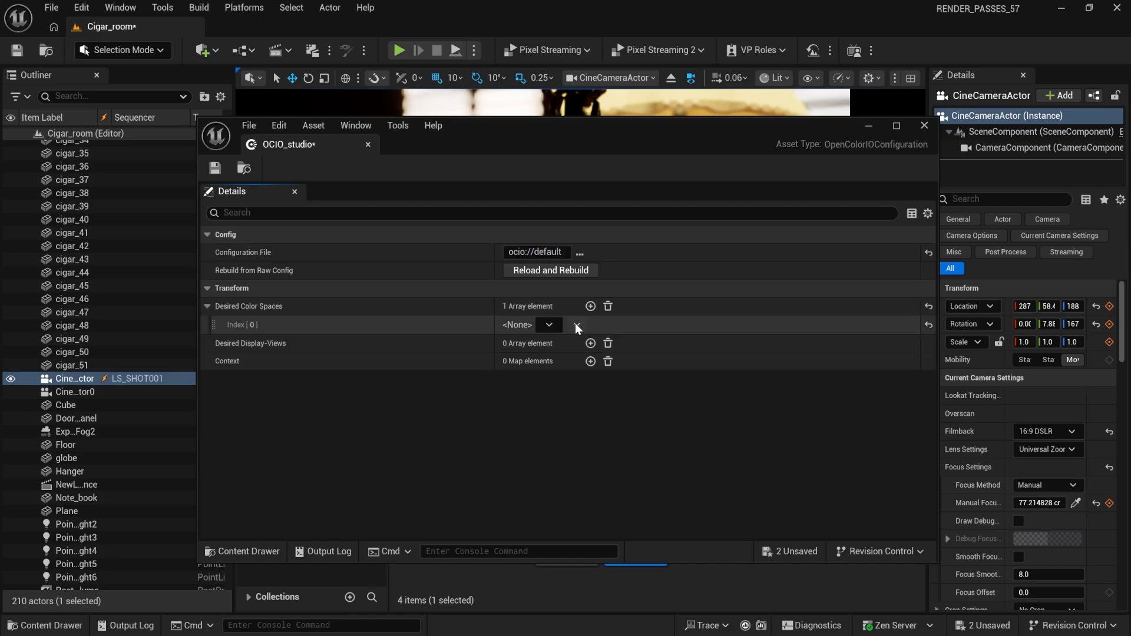
pyautogui.click(577, 324)
pyautogui.click(553, 324)
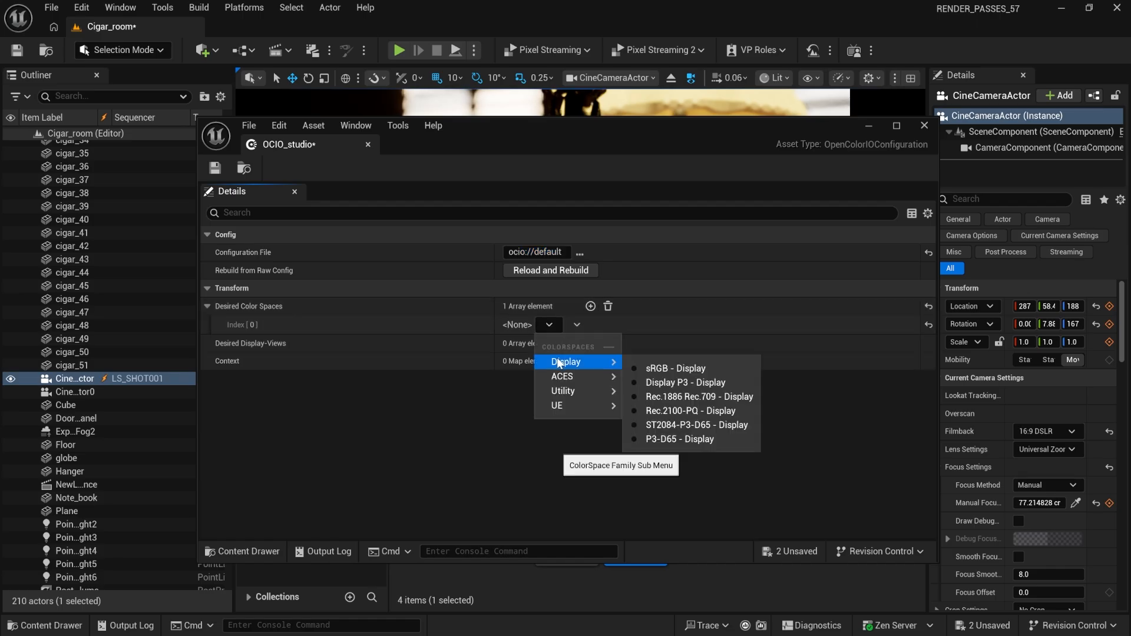
pyautogui.moveTo(564, 381)
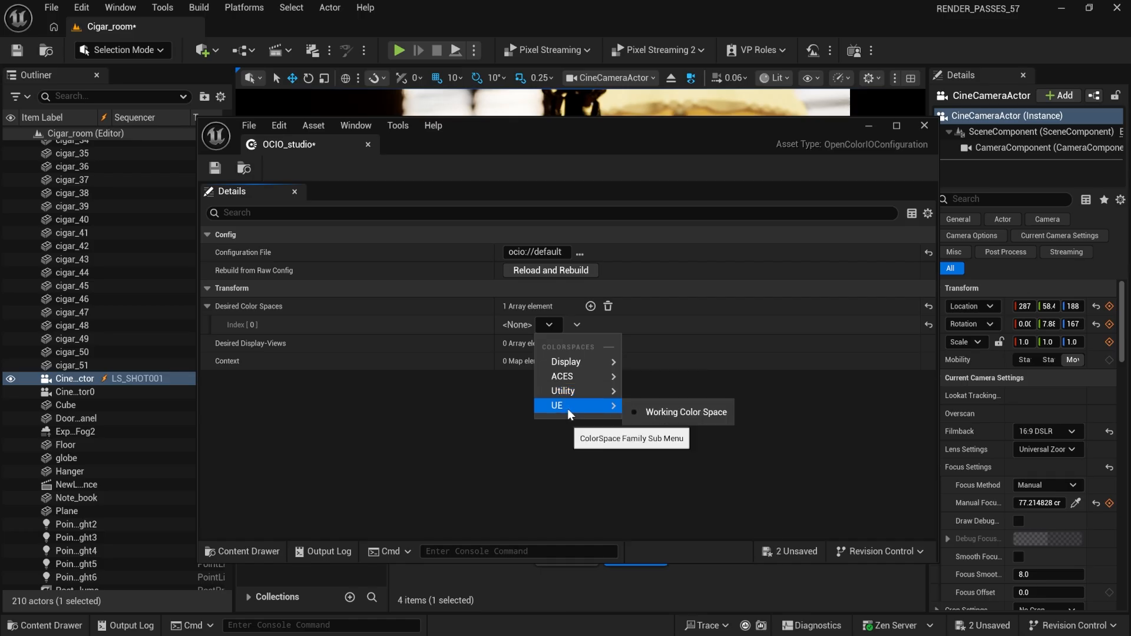
pyautogui.click(455, 466)
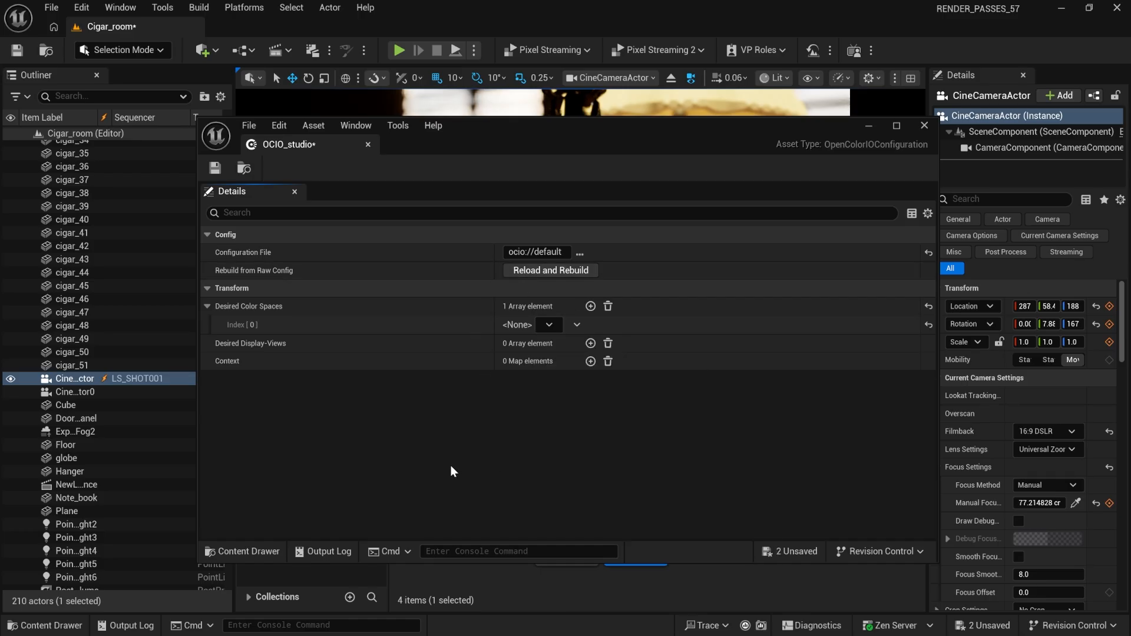
# Step: Switch to the browser and copy the ACES Studio config string from the OpenColorIO Quick Start page's built-in config section
pyautogui.hotkey('alt', 'Tab')
pyautogui.click(576, 38)
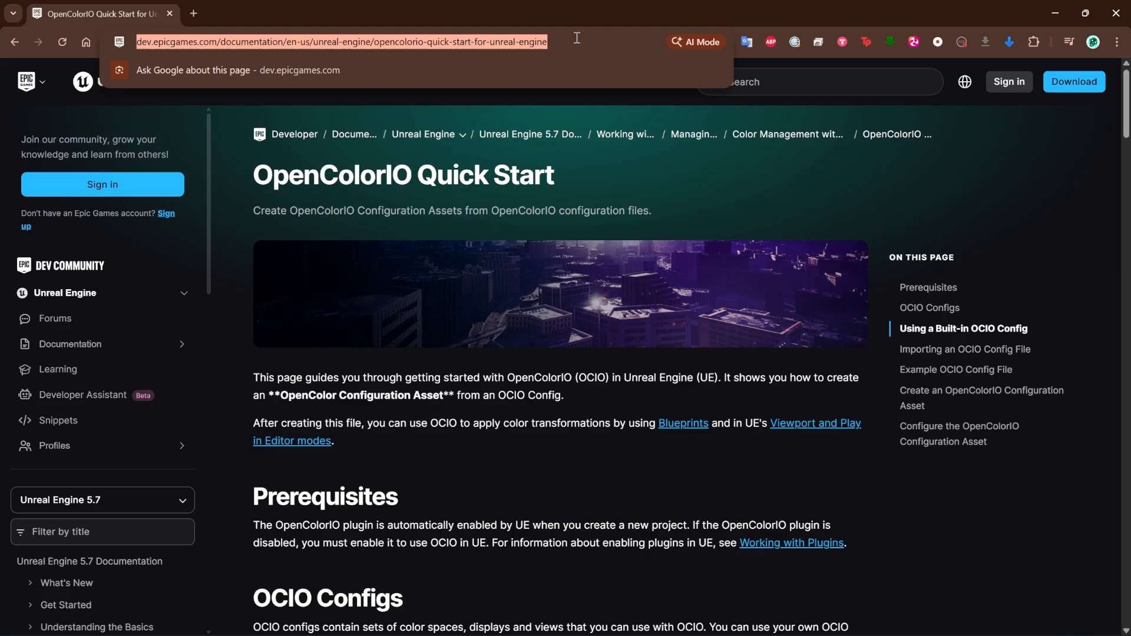
pyautogui.click(576, 37)
pyautogui.press('Escape')
pyautogui.scroll(-7, 901, 442)
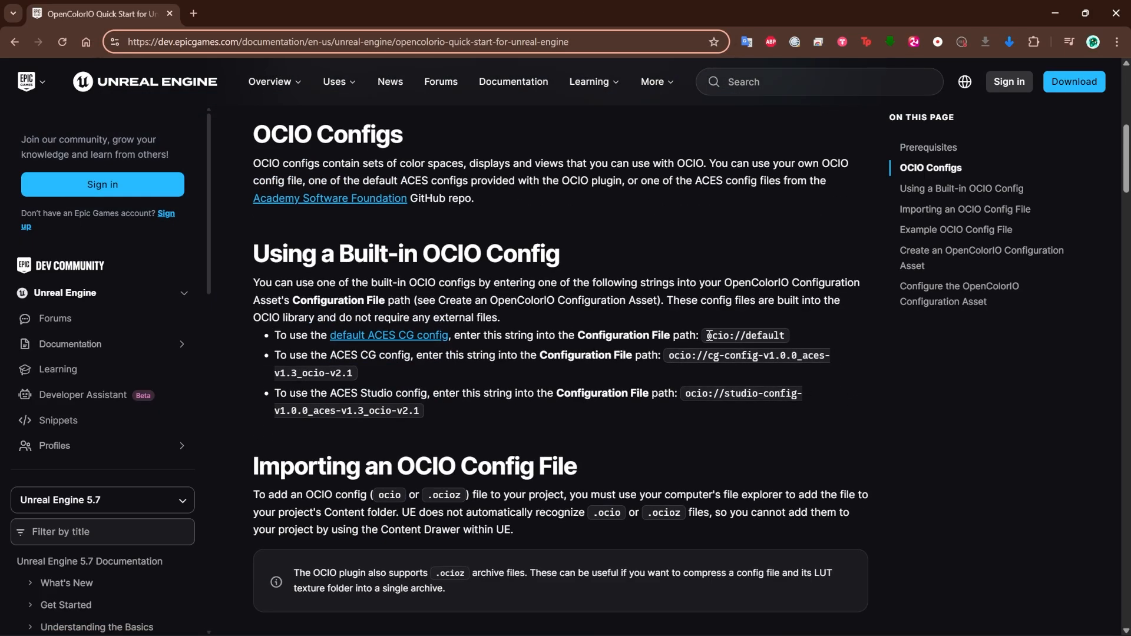
pyautogui.moveTo(712, 336); pyautogui.dragTo(795, 339)
pyautogui.moveTo(670, 357); pyautogui.dragTo(803, 350)
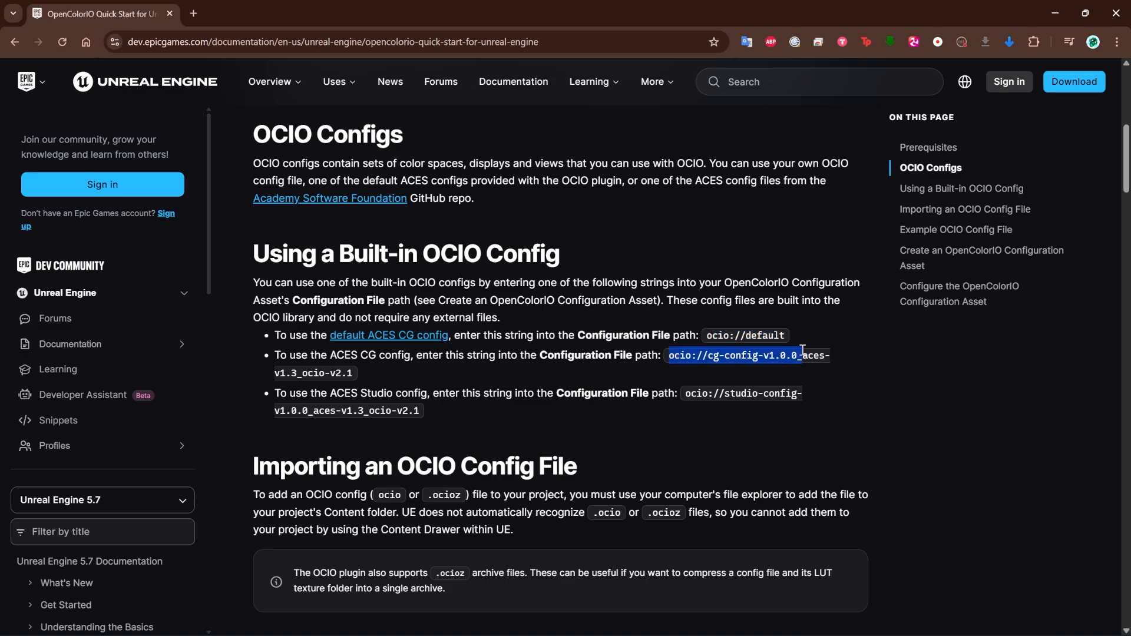
pyautogui.moveTo(689, 395); pyautogui.dragTo(408, 408)
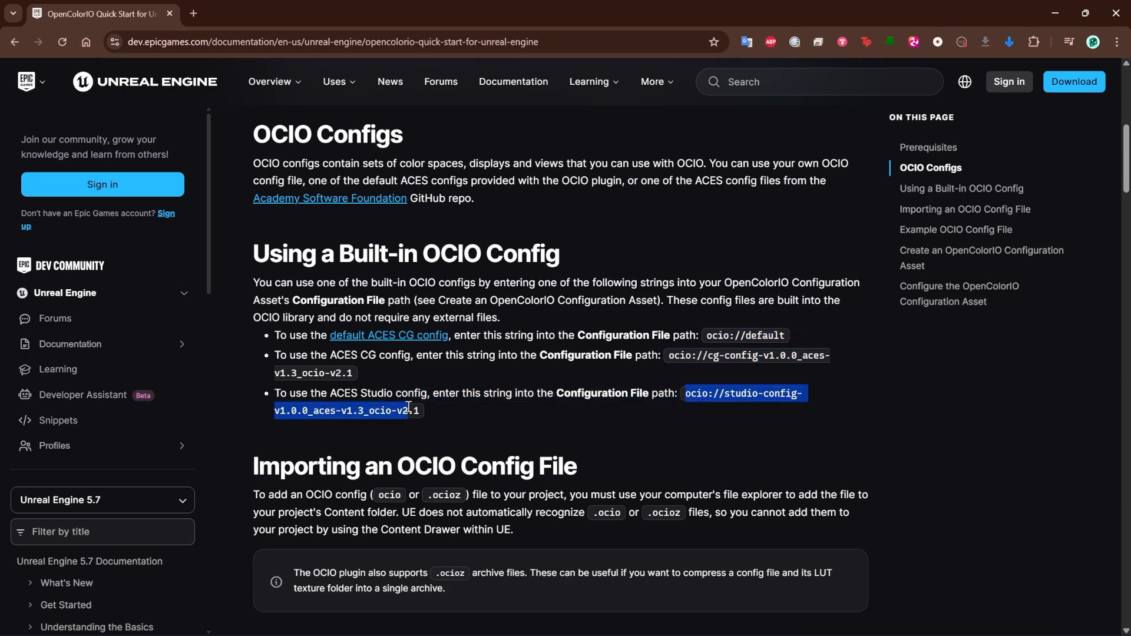
pyautogui.rightClick(414, 413)
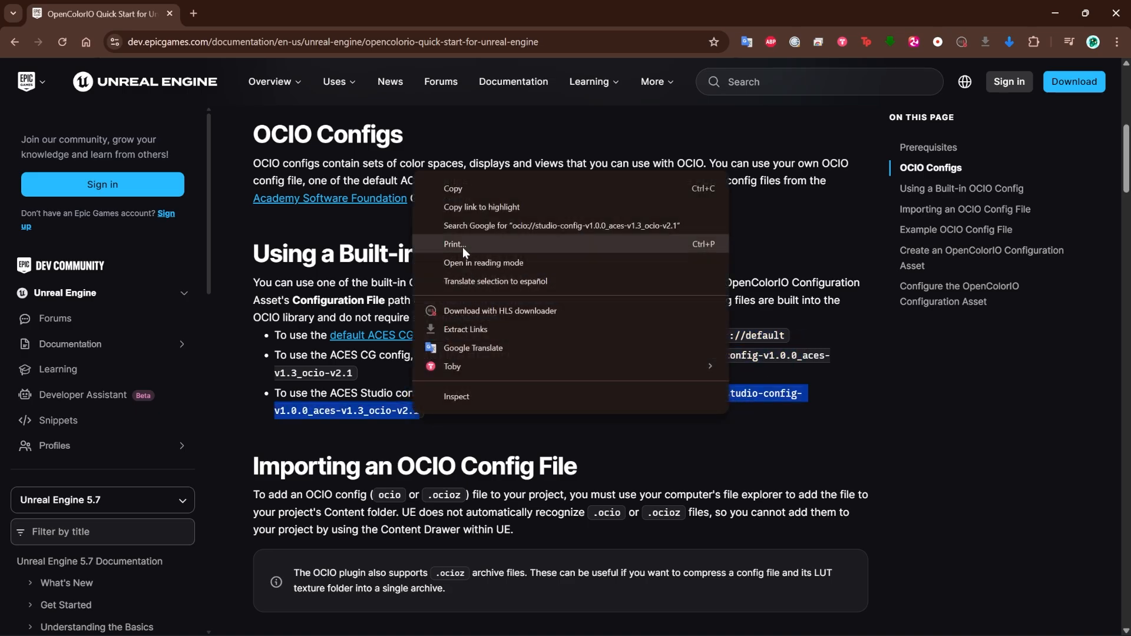
pyautogui.click(463, 190)
# Step: Back in Unreal Engine, set OCIO_studio's configuration file to ocio://studio-config-v1.0.0_aces-v1.3_ocio-v2.1
pyautogui.click(1055, 13)
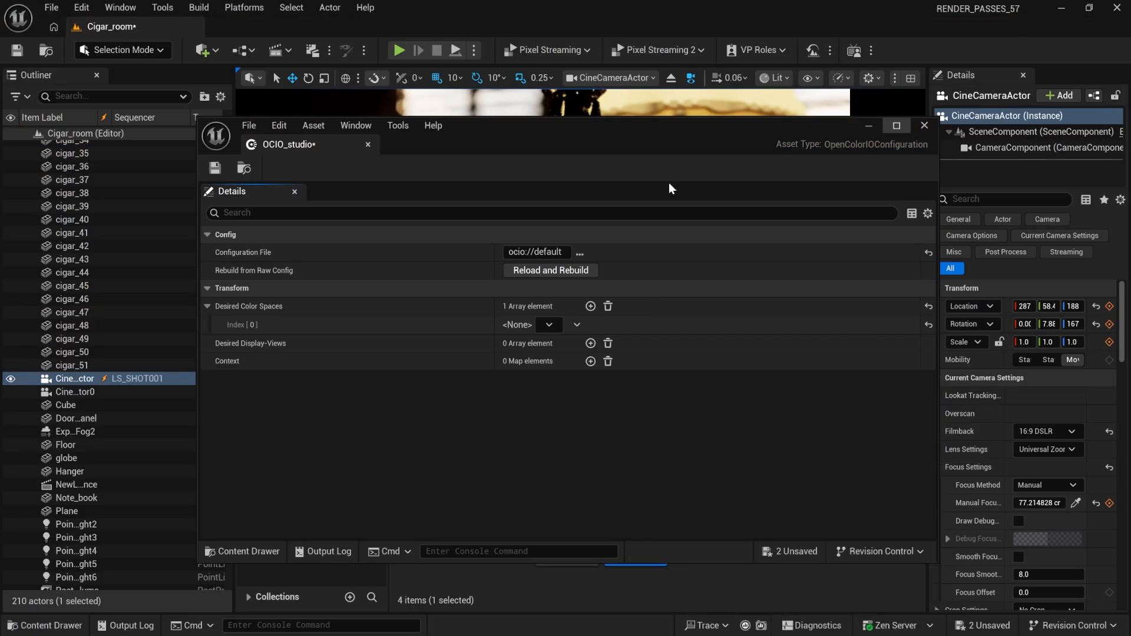
pyautogui.click(534, 252)
pyautogui.hotkey('ctrl', 'a')
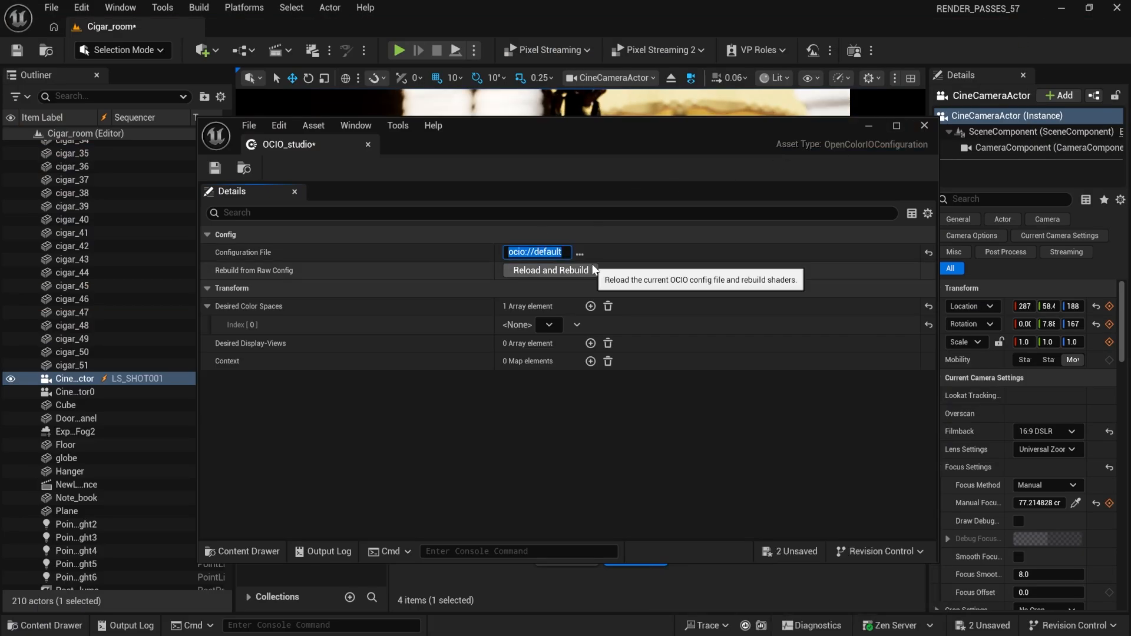
pyautogui.hotkey('ctrl', 'v')
pyautogui.press('Return')
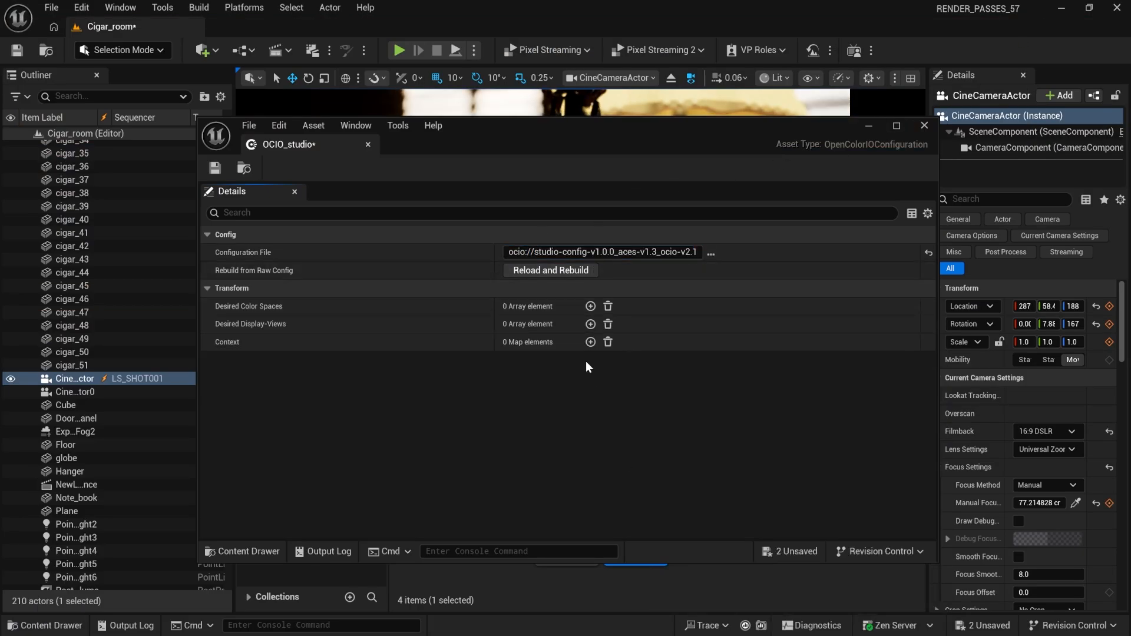
# Step: Add a desired color space entry to OCIO_studio and set it to UE's Working Color Space
pyautogui.click(591, 305)
pyautogui.click(550, 325)
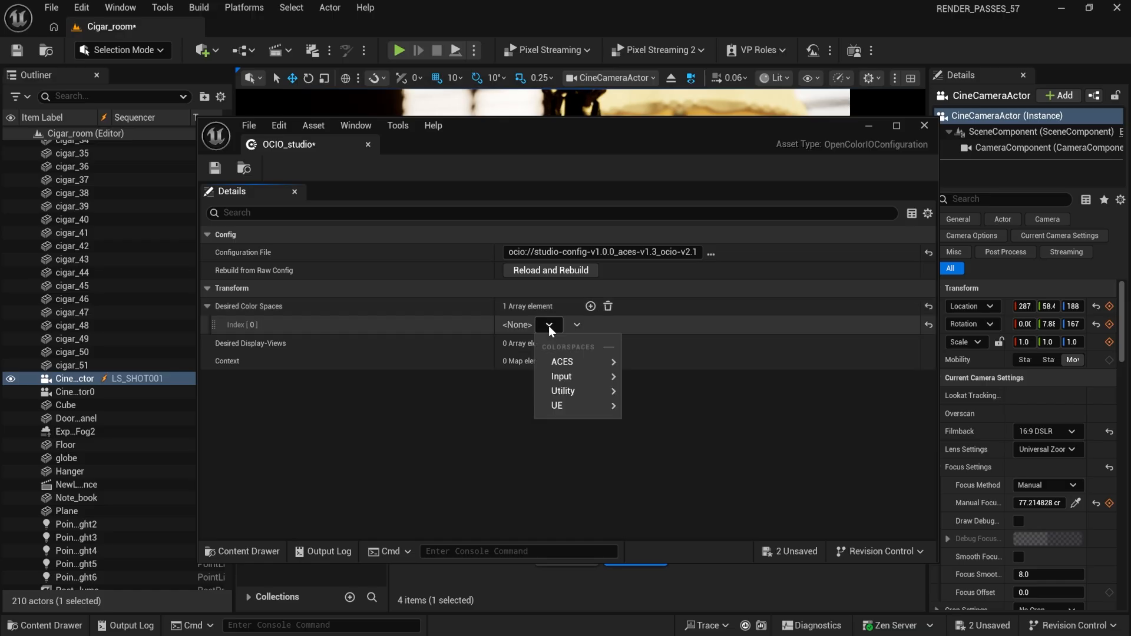
pyautogui.moveTo(565, 376)
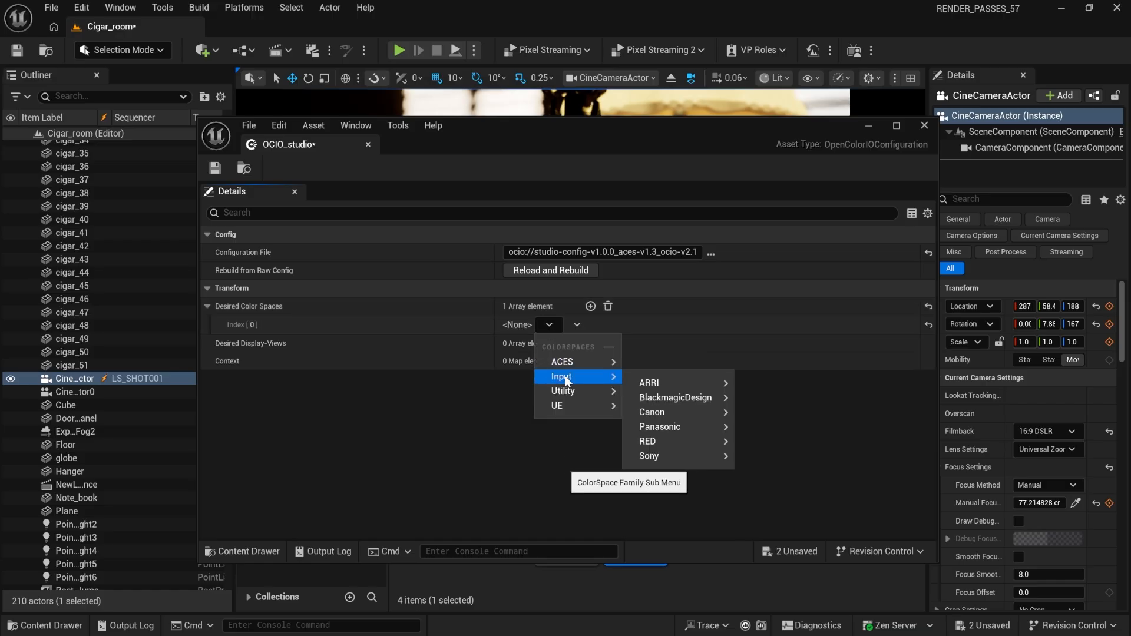
pyautogui.moveTo(675, 461)
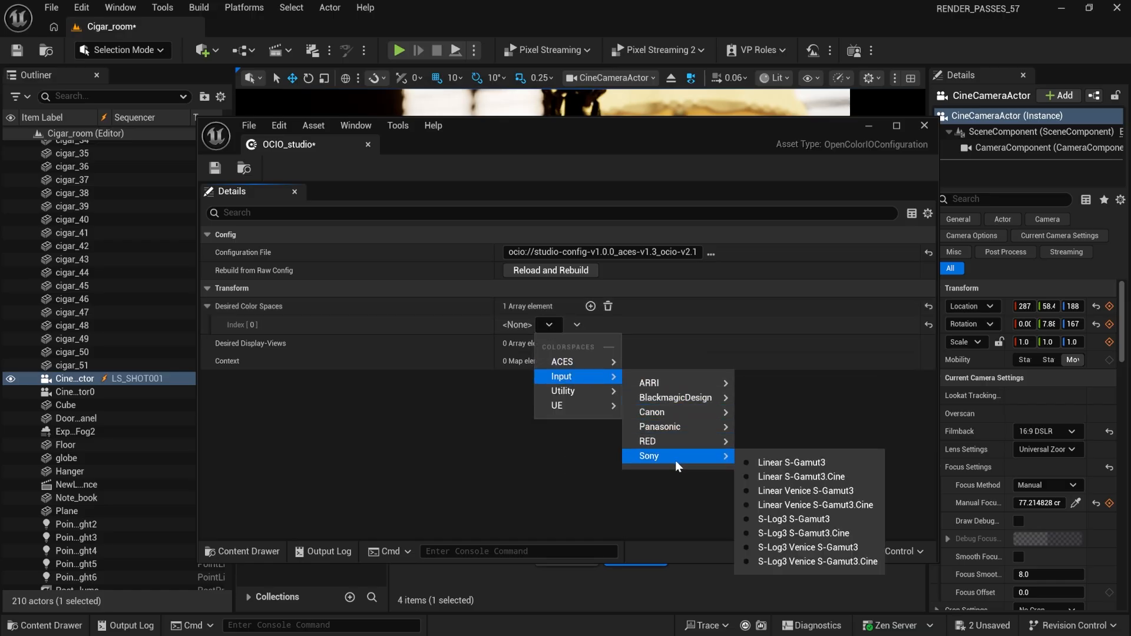
pyautogui.moveTo(583, 392)
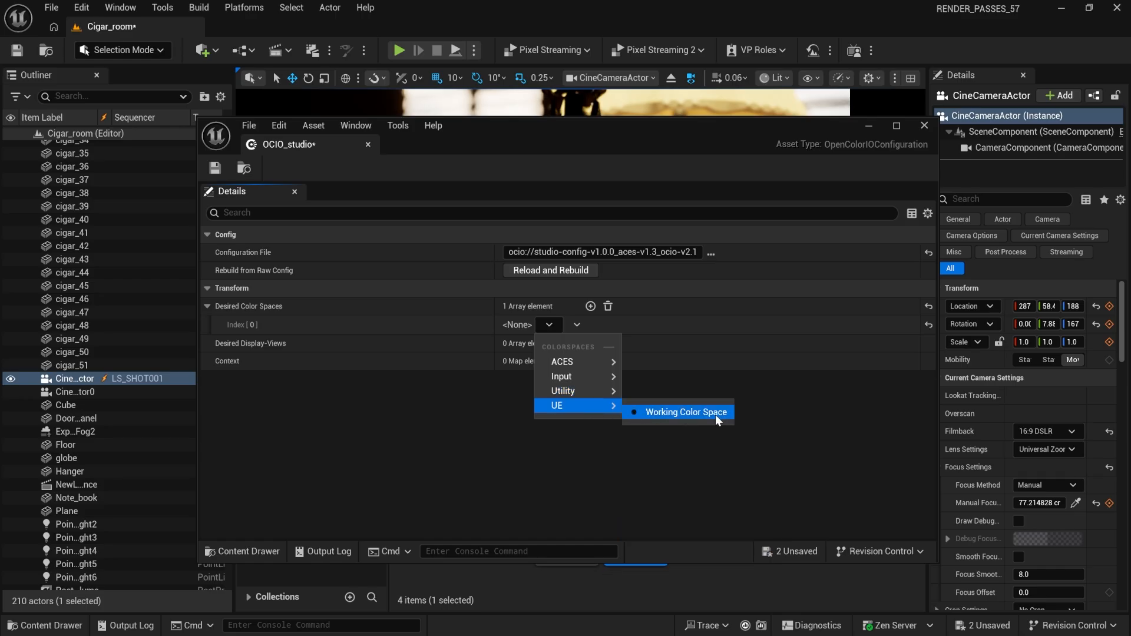
pyautogui.click(666, 412)
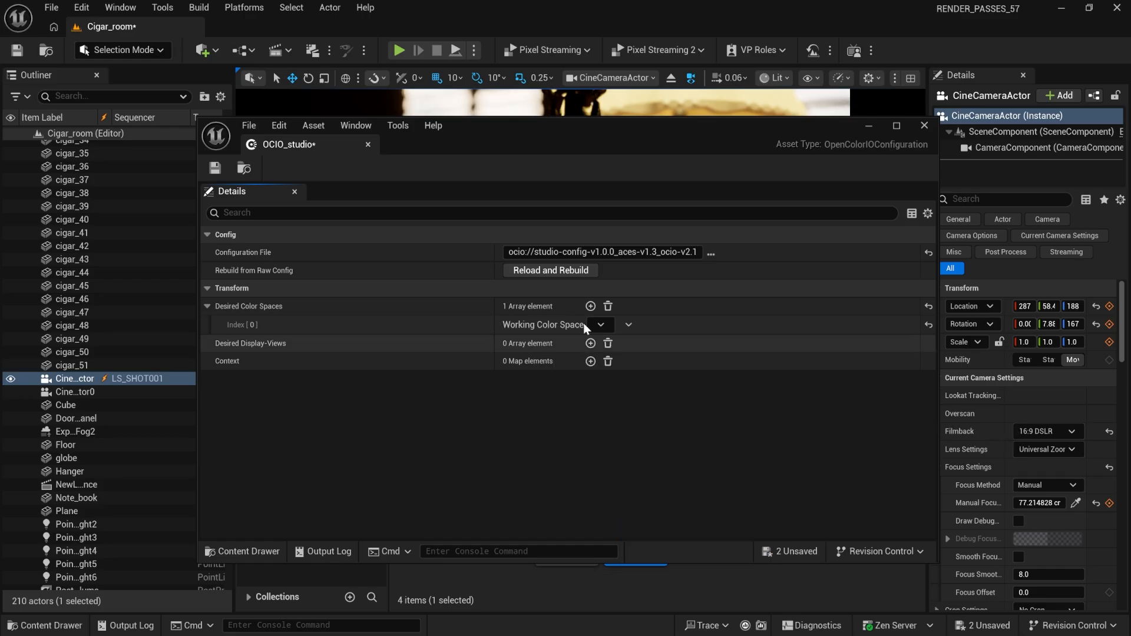
# Step: Add a second desired color space and set it to ACEScg from the ACES family
pyautogui.click(590, 307)
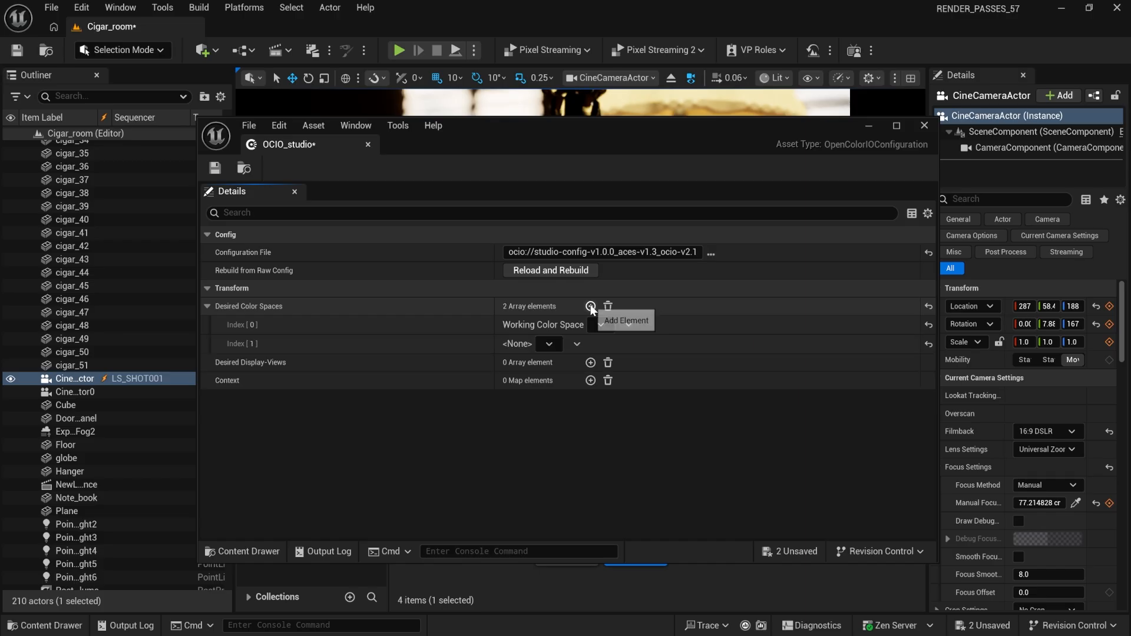
pyautogui.click(547, 344)
pyautogui.moveTo(562, 381)
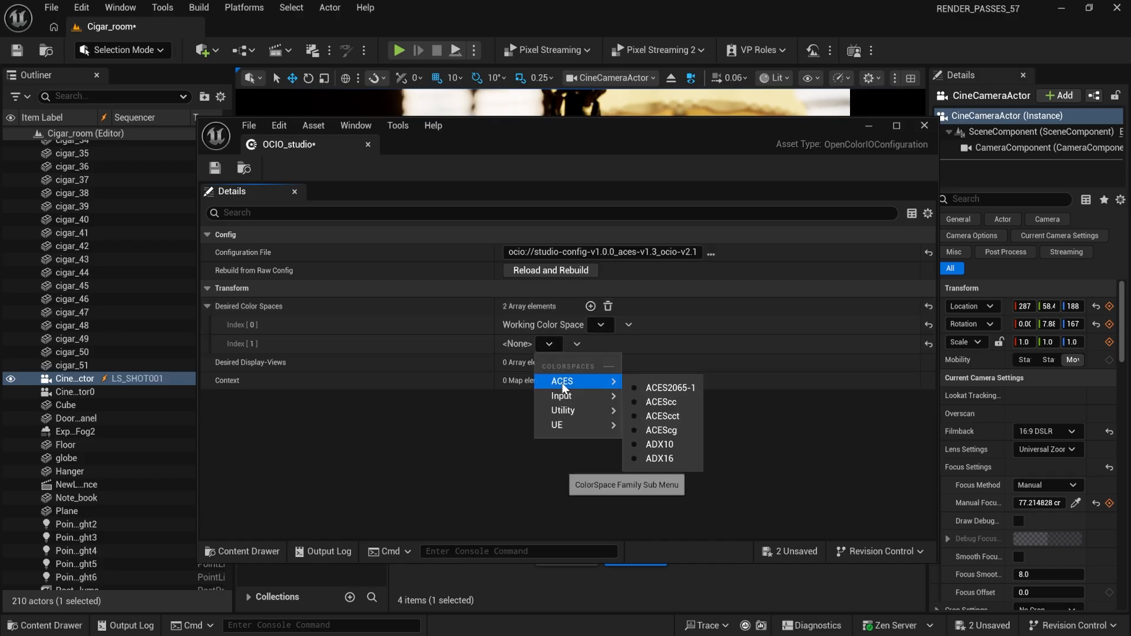
pyautogui.click(662, 431)
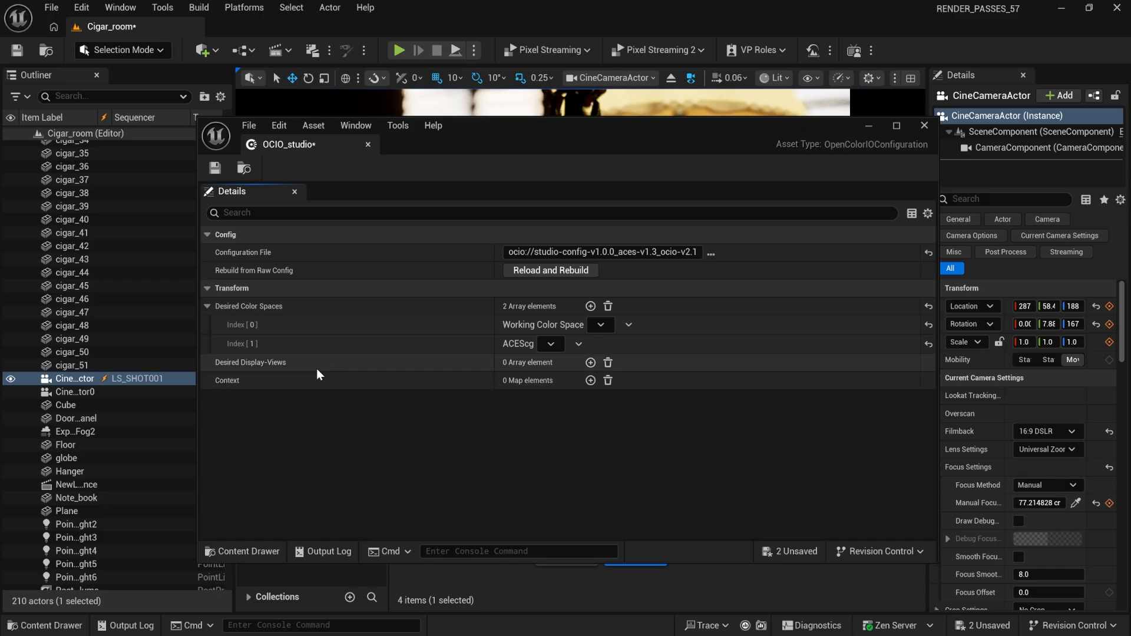
# Step: Add two desired display-views for sRGB - Display: ACES 1.0 - SDR Video first, and Raw second
pyautogui.click(590, 362)
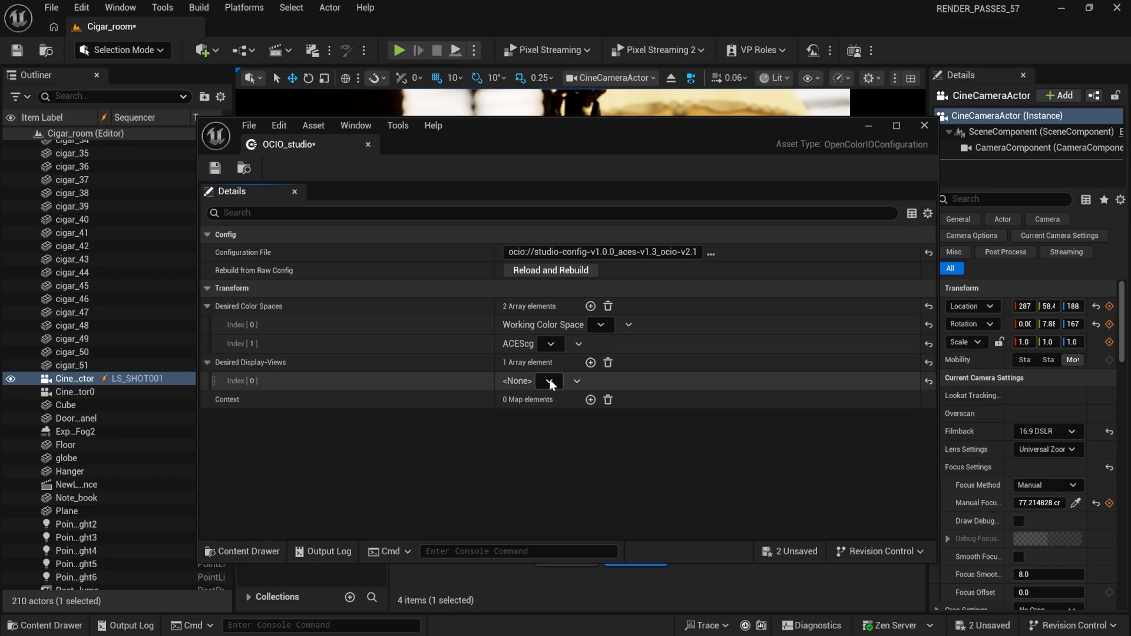
pyautogui.click(550, 381)
pyautogui.moveTo(567, 418)
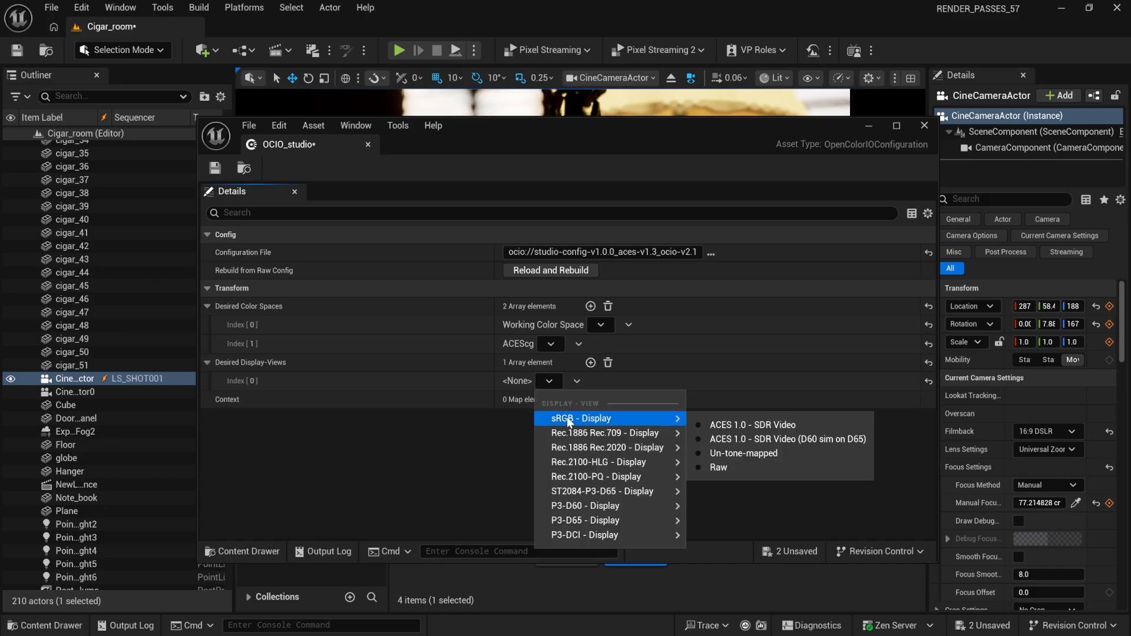
pyautogui.click(737, 423)
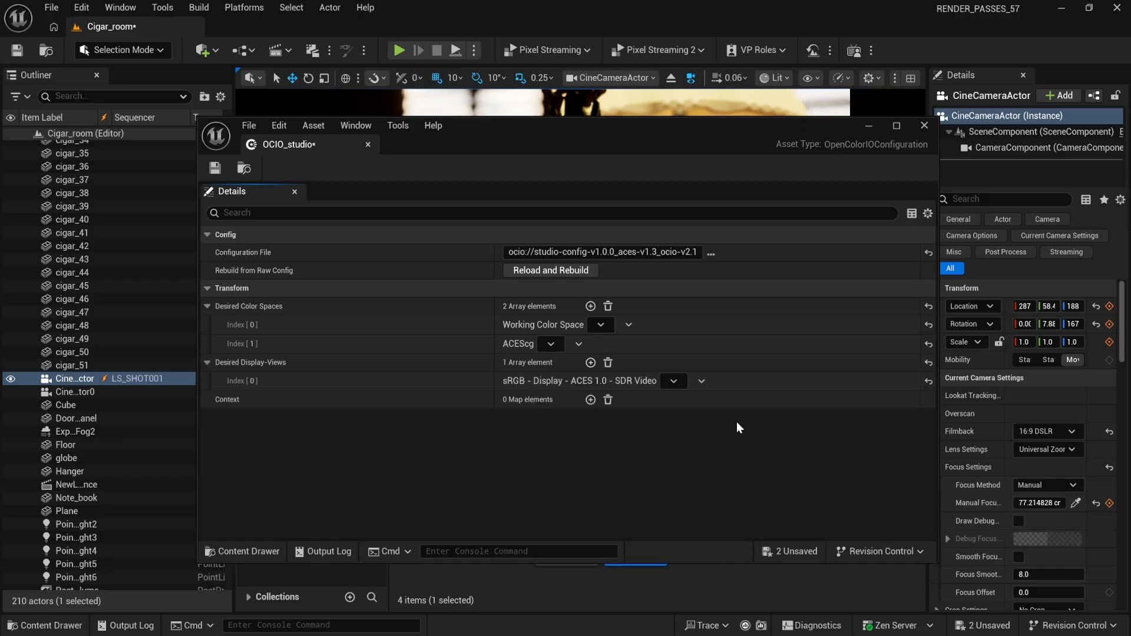
pyautogui.click(591, 362)
pyautogui.click(550, 401)
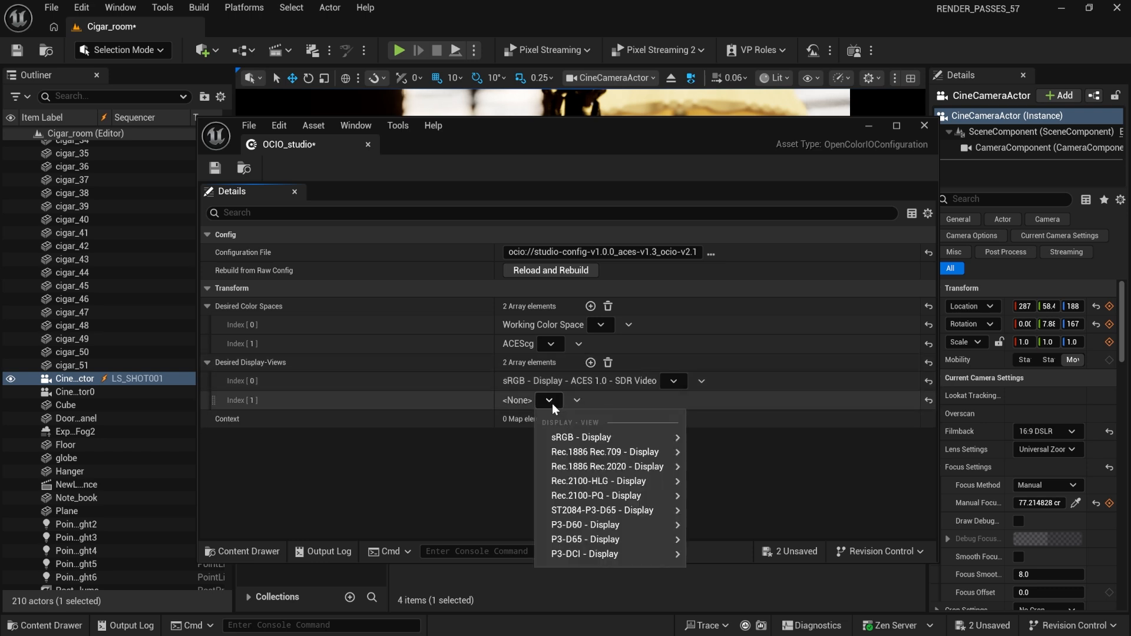
pyautogui.moveTo(566, 436)
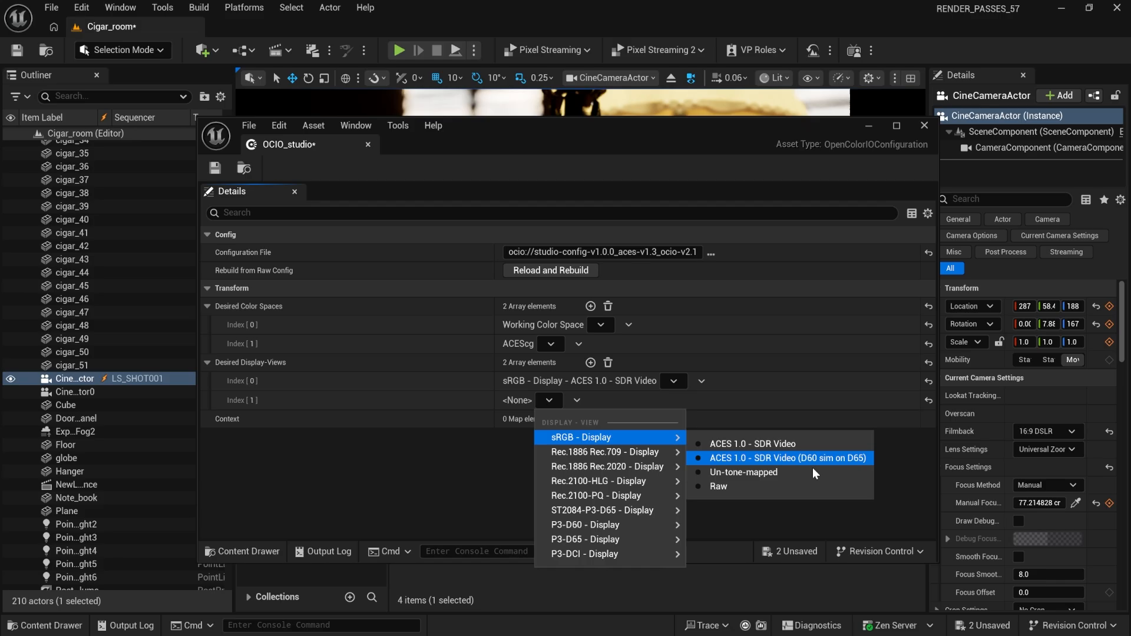
pyautogui.click(730, 486)
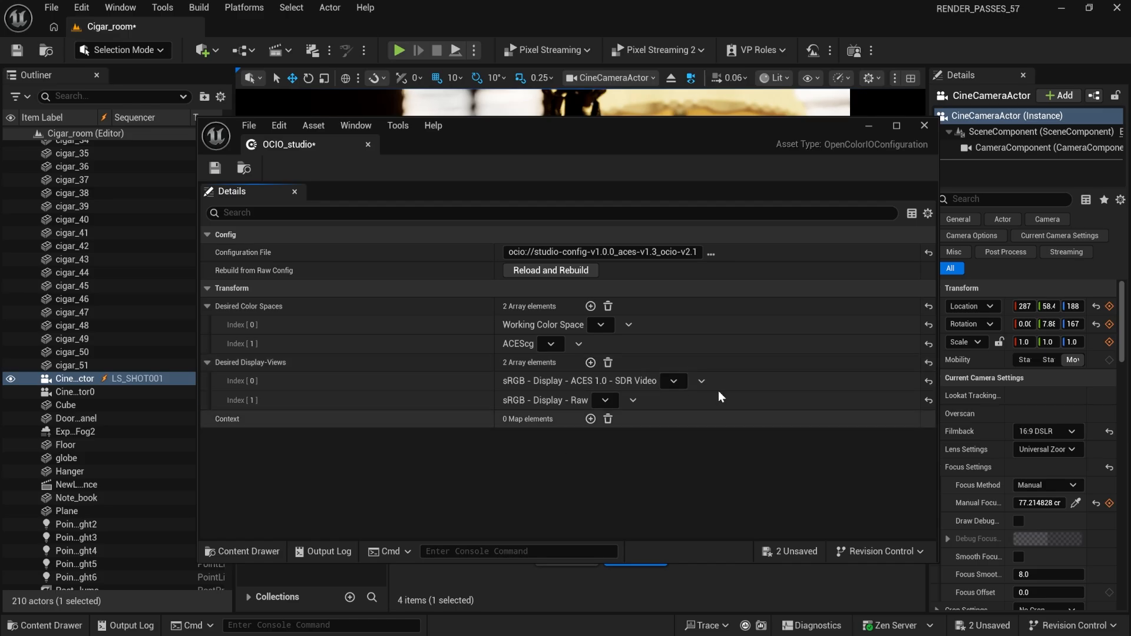
# Step: Add a third display-view, Rec.1886 Rec.709 - Display with ACES 1.0 - SDR Video, and save the configuration asset
pyautogui.click(590, 363)
pyautogui.click(550, 420)
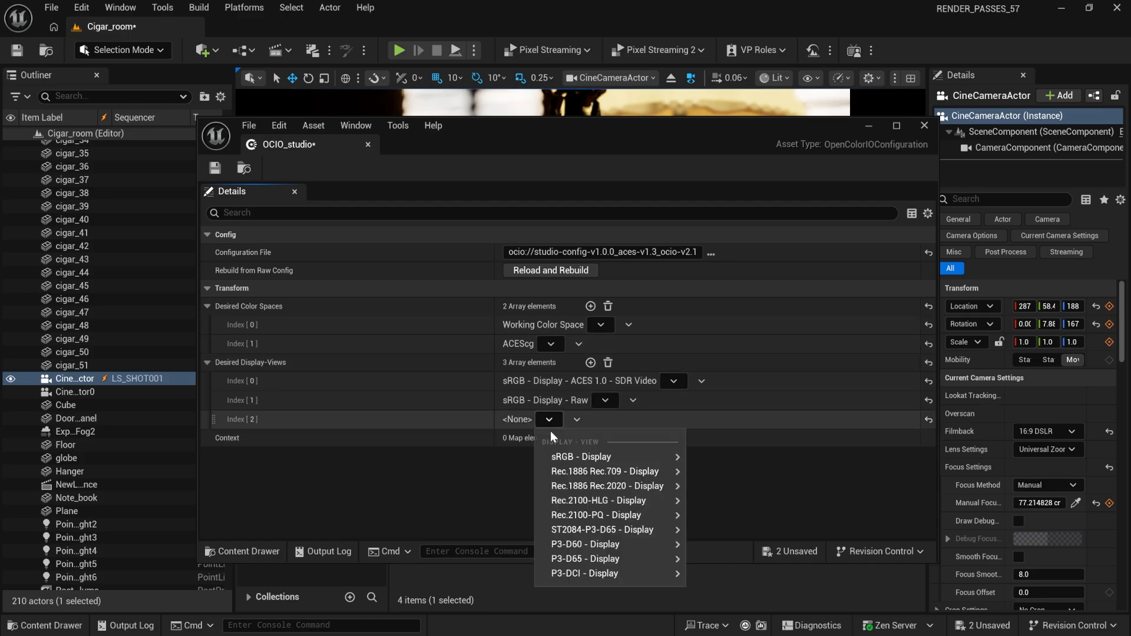
pyautogui.moveTo(596, 473)
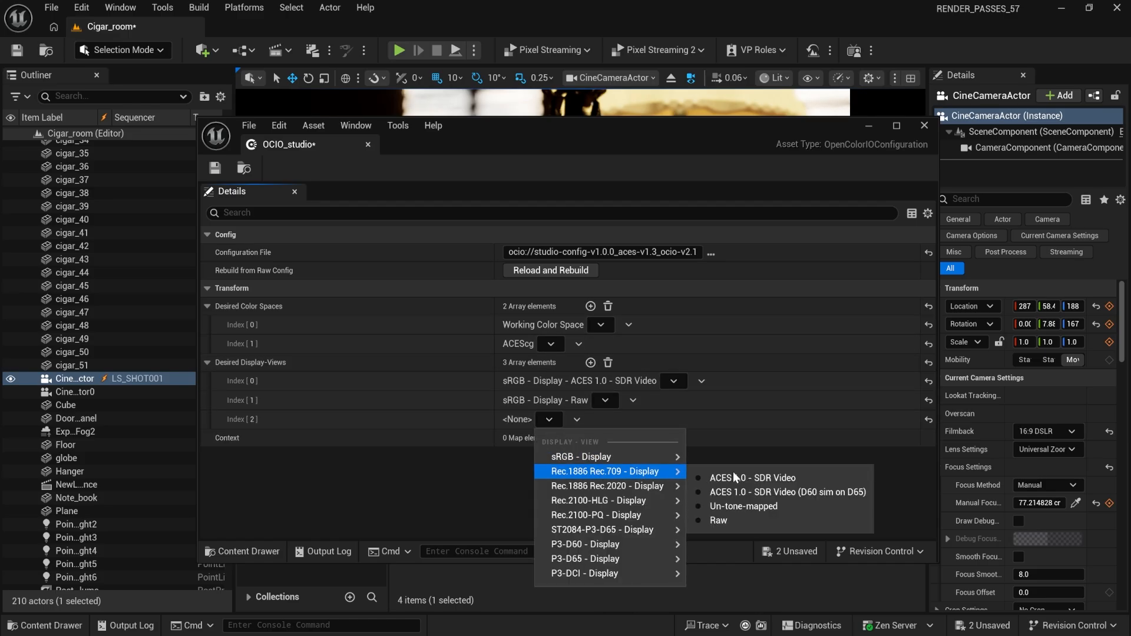
pyautogui.click(779, 479)
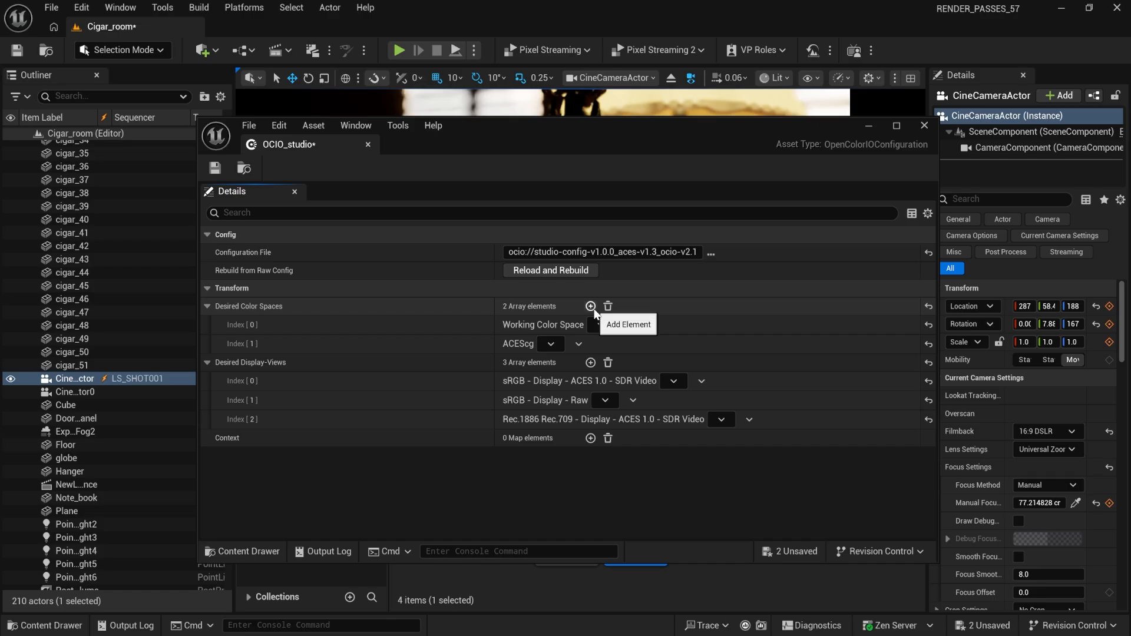
pyautogui.click(212, 170)
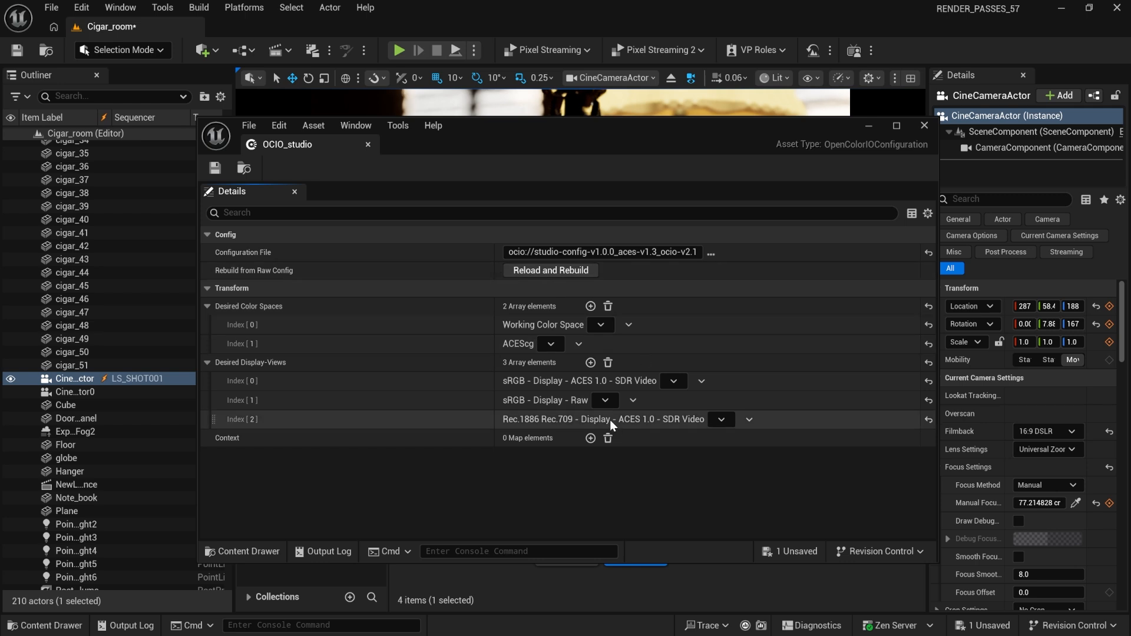
# Step: Add Linear Rec.709 (sRGB) from the Utility family as a third desired color space, then save and close OCIO_studio
pyautogui.click(591, 306)
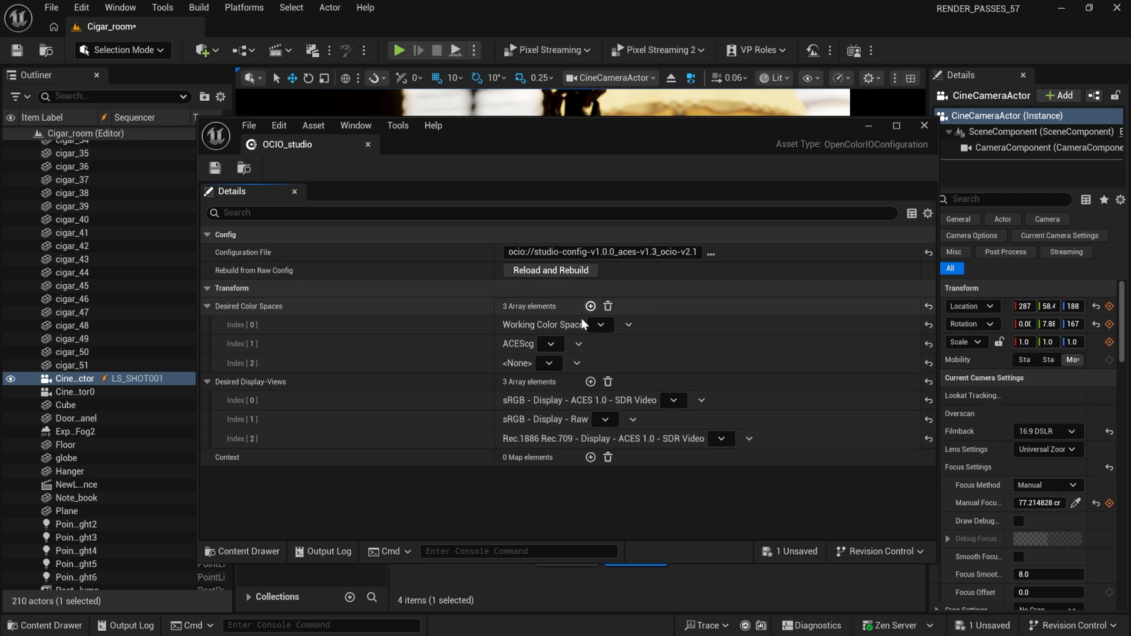
pyautogui.click(548, 363)
pyautogui.moveTo(578, 432)
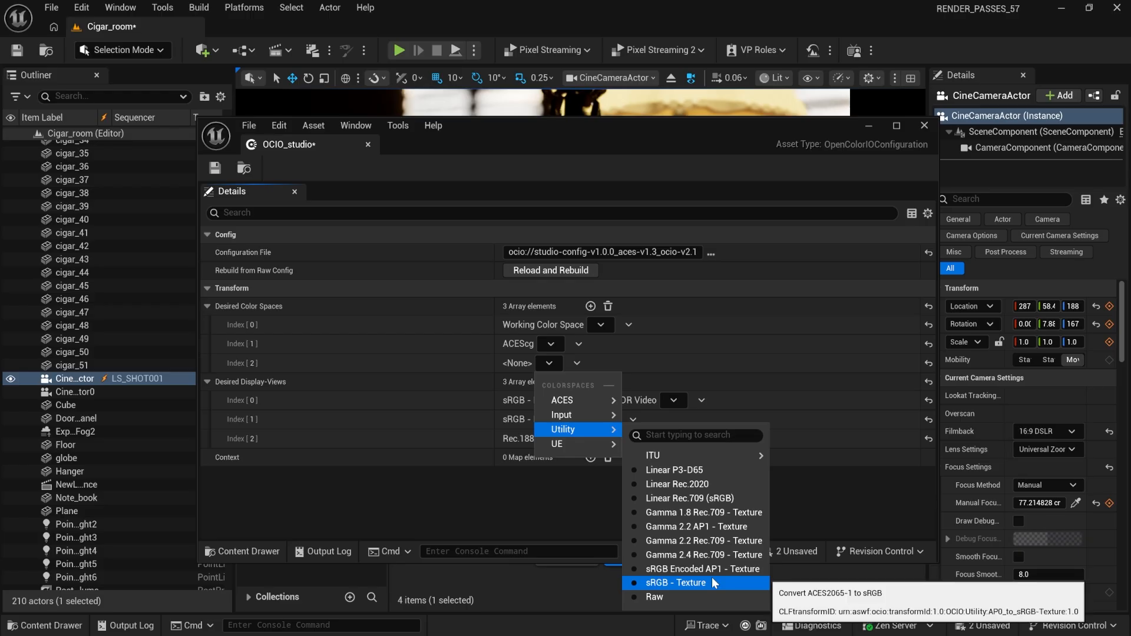
pyautogui.click(692, 497)
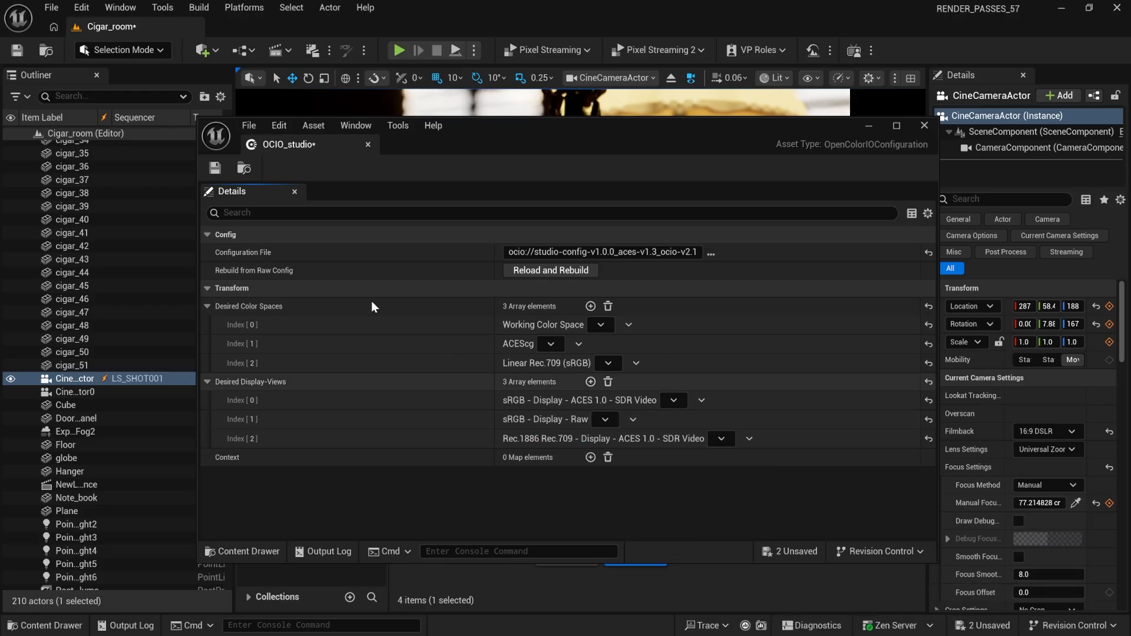
pyautogui.click(214, 168)
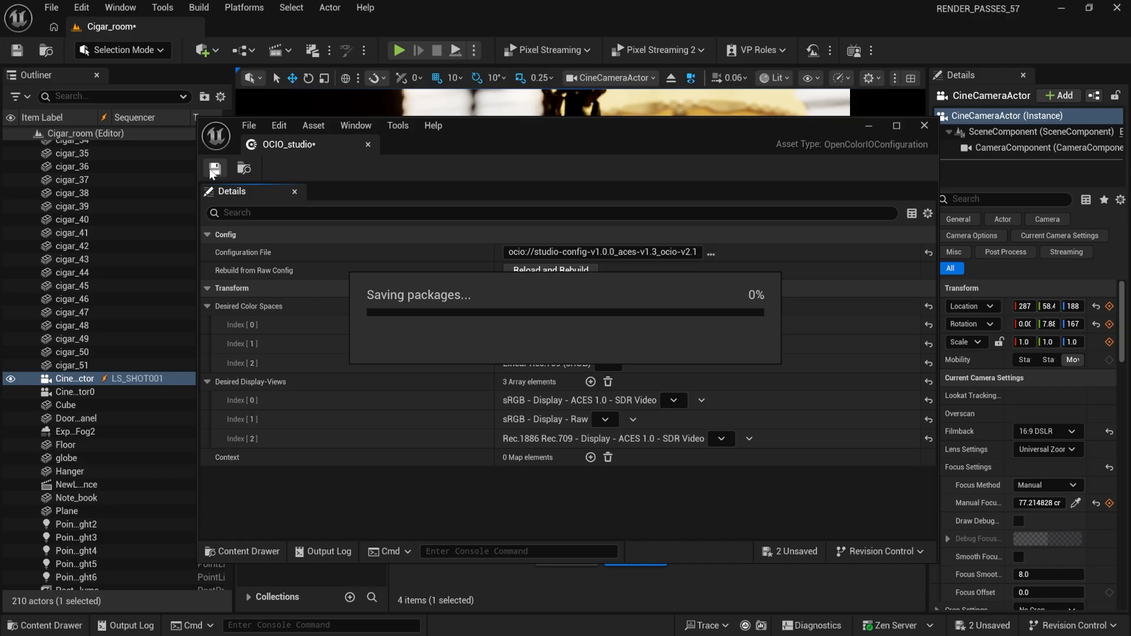
pyautogui.click(368, 146)
pyautogui.click(705, 581)
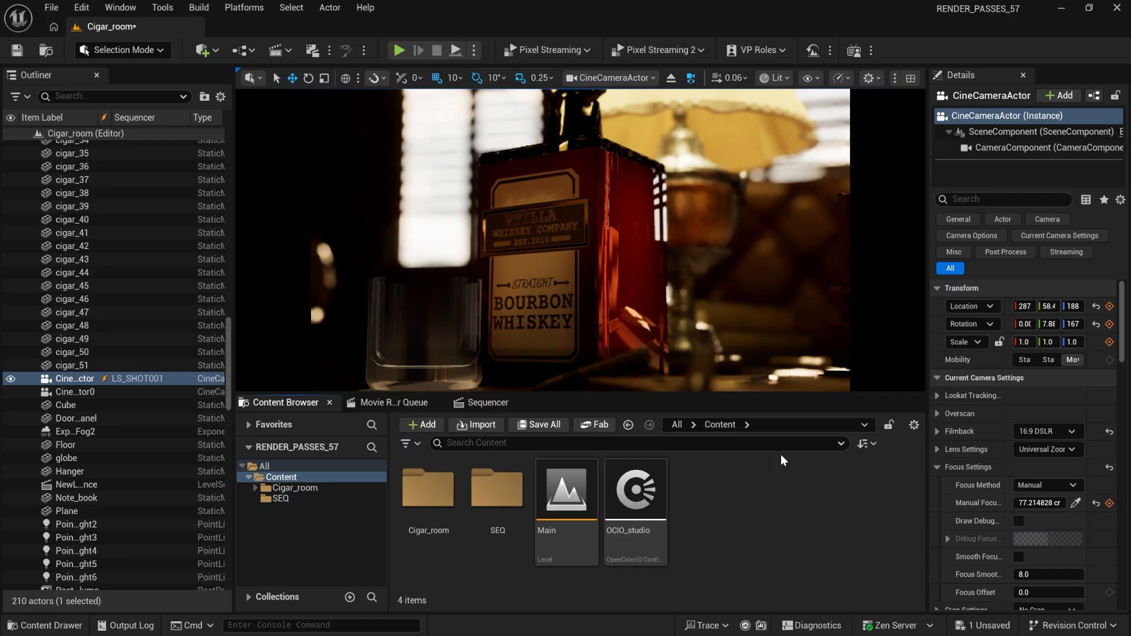
# Step: Select OCIO_studio as the viewport's OCIO display configuration asset
pyautogui.click(776, 78)
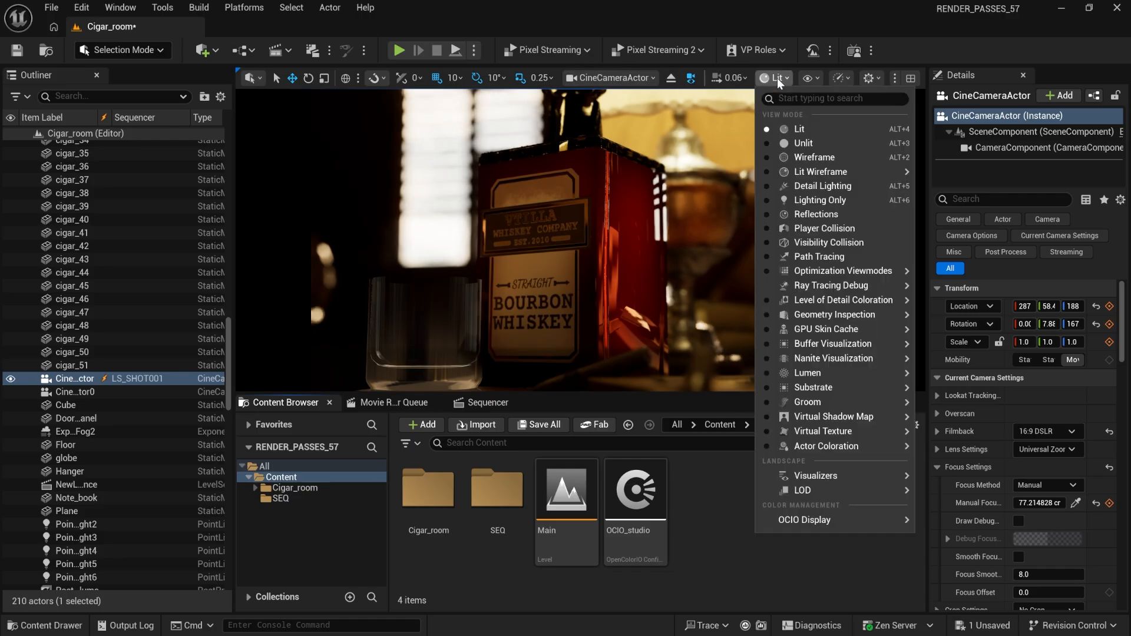
pyautogui.moveTo(828, 522)
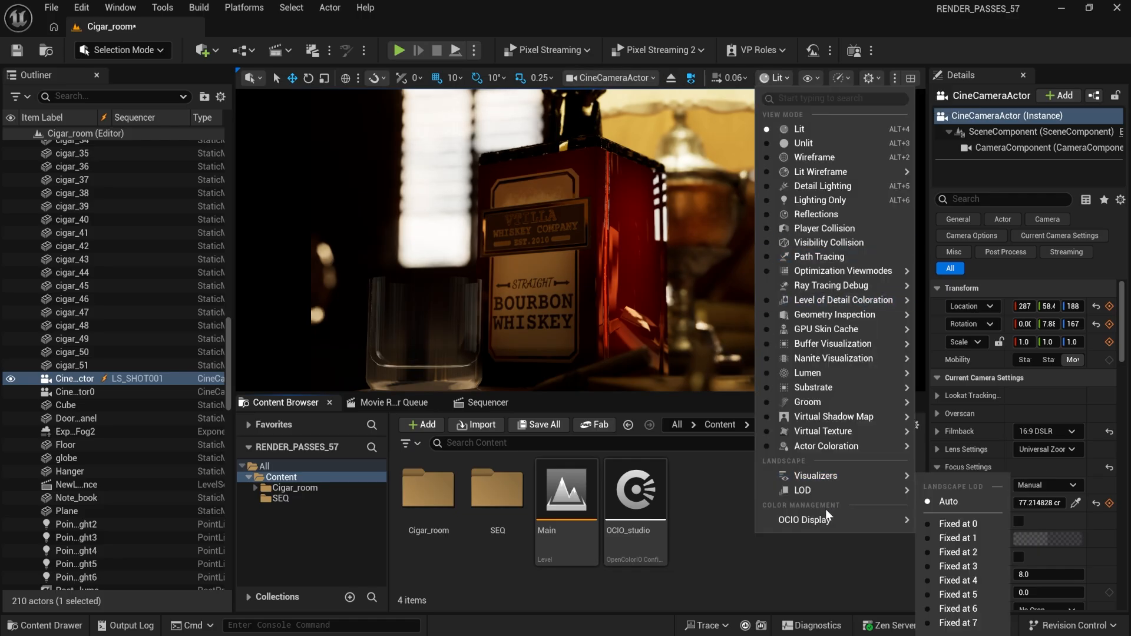
pyautogui.moveTo(990, 564)
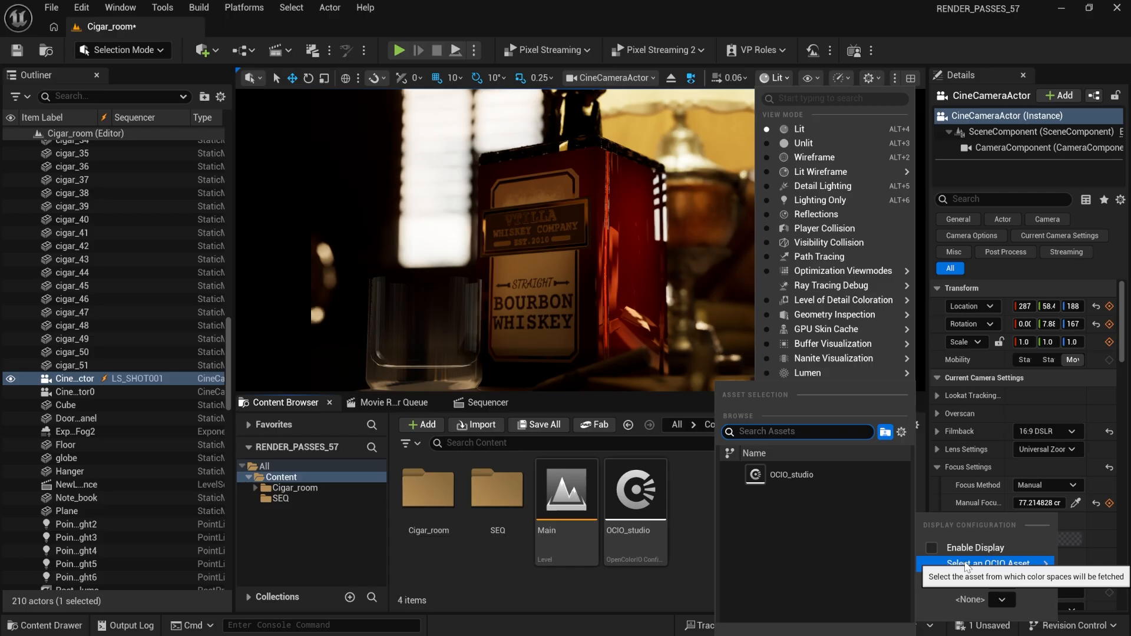
pyautogui.click(814, 479)
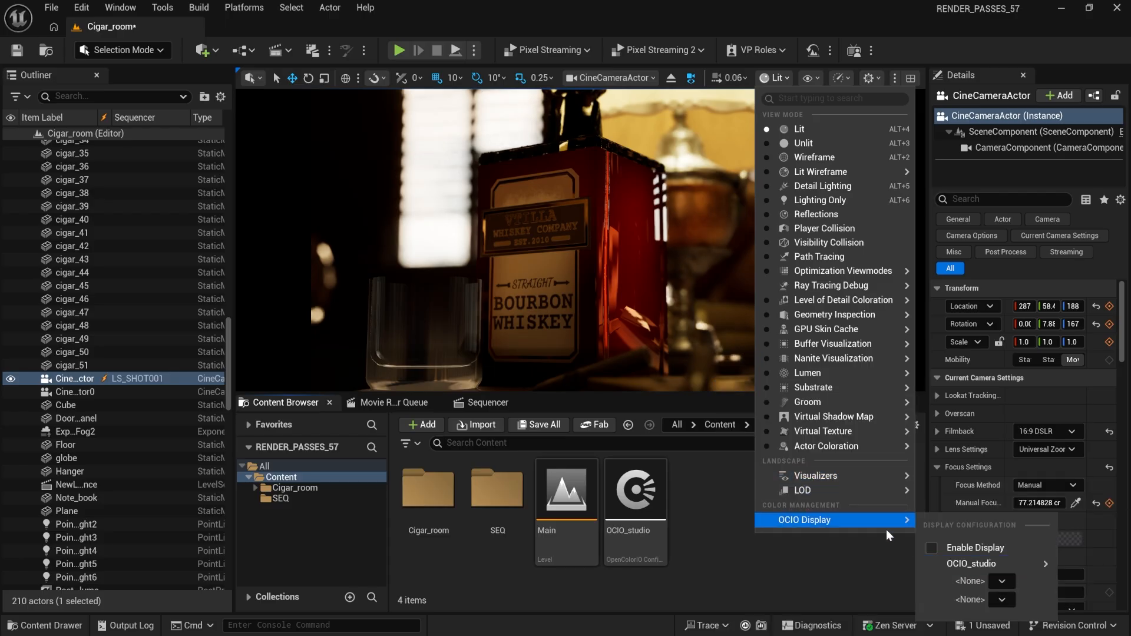
# Step: Set the viewport's OCIO transform from Working Color Space to sRGB - Display - ACES 1.0 - SDR Video and enable the display
pyautogui.click(1013, 584)
pyautogui.click(1027, 561)
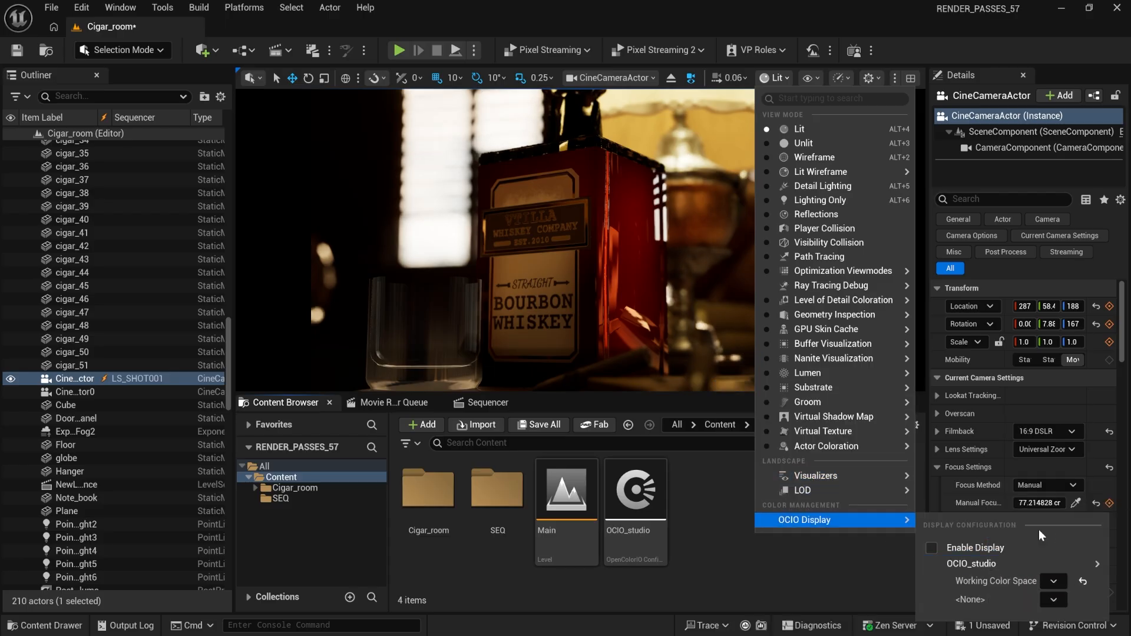
pyautogui.click(1054, 599)
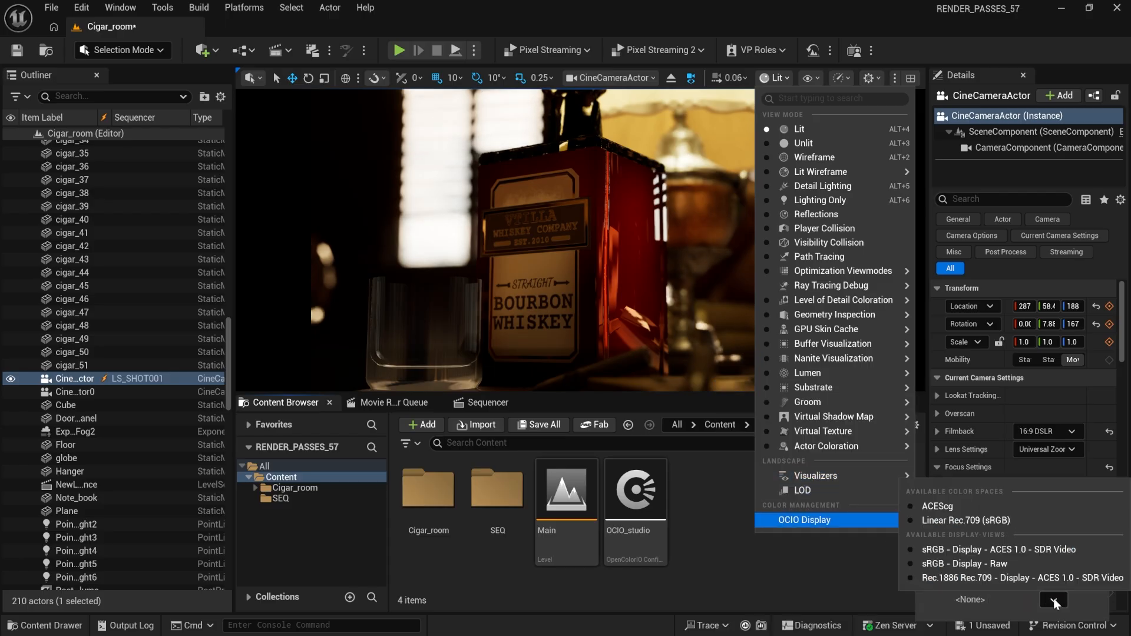
pyautogui.click(957, 549)
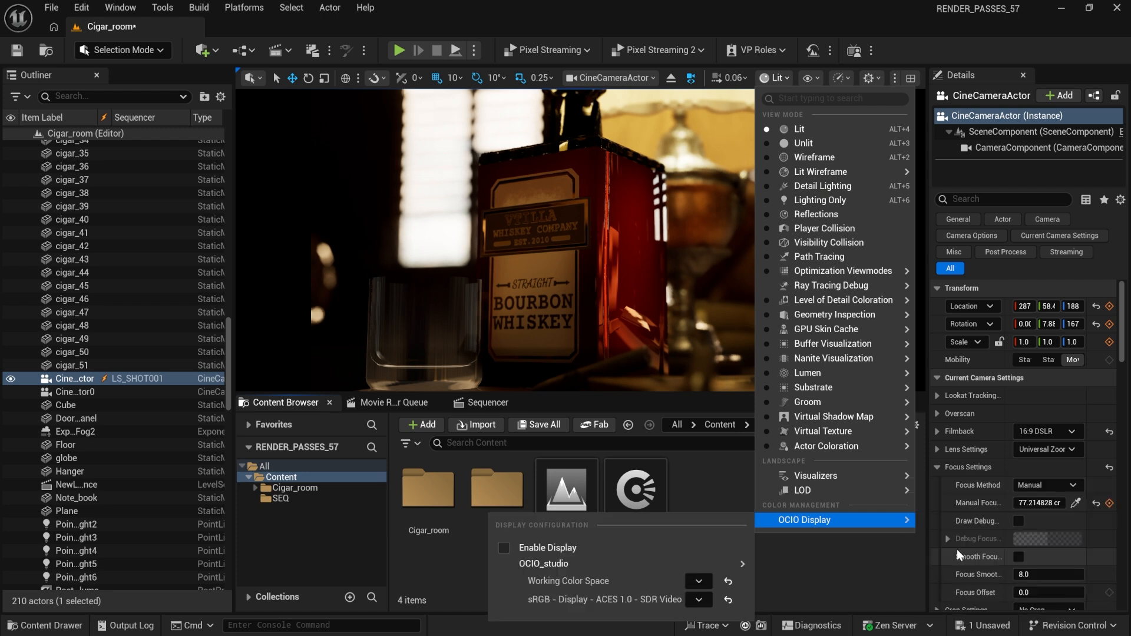
pyautogui.click(572, 550)
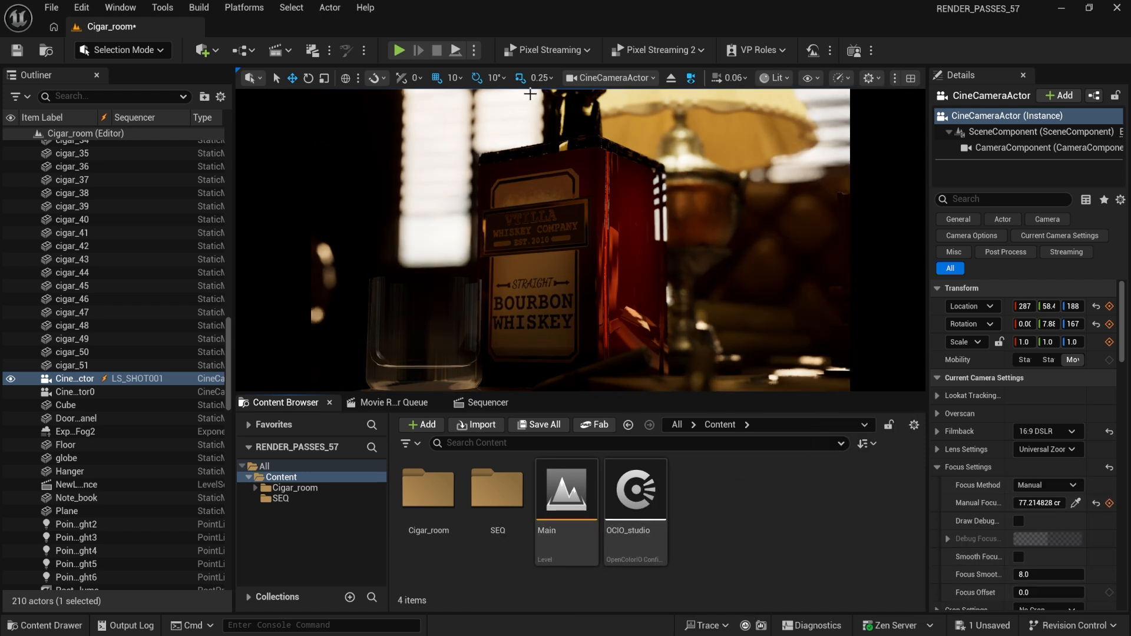
# Step: Turn the viewport's OCIO display off and back on to compare the image with and without the transform
pyautogui.click(773, 78)
pyautogui.moveTo(824, 520)
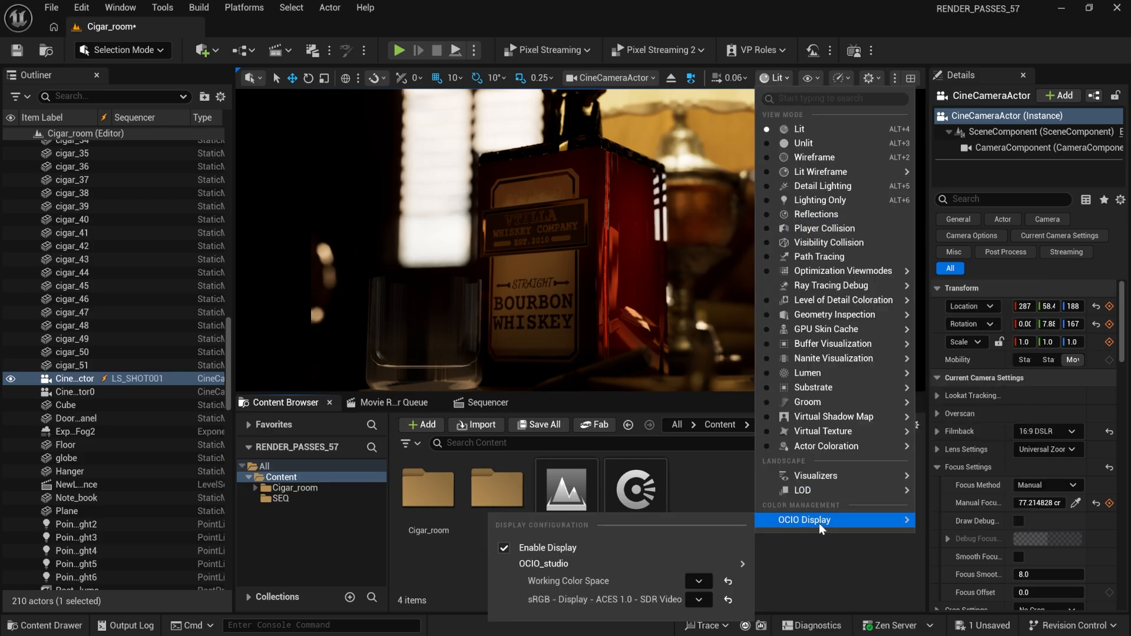
pyautogui.click(571, 548)
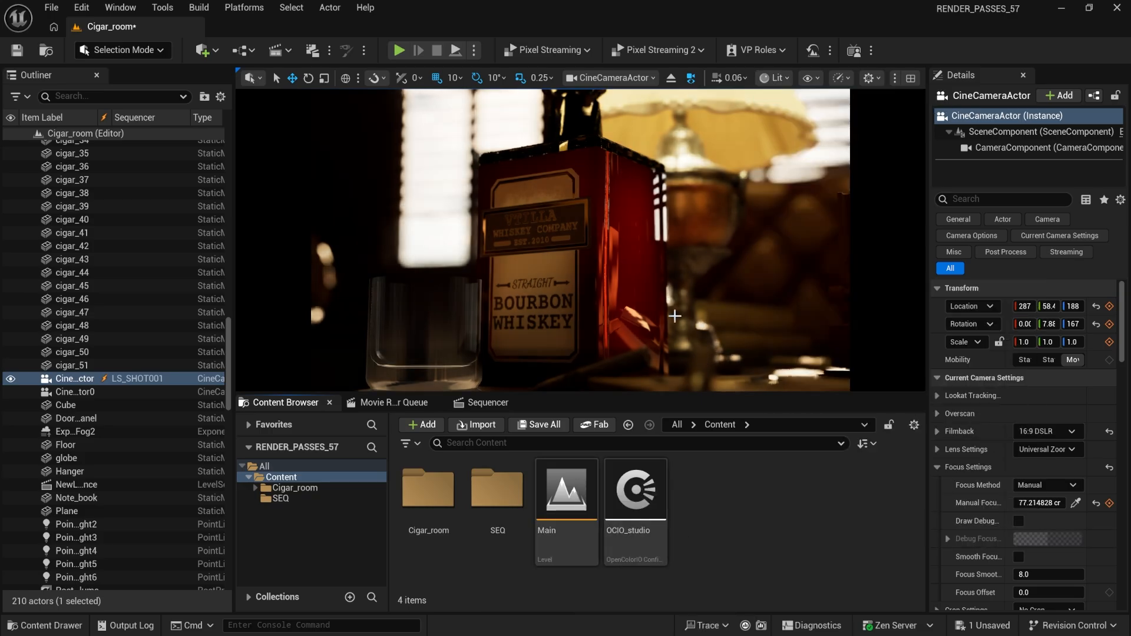
pyautogui.click(774, 78)
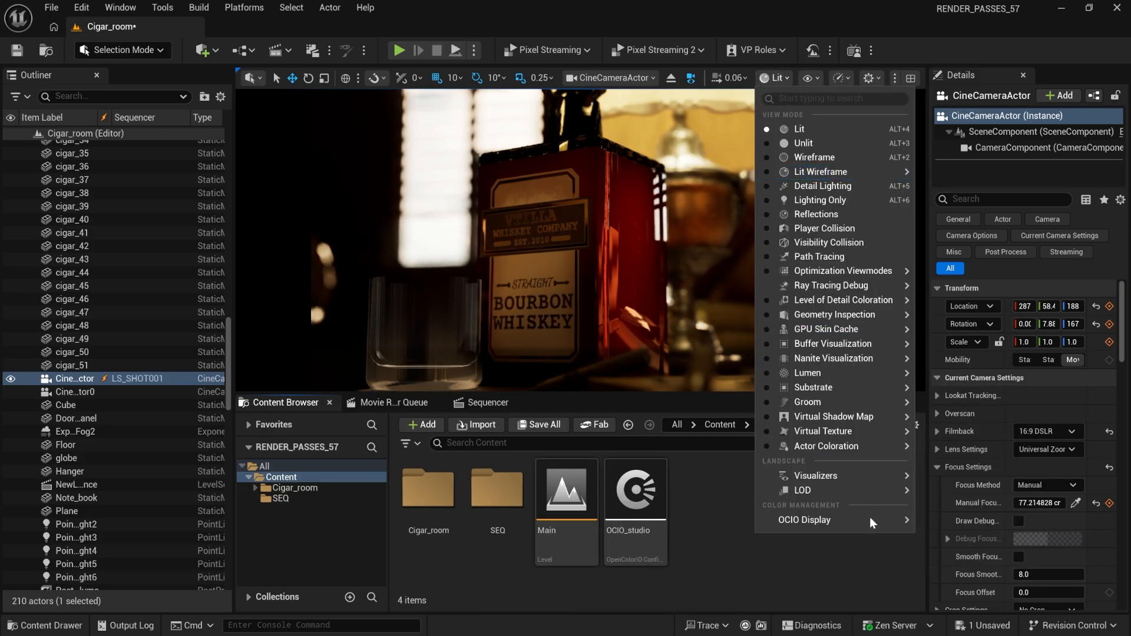
pyautogui.moveTo(817, 521)
pyautogui.click(721, 545)
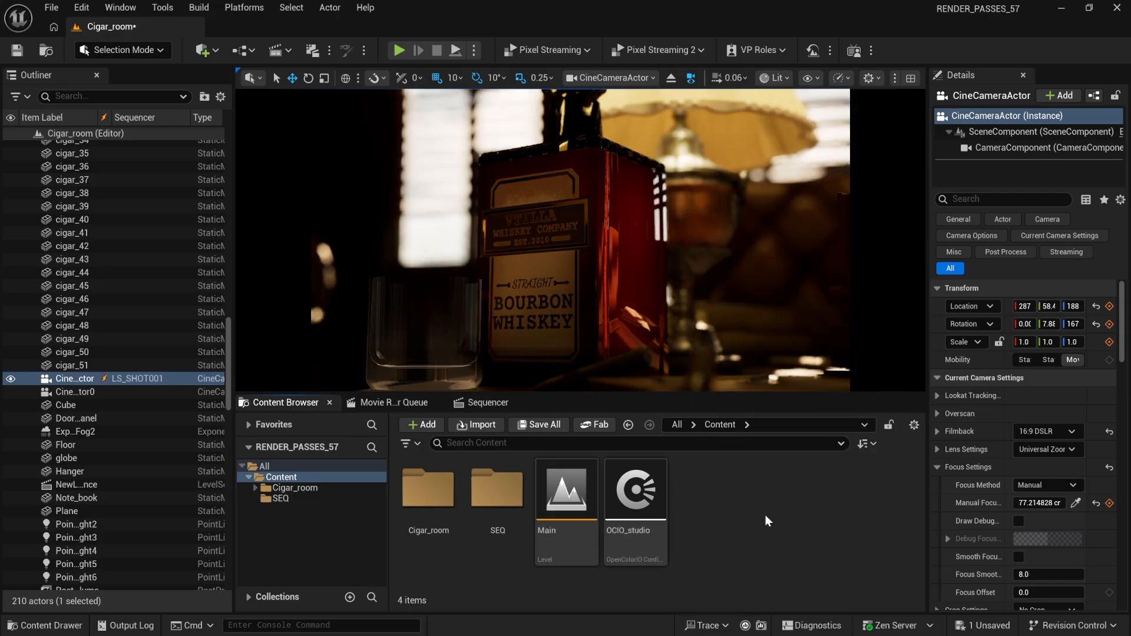
# Step: At frame 1006 of LS_SHOT001, select the foreground whiskey glass and open its material M_whiskey_glass1 for editing
pyautogui.click(538, 407)
pyautogui.moveTo(717, 452); pyautogui.dragTo(641, 449)
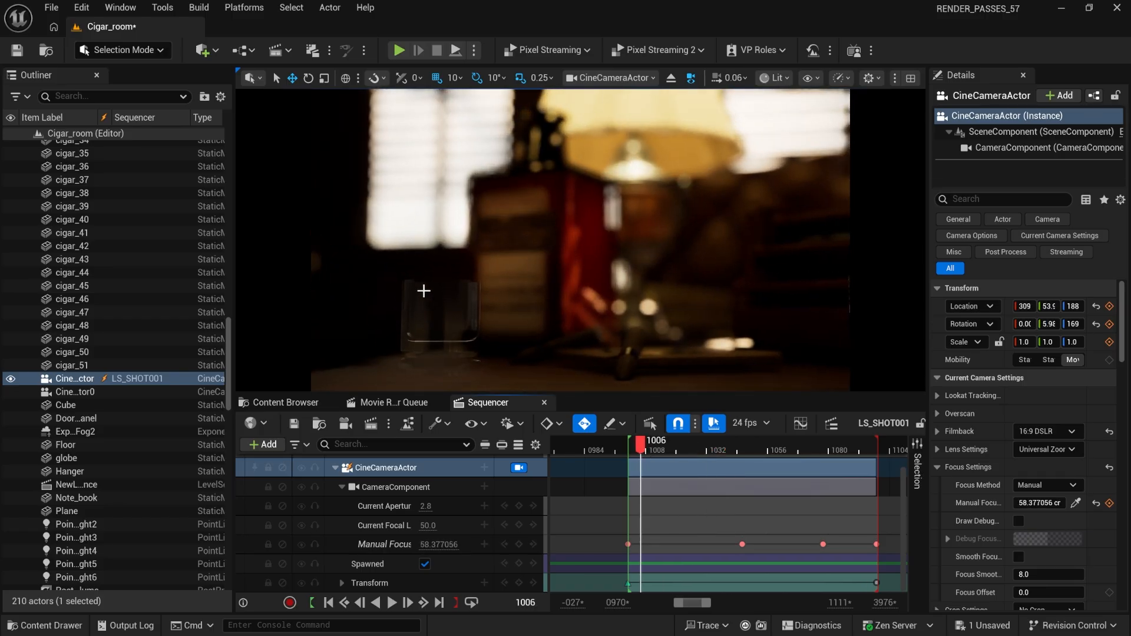
pyautogui.click(482, 378)
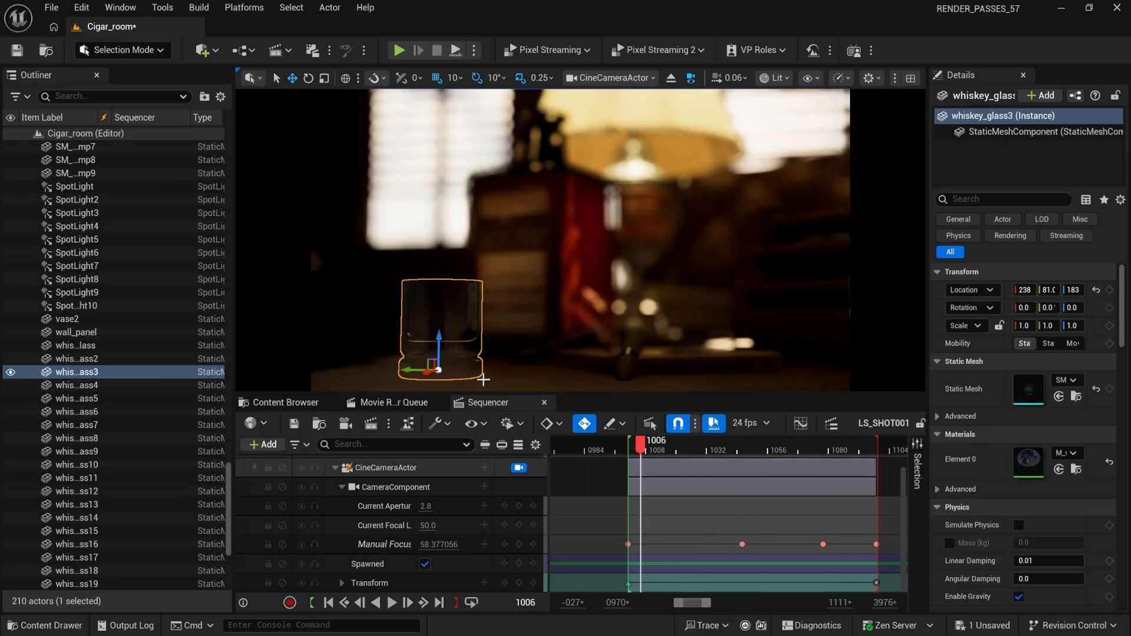
pyautogui.doubleClick(1024, 460)
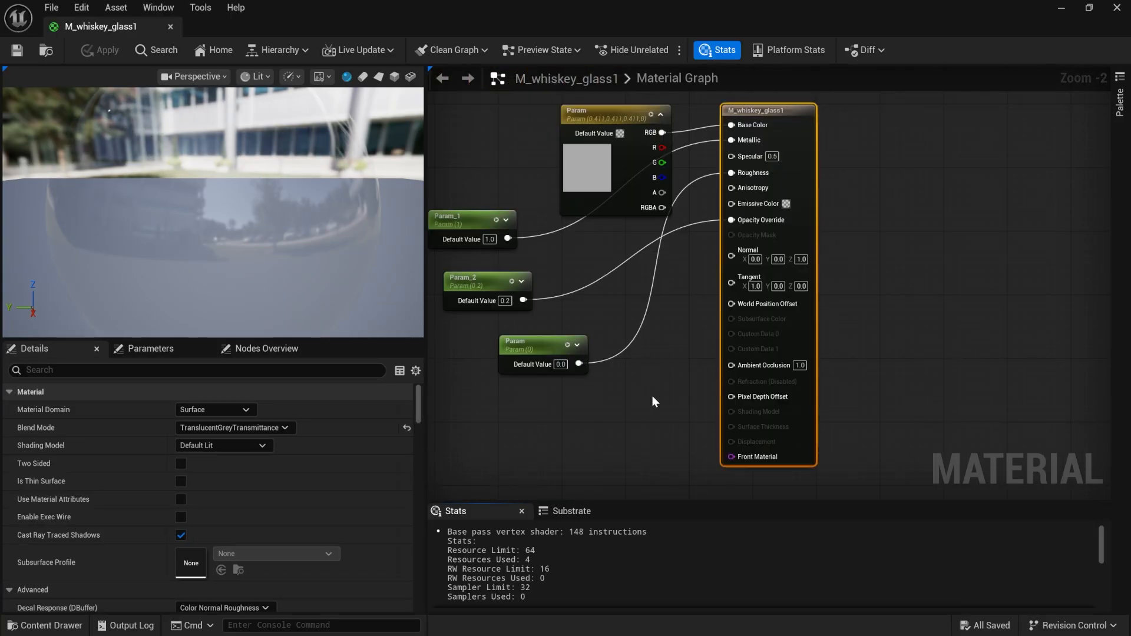
pyautogui.moveTo(652, 398); pyautogui.dragTo(705, 414, button='right')
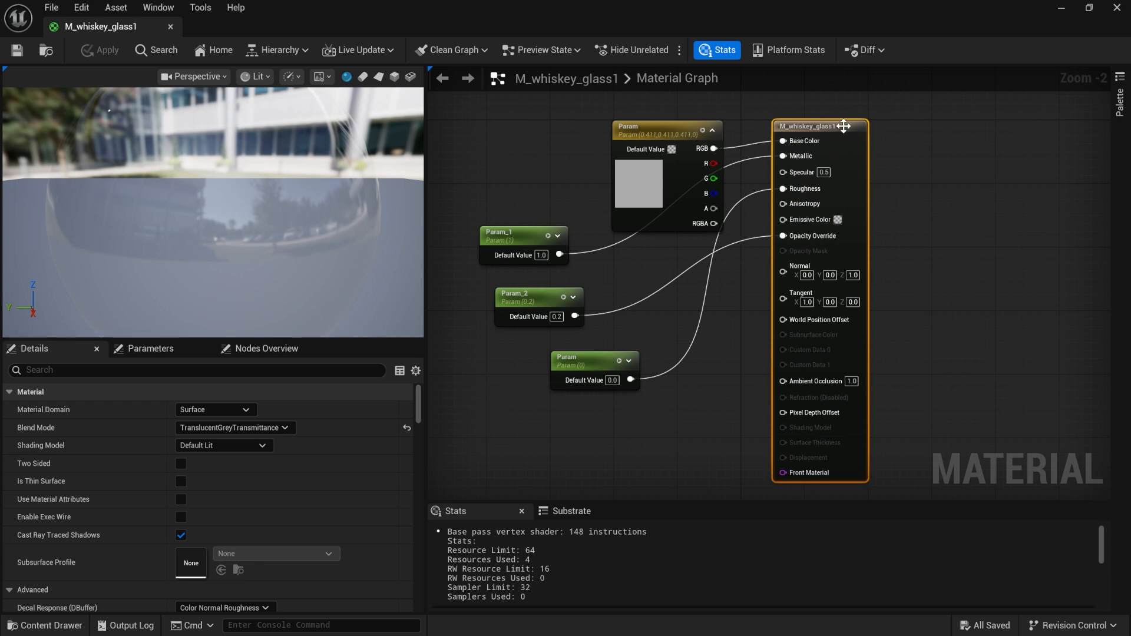
# Step: Find the DOF setting of M_whiskey_glass1, set its Translucency Pass to Before DOF and save the material
pyautogui.click(283, 373)
pyautogui.write('dof')
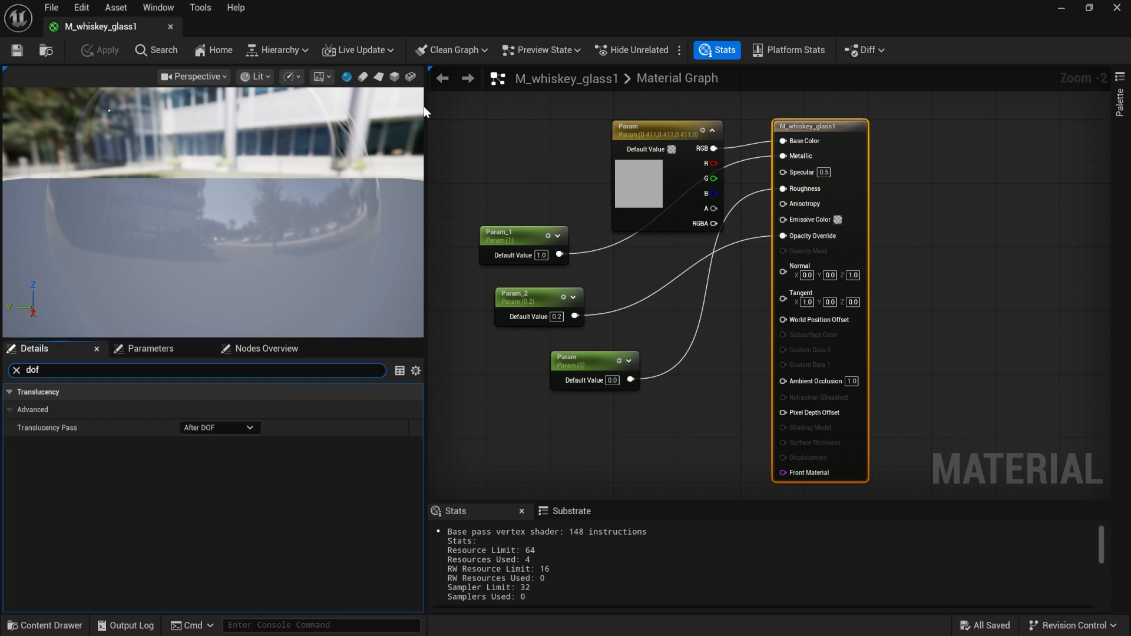
pyautogui.moveTo(398, 14); pyautogui.dragTo(730, 97)
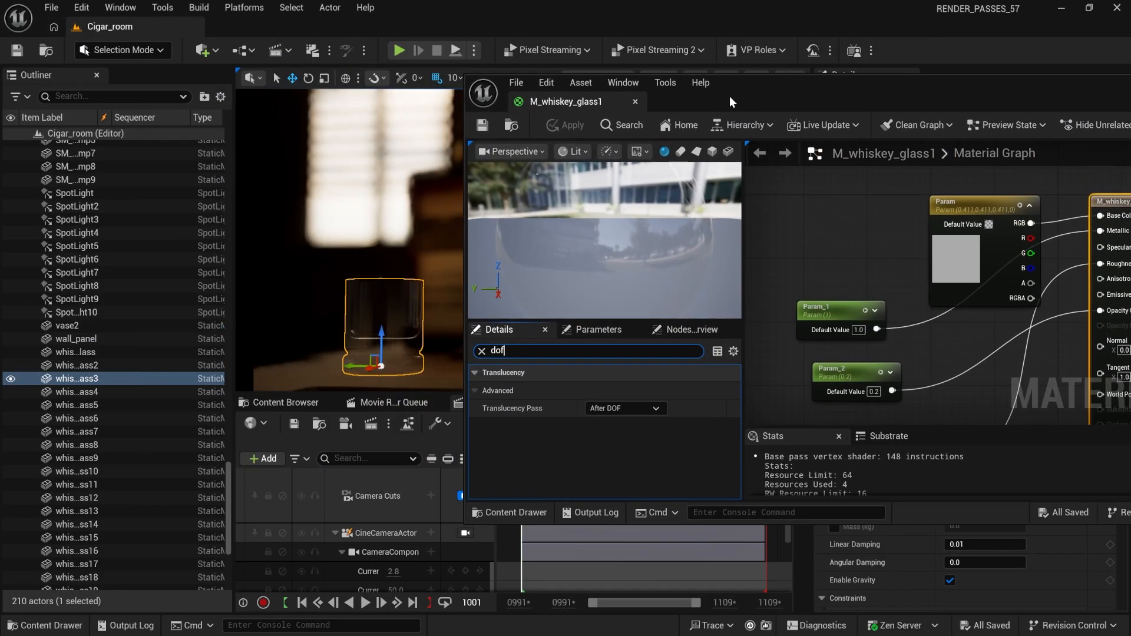
pyautogui.click(600, 408)
pyautogui.click(606, 422)
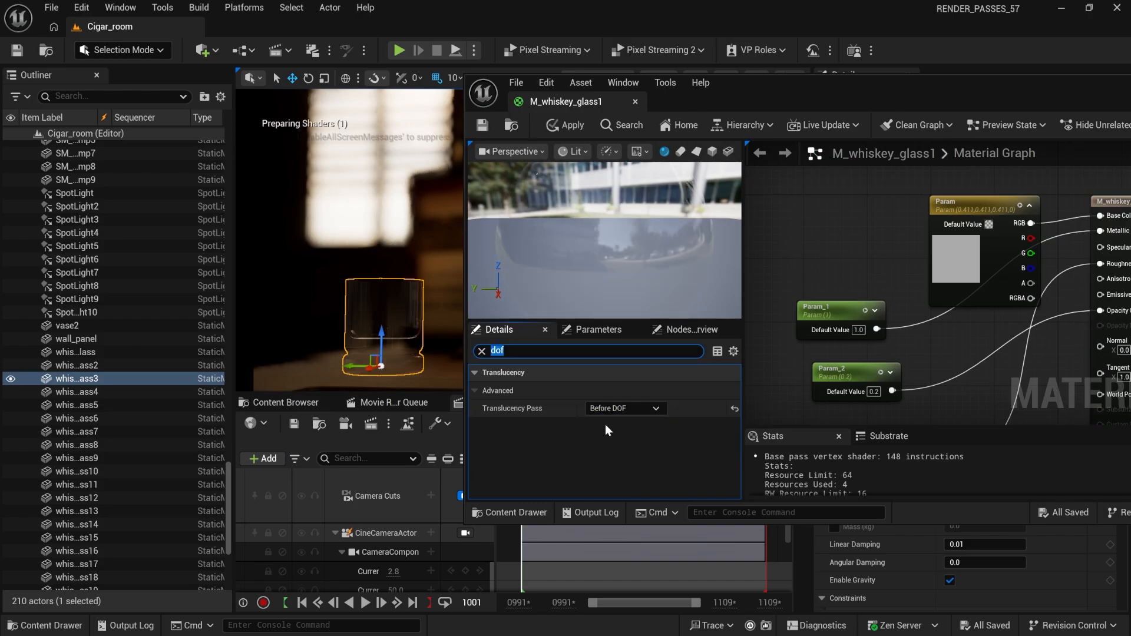
pyautogui.click(484, 130)
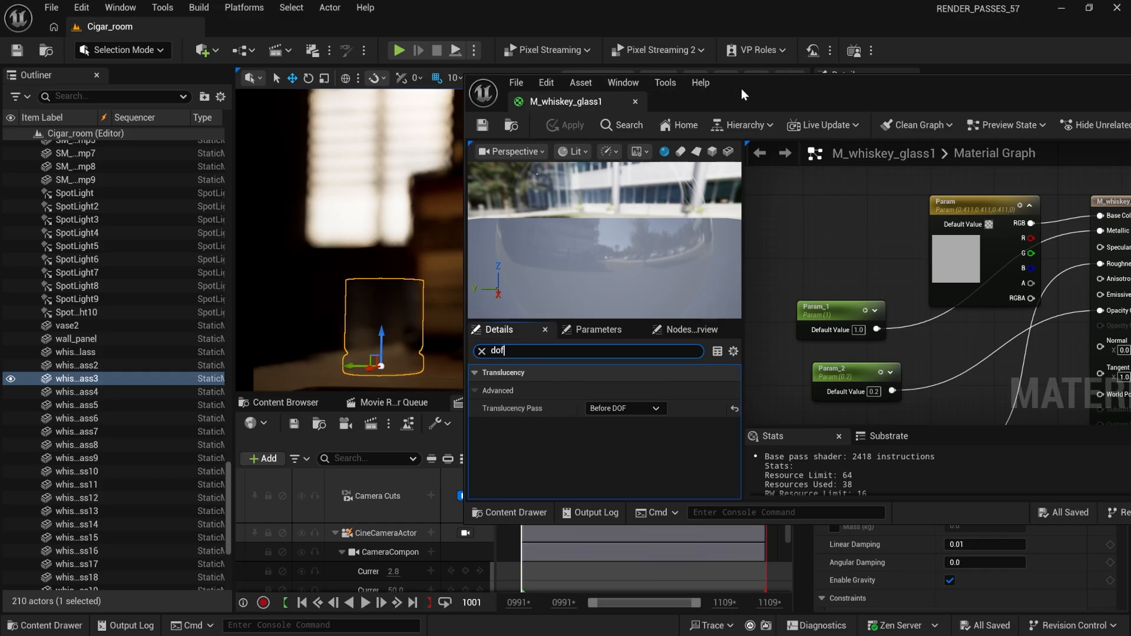
# Step: Display the Scene Depth buffer in the level viewport and scrub LS_SHOT001 to examine the glass in the depth pass
pyautogui.moveTo(742, 89); pyautogui.dragTo(757, 138)
pyautogui.click(665, 77)
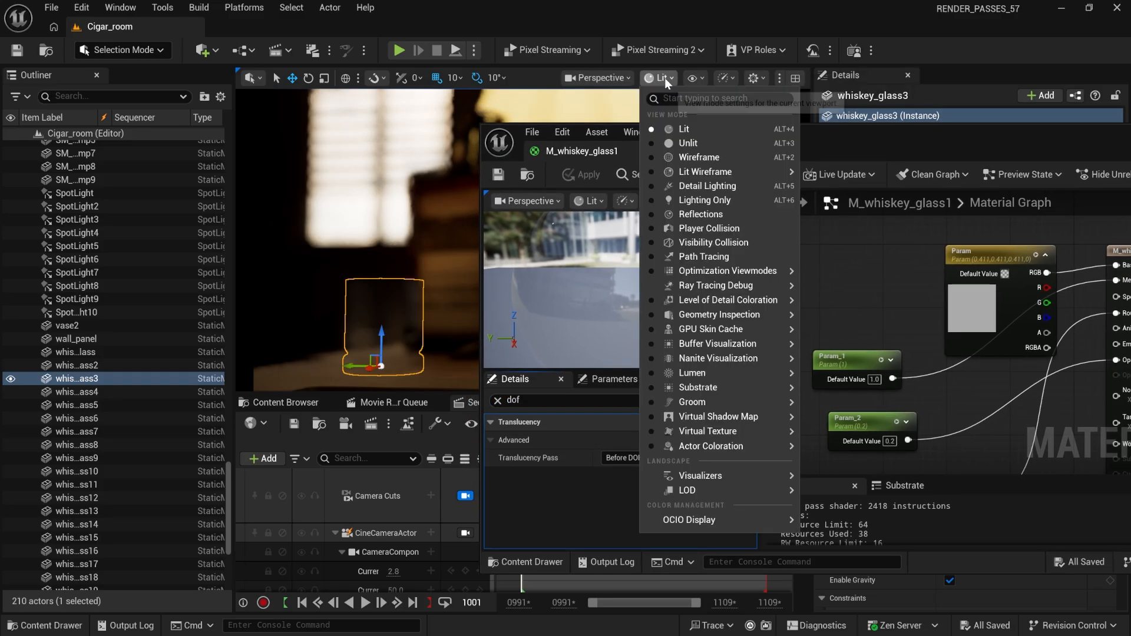
pyautogui.moveTo(724, 344)
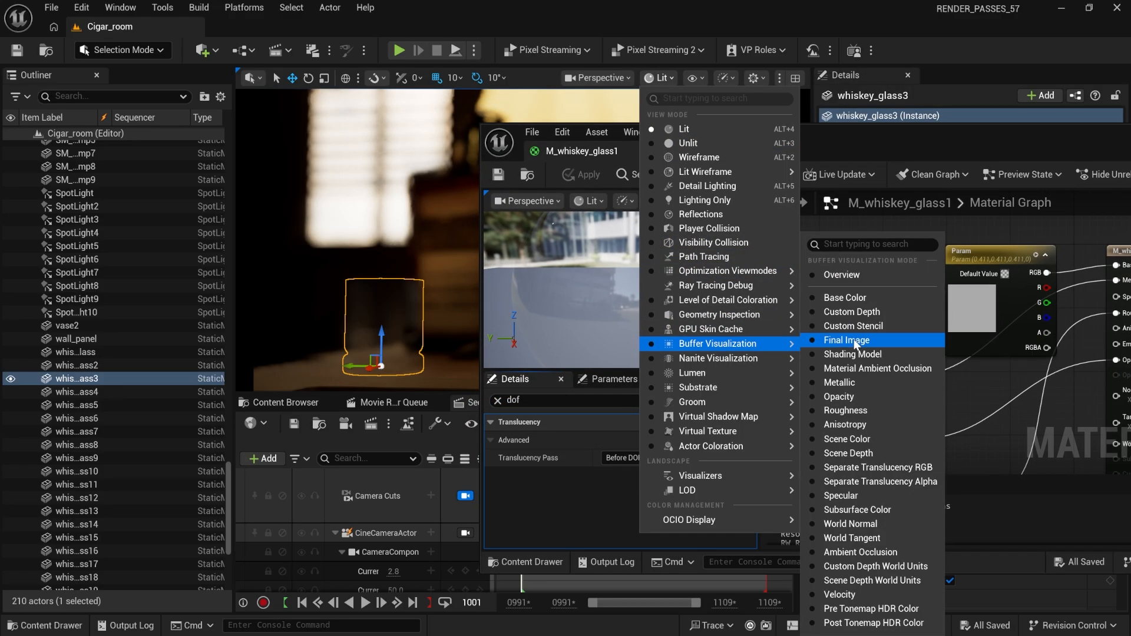
pyautogui.click(868, 455)
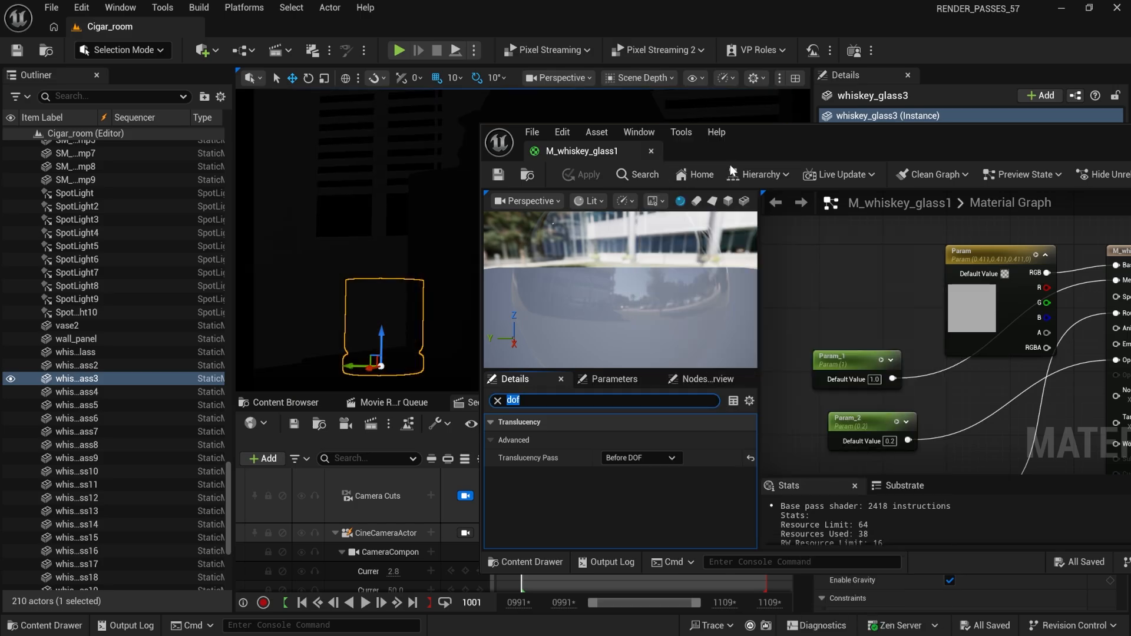
pyautogui.moveTo(730, 166); pyautogui.dragTo(838, 164)
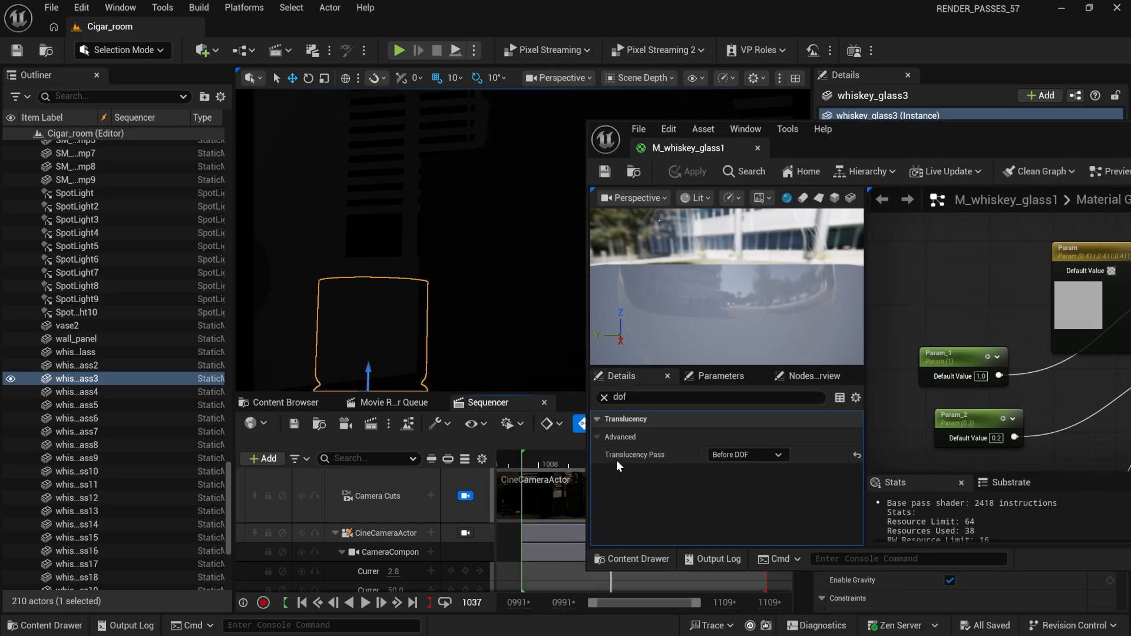
pyautogui.moveTo(616, 461); pyautogui.dragTo(573, 463)
# Step: Enable Allow Custom Depth Writes in M_whiskey_glass1, save the material and check the depth pass at frame 1023
pyautogui.moveTo(647, 398); pyautogui.dragTo(523, 397)
pyautogui.write('c')
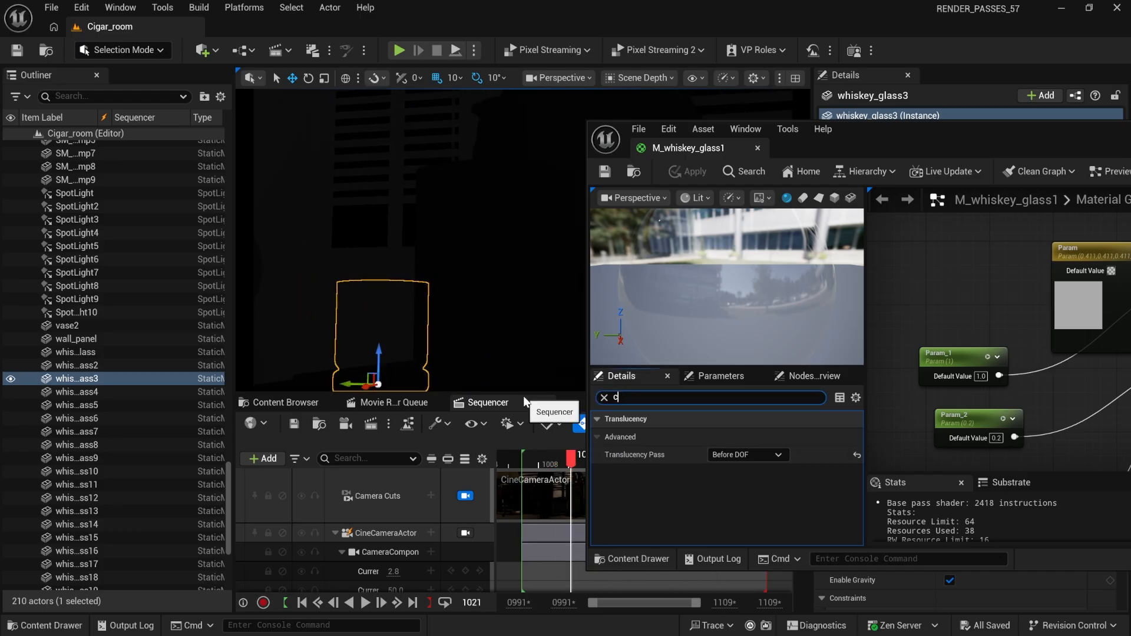
pyautogui.write('ustom')
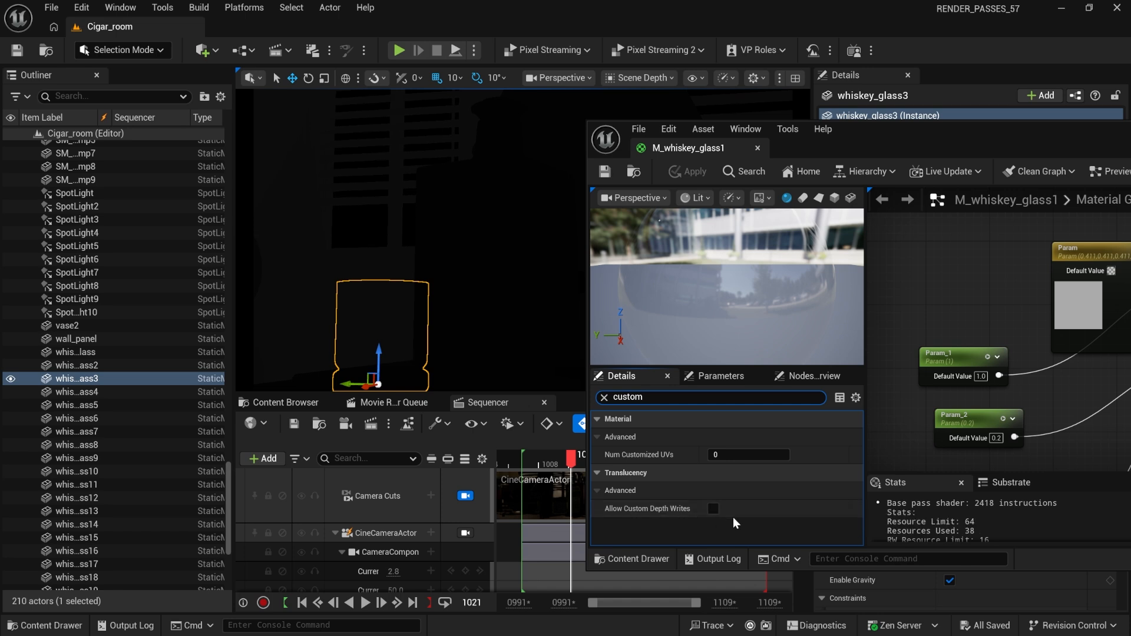
pyautogui.click(713, 510)
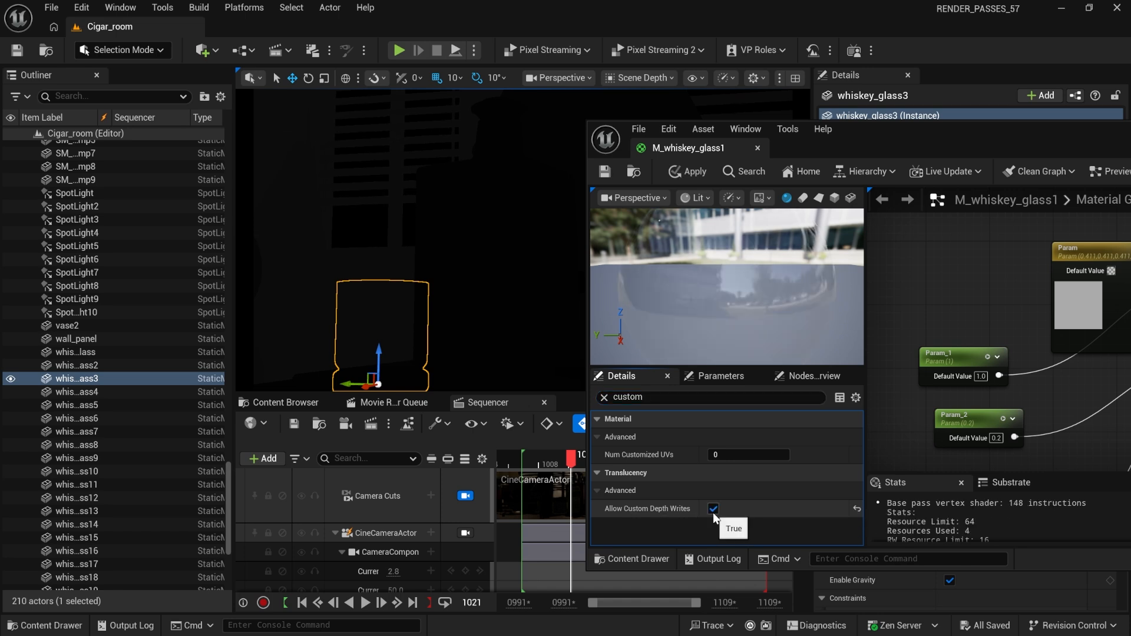
pyautogui.click(604, 397)
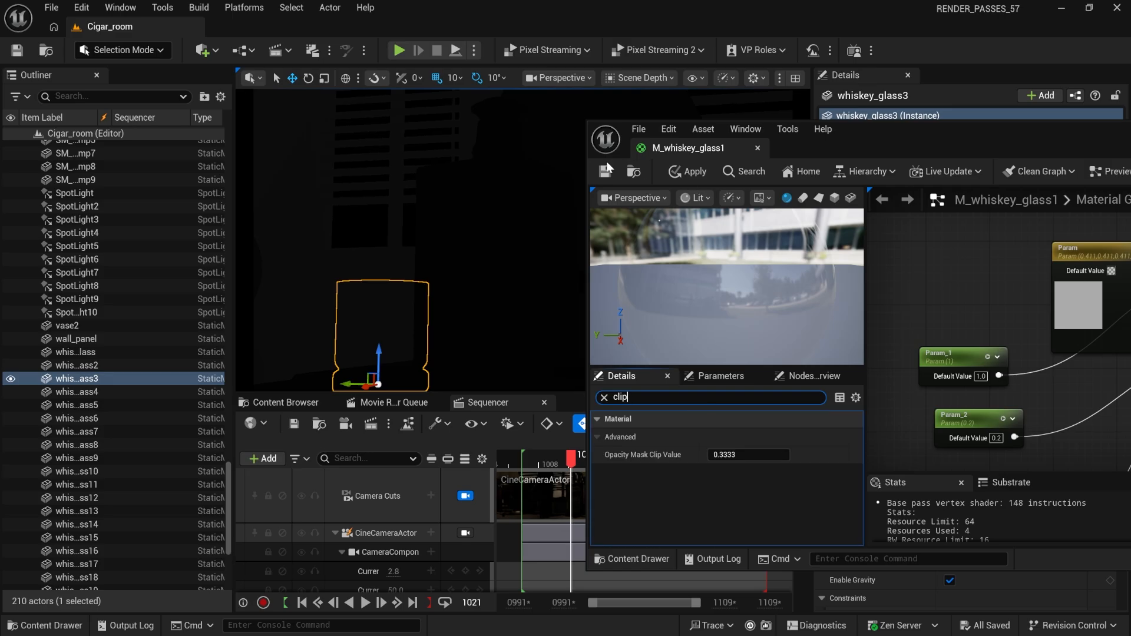
pyautogui.click(748, 455)
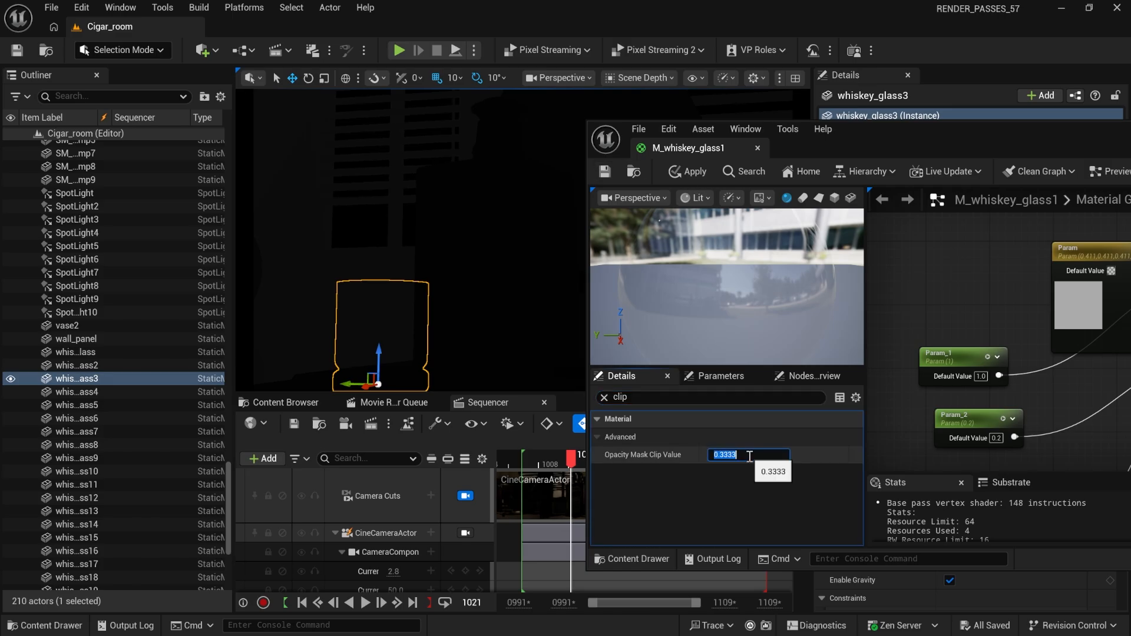
pyautogui.click(604, 171)
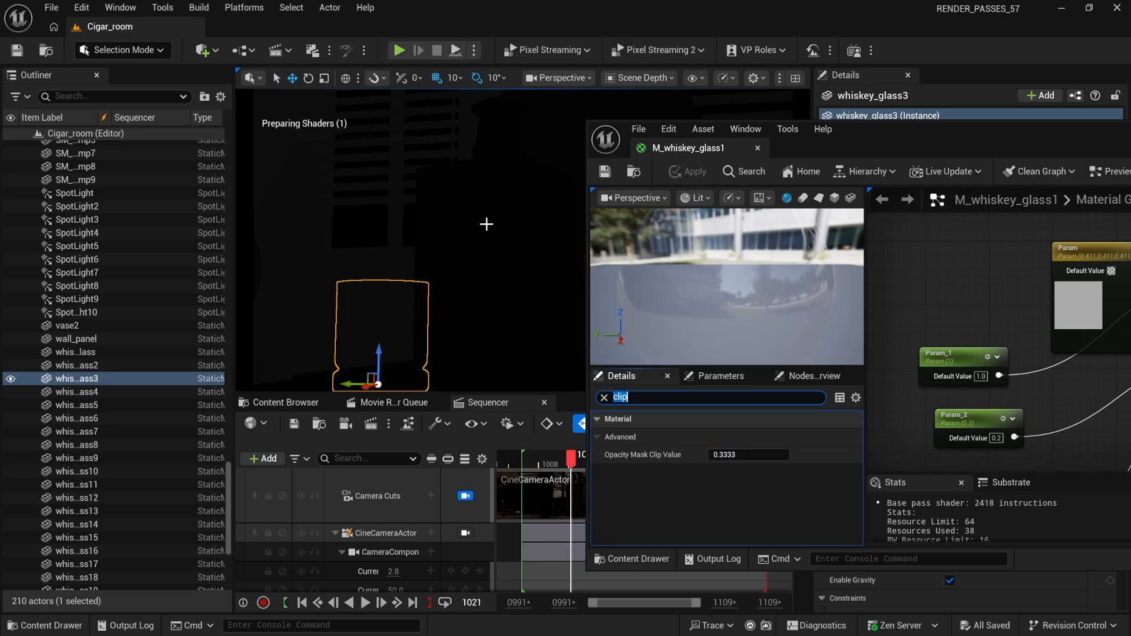
pyautogui.moveTo(547, 460); pyautogui.dragTo(576, 457)
# Step: Set the Opacity Mask Clip Value of M_whiskey_glass1 to 0, save the material and check the depth pass at frame 1009
pyautogui.moveTo(1042, 406); pyautogui.dragTo(892, 377, button='right')
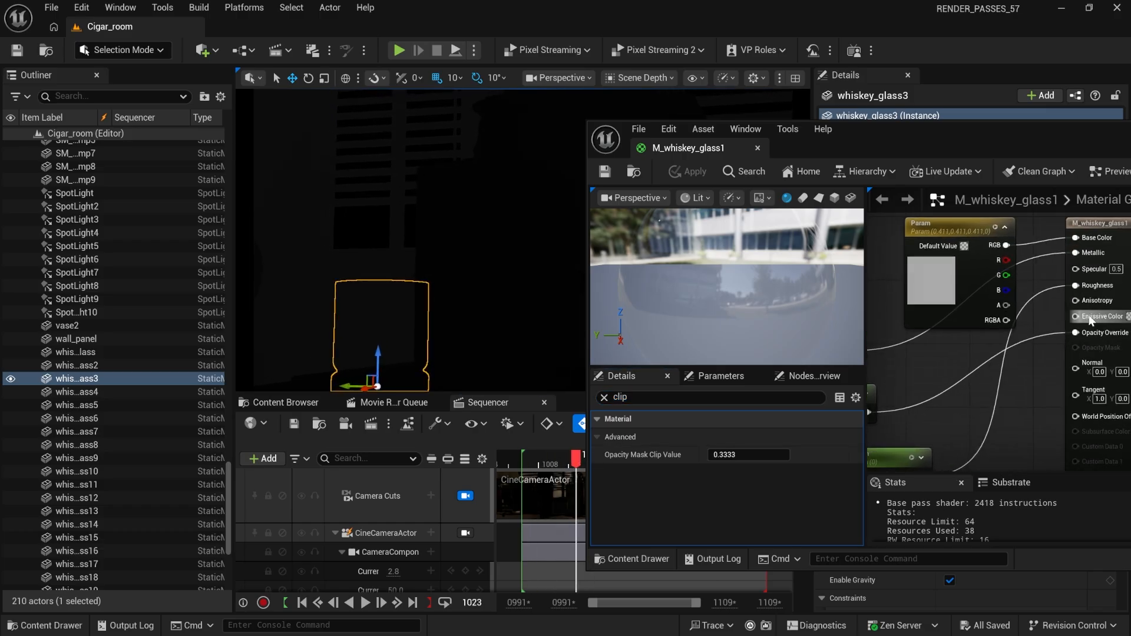
pyautogui.moveTo(1057, 346); pyautogui.dragTo(1010, 325, button='right')
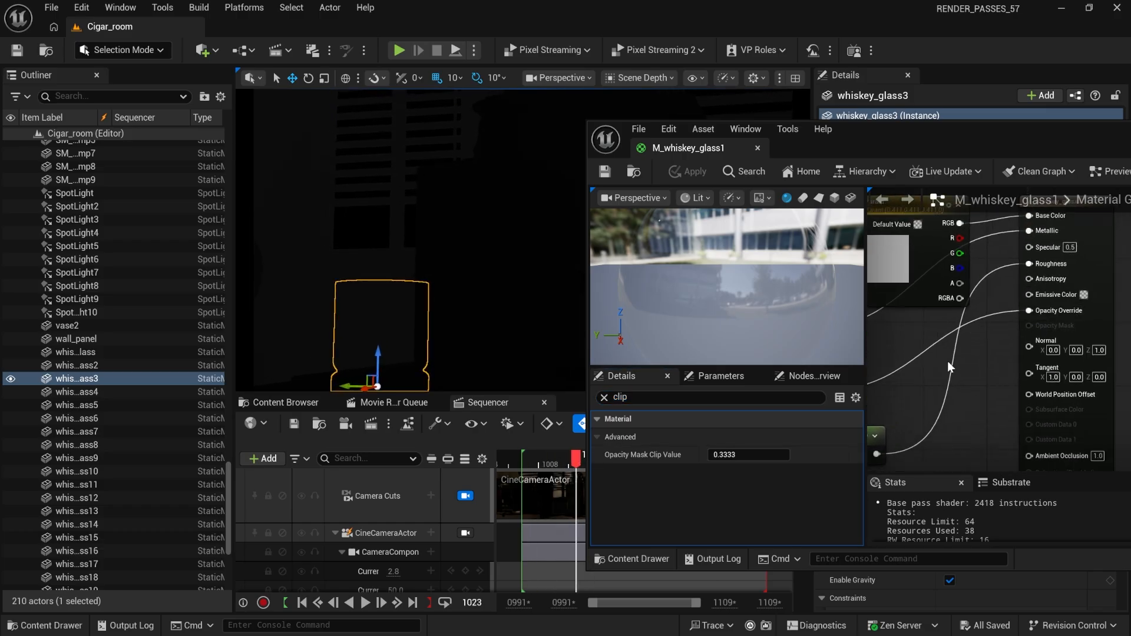
pyautogui.moveTo(871, 392); pyautogui.dragTo(1055, 343, button='right')
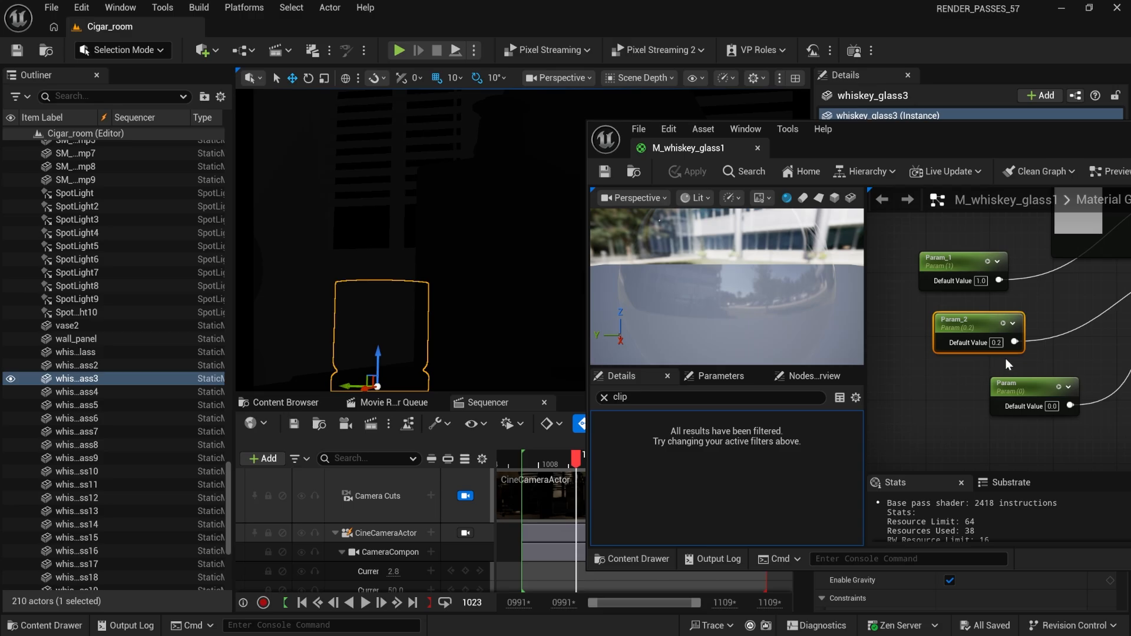
pyautogui.scroll(2, 1008, 364)
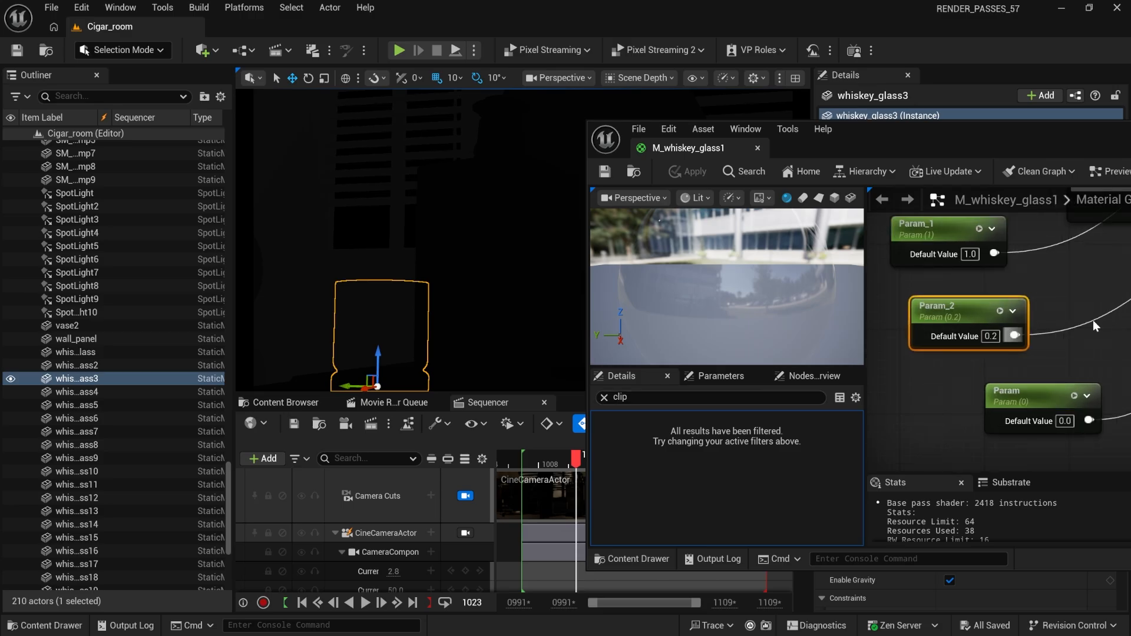
pyautogui.moveTo(1094, 325); pyautogui.dragTo(994, 350, button='right')
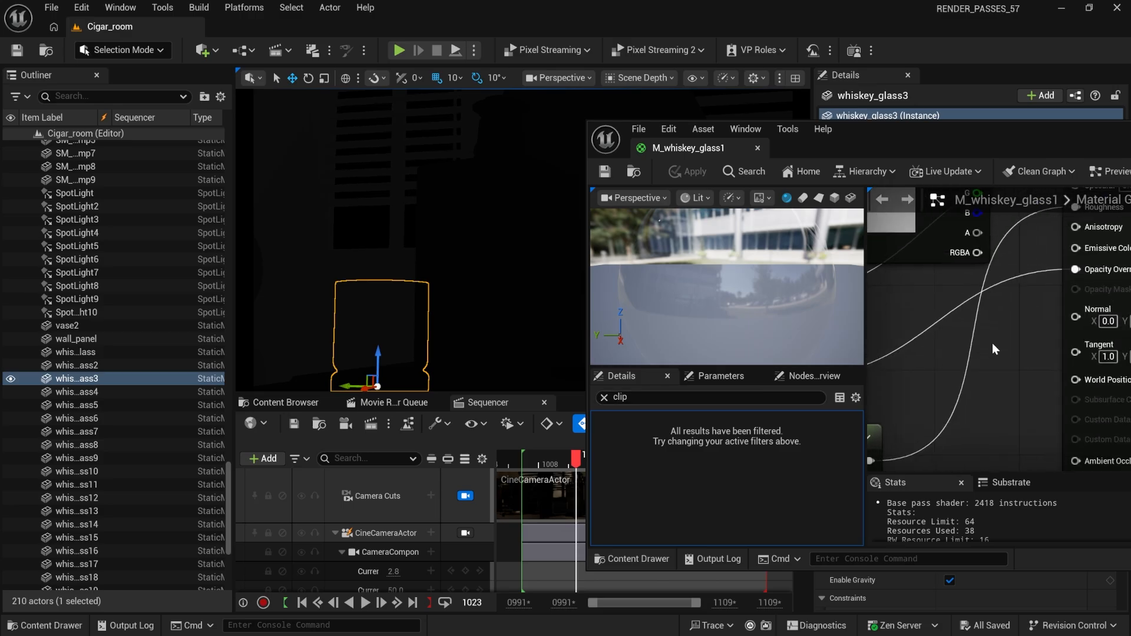
pyautogui.click(1068, 341)
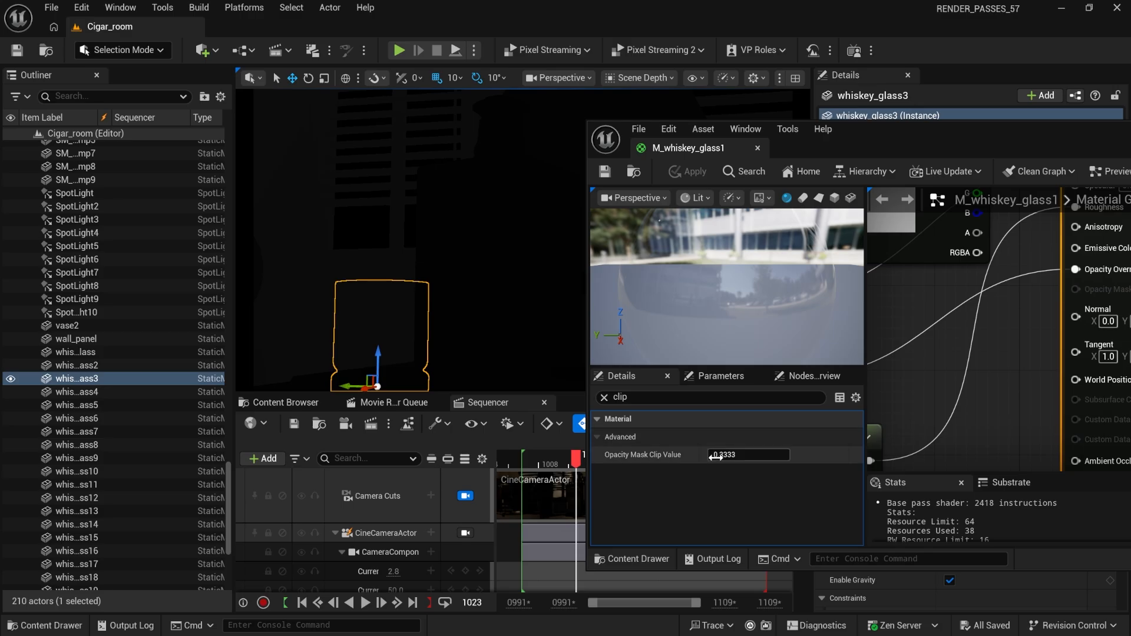
pyautogui.write('0')
pyautogui.press('Return')
pyautogui.click(605, 173)
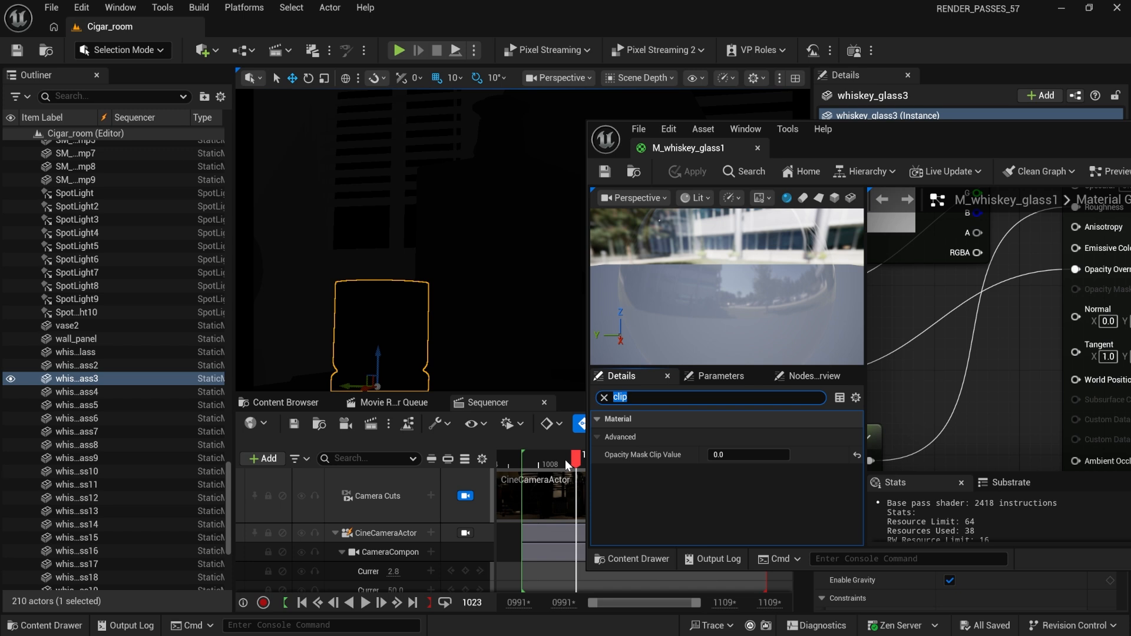
pyautogui.moveTo(567, 463); pyautogui.dragTo(543, 469)
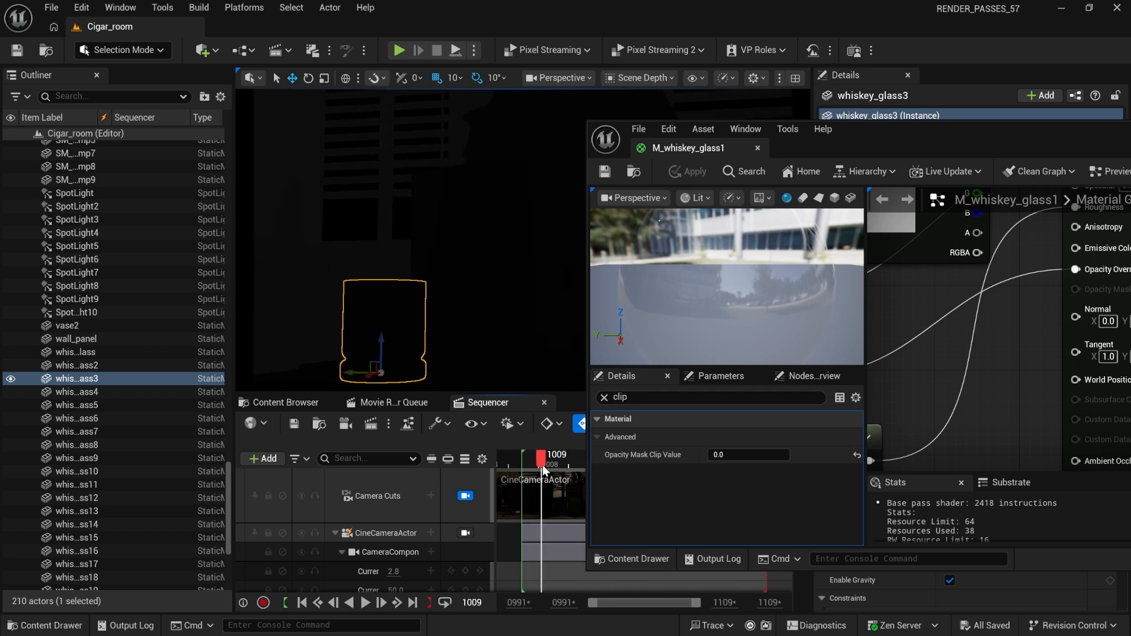
# Step: Review the translucency and depth options of M_whiskey_glass1 without a filter, then save and close the material
pyautogui.doubleClick(896, 139)
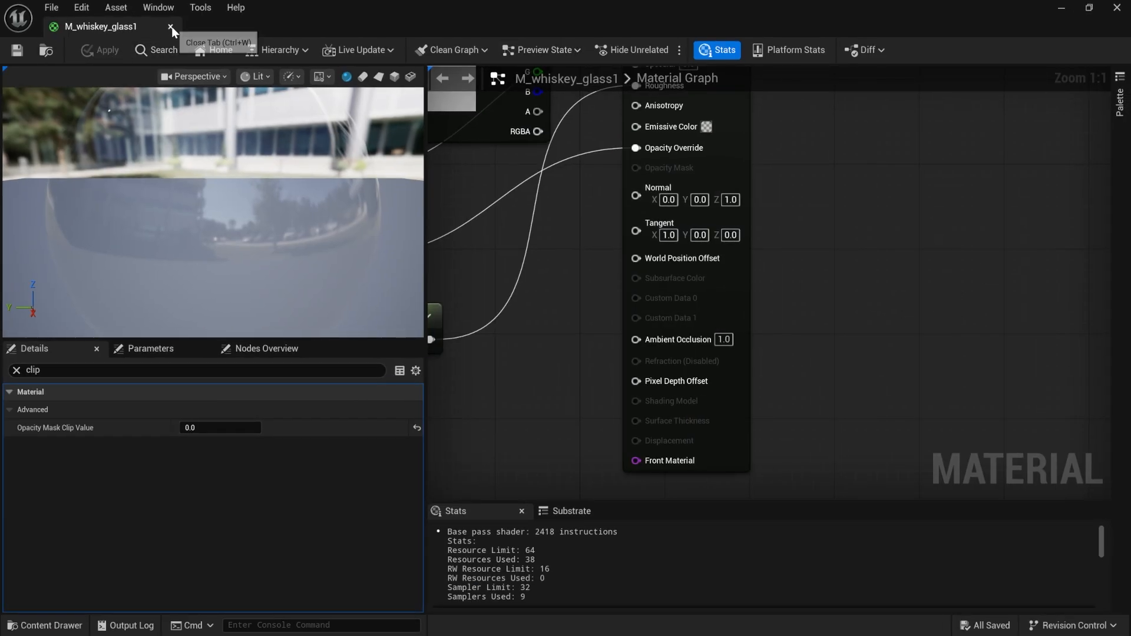
pyautogui.click(17, 370)
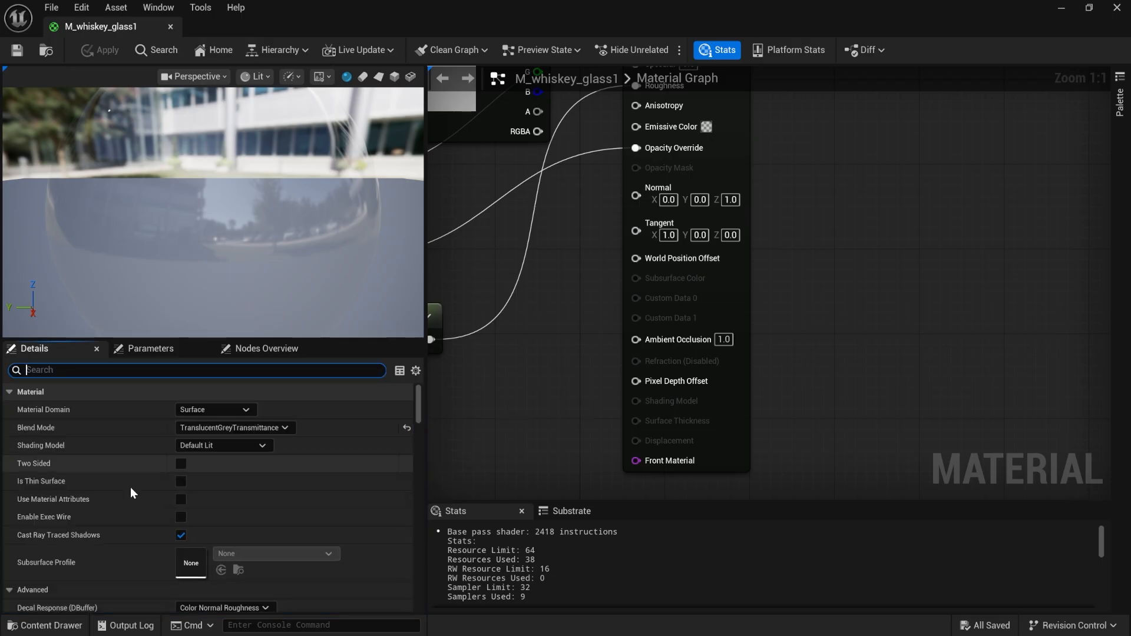
pyautogui.scroll(-10, 143, 500)
pyautogui.scroll(-10, 143, 500)
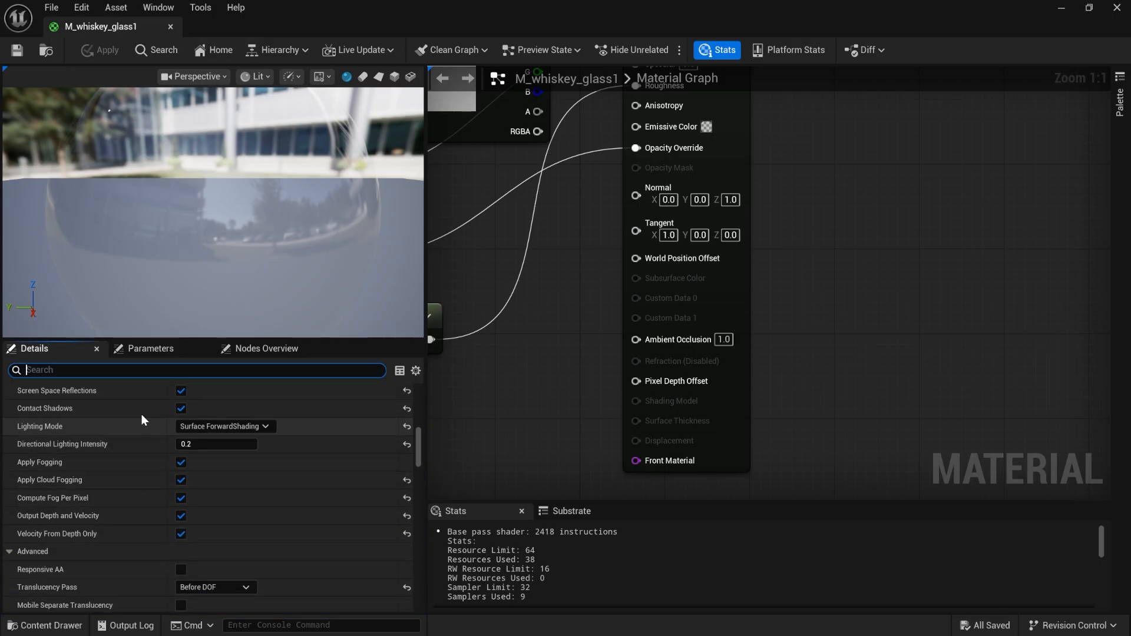
pyautogui.scroll(-3, 131, 489)
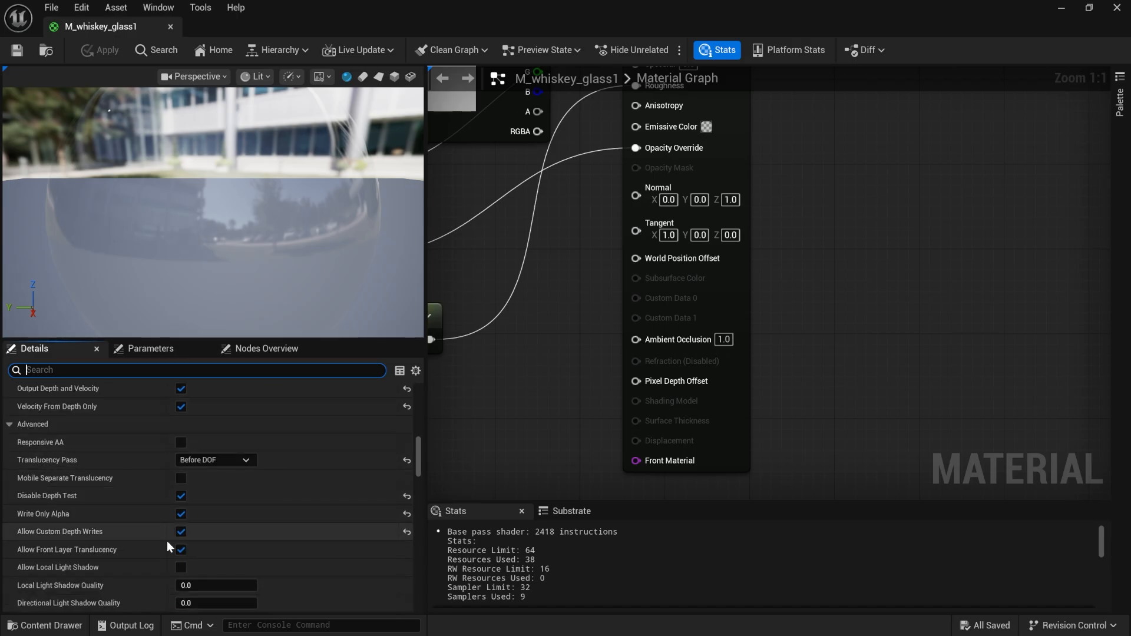
pyautogui.scroll(-4, 86, 511)
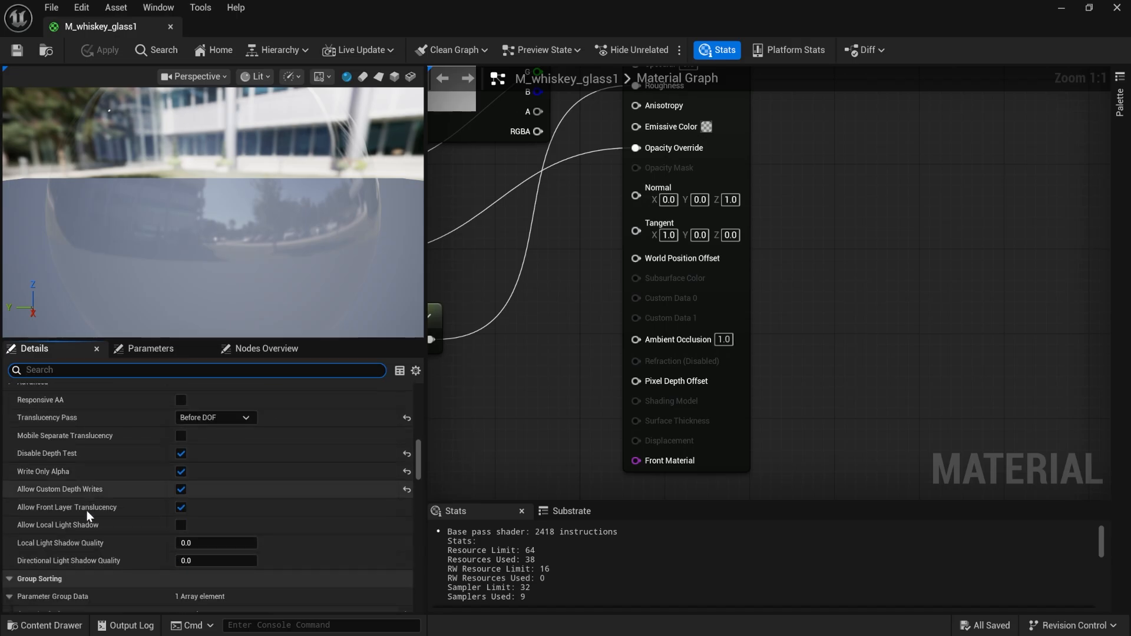
pyautogui.click(17, 50)
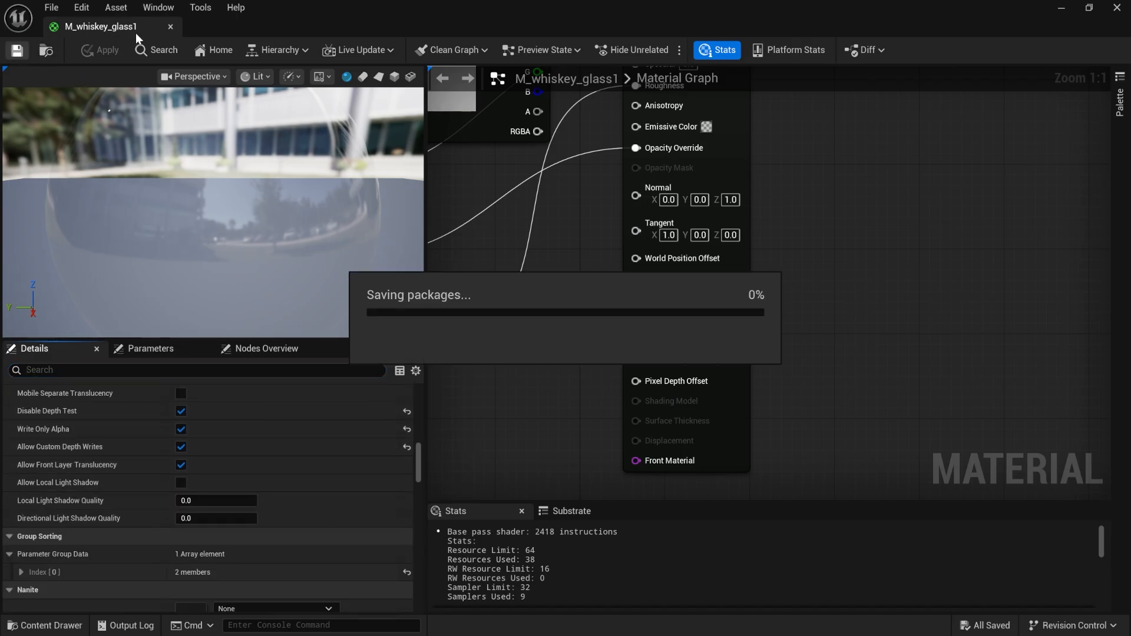
pyautogui.click(170, 27)
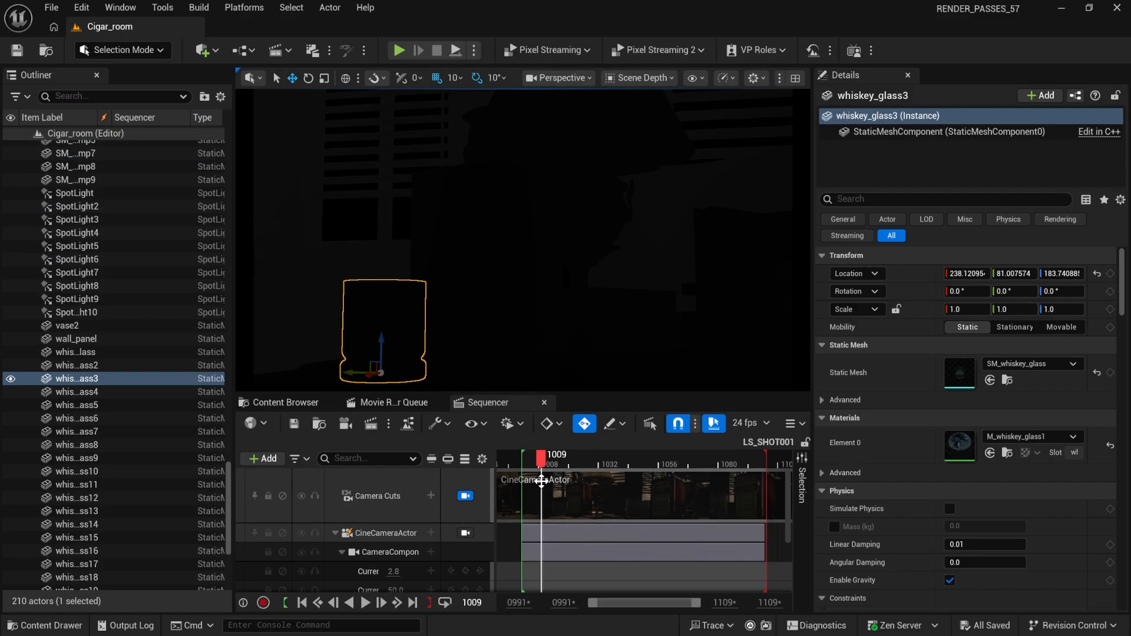
# Step: Return the level viewport to the Lit view mode and move LS_SHOT001 to frame 1013
pyautogui.click(637, 78)
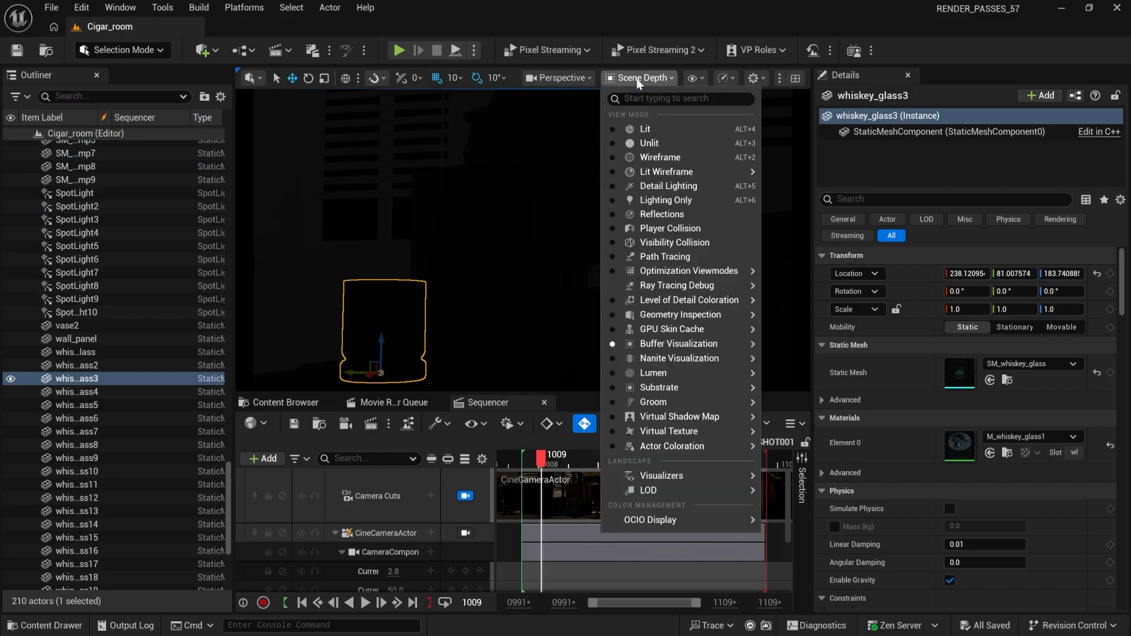
pyautogui.click(646, 131)
pyautogui.moveTo(540, 458)
pyautogui.mouseDown()
pyautogui.moveTo(687, 459)
pyautogui.moveTo(533, 459)
pyautogui.moveTo(672, 460)
pyautogui.moveTo(551, 460)
pyautogui.mouseUp()
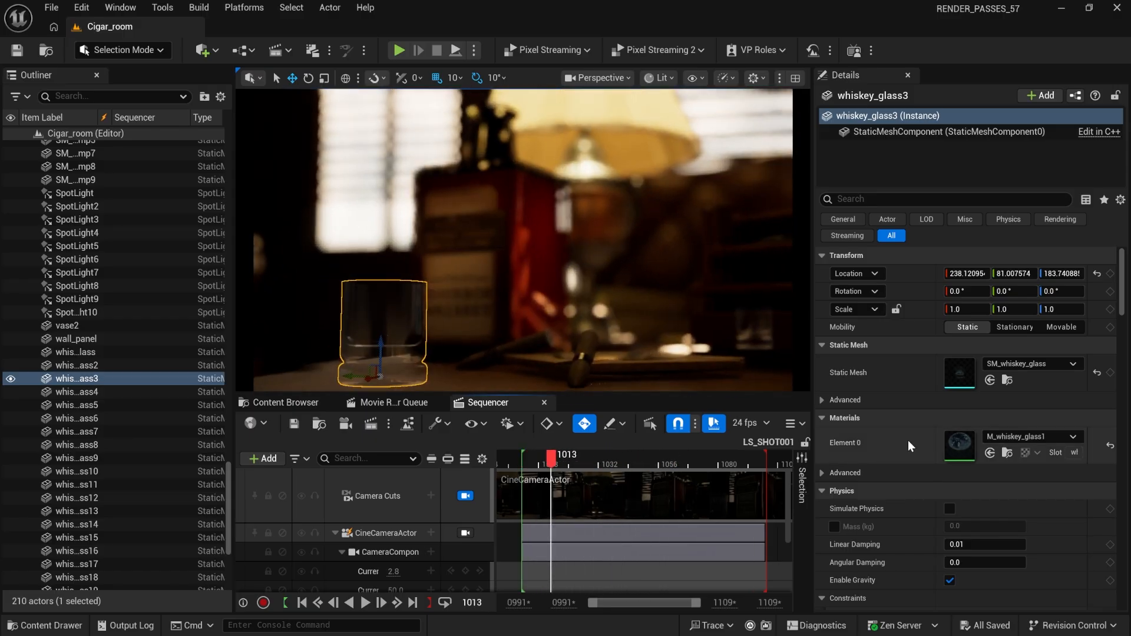
# Step: Open the M_Glass material, set its Translucency Pass to Before DOF and enable Allow Custom Depth Writes
pyautogui.click(1005, 454)
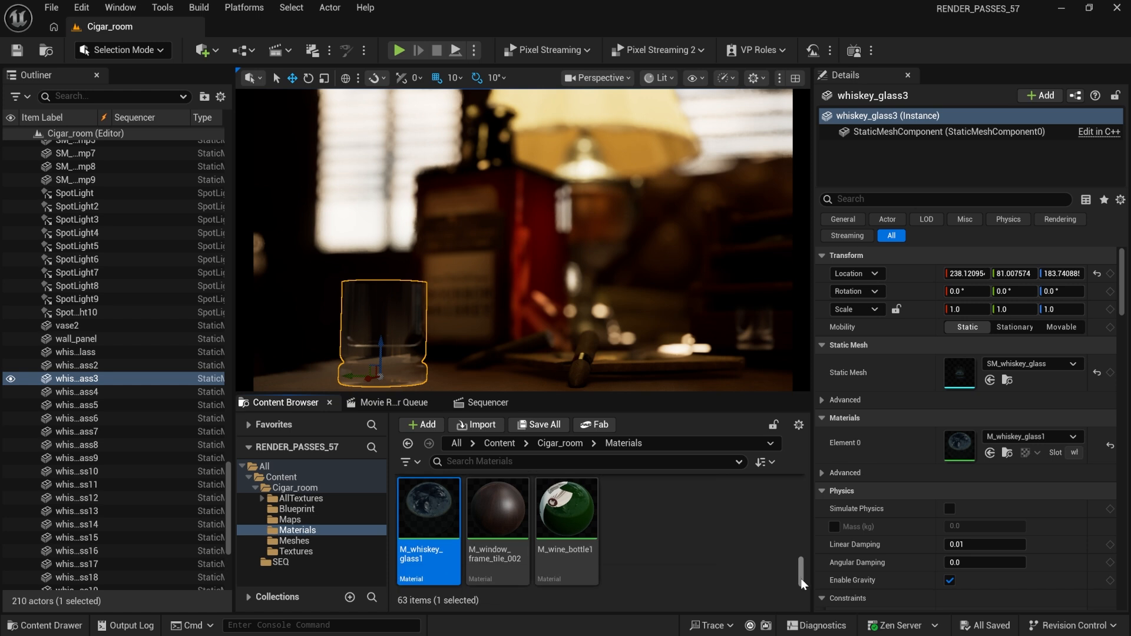
pyautogui.moveTo(800, 578); pyautogui.dragTo(807, 538)
pyautogui.click(428, 530)
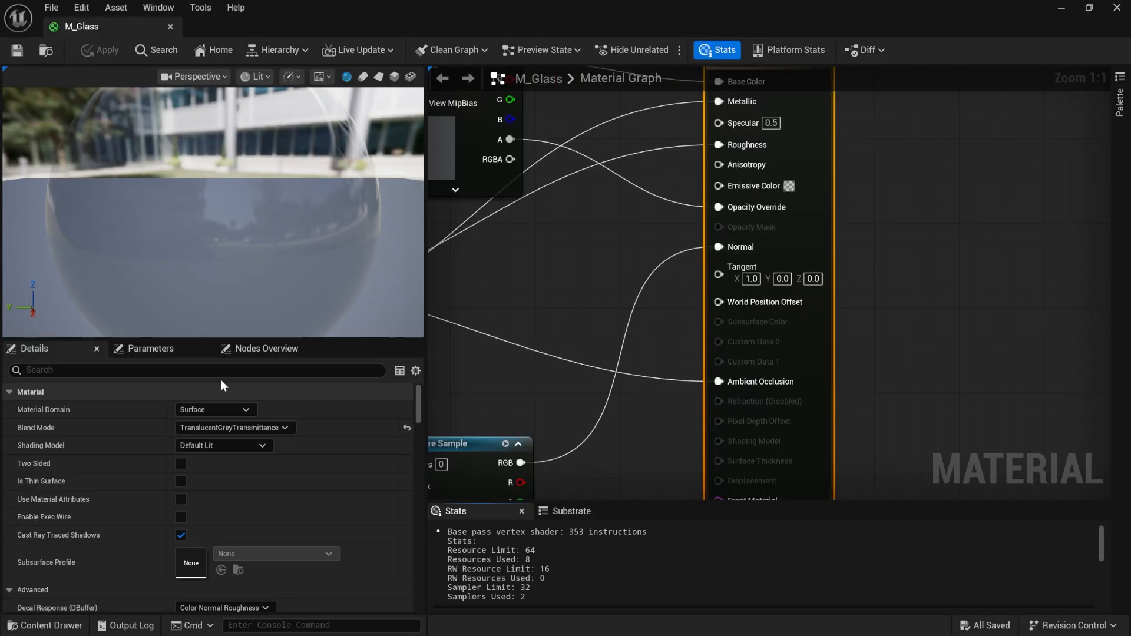
pyautogui.click(220, 370)
pyautogui.write('af')
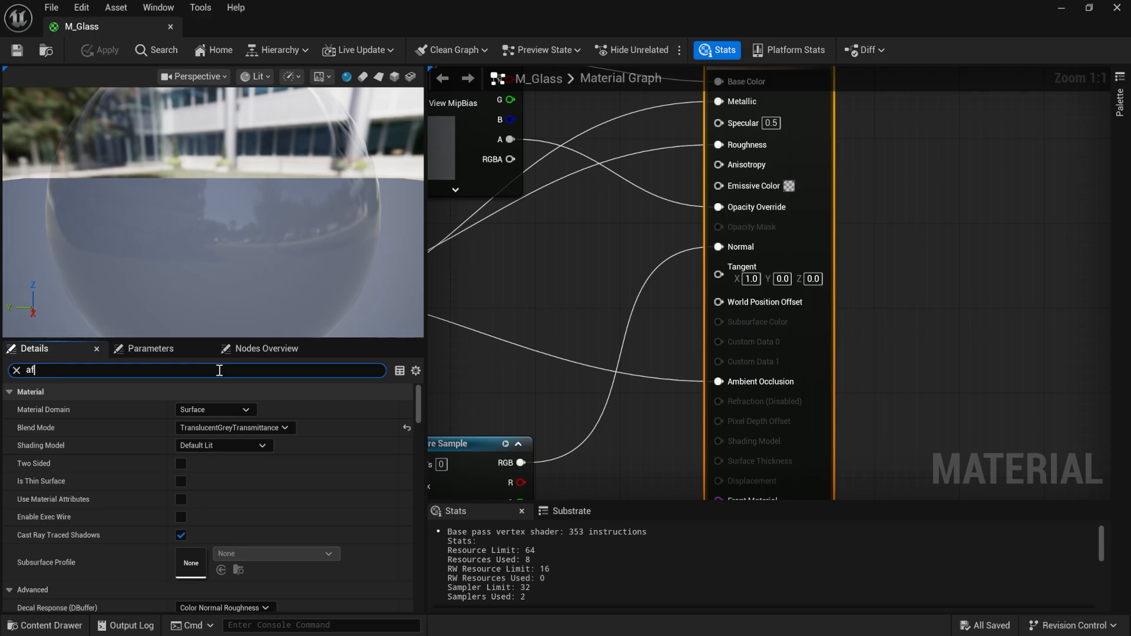
pyautogui.write('t')
pyautogui.click(221, 432)
pyautogui.click(216, 444)
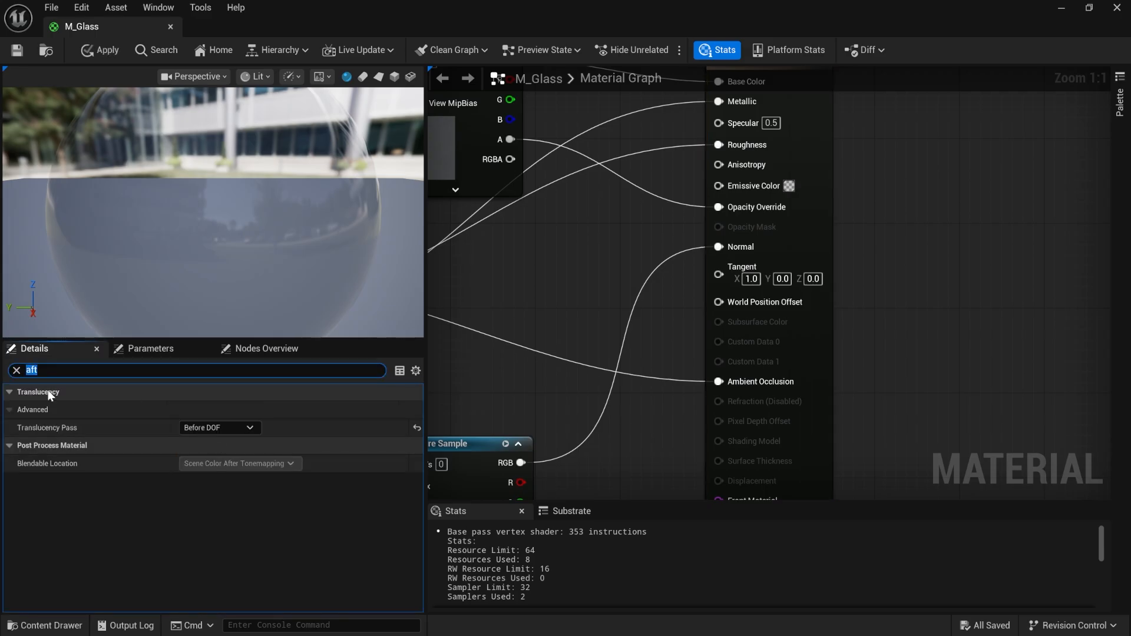
pyautogui.write('custom')
pyautogui.click(184, 481)
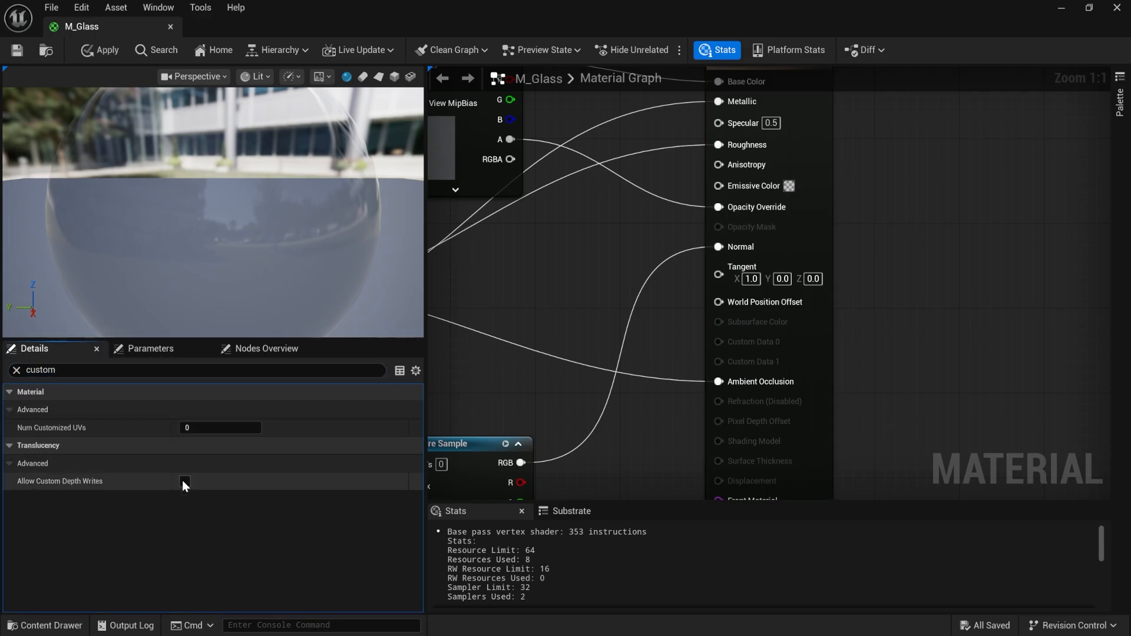
# Step: Set the Opacity Mask Clip Value of M_Glass to 0, and save and close the material
pyautogui.write('clip')
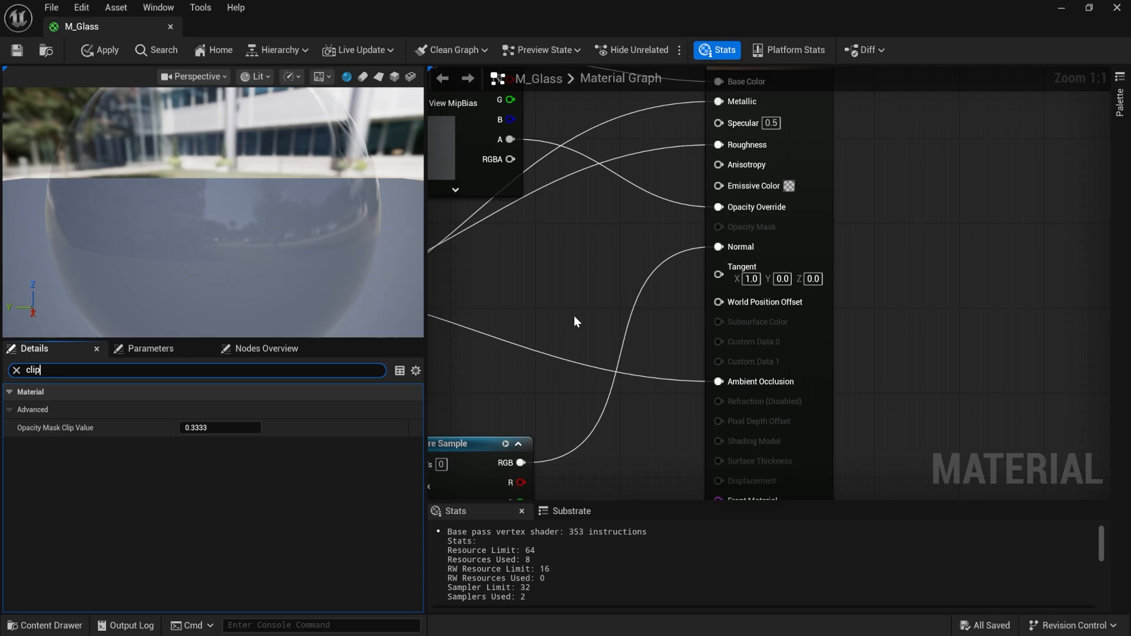
pyautogui.moveTo(573, 316); pyautogui.dragTo(803, 409, button='right')
pyautogui.click(225, 427)
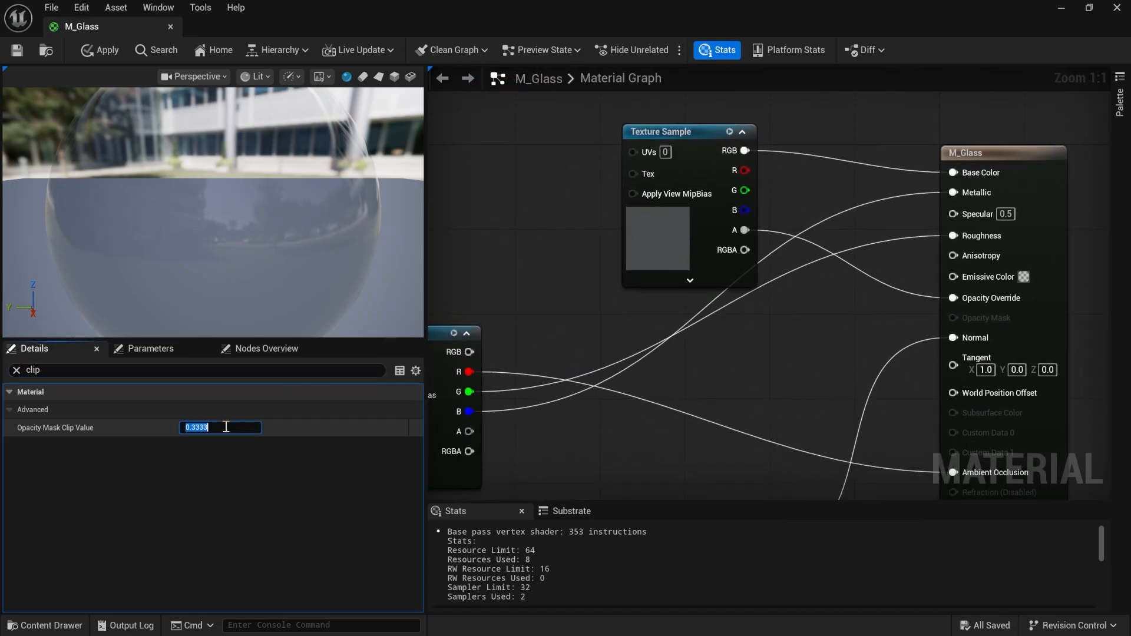
pyautogui.write('0')
pyautogui.press('Return')
pyautogui.click(18, 51)
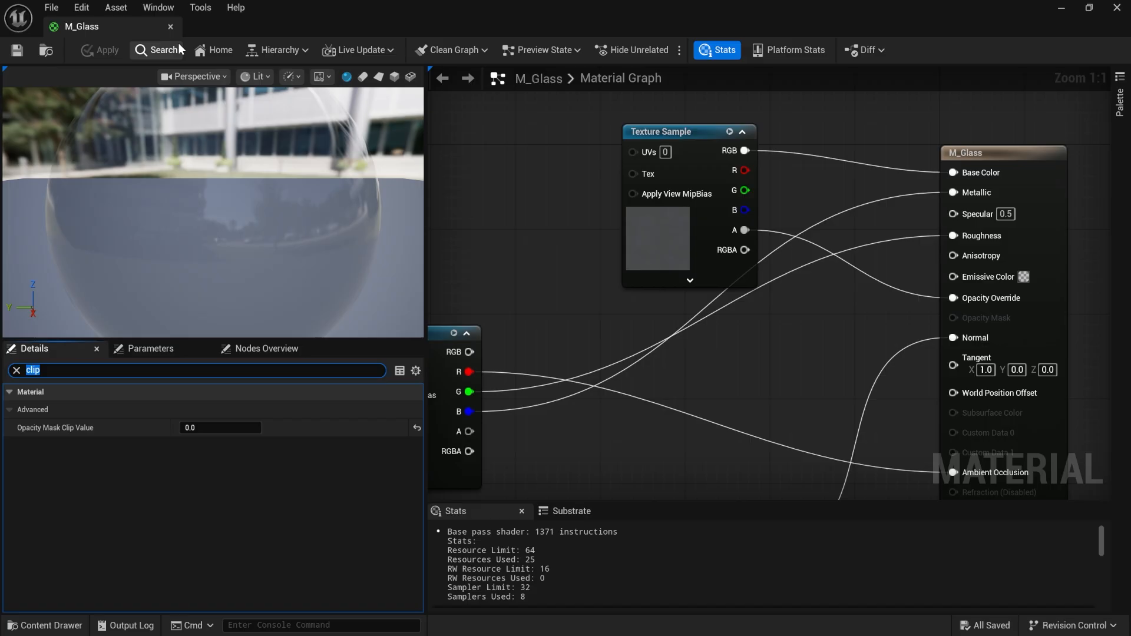
pyautogui.click(170, 27)
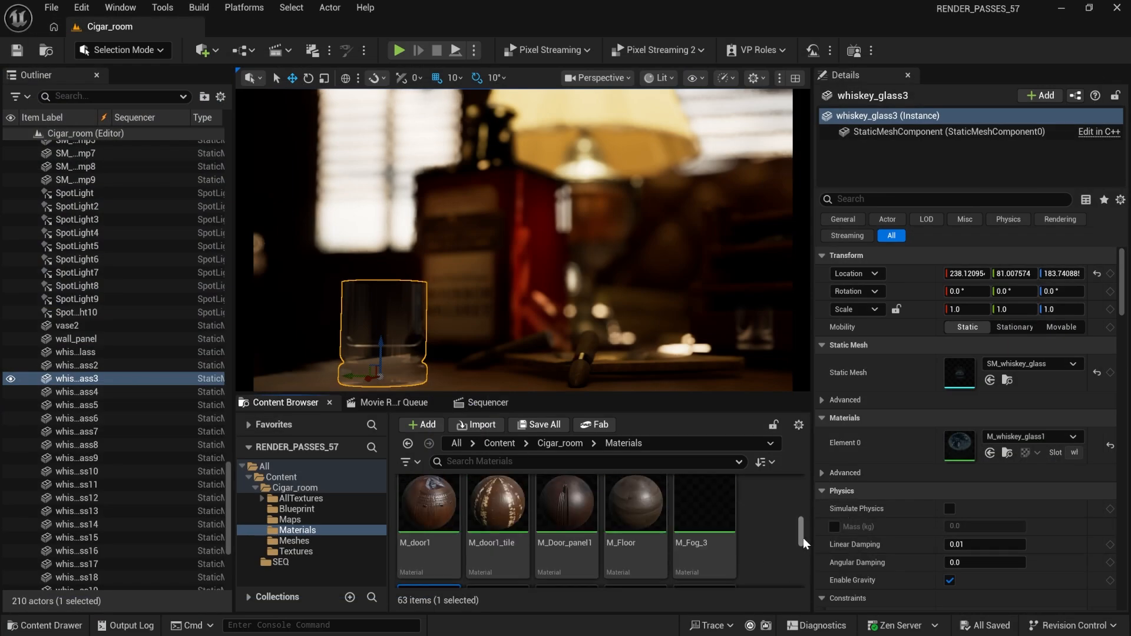
# Step: Open the M_clock_glass material, set its Translucency Pass to Before DOF and enable Allow Custom Depth Writes
pyautogui.scroll(3, 804, 538)
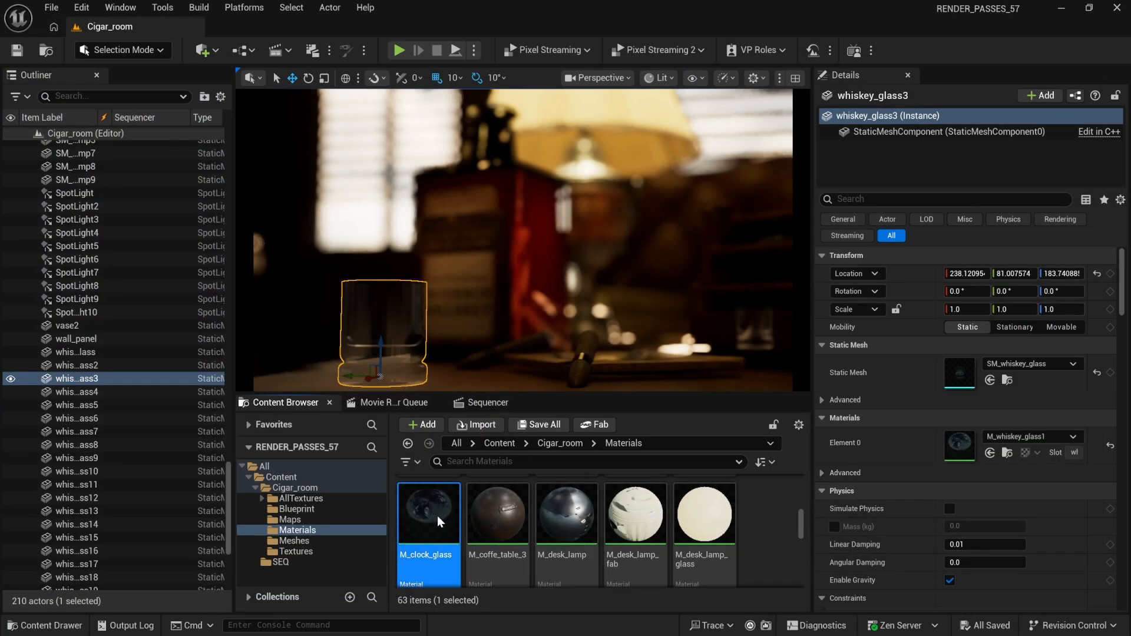
pyautogui.doubleClick(438, 515)
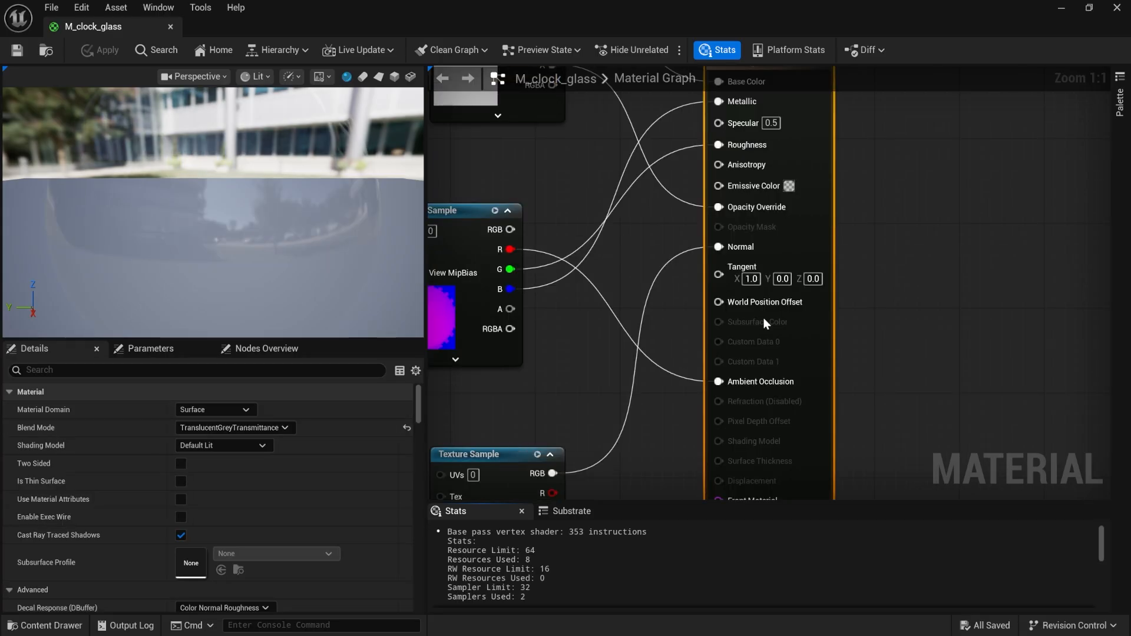
pyautogui.click(260, 369)
pyautogui.write('dof')
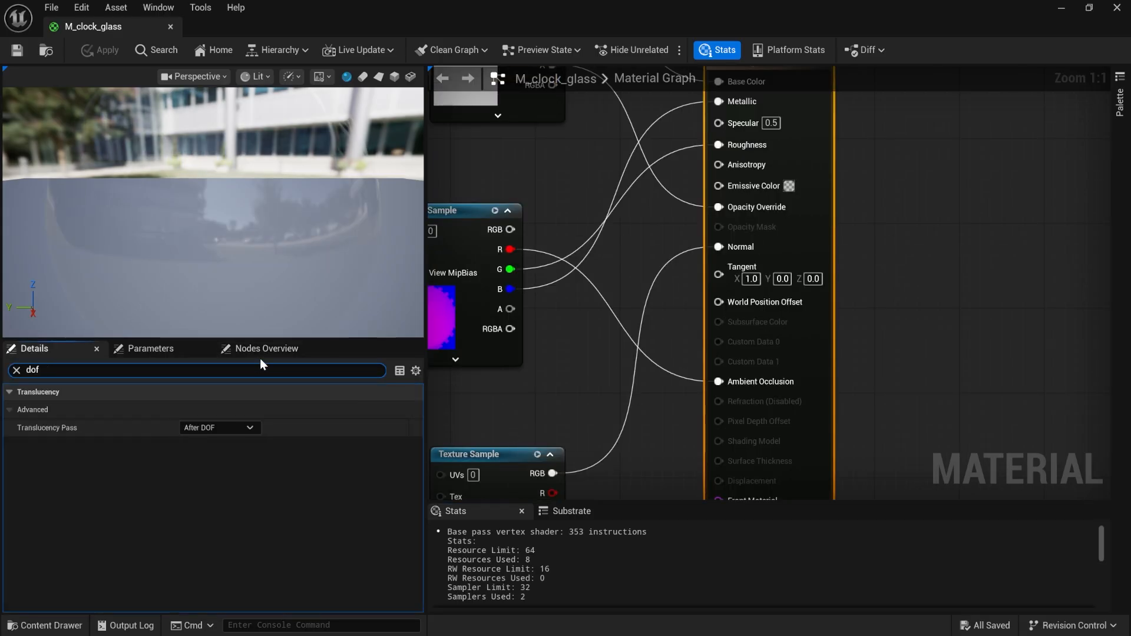
pyautogui.click(219, 428)
pyautogui.click(223, 438)
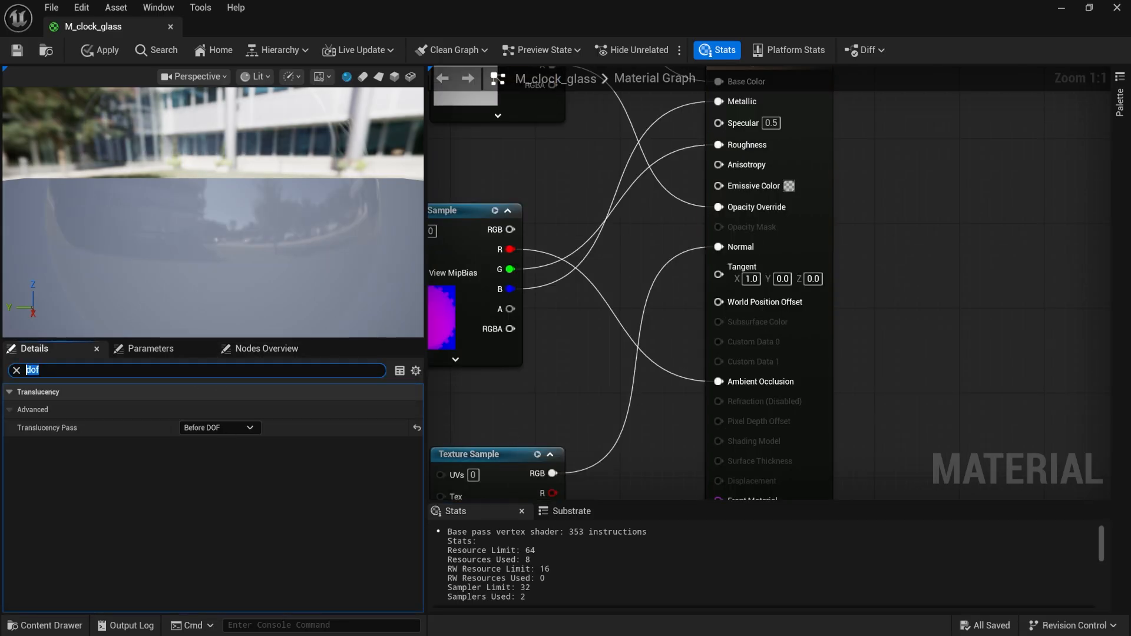
pyautogui.click(185, 482)
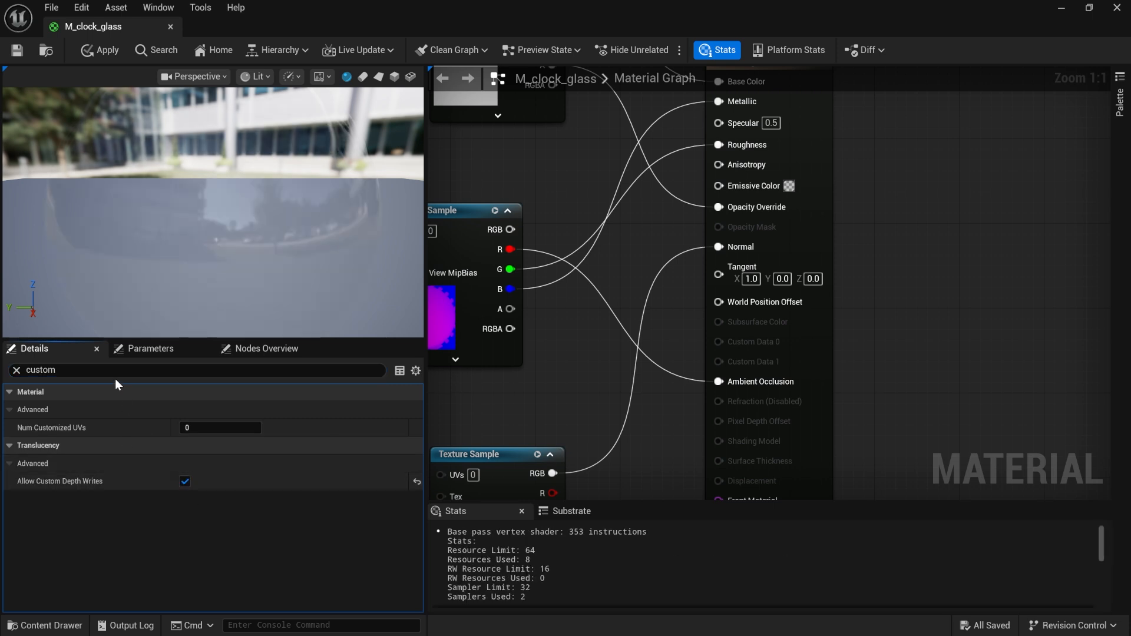
# Step: Set the Opacity Mask Clip Value of M_clock_glass to 0, and save and close the material
pyautogui.write('clip')
pyautogui.click(219, 428)
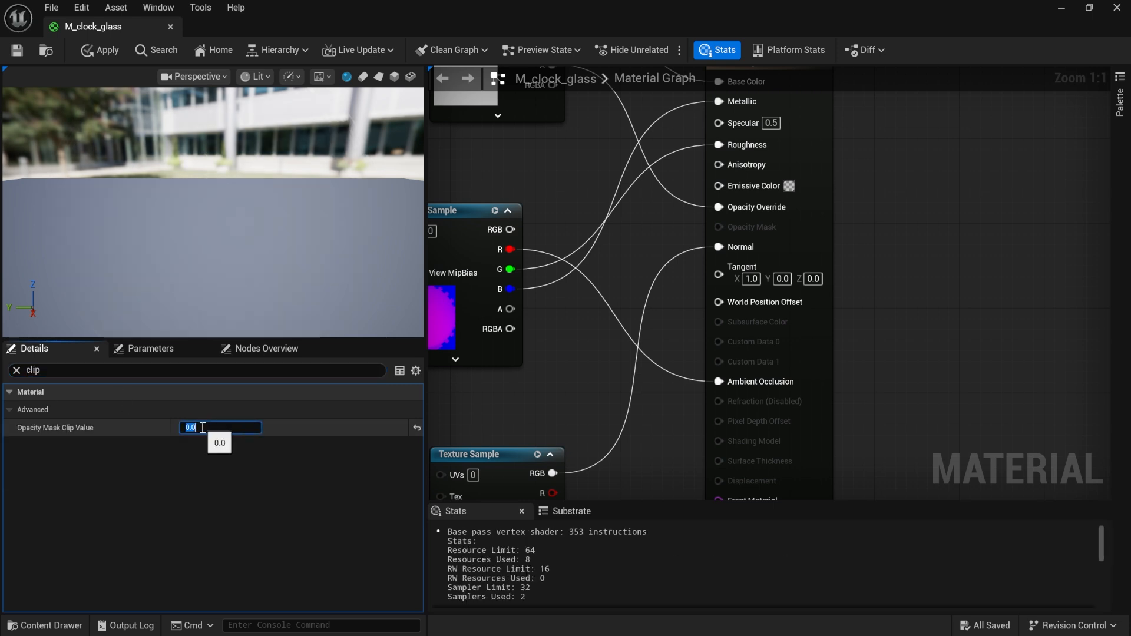
pyautogui.click(17, 50)
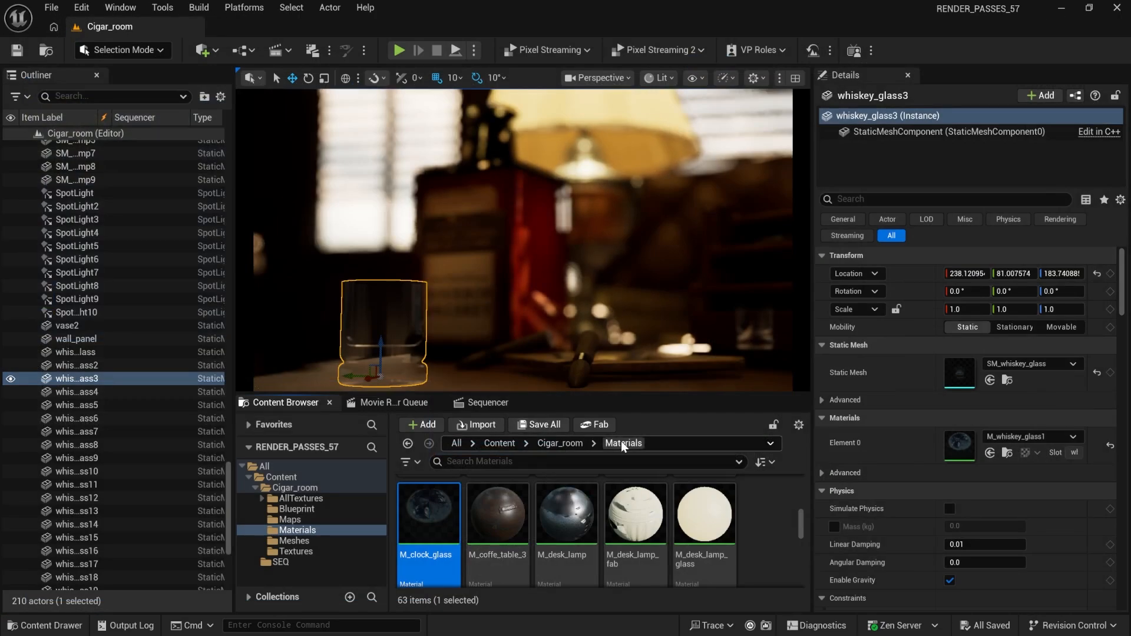
# Step: Look through the Materials folder for other translucent materials and select M_local_fog
pyautogui.scroll(3, 802, 528)
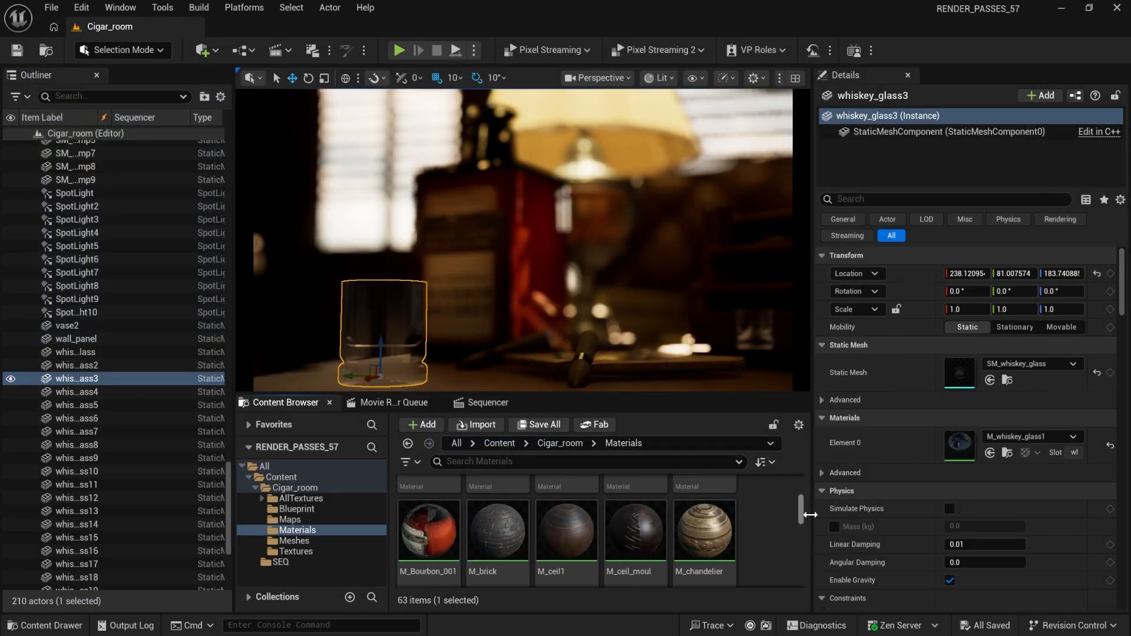
pyautogui.scroll(-3, 813, 509)
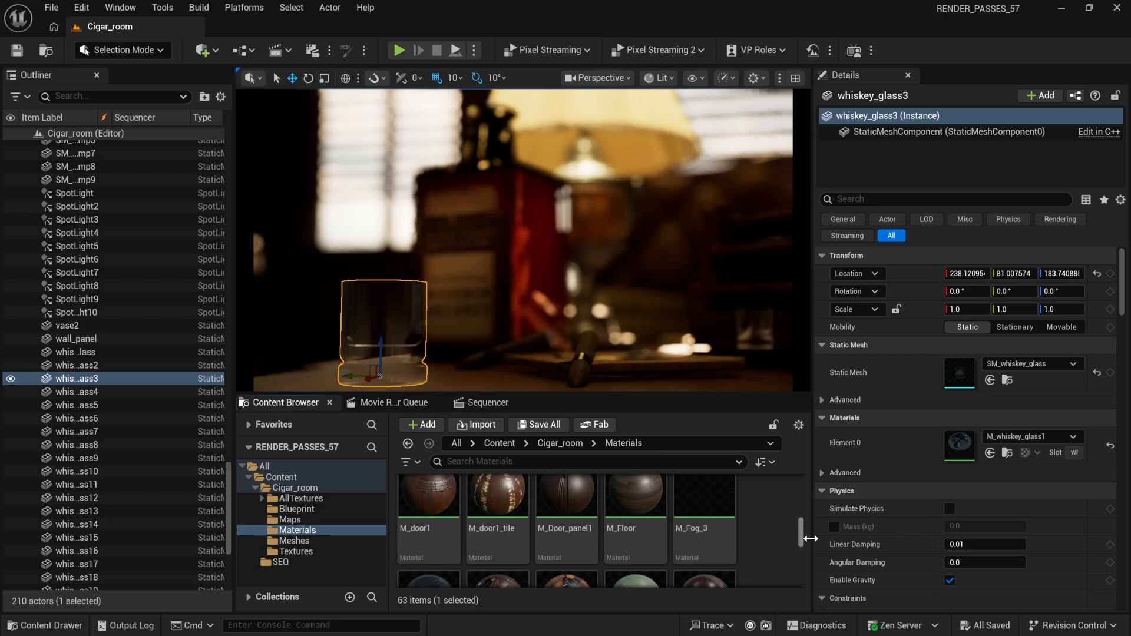
pyautogui.scroll(-3, 810, 539)
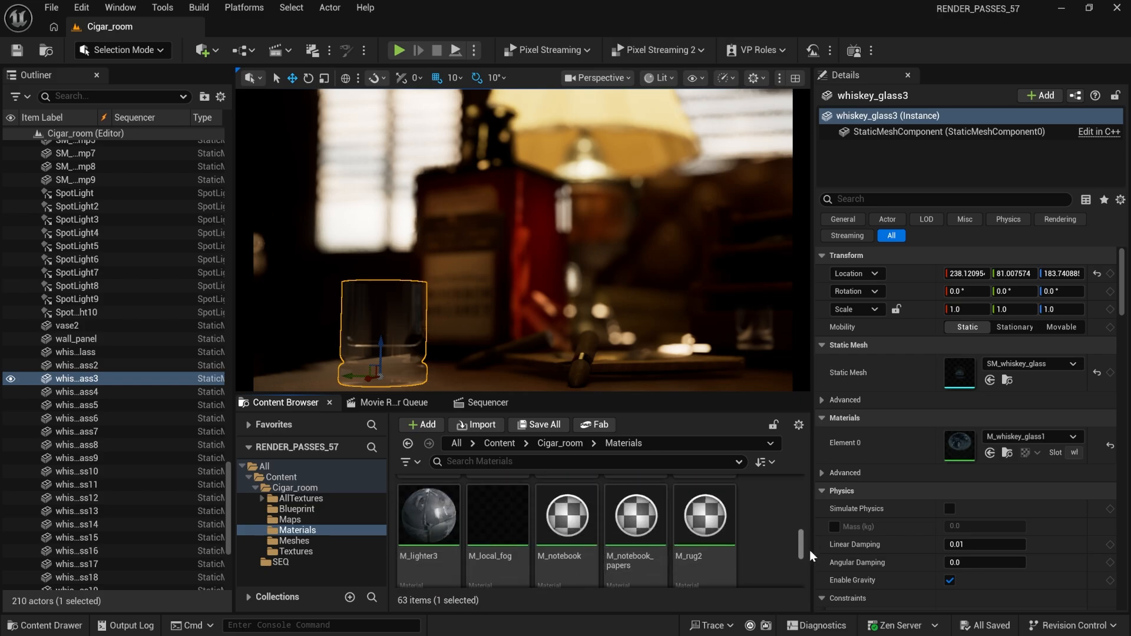
pyautogui.click(498, 519)
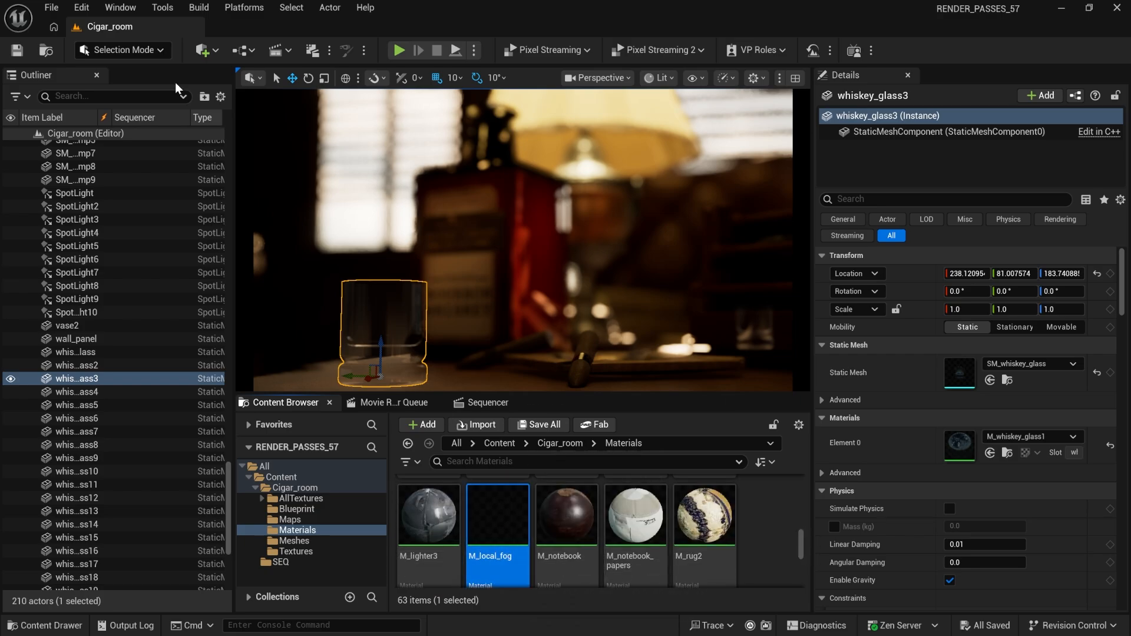
# Step: Find the Cube fog volume in the level and disable its Actor Hidden In Game option
pyautogui.click(132, 98)
pyautogui.write('cube')
pyautogui.press('Return')
pyautogui.click(894, 198)
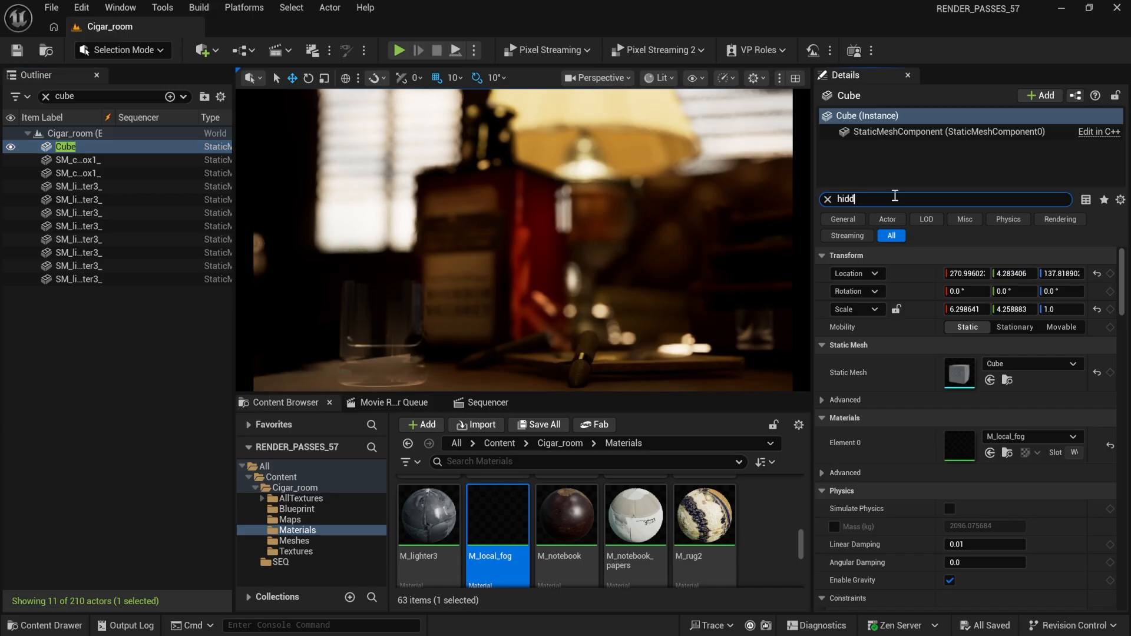
pyautogui.click(953, 399)
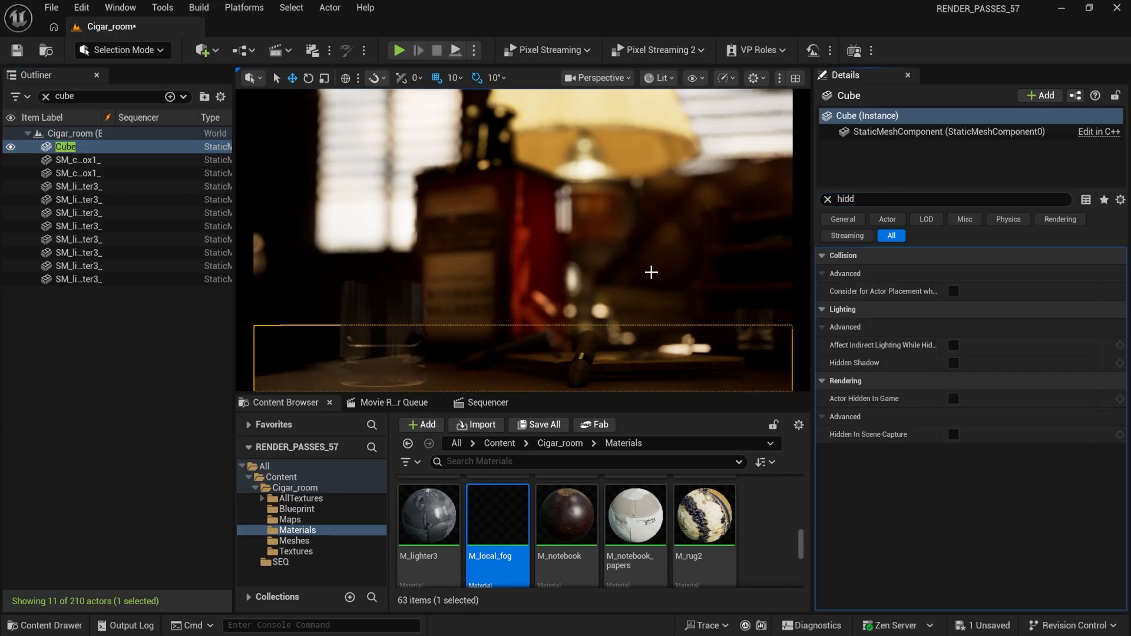
# Step: Leave the shot camera view and raise the Volumetric Scattering Intensity of the DirectionalLight
pyautogui.click(488, 402)
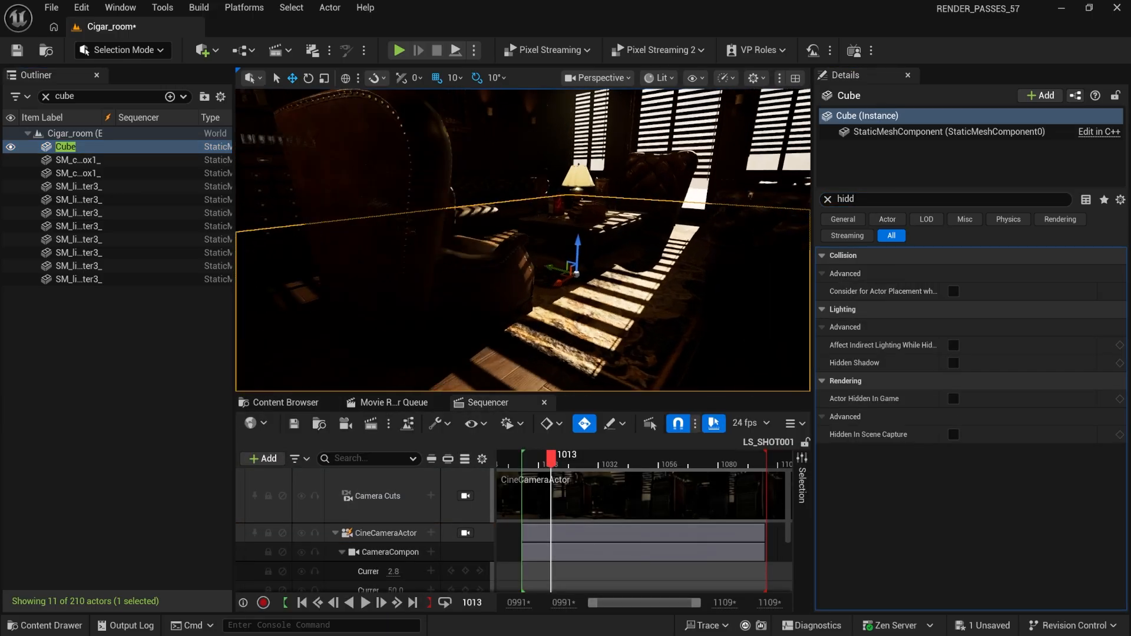
pyautogui.moveTo(523, 240); pyautogui.dragTo(448, 271, button='right')
pyautogui.click(86, 96)
pyautogui.write('direc')
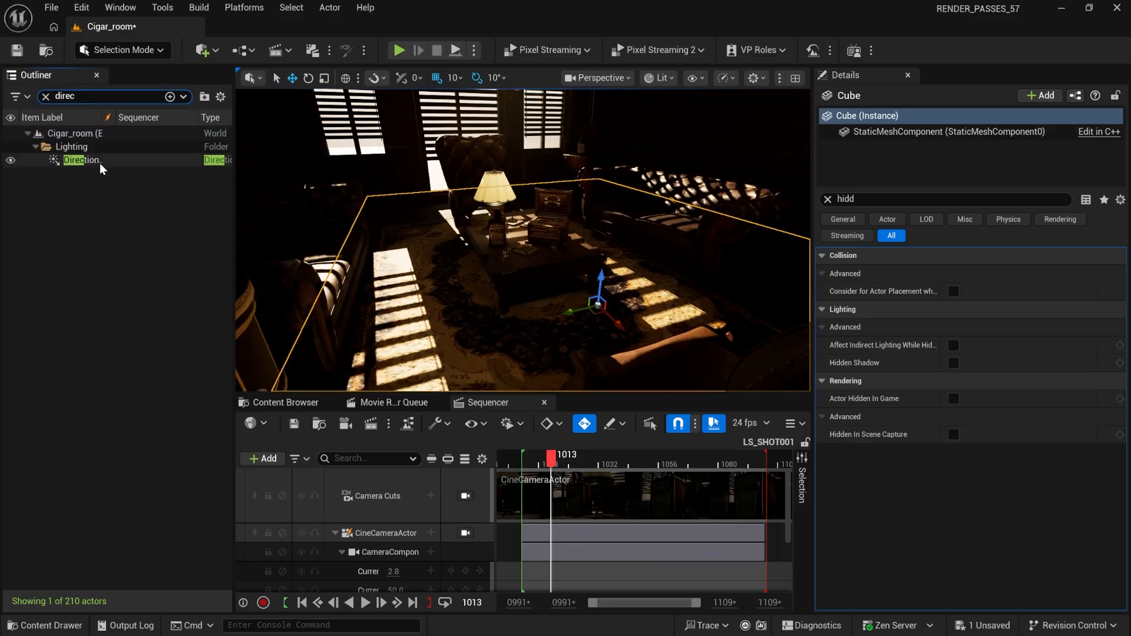
pyautogui.click(100, 161)
pyautogui.scroll(-3, 878, 431)
pyautogui.click(956, 439)
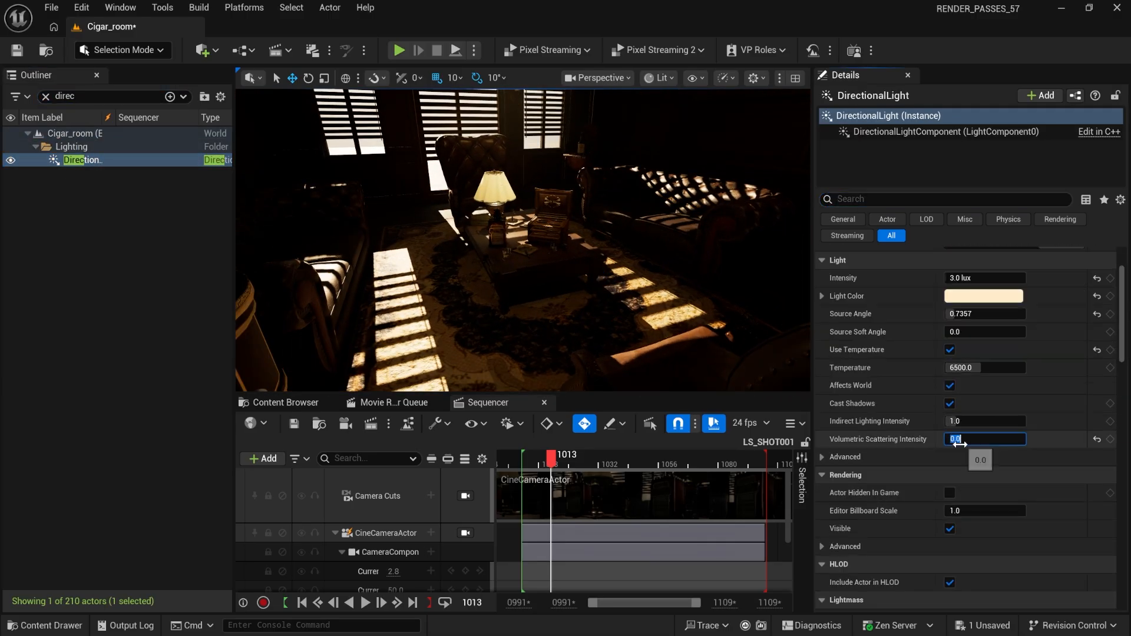
# Step: Find and select the Cube fog volume, try raising it in the room and undo the move
pyautogui.click(43, 98)
pyautogui.write('cube')
pyautogui.doubleClick(92, 148)
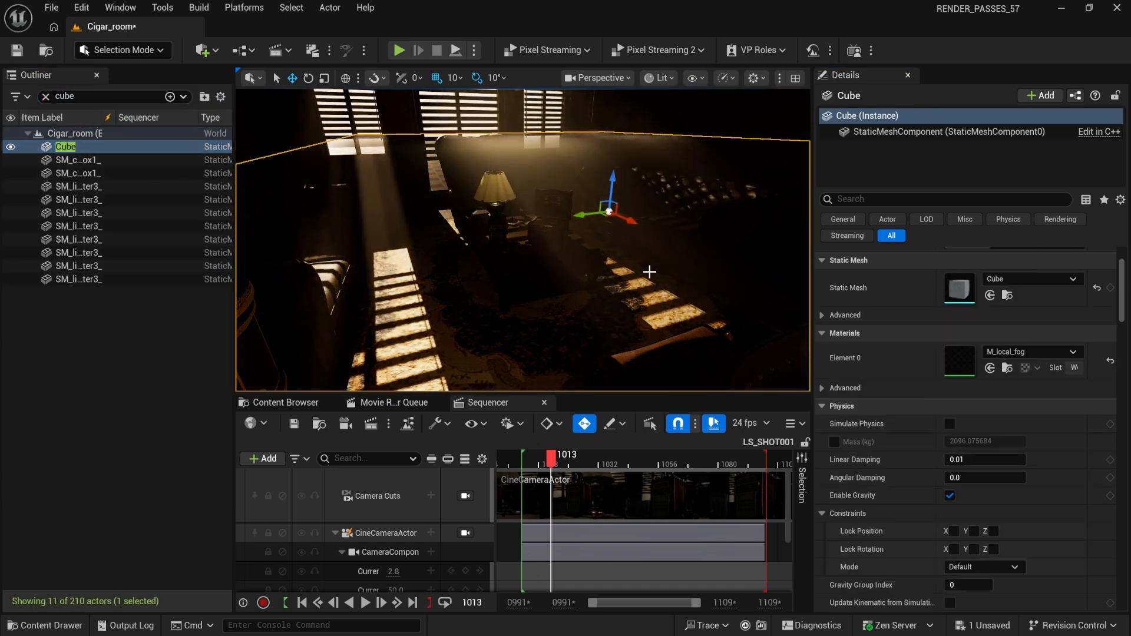
pyautogui.hotkey('ctrl', 'z')
# Step: Open the Cube's M_local_fog material and enable Allow Custom Depth Writes
pyautogui.doubleClick(965, 365)
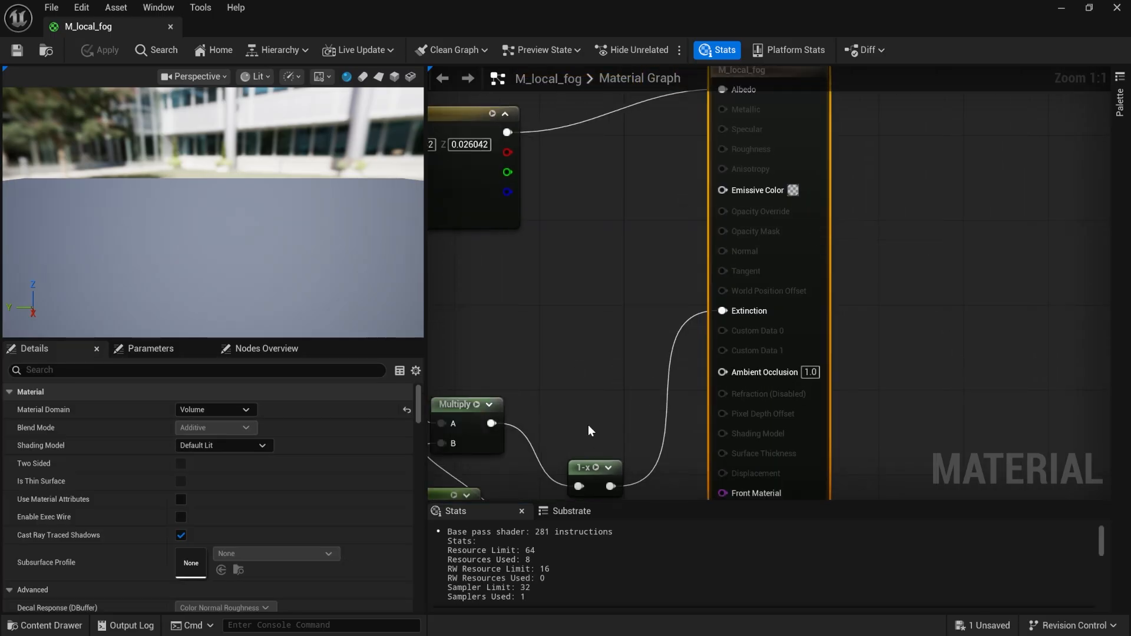
pyautogui.moveTo(418, 400); pyautogui.dragTo(417, 398)
pyautogui.write('cus')
pyautogui.click(185, 481)
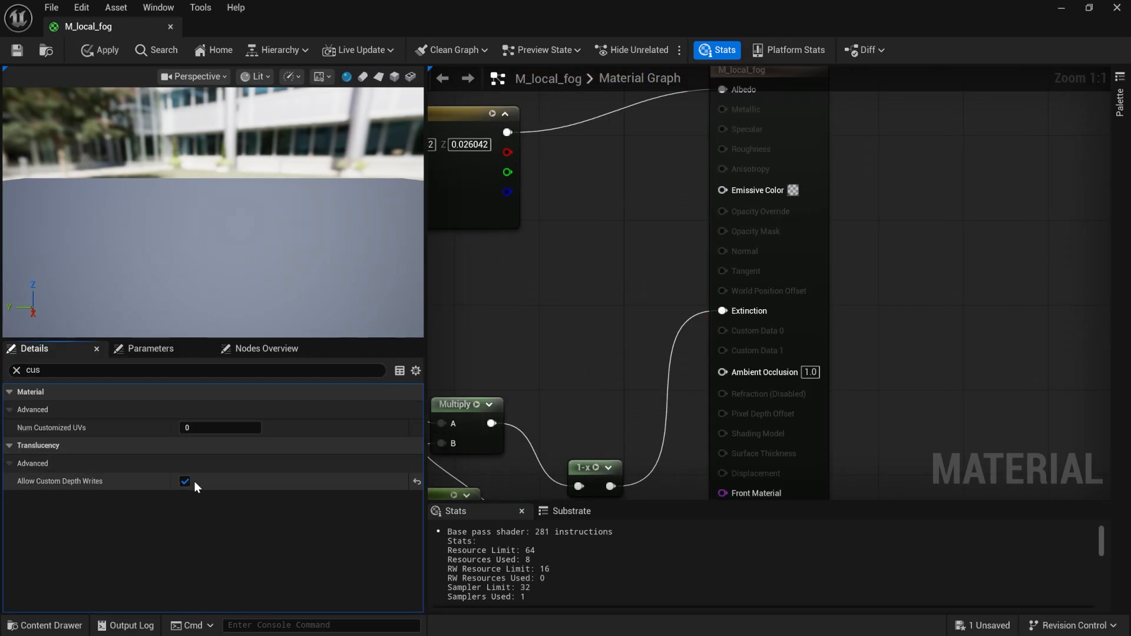
# Step: Set the Opacity Mask Clip Value of M_local_fog to 0, and save and close the material
pyautogui.press('super+Down')
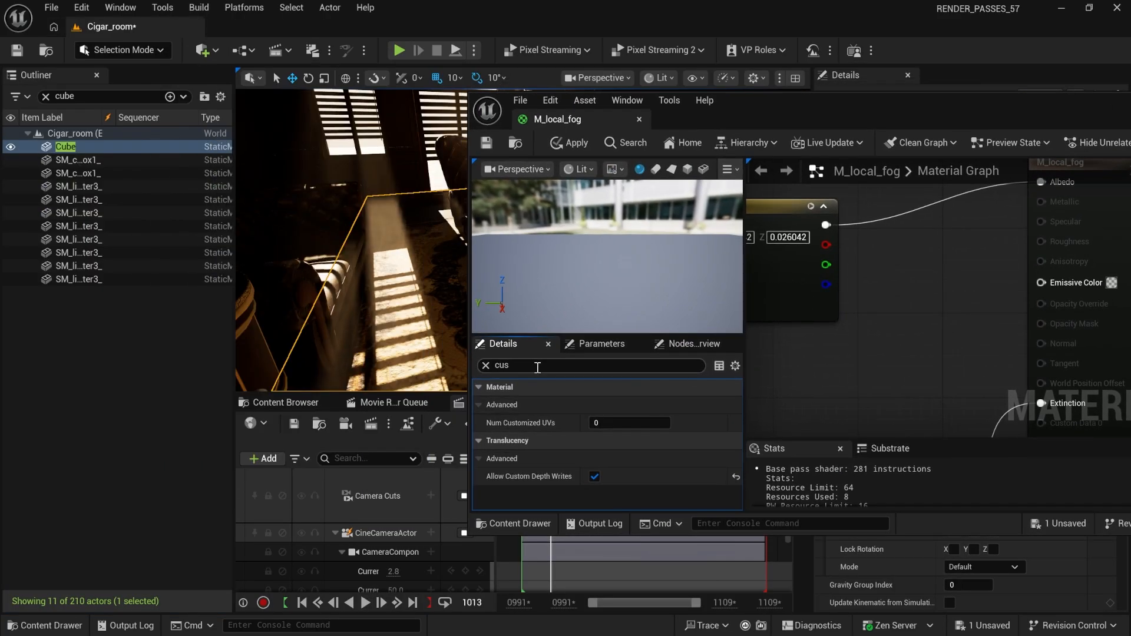
pyautogui.write('clip')
pyautogui.click(620, 423)
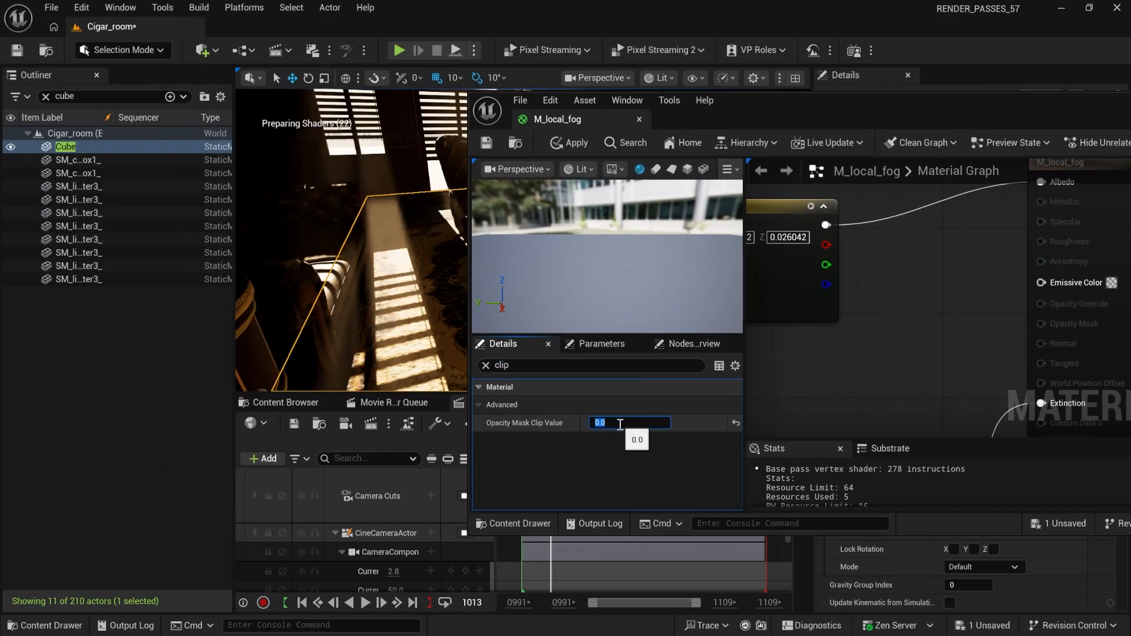
pyautogui.click(487, 145)
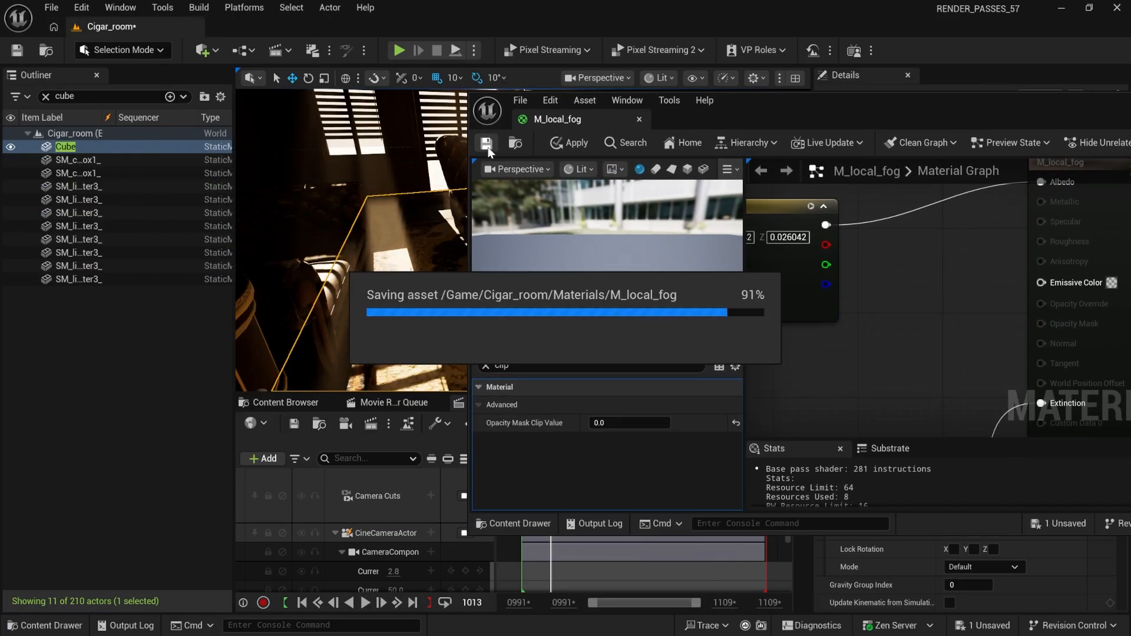
pyautogui.click(639, 119)
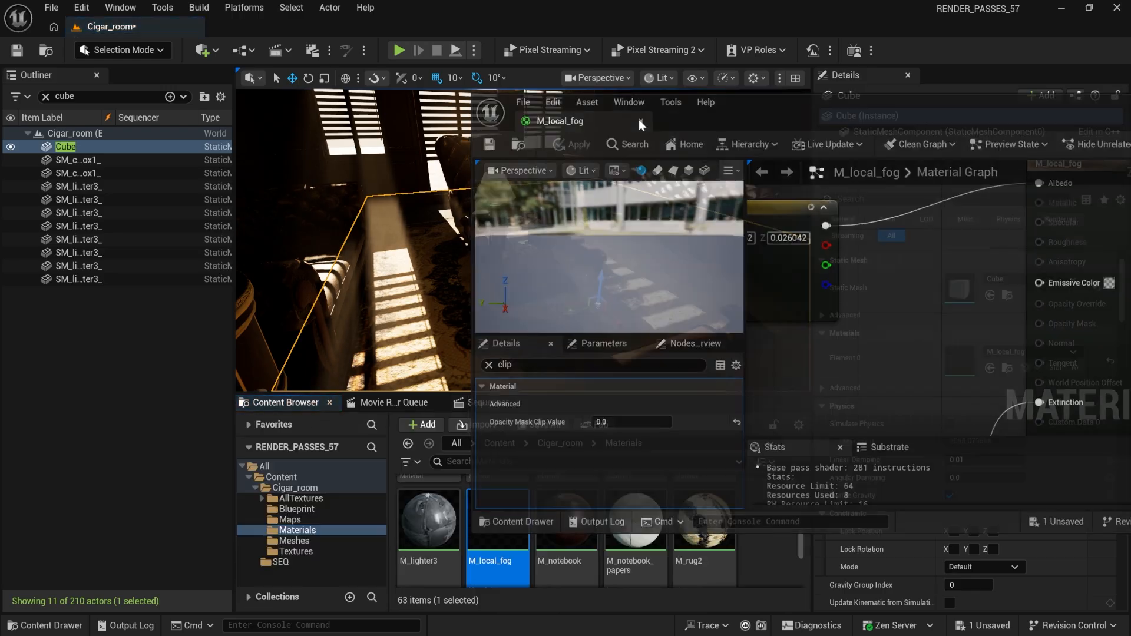
# Step: Open the M_Fog_3 material from the Materials folder and set its Translucency Pass to Before DOF
pyautogui.scroll(-3, 783, 524)
pyautogui.scroll(5, 783, 523)
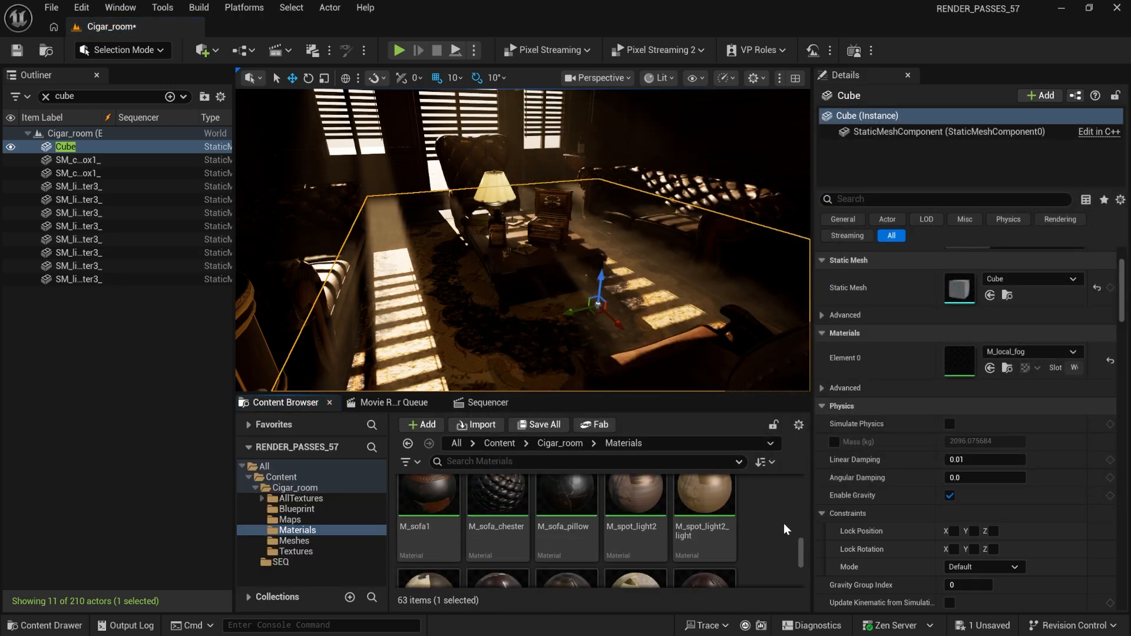
pyautogui.scroll(-2, 803, 530)
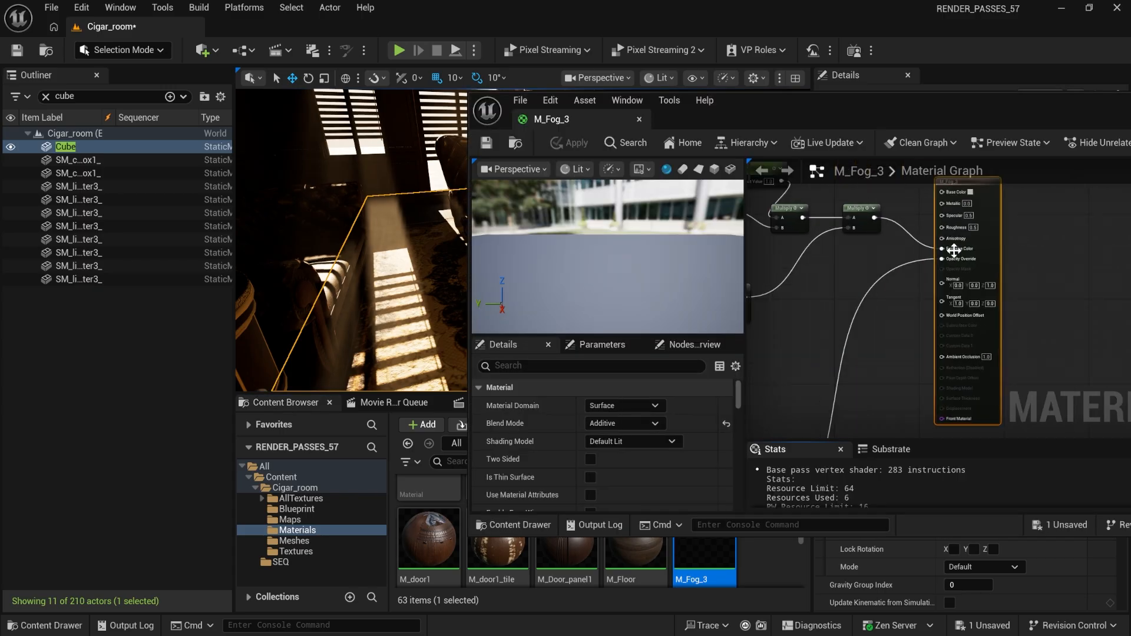
pyautogui.write('d')
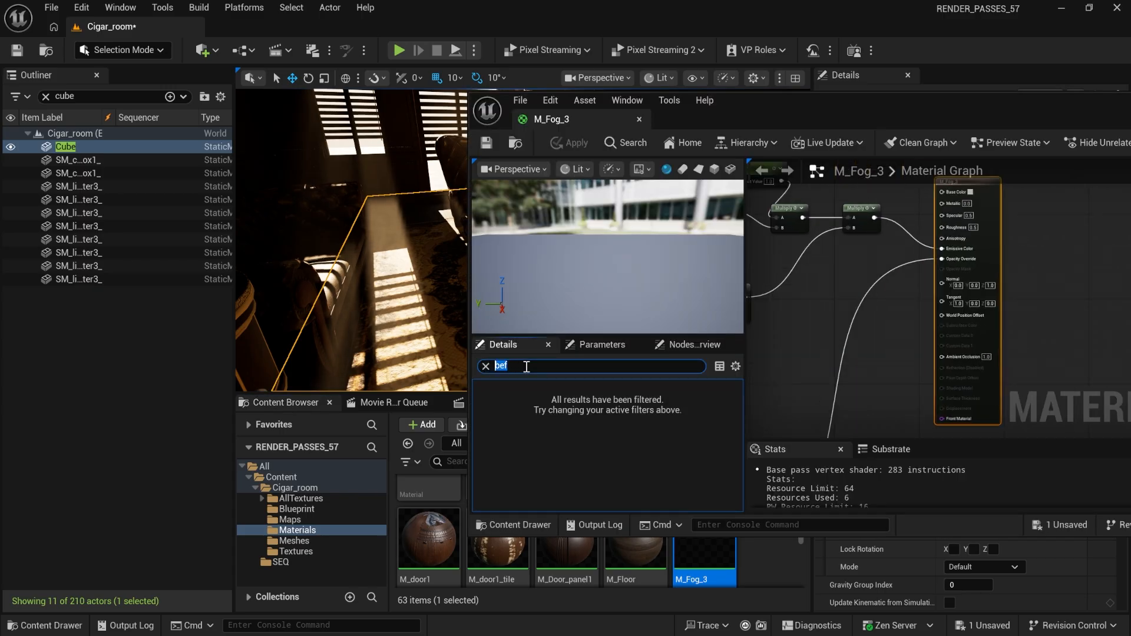
pyautogui.write('dof')
pyautogui.click(628, 423)
pyautogui.click(620, 436)
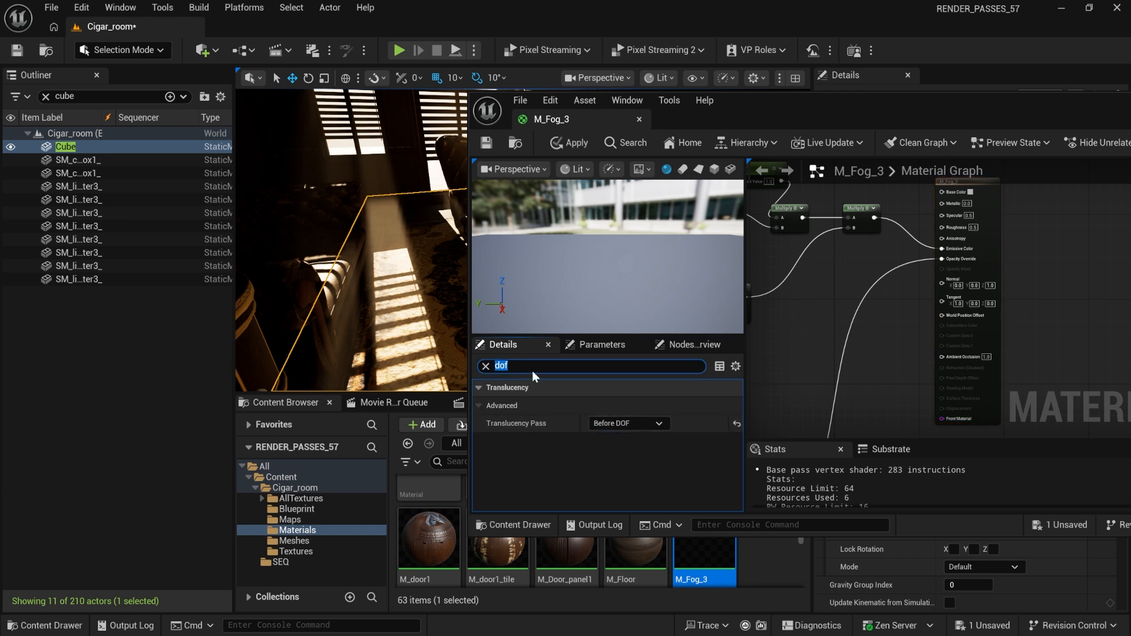
# Step: Enable Allow Custom Depth Writes and set the Opacity Mask Clip Value to 0 in M_Fog_3, and save the material
pyautogui.write('c')
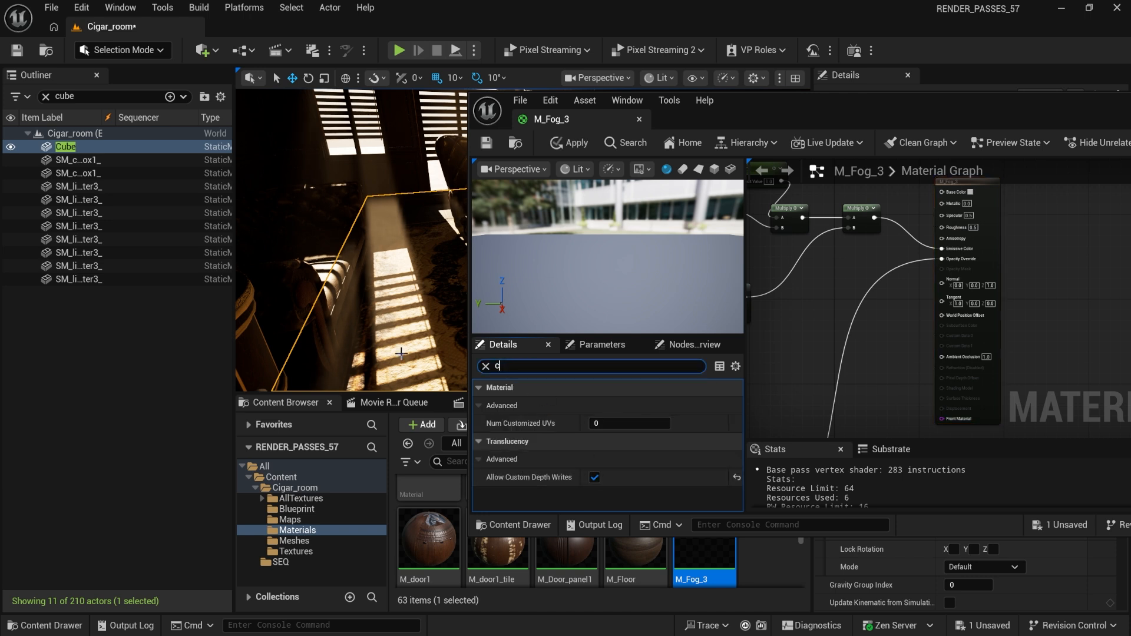
pyautogui.write('ustomlip')
pyautogui.click(629, 423)
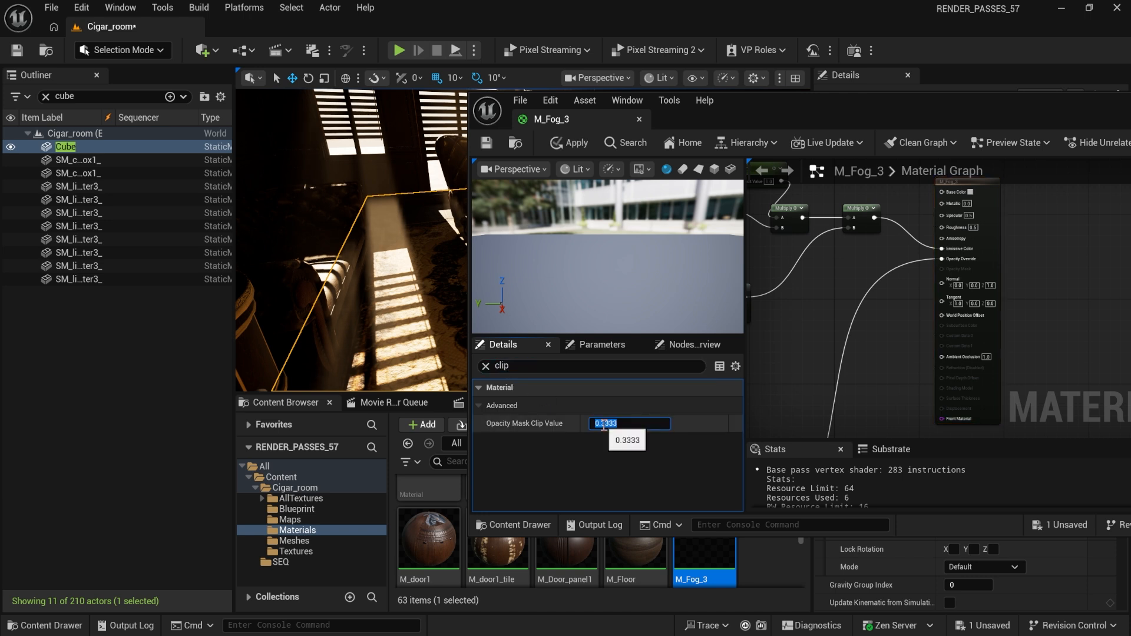
pyautogui.click(486, 143)
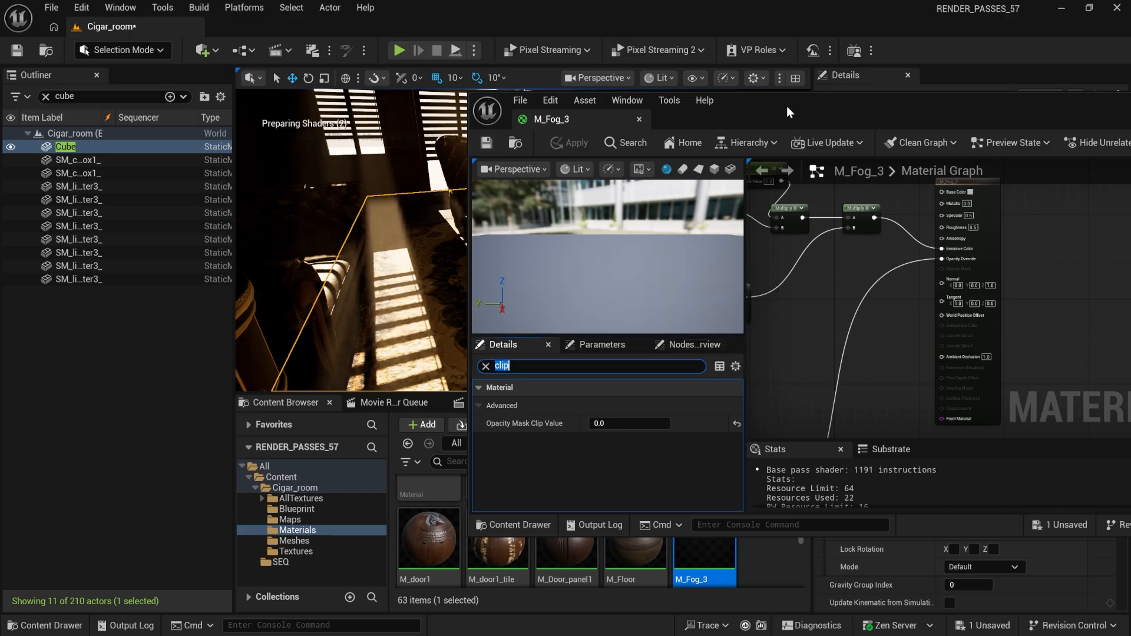
# Step: Reopen M_local_fog, check its Translucency Pass setting, and close both fog materials
pyautogui.scroll(-3, 769, 561)
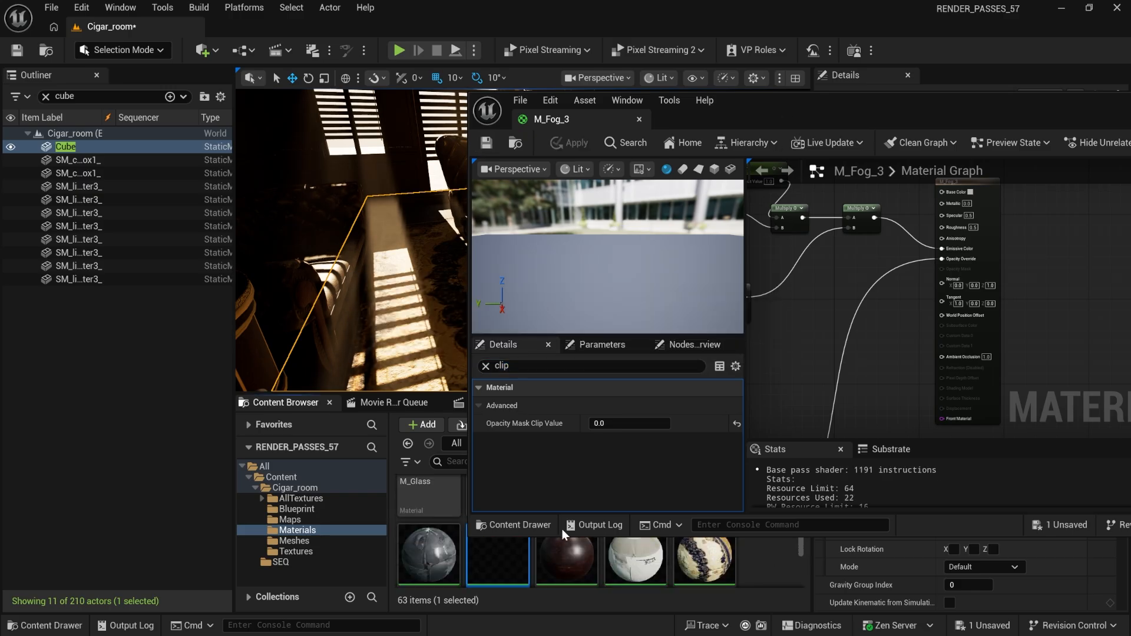
pyautogui.click(554, 366)
pyautogui.write('d')
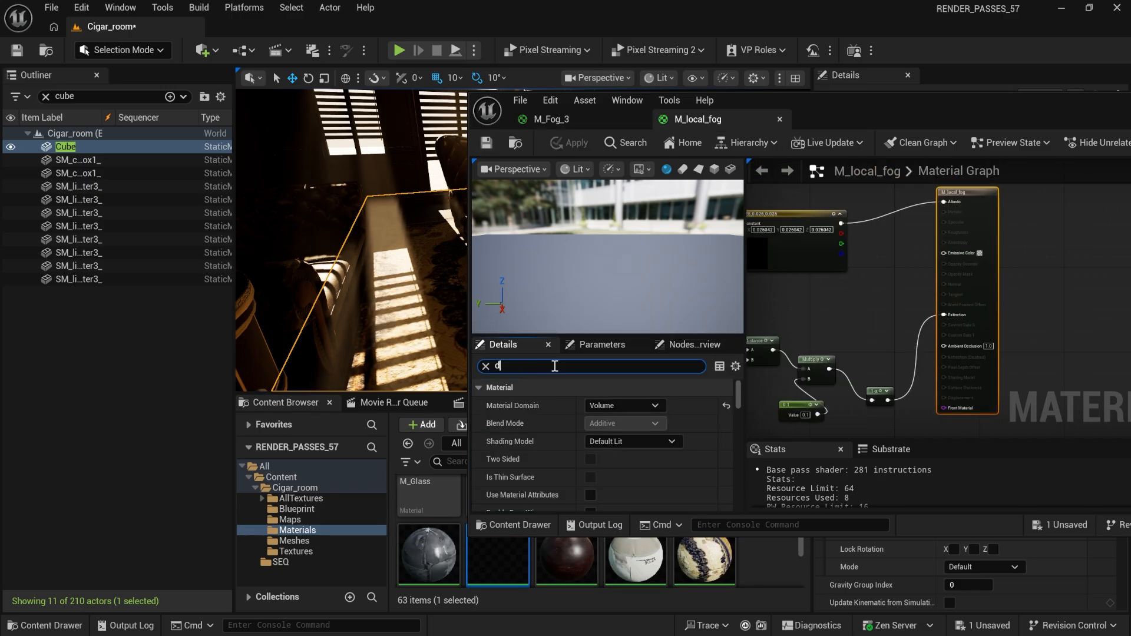
pyautogui.write('of')
pyautogui.press('Return')
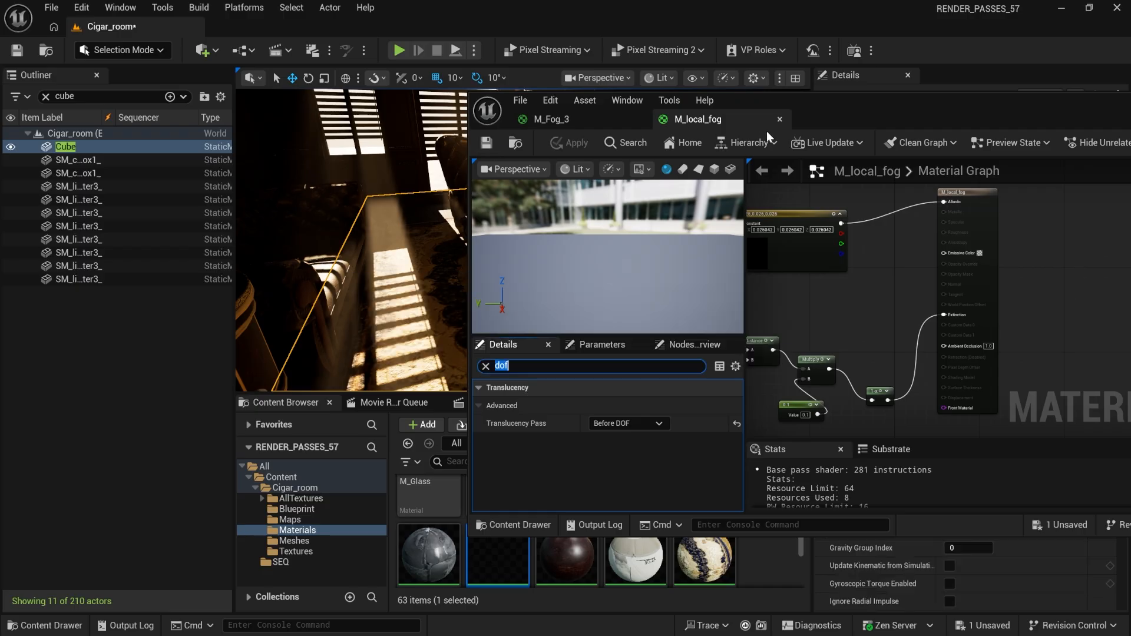
pyautogui.click(779, 120)
pyautogui.click(640, 120)
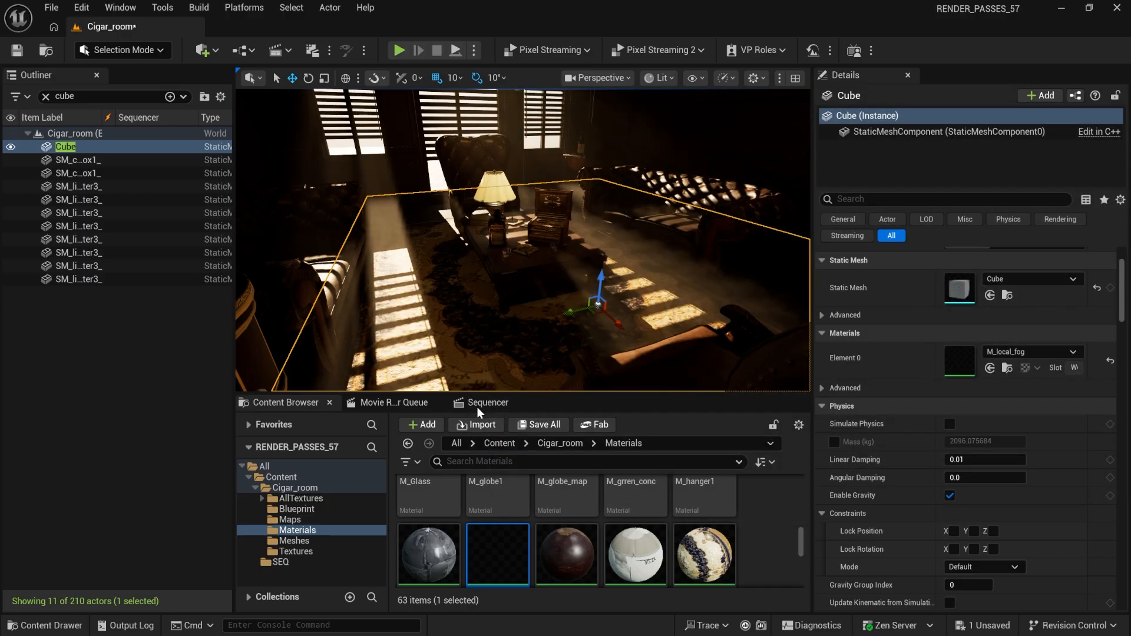
# Step: Look through the LS_SHOT001 camera, select the foreground whiskey glass, and scrub to frame 1027 and back to the first frame
pyautogui.click(483, 402)
pyautogui.click(465, 495)
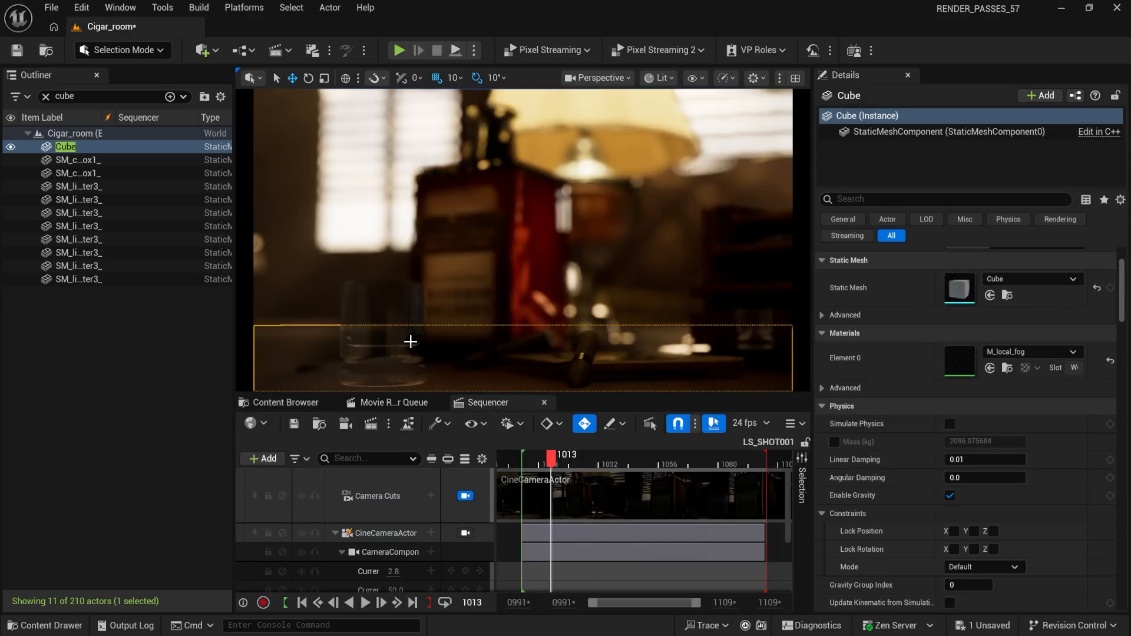
pyautogui.click(417, 289)
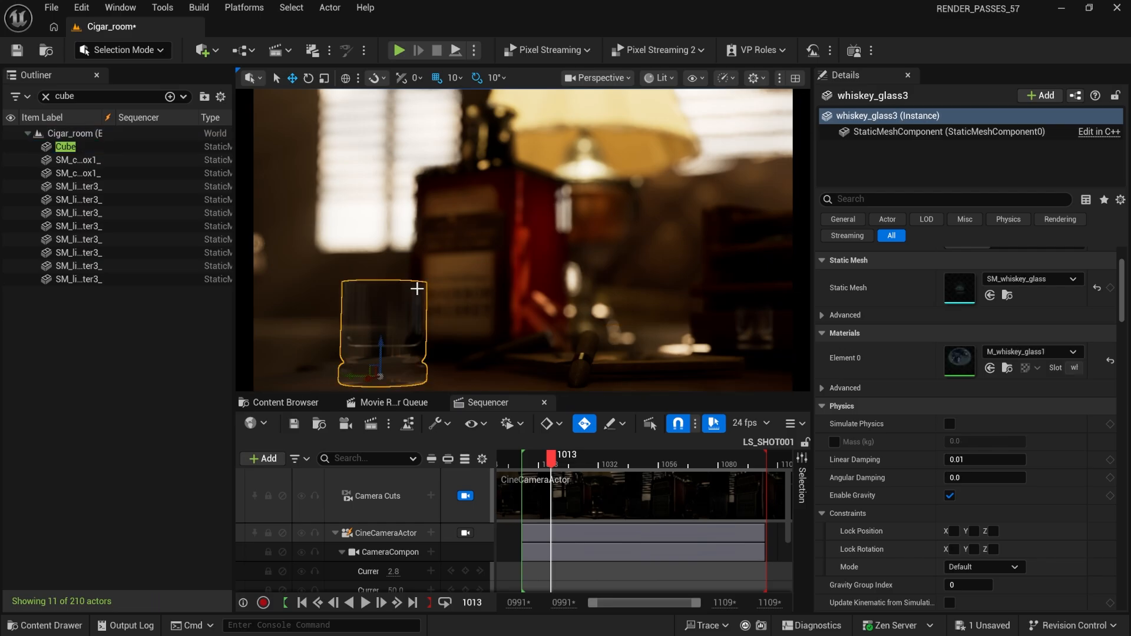
pyautogui.moveTo(552, 464); pyautogui.dragTo(581, 457)
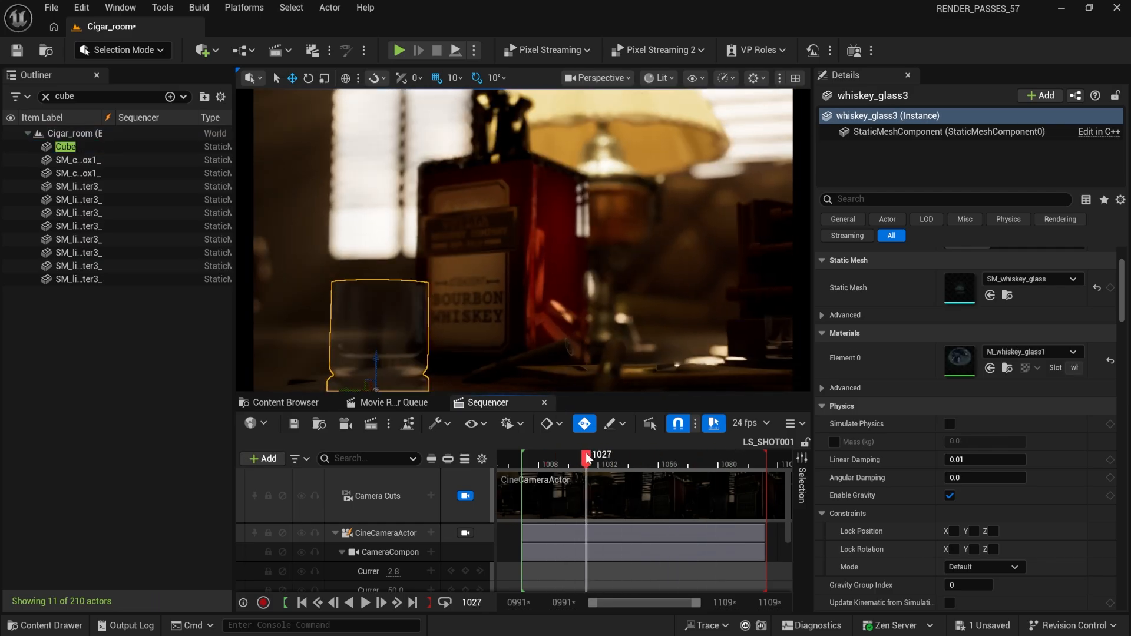
pyautogui.click(304, 604)
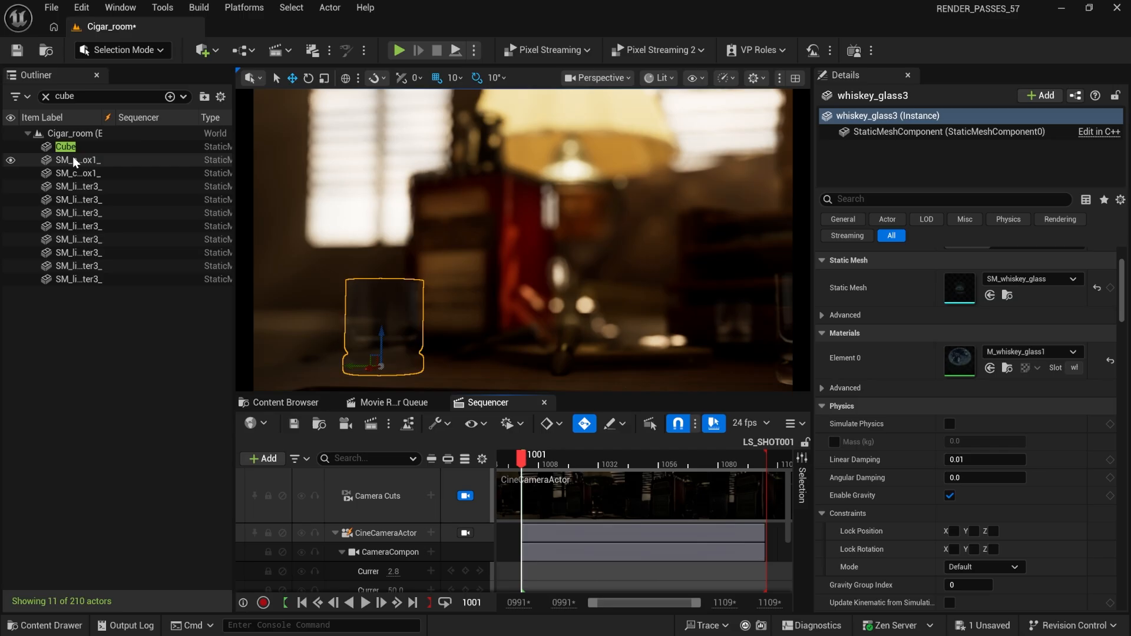
# Step: Find the DirectionalLight, set its Volumetric Scattering Intensity to 0, and preview the shot up to frame 1031
pyautogui.click(45, 96)
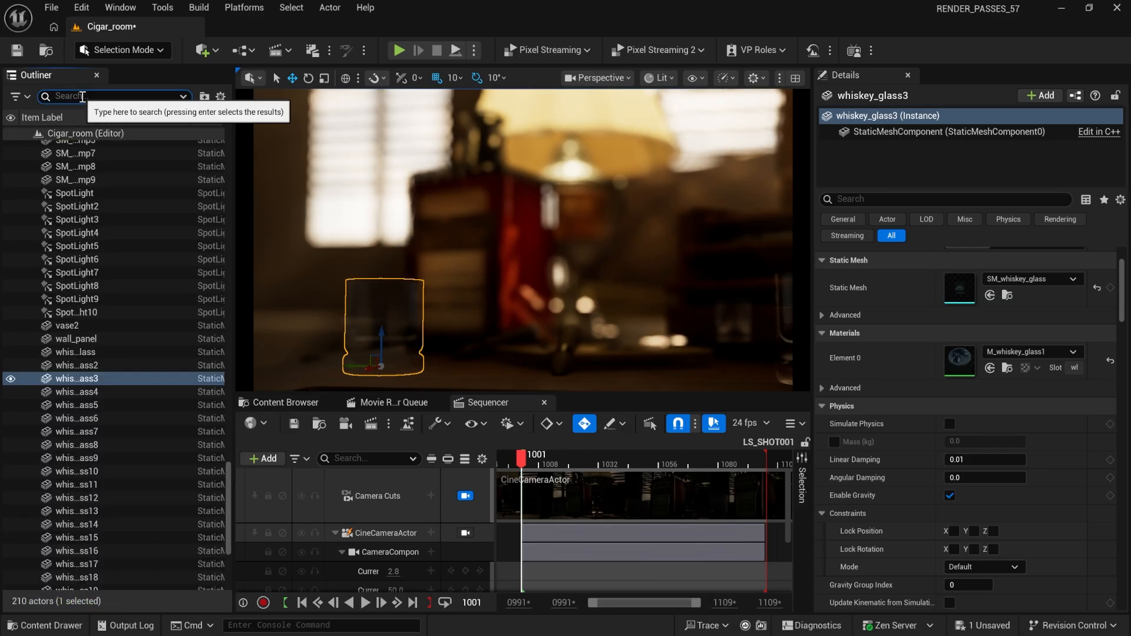
pyautogui.write('direc')
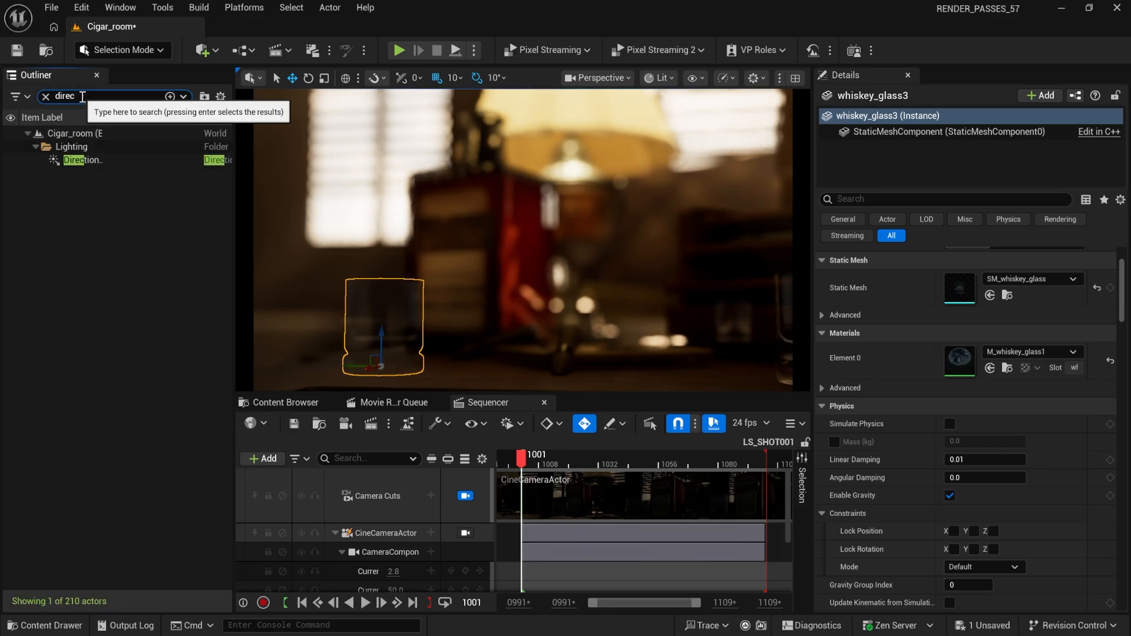
pyautogui.click(92, 161)
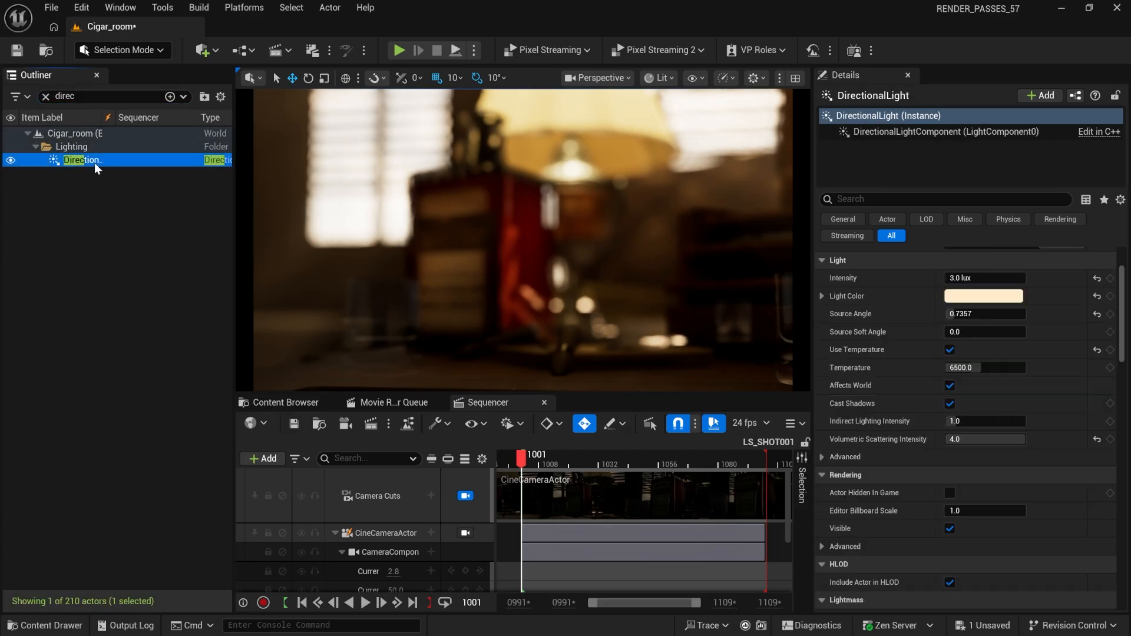
pyautogui.click(980, 440)
pyautogui.press('Return')
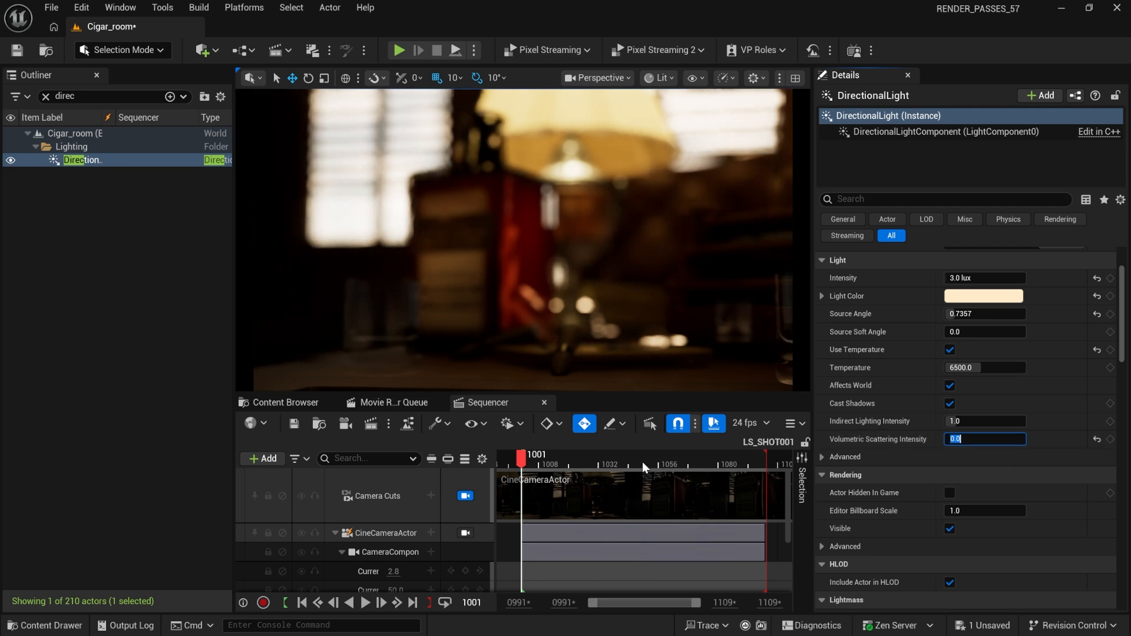
pyautogui.moveTo(533, 460); pyautogui.dragTo(595, 461)
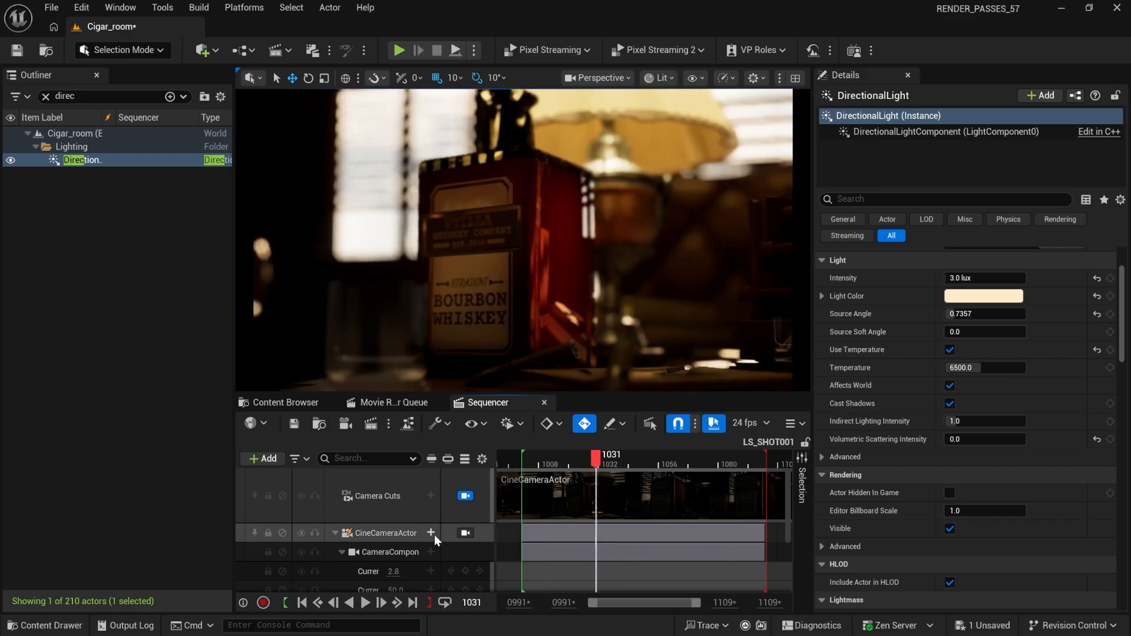
pyautogui.click(303, 604)
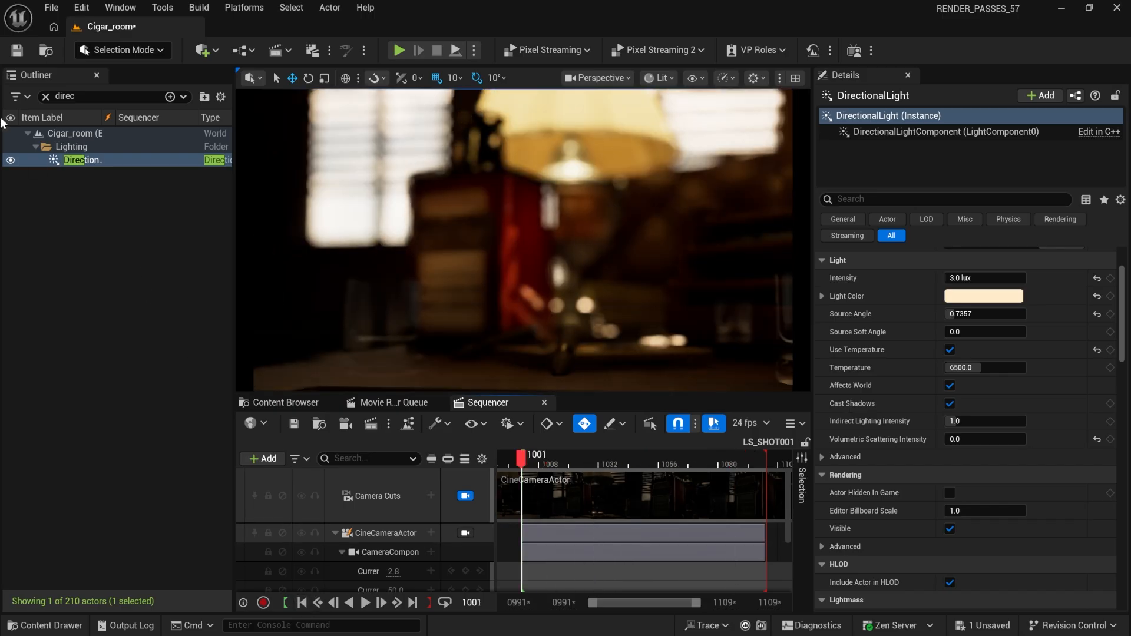
# Step: Clear the actor filter, select the foreground whiskey glass, and leave the shot camera view at frame 1003 to inspect the table
pyautogui.click(46, 97)
pyautogui.click(384, 328)
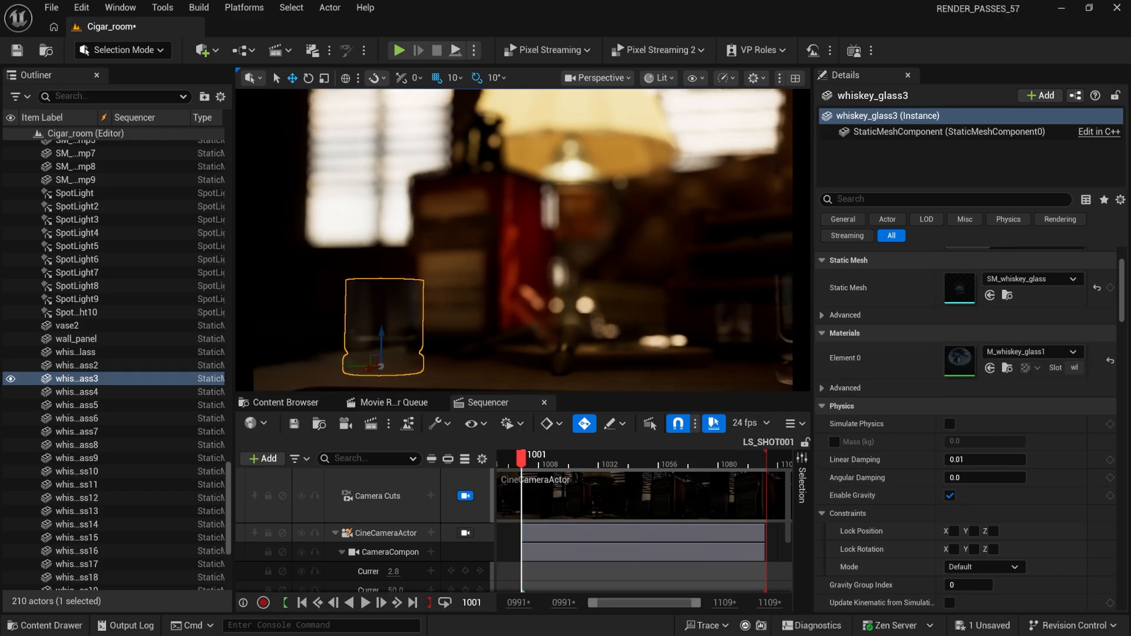
pyautogui.scroll(1, 966, 359)
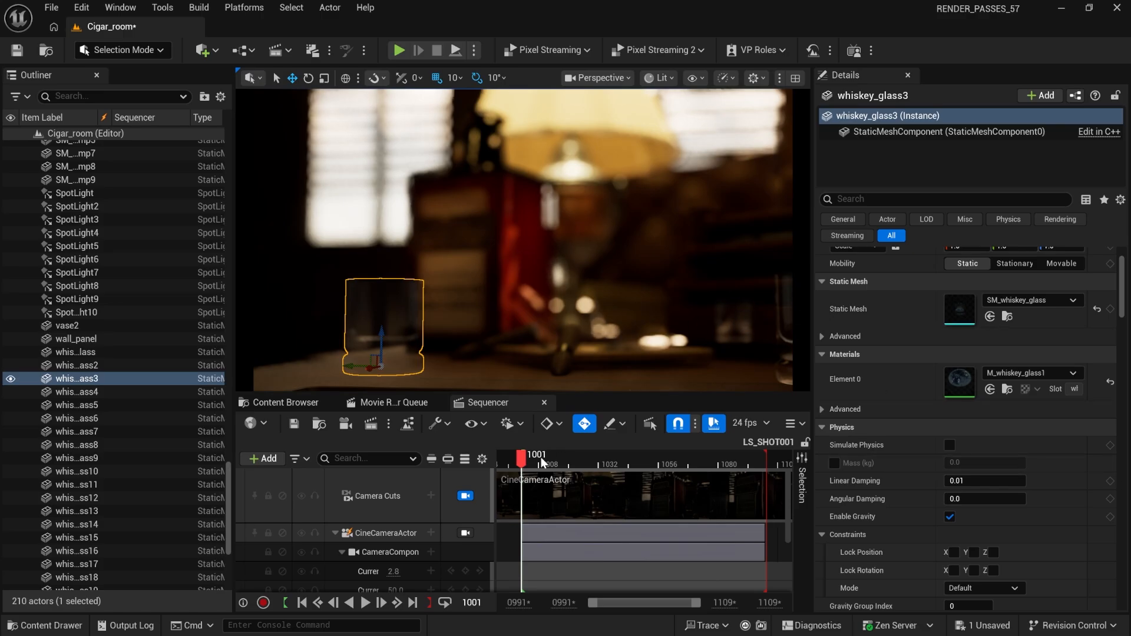
pyautogui.moveTo(541, 457)
pyautogui.mouseDown()
pyautogui.moveTo(576, 458)
pyautogui.moveTo(526, 457)
pyautogui.mouseUp()
pyautogui.click(466, 496)
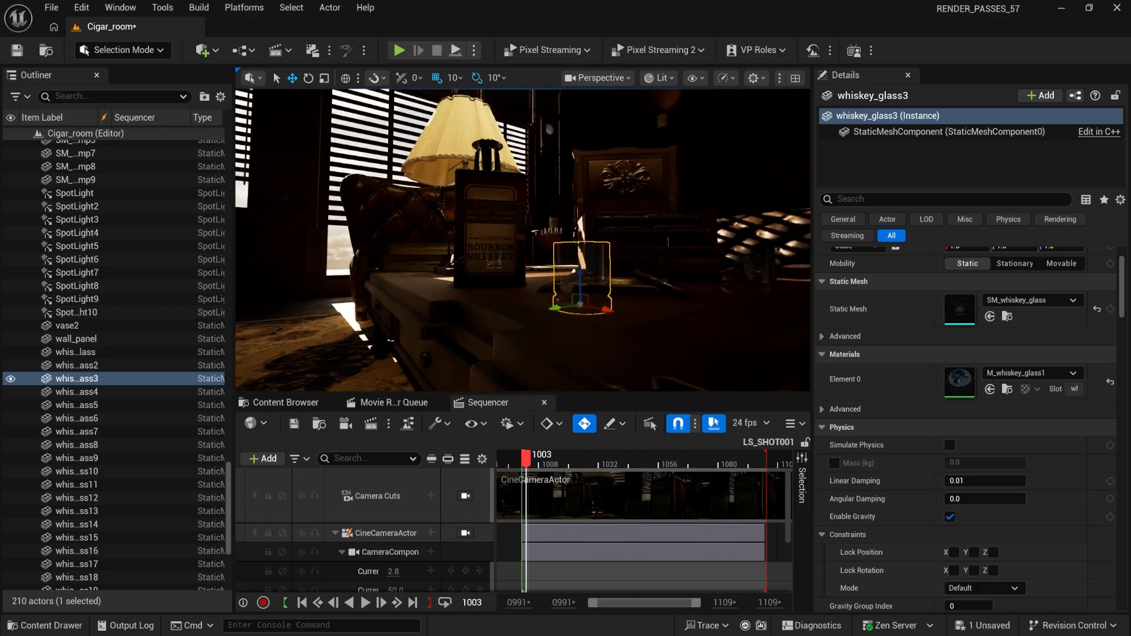
pyautogui.moveTo(523, 240); pyautogui.dragTo(760, 241, button='right')
pyautogui.moveTo(662, 308)
pyautogui.mouseDown(button='right')
pyautogui.moveTo(625, 308)
pyautogui.moveTo(695, 282)
pyautogui.moveTo(701, 297)
pyautogui.moveTo(662, 308)
pyautogui.mouseUp(button='right')
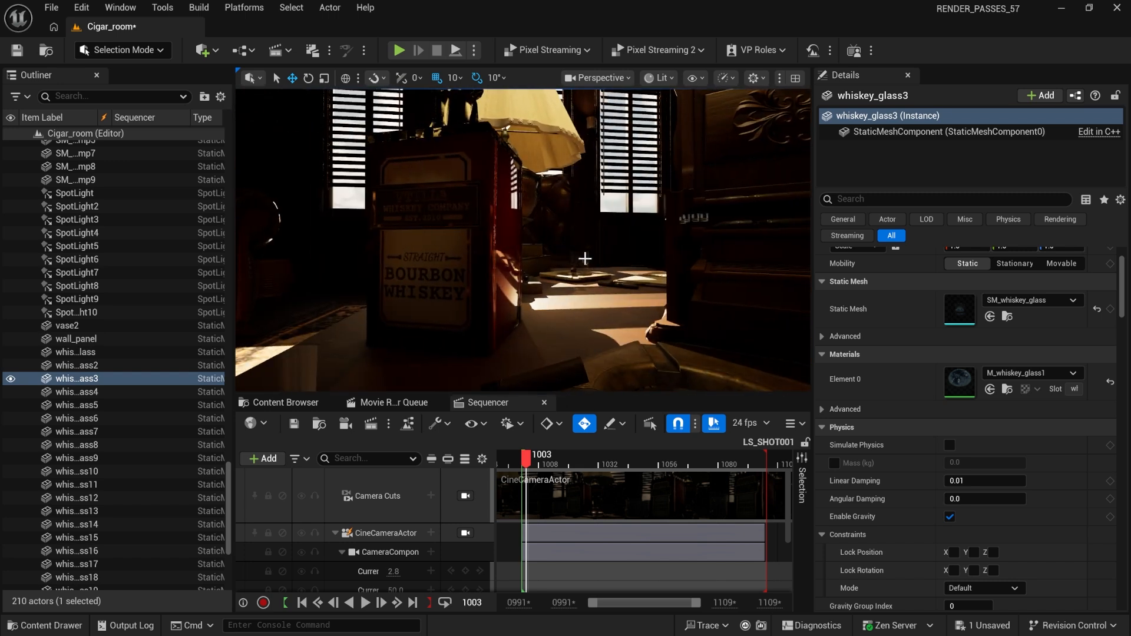
# Step: Select and frame the whiskey glass behind the bourbon box, inspect it in game view, and return to the shot camera
pyautogui.click(578, 257)
pyautogui.press('f')
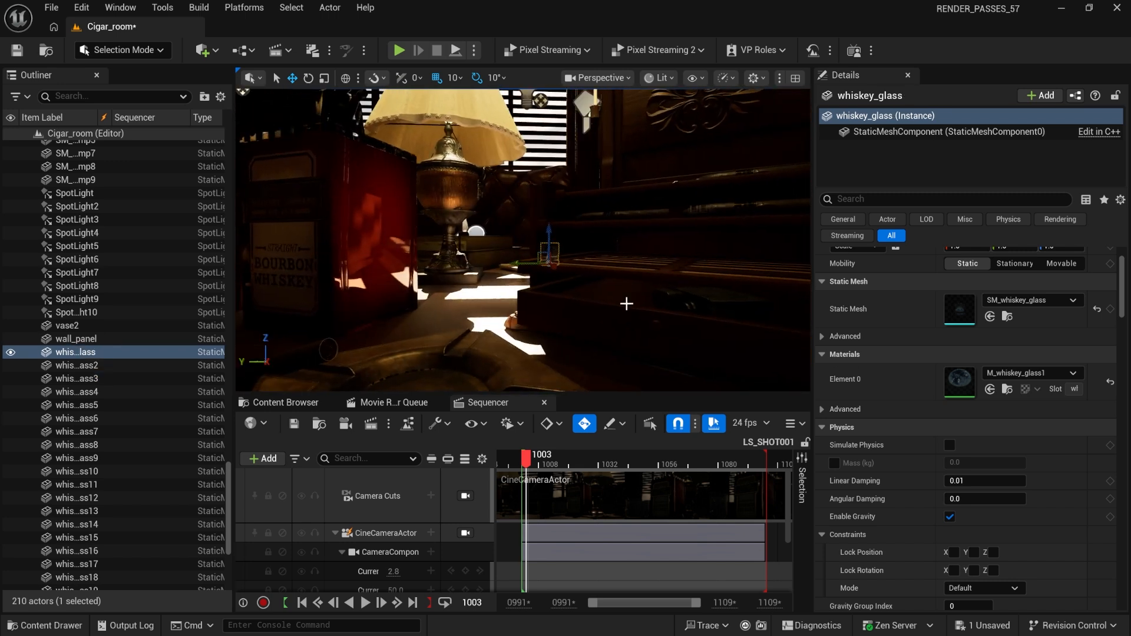
pyautogui.press('g')
pyautogui.moveTo(626, 302); pyautogui.dragTo(595, 298, button='right')
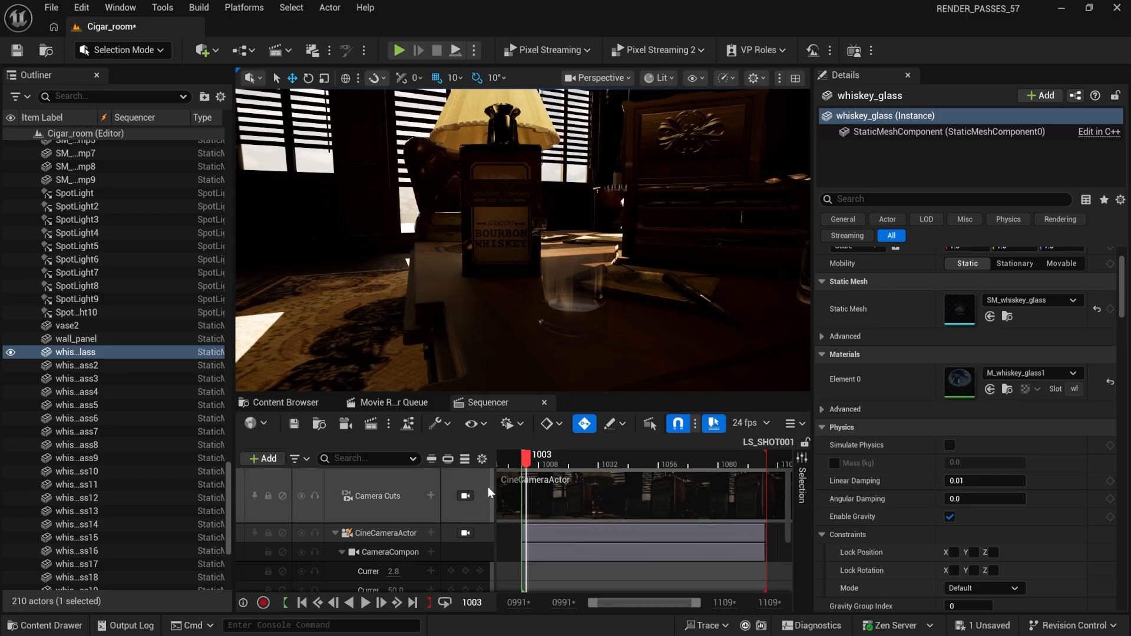
pyautogui.click(466, 496)
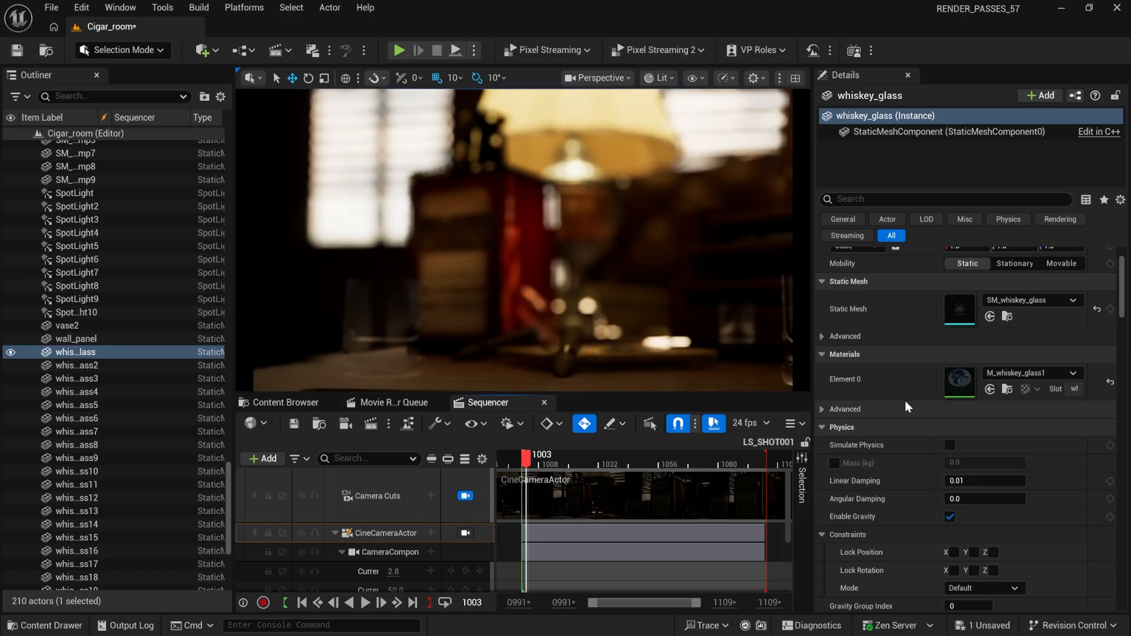
# Step: Open the glass's M_whiskey_glass1 material, turn off Disable Depth Test, and save it
pyautogui.doubleClick(968, 383)
pyautogui.click(714, 351)
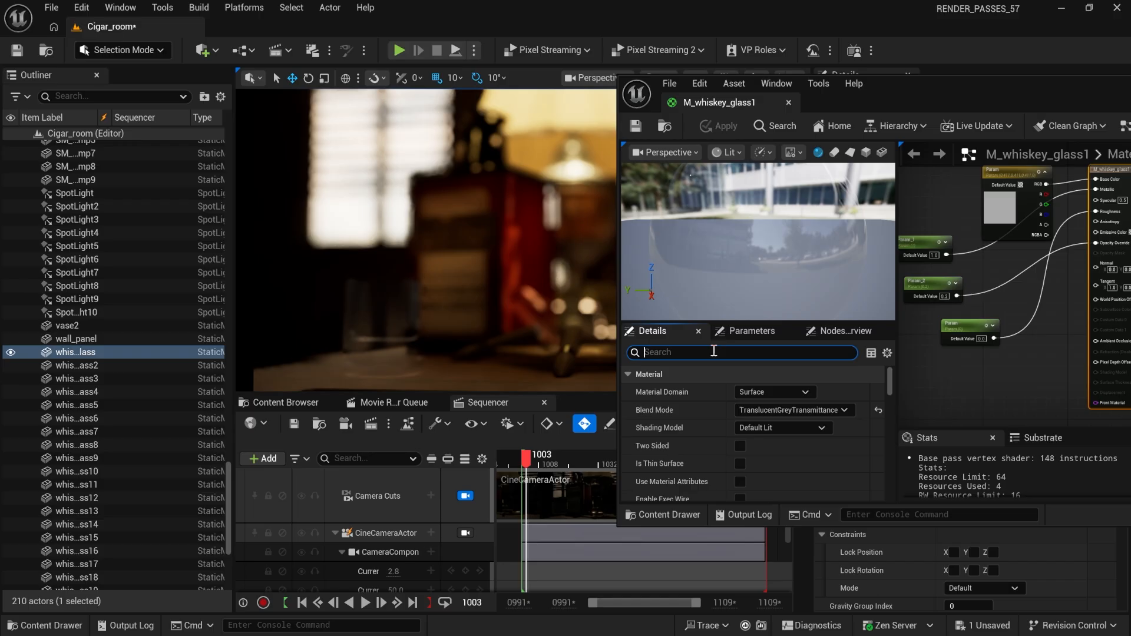
pyautogui.write('dep')
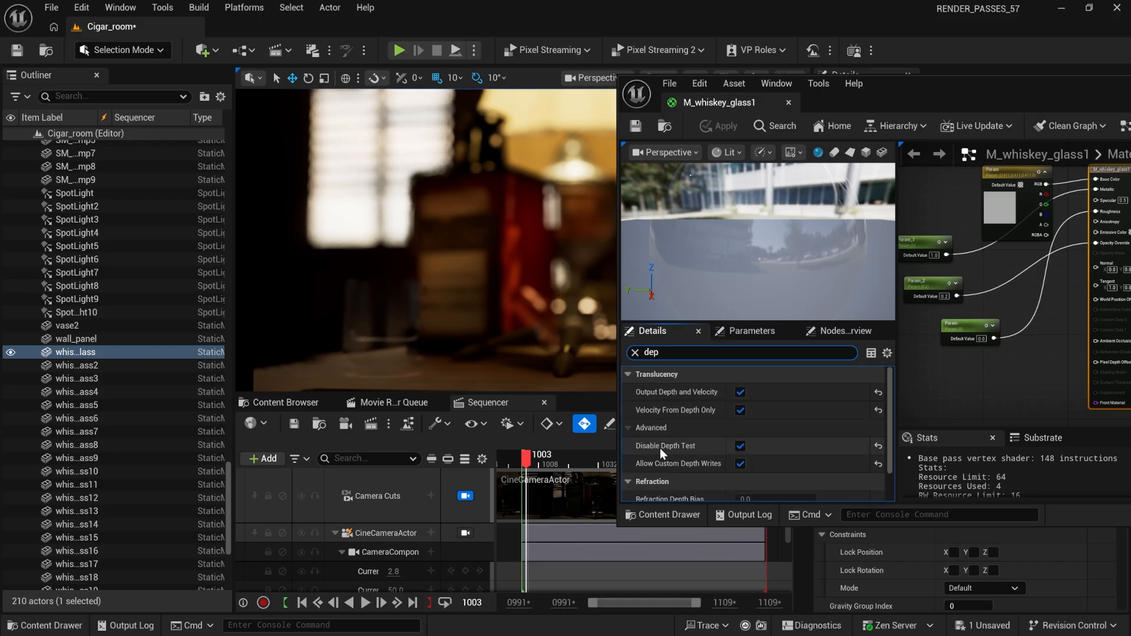
pyautogui.click(744, 446)
pyautogui.click(744, 447)
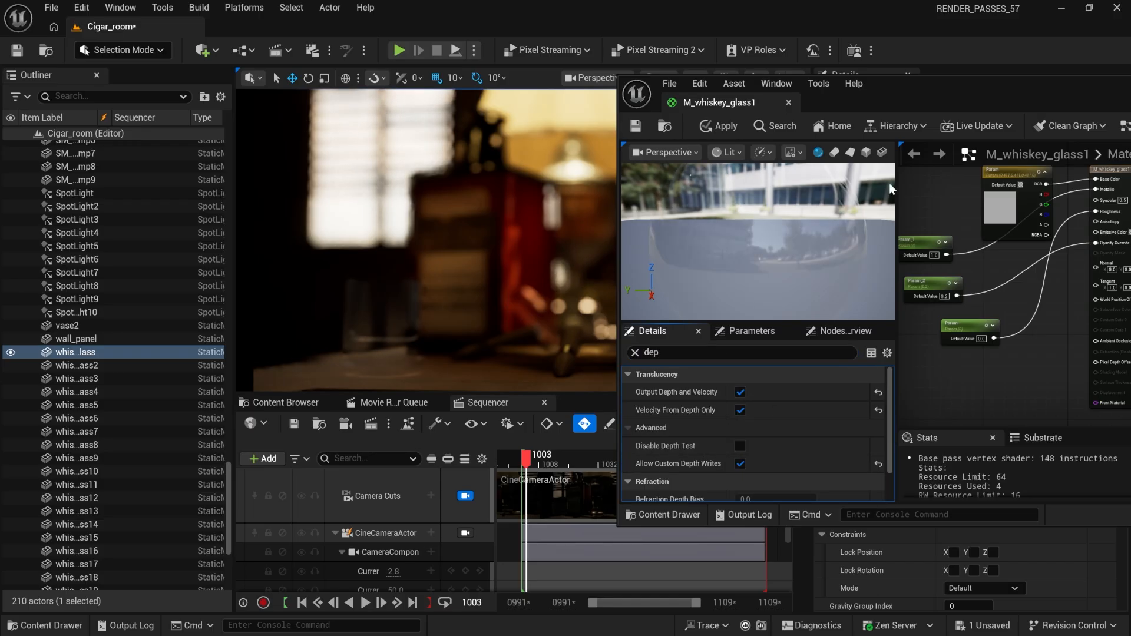
pyautogui.moveTo(934, 86); pyautogui.dragTo(951, 394)
pyautogui.click(661, 439)
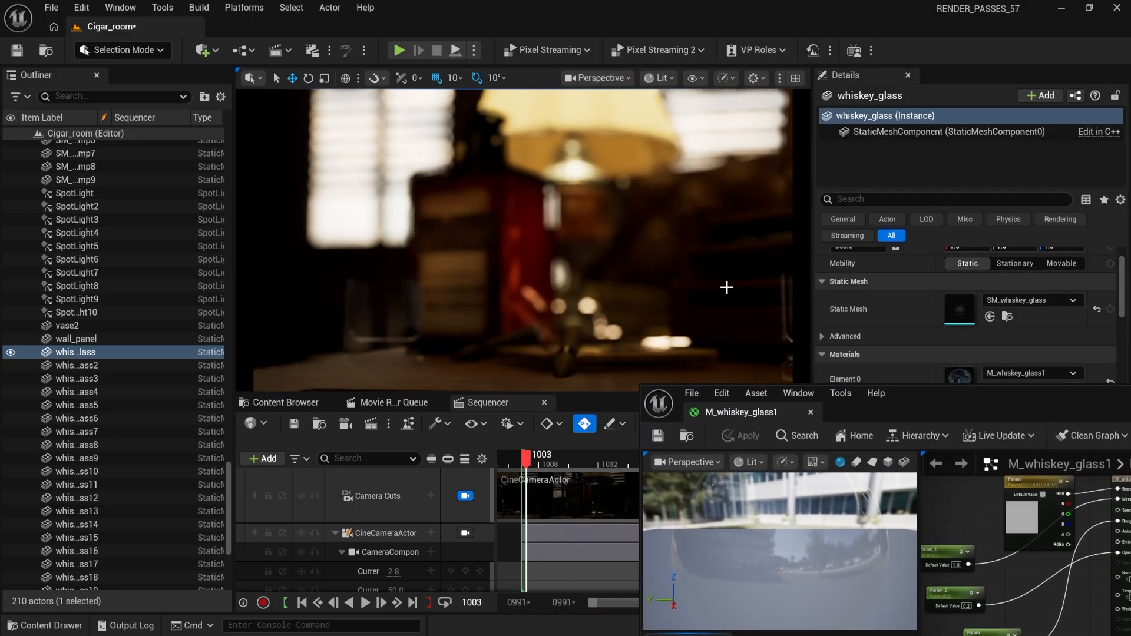
# Step: Close the M_whiskey_glass1 material and scrub the shot to frame 1045 to check the glass
pyautogui.doubleClick(916, 401)
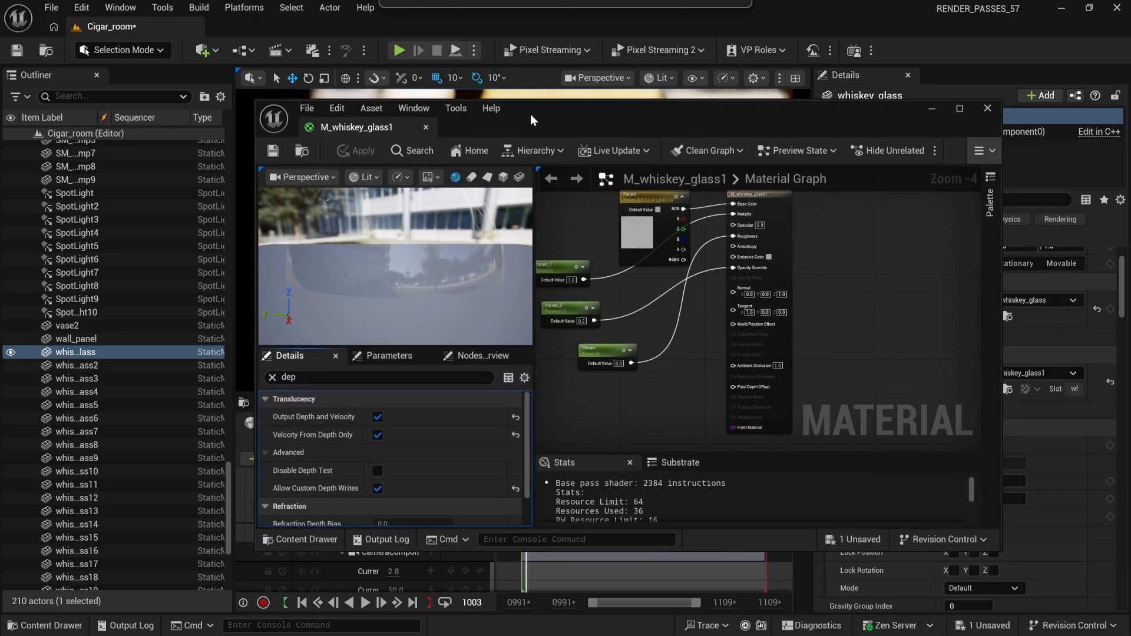
pyautogui.click(978, 109)
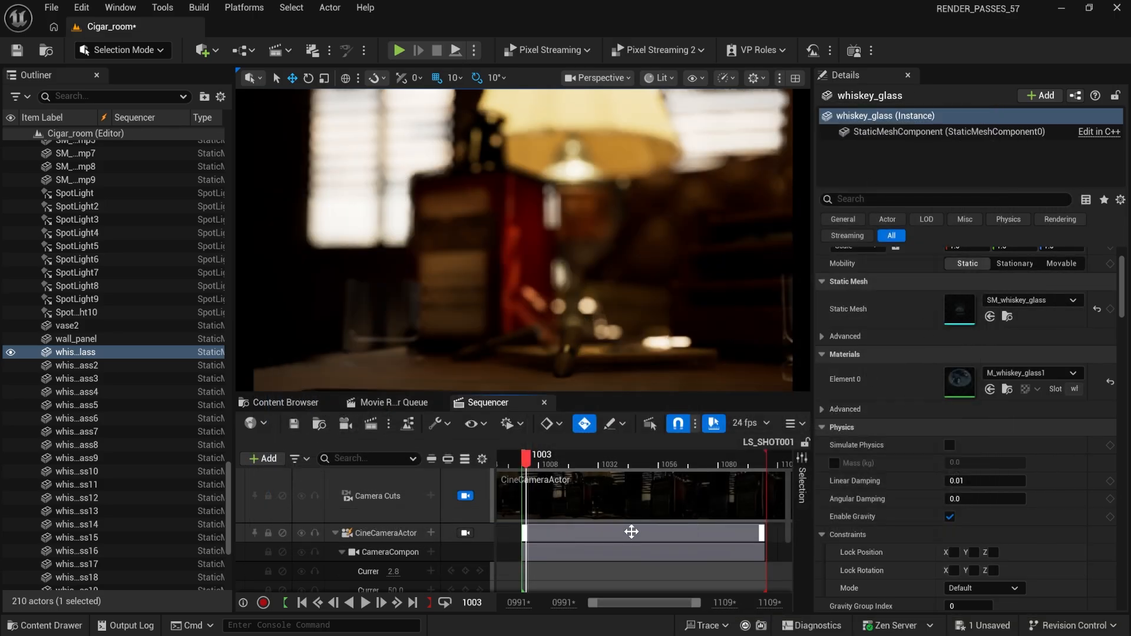
pyautogui.moveTo(526, 458); pyautogui.dragTo(625, 464)
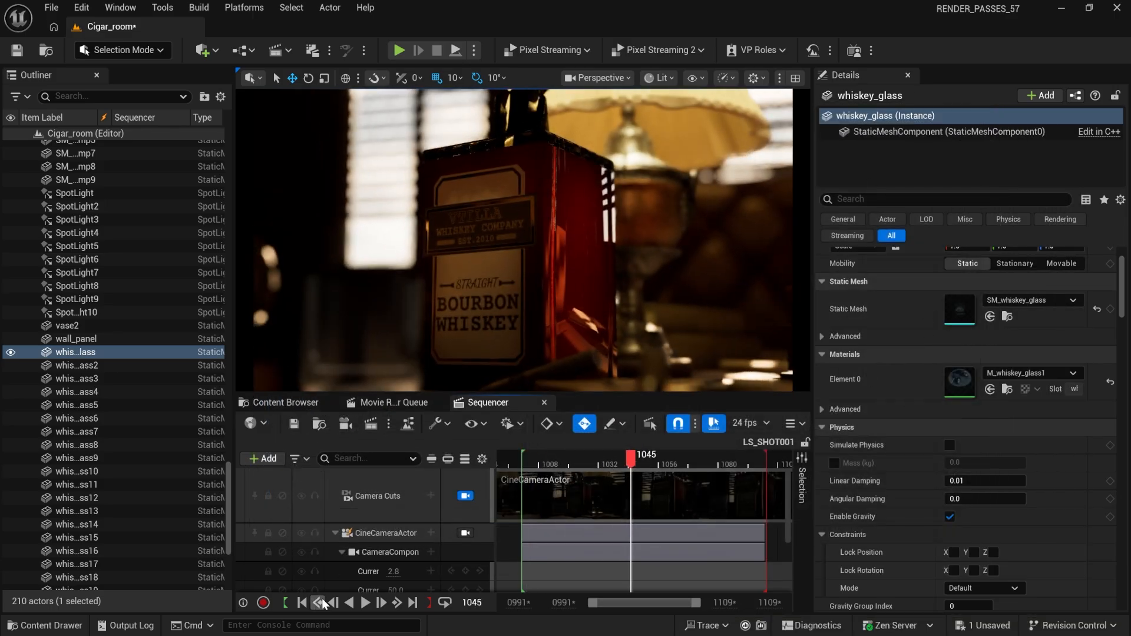
# Step: Return the shot to frame 1001 and select the foreground whiskey glass to check it in the camera view
pyautogui.click(303, 602)
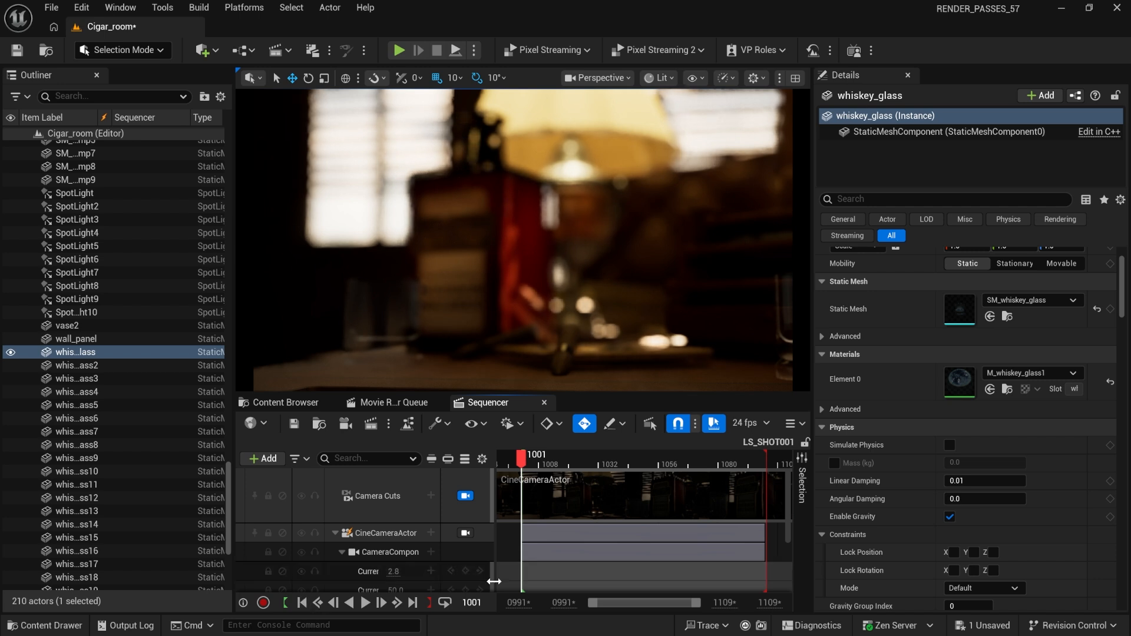
pyautogui.click(396, 336)
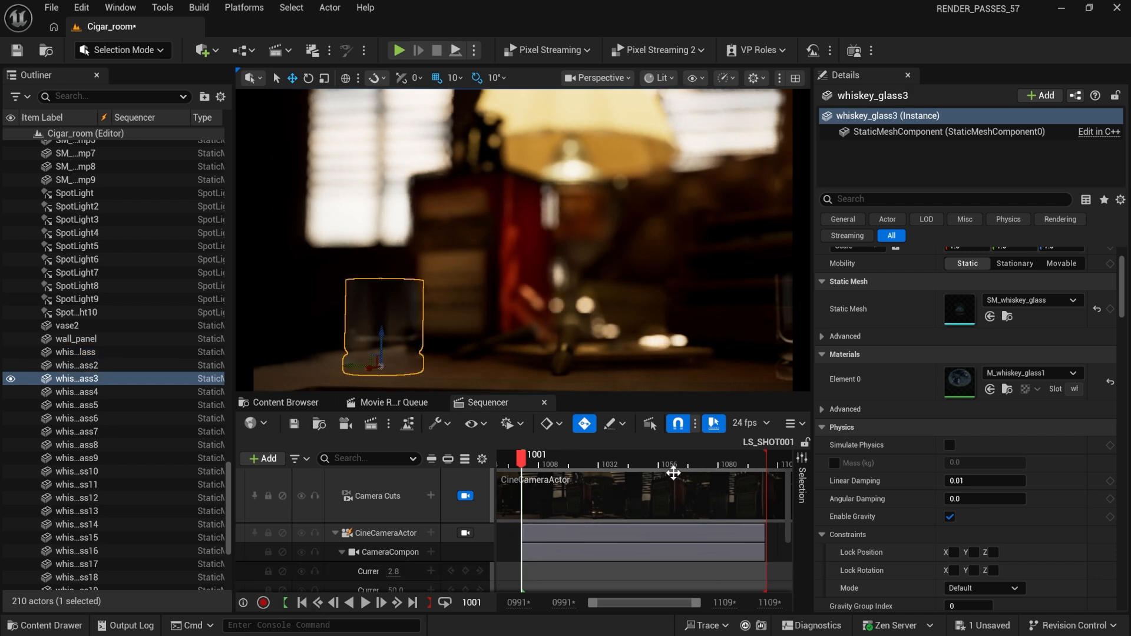
# Step: Open the LS_SHOT001 render job's configuration, add a 16-bit .exr sequence export, and remove the .jpg sequence export
pyautogui.click(369, 427)
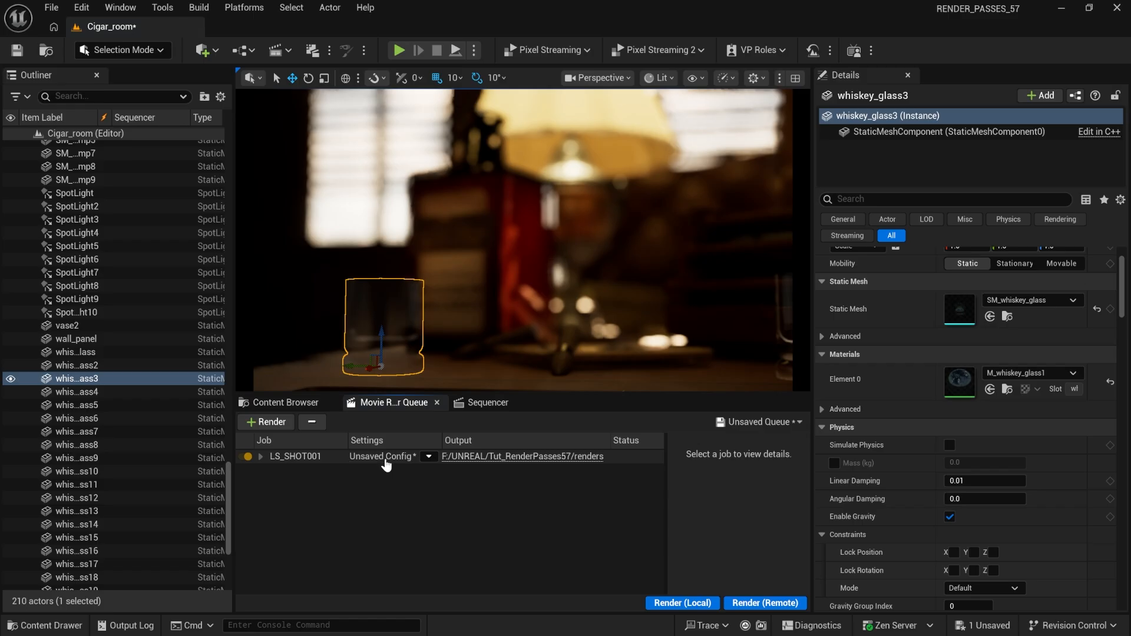
pyautogui.click(384, 459)
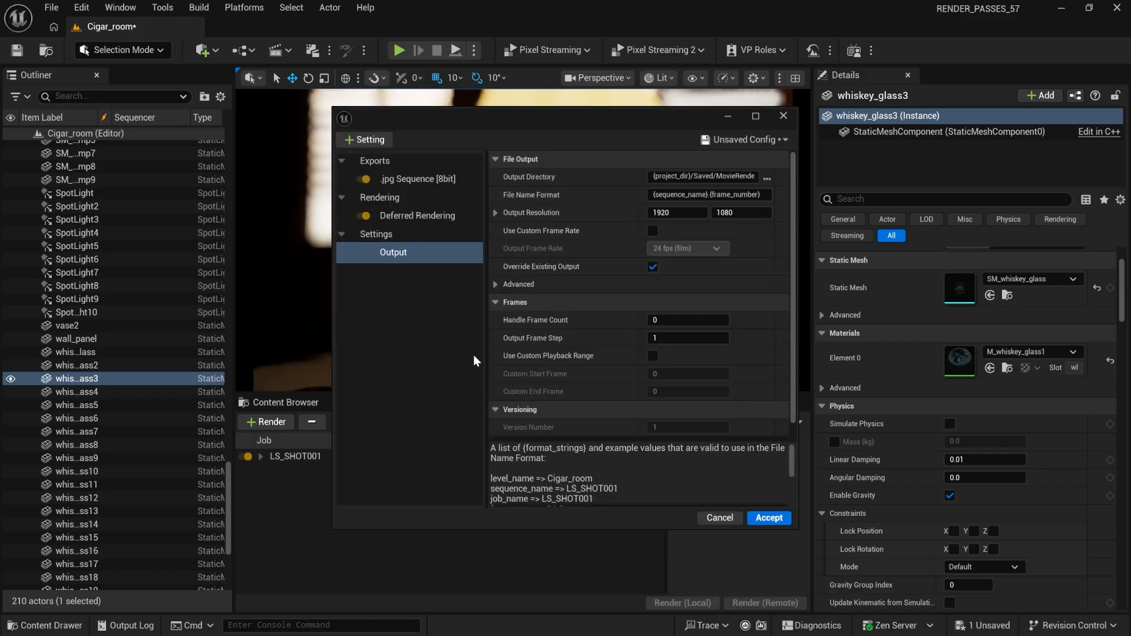
pyautogui.click(375, 138)
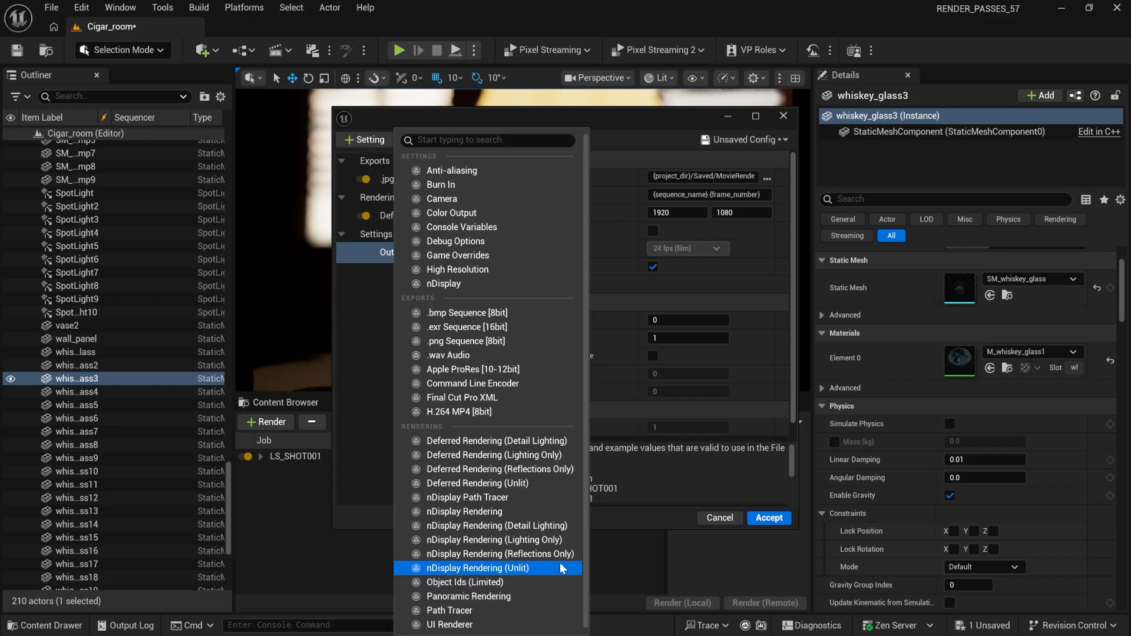
pyautogui.click(503, 327)
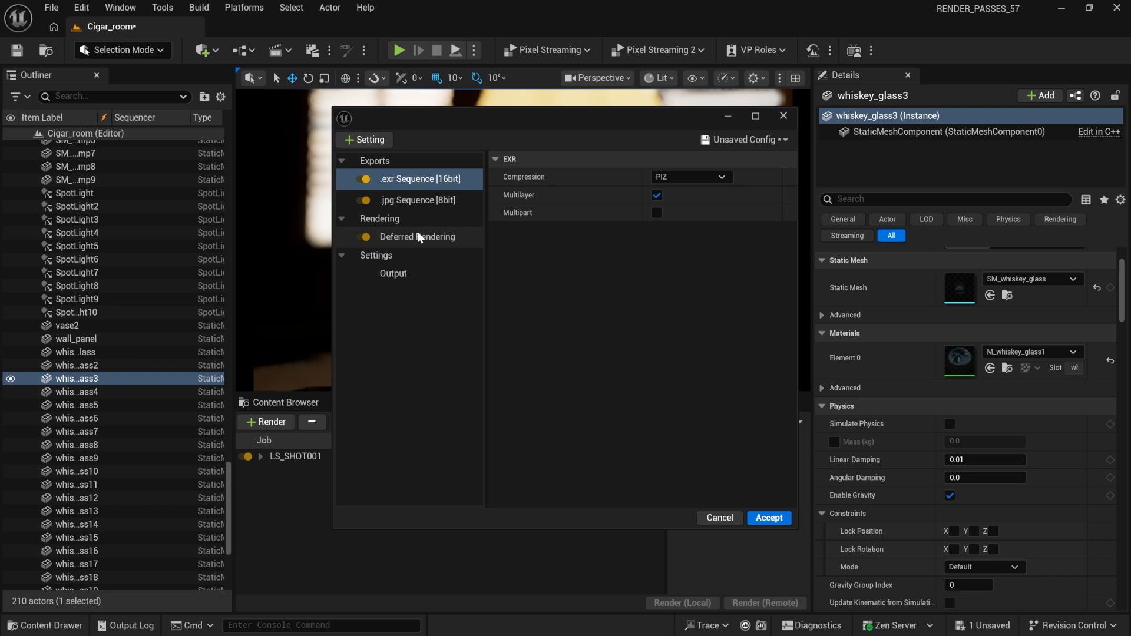
pyautogui.click(413, 199)
pyautogui.press('Delete')
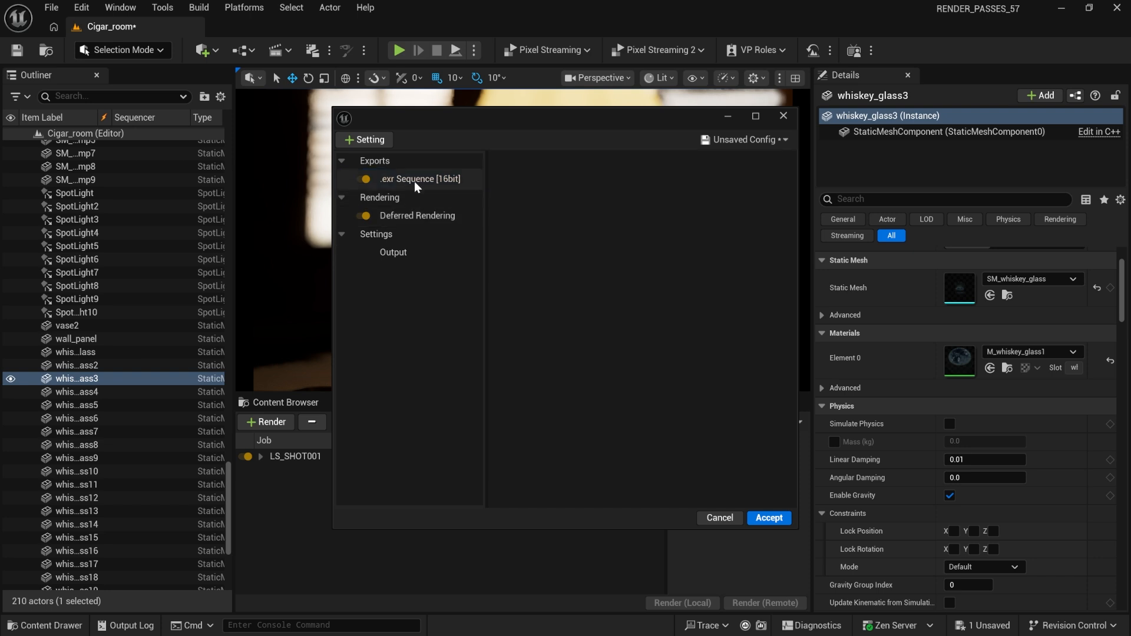
# Step: Review the compression options for the .exr sequence export and choose PIZ
pyautogui.click(415, 180)
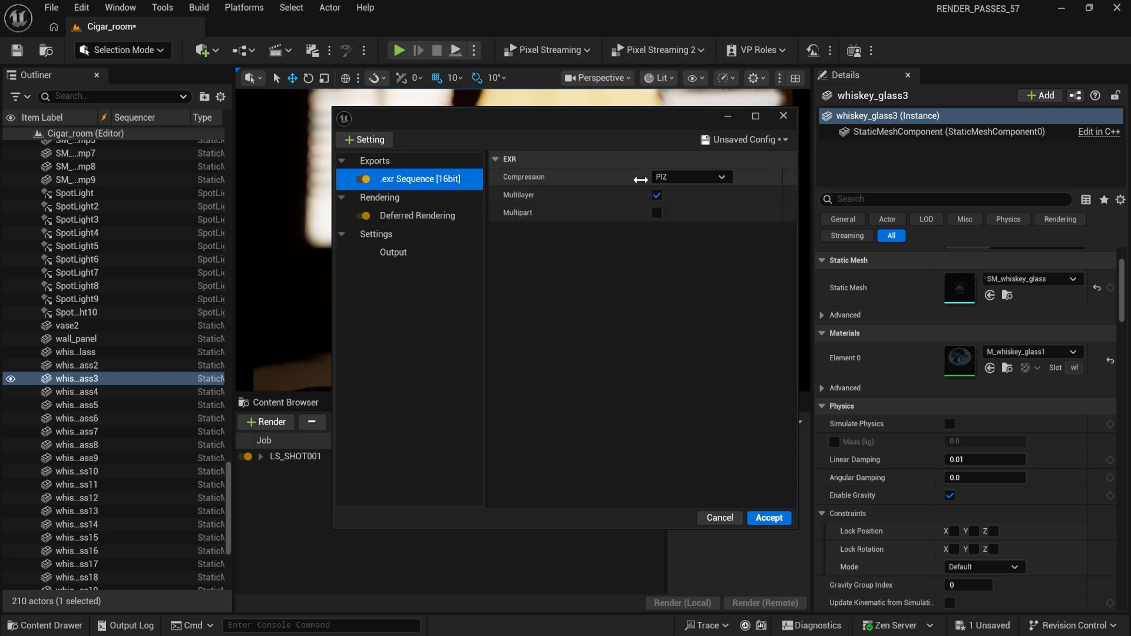
pyautogui.click(671, 176)
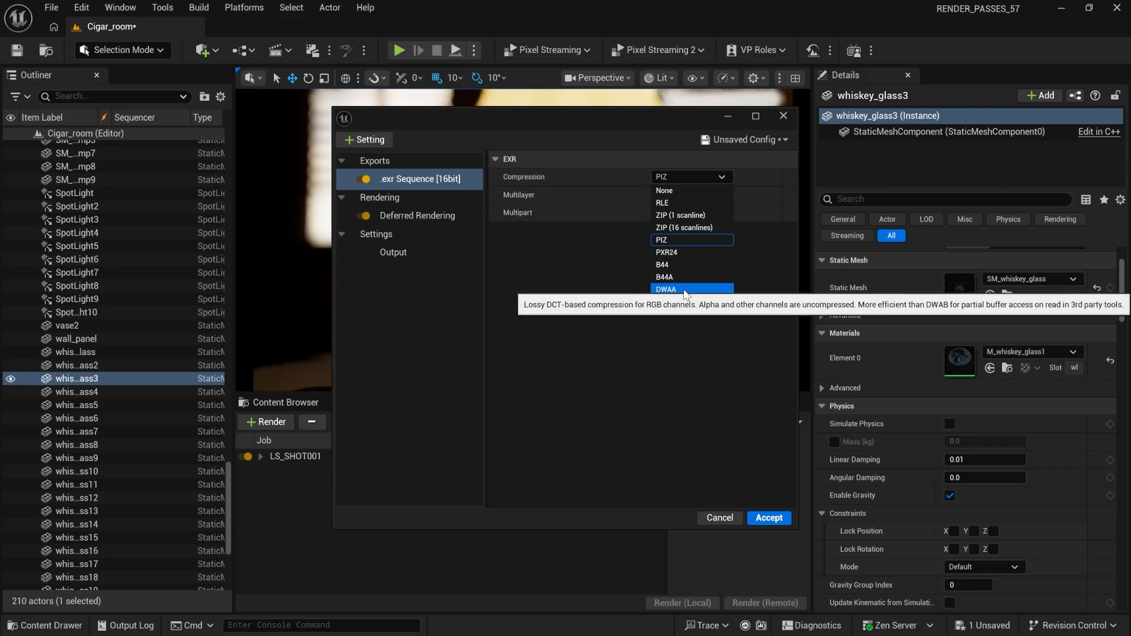
pyautogui.click(678, 241)
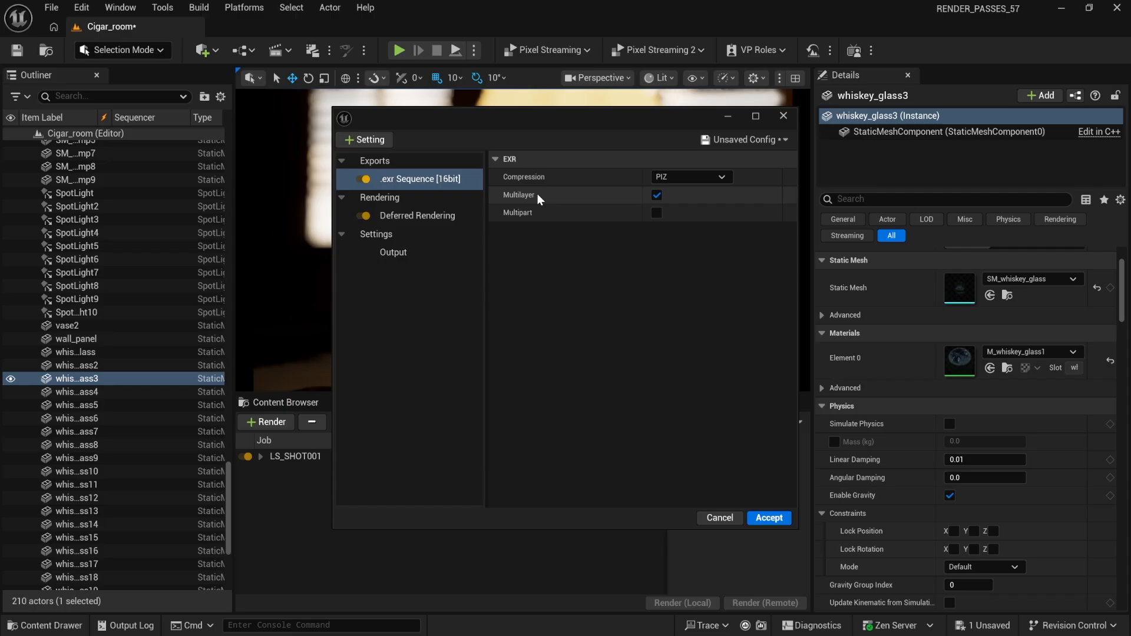
# Step: Turn on Disable Multisample Effects in the Deferred Rendering settings
pyautogui.click(437, 216)
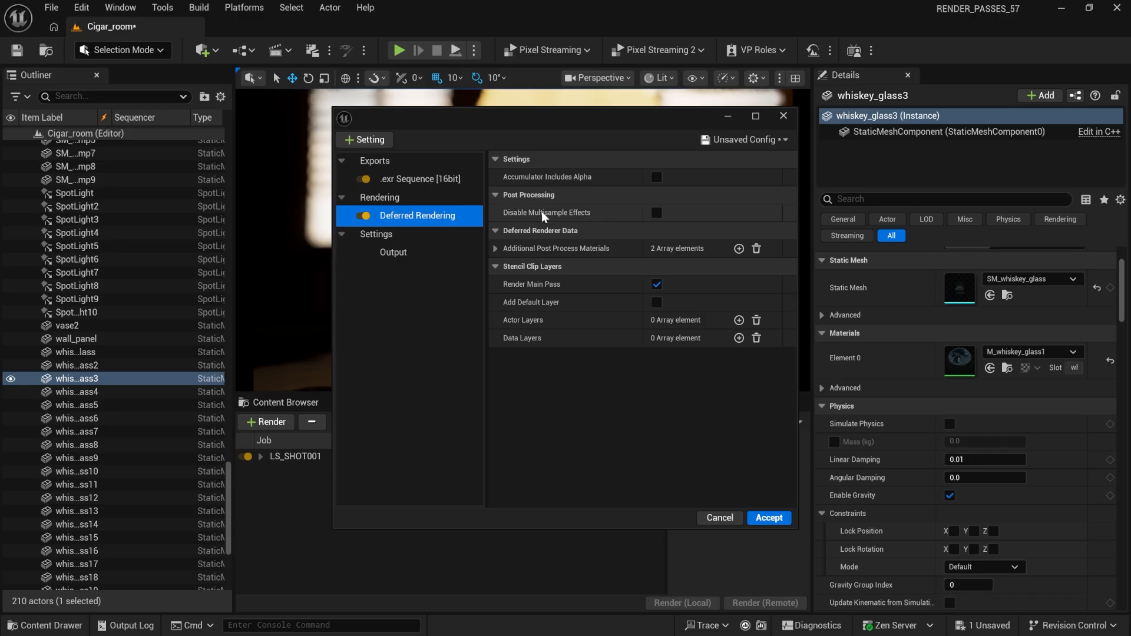
pyautogui.moveTo(542, 215)
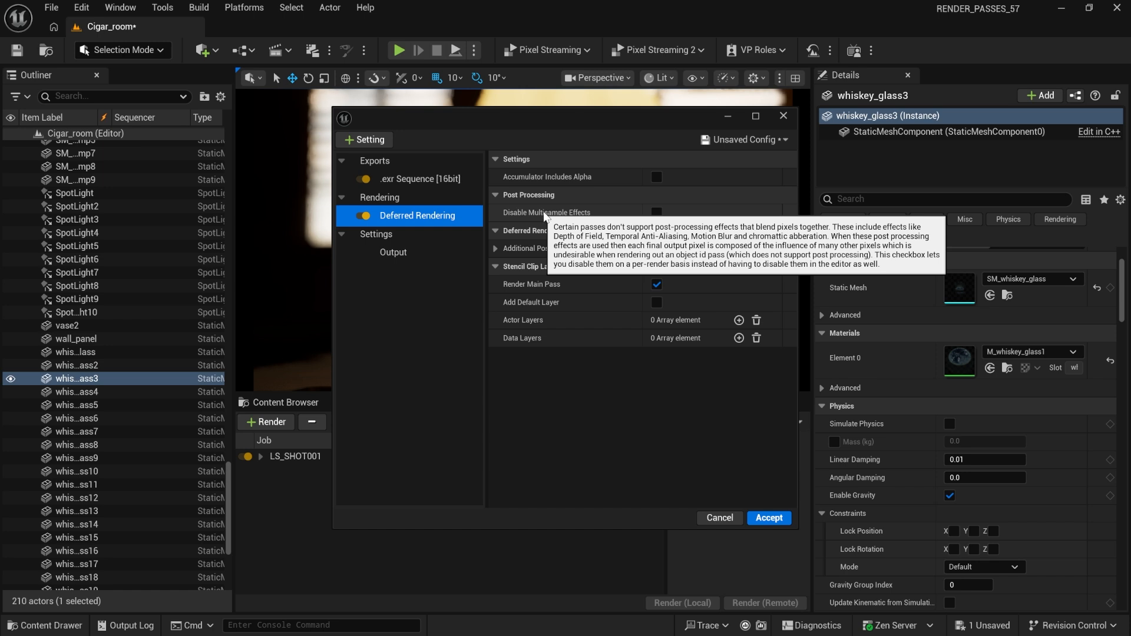
pyautogui.click(656, 211)
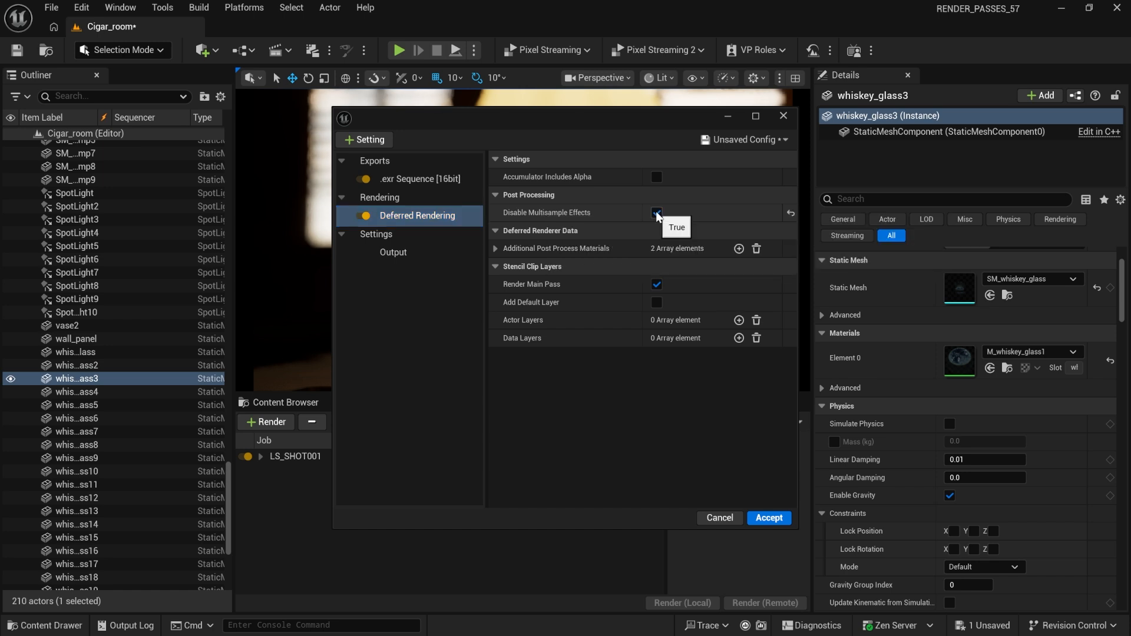
# Step: Expand the additional post process materials, name the first one Depth, and enable it
pyautogui.click(495, 248)
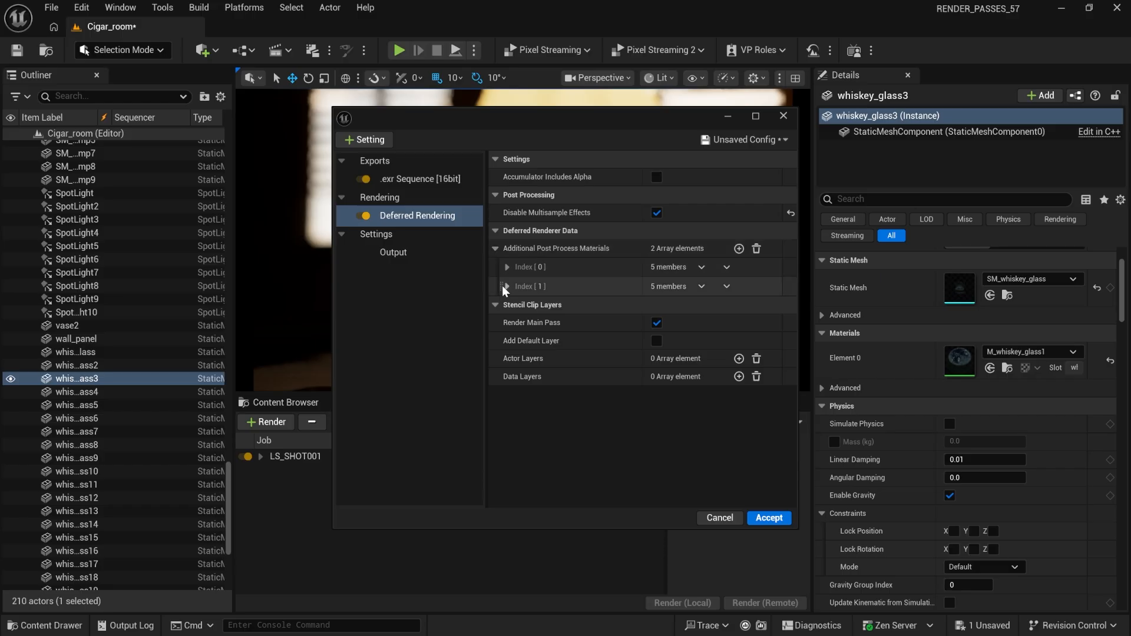
pyautogui.click(505, 287)
pyautogui.click(507, 267)
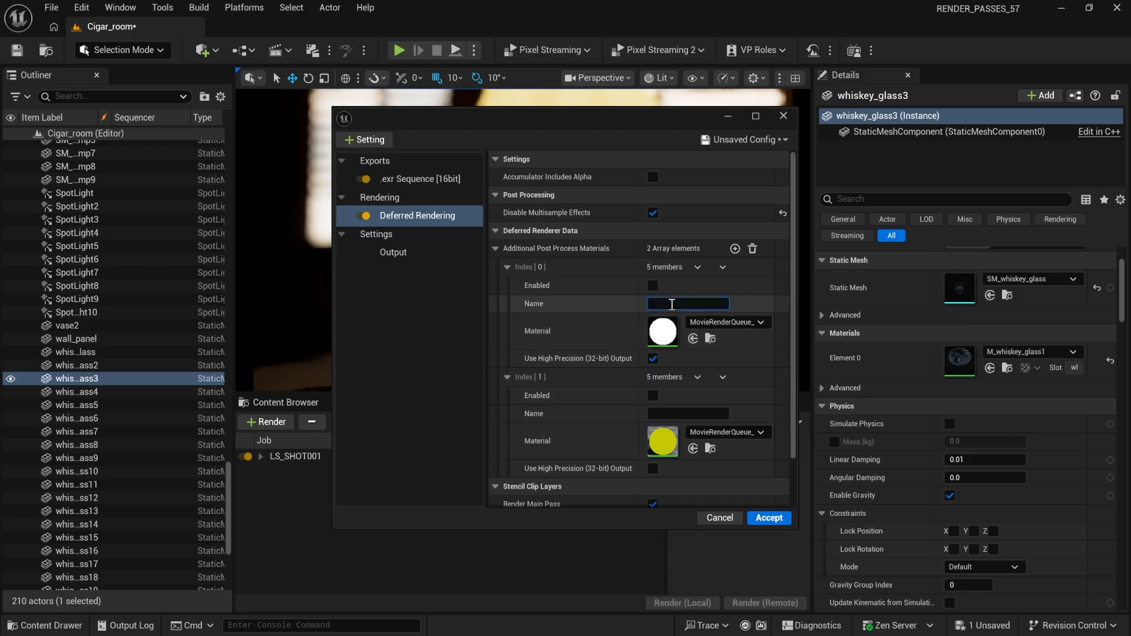
pyautogui.write('Depth')
pyautogui.click(654, 287)
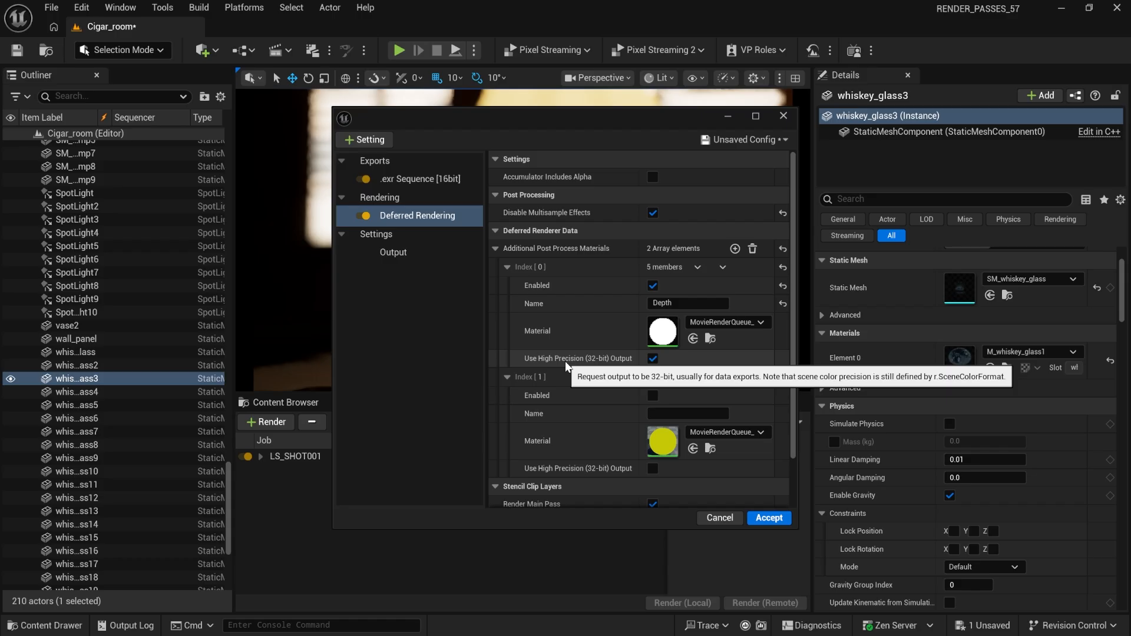
# Step: Look up the r.SceneColorFormat console variable's description and current value, clear the console entry, and return to the Deferred Rendering settings
pyautogui.click(371, 624)
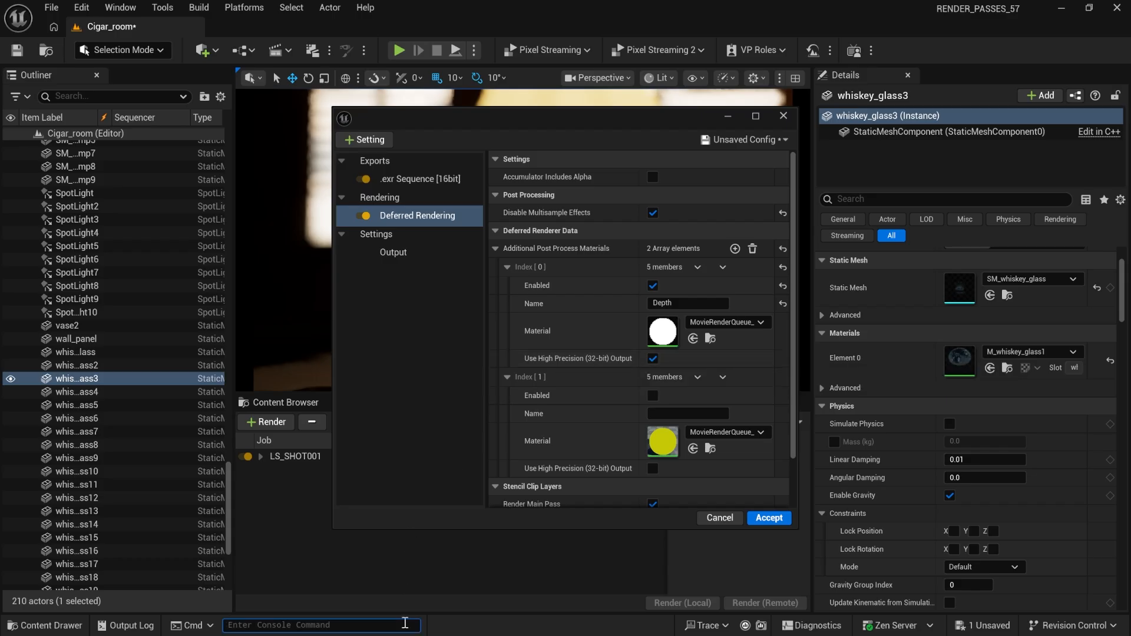
pyautogui.write('r.scenel')
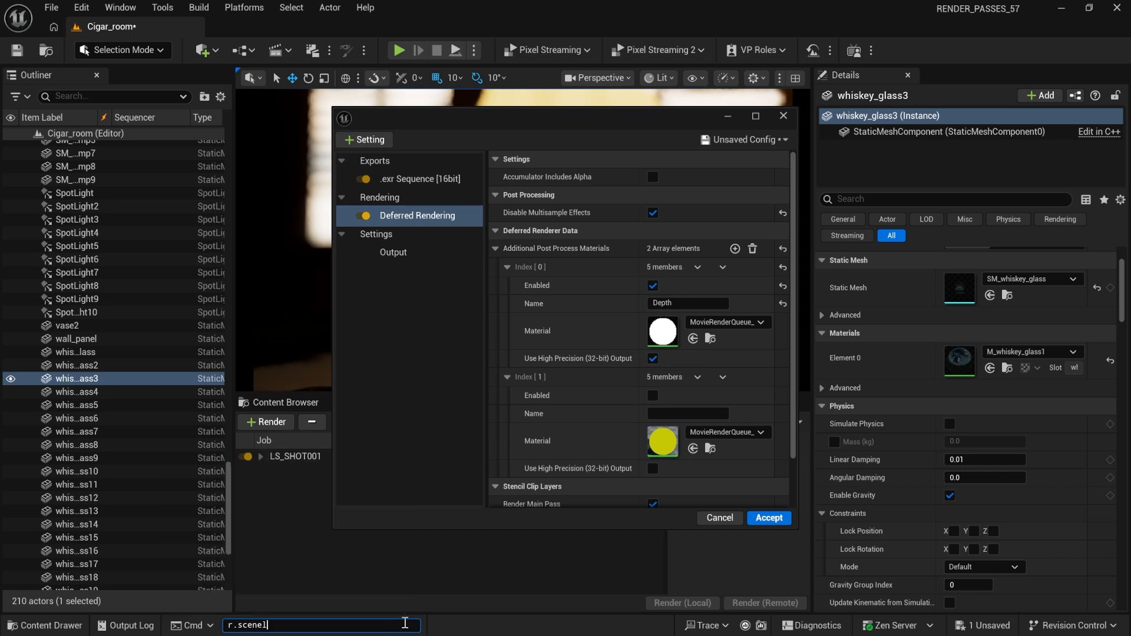
pyautogui.press('BackSpace')
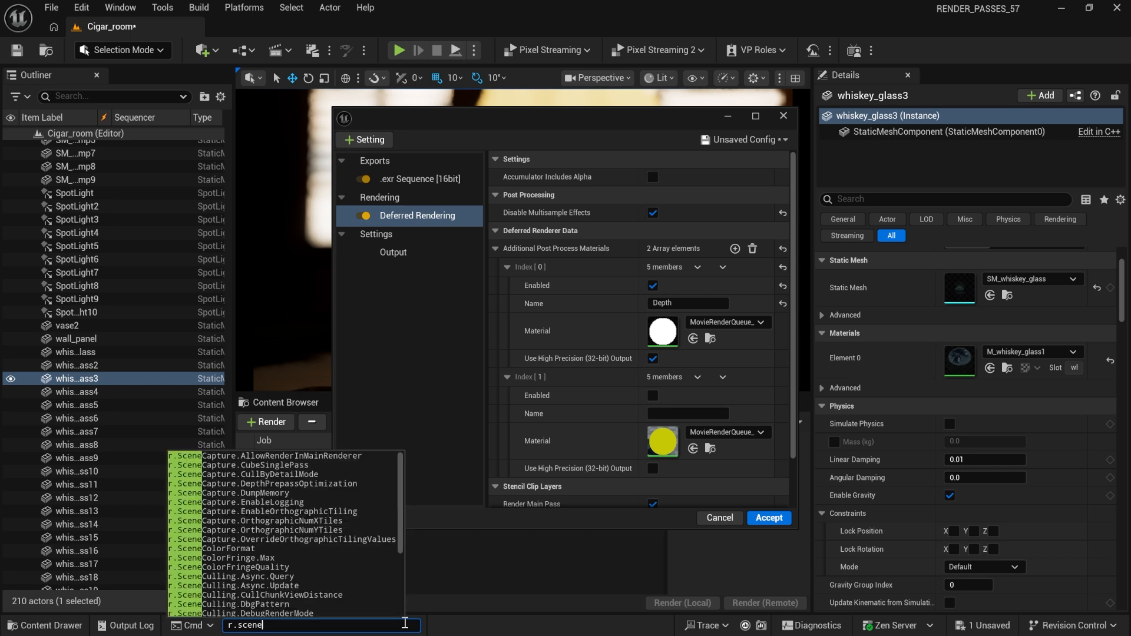
pyautogui.write('colo')
pyautogui.press('Down')
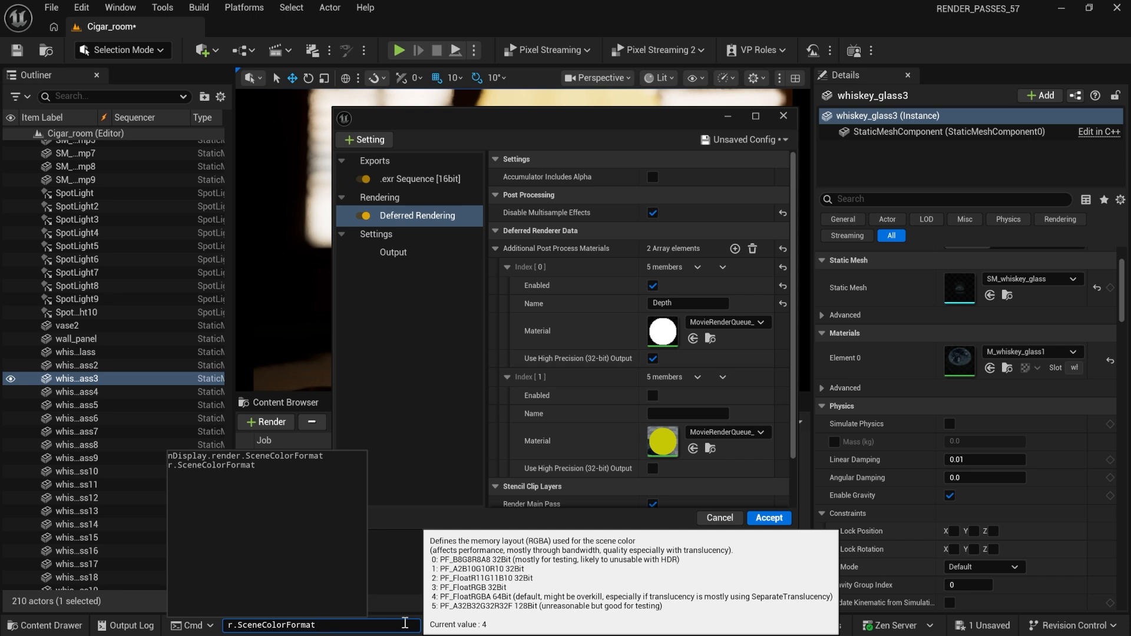
pyautogui.moveTo(405, 622); pyautogui.dragTo(167, 620)
pyautogui.press('BackSpace')
pyautogui.click(436, 363)
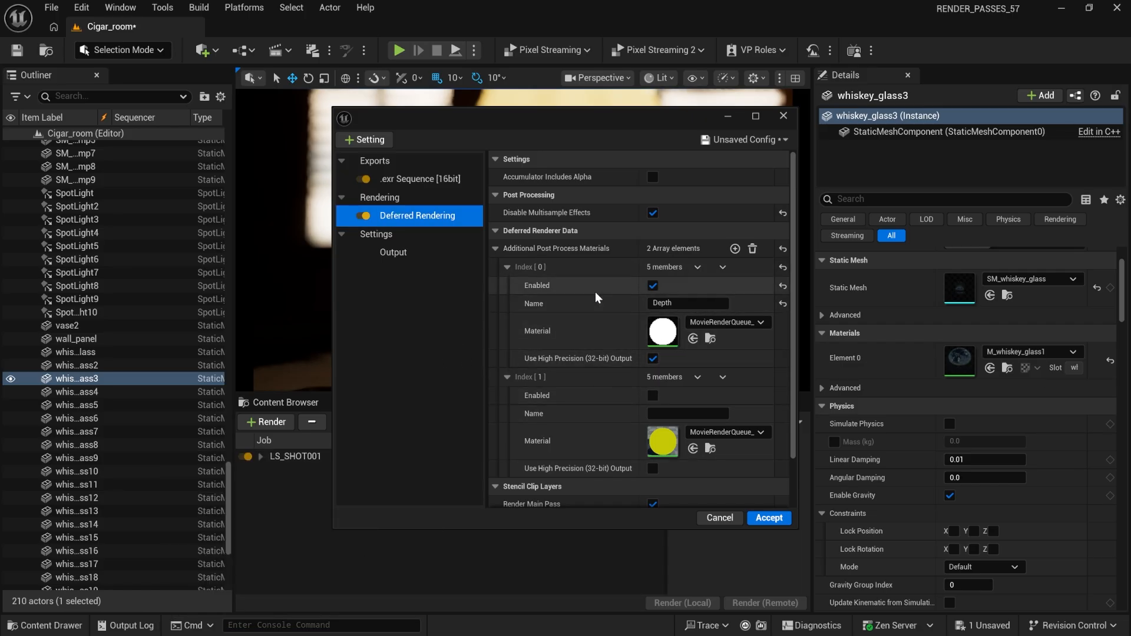
# Step: Add a Color Output setting to the render configuration with OCIO_studio as its configuration source
pyautogui.click(369, 139)
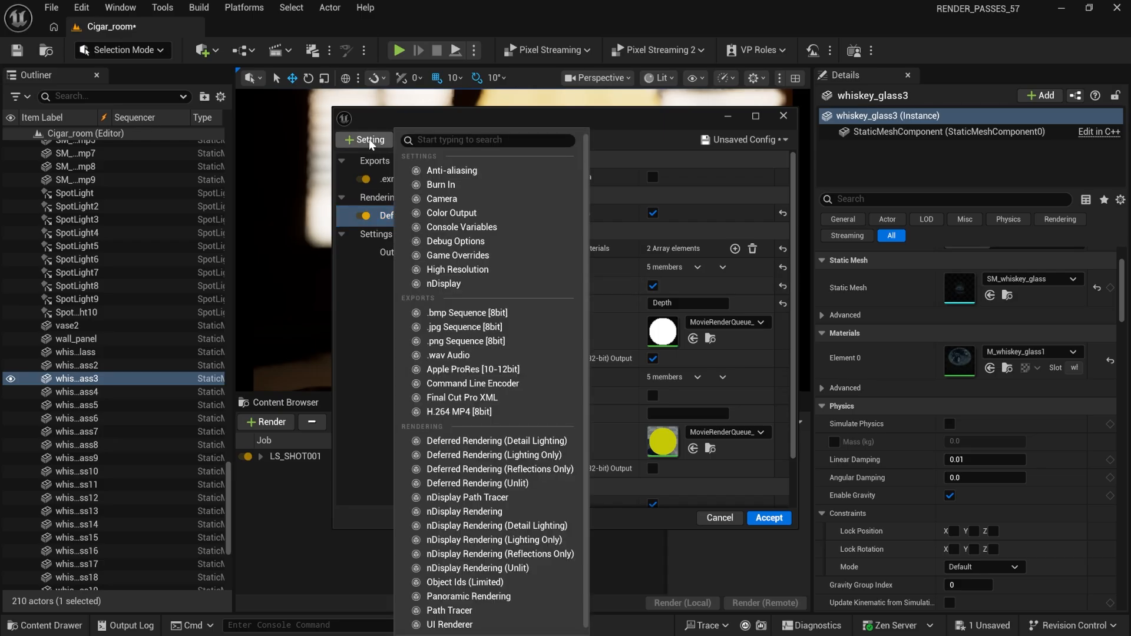
pyautogui.click(467, 212)
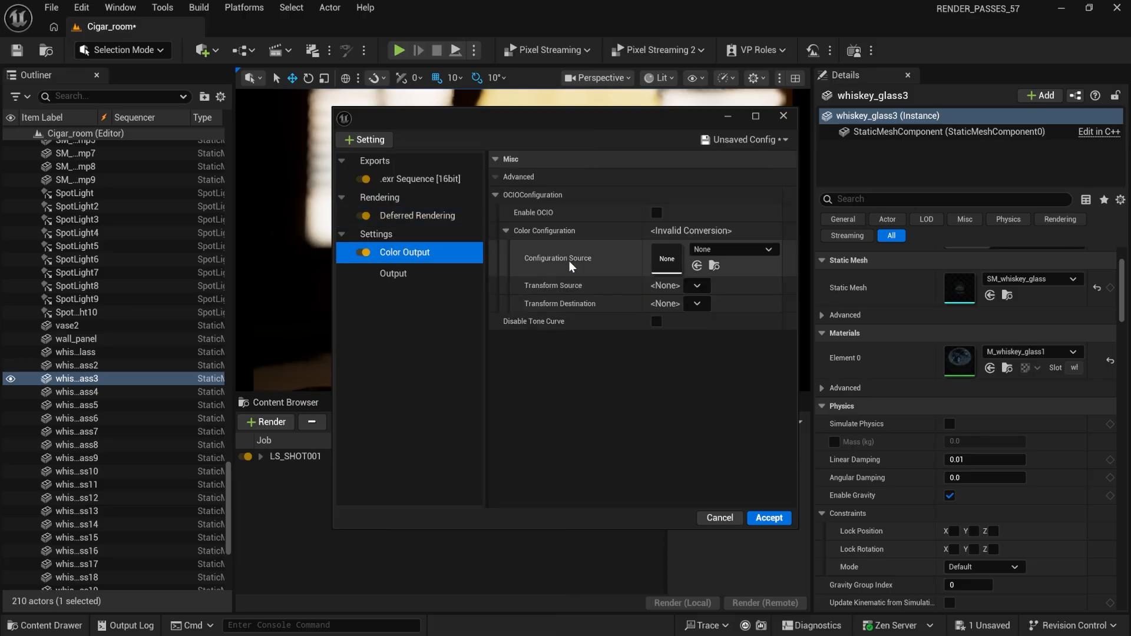
pyautogui.click(729, 250)
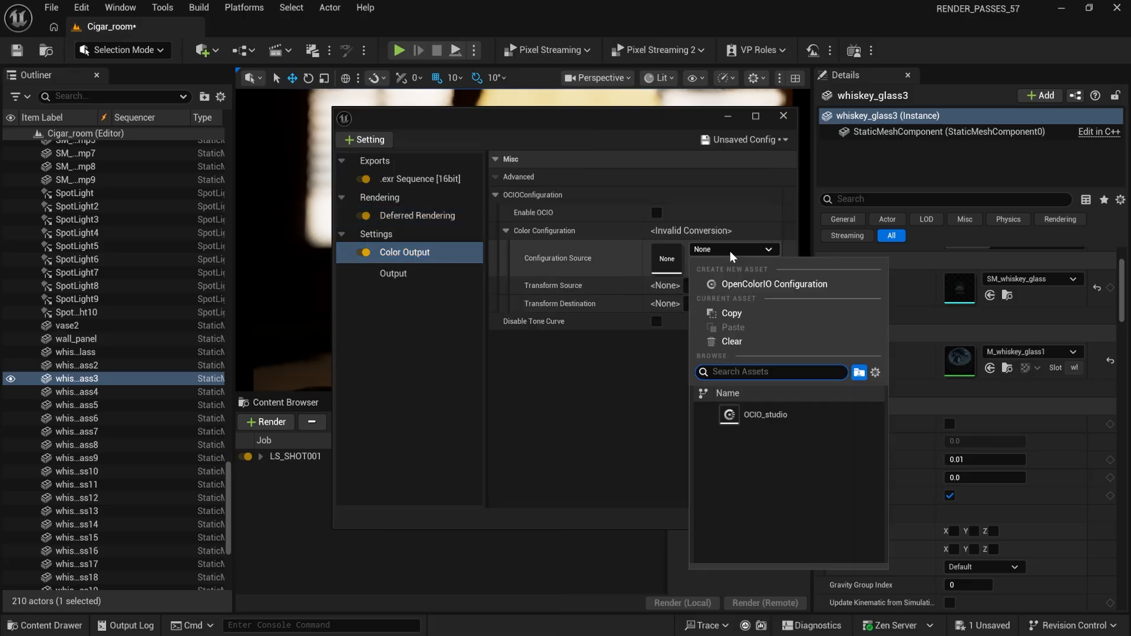
pyautogui.click(767, 418)
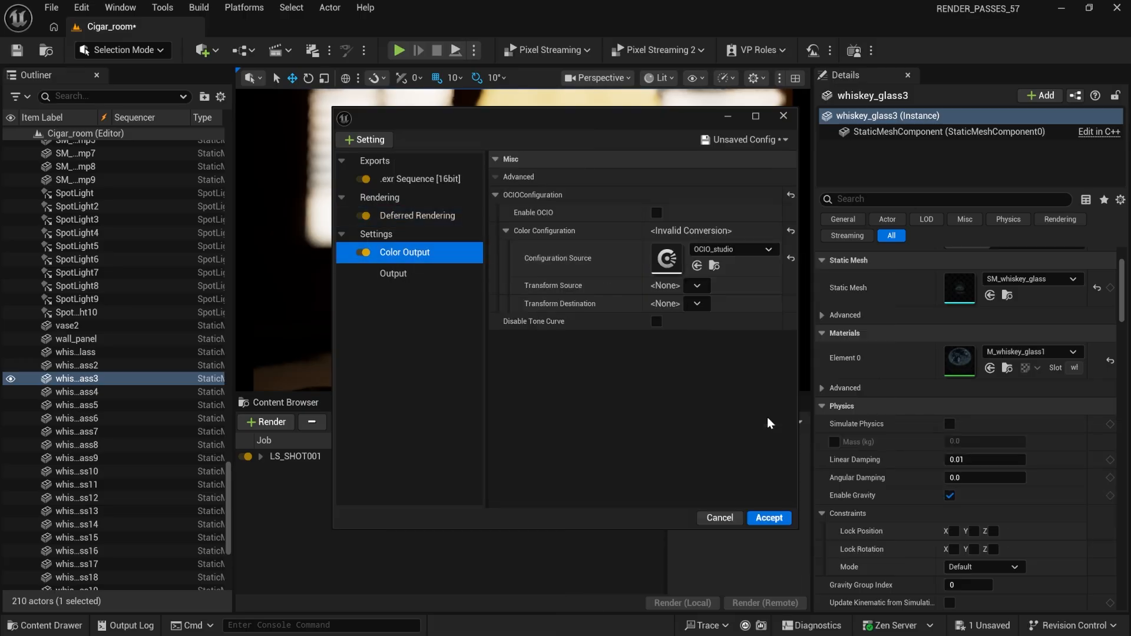
# Step: Set the OCIO transform source to Working Color Space and the destination to ACEScg, and enable OCIO
pyautogui.click(698, 286)
pyautogui.click(765, 322)
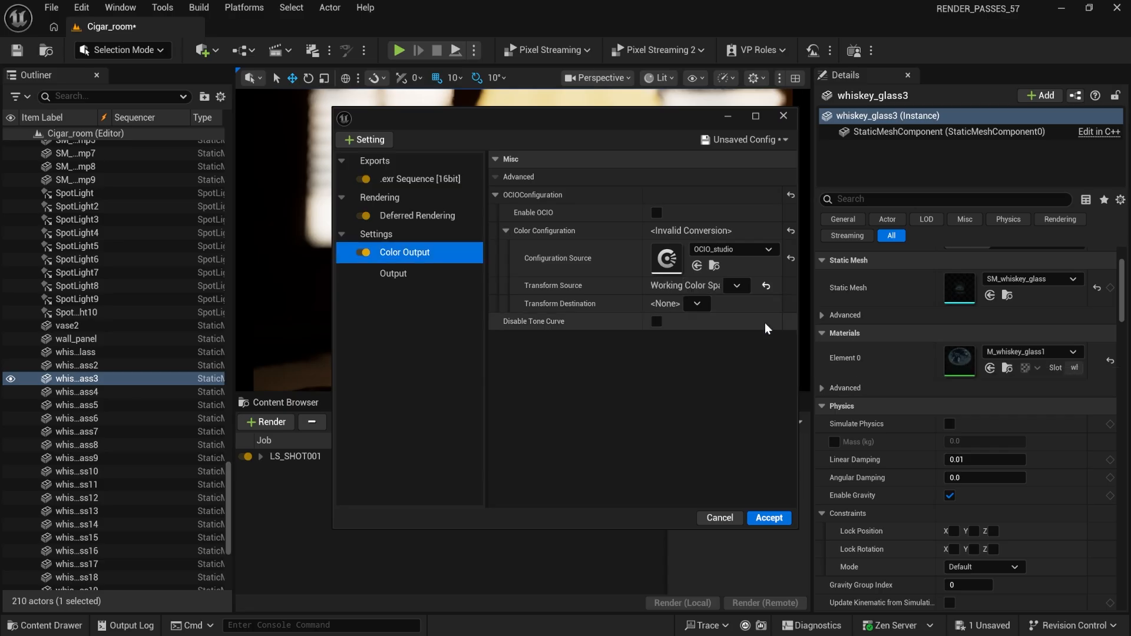
pyautogui.click(698, 303)
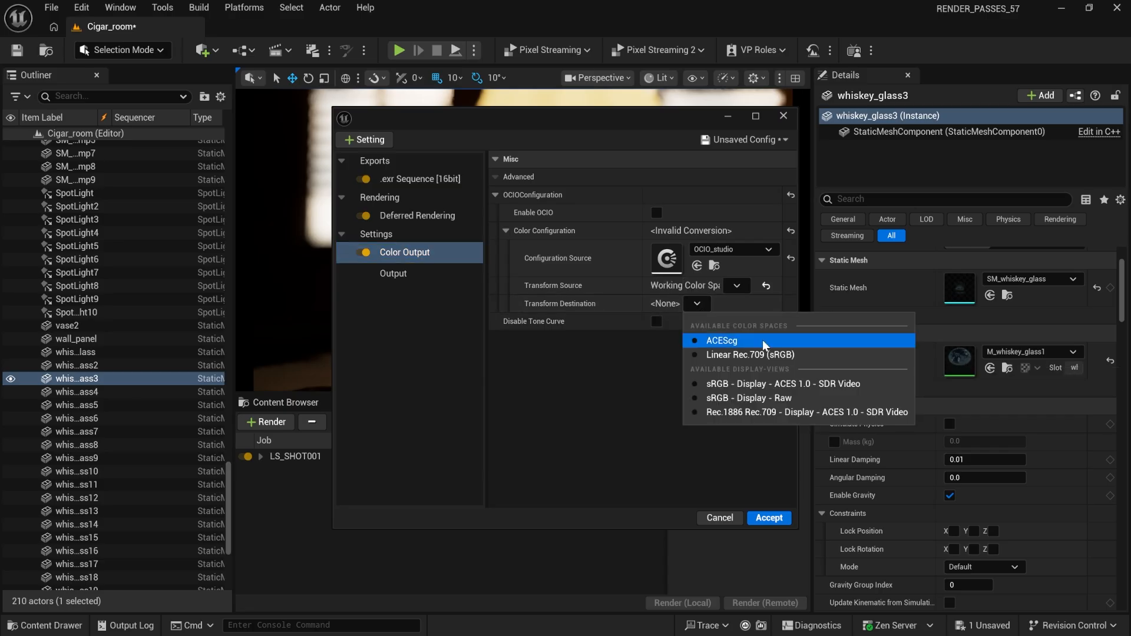
pyautogui.click(823, 342)
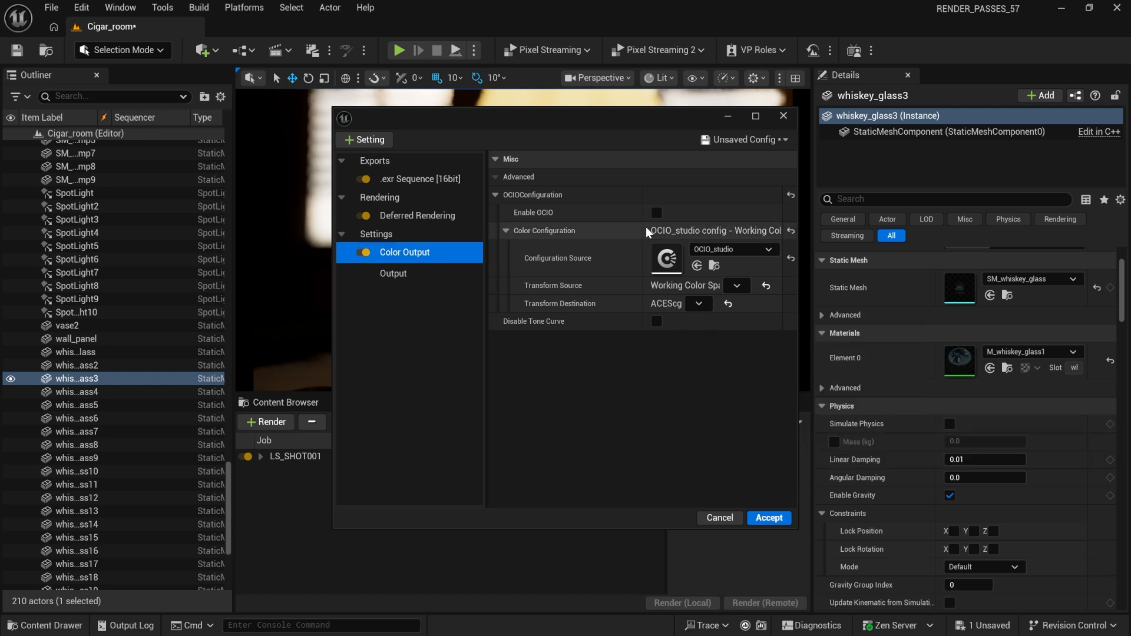
pyautogui.click(656, 212)
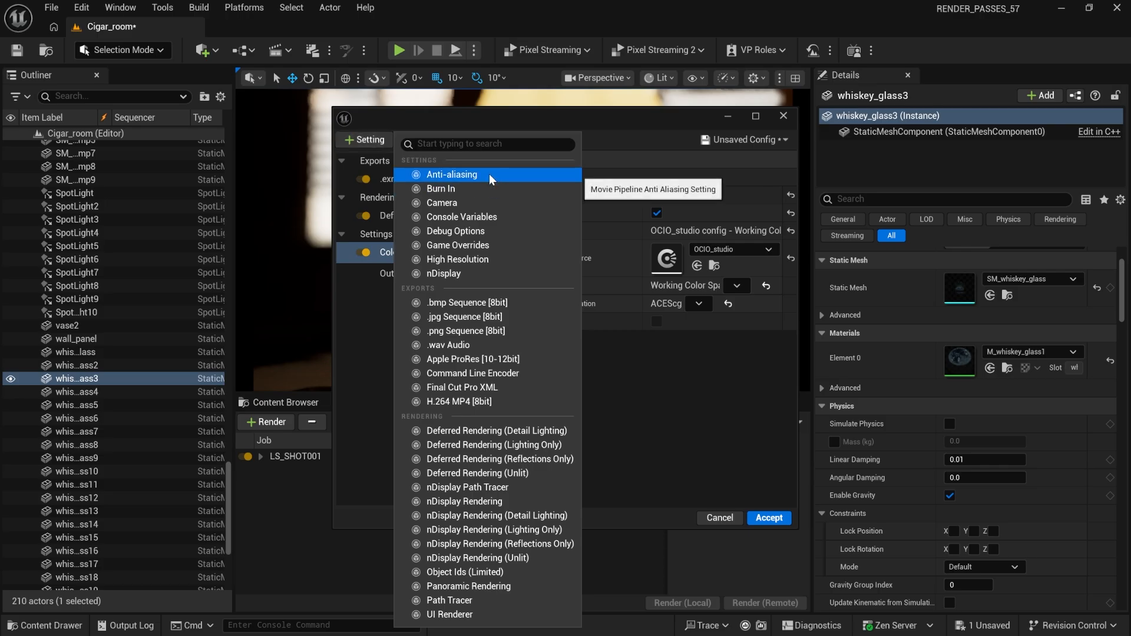
# Step: Add an Anti-aliasing setting with spatial sample count 8, override anti-aliasing with method None, and expand the advanced warm-up options
pyautogui.click(490, 176)
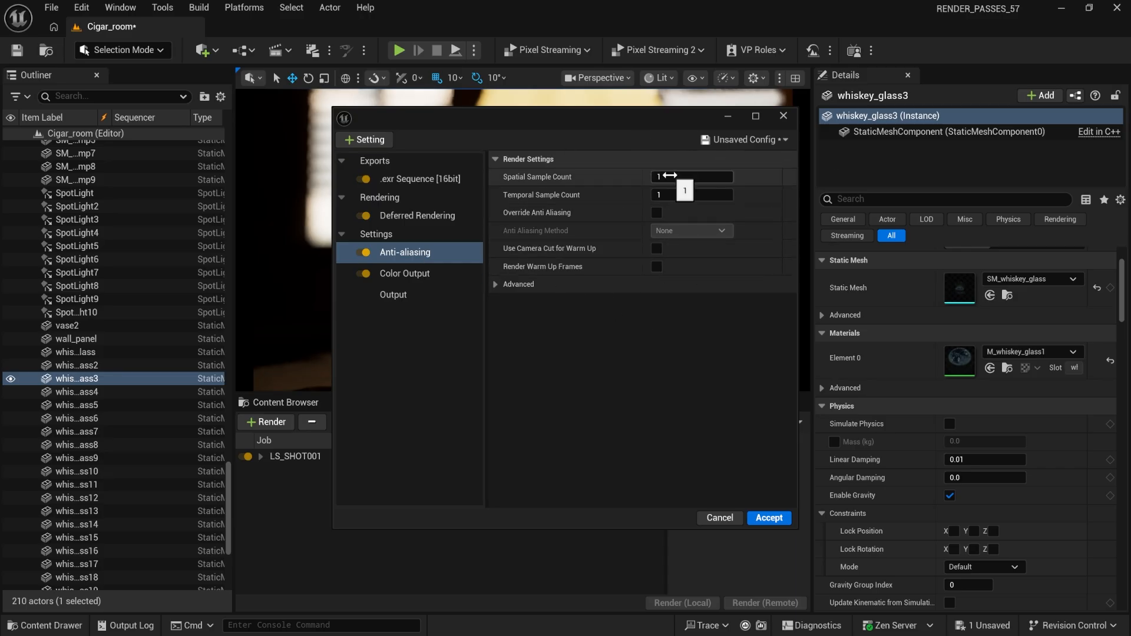
pyautogui.click(670, 176)
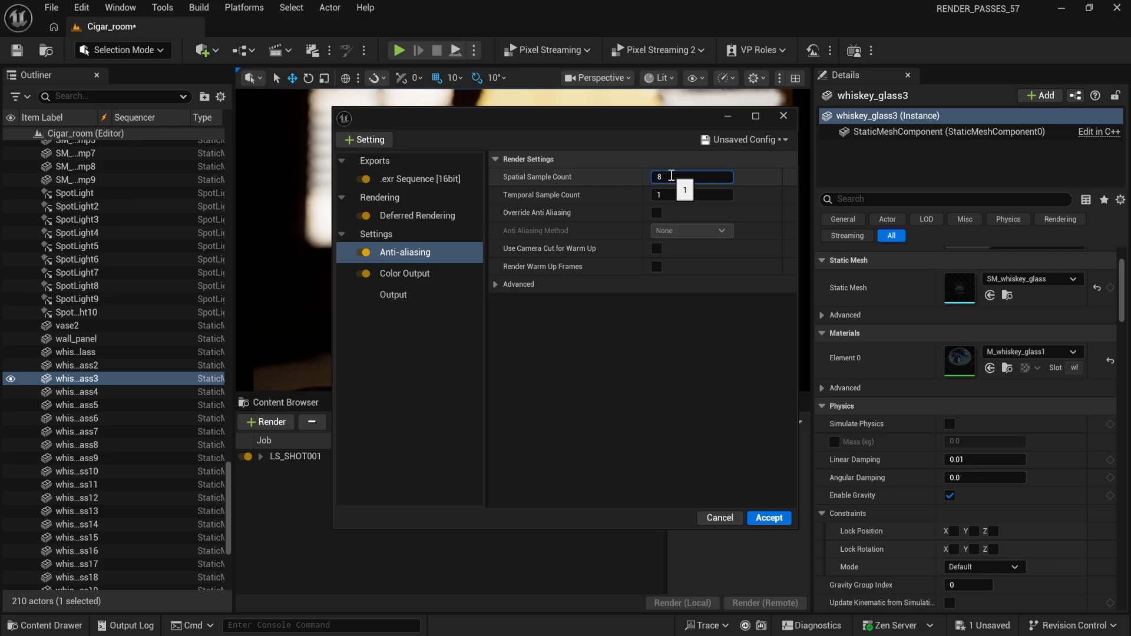
pyautogui.press('Return')
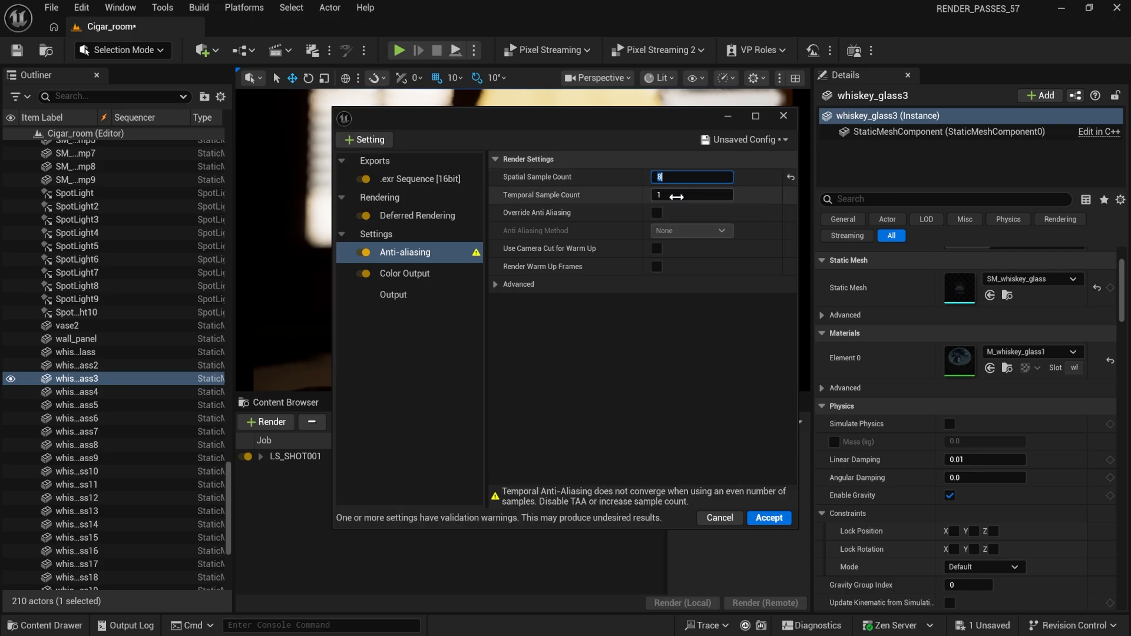
pyautogui.click(657, 213)
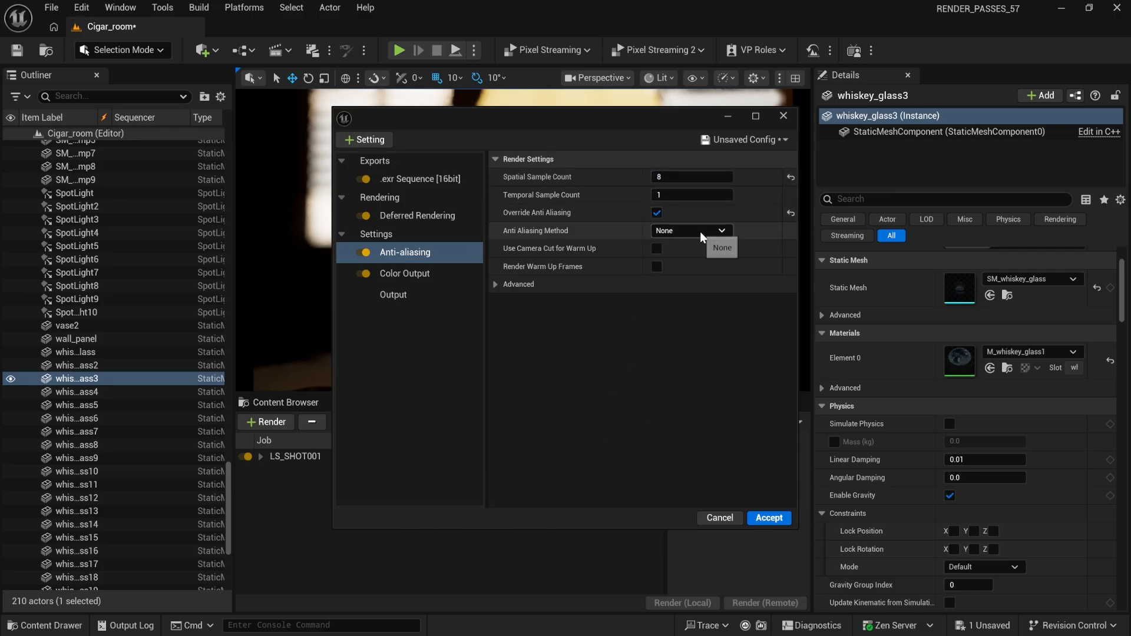
pyautogui.click(514, 286)
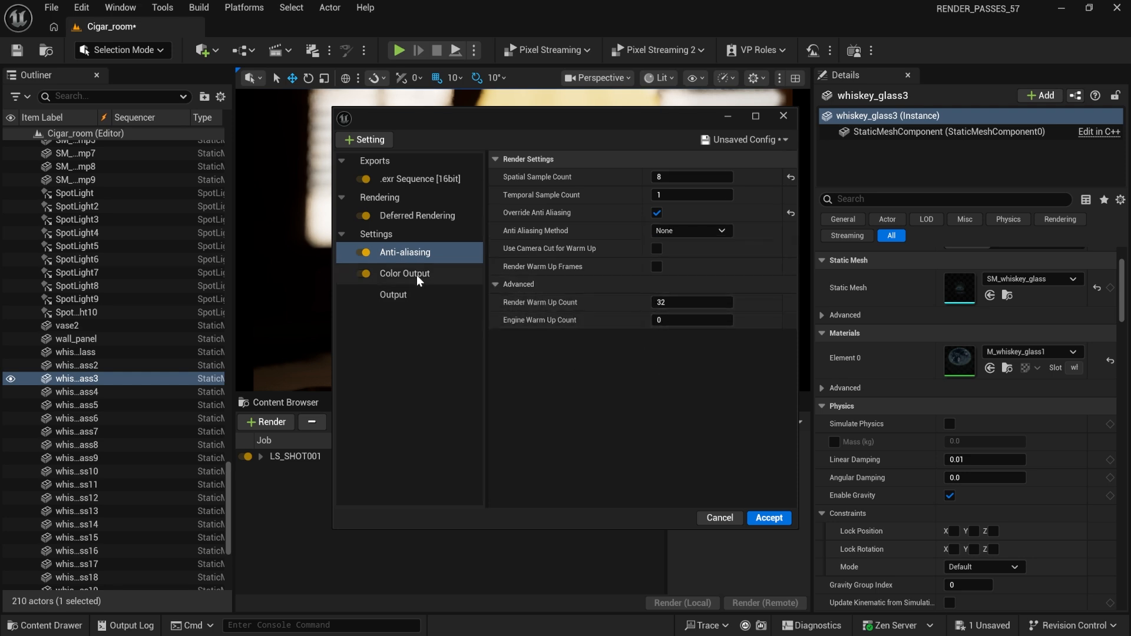
# Step: Set the render output directory to F:/UNREAL/Tut_RenderPasses57/renders
pyautogui.click(394, 295)
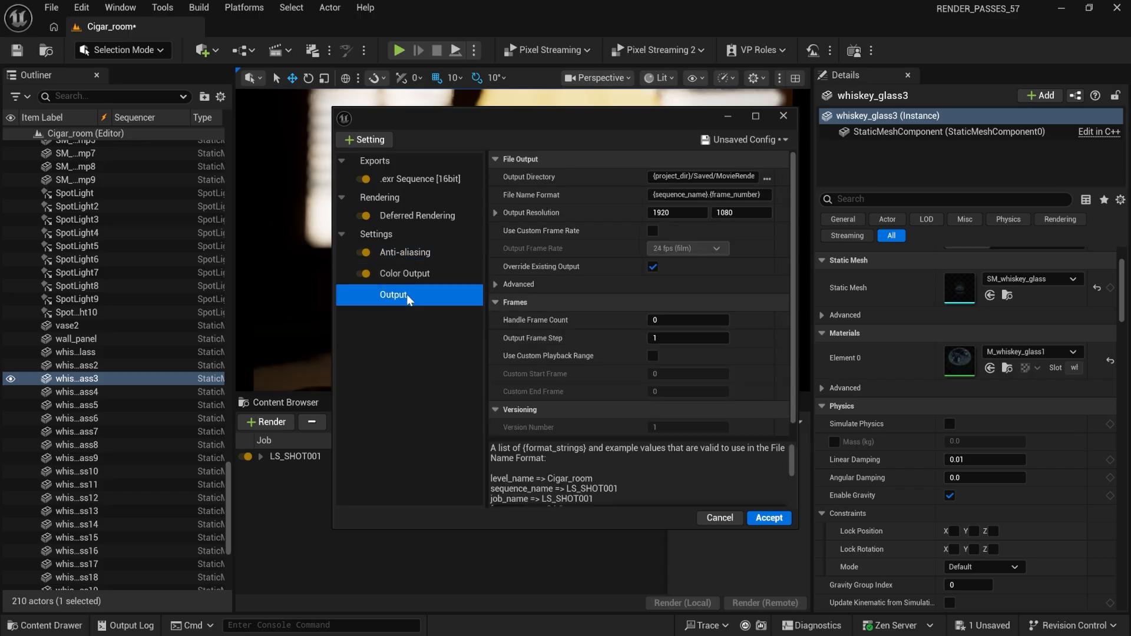
pyautogui.click(768, 180)
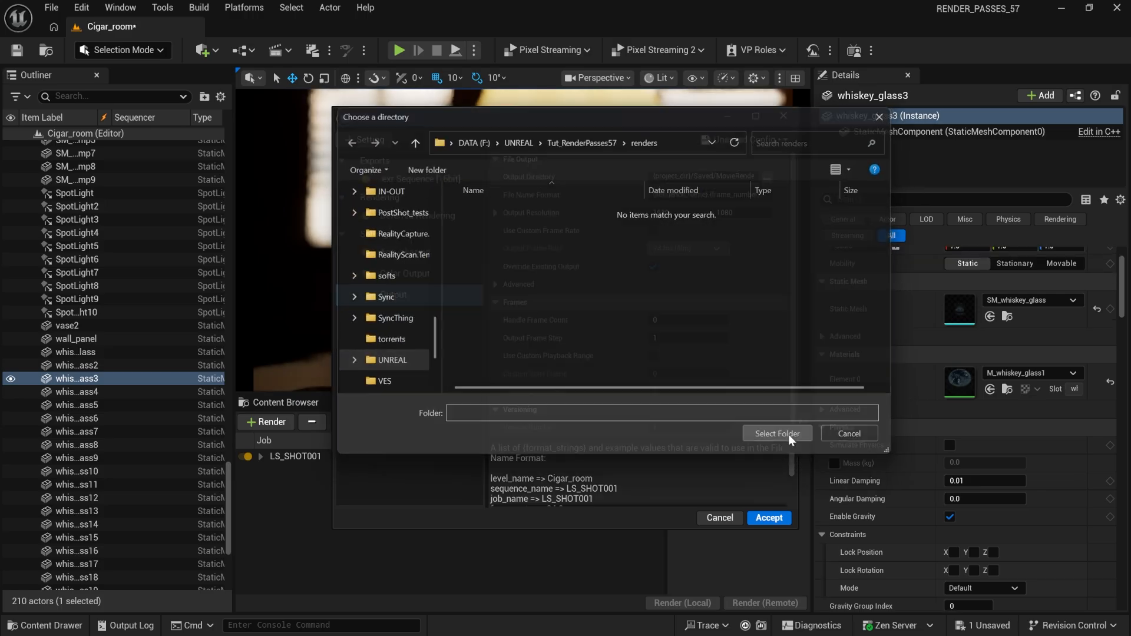
pyautogui.click(788, 434)
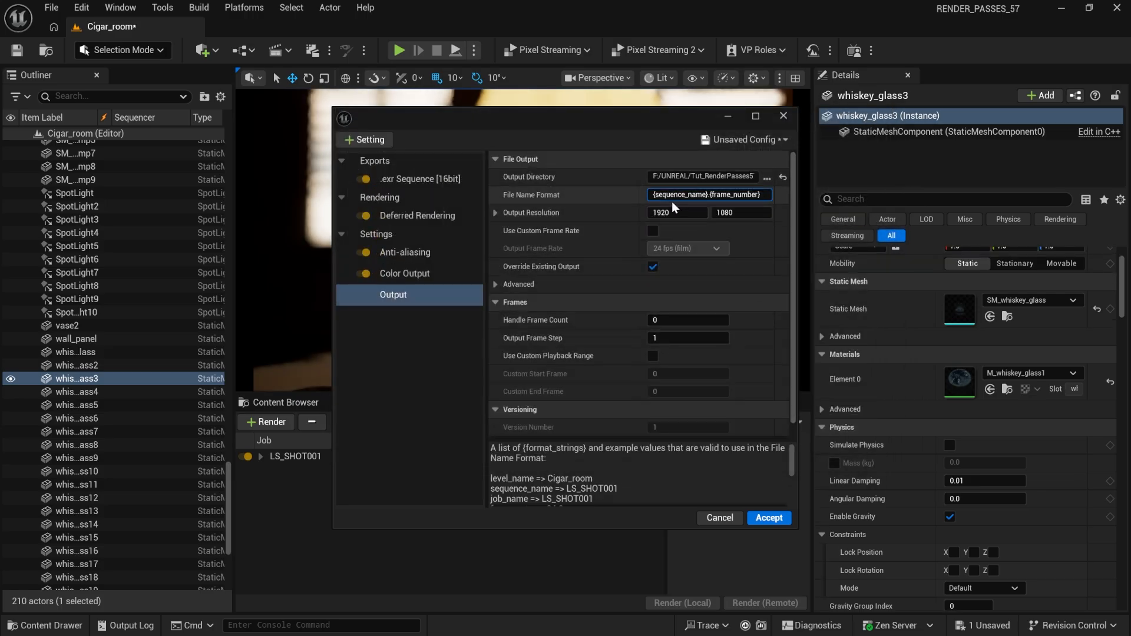
# Step: Add the version token after the sequence name in the file name format, making it {sequence_name}_{version}.{frame_number}
pyautogui.moveTo(686, 194); pyautogui.dragTo(603, 190)
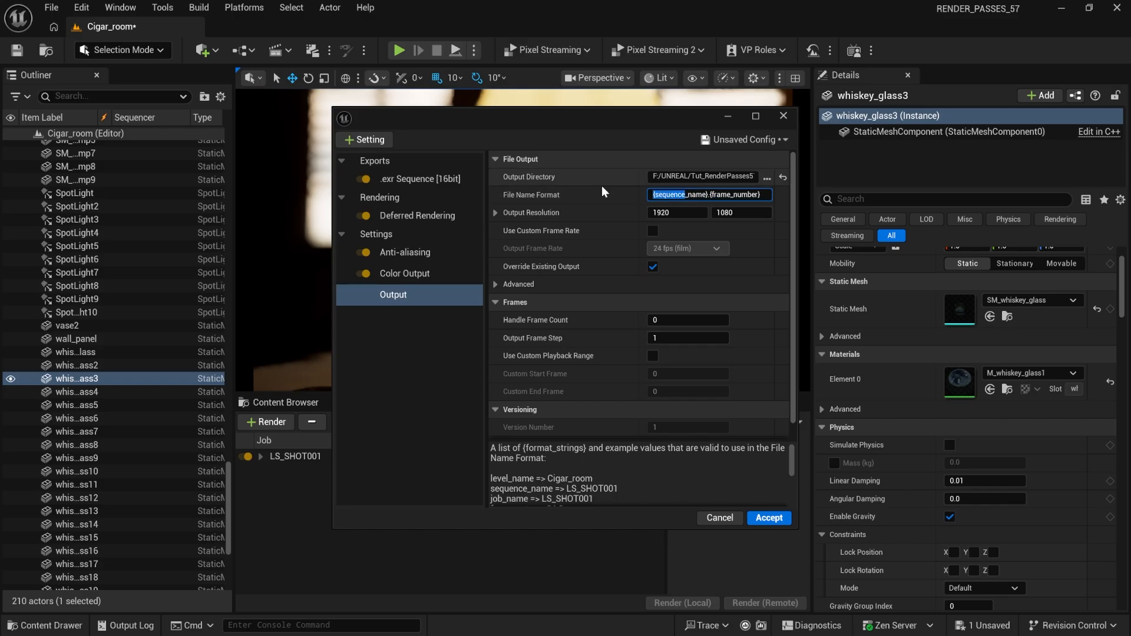
pyautogui.press('Left')
pyautogui.write('{')
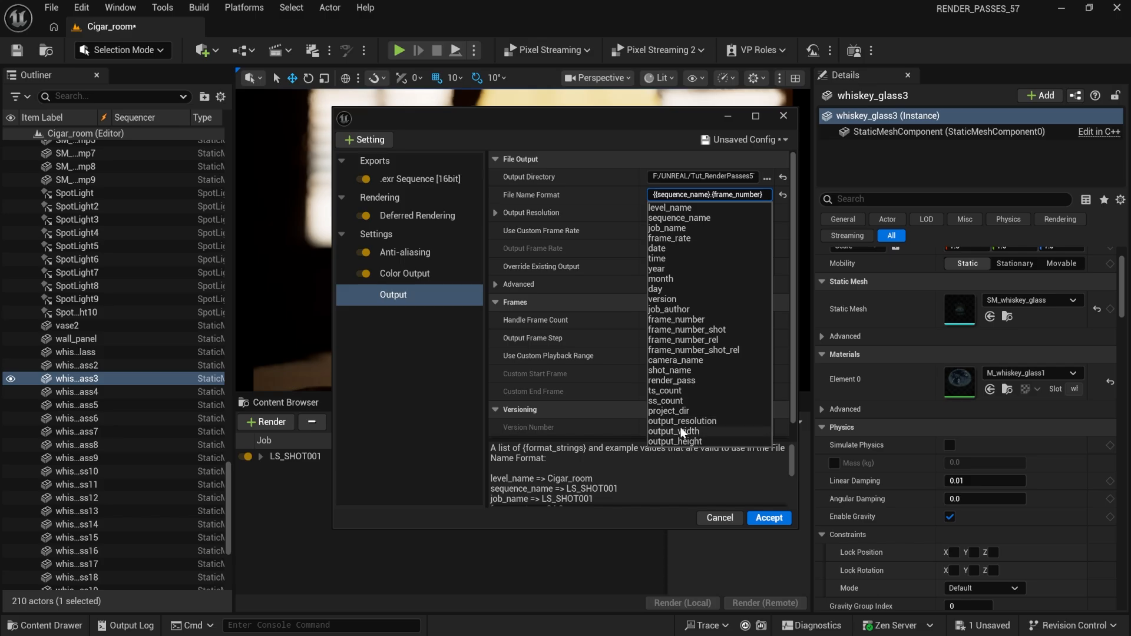
pyautogui.click(672, 300)
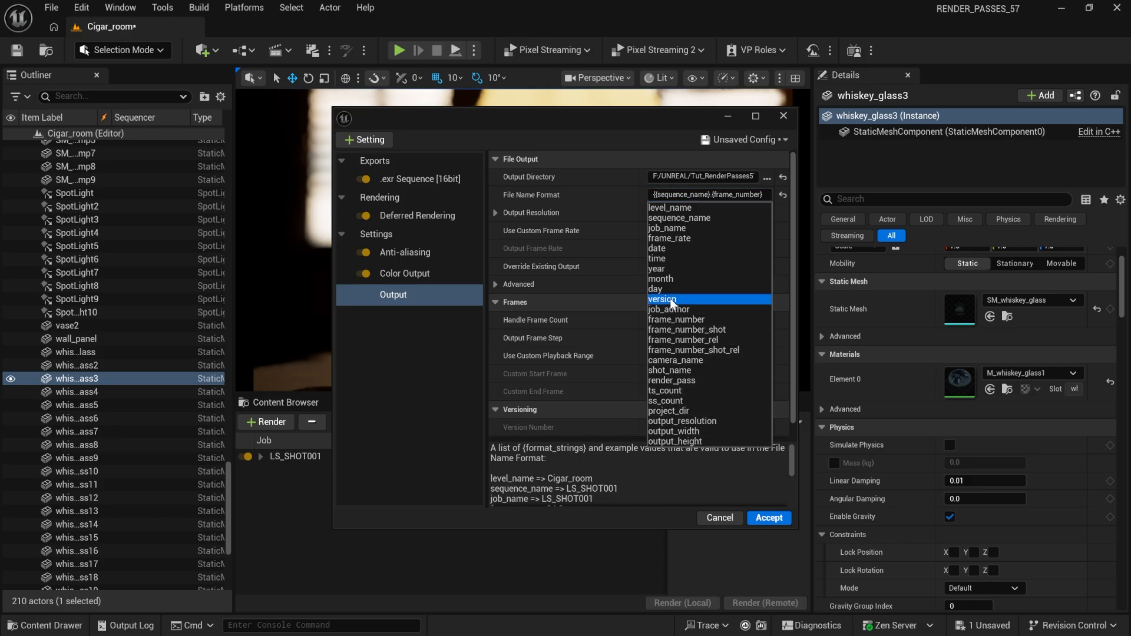
pyautogui.click(671, 301)
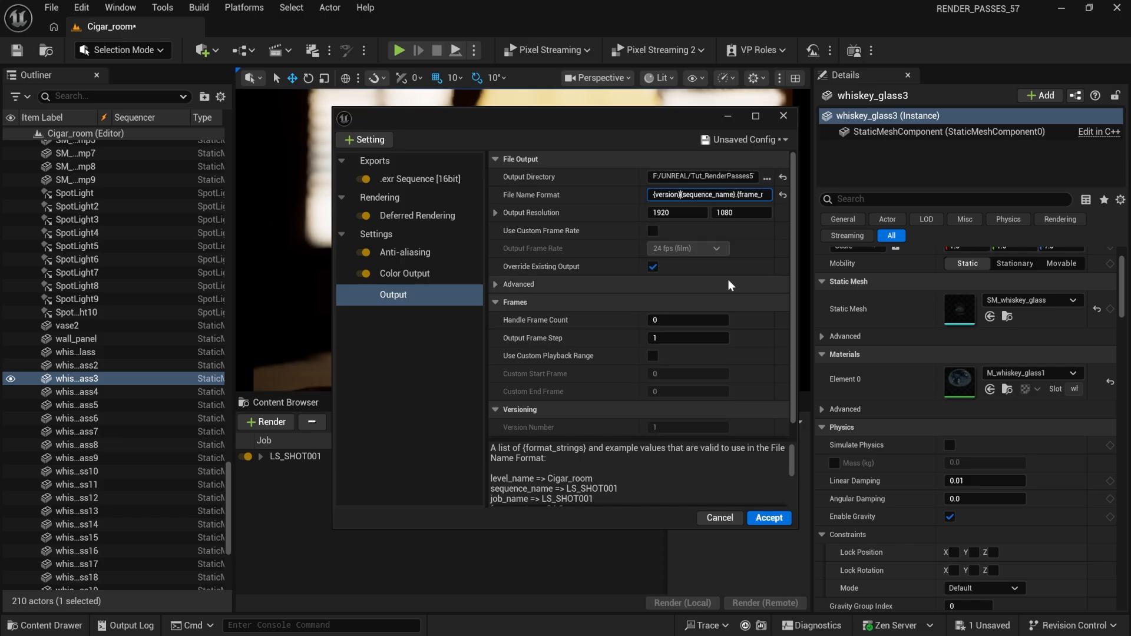
pyautogui.hotkey('shift', 'Right')
pyautogui.hotkey('shift', 'Right')
pyautogui.hotkey('shift', 'Right')
pyautogui.hotkey('shift', 'Right')
pyautogui.hotkey('shift', 'Right')
pyautogui.hotkey('shift', 'Right')
pyautogui.hotkey('shift', 'Right')
pyautogui.hotkey('shift', 'Right')
pyautogui.hotkey('shift', 'Right')
pyautogui.hotkey('ctrl', 'c')
pyautogui.press('BackSpace')
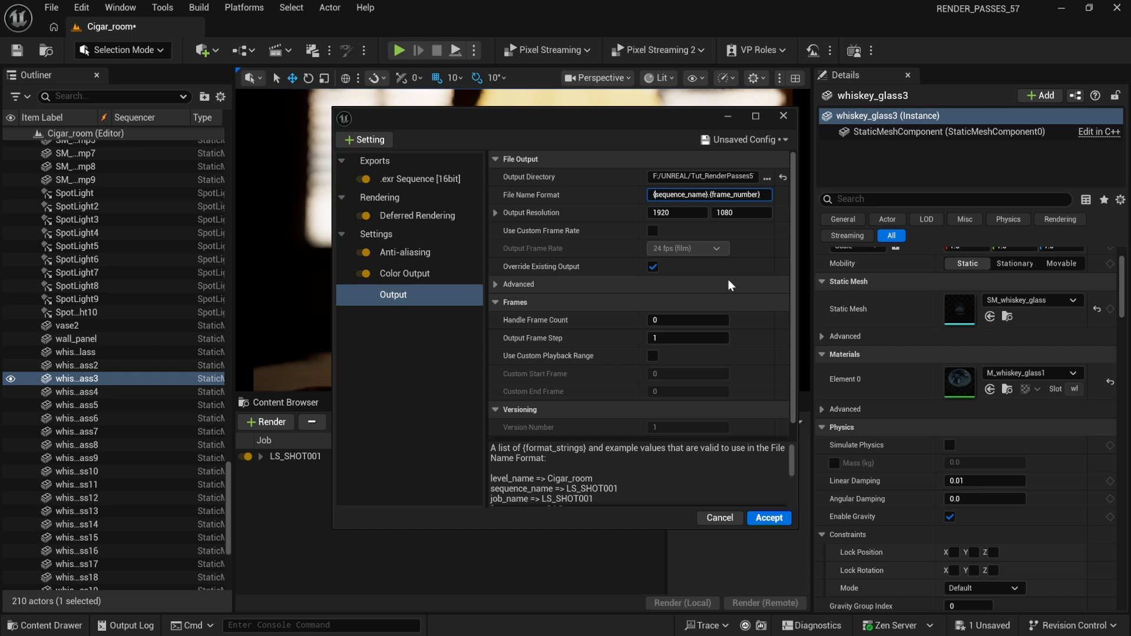
pyautogui.press('Right')
pyautogui.press('Right')
pyautogui.press('Right')
pyautogui.press('Right')
pyautogui.press('Right')
pyautogui.press('Right')
pyautogui.press('Right')
pyautogui.press('Right')
pyautogui.write('_')
pyautogui.hotkey('ctrl', 'v')
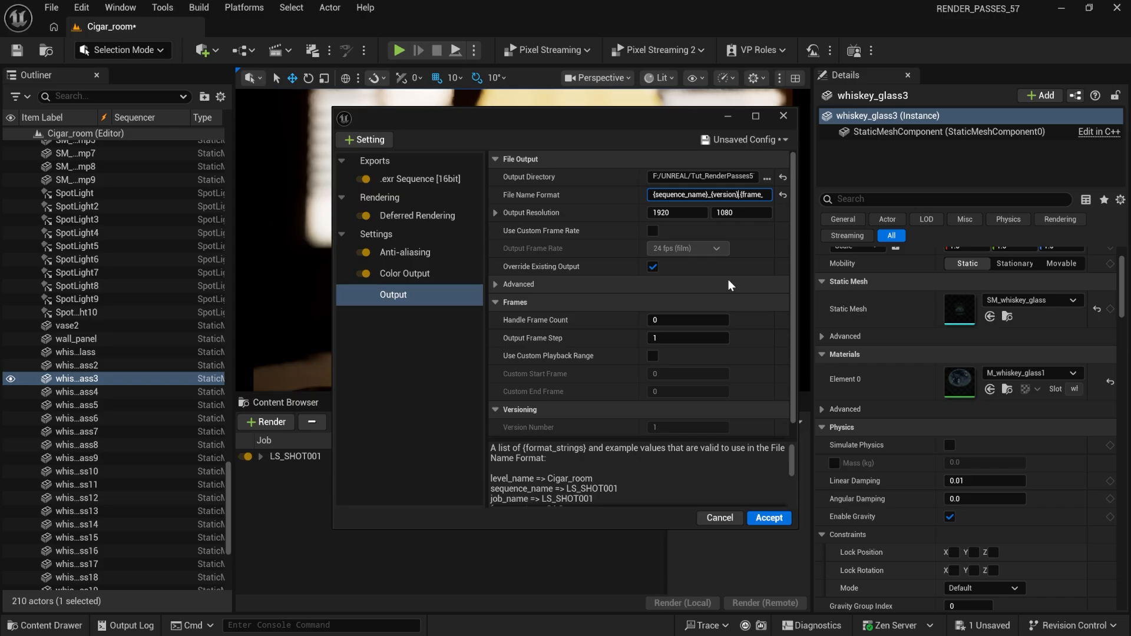
# Step: Prefix the file name format with a {sequence_name}_{version}/ subfolder and check the full format string
pyautogui.hotkey('shift', 'Home')
pyautogui.hotkey('ctrl', 'c')
pyautogui.press('Right')
pyautogui.hotkey('ctrl', 'v')
pyautogui.write('/')
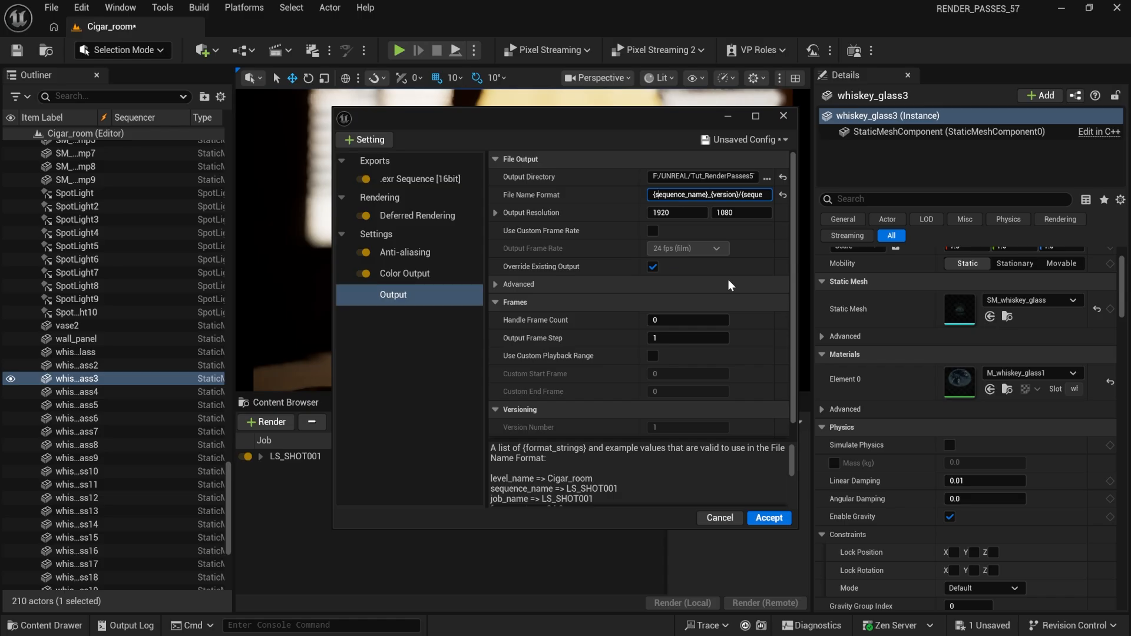
pyautogui.press('Right')
pyautogui.press('Right')
pyautogui.press('Right')
pyautogui.press('Right')
pyautogui.press('Right')
pyautogui.press('Right')
pyautogui.press('Right')
pyautogui.press('Right')
pyautogui.press('Right')
pyautogui.press('Right')
pyautogui.press('Right')
pyautogui.press('Right')
pyautogui.press('Right')
pyautogui.press('Right')
pyautogui.press('Right')
pyautogui.press('Right')
pyautogui.press('Right')
pyautogui.press('Right')
pyautogui.press('Right')
pyautogui.press('Right')
pyautogui.press('Right')
pyautogui.press('Right')
pyautogui.press('Right')
pyautogui.press('Right')
pyautogui.press('Right')
pyautogui.press('Right')
pyautogui.press('Right')
pyautogui.press('Right')
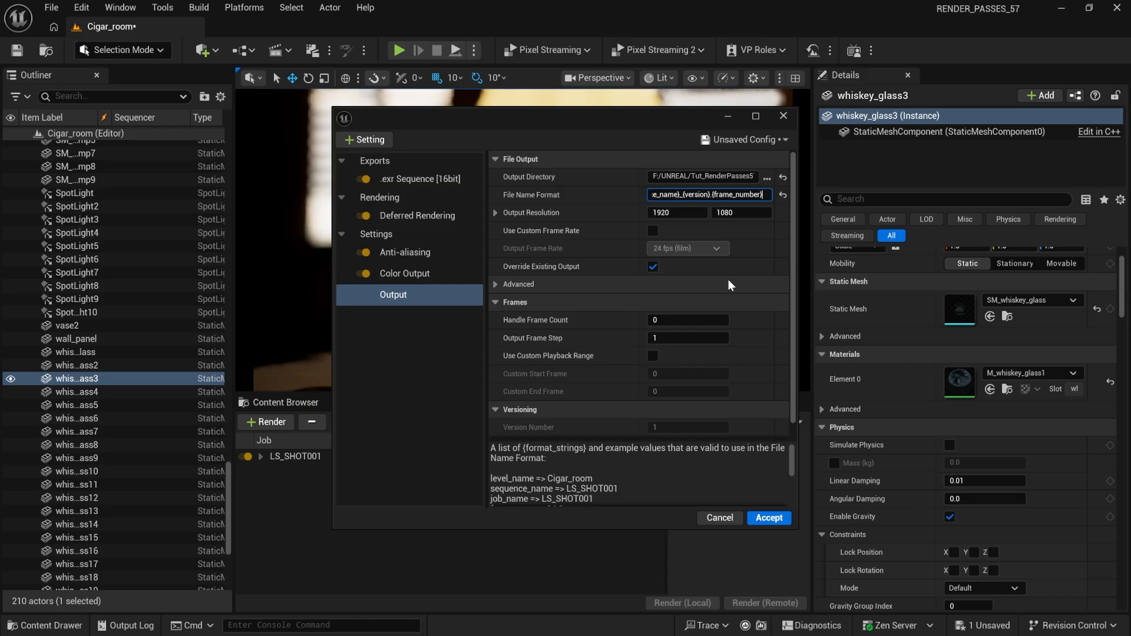
pyautogui.click(612, 196)
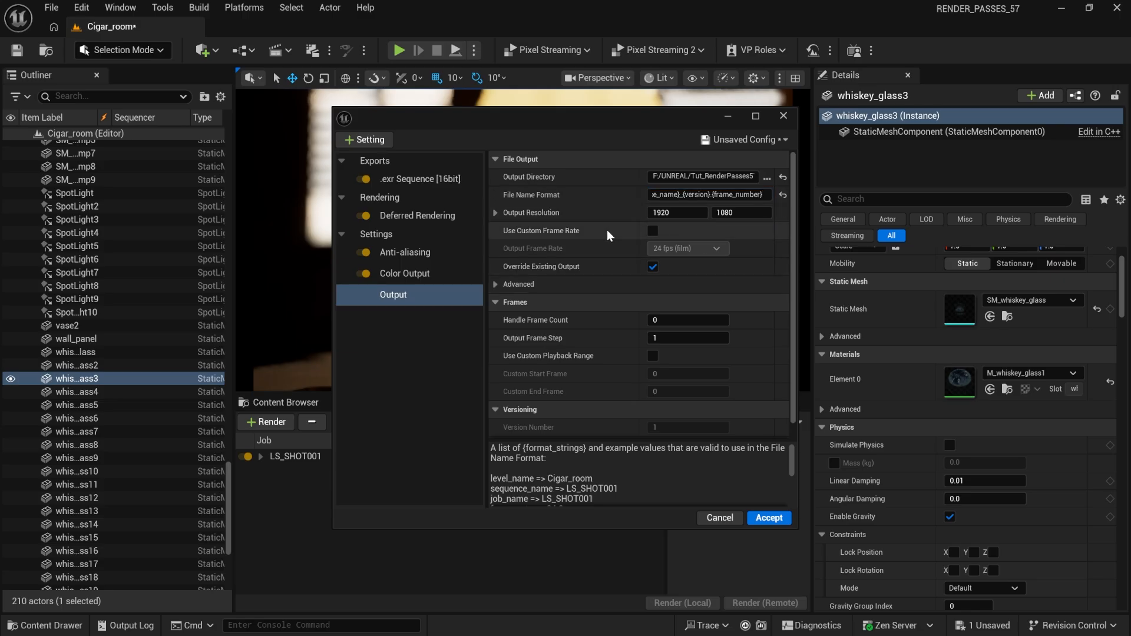
# Step: Add an Object Ids (Limited) pass to the render configuration with Id Type Full, and check its translucent objects option
pyautogui.click(370, 140)
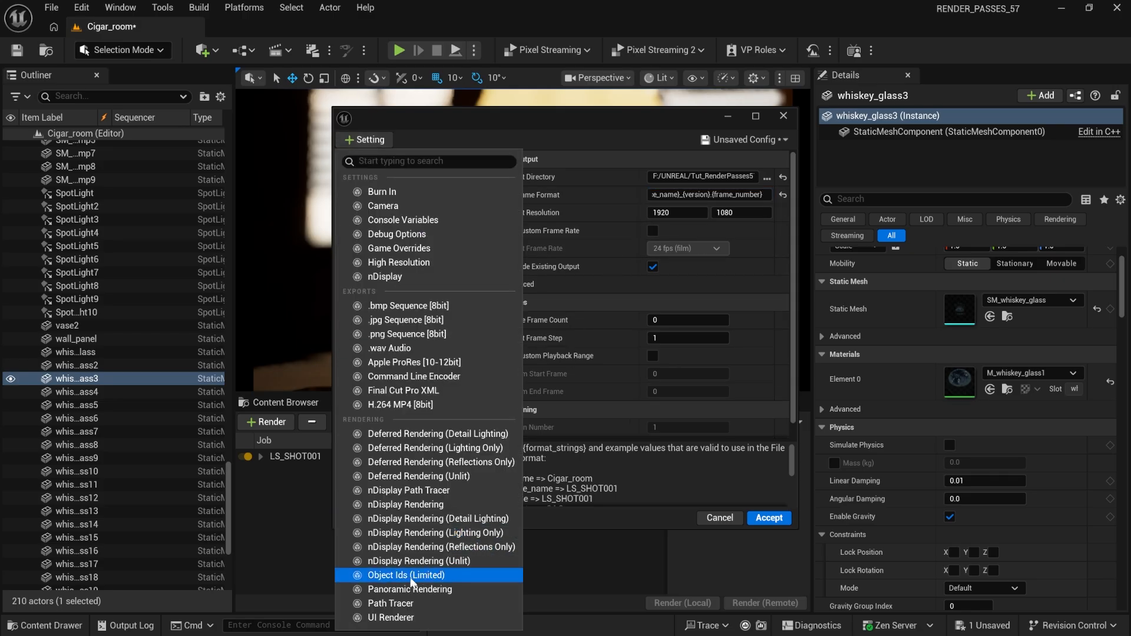
pyautogui.click(463, 581)
pyautogui.click(420, 238)
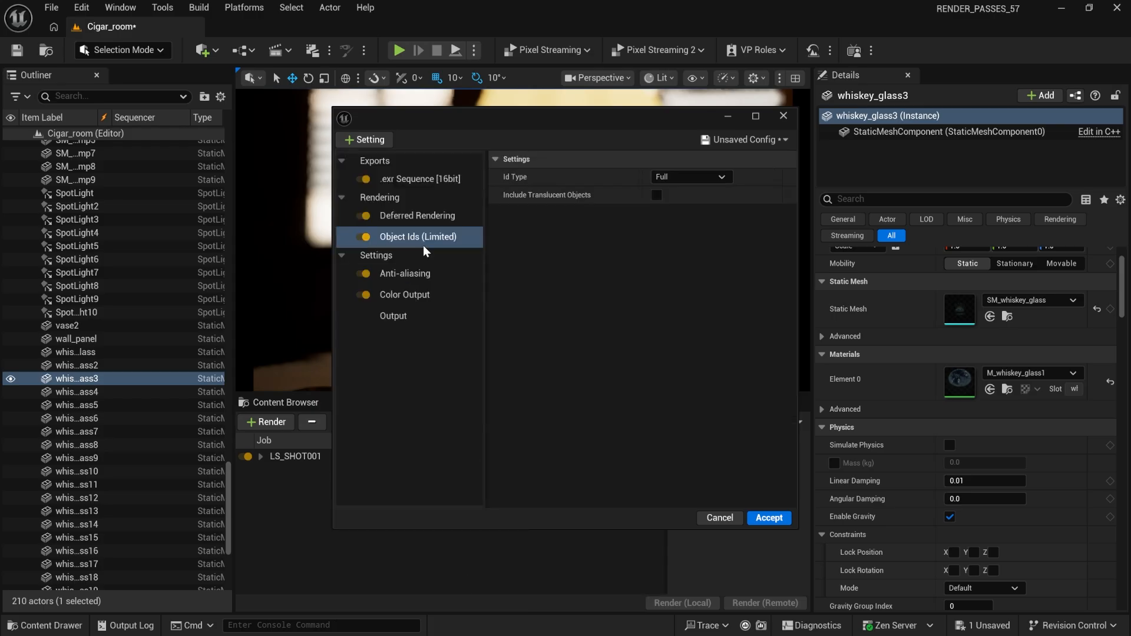
pyautogui.click(723, 178)
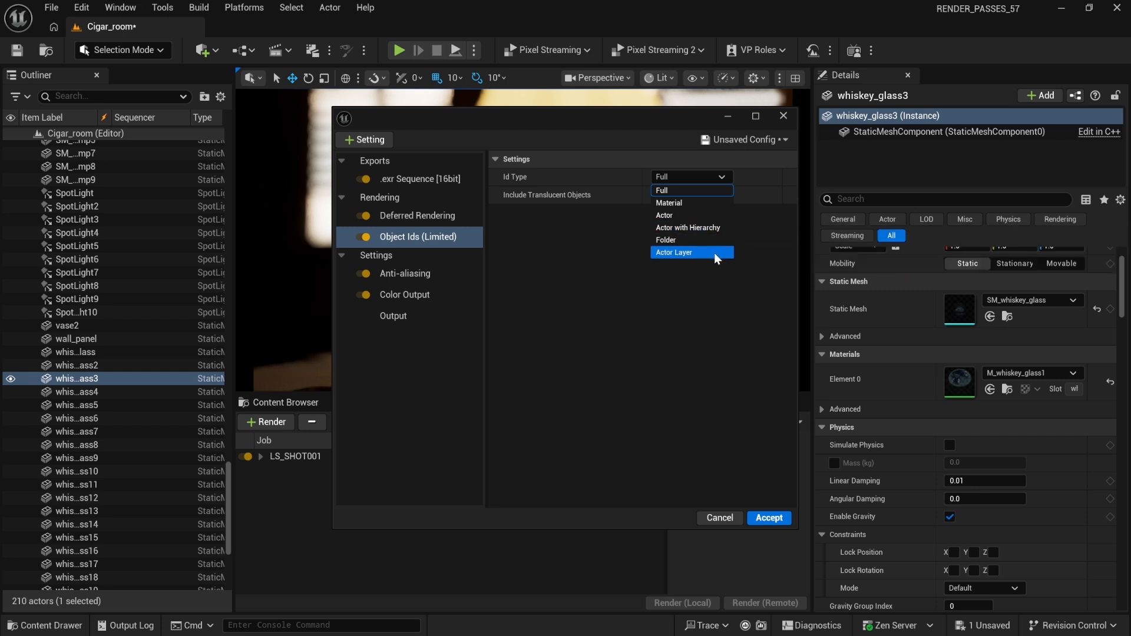
pyautogui.click(714, 179)
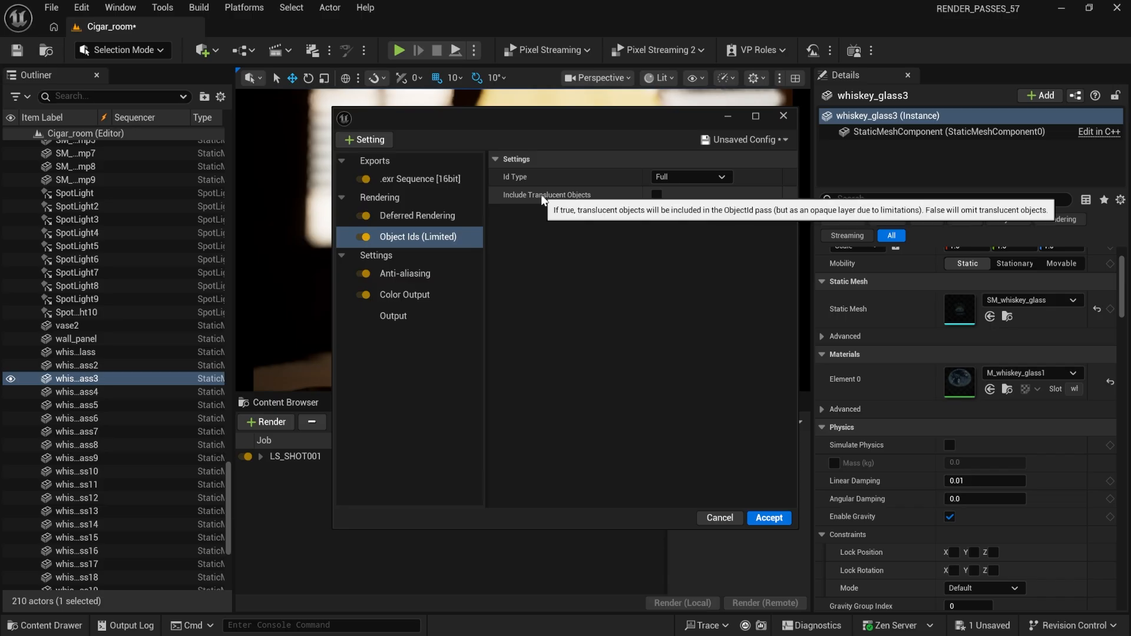
pyautogui.click(656, 195)
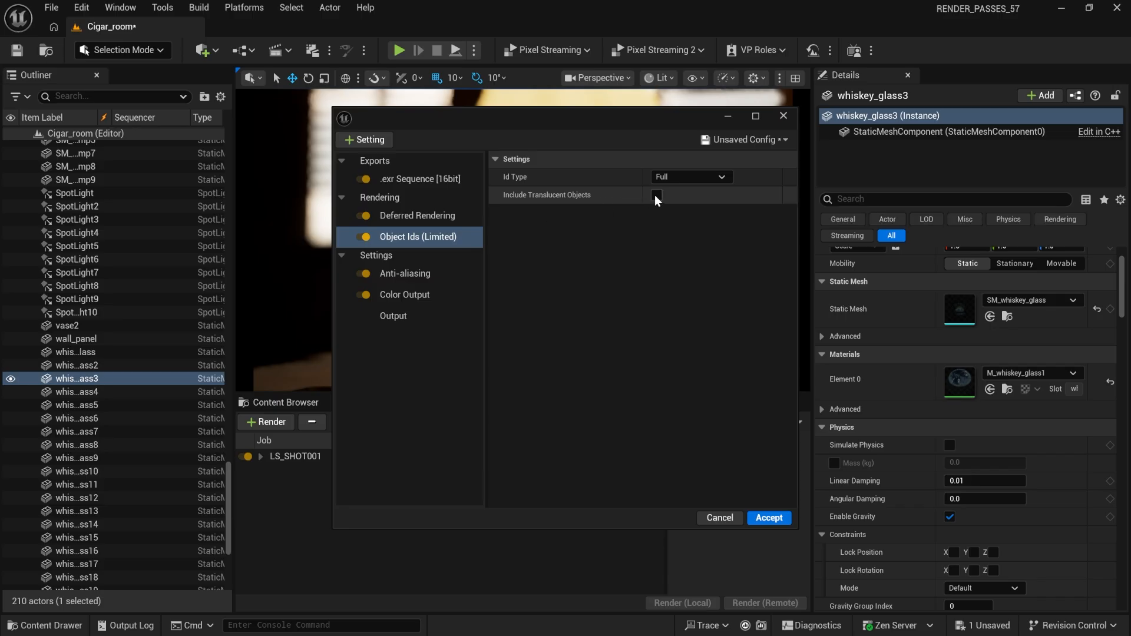
# Step: Review the Output and Color Output settings, accept the render configuration, and start the LS_SHOT001 render locally
pyautogui.click(396, 317)
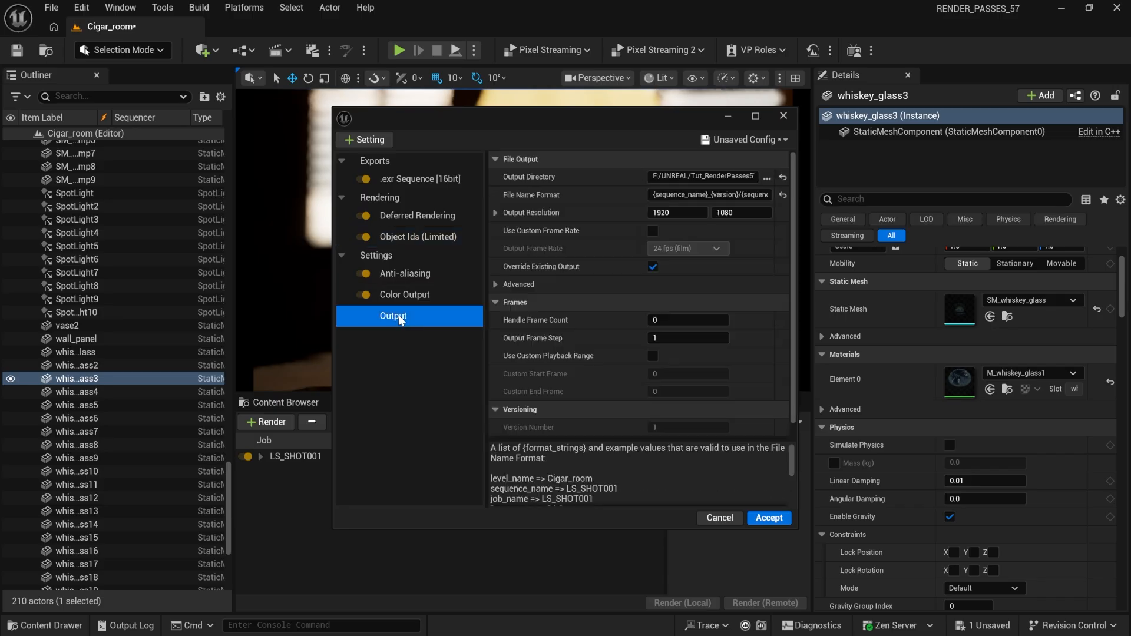
pyautogui.click(404, 295)
pyautogui.click(405, 316)
pyautogui.click(769, 518)
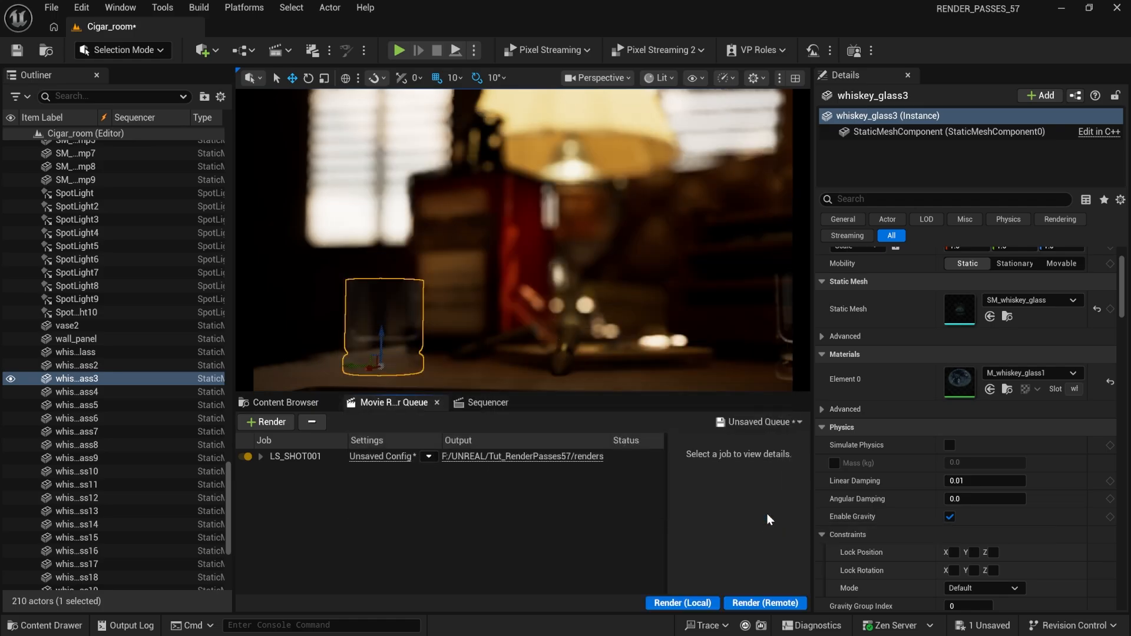
pyautogui.click(682, 603)
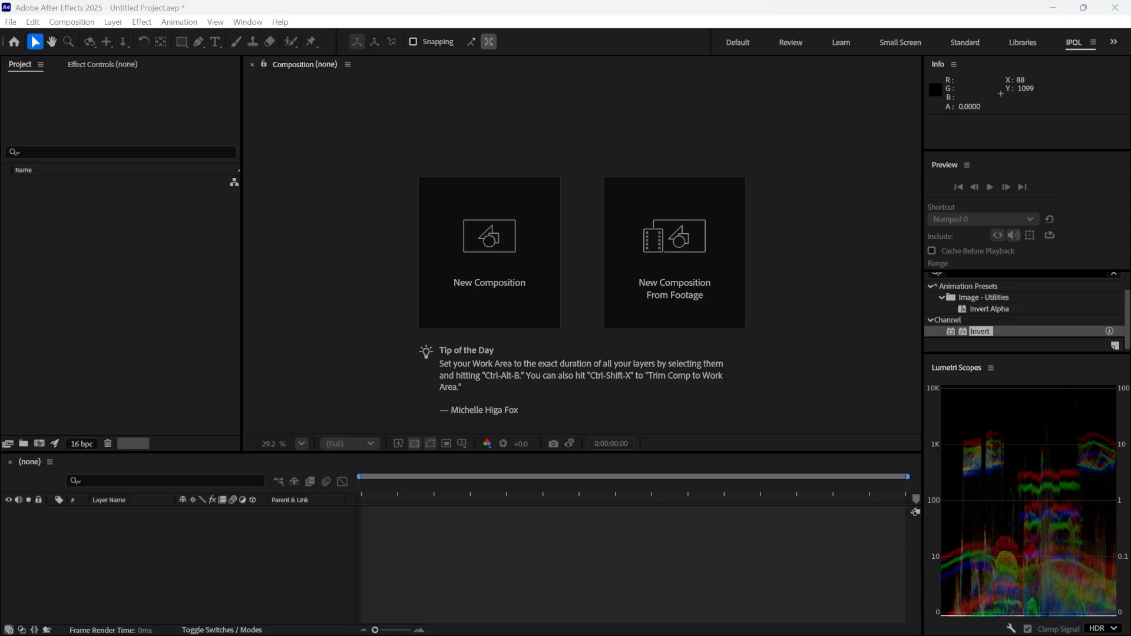
# Step: In After Effects, set the project's color engine to OCIO color managed with the ACES 1.3 Studio v1.0 configuration
pyautogui.click(81, 444)
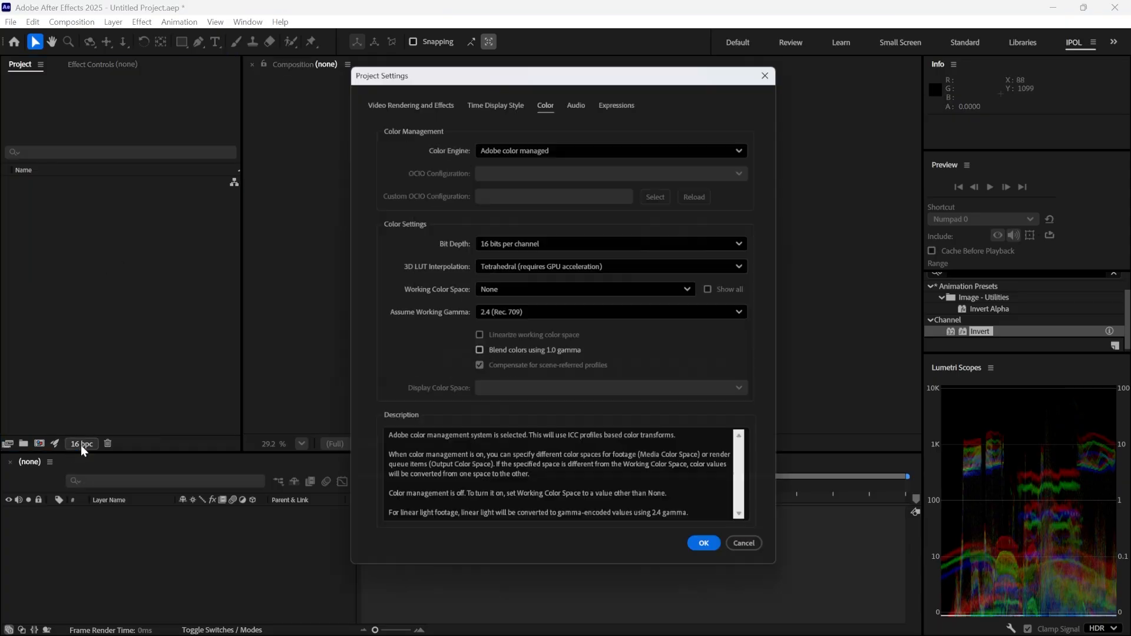
pyautogui.click(553, 144)
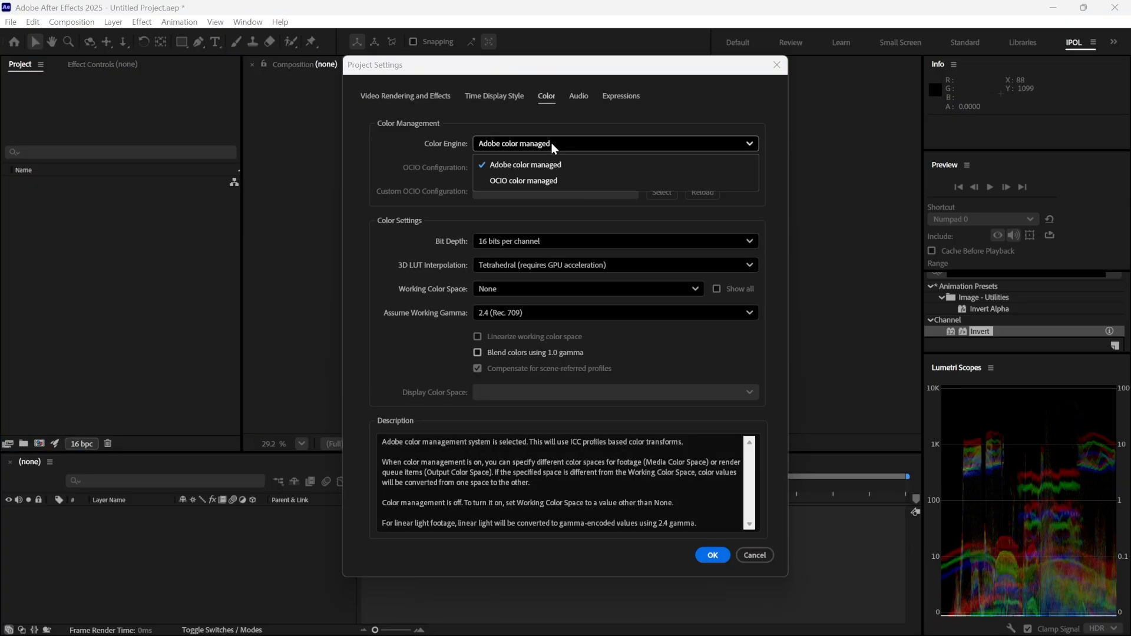
pyautogui.click(519, 183)
pyautogui.click(689, 224)
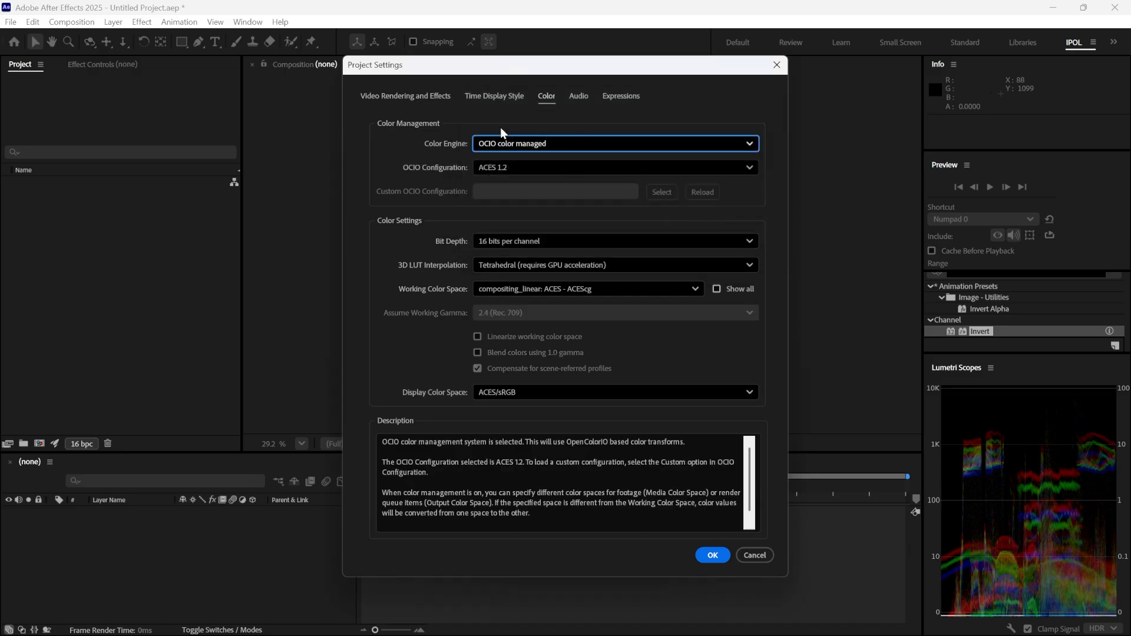
pyautogui.click(506, 168)
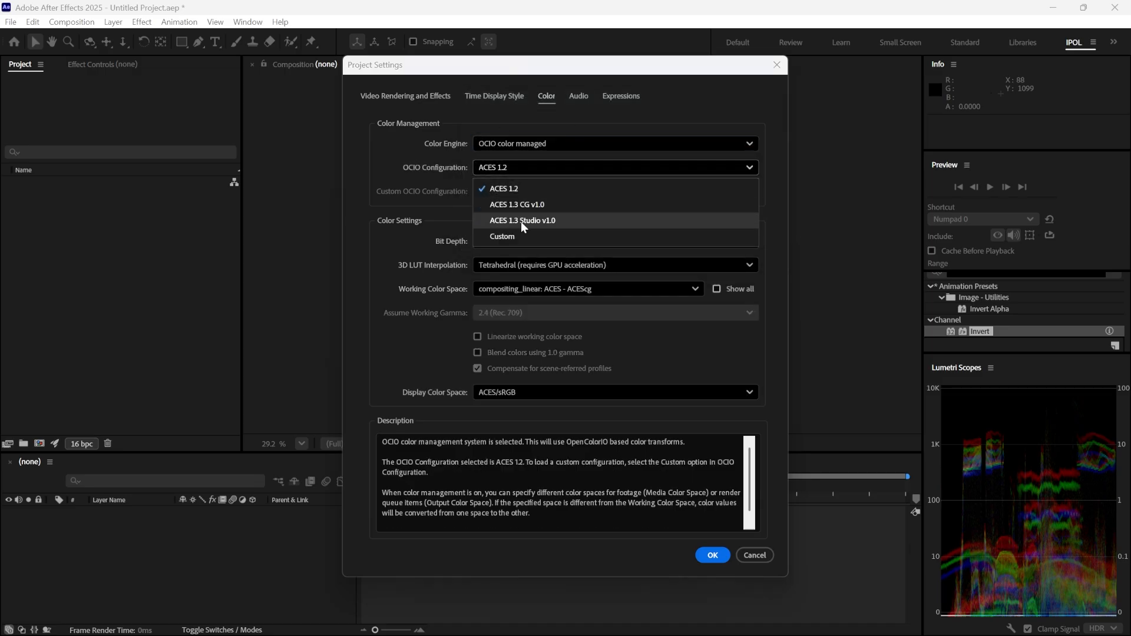
pyautogui.click(523, 223)
# Step: Set the bit depth to 32 bits per channel (float), keep sRGB - Display/ACES 1.0 - SDR Video as display color space, and apply the project settings
pyautogui.click(505, 237)
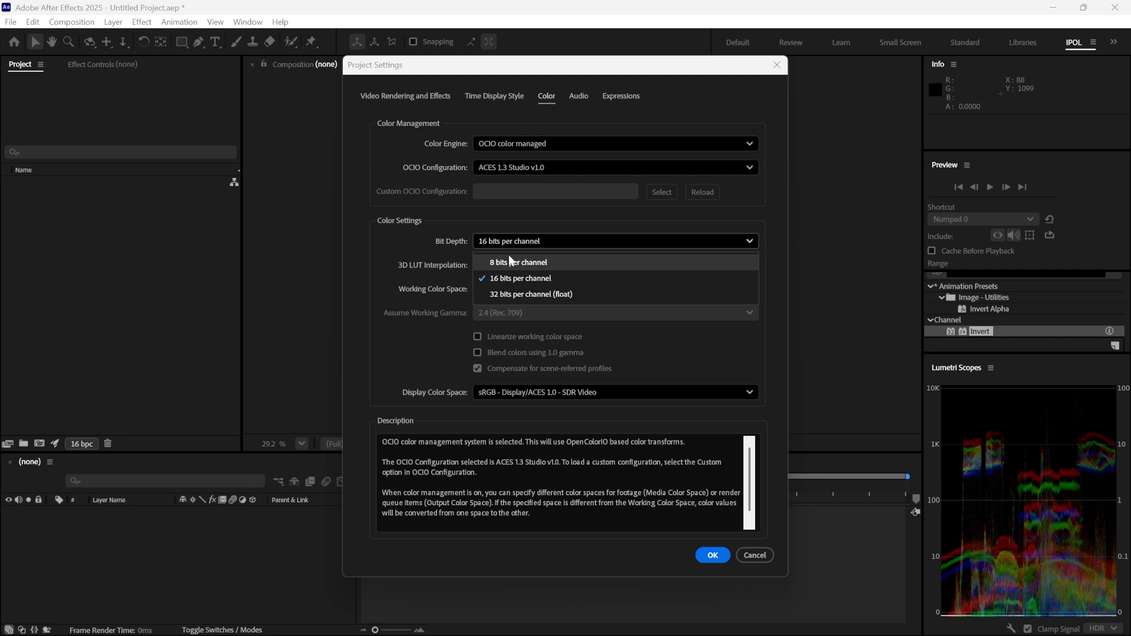
pyautogui.click(509, 293)
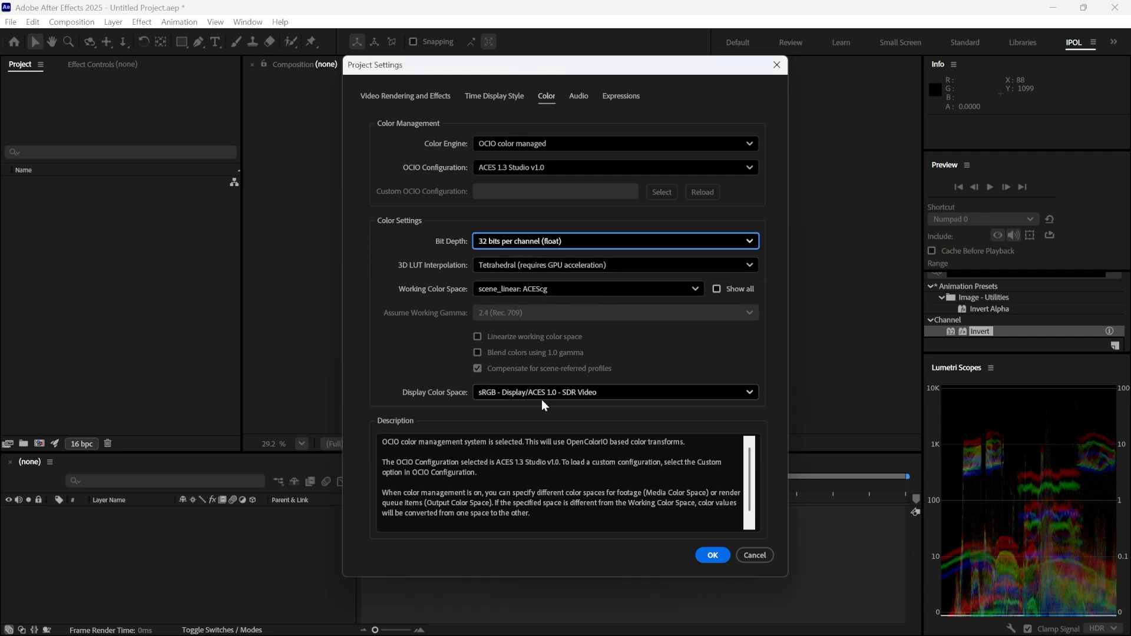
pyautogui.click(608, 391)
pyautogui.click(608, 391)
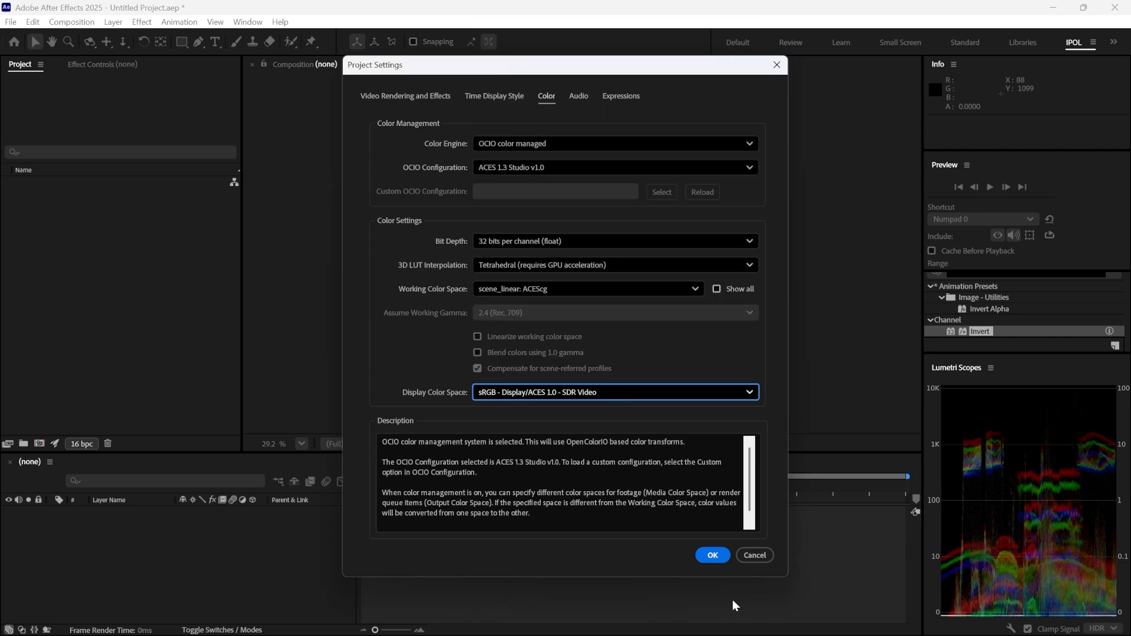
pyautogui.click(713, 555)
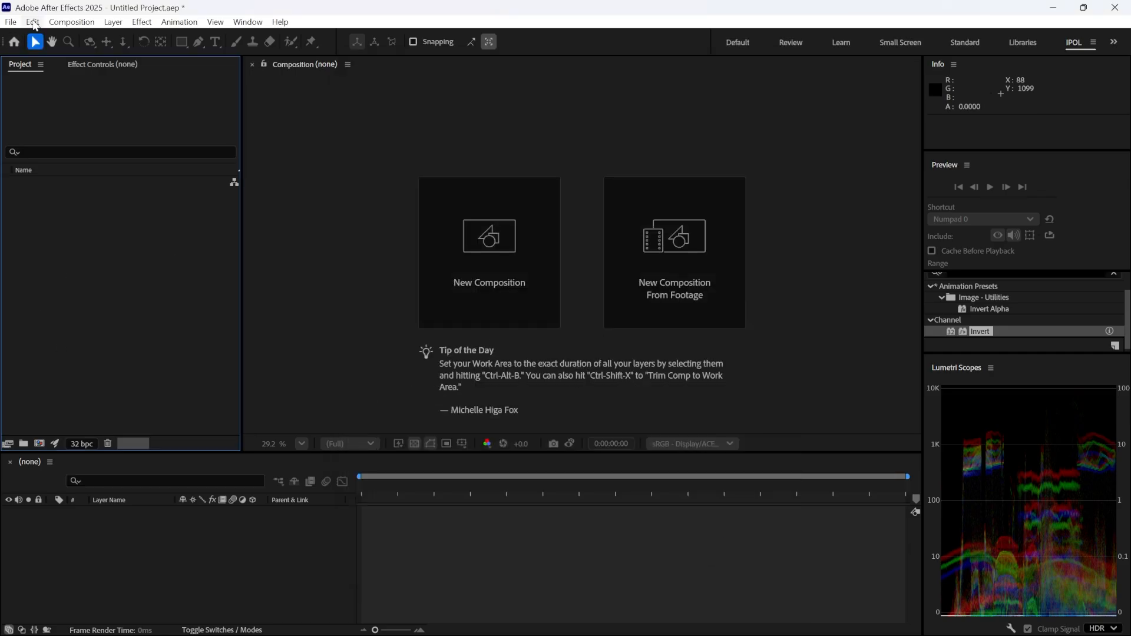
# Step: Set the sequence footage frame rate in the import preferences to 24 frames per second
pyautogui.click(32, 22)
pyautogui.moveTo(121, 473)
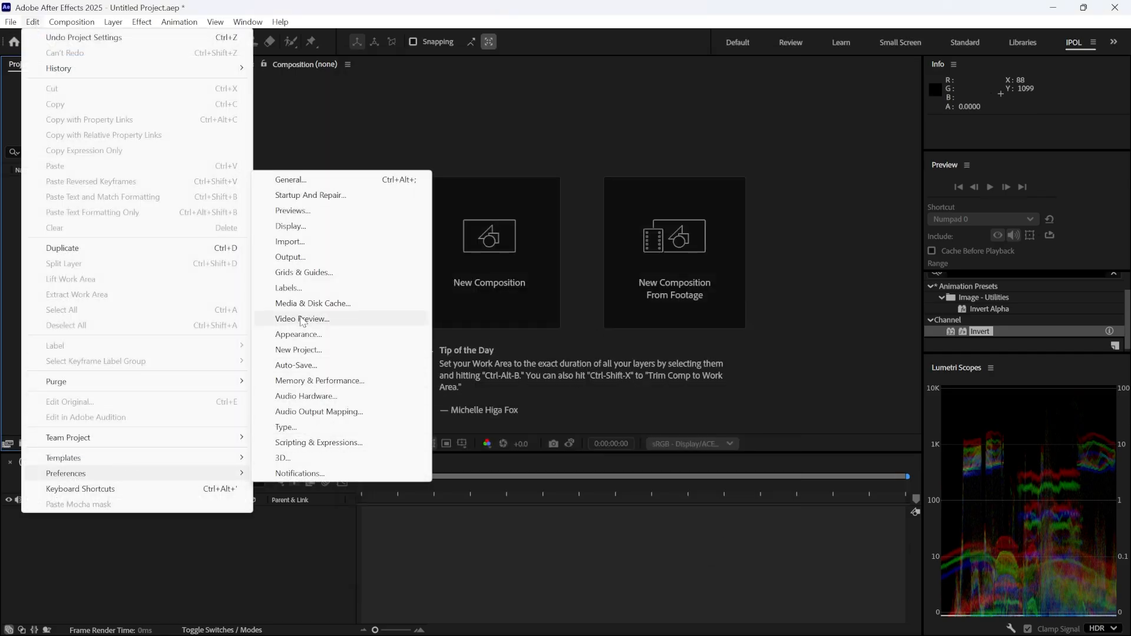
pyautogui.click(292, 242)
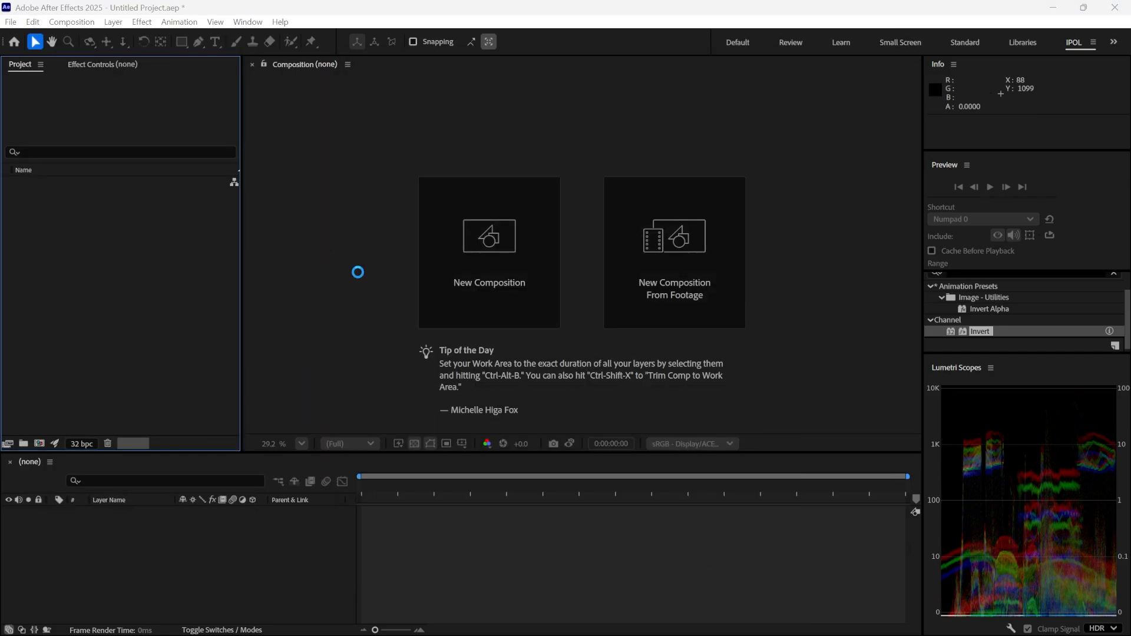
pyautogui.click(431, 187)
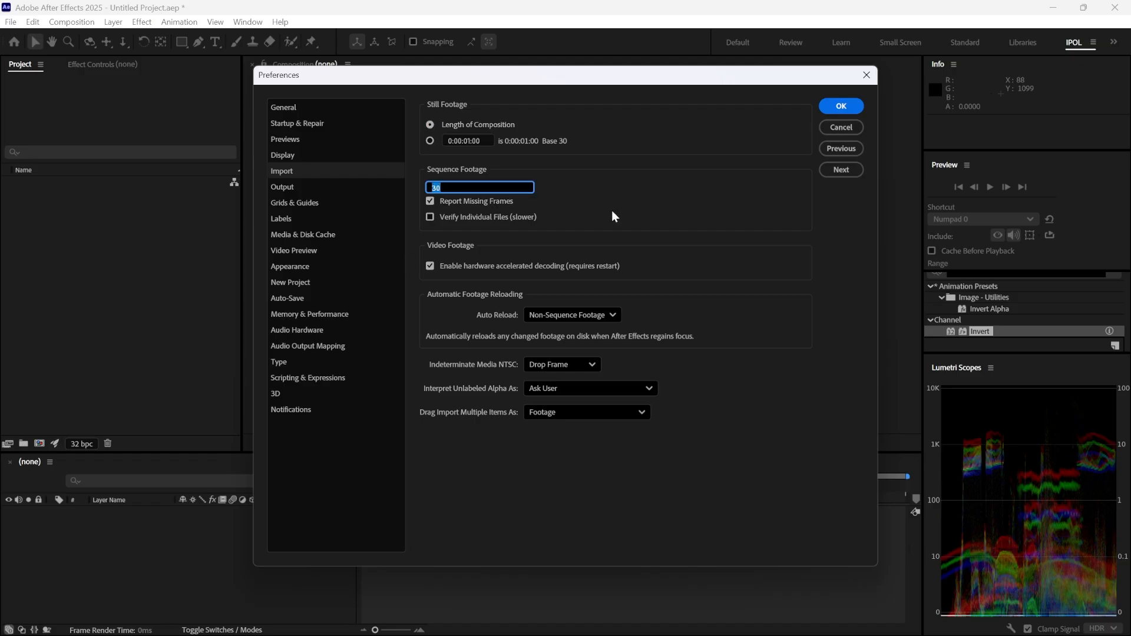
pyautogui.write('24')
pyautogui.press('Return')
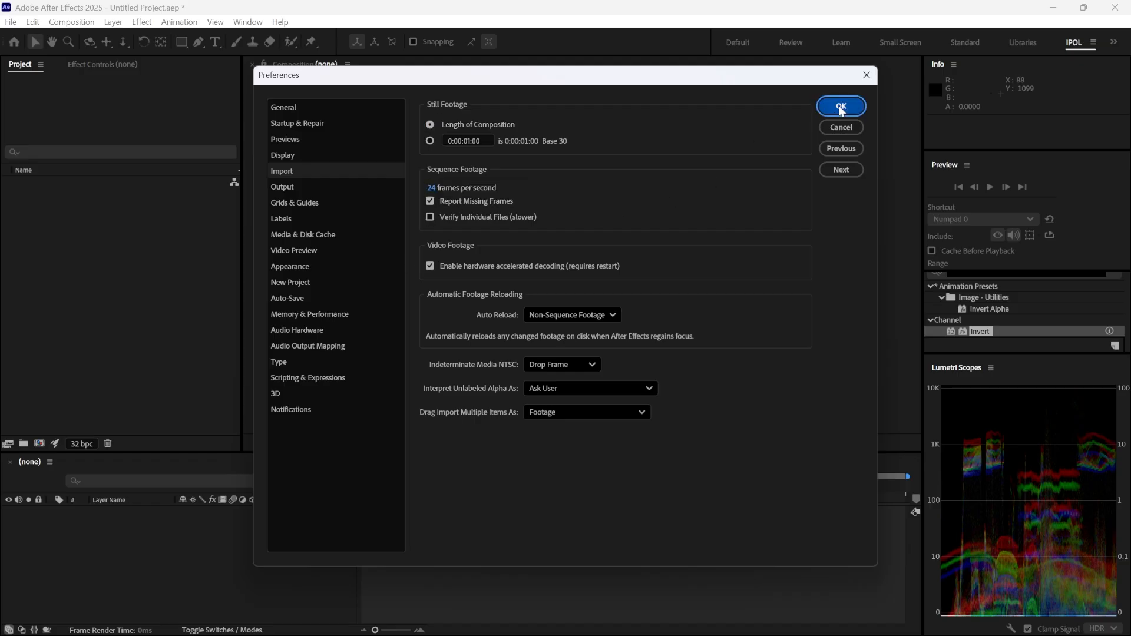
pyautogui.click(842, 108)
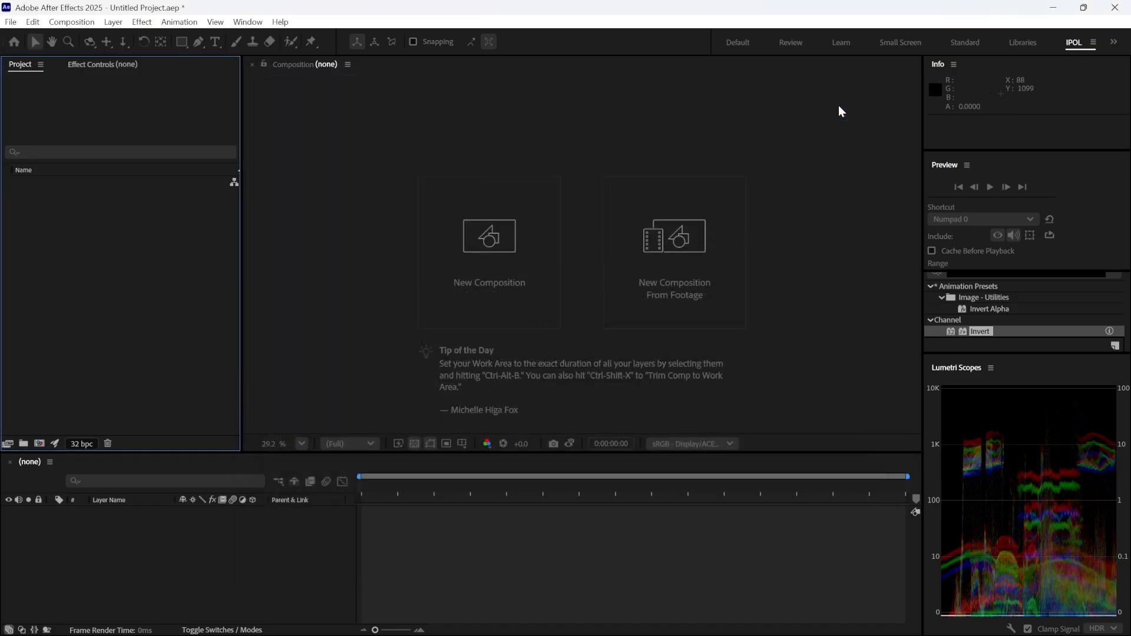
# Step: Import the LS_SHOT001_v001 OpenEXR sequence from Tut_RenderPasses57\renders as a composition with pre-composed layers and a contact sheet
pyautogui.doubleClick(152, 299)
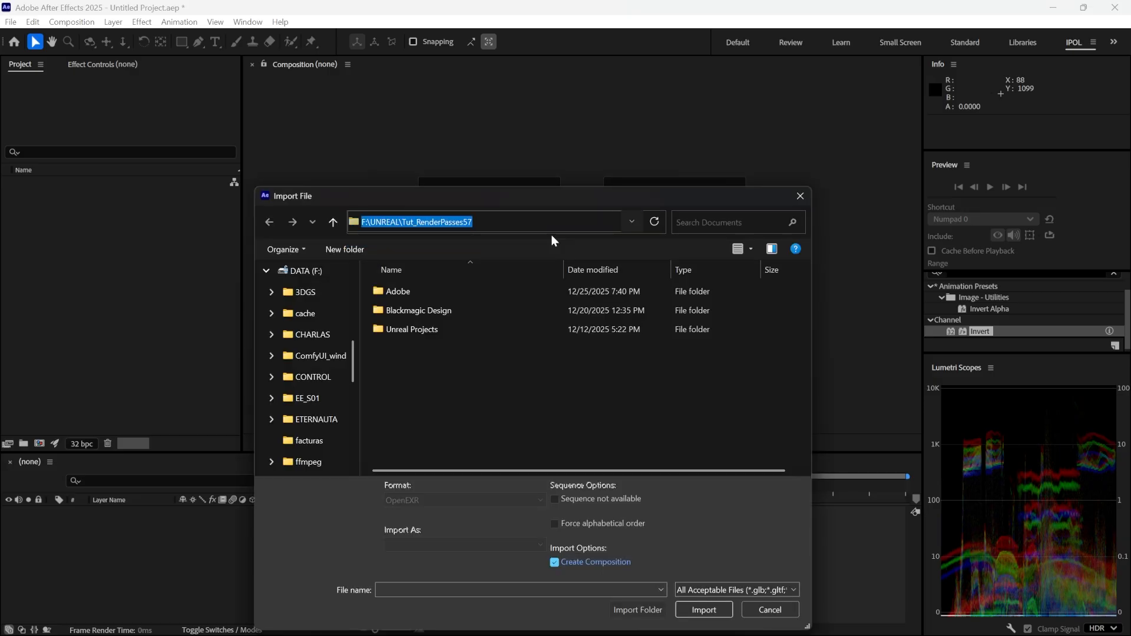
pyautogui.press('Return')
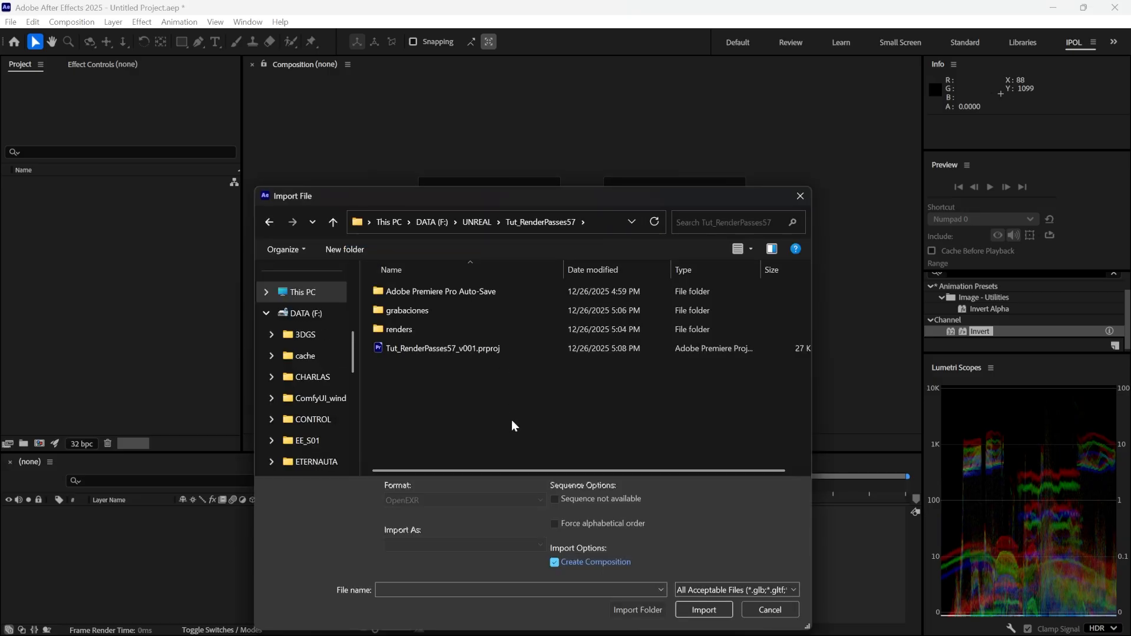
pyautogui.doubleClick(408, 329)
pyautogui.doubleClick(406, 293)
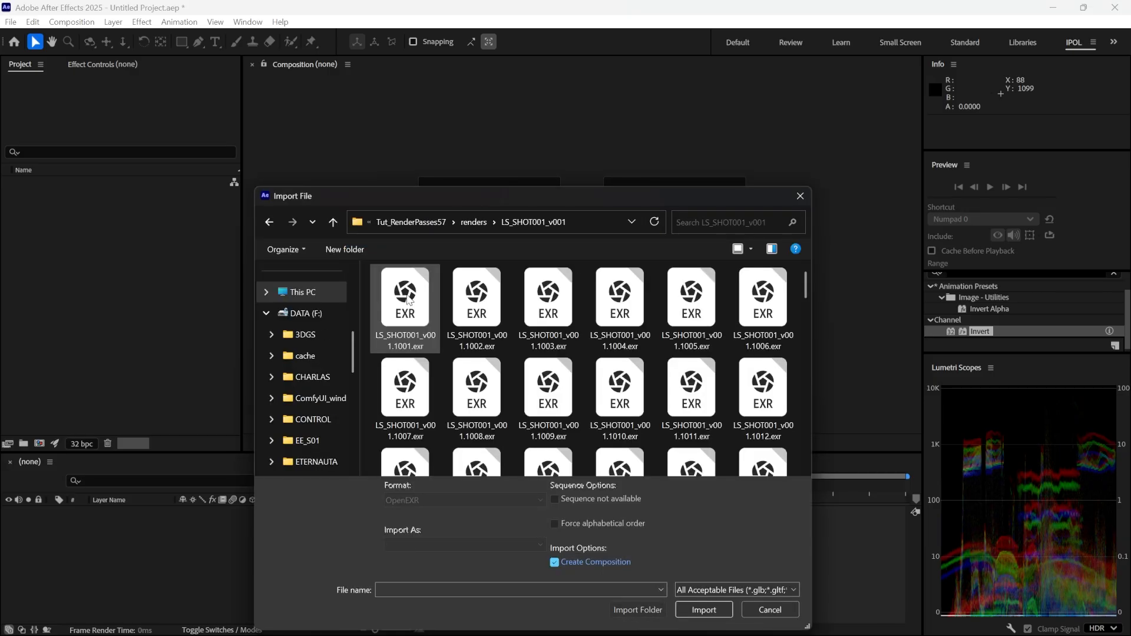
pyautogui.click(469, 221)
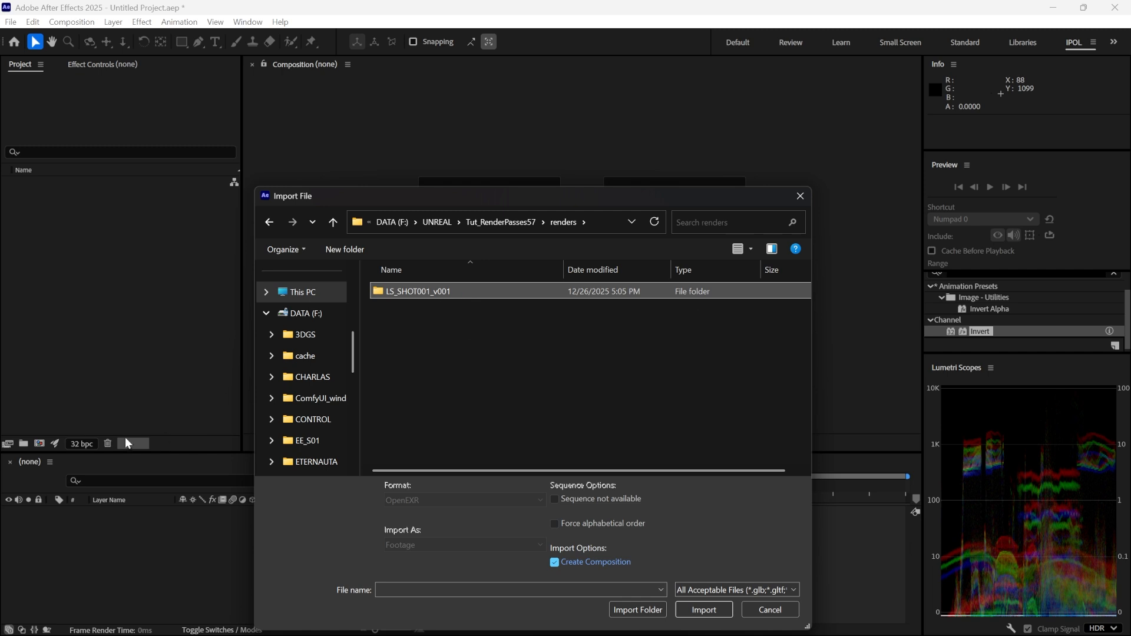
pyautogui.doubleClick(451, 292)
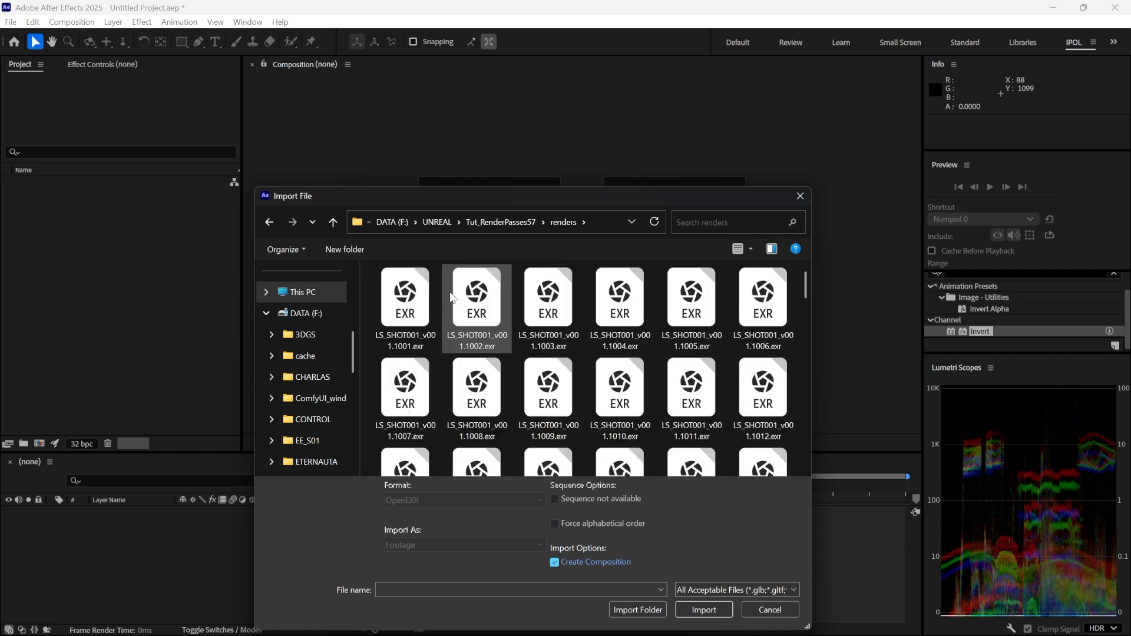
pyautogui.click(592, 554)
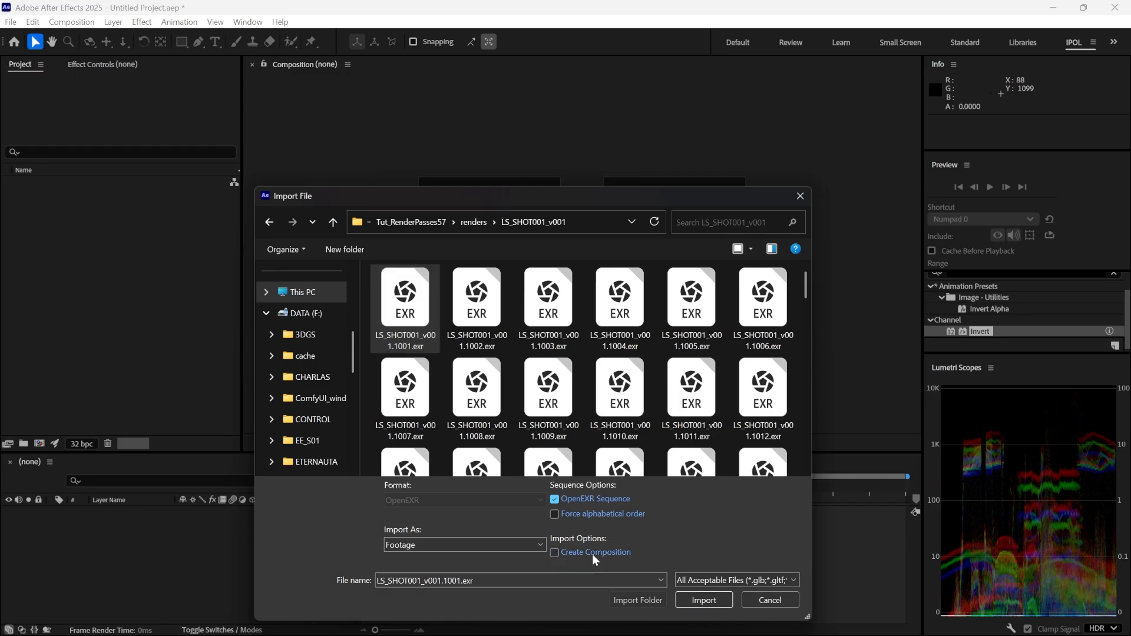
pyautogui.click(705, 601)
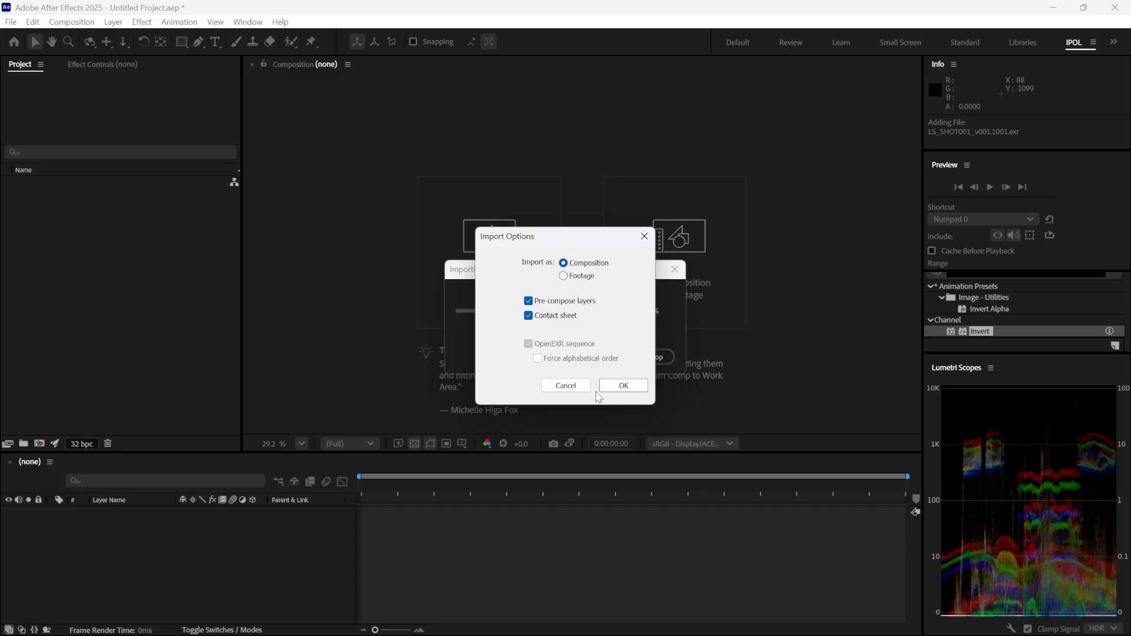
pyautogui.click(624, 385)
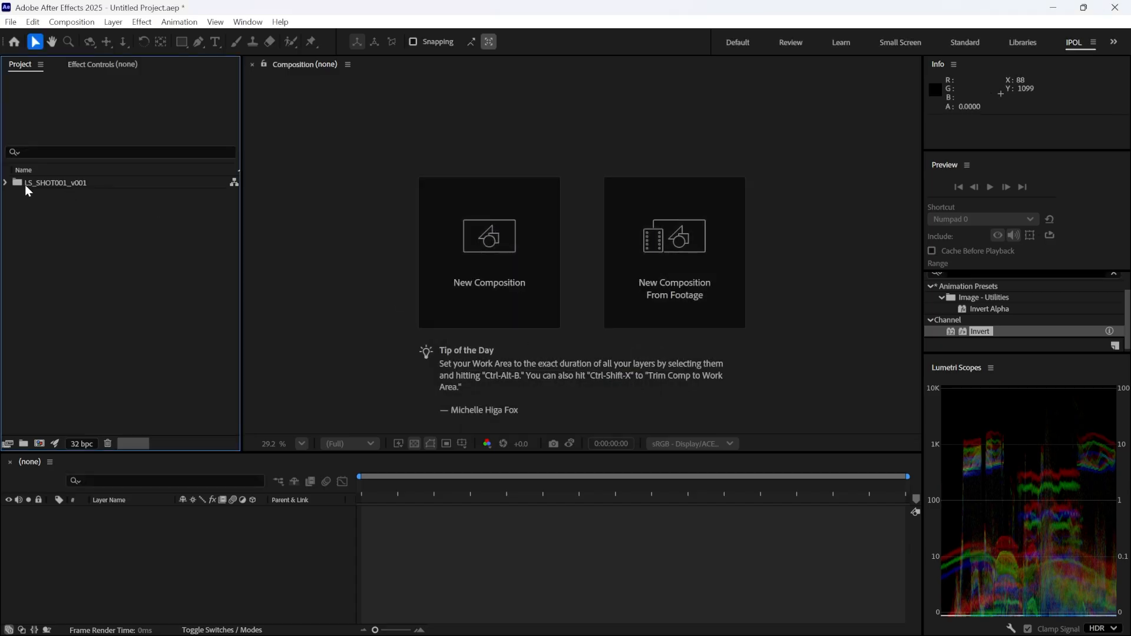
# Step: Expand the imported LS_SHOT001_v001 folder and its source comps, and examine the assemble, contact sheet, Cryptomatte, depth, RGBA and EXR items
pyautogui.click(6, 184)
pyautogui.click(18, 221)
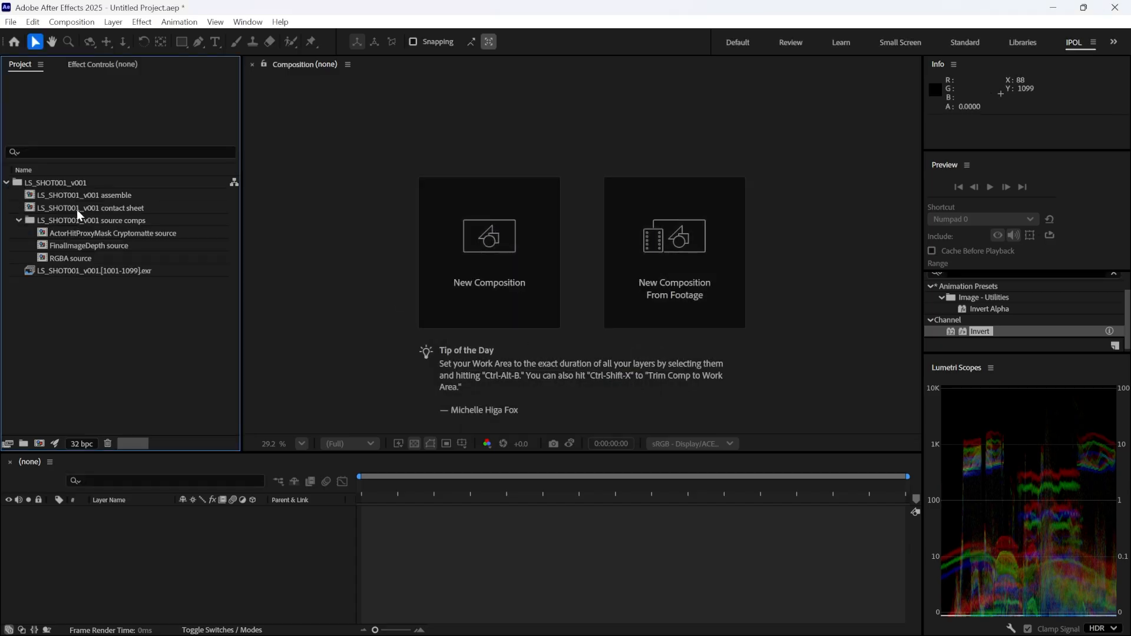
pyautogui.click(82, 195)
pyautogui.click(93, 208)
pyautogui.click(96, 234)
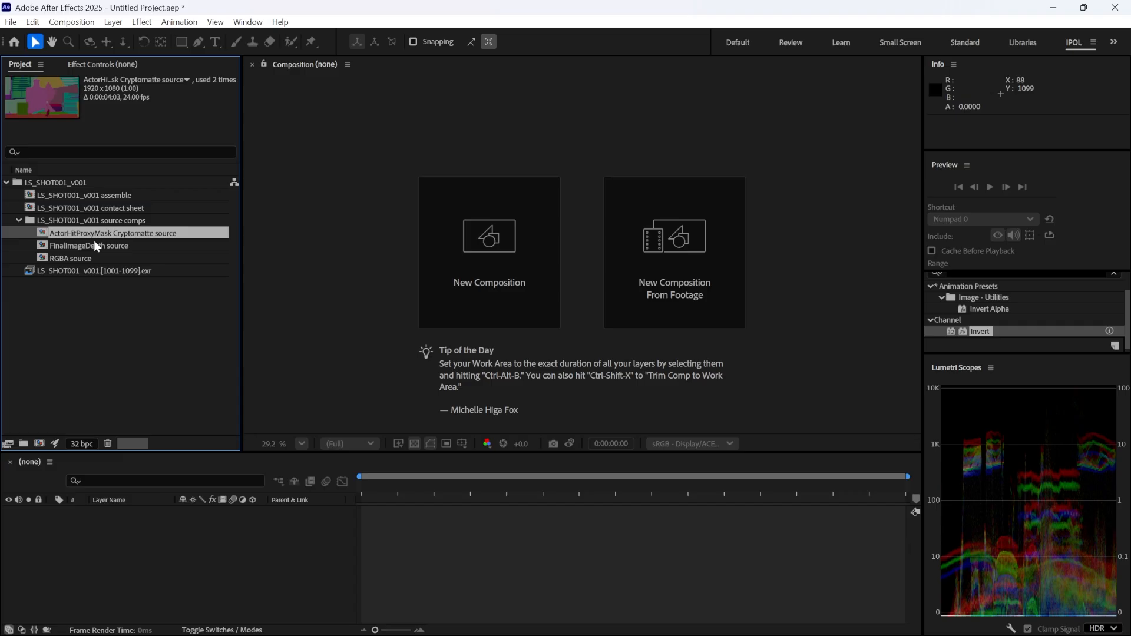
pyautogui.click(92, 246)
pyautogui.click(89, 258)
pyautogui.click(80, 271)
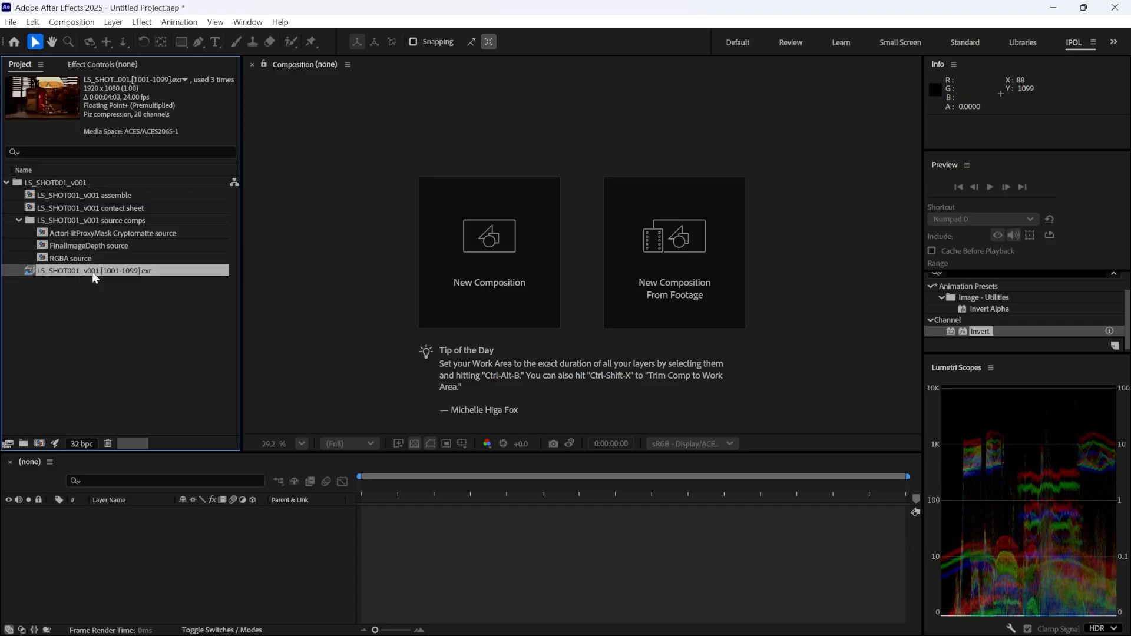
# Step: Override the media color space of the LS_SHOT001_v001 EXR sequence footage with ACES/ACEScg in its interpretation settings
pyautogui.rightClick(92, 271)
pyautogui.moveTo(222, 411)
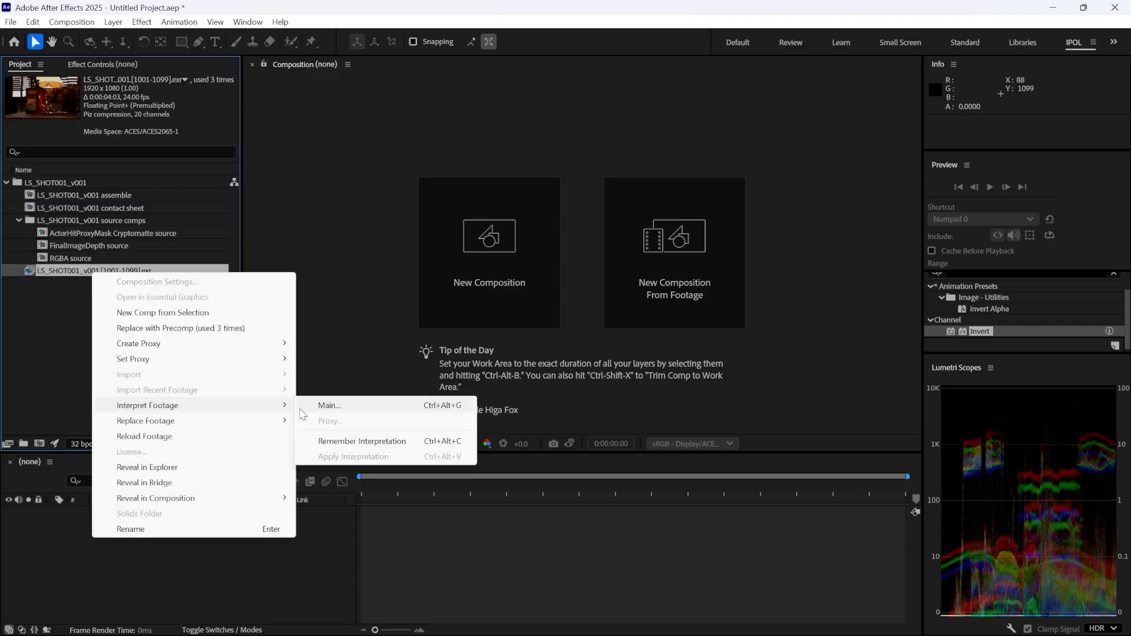
pyautogui.click(354, 406)
pyautogui.click(447, 77)
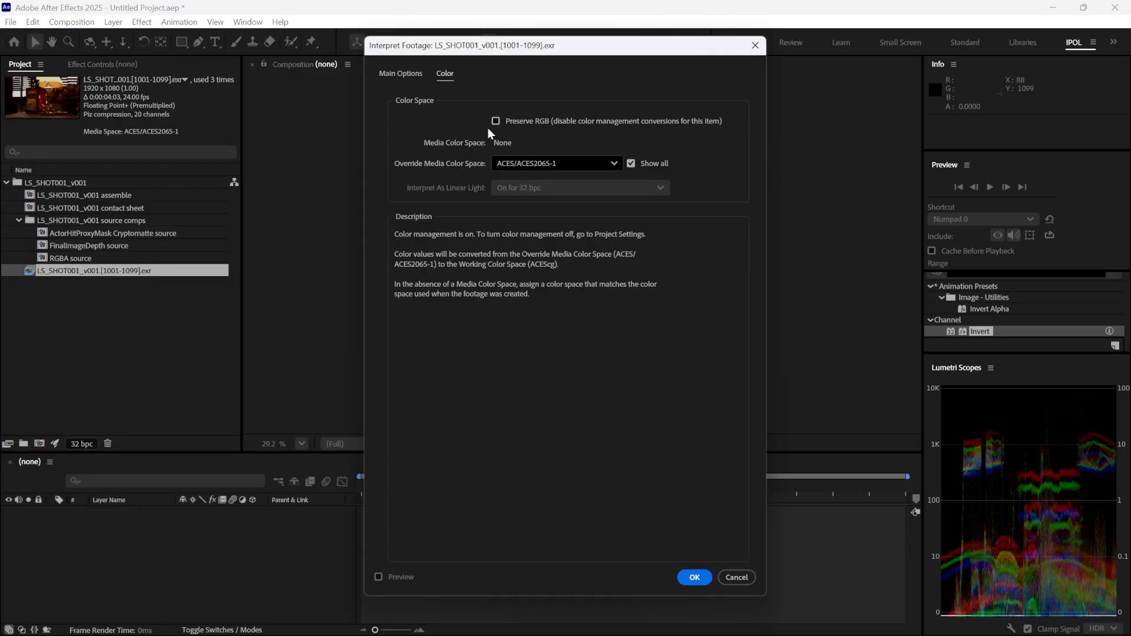
pyautogui.click(547, 168)
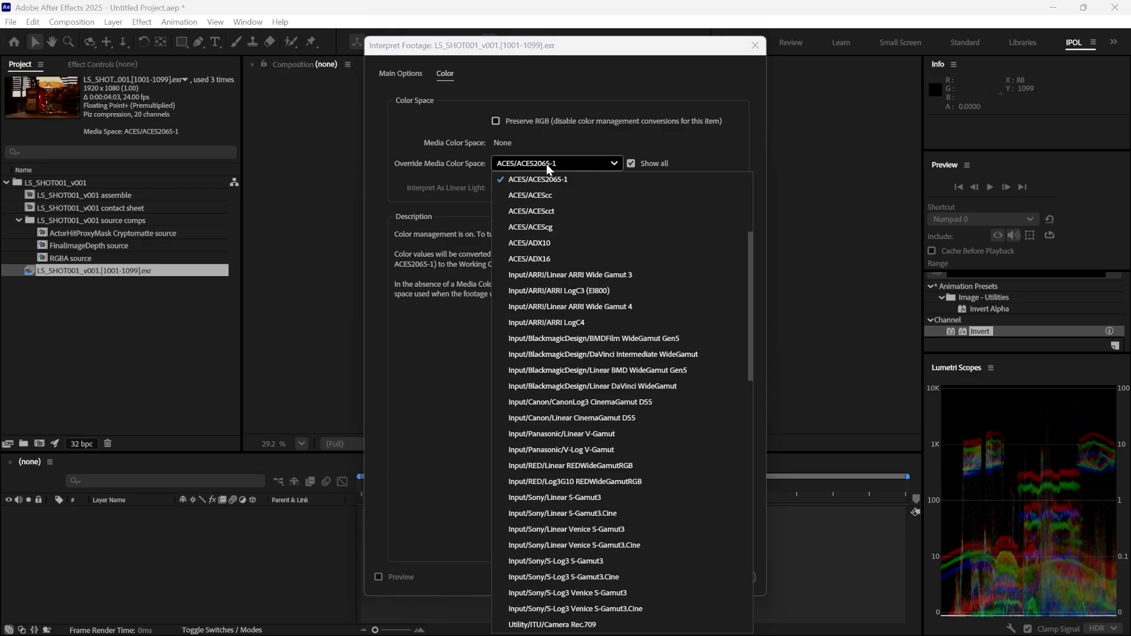
pyautogui.click(551, 226)
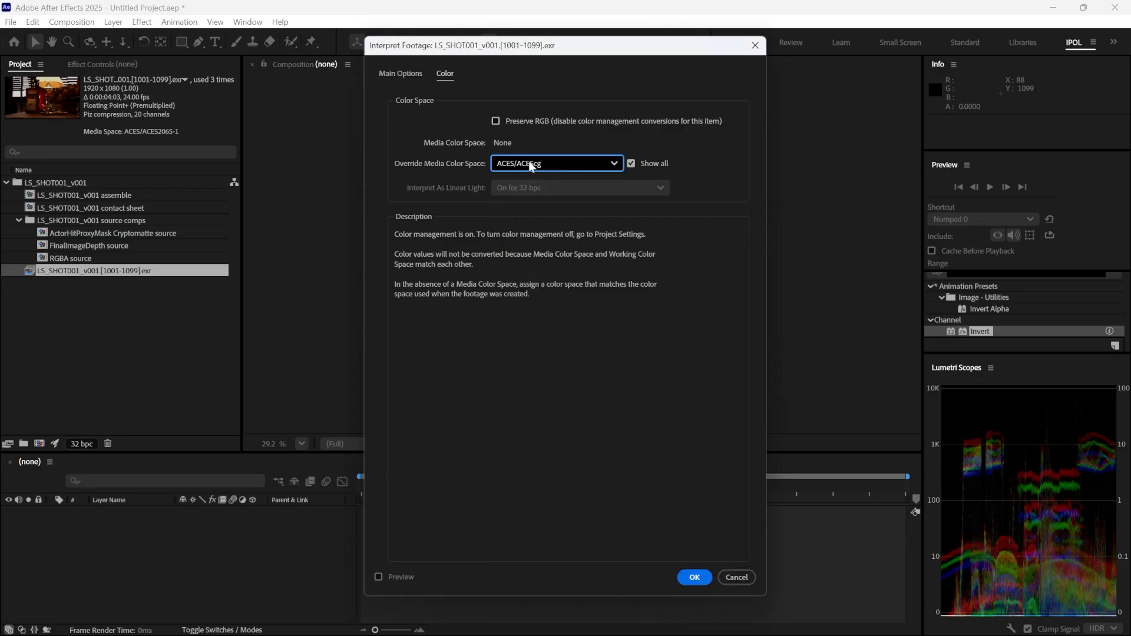
pyautogui.click(696, 577)
pyautogui.click(139, 351)
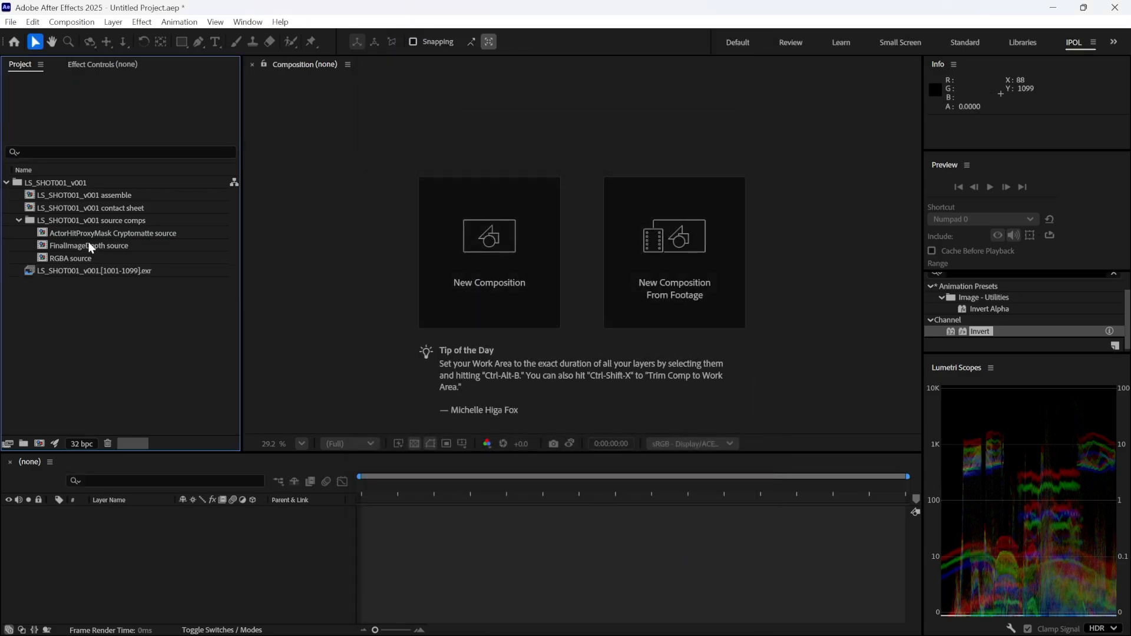
# Step: Open the contact sheet composition, fit it in the viewer up to 100%, and scrub through the passes
pyautogui.doubleClick(90, 208)
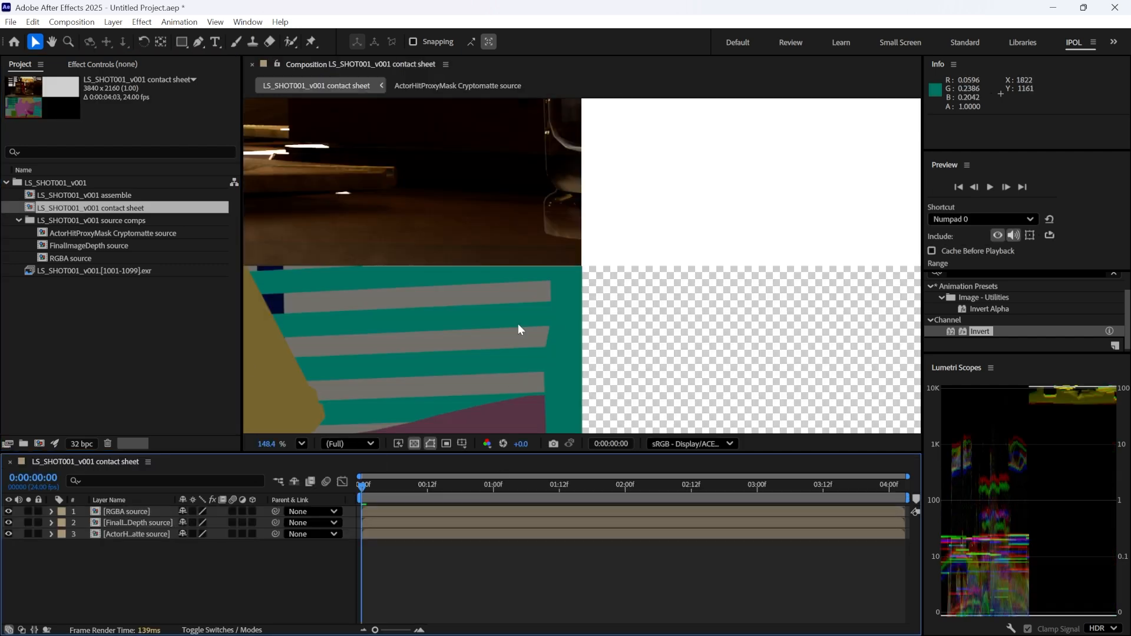
pyautogui.scroll(-1, 519, 310)
pyautogui.click(417, 443)
pyautogui.scroll(-2, 504, 355)
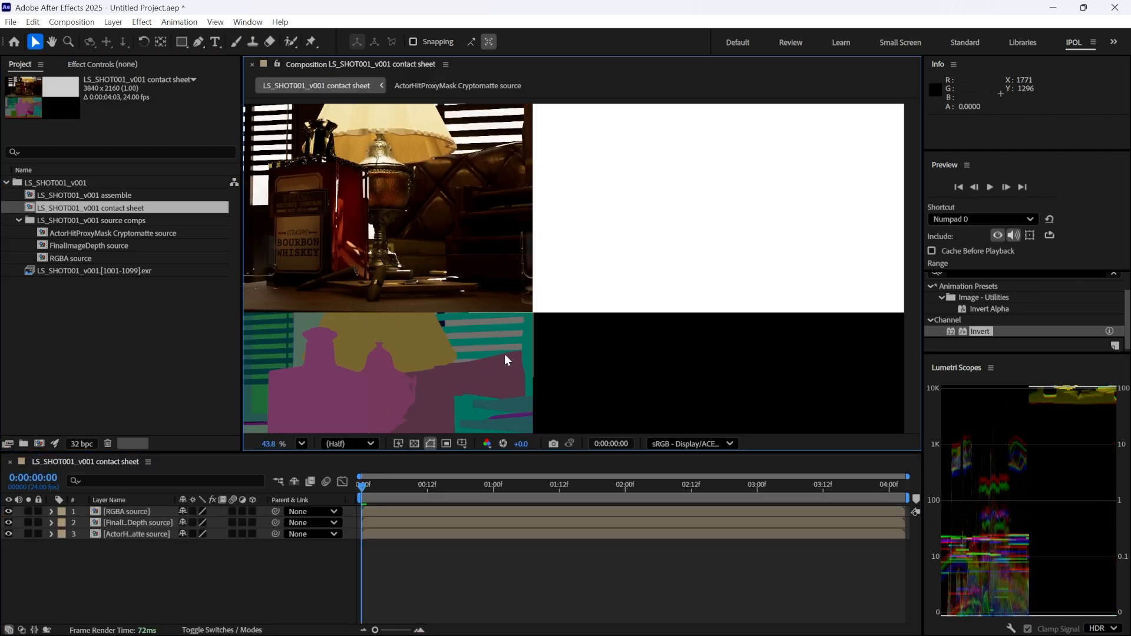
pyautogui.click(300, 443)
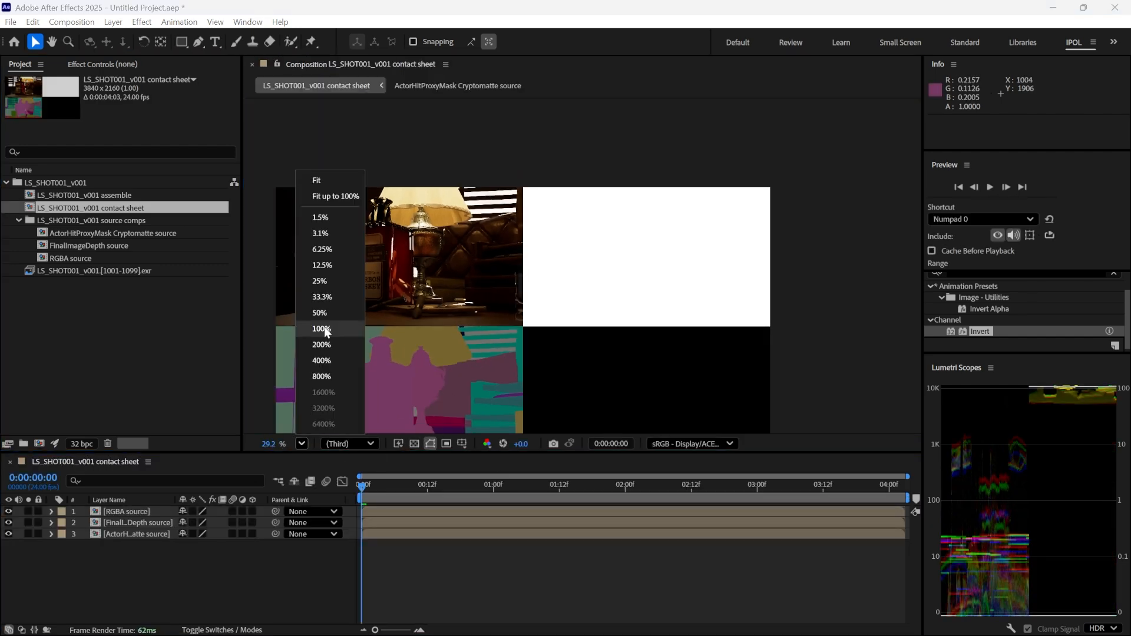
pyautogui.click(328, 199)
pyautogui.moveTo(368, 489); pyautogui.dragTo(321, 482)
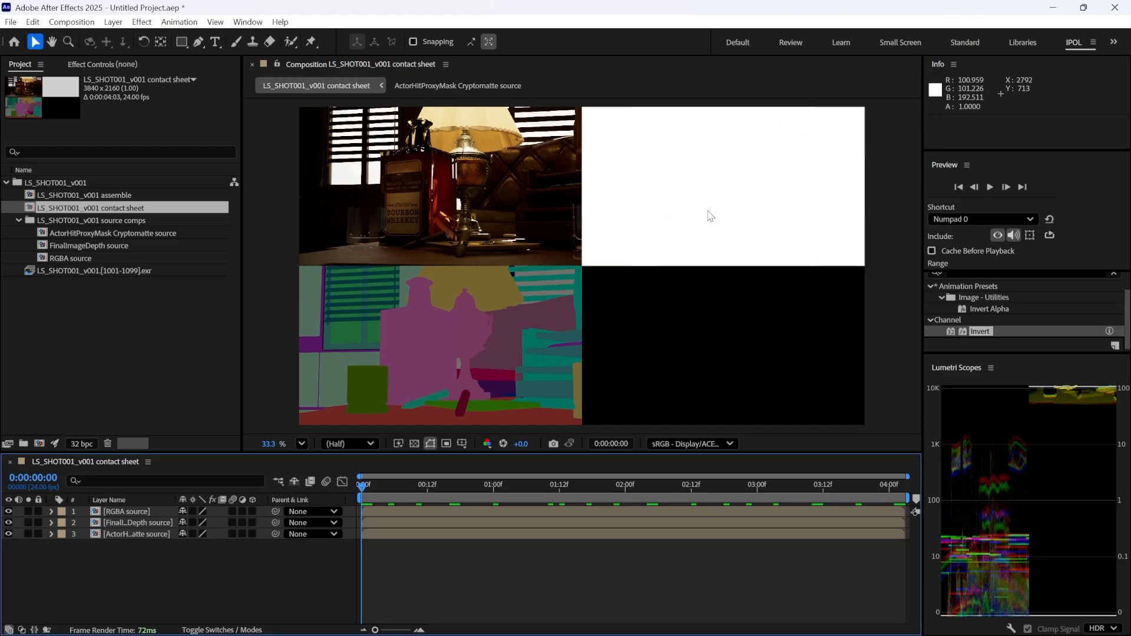
# Step: Lower the viewer exposure to -14.4 to inspect the depth pass, then reset the exposure and scrub the contact sheet
pyautogui.moveTo(522, 444); pyautogui.dragTo(0, 446)
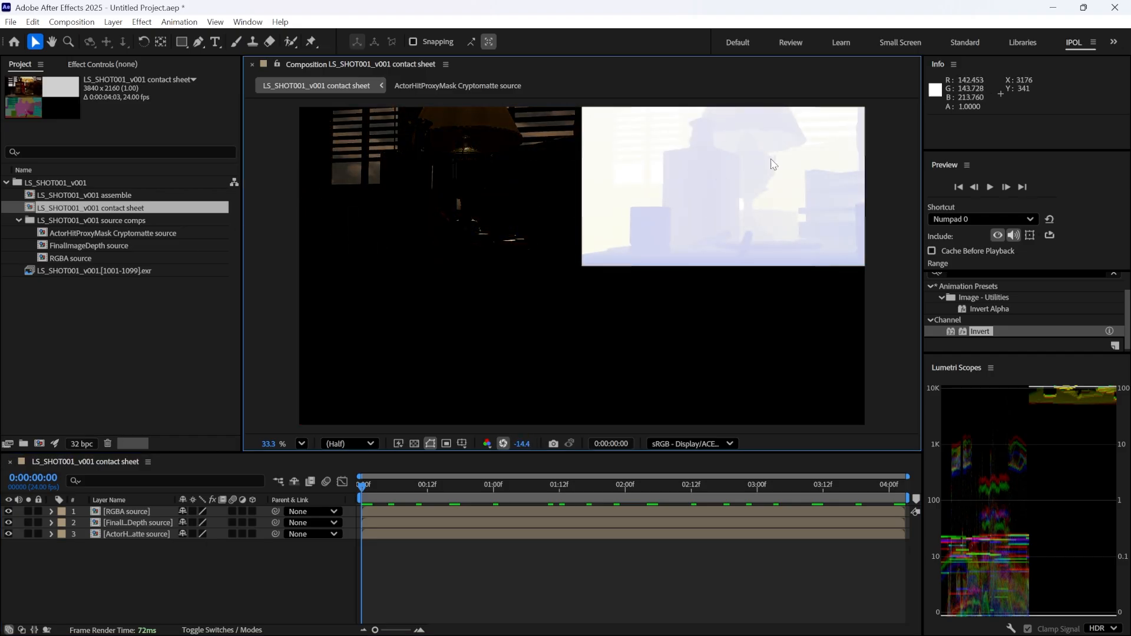
pyautogui.click(503, 445)
pyautogui.moveTo(376, 492); pyautogui.dragTo(265, 484)
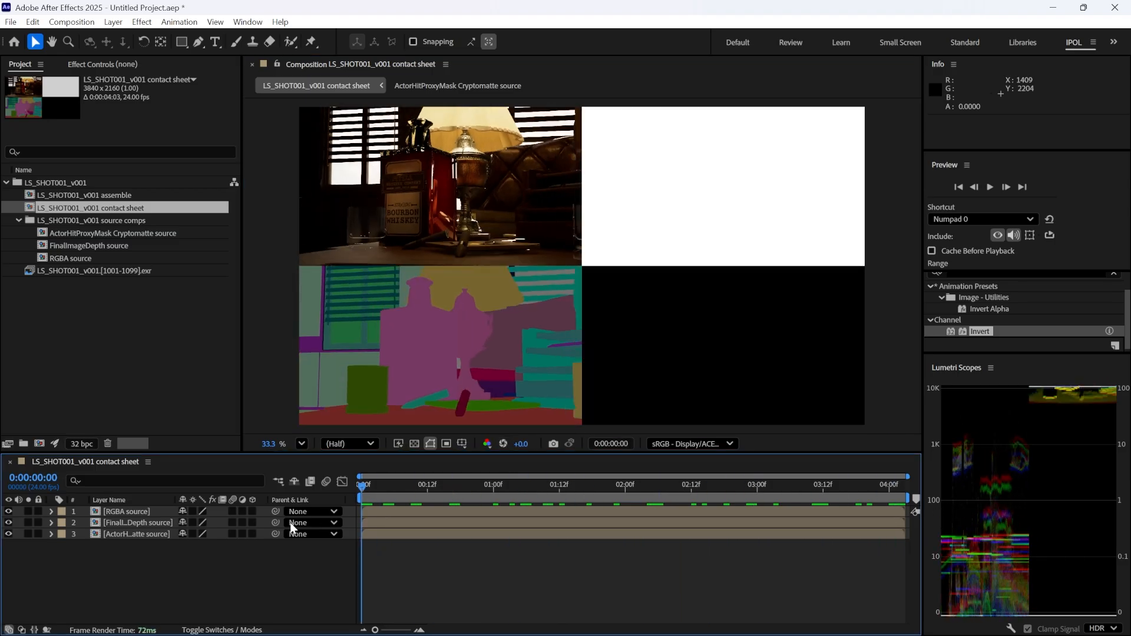
# Step: Open the assemble composition, hide the RGBA and FinalImageDepth layers, and scrub through the ActorHitProxyMask pass
pyautogui.click(107, 197)
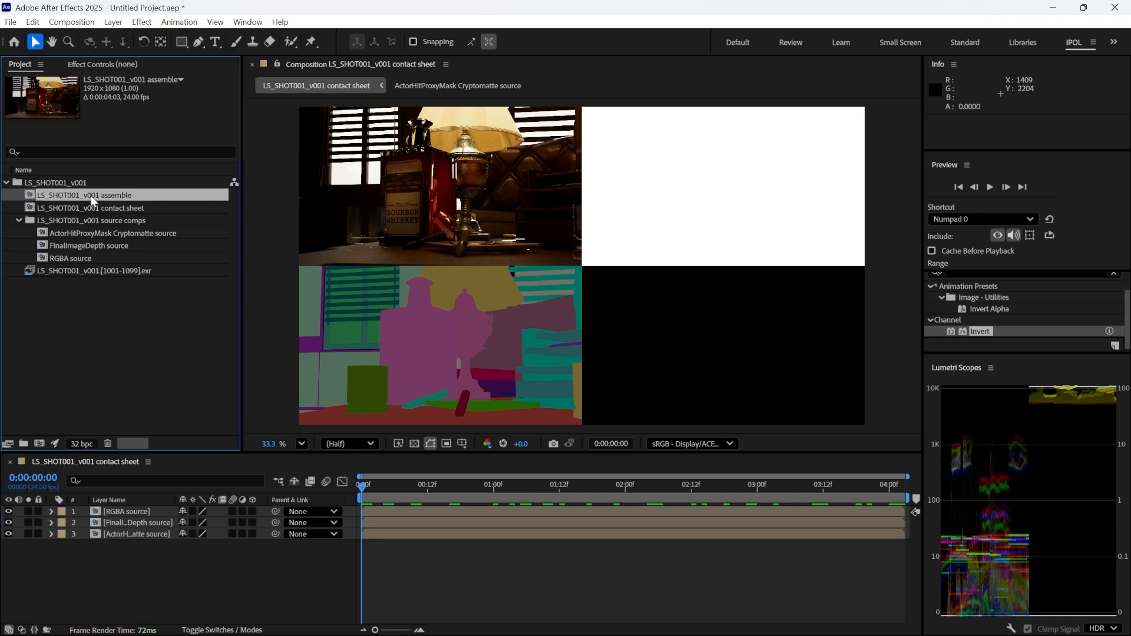
pyautogui.doubleClick(93, 201)
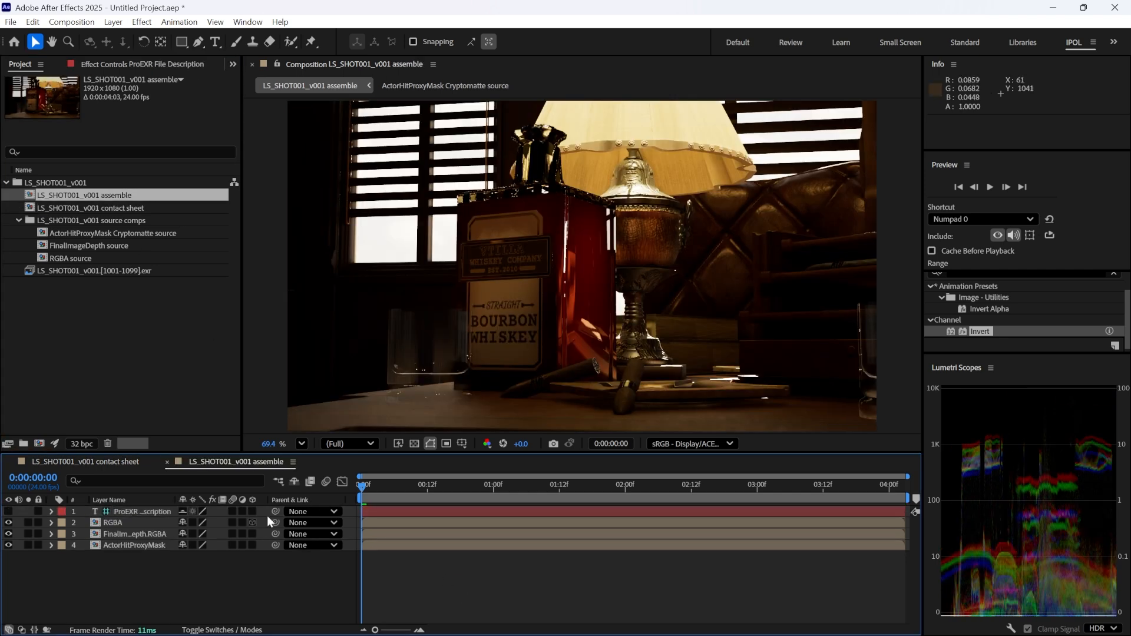
pyautogui.click(9, 523)
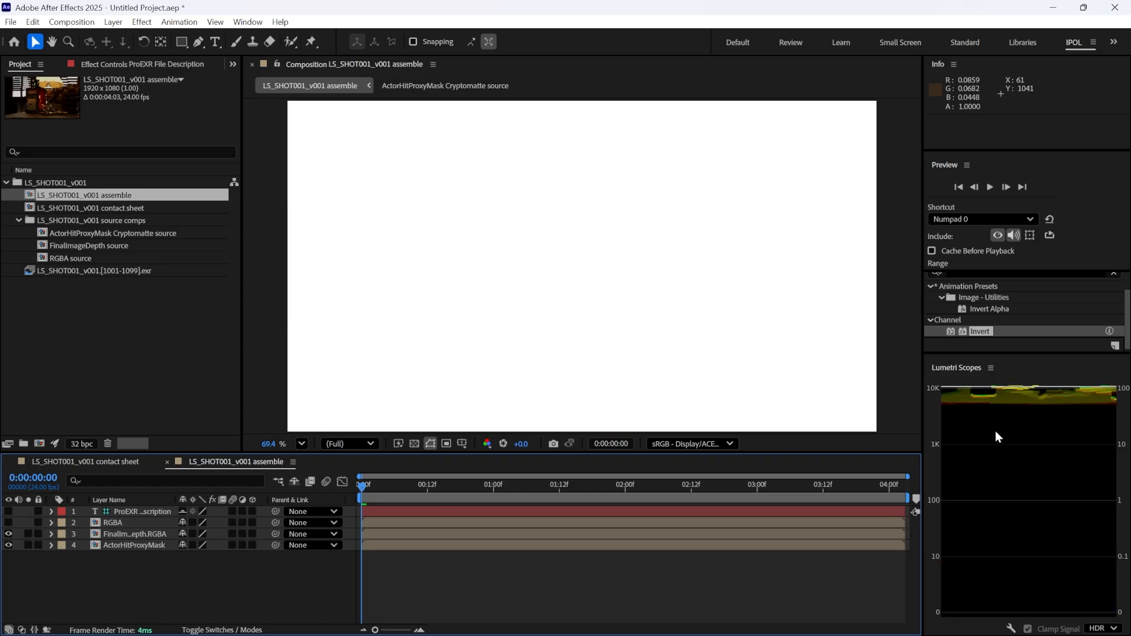
pyautogui.click(8, 534)
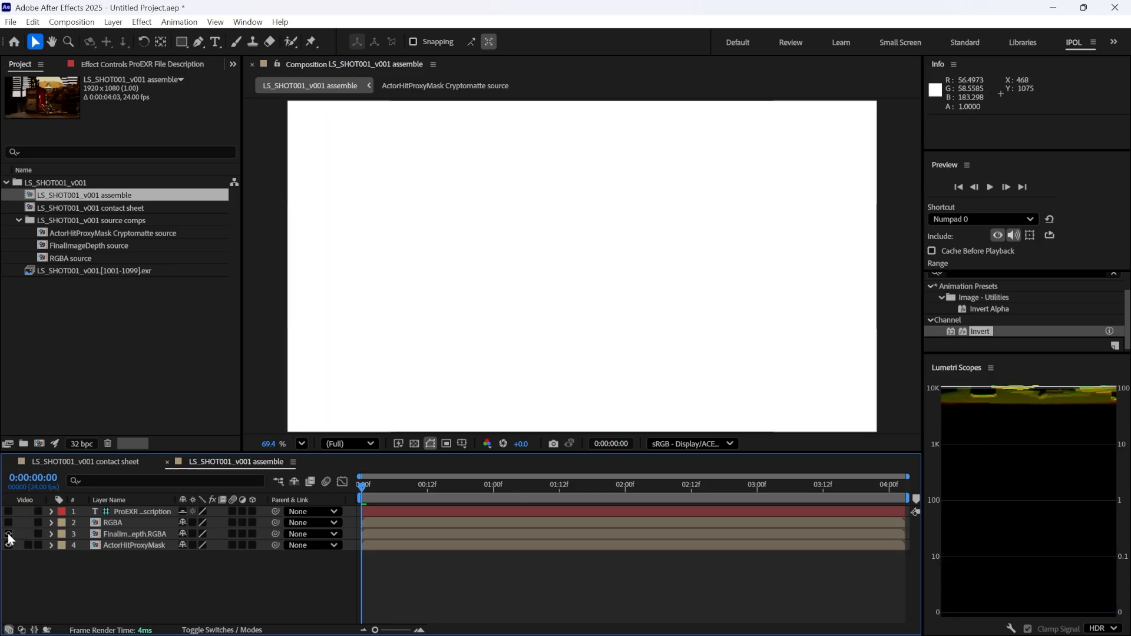
pyautogui.click(109, 546)
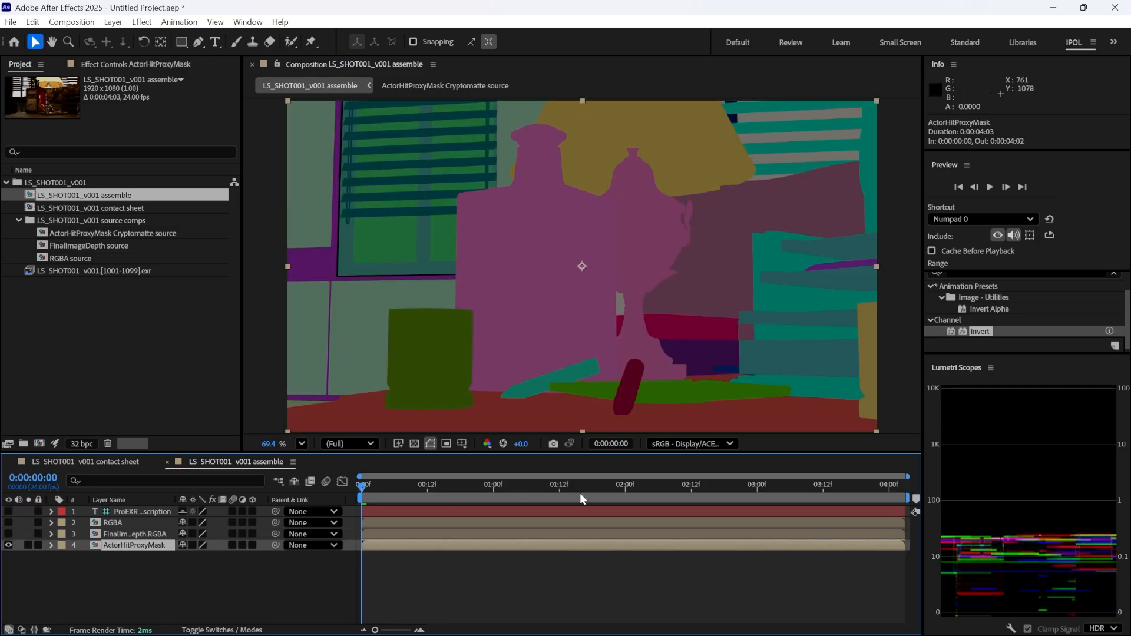
pyautogui.click(575, 580)
pyautogui.moveTo(373, 490); pyautogui.dragTo(320, 522)
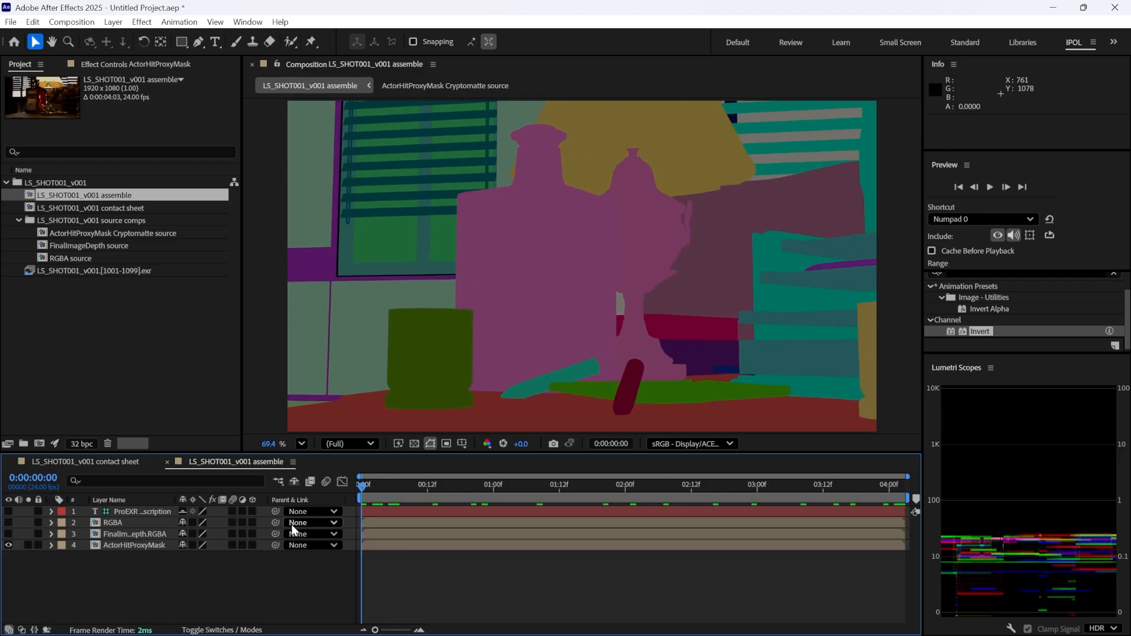
# Step: Show the RGBA and FinalImageDepth layers again, hide the ActorHitProxyMask layer, and scrub through the shot
pyautogui.click(8, 523)
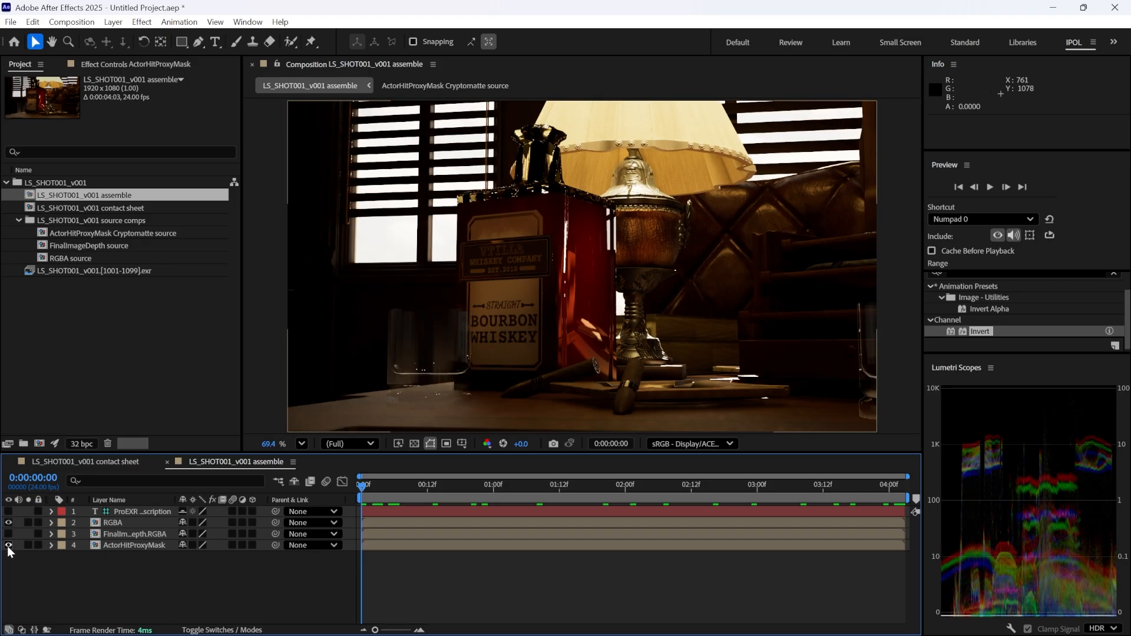
pyautogui.click(8, 545)
pyautogui.moveTo(415, 483); pyautogui.dragTo(215, 561)
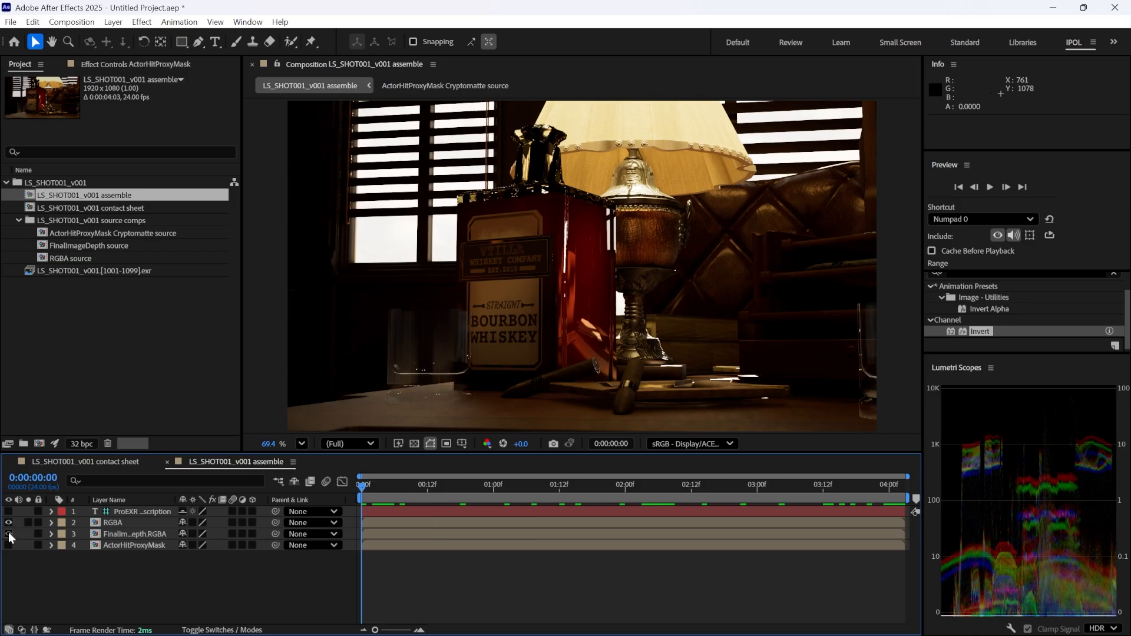
# Step: Open the FinalImageDepth source comp and set the White Point of its EXR layer's EXtractoR effect to 1471
pyautogui.click(127, 533)
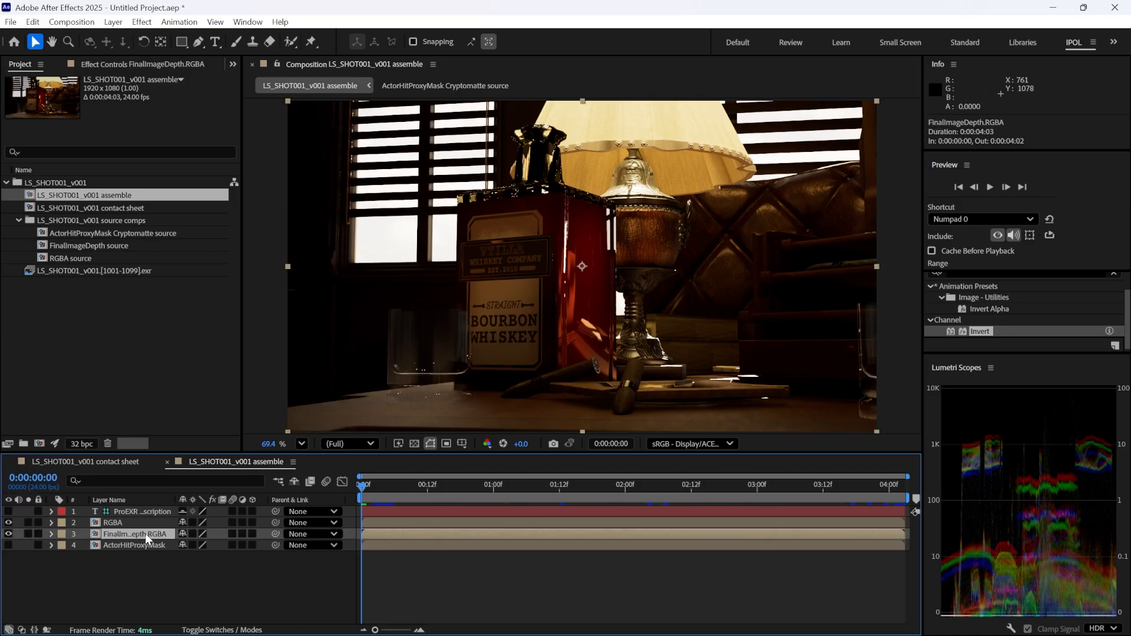
pyautogui.doubleClick(145, 532)
pyautogui.click(408, 515)
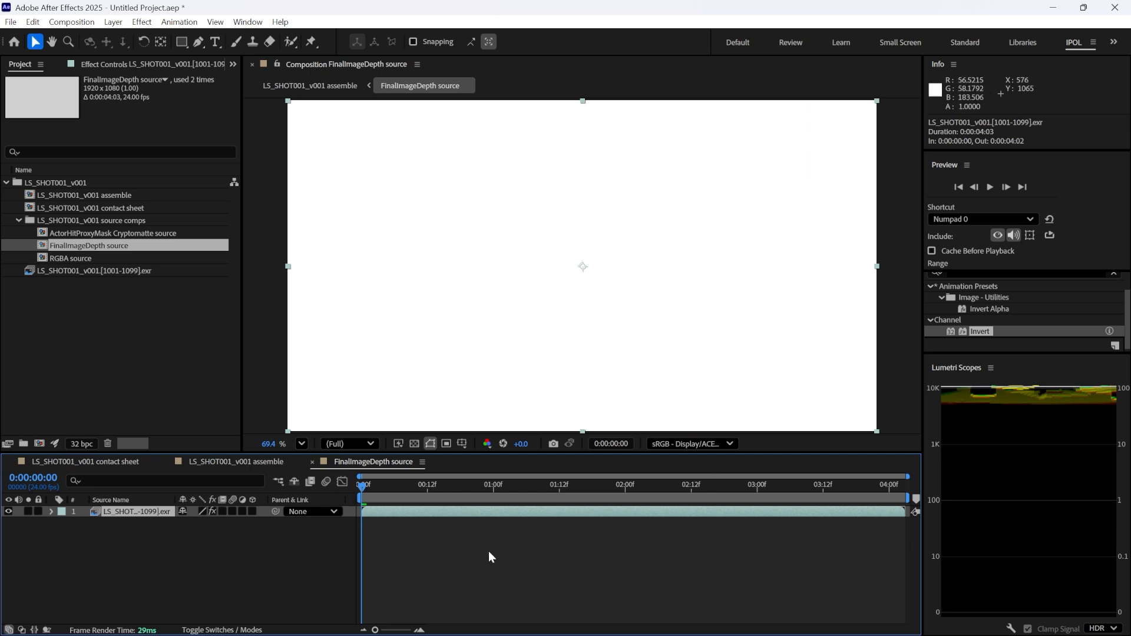
pyautogui.click(121, 64)
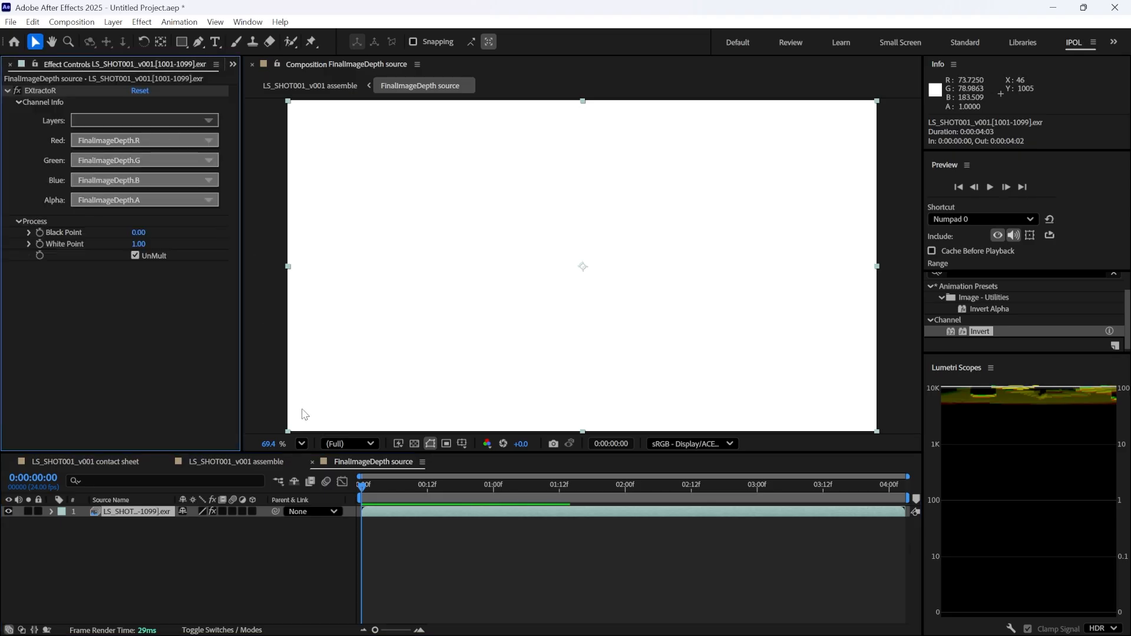
pyautogui.moveTo(404, 485); pyautogui.dragTo(140, 464)
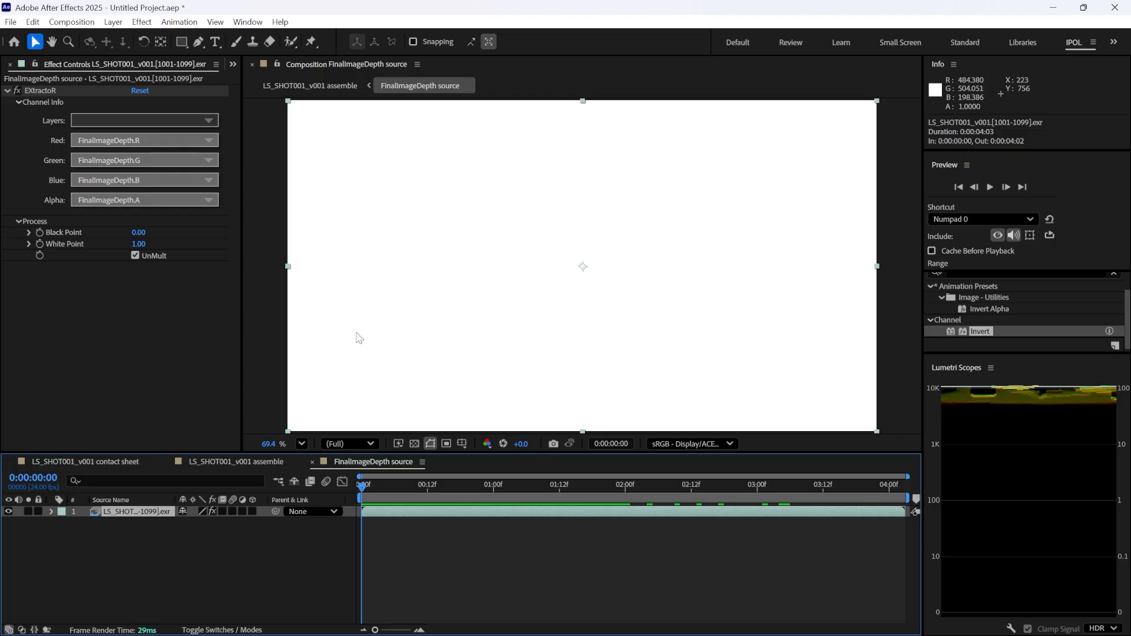
pyautogui.moveTo(139, 243); pyautogui.dragTo(373, 306)
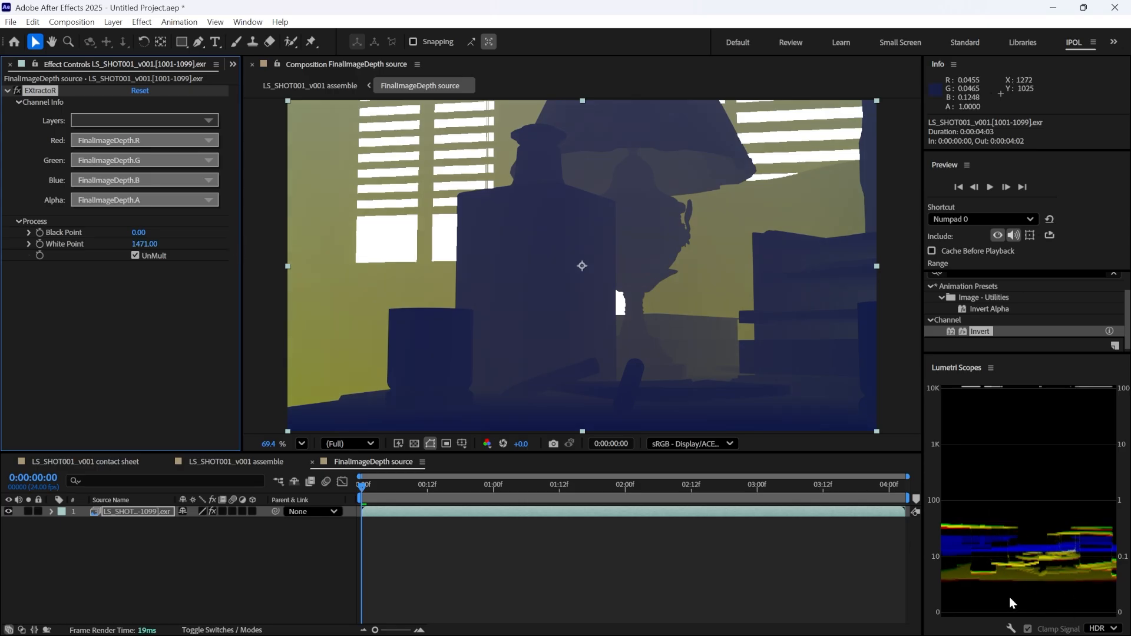
# Step: Assign FinalImageDepth.R to the Green and Blue channels of the EXtractoR effect and scrub through the grayscale depth pass
pyautogui.click(211, 162)
pyautogui.click(287, 439)
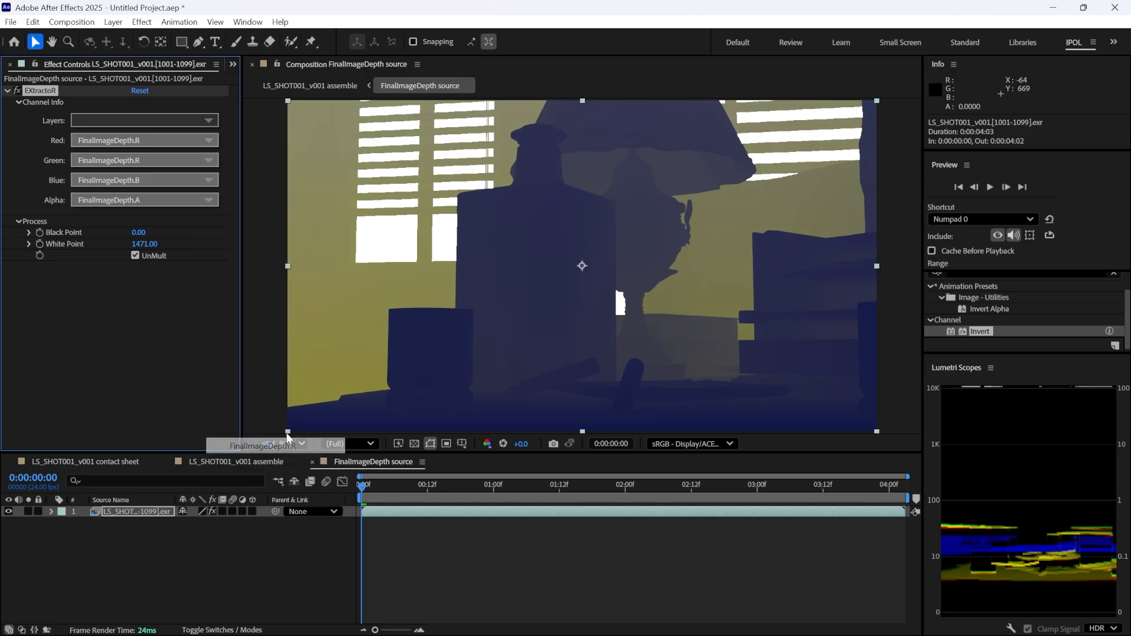
pyautogui.click(208, 180)
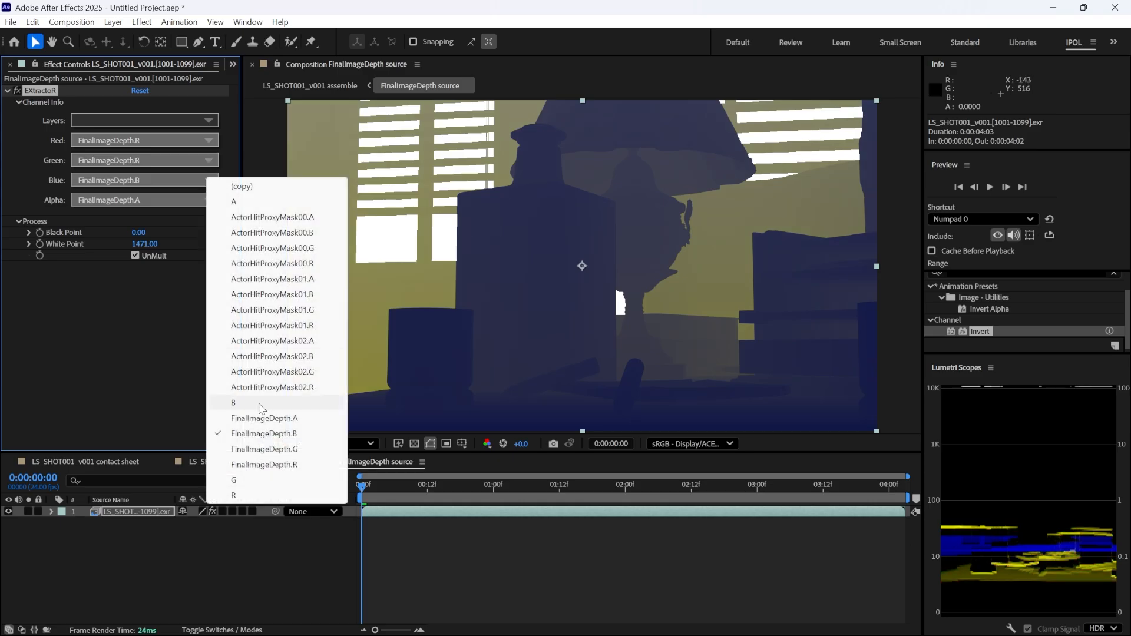
pyautogui.click(275, 463)
pyautogui.moveTo(412, 497); pyautogui.dragTo(253, 529)
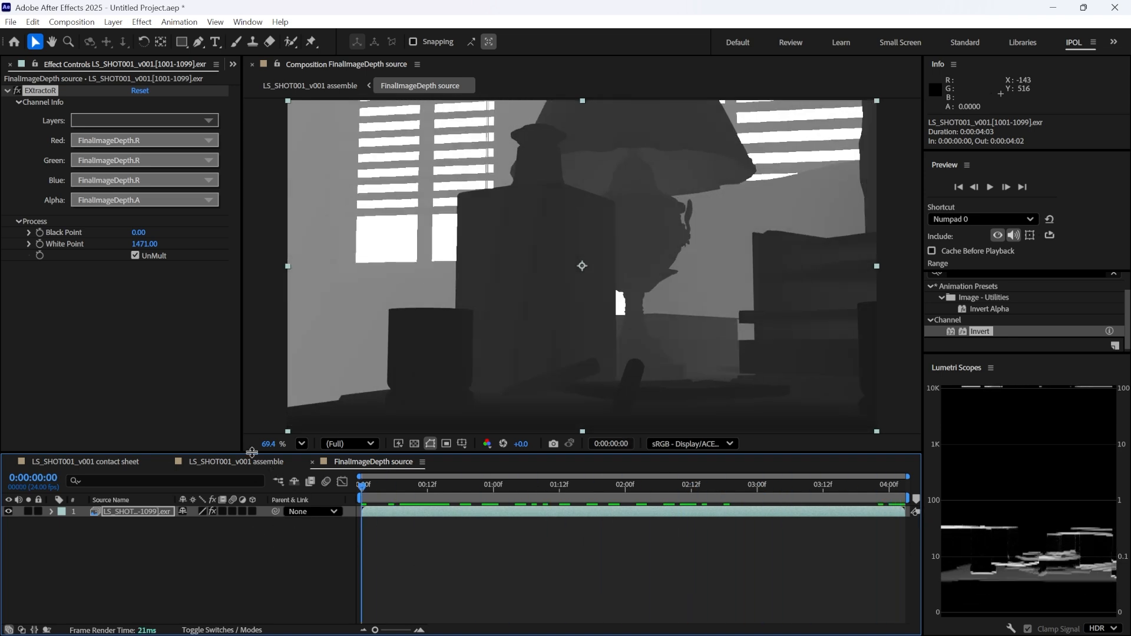
# Step: Set EXtractoR's White Point to 3291 and apply the Invert effect to the depth EXR layer
pyautogui.moveTo(145, 244); pyautogui.dragTo(274, 245)
pyautogui.scroll(1, 1039, 307)
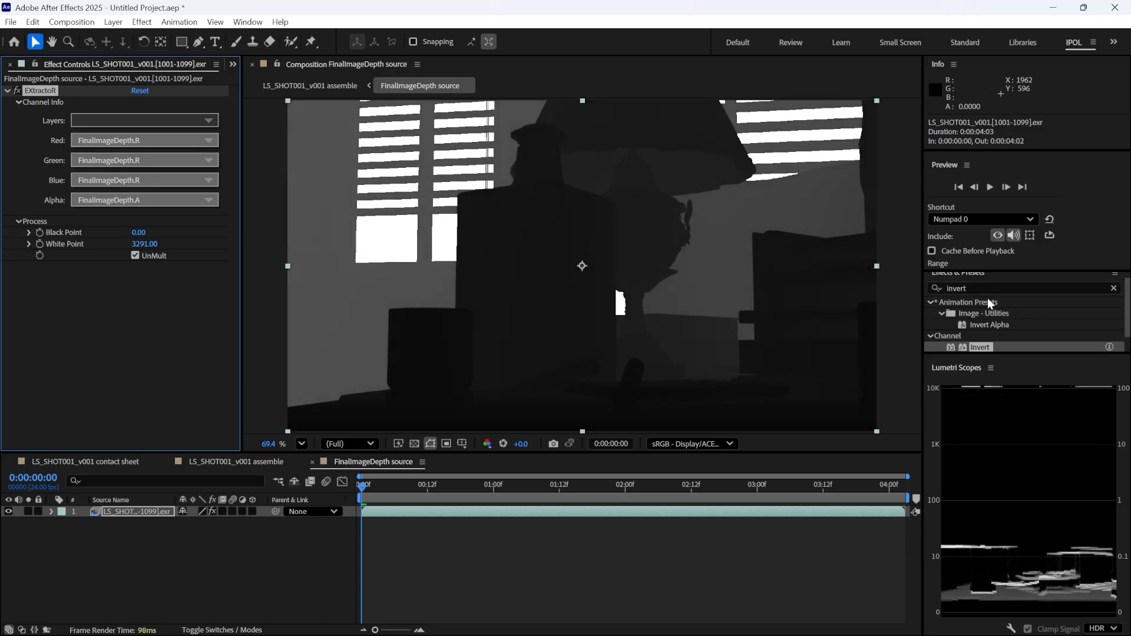
pyautogui.click(936, 287)
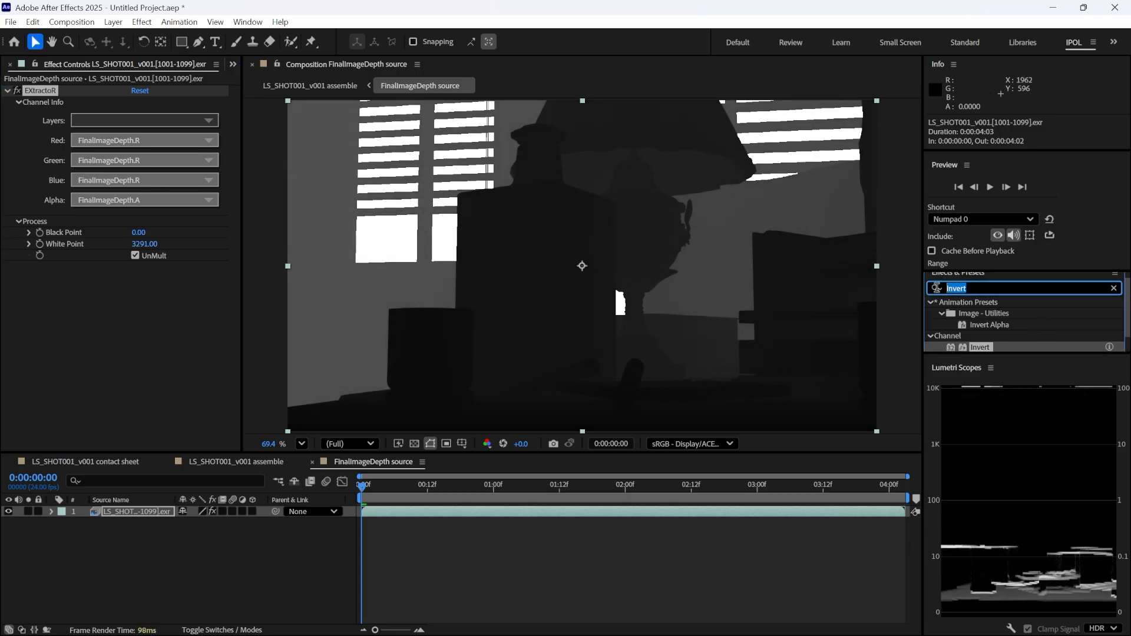
pyautogui.doubleClick(982, 346)
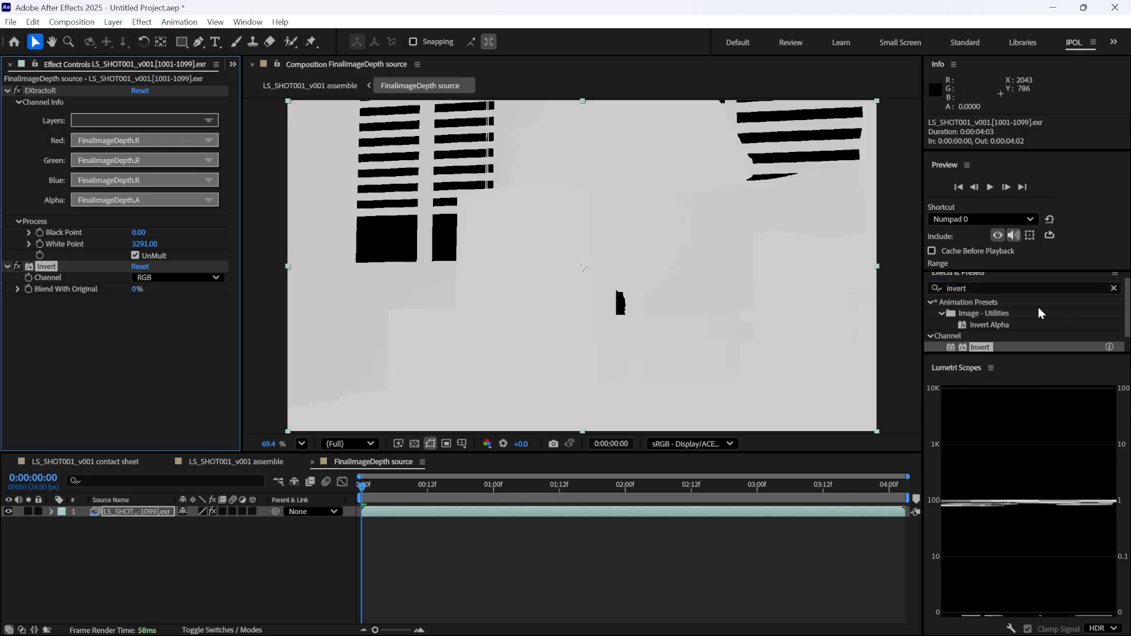
# Step: Search the effects for "level", set EXtractoR's White Point to 521, and scrub through the inverted depth pass
pyautogui.click(1010, 294)
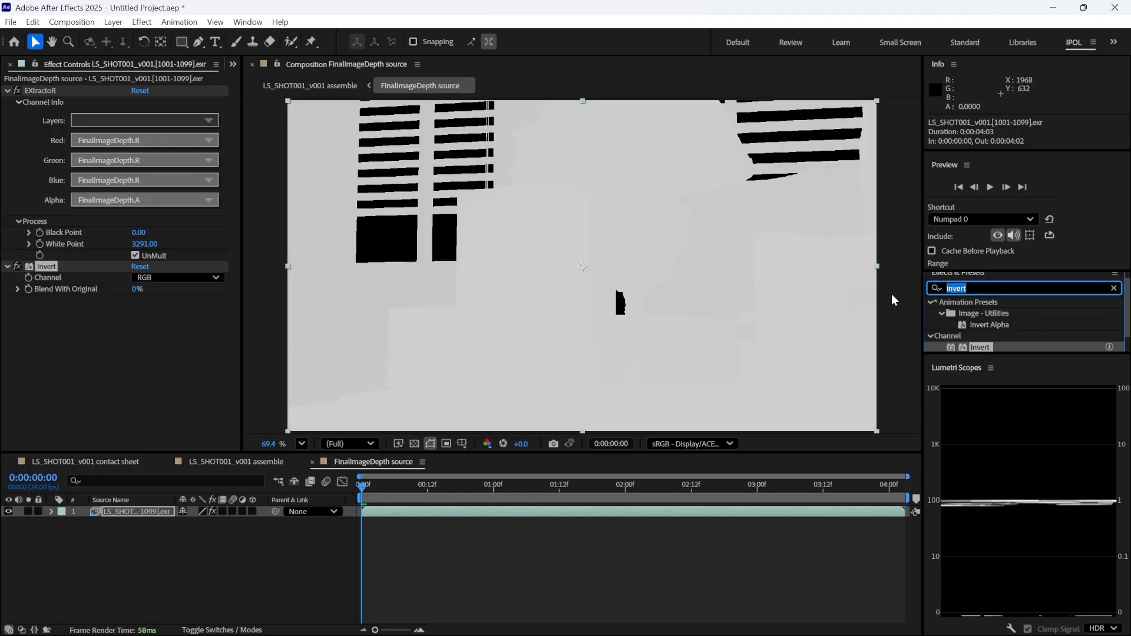
pyautogui.write('level')
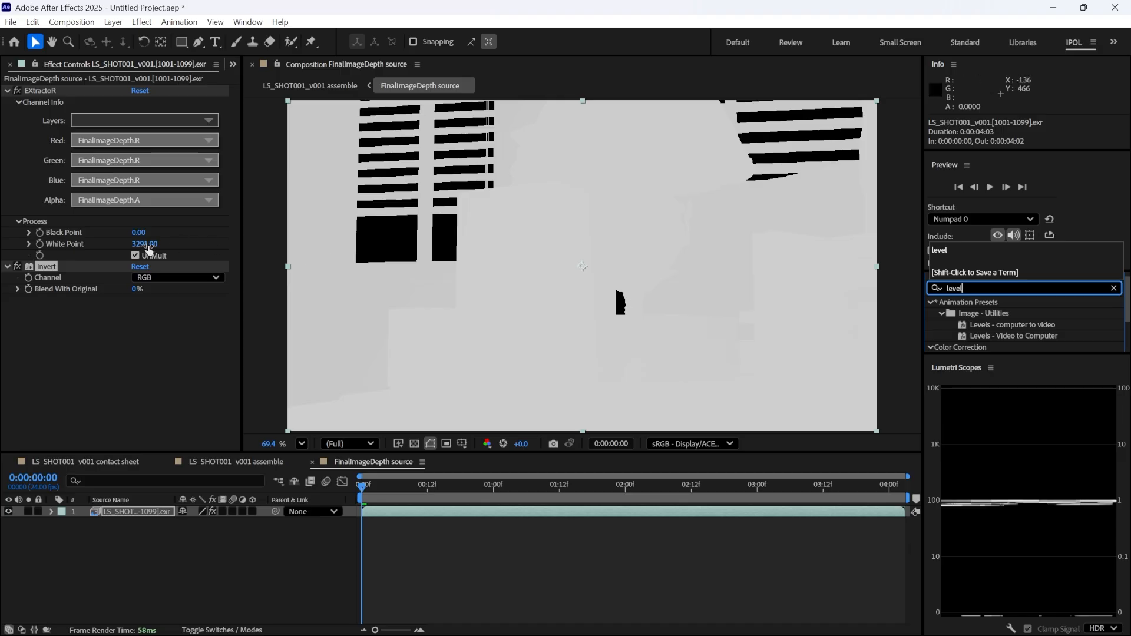
pyautogui.moveTo(148, 247)
pyautogui.keyDown('shift'); pyautogui.mouseDown()
pyautogui.moveTo(1, 266)
pyautogui.moveTo(149, 244)
pyautogui.mouseUp(); pyautogui.keyUp('shift')
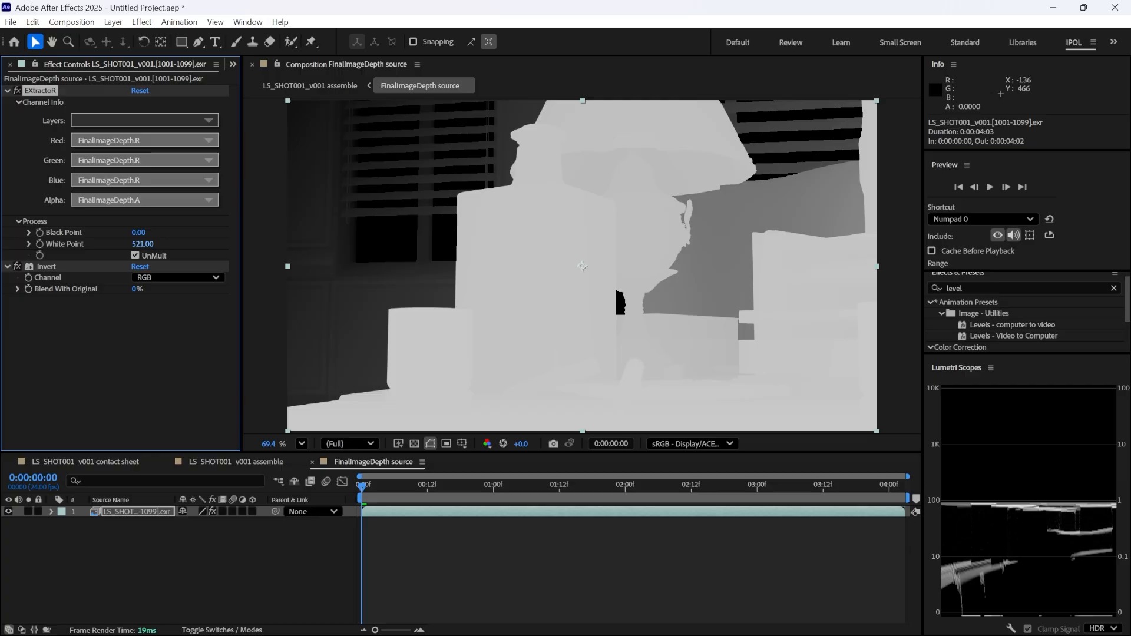
pyautogui.moveTo(377, 488); pyautogui.dragTo(285, 494)
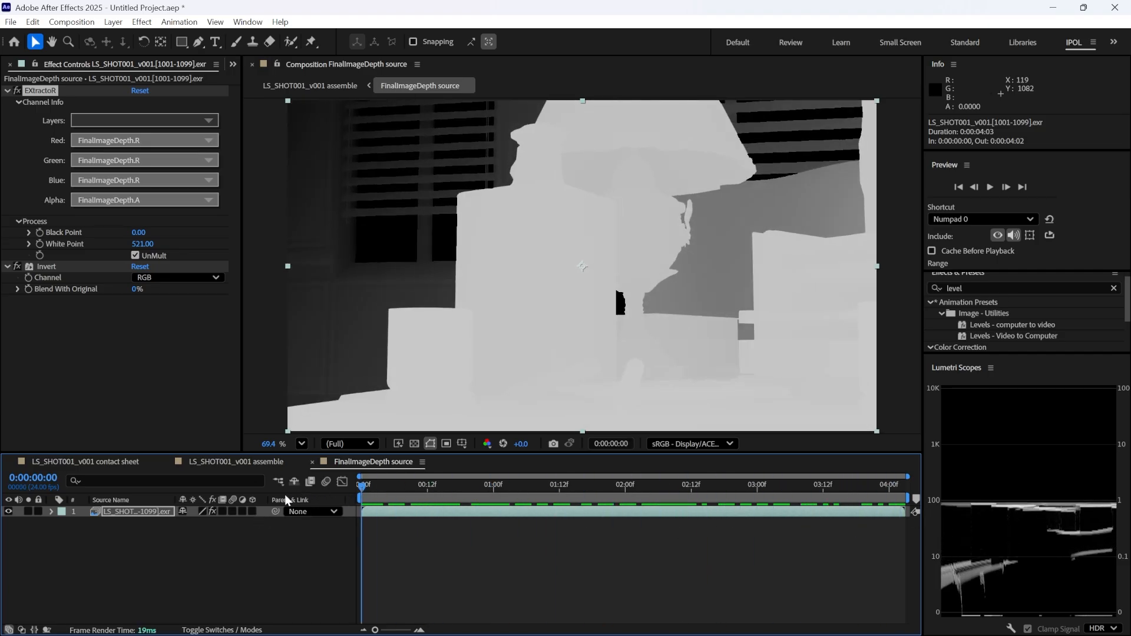
# Step: Return to the LS_SHOT001_v001 assemble composition and hide the FinalImageDepth.RGBA layer
pyautogui.press('Tab')
pyautogui.click(188, 477)
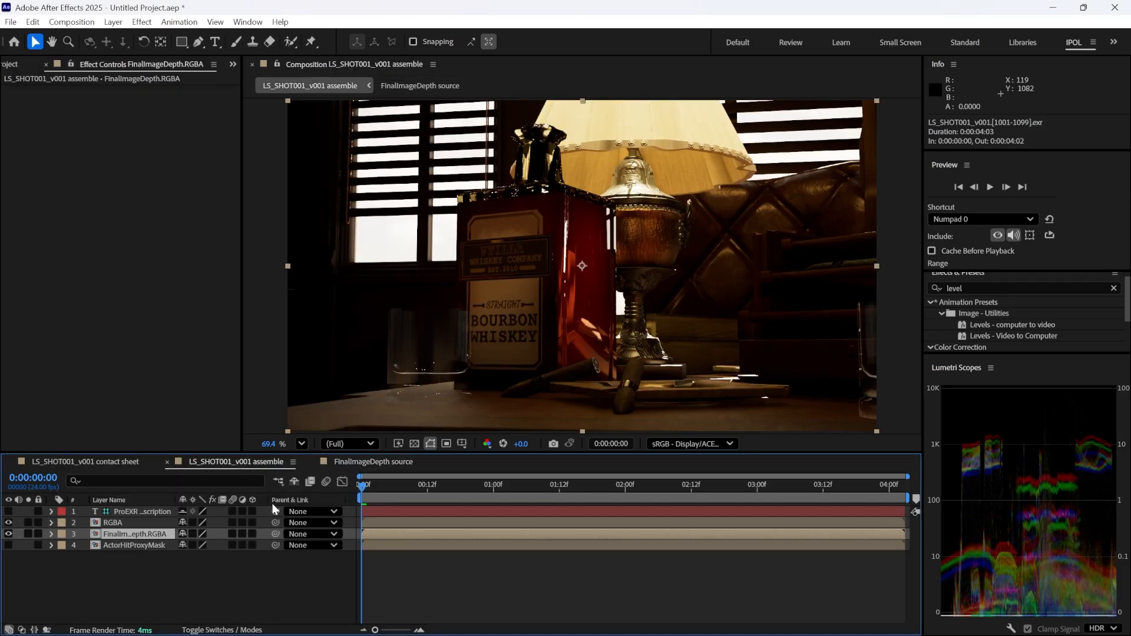
pyautogui.click(481, 581)
pyautogui.click(8, 534)
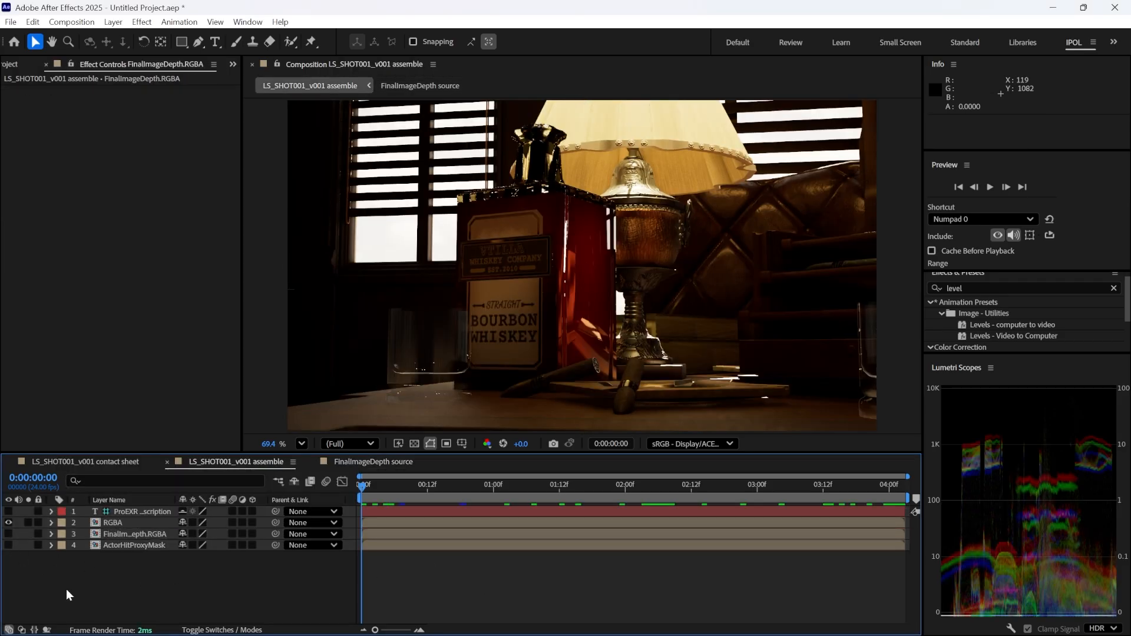
# Step: Add an adjustment layer to the assemble composition and apply the Camera Lens Blur effect to it
pyautogui.click(129, 524)
pyautogui.rightClick(145, 605)
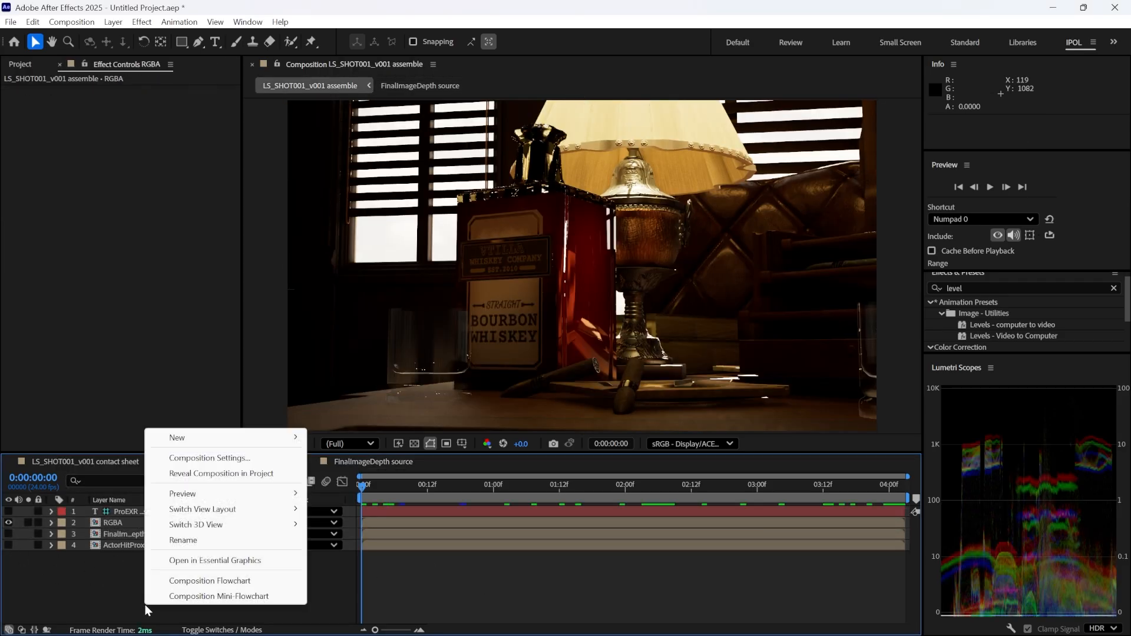
pyautogui.moveTo(235, 437)
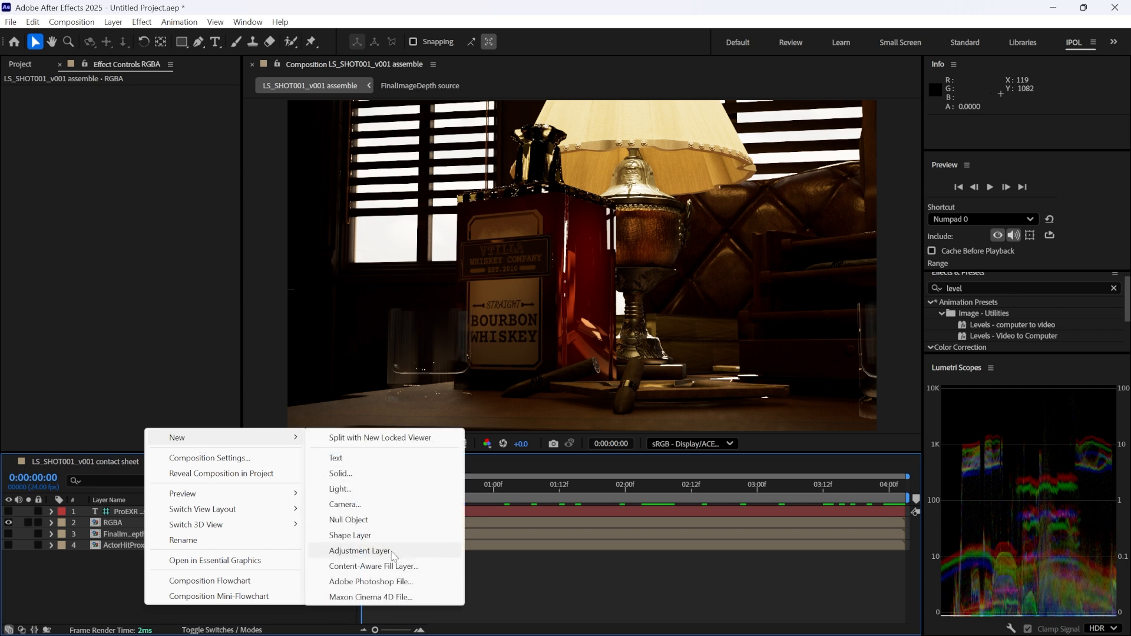
pyautogui.click(361, 551)
pyautogui.click(966, 288)
pyautogui.write('camera')
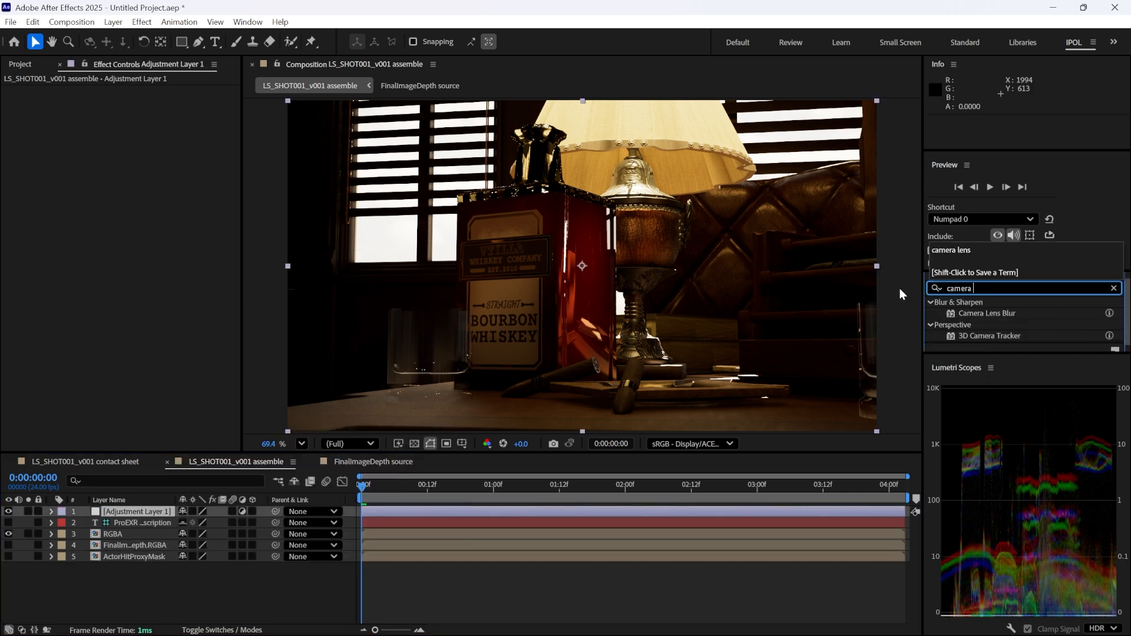
pyautogui.doubleClick(1002, 314)
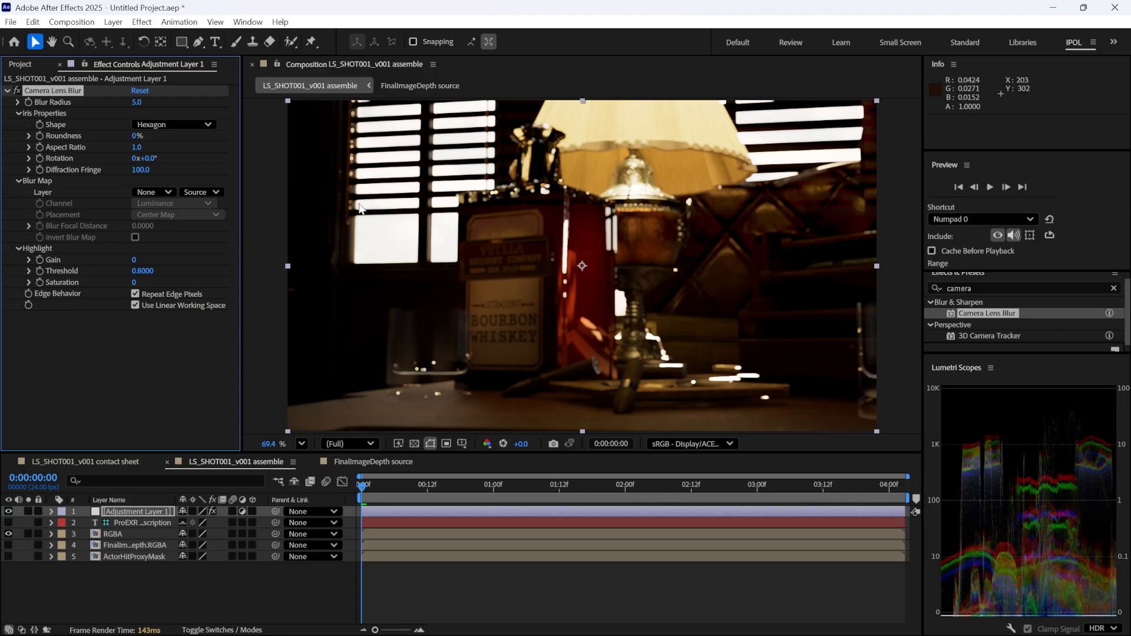
# Step: Set Camera Lens Blur's radius to 49, blur map layer to FinalImageDepth.RGBA and focal distance to 0.79, and scrub to the last frame
pyautogui.moveTo(135, 103); pyautogui.dragTo(164, 103)
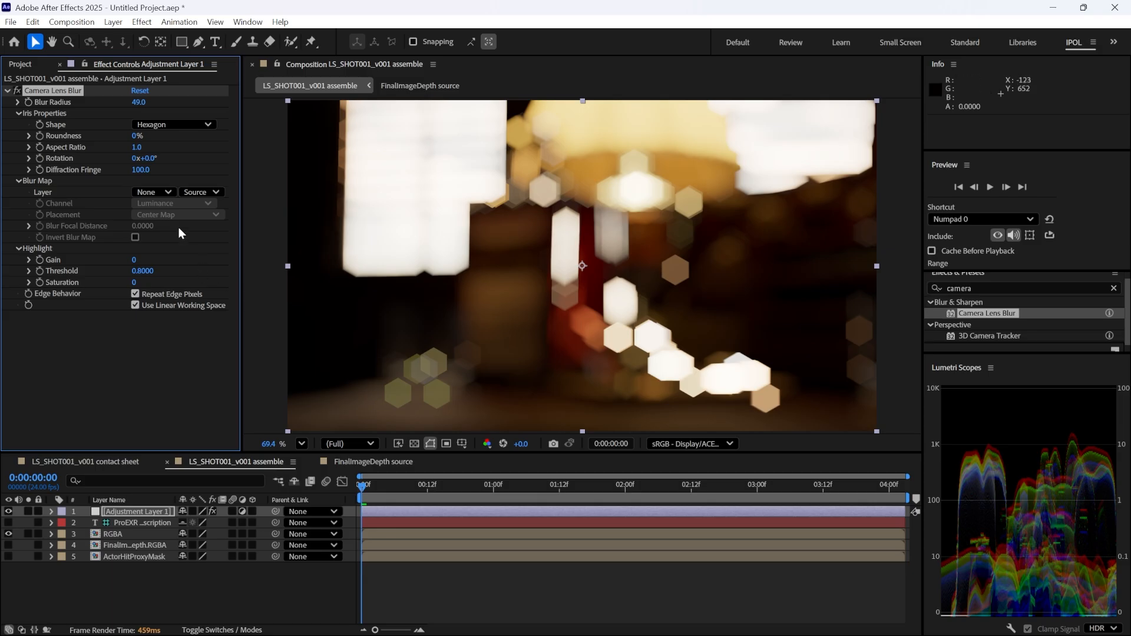
pyautogui.click(148, 193)
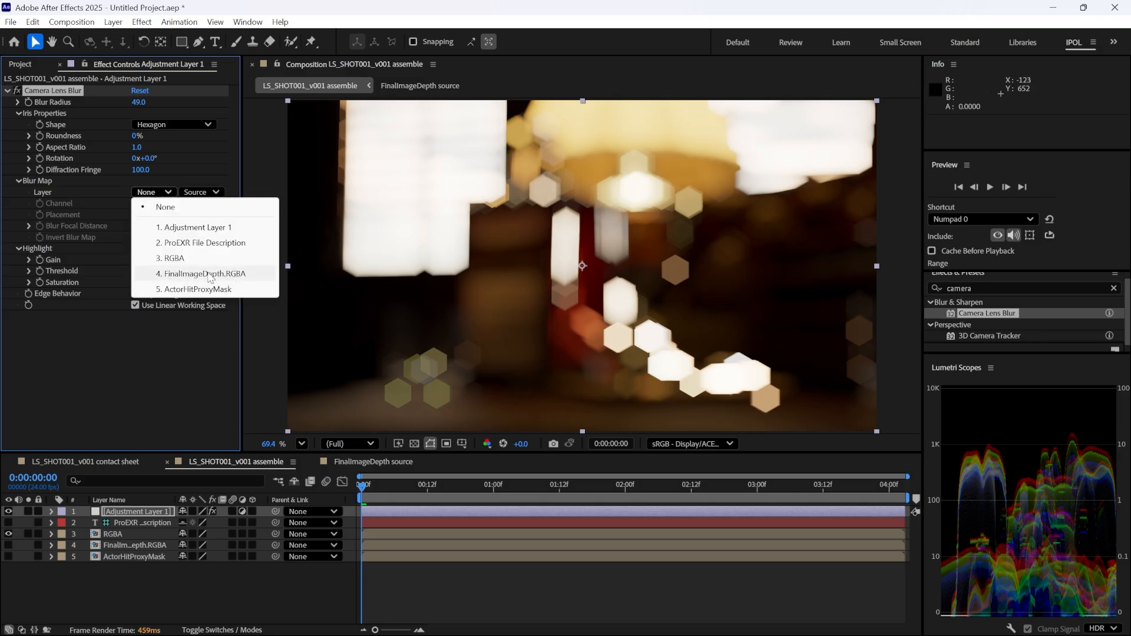
pyautogui.click(232, 275)
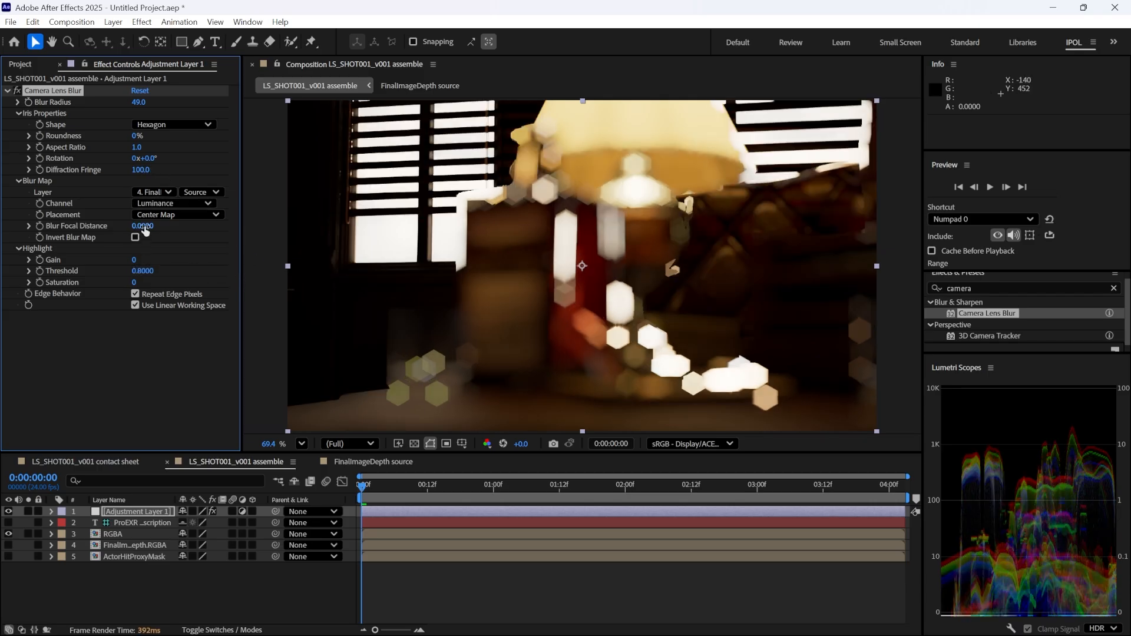
pyautogui.moveTo(145, 226); pyautogui.dragTo(192, 222)
pyautogui.click(524, 601)
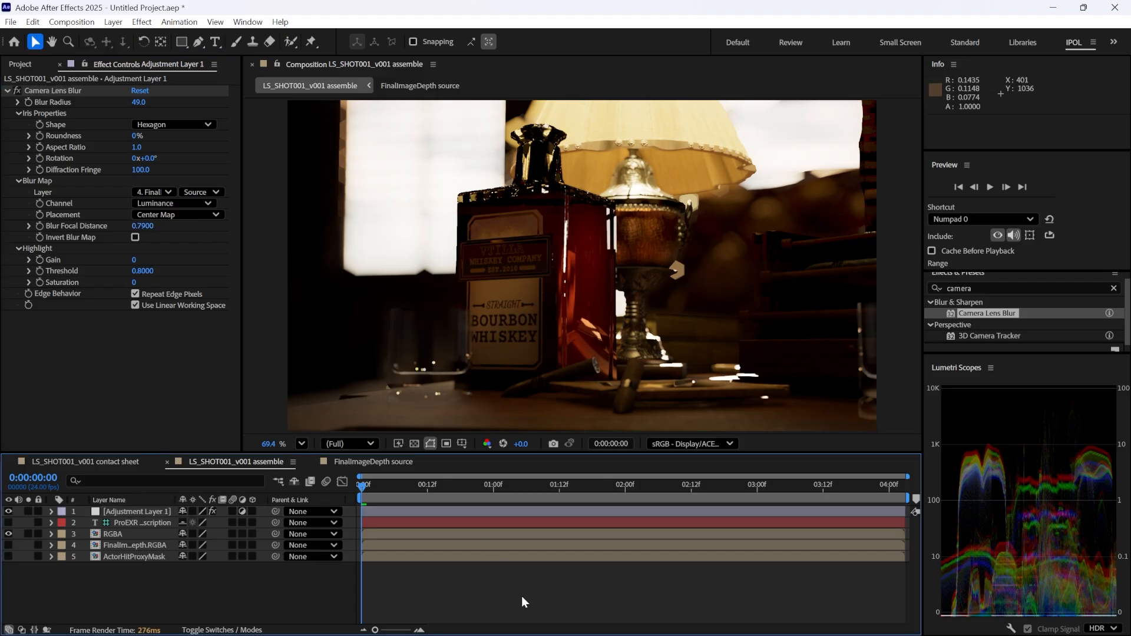
pyautogui.moveTo(417, 492); pyautogui.dragTo(949, 517)
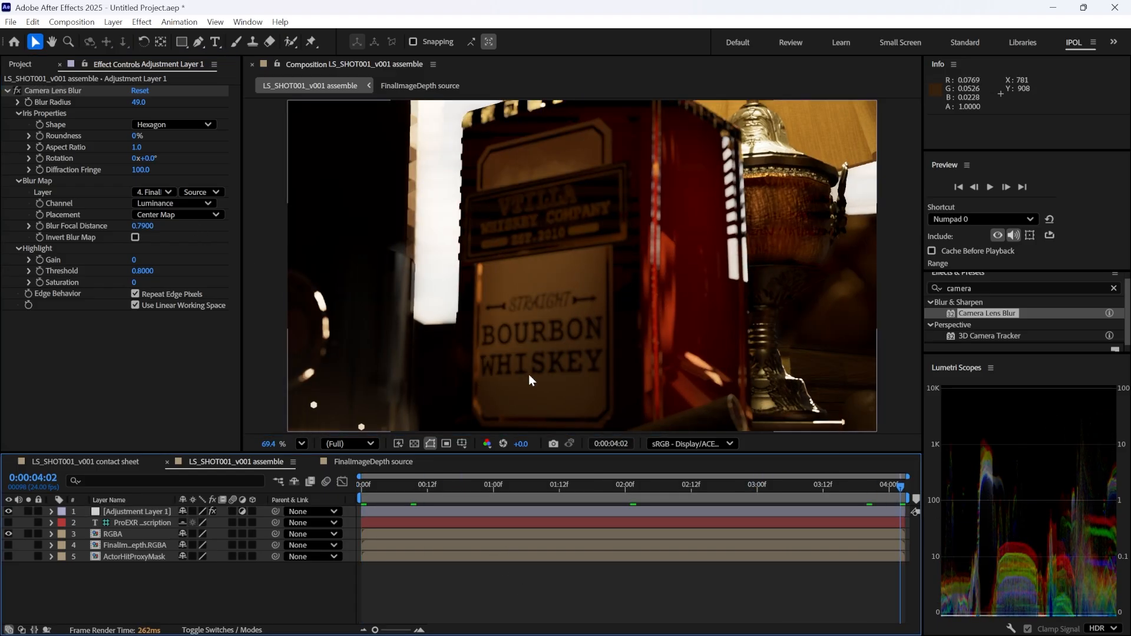
# Step: Move the FinalImageDepth.RGBA layer above RGBA, inspect it visible and soloed near the shot's end, and hide it again
pyautogui.moveTo(139, 548); pyautogui.dragTo(136, 532)
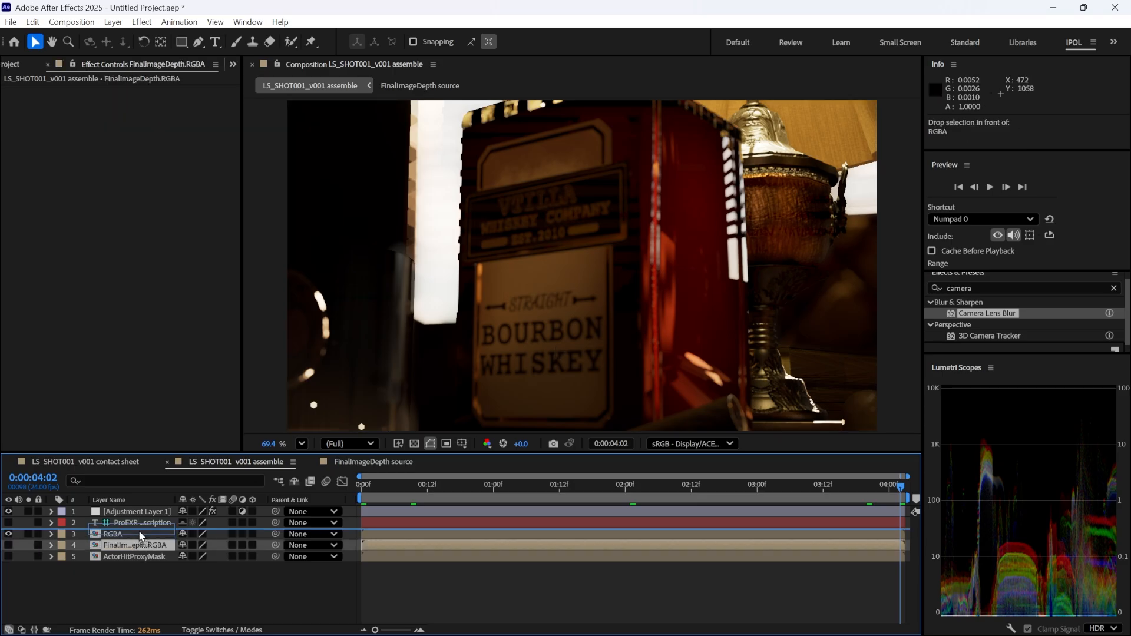
pyautogui.click(8, 534)
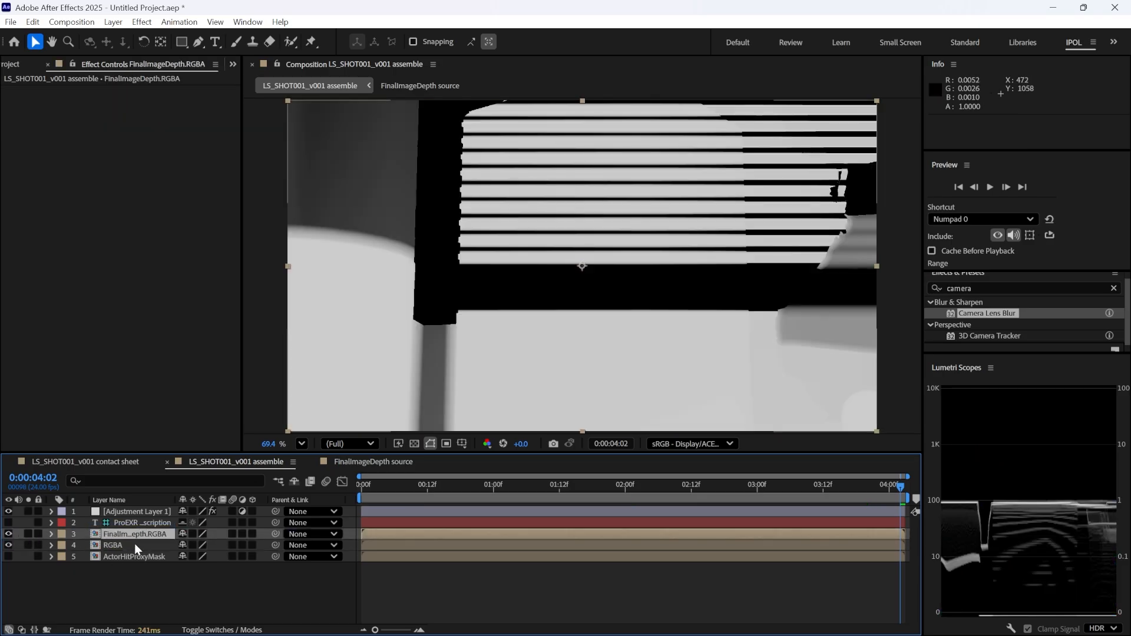
pyautogui.moveTo(859, 487); pyautogui.dragTo(911, 489)
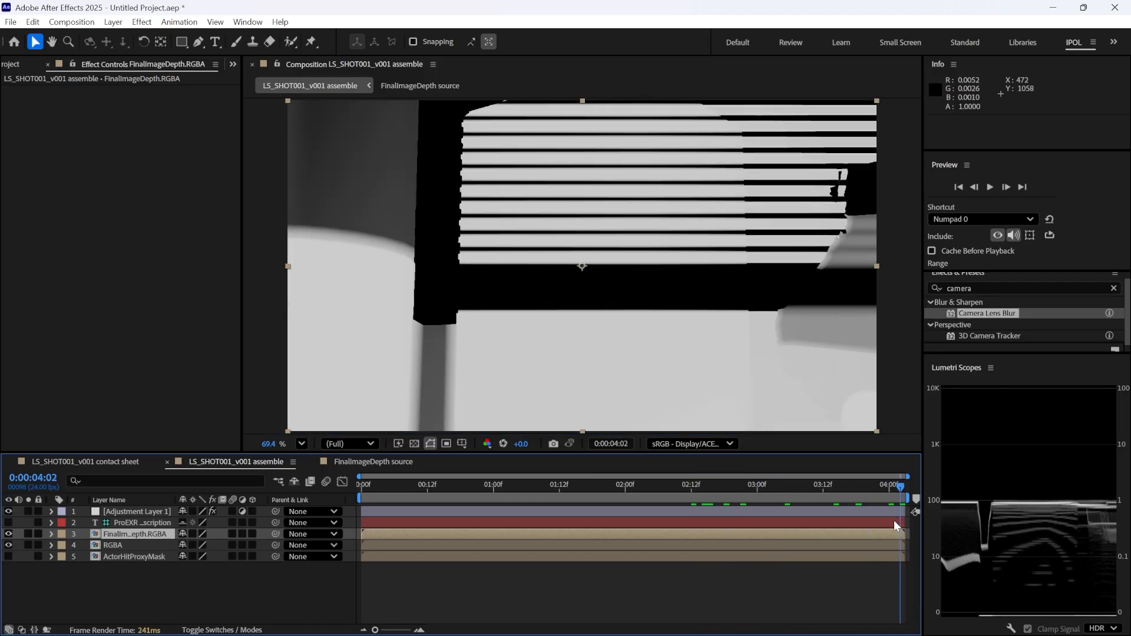
pyautogui.click(28, 534)
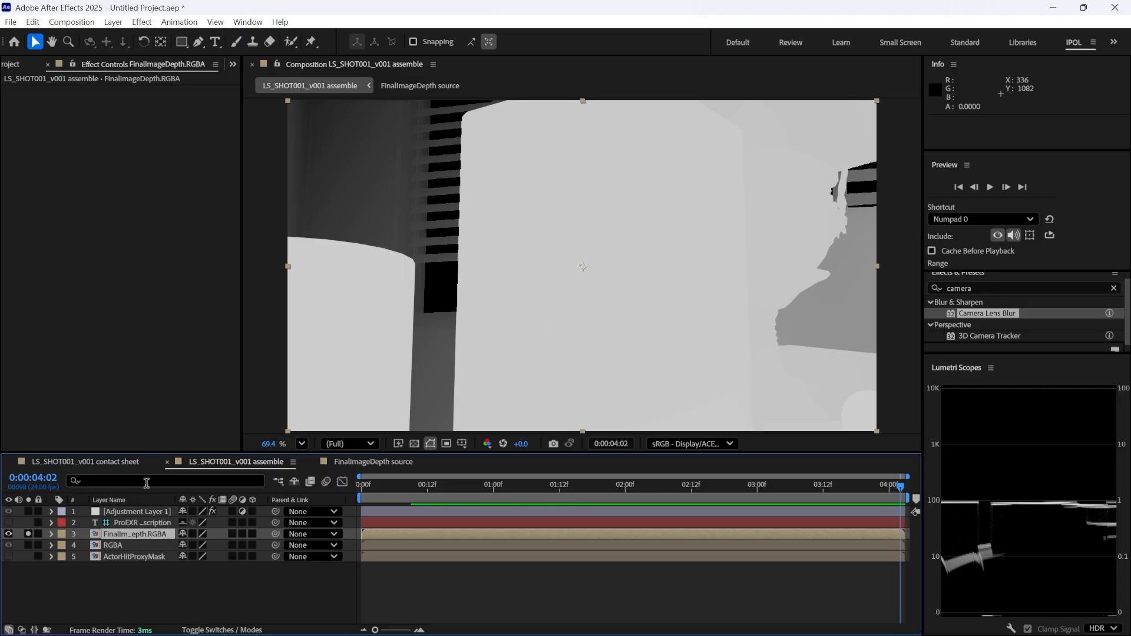
pyautogui.click(8, 534)
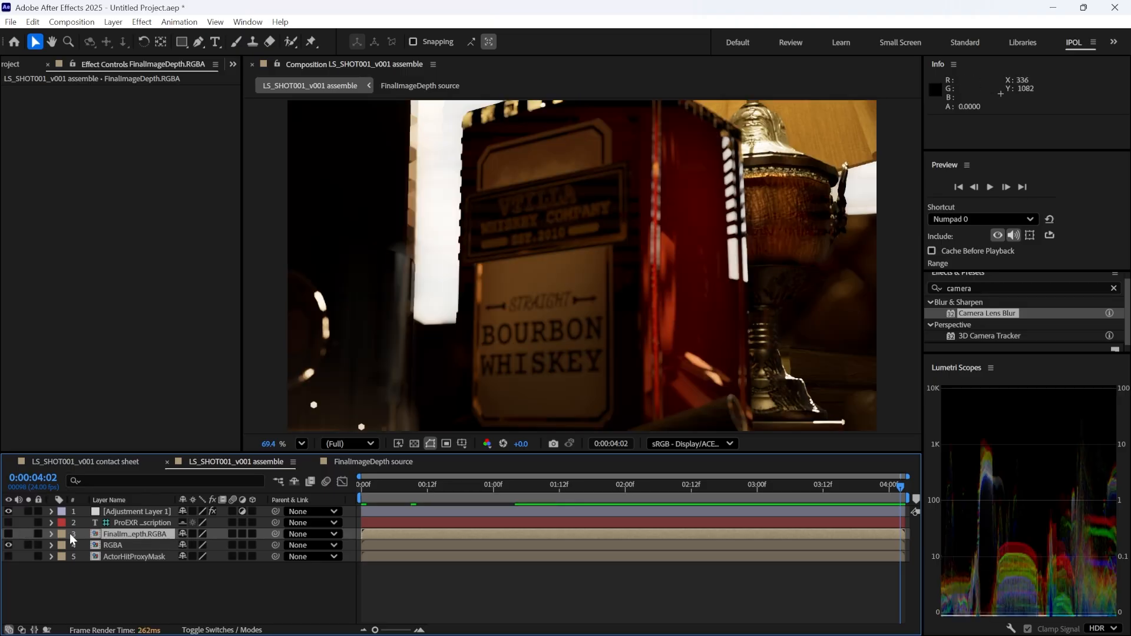
# Step: Move the FinalImageDepth layer below RGBA and keyframe the adjustment layer's Blur Focal Distance at 0.89 at 0:00:04:02
pyautogui.moveTo(69, 532); pyautogui.dragTo(104, 543)
pyautogui.click(123, 512)
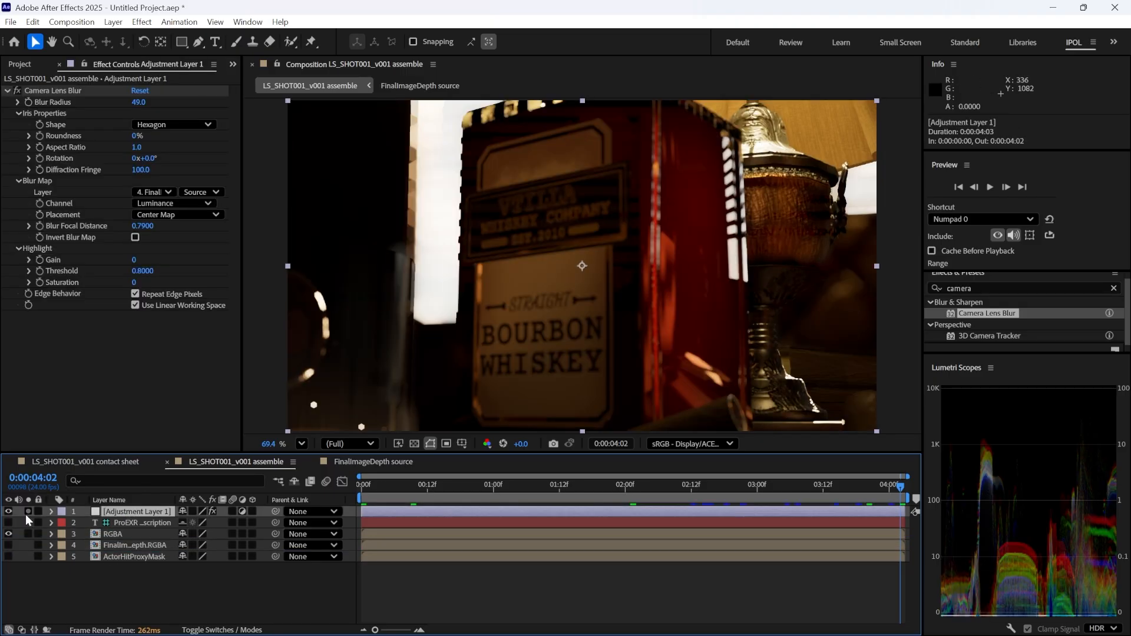
pyautogui.click(147, 227)
pyautogui.press('BackSpace')
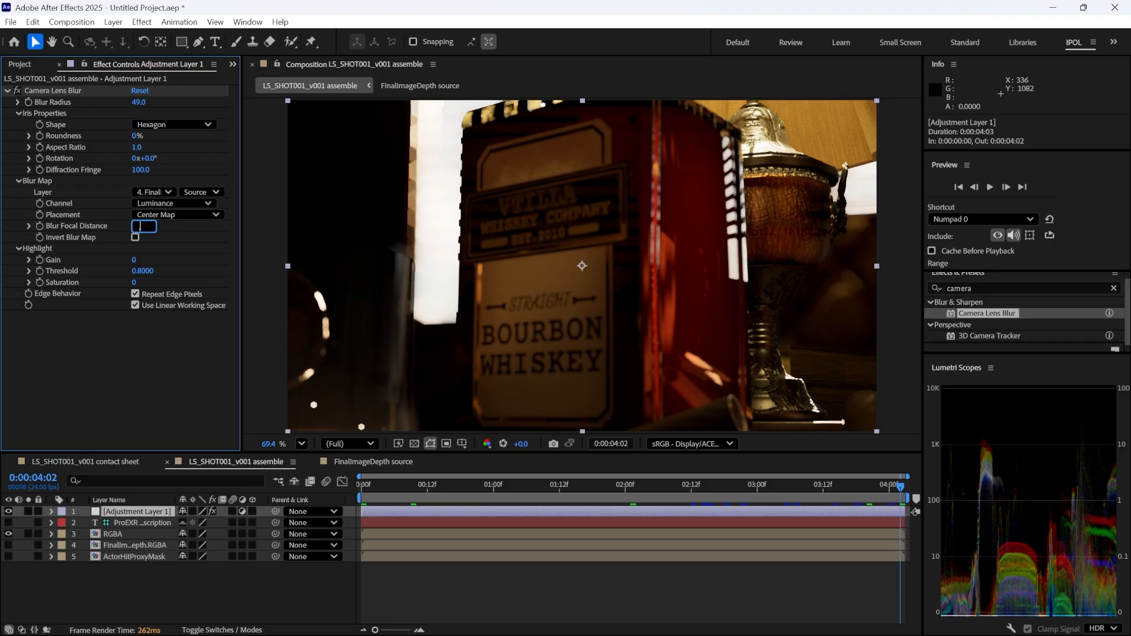
pyautogui.write('.89')
pyautogui.press('Return')
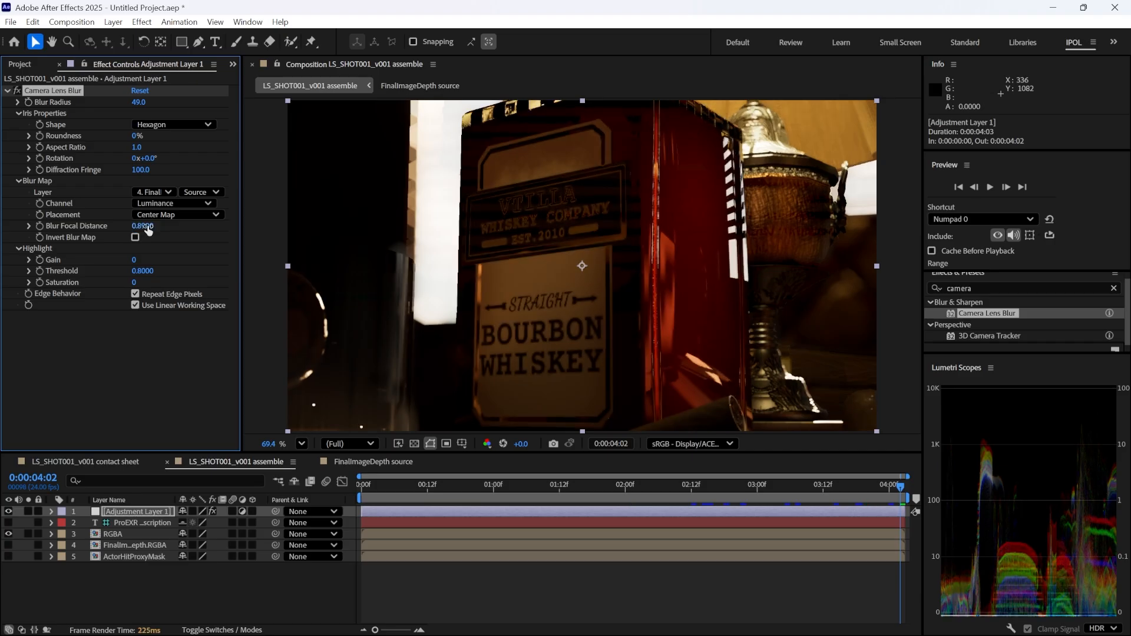
pyautogui.click(40, 226)
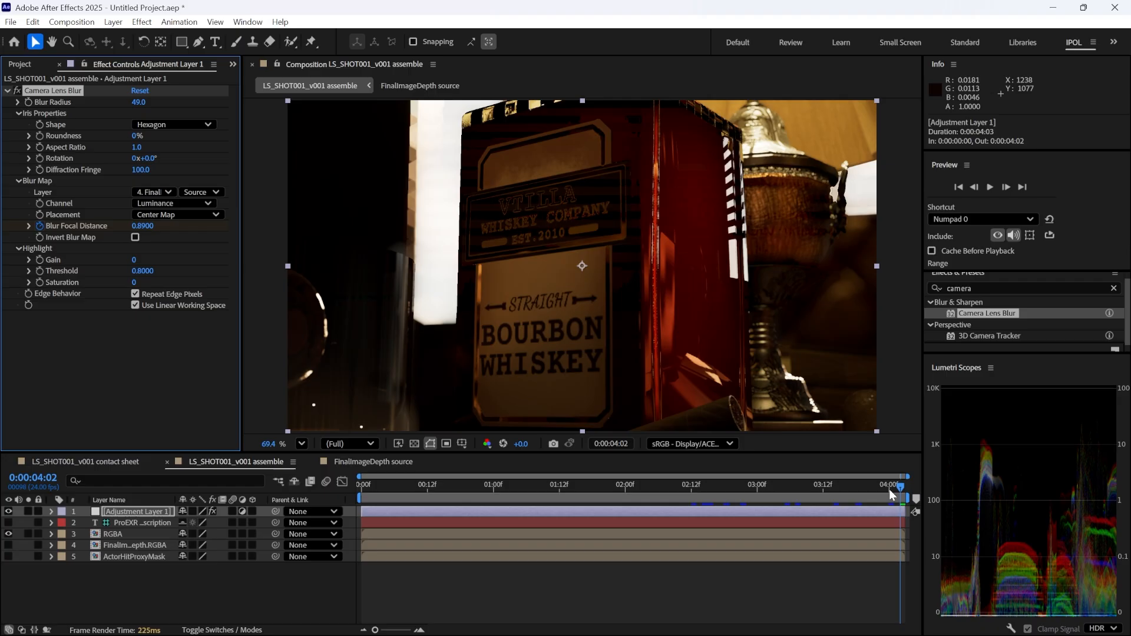
# Step: Move the composition's playhead to the first frame and select the CineCameraActor's Manual Focus Distance track in Unreal Engine's Sequencer
pyautogui.moveTo(902, 487); pyautogui.dragTo(361, 484)
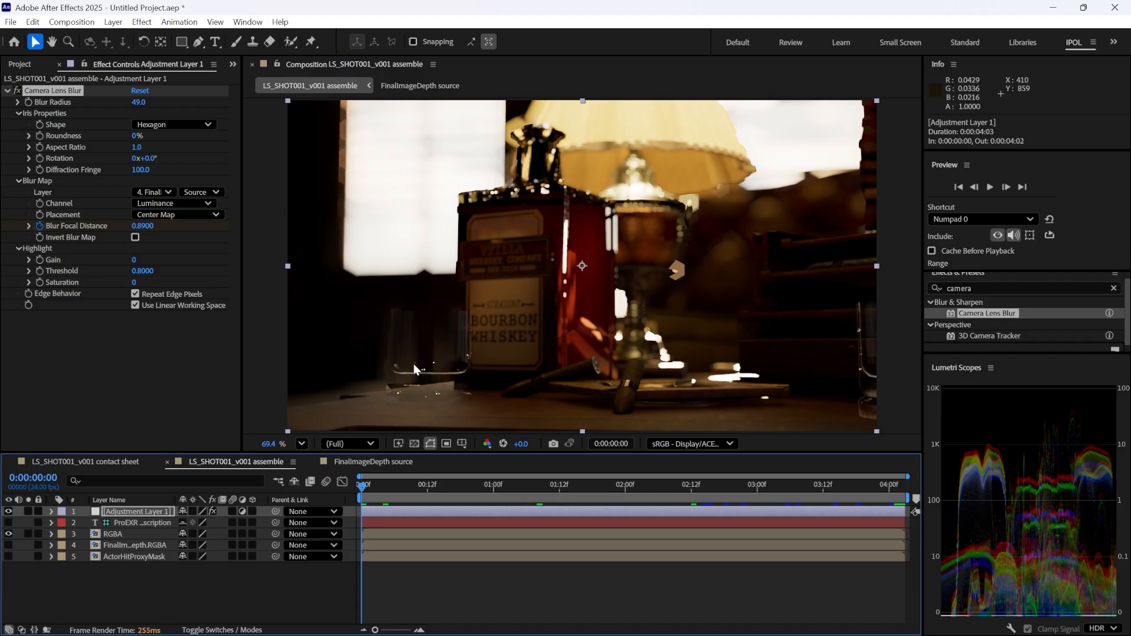
pyautogui.click(242, 546)
pyautogui.hotkey('alt', 'Tab')
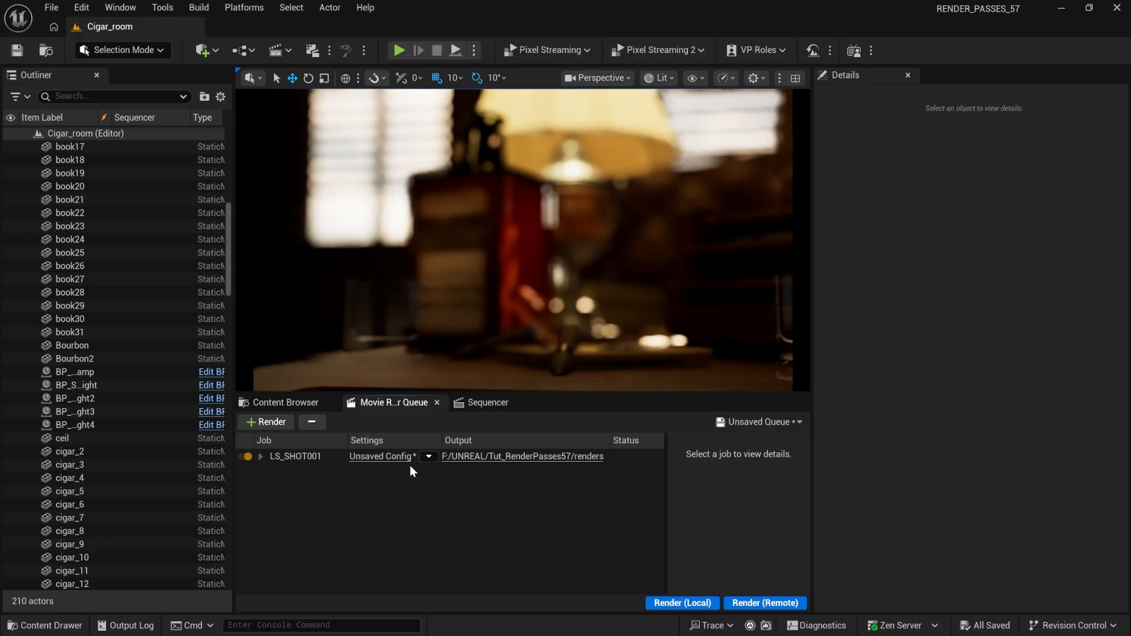
pyautogui.click(478, 402)
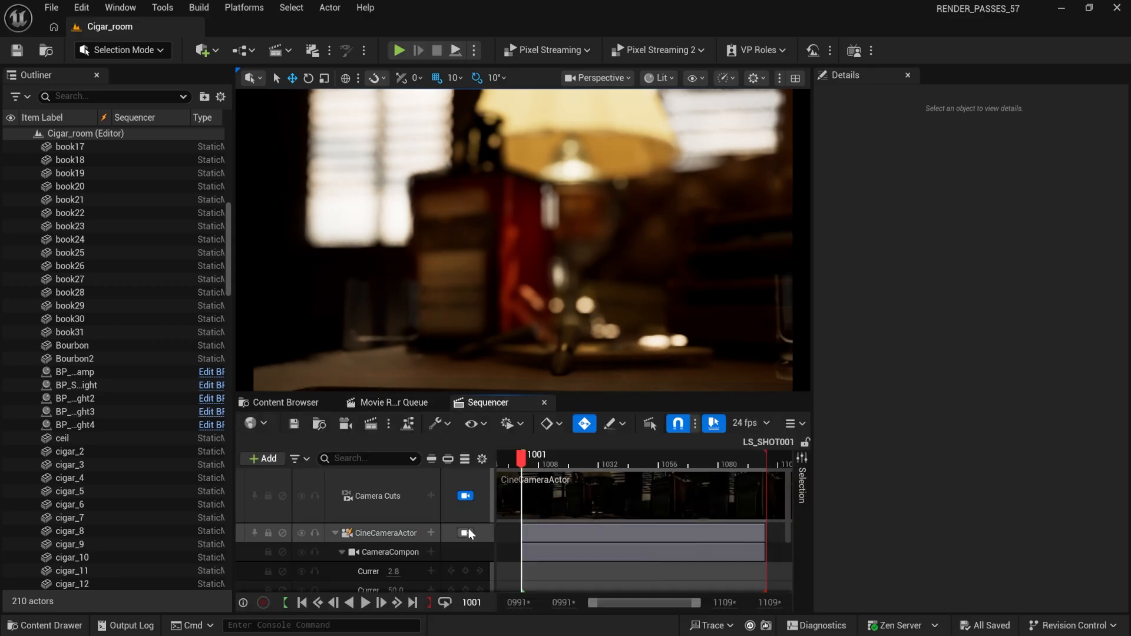
pyautogui.click(335, 533)
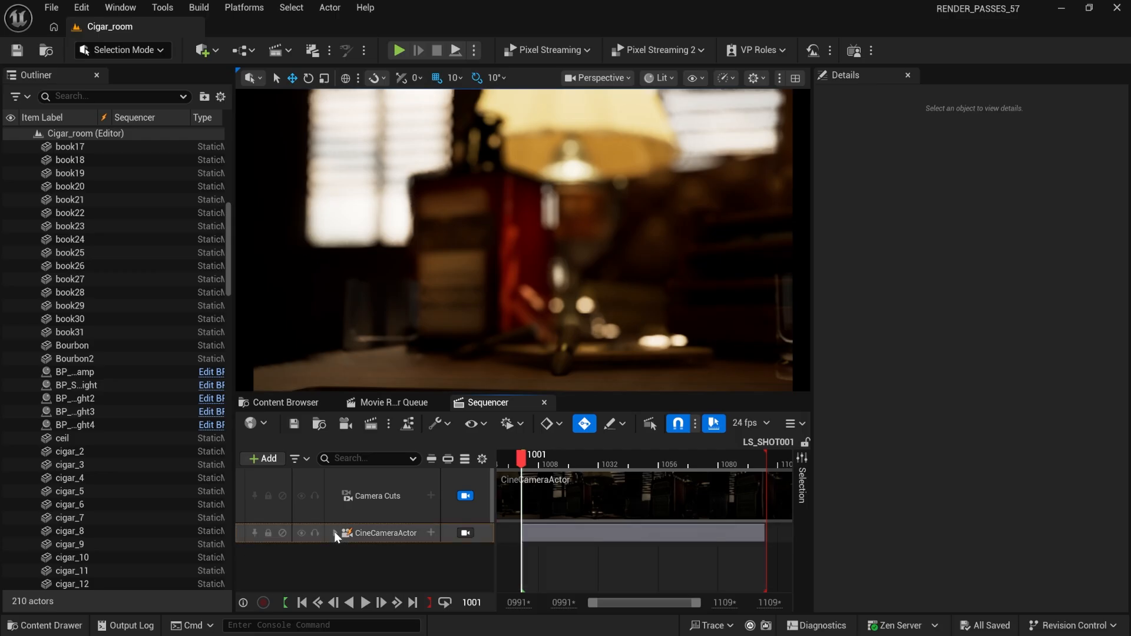
pyautogui.click(336, 533)
pyautogui.click(386, 551)
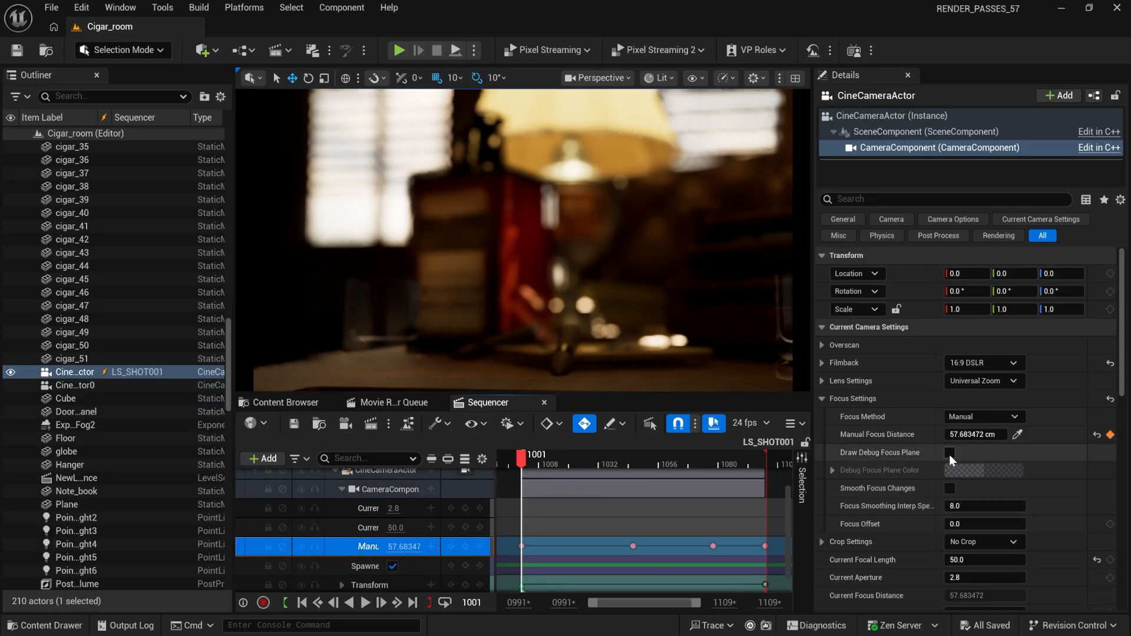
# Step: Display the camera's debug focus plane, examine the focus position in the sequence, return to its first frame and hide the plane
pyautogui.click(950, 457)
pyautogui.click(950, 453)
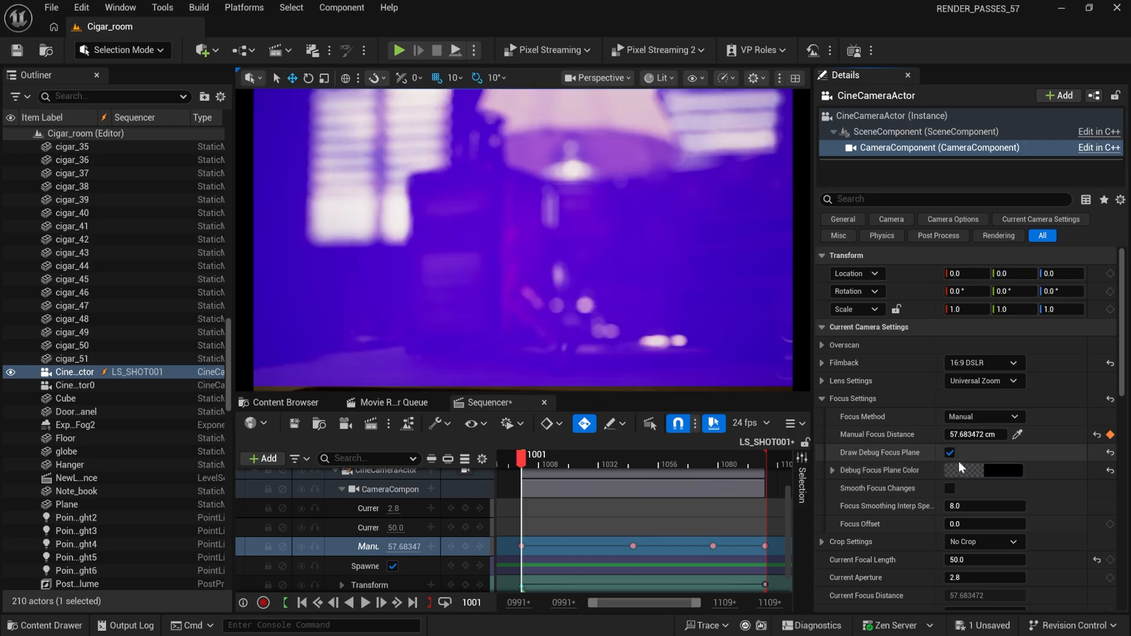
pyautogui.moveTo(529, 467)
pyautogui.mouseDown()
pyautogui.moveTo(767, 477)
pyautogui.moveTo(535, 483)
pyautogui.mouseUp()
pyautogui.click(301, 603)
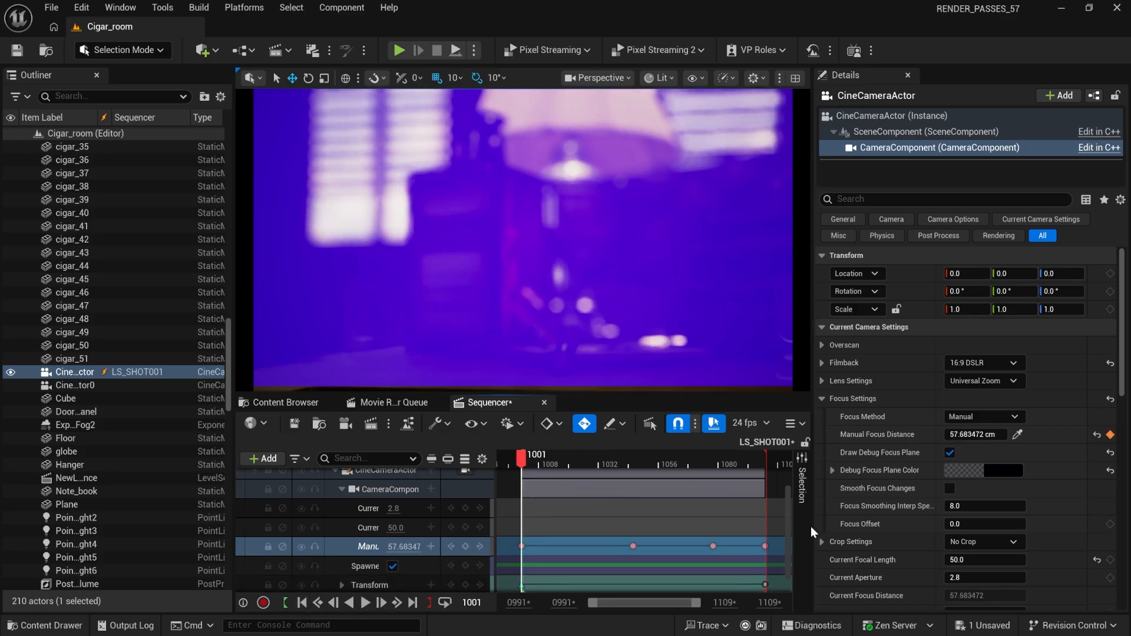
pyautogui.click(950, 453)
# Step: Check the camera's Diaphragm Blade Count and match it in After Effects by setting the Camera Lens Blur iris shape to Heptagon
pyautogui.click(822, 381)
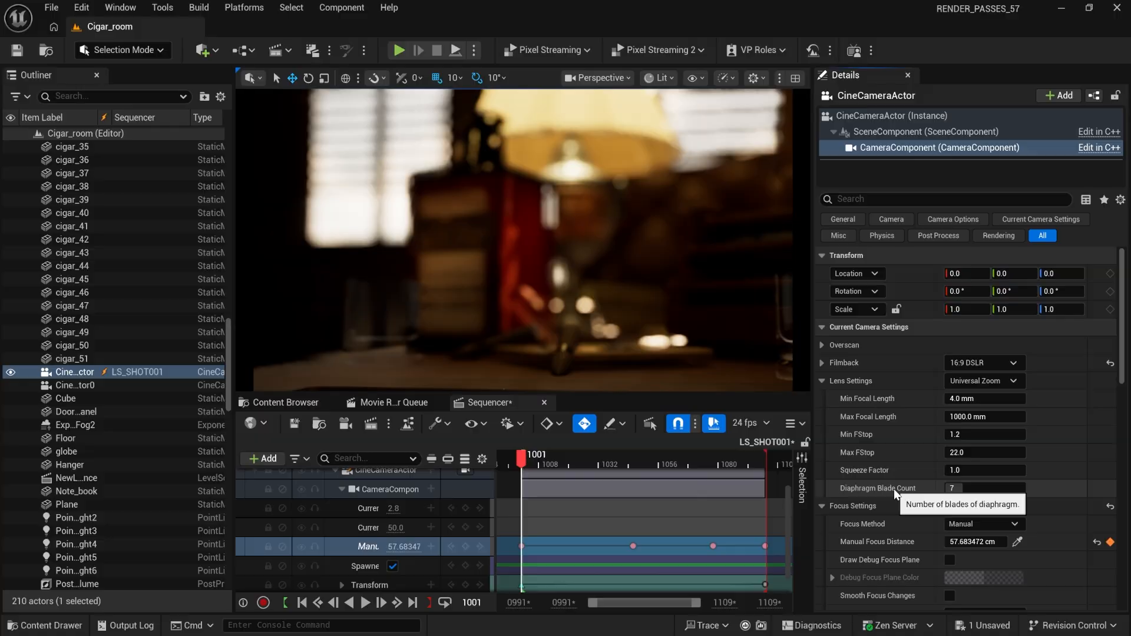
pyautogui.hotkey('alt', 'Tab')
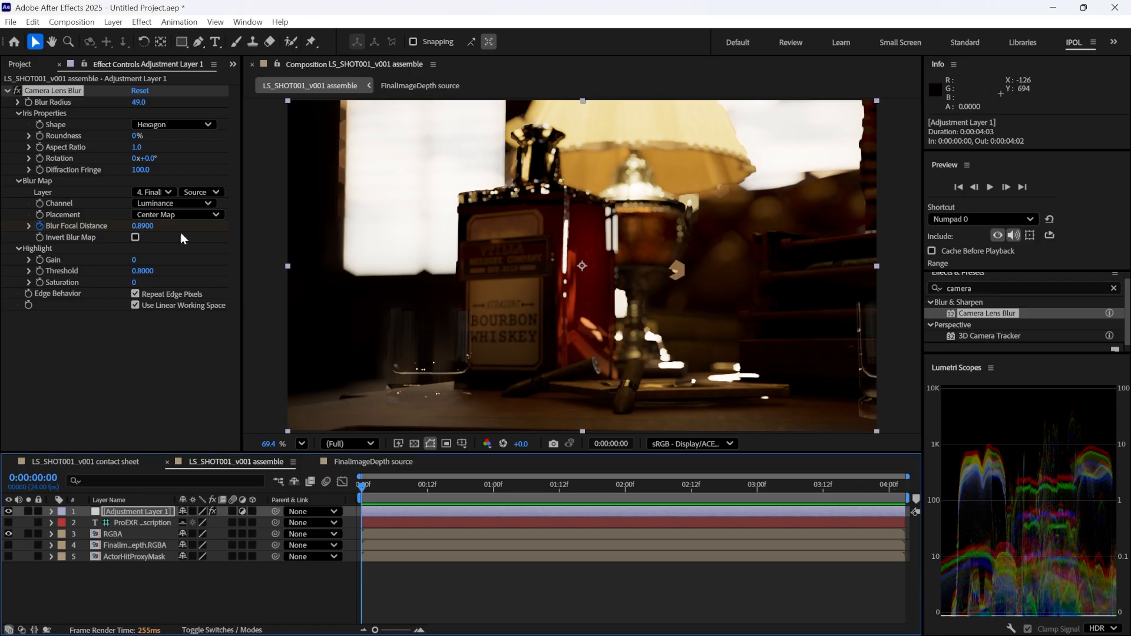
pyautogui.click(175, 127)
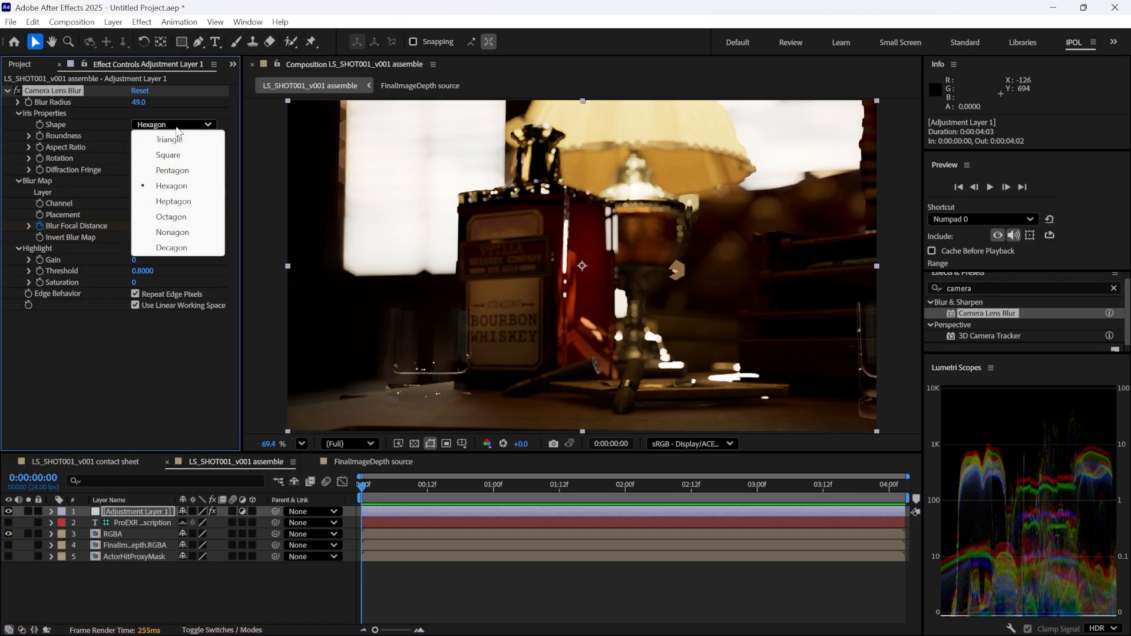
pyautogui.click(173, 202)
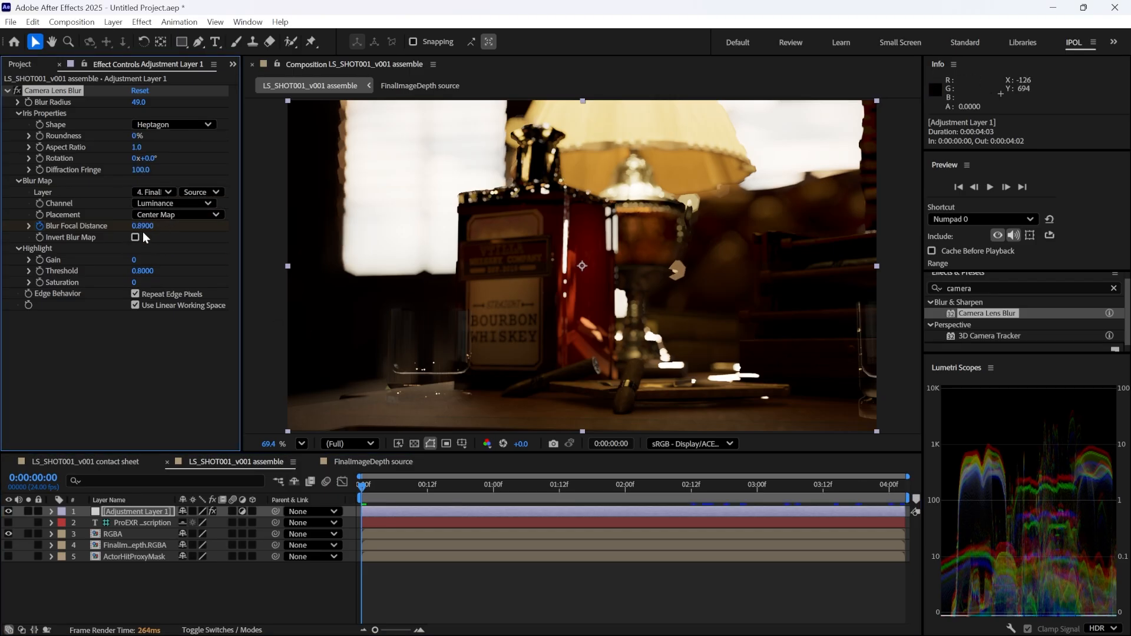
# Step: Set the Blur Focal Distance to 0.3 at the first frame and turn off Use Linear Working Space, comparing against Unreal Engine
pyautogui.moveTo(143, 226); pyautogui.dragTo(111, 226)
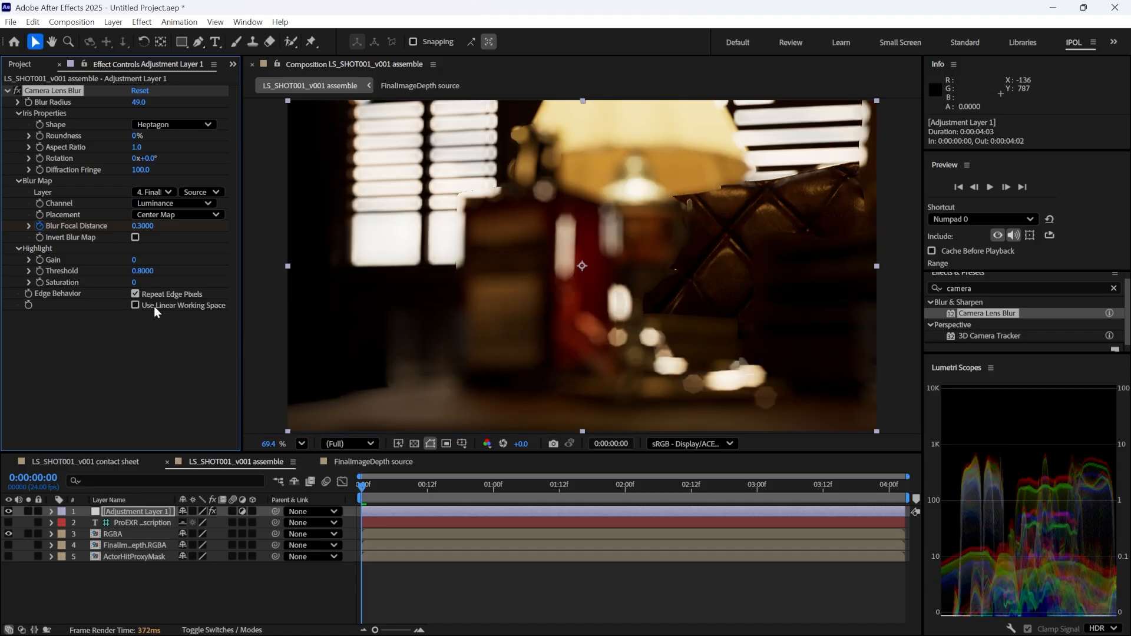
pyautogui.click(154, 307)
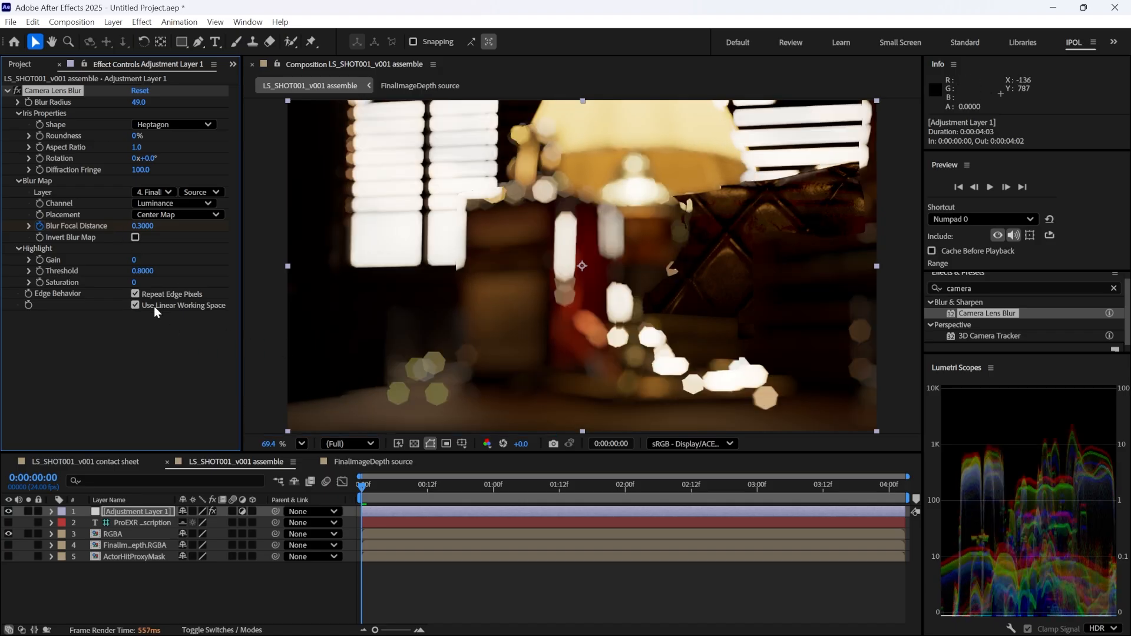
pyautogui.click(153, 307)
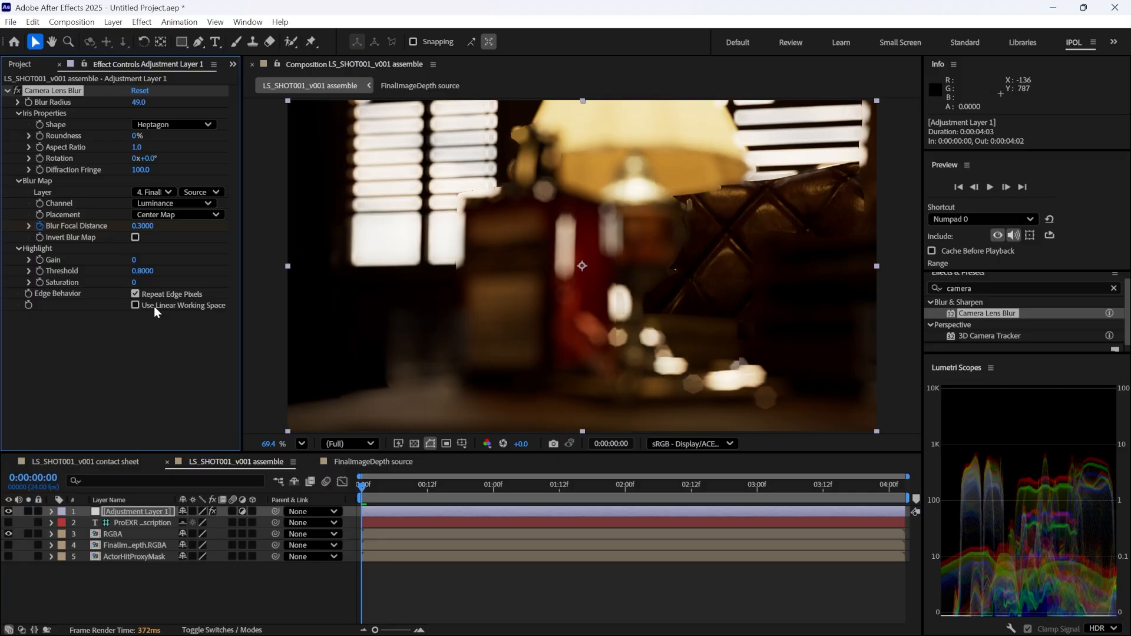
pyautogui.hotkey('alt', 'Tab')
pyautogui.hotkey('alt', 'Tab')
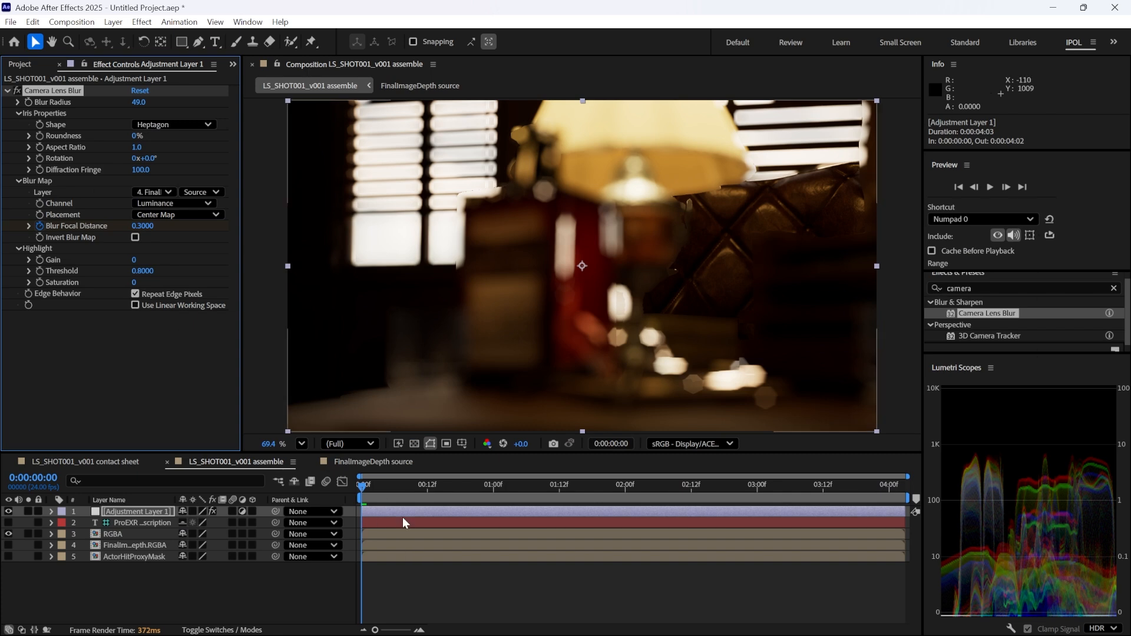
# Step: Scrub the composition to its last frame and compare the focus with the last frame of the Unreal Engine sequence
pyautogui.moveTo(386, 488); pyautogui.dragTo(906, 511)
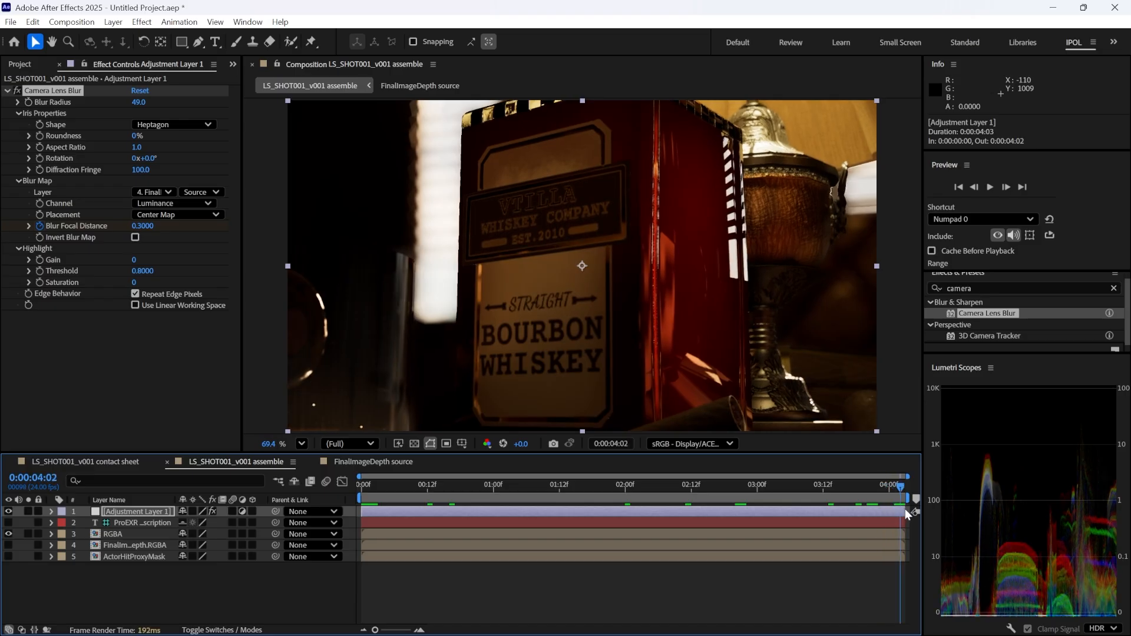
pyautogui.click(821, 606)
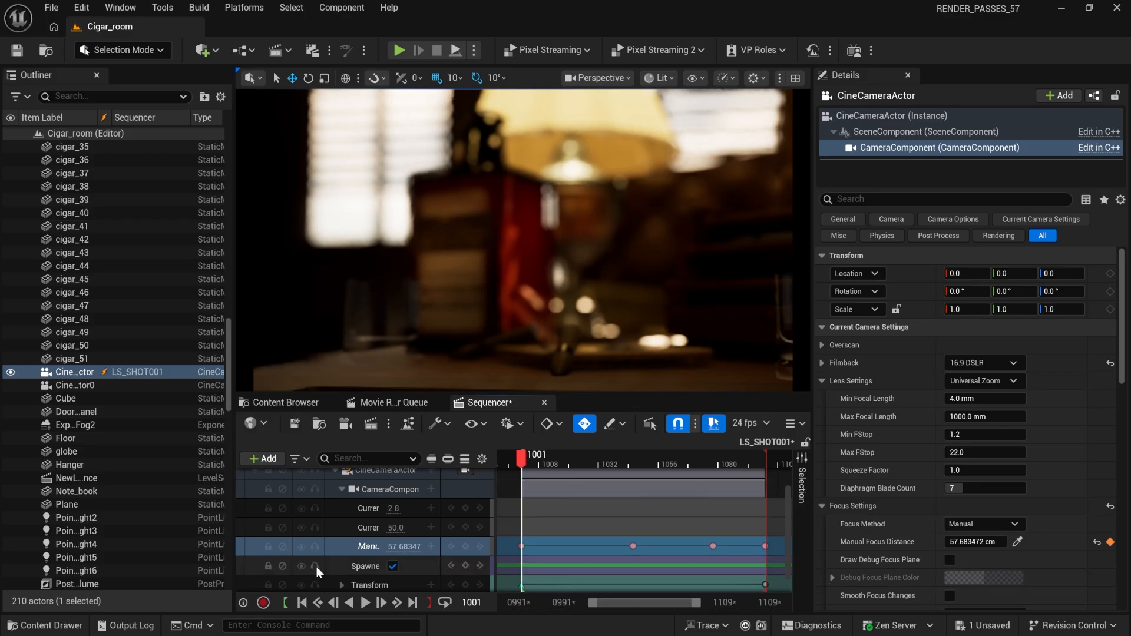
pyautogui.click(412, 602)
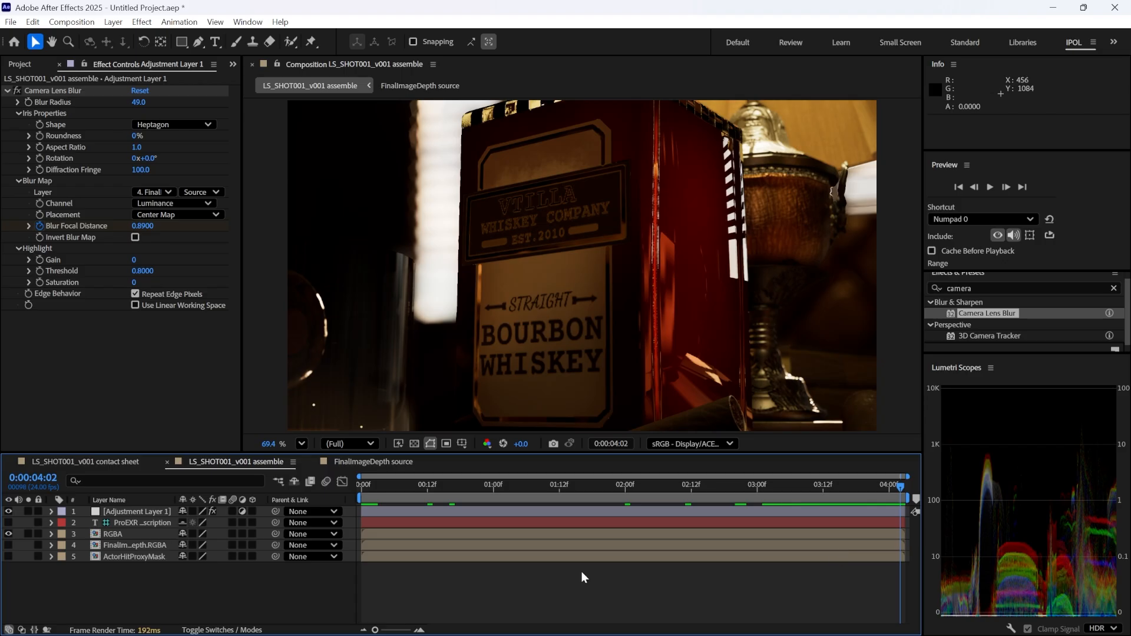
# Step: Lock the LS_SHOT001_v001 assemble composition viewer and open the FinalImageDepth source composition in a separate viewer
pyautogui.click(140, 545)
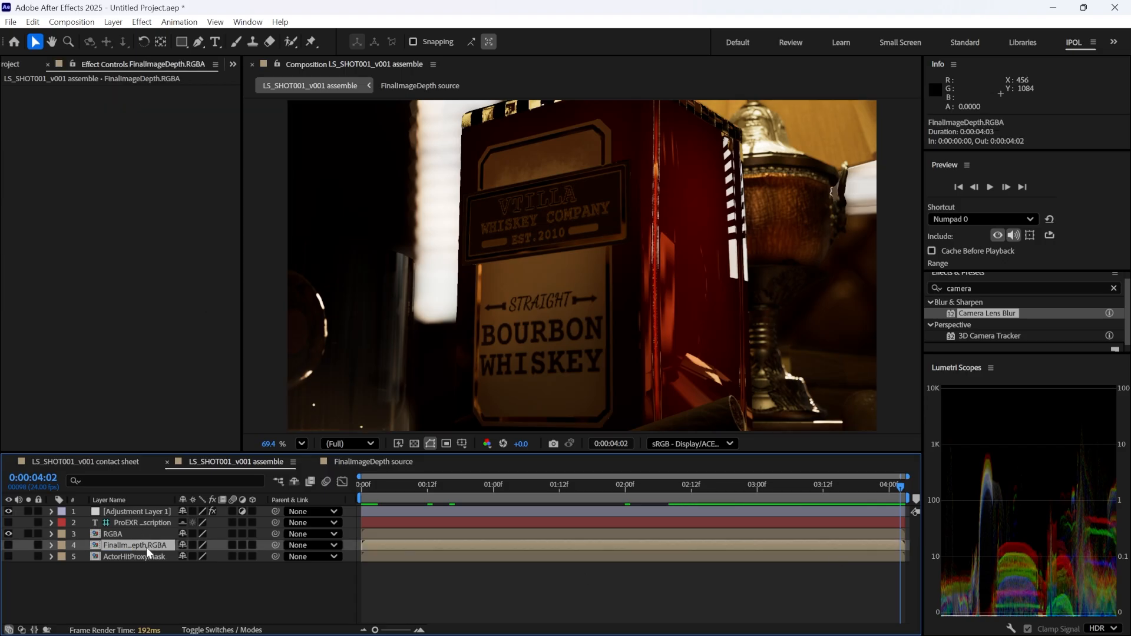
pyautogui.click(144, 535)
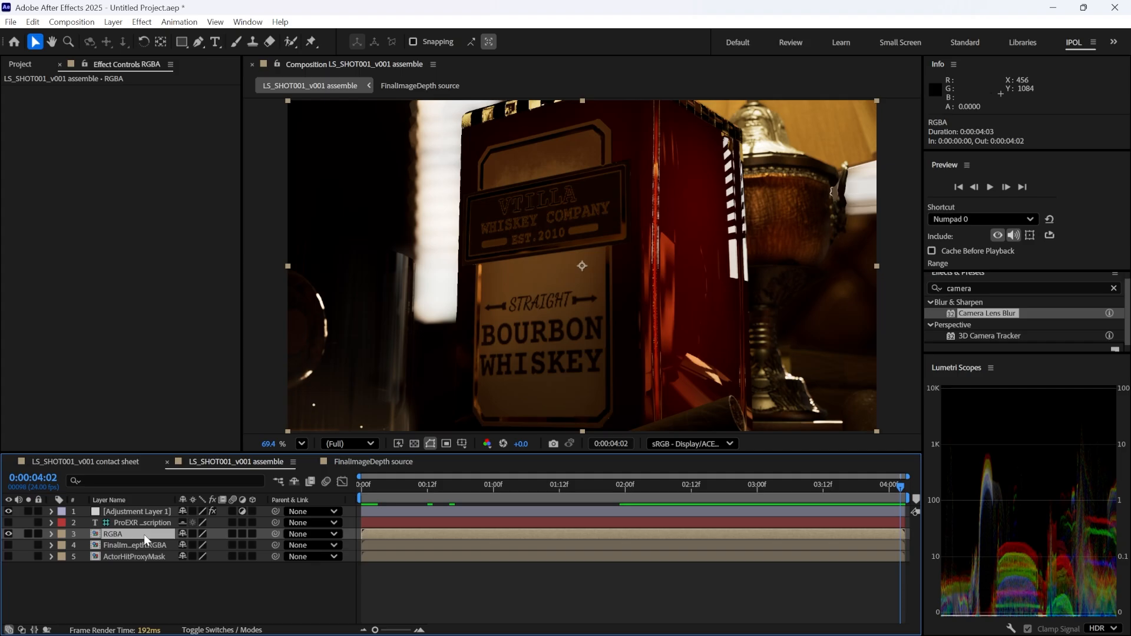
pyautogui.click(139, 546)
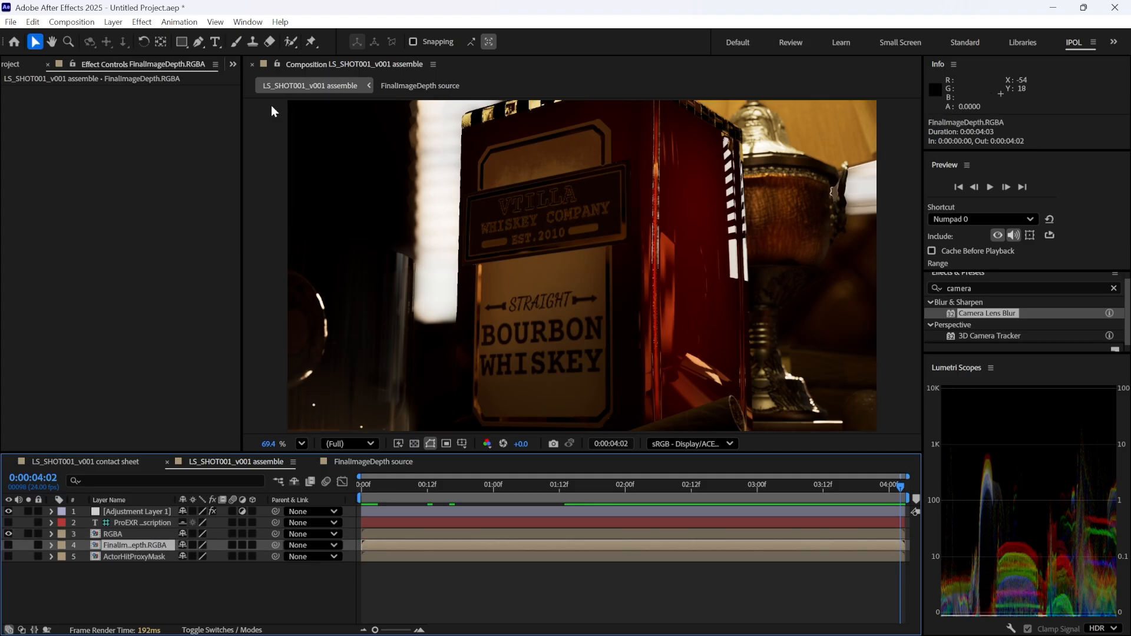
pyautogui.click(273, 69)
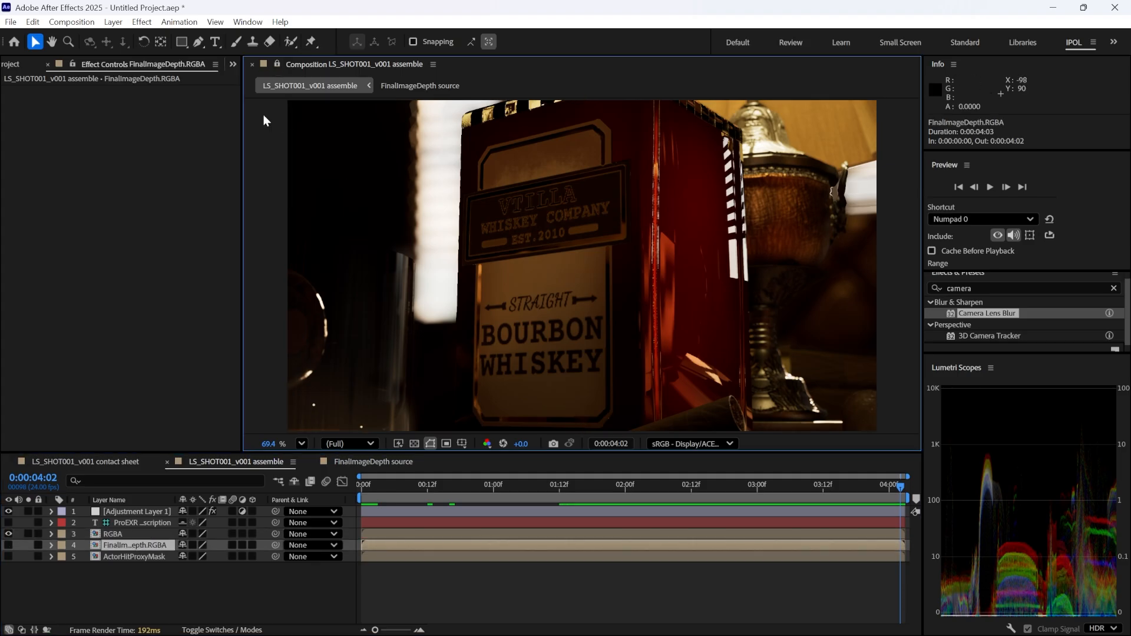
pyautogui.doubleClick(126, 545)
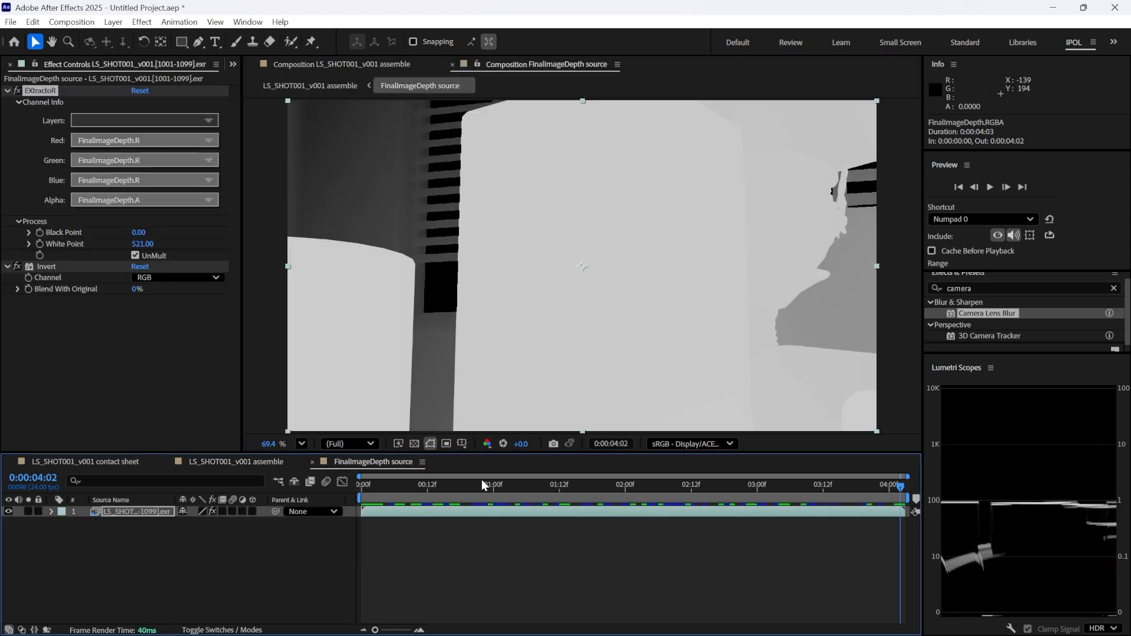
# Step: Find the Levels effect and apply it to the EXR layer in FinalImageDepth source, below the Invert effect
pyautogui.click(142, 510)
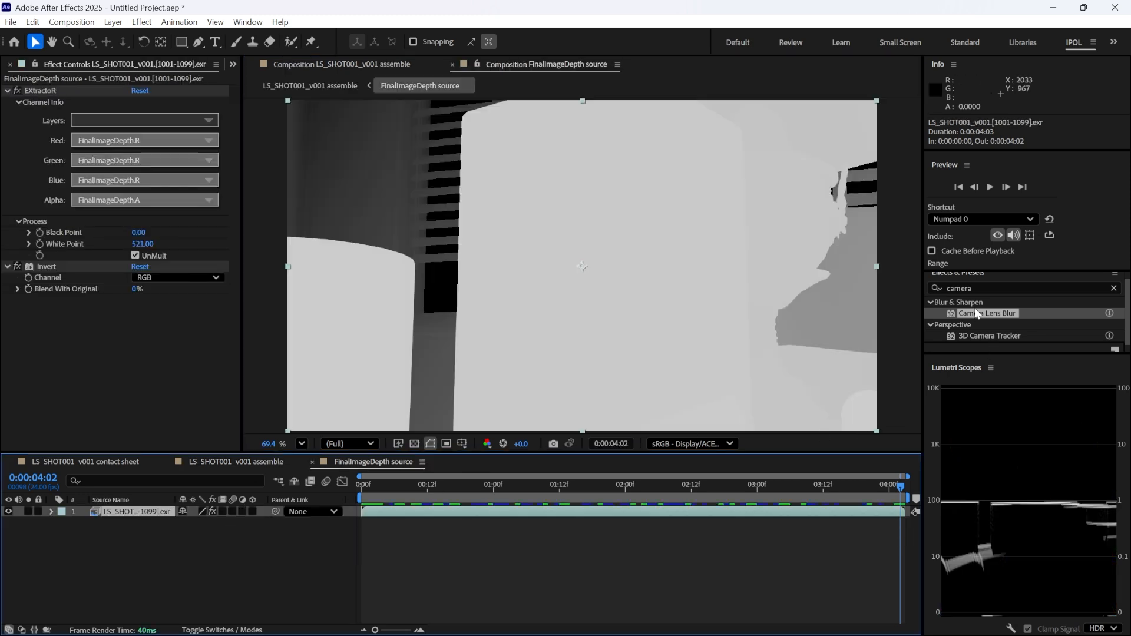
pyautogui.hotkey('ctrl', '5')
pyautogui.write('level')
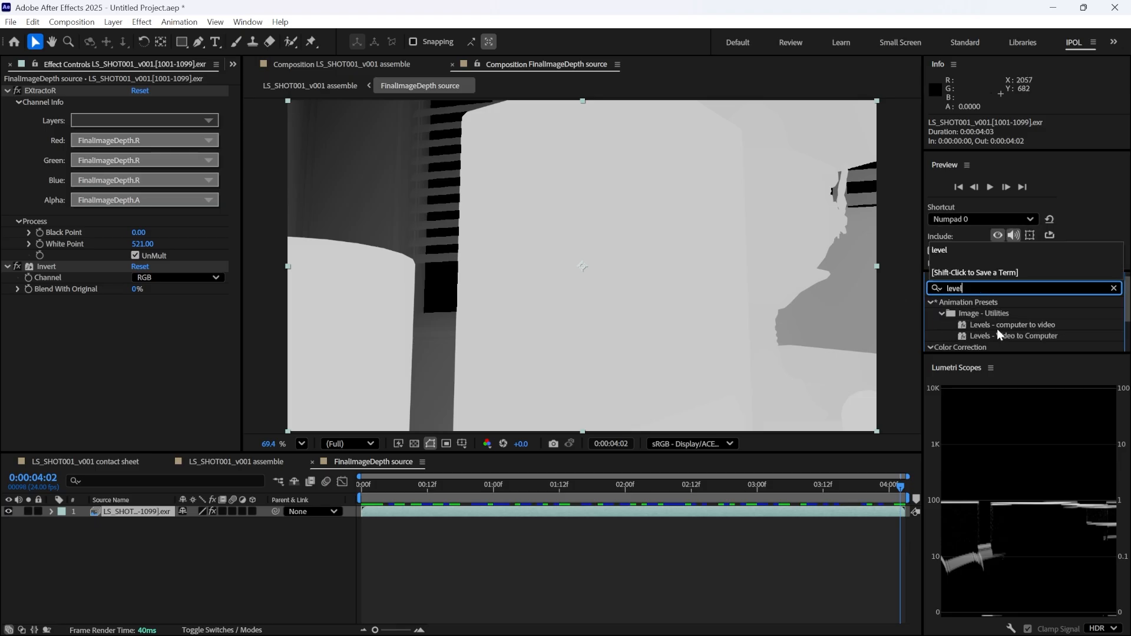
pyautogui.scroll(-1, 997, 329)
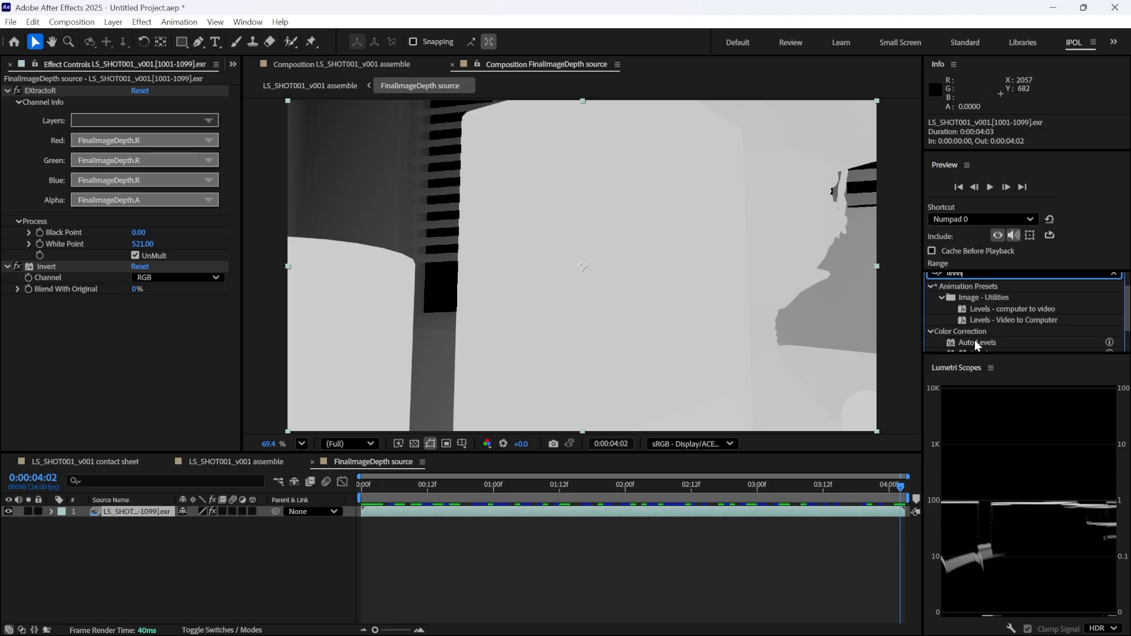
pyautogui.moveTo(974, 336); pyautogui.dragTo(91, 404)
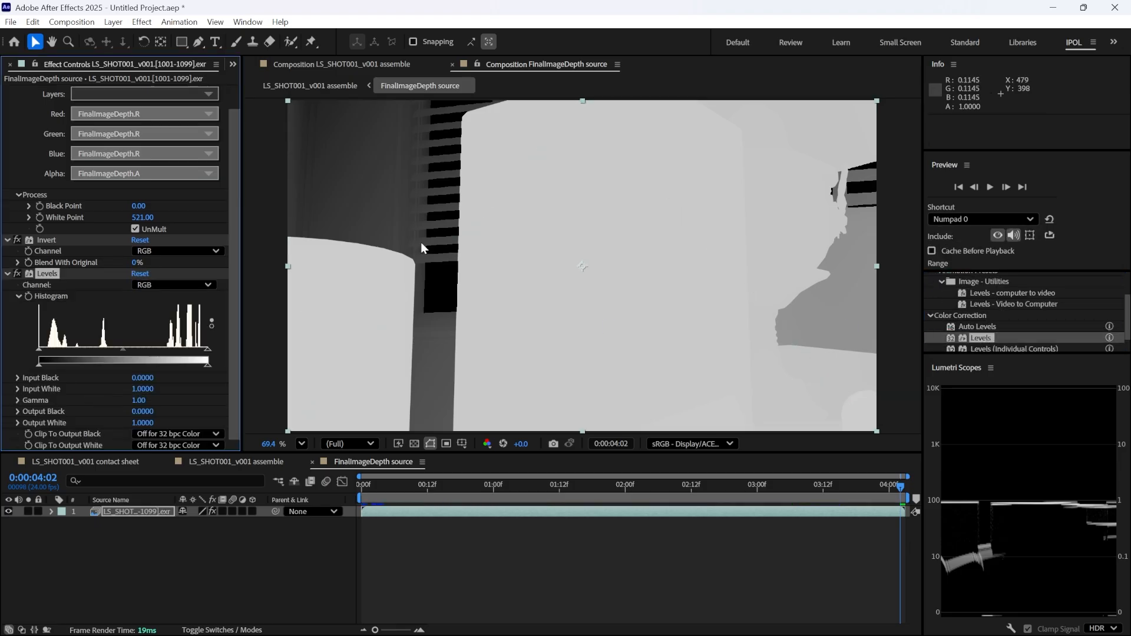
# Step: Place the depth viewer beside the assemble viewer and raise the Levels Input Black to about 0.745
pyautogui.moveTo(463, 64); pyautogui.dragTo(908, 206)
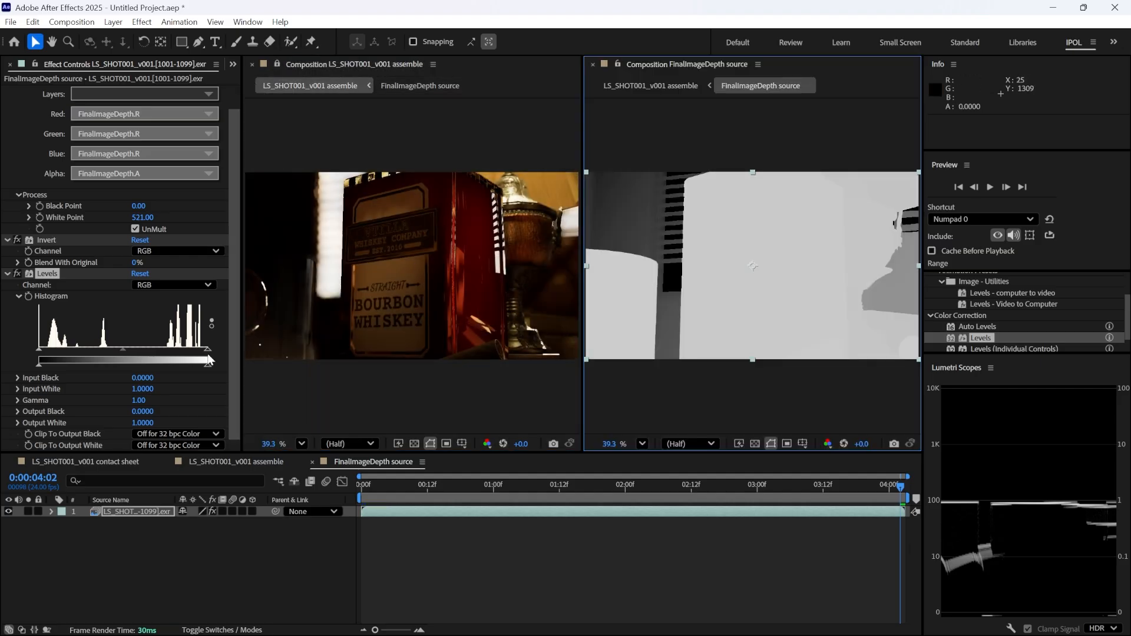
pyautogui.moveTo(40, 353); pyautogui.dragTo(166, 346)
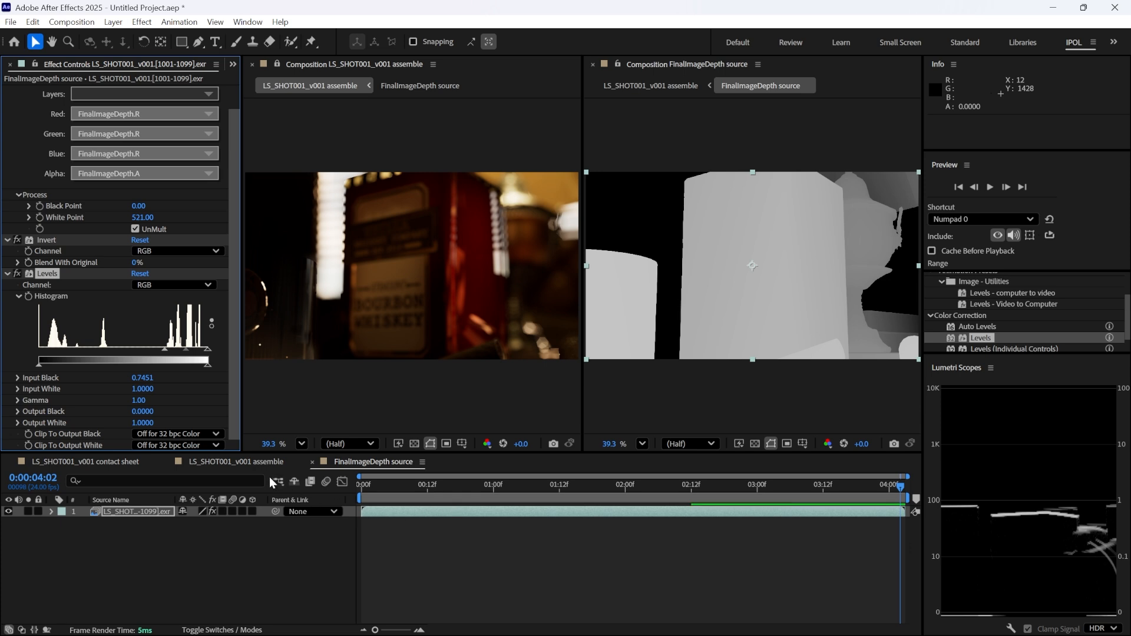
# Step: In LS_SHOT001_v001 assemble, set the Camera Lens Blur's Blur Focal Distance on Adjustment Layer 1 to 0.57 at the last frame
pyautogui.click(240, 462)
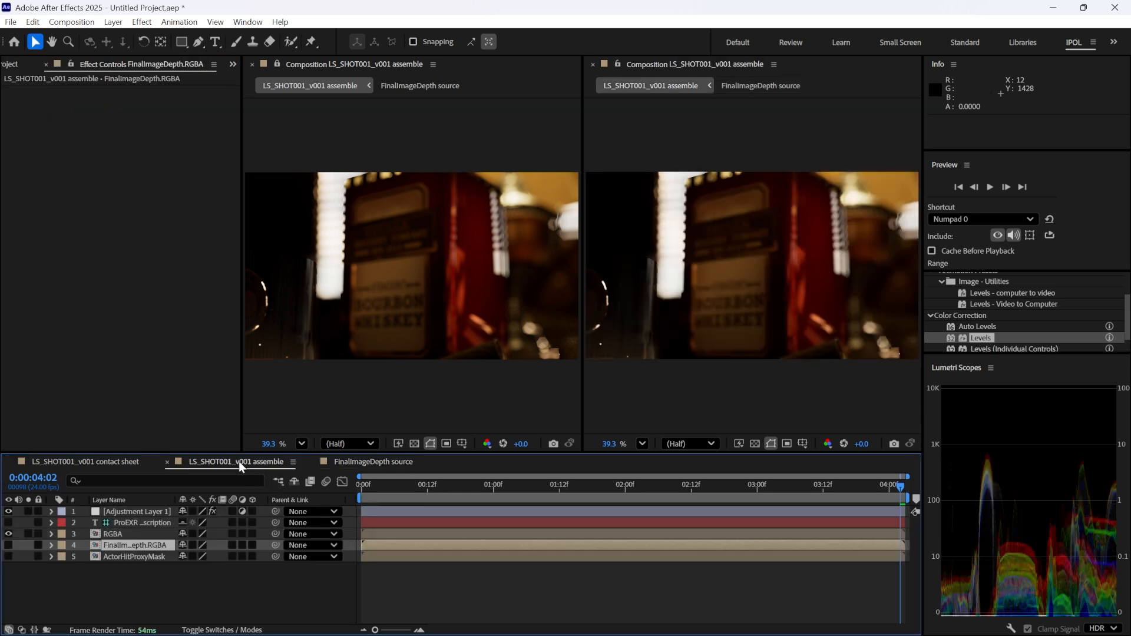
pyautogui.click(131, 513)
pyautogui.click(142, 226)
pyautogui.write('.5')
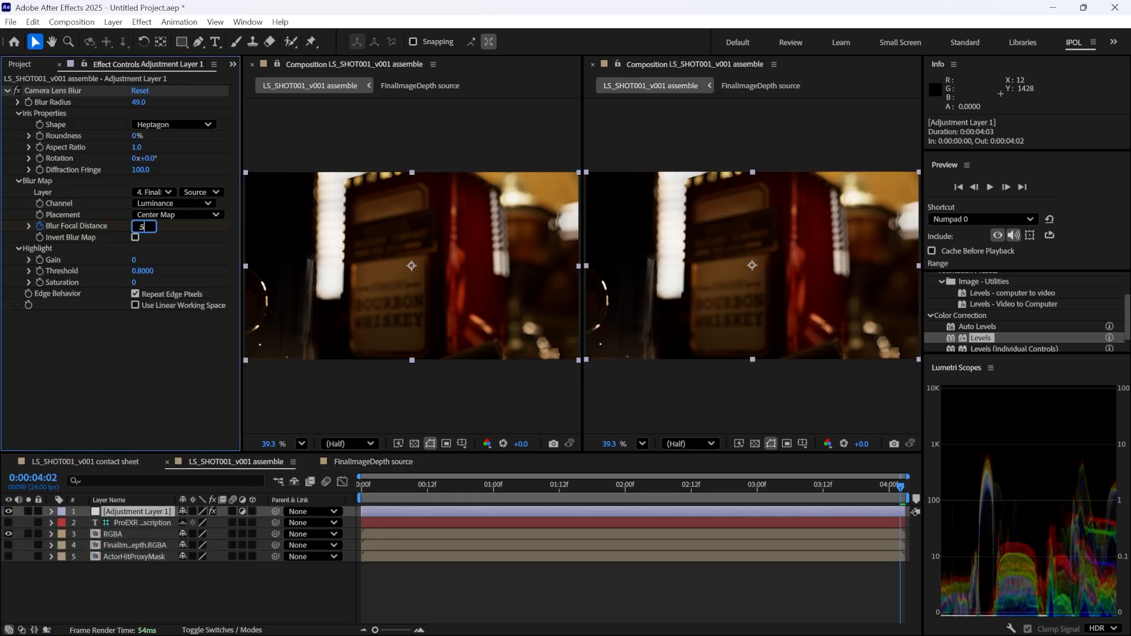
pyautogui.write('7')
pyautogui.press('Return')
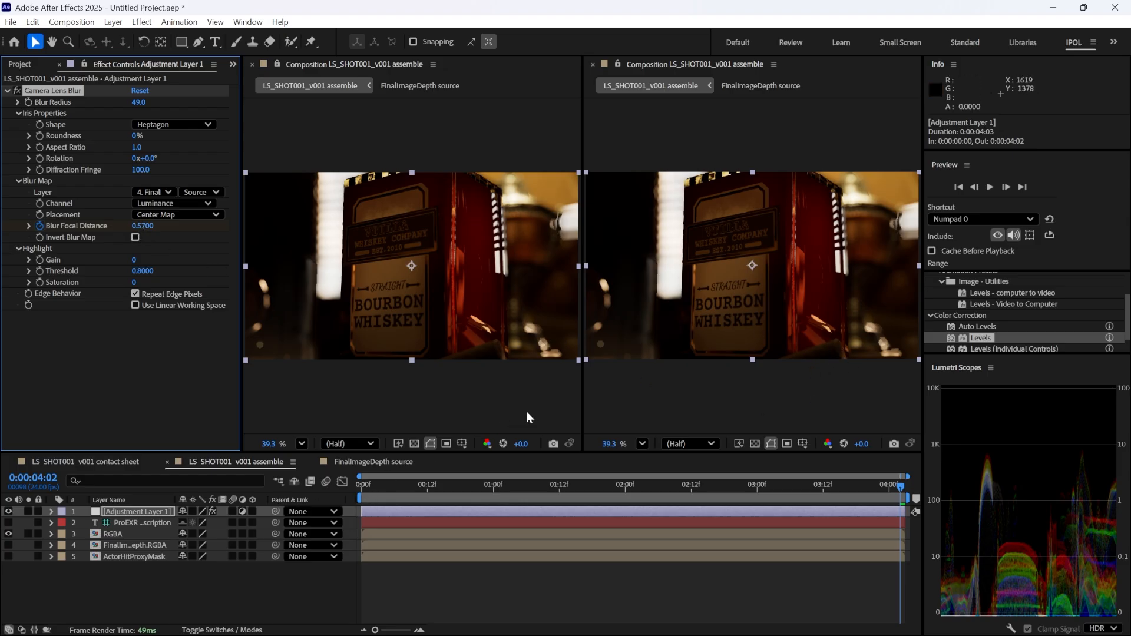
# Step: Show FinalImageDepth source beside the assemble result and compare the last frame's focus with the Unreal Engine viewport
pyautogui.click(383, 462)
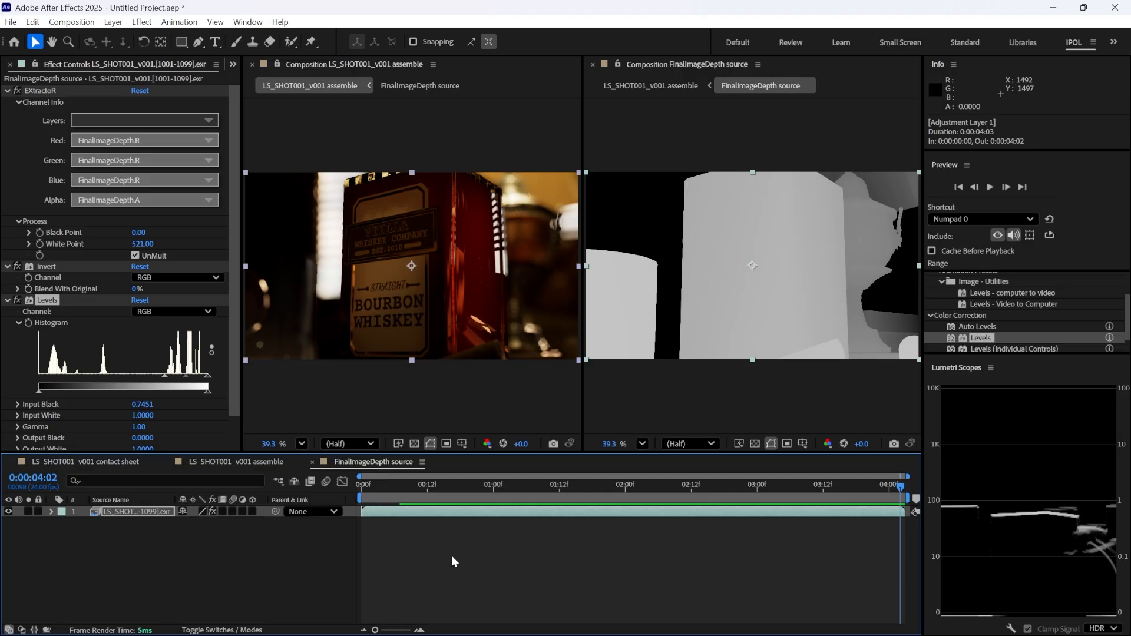
pyautogui.hotkey('alt', 'Tab')
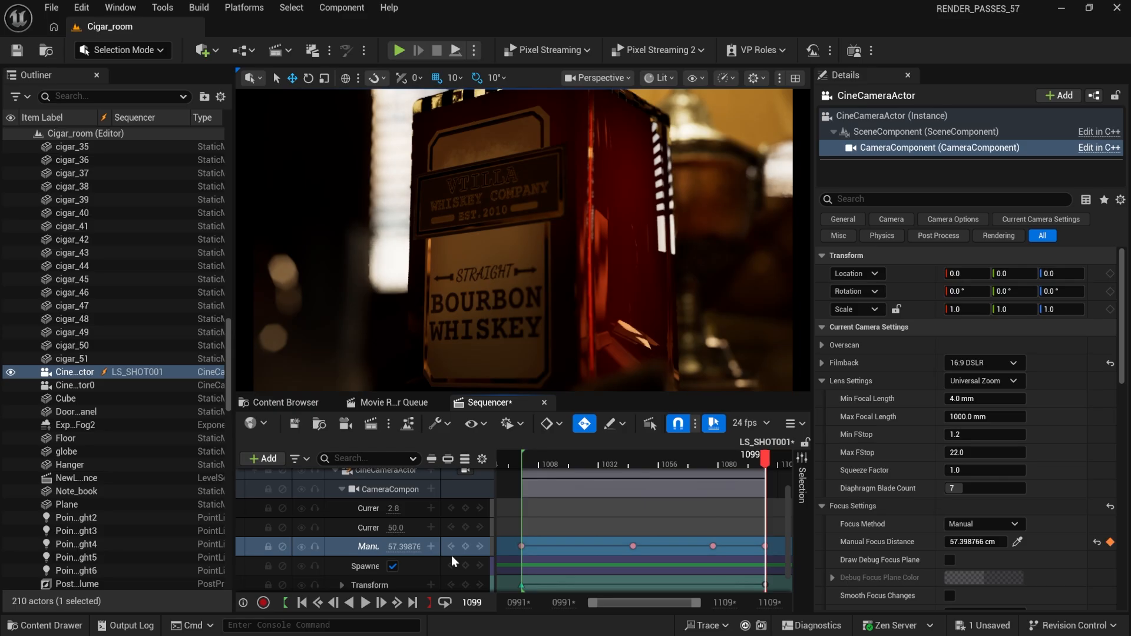
pyautogui.hotkey('alt', 'Tab')
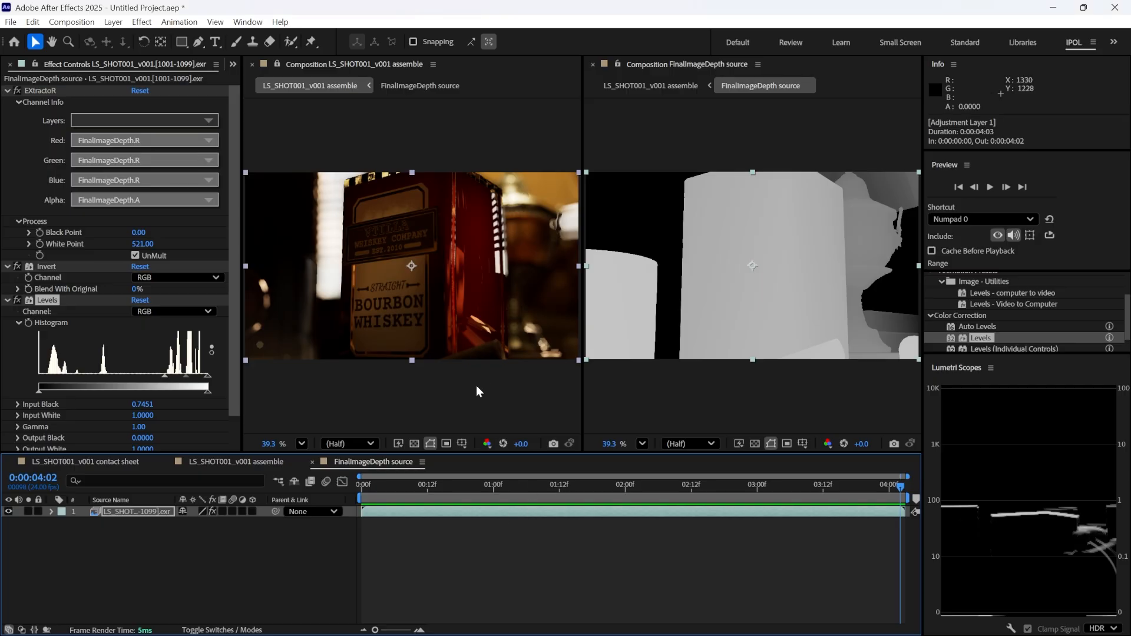
pyautogui.hotkey('alt', 'Tab')
pyautogui.hotkey('alt', 'Tab')
# Step: Close the second composition viewer and set the Camera Lens Blur's Blur Radius to 60 in the assemble composition
pyautogui.click(279, 482)
pyautogui.click(192, 475)
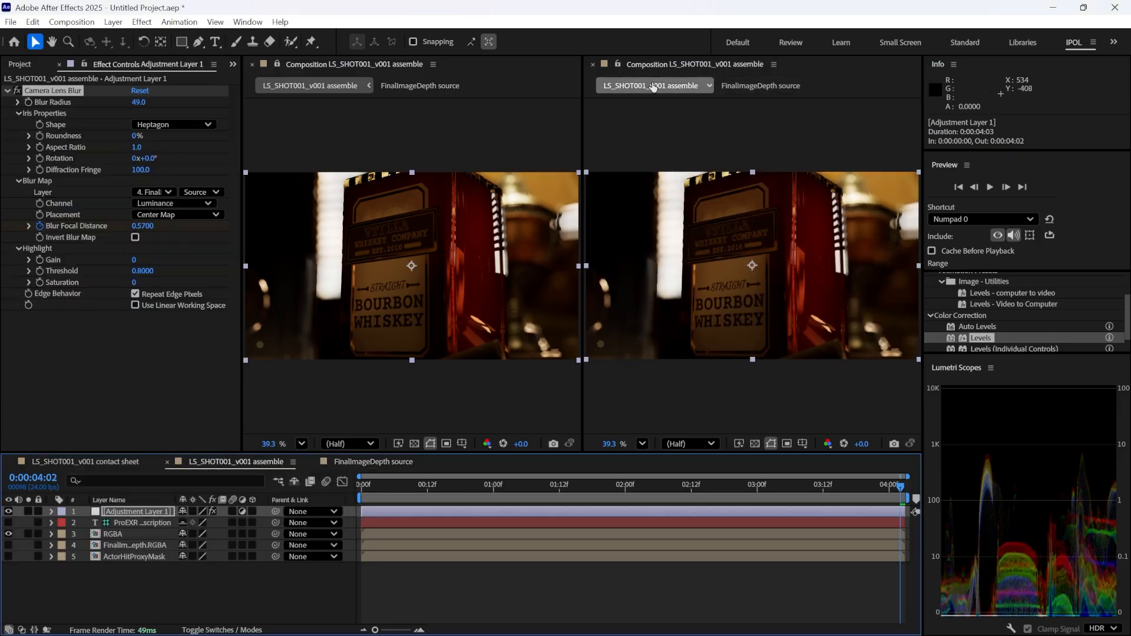
pyautogui.click(592, 65)
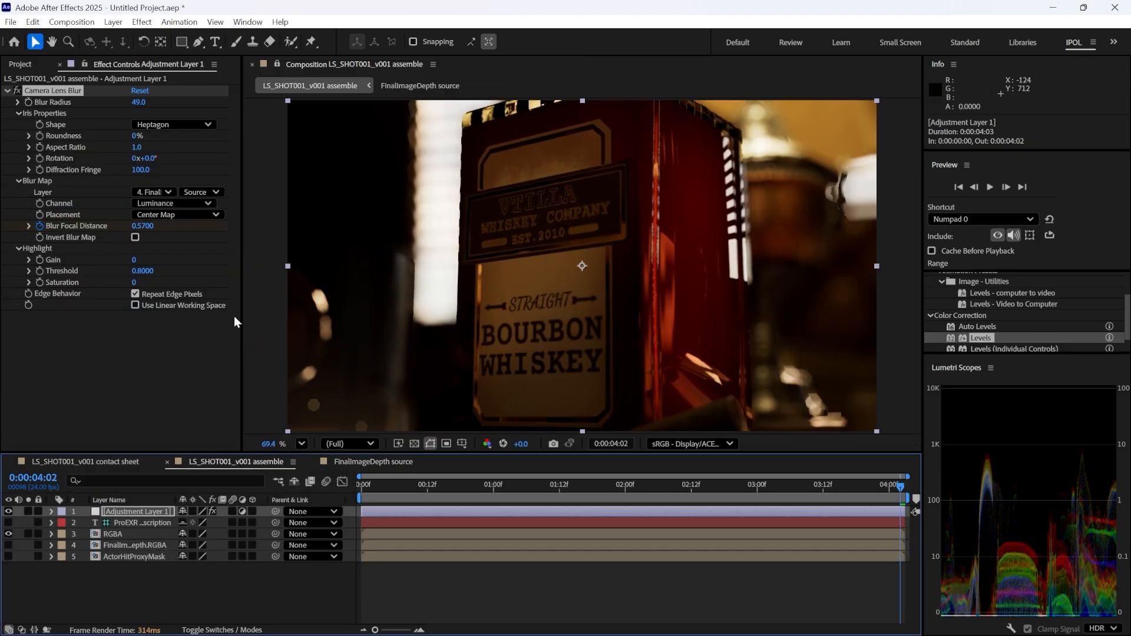
pyautogui.click(139, 102)
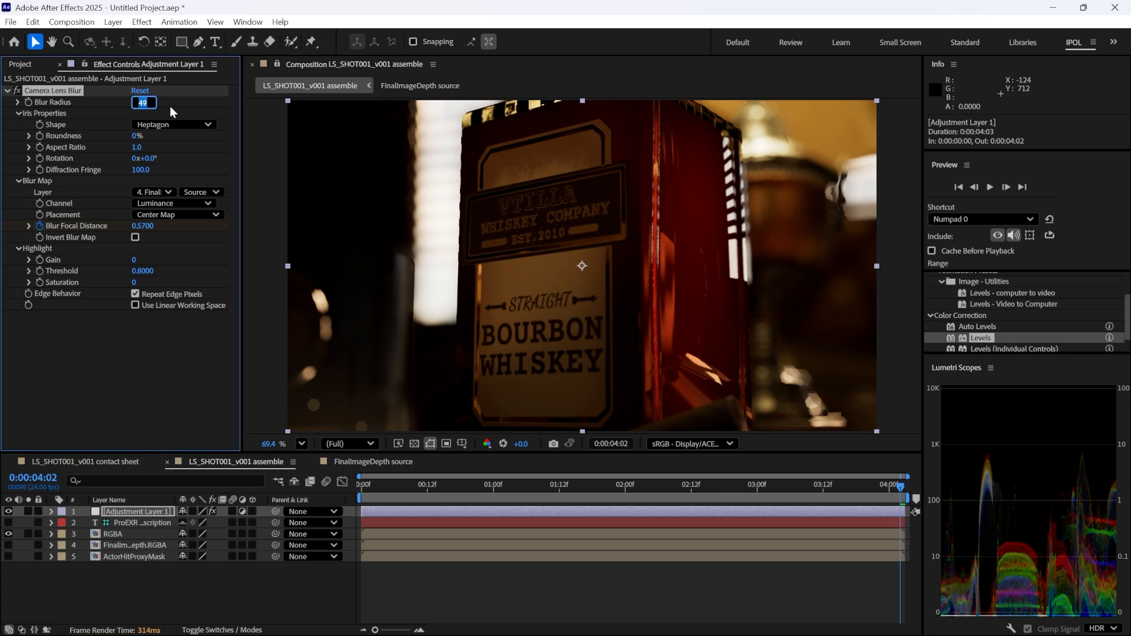
pyautogui.write('60')
pyautogui.press('Return')
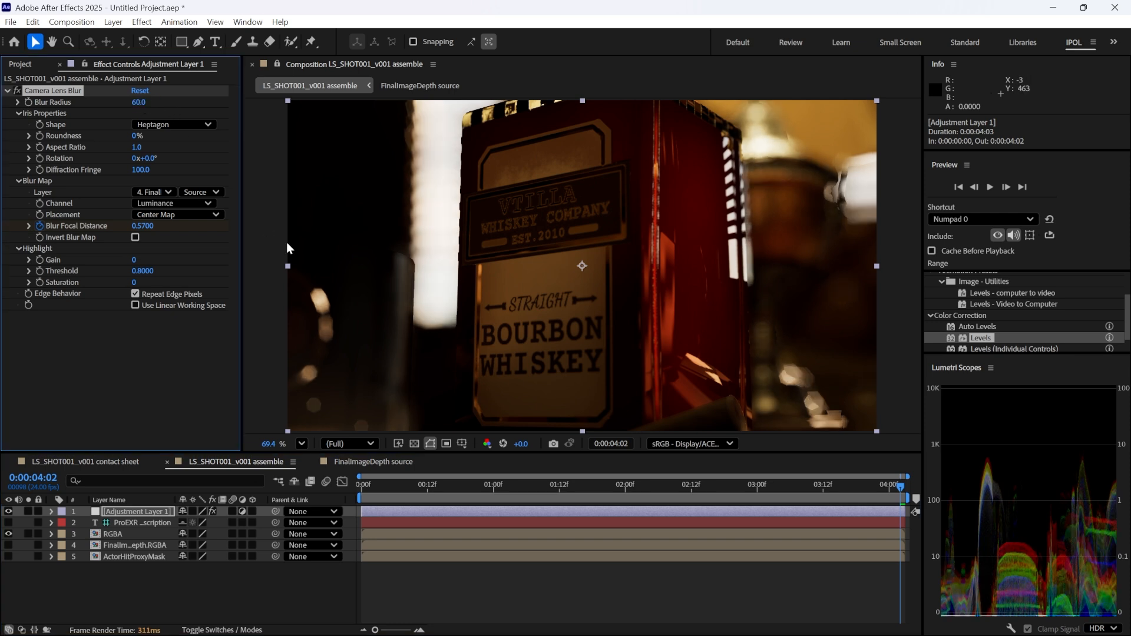
# Step: Switch between Unreal Engine and After Effects to compare the background blur strength on the last frame
pyautogui.hotkey('alt', 'Tab')
pyautogui.hotkey('alt', 'Tab')
pyautogui.hotkey('alt', 'Tab')
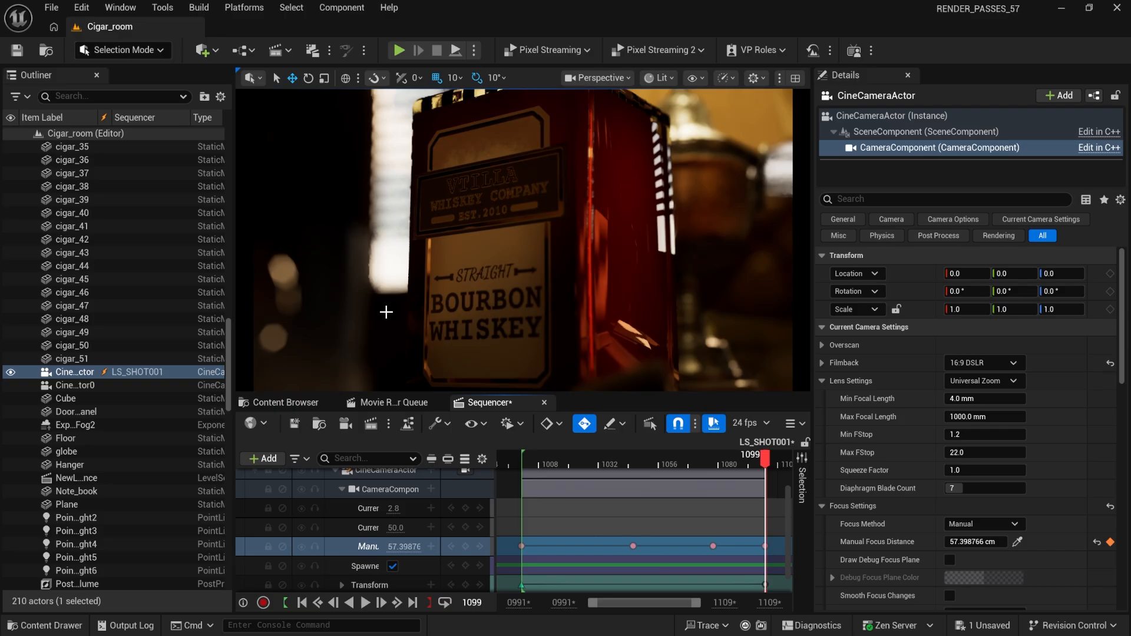
pyautogui.hotkey('alt', 'Tab')
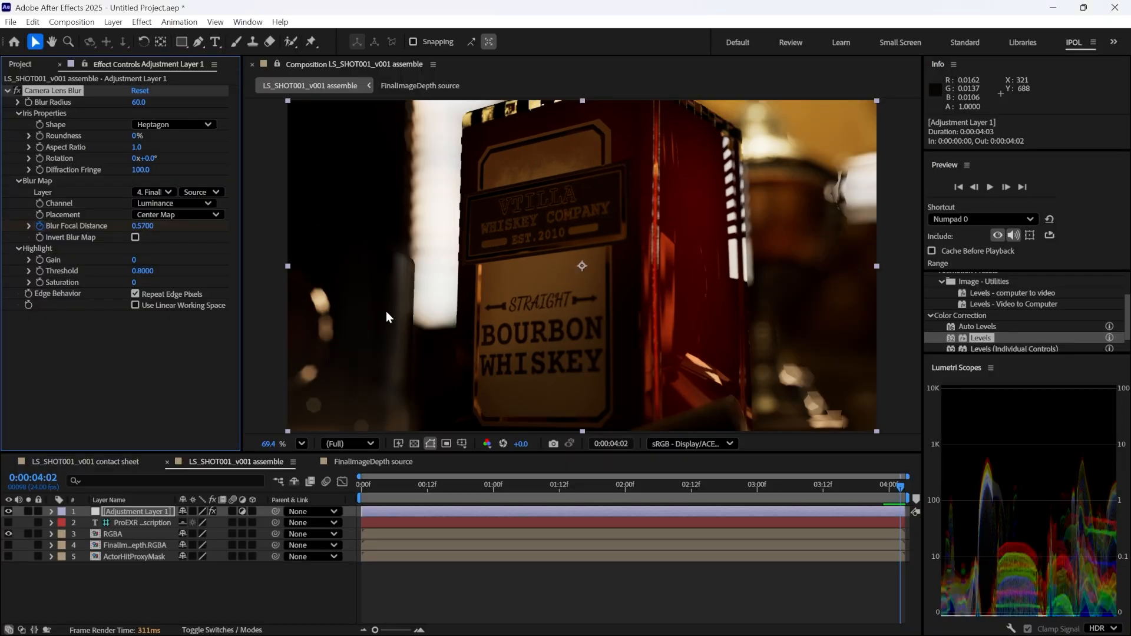
pyautogui.hotkey('alt', 'Tab')
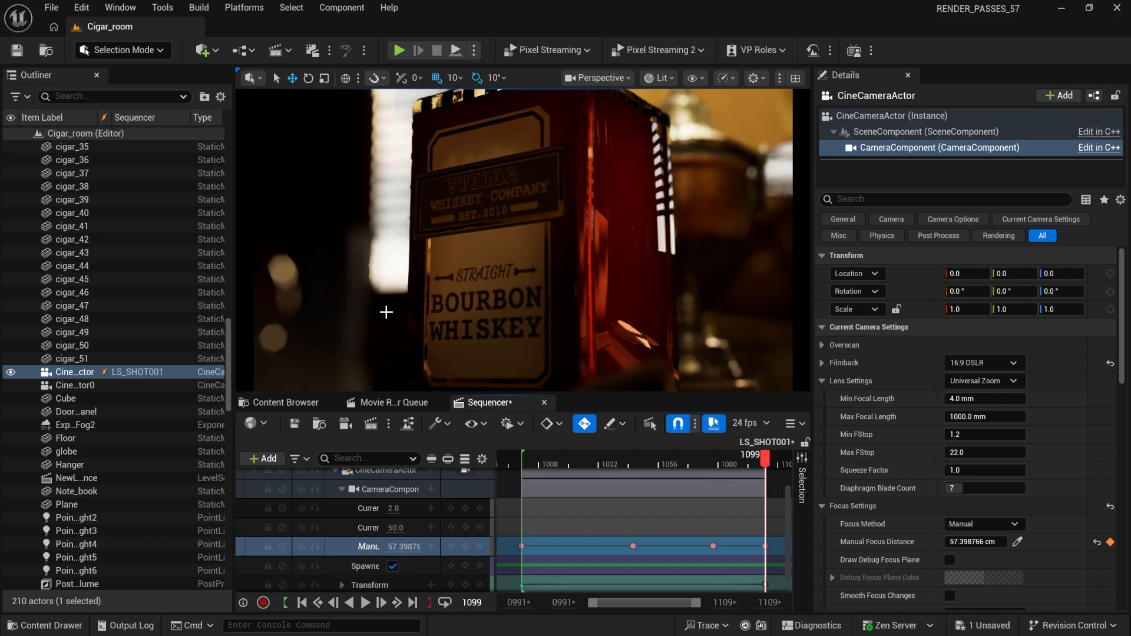
pyautogui.hotkey('alt', 'Tab')
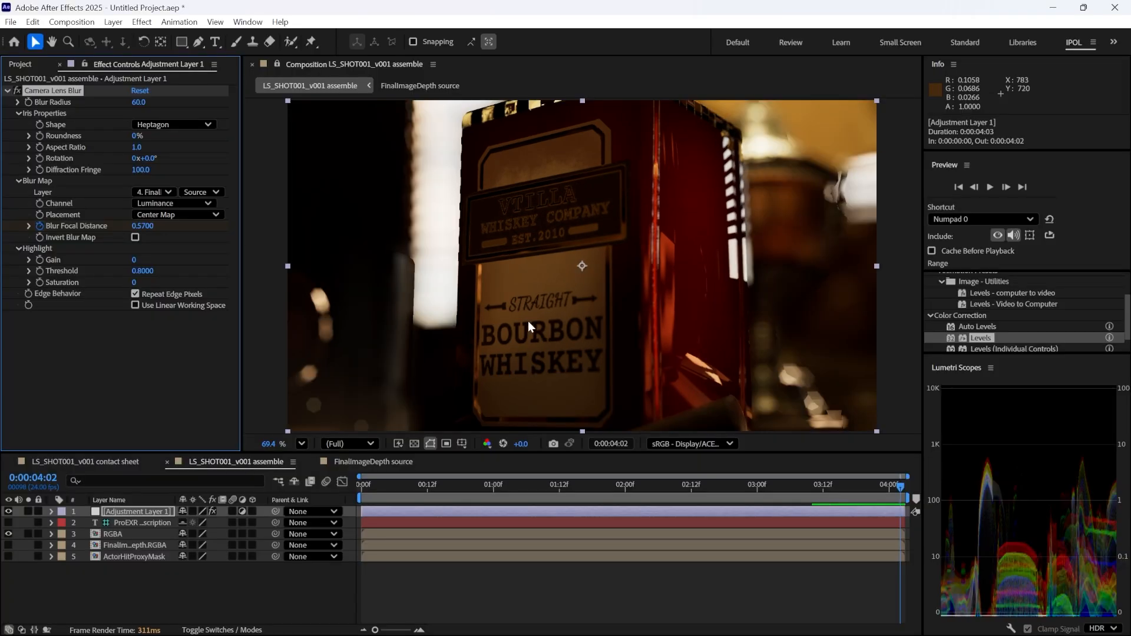
# Step: Scrub the composition back to its first frame and toggle the Camera Lens Blur's Use Linear Working Space on and off to compare highlights
pyautogui.moveTo(885, 488); pyautogui.dragTo(437, 490)
pyautogui.moveTo(396, 495); pyautogui.dragTo(357, 495)
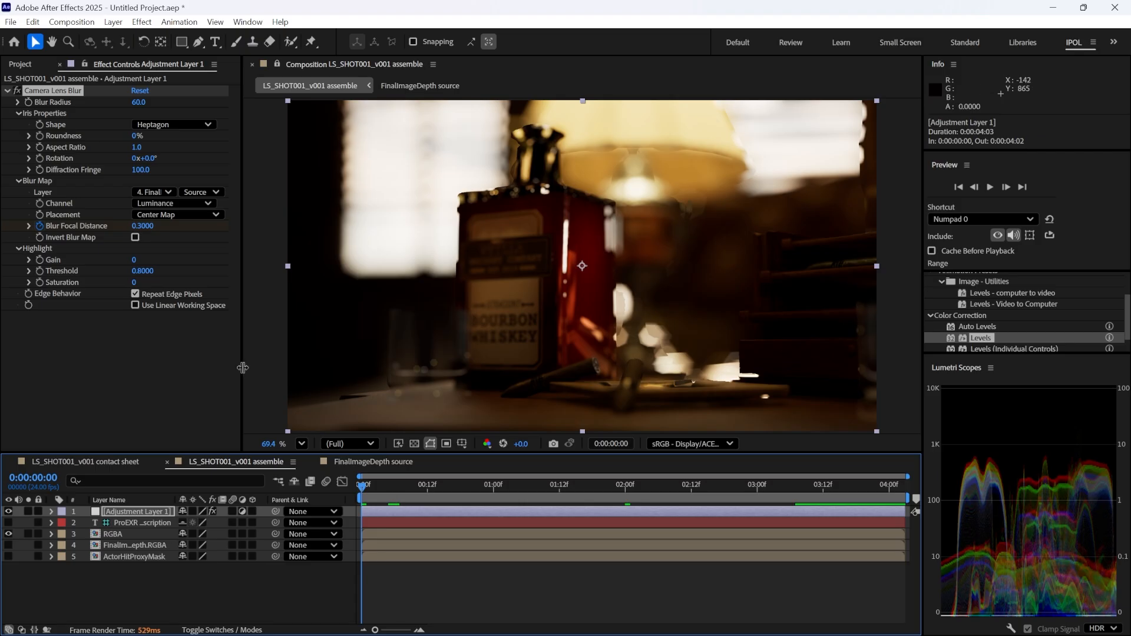
pyautogui.click(155, 305)
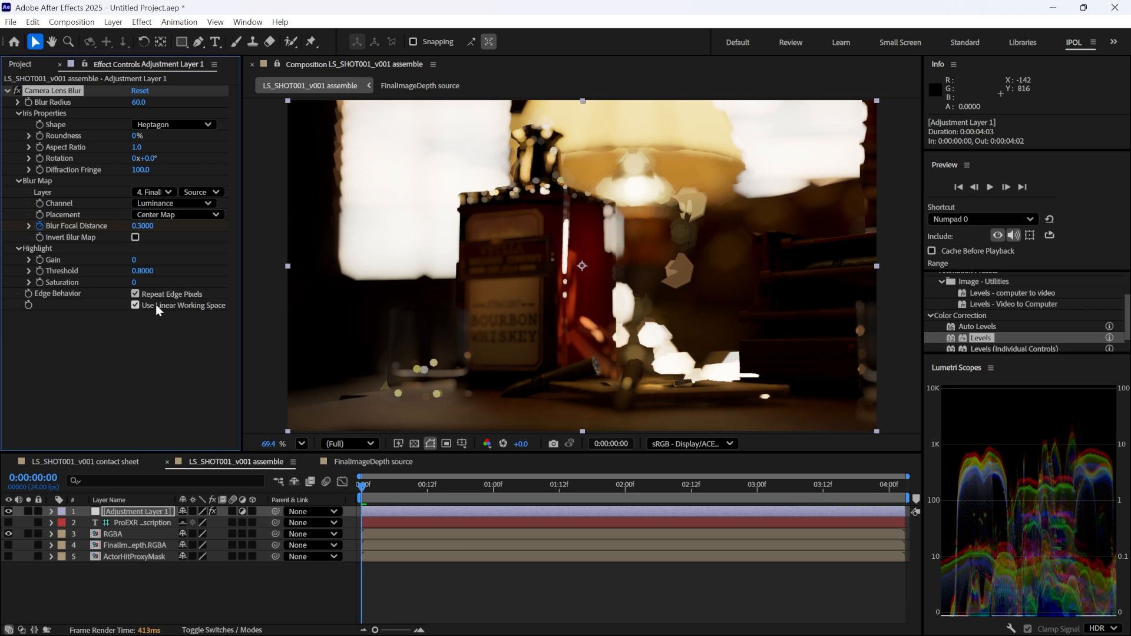
pyautogui.click(156, 305)
pyautogui.click(156, 305)
pyautogui.click(155, 305)
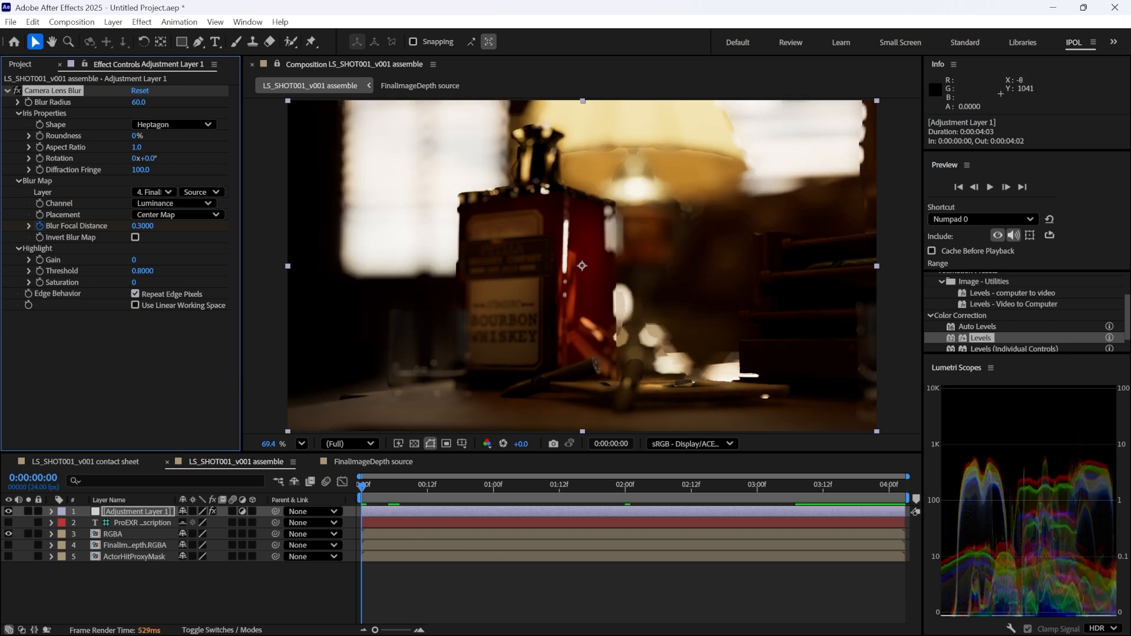
# Step: Play back the blurred assemble composition and return the Unreal Engine sequence to its first frame
pyautogui.click(906, 598)
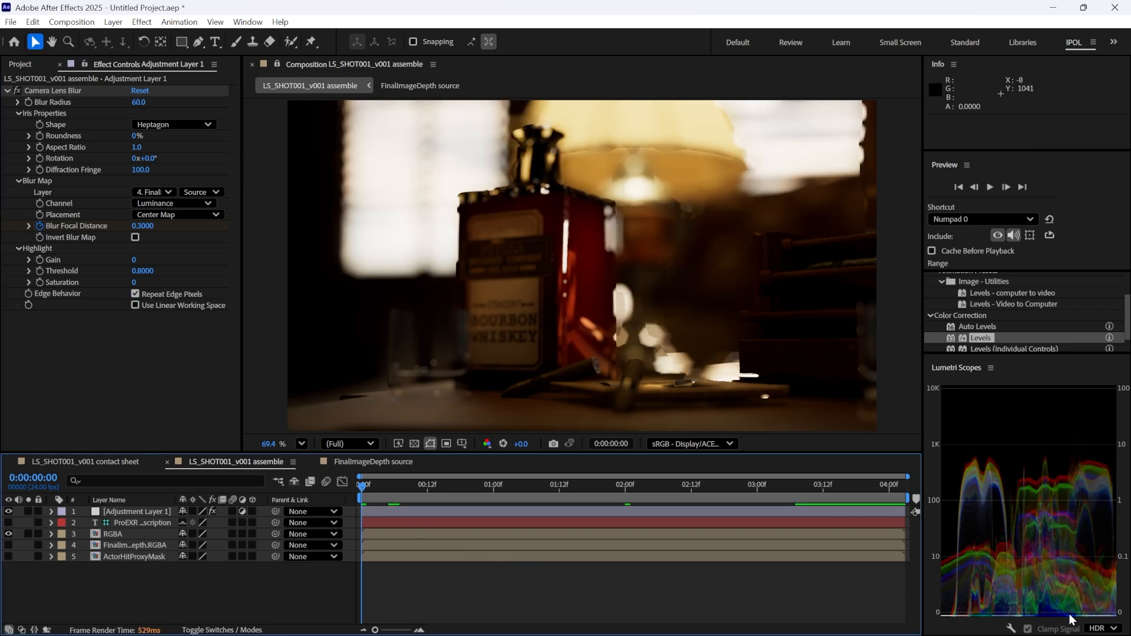
pyautogui.press('space')
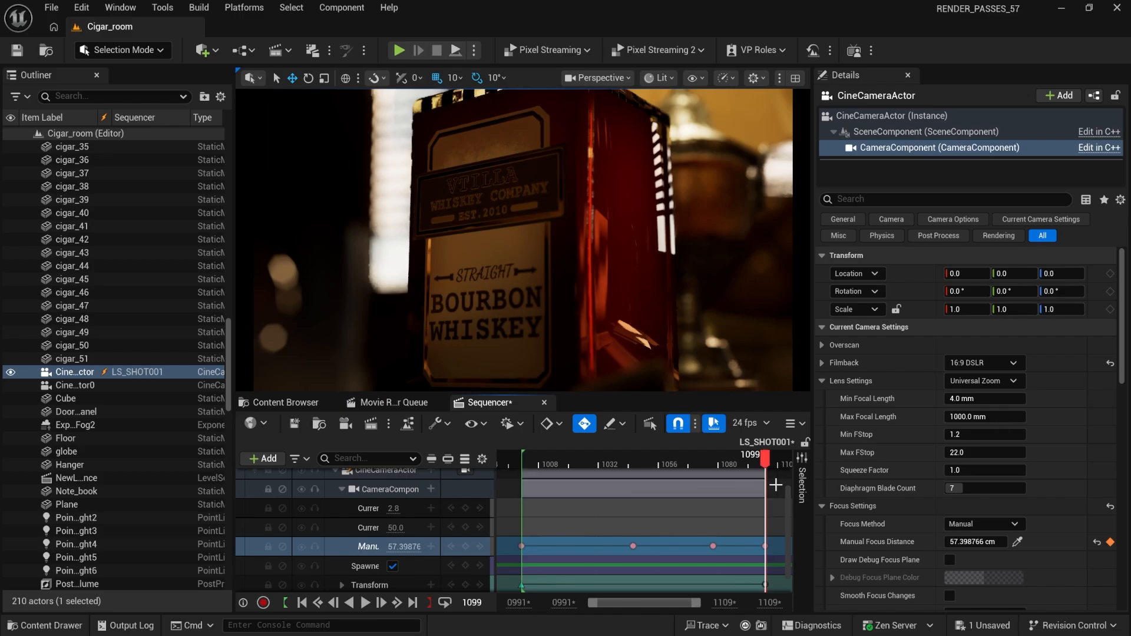
pyautogui.click(303, 602)
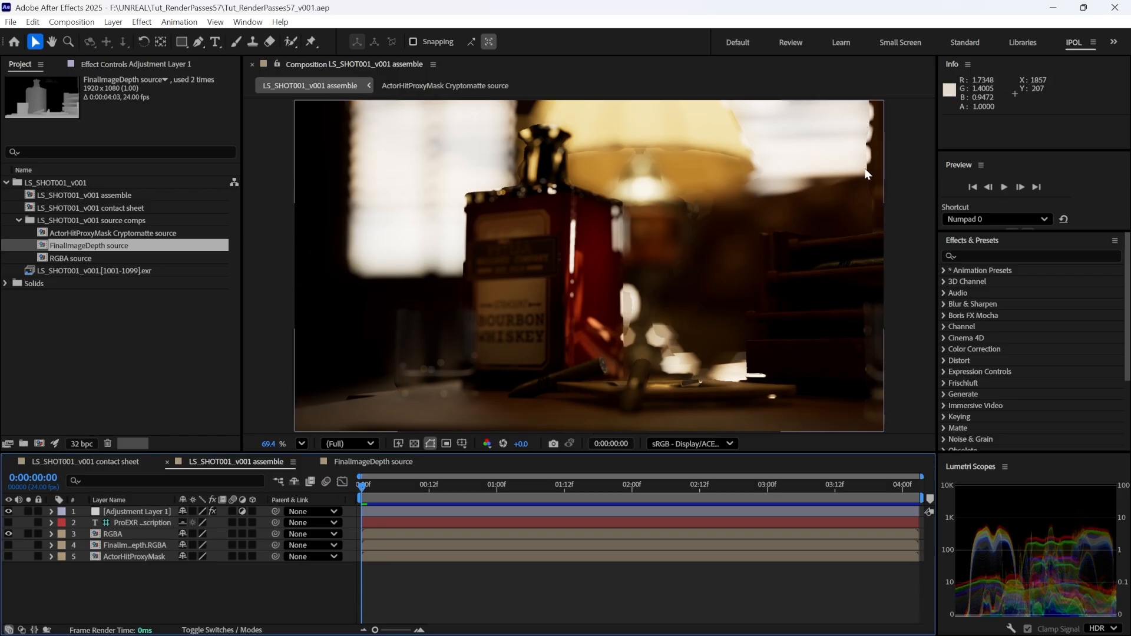
# Step: In the After Effects assemble composition, rename Adjustment Layer 1 to "camera lens blur" and hide it
pyautogui.click(159, 512)
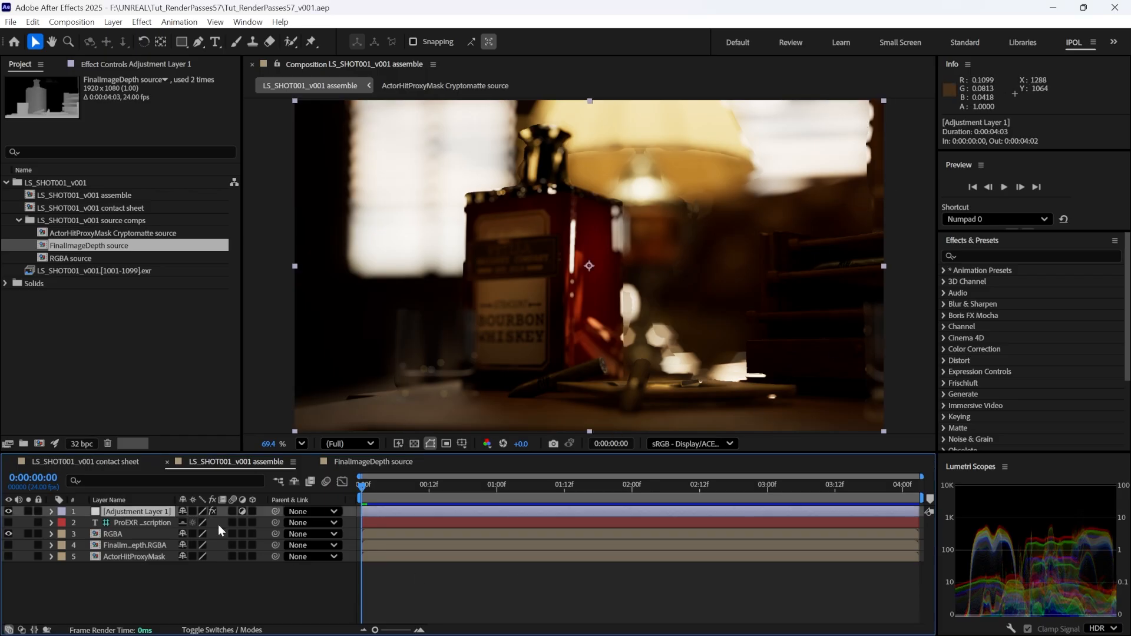
pyautogui.press('Return')
pyautogui.write('cameraq le')
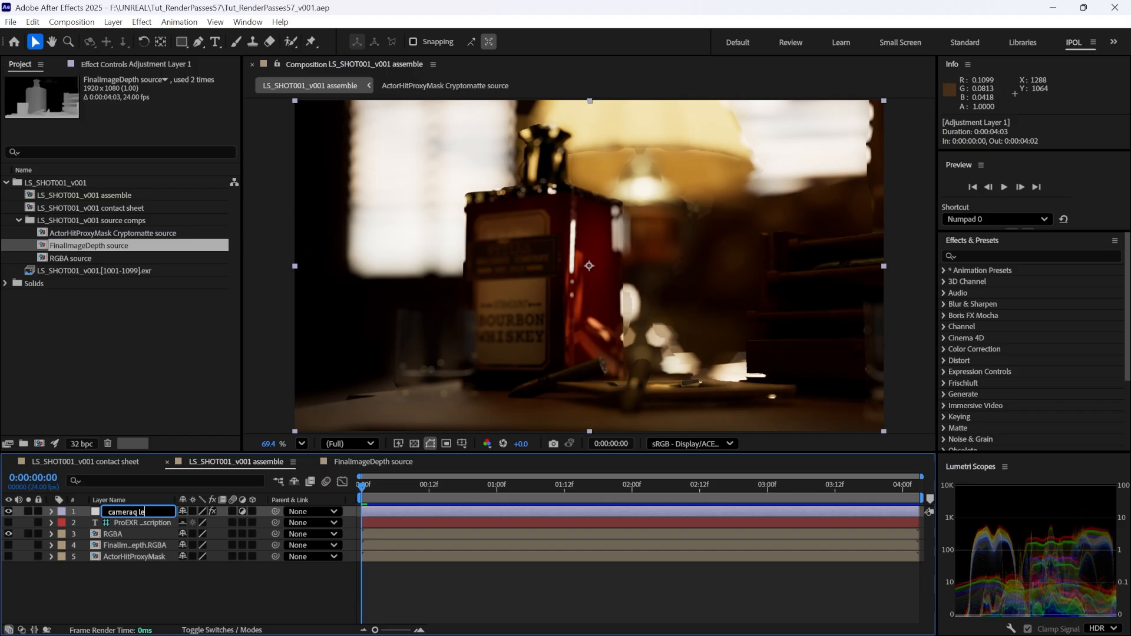
pyautogui.write('ns blur')
pyautogui.press('Return')
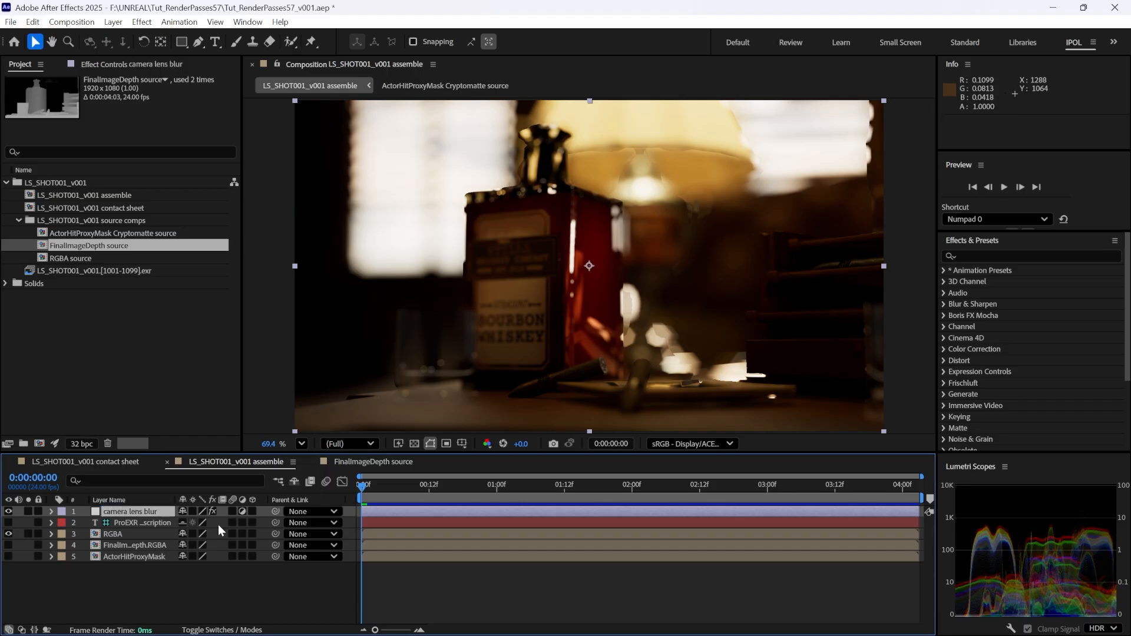
pyautogui.click(249, 598)
pyautogui.click(8, 523)
pyautogui.click(8, 511)
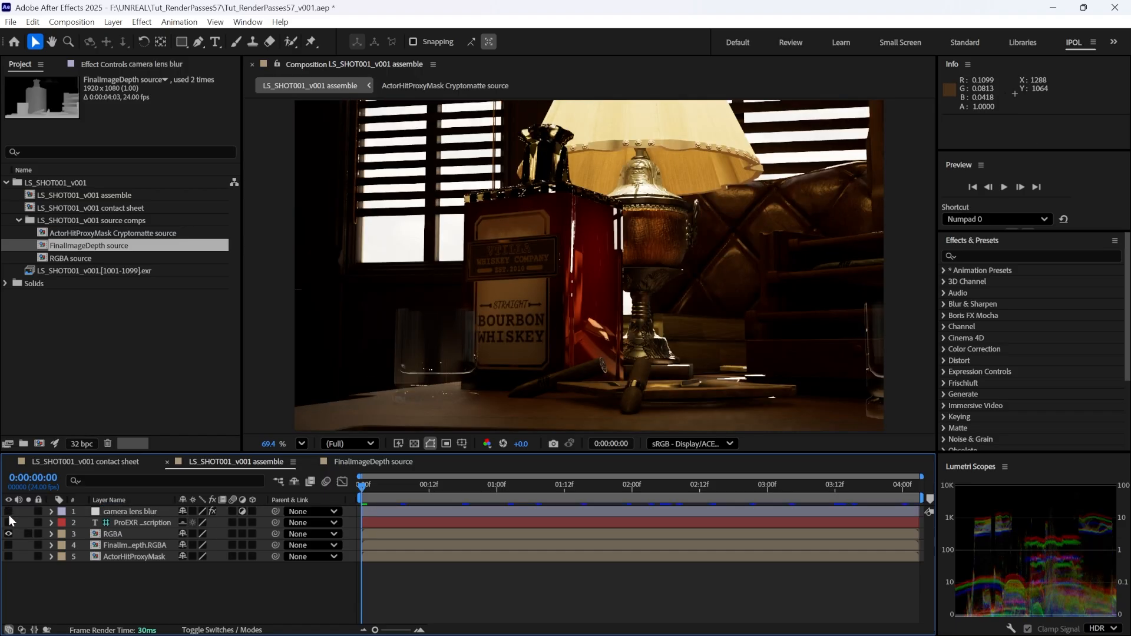
# Step: Create a new adjustment layer in the assemble composition and apply the FL Depth Of Field effect to it
pyautogui.rightClick(115, 585)
pyautogui.moveTo(171, 415)
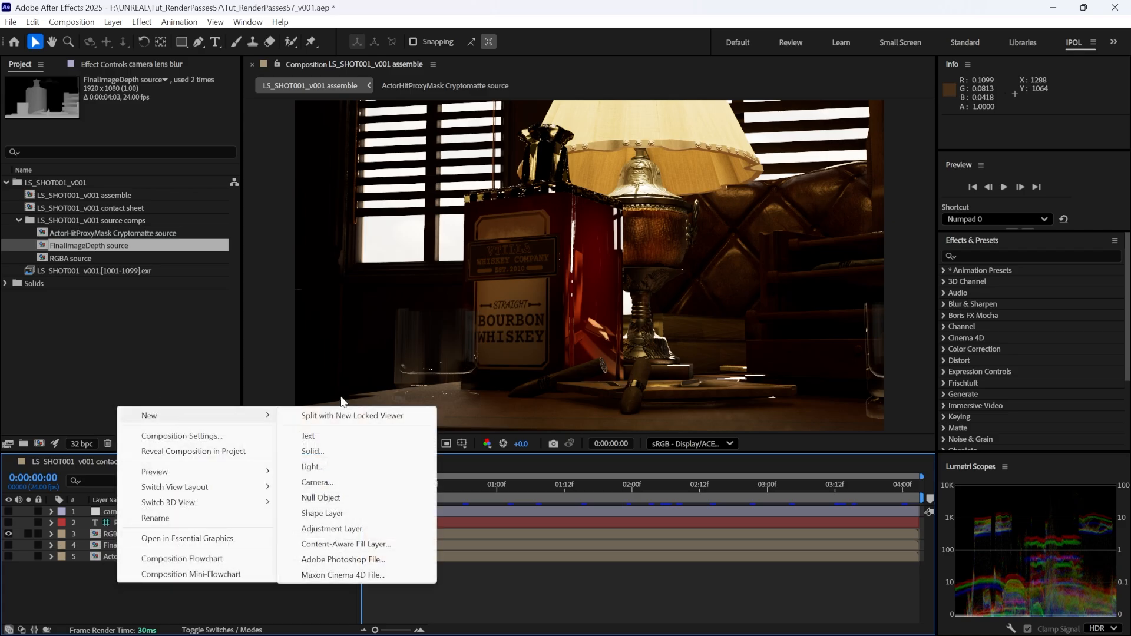
pyautogui.click(330, 528)
pyautogui.click(1002, 255)
pyautogui.write('dept')
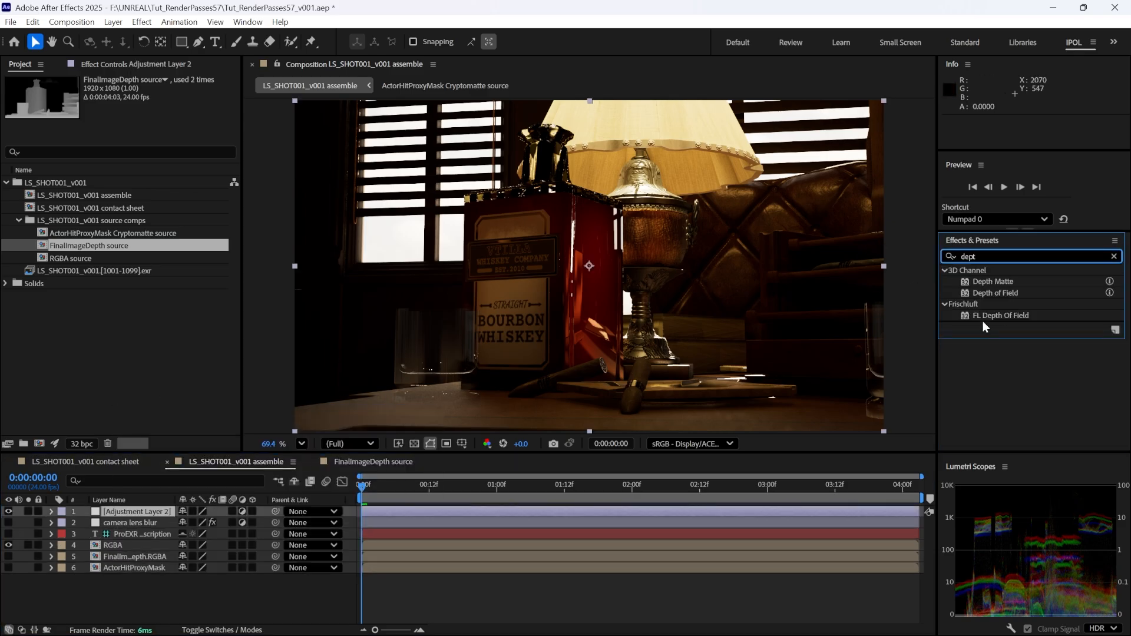
pyautogui.doubleClick(1007, 316)
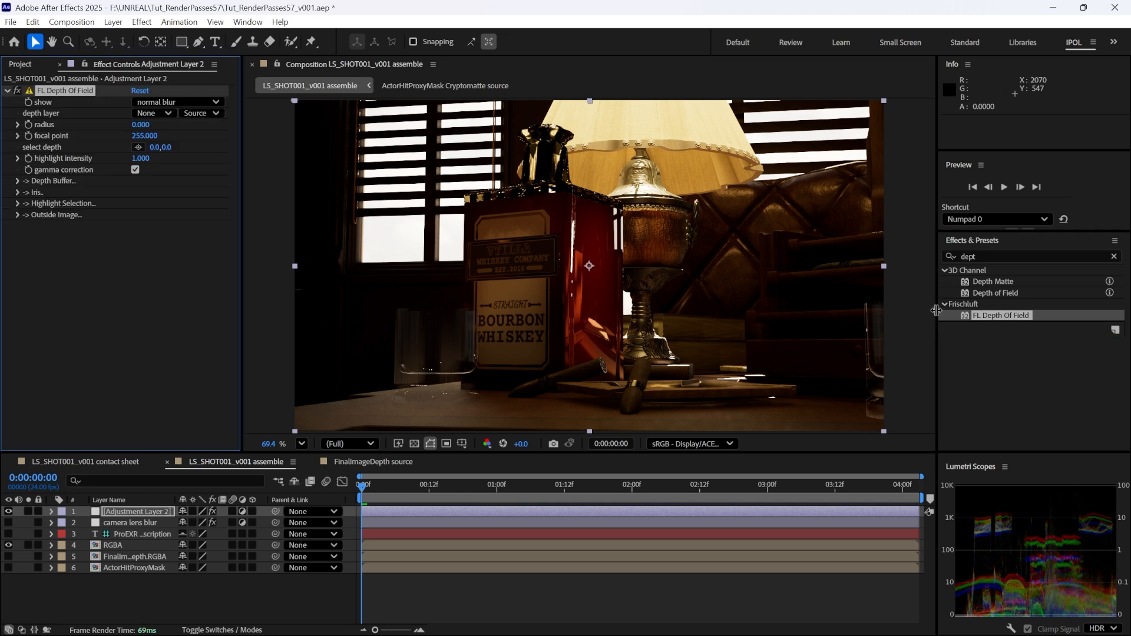
# Step: Rename the new adjustment layer carrying FL Depth Of Field to "DOF"
pyautogui.click(148, 511)
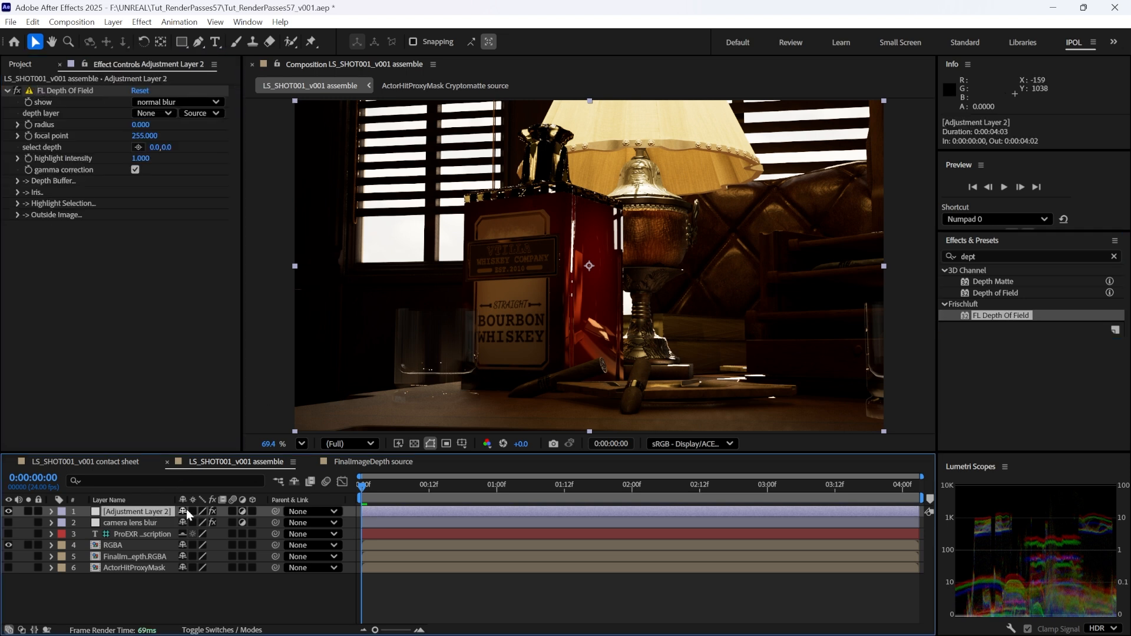
pyautogui.press('Return')
pyautogui.write('DOF')
pyautogui.press('Return')
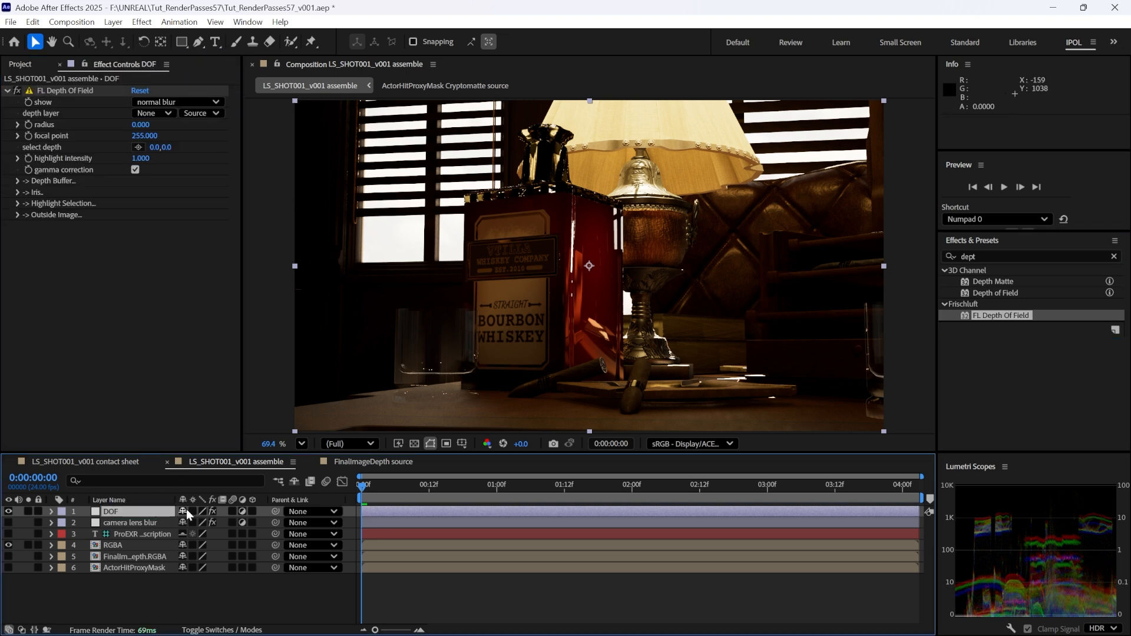
# Step: Set the FL Depth Of Field depth layer to 5. FinalImageDepth.RGBA and raise the radius to about 21.9
pyautogui.click(136, 319)
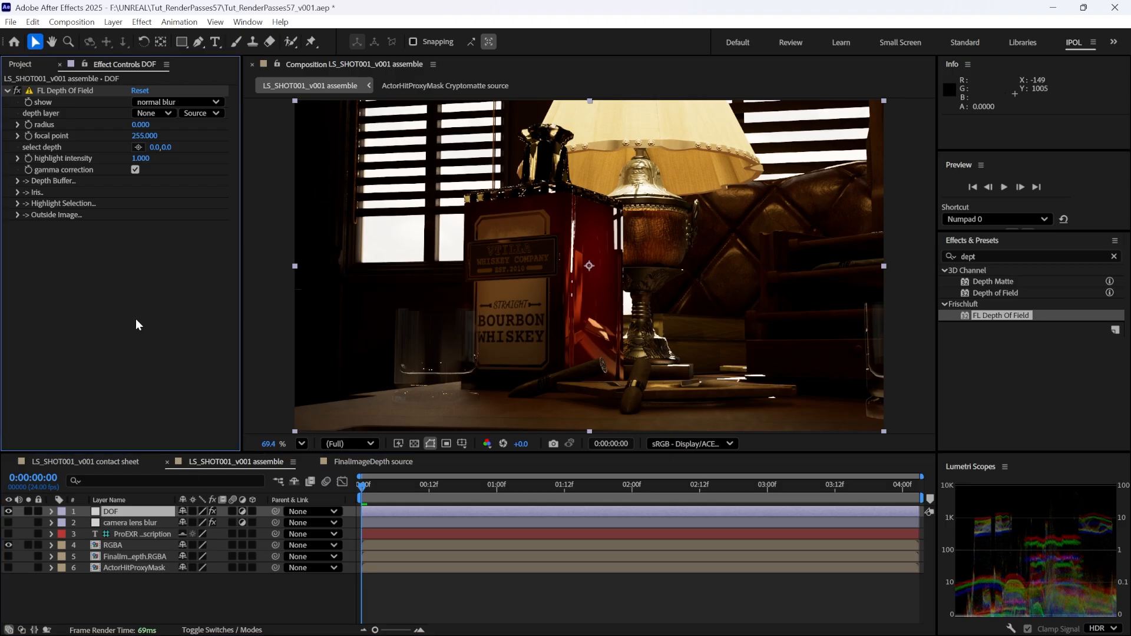
pyautogui.click(151, 112)
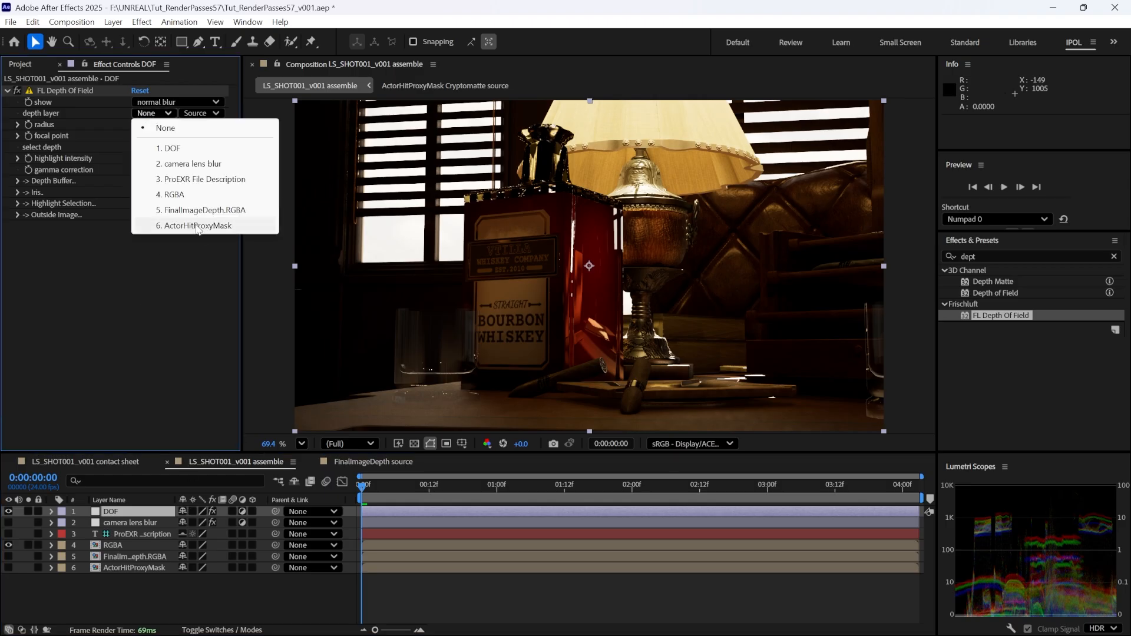
pyautogui.click(197, 208)
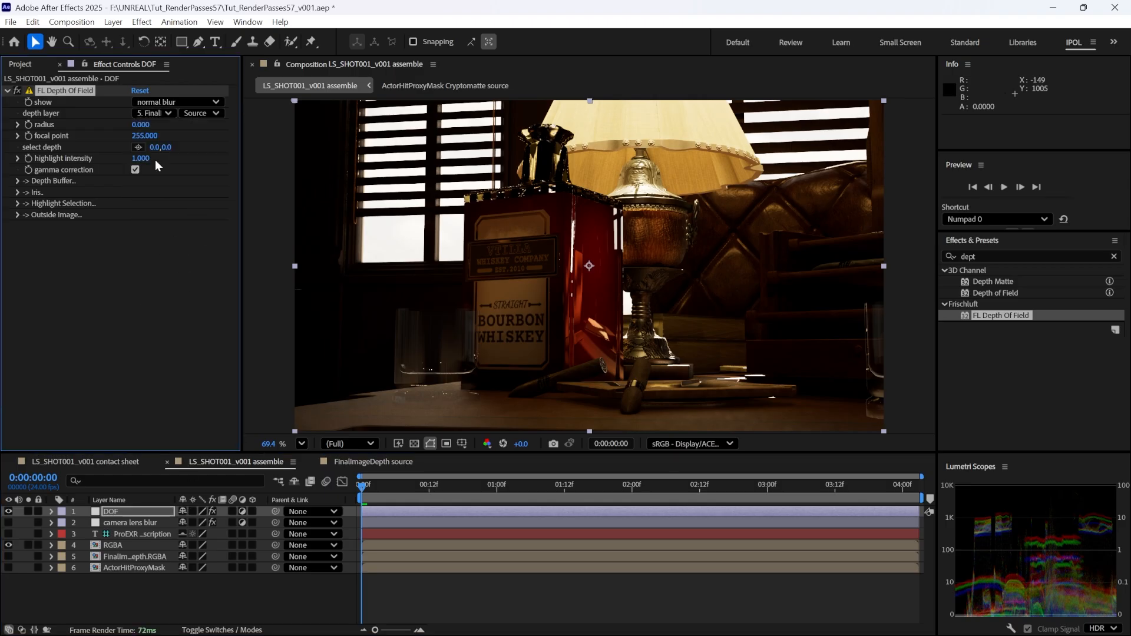
pyautogui.moveTo(140, 124); pyautogui.dragTo(278, 112)
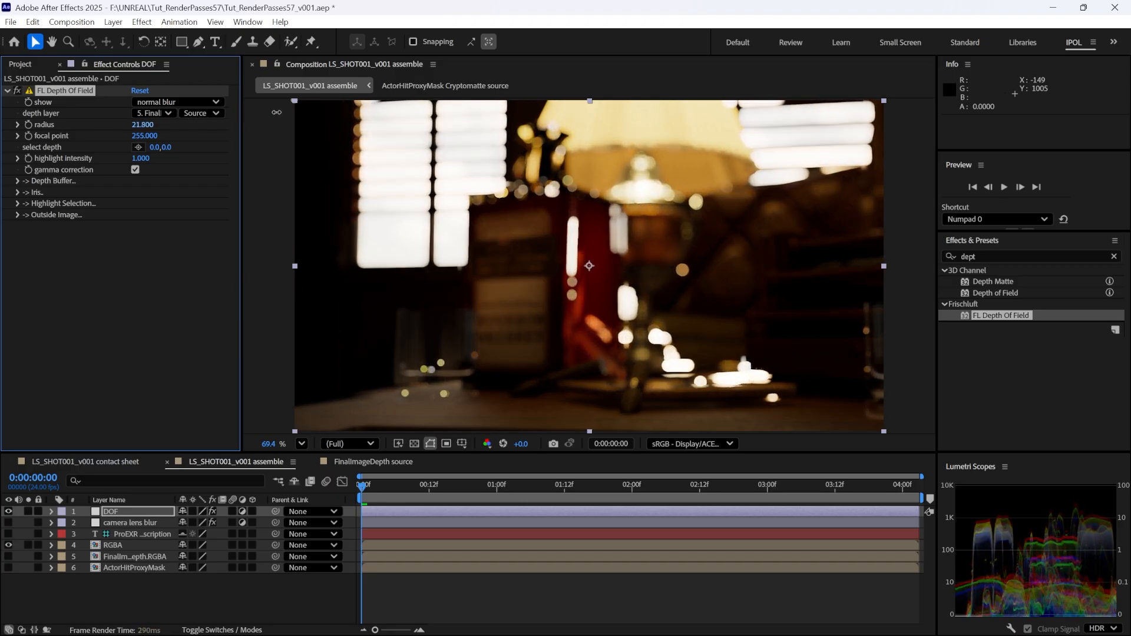
# Step: Set the iris facets of FL Depth Of Field to 7
pyautogui.click(17, 192)
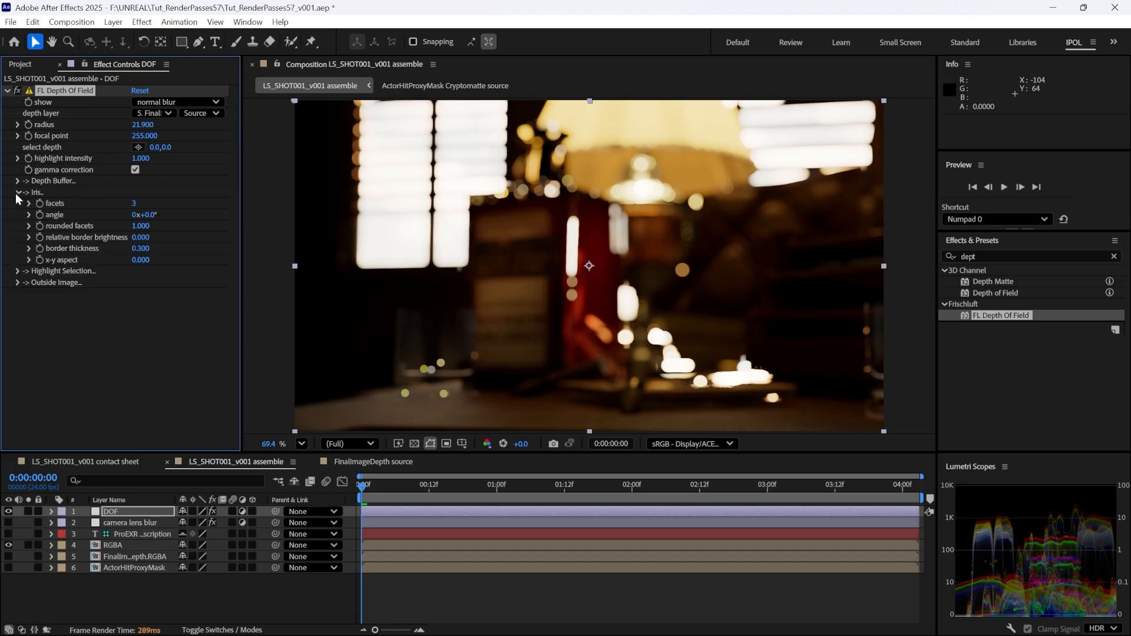
pyautogui.click(135, 204)
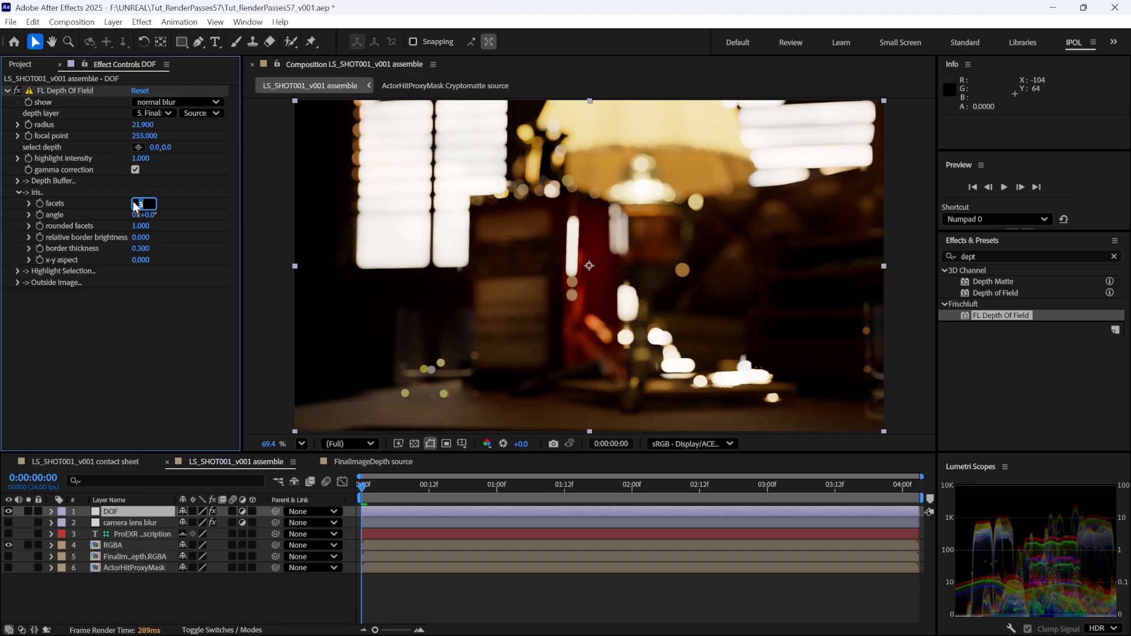
pyautogui.press('Return')
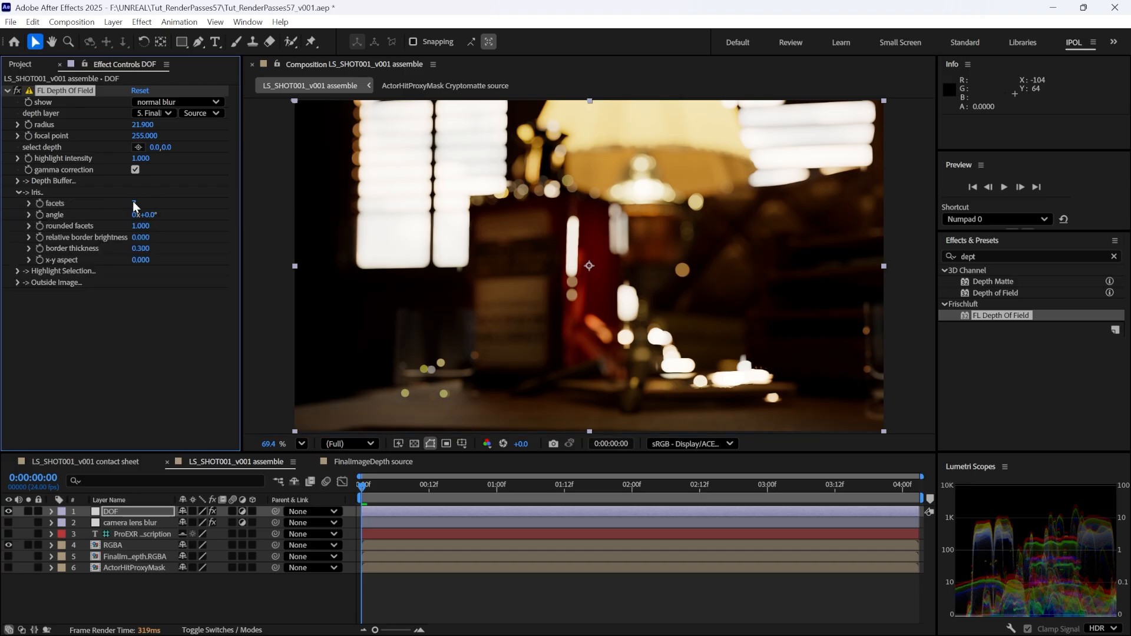
# Step: Go to the last frame and pick the focal depth from the whiskey label on the front of the box
pyautogui.press('End')
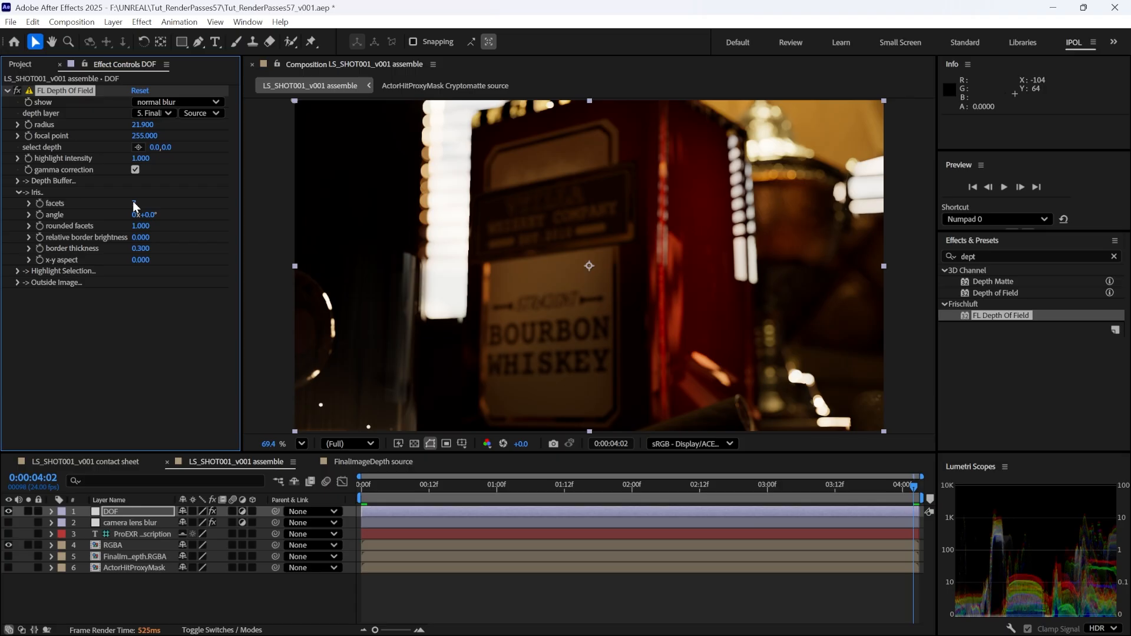
pyautogui.click(138, 147)
pyautogui.click(548, 334)
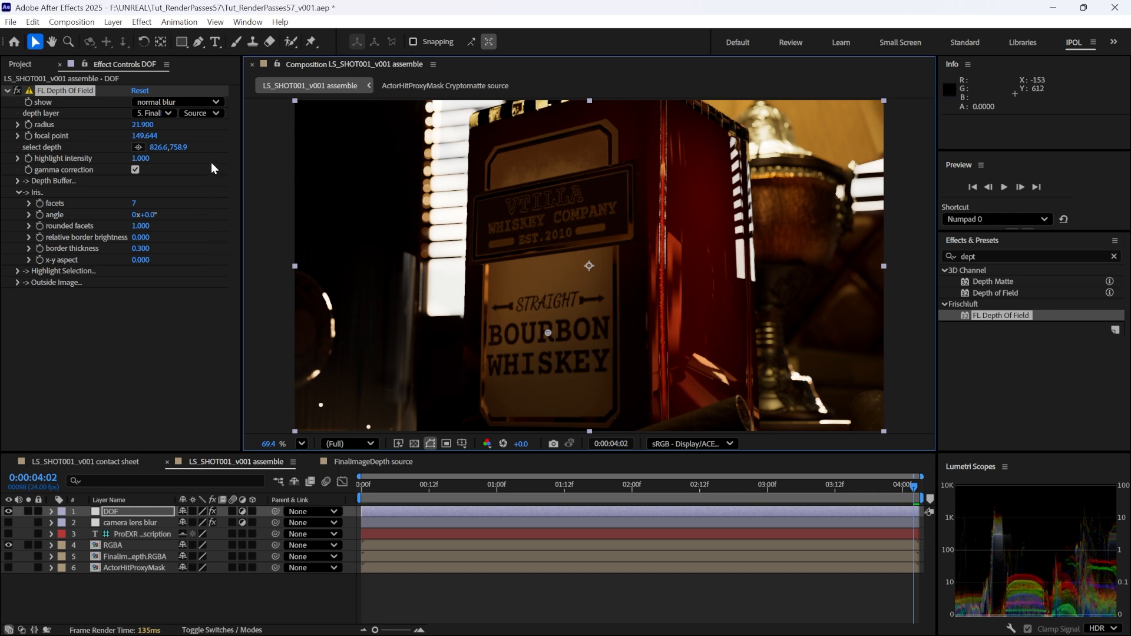
# Step: Raise the FL Depth Of Field radius to about 63.7 and turn gamma correction off
pyautogui.moveTo(142, 124); pyautogui.dragTo(446, 158)
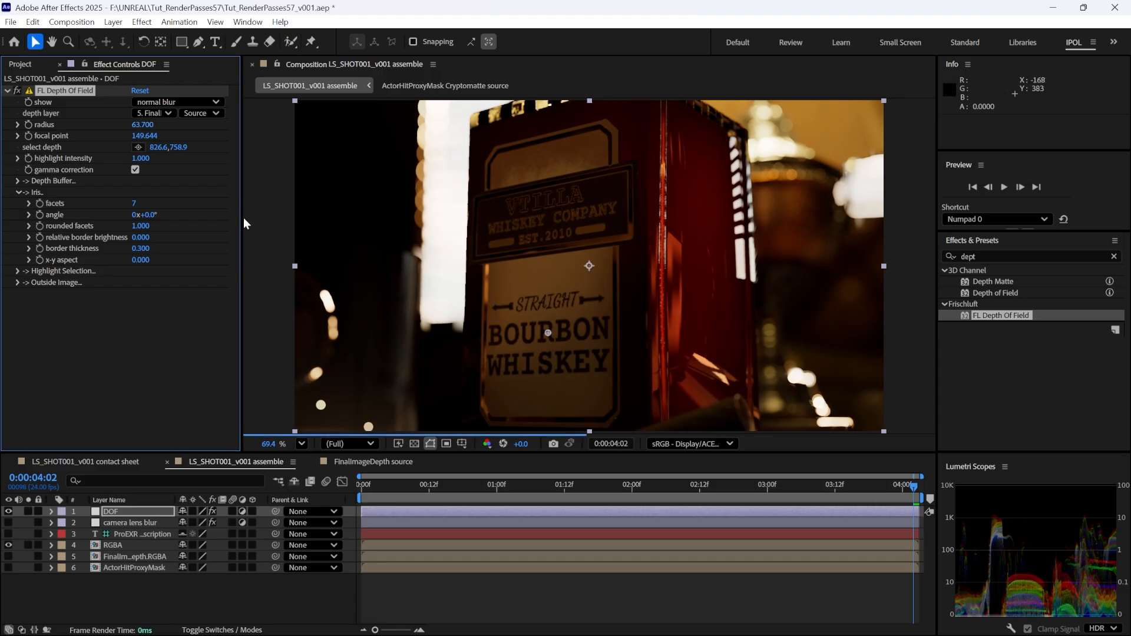
pyautogui.click(136, 170)
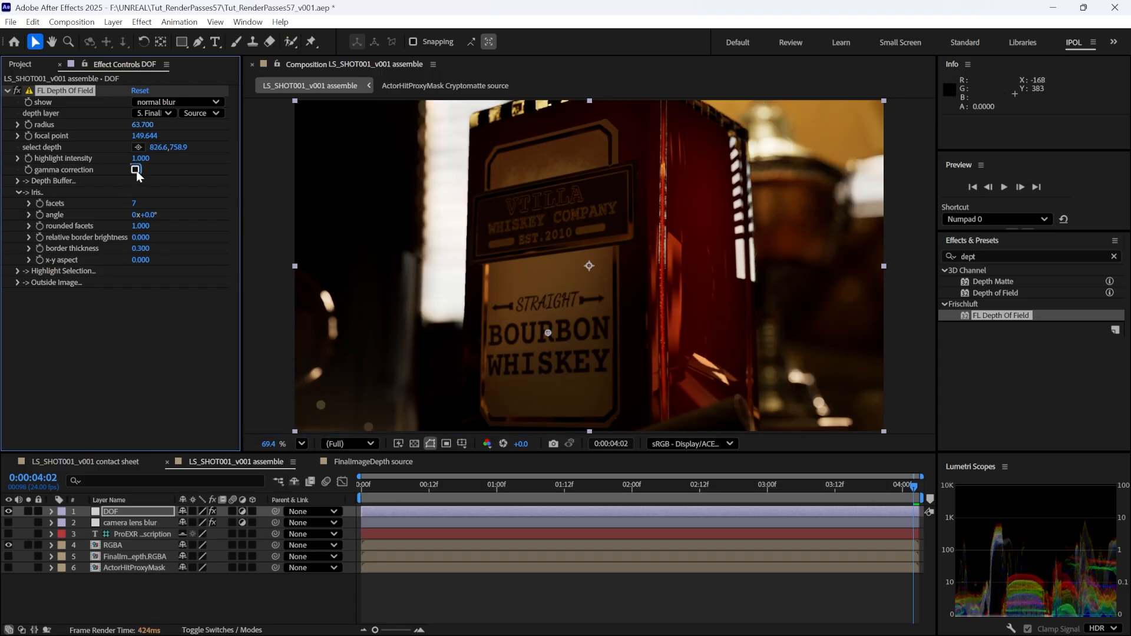
pyautogui.click(136, 170)
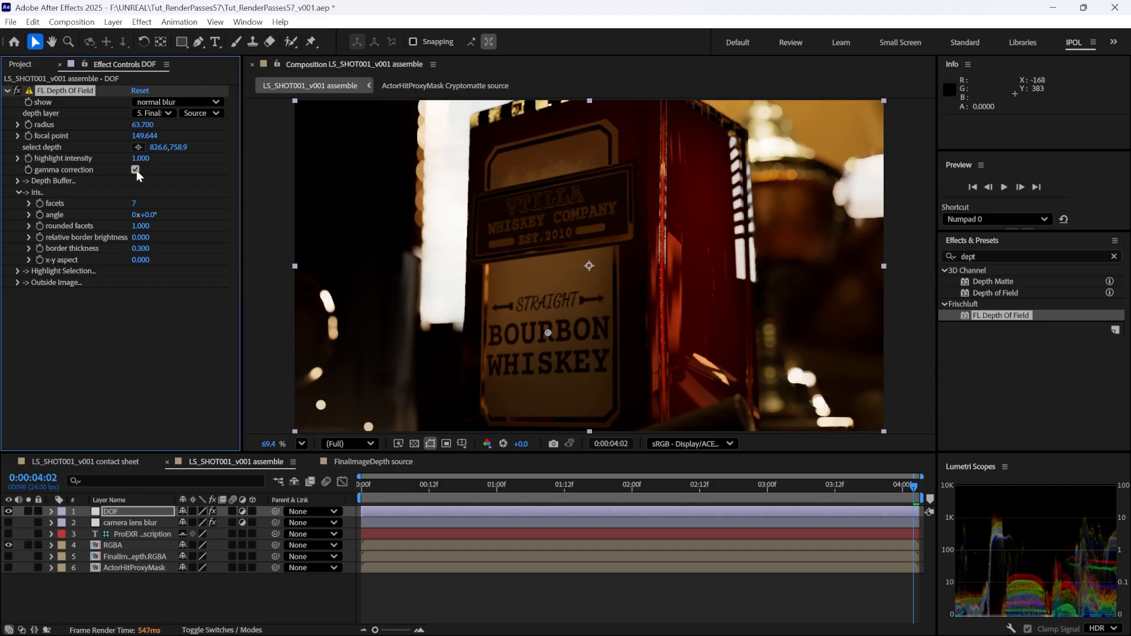
pyautogui.click(136, 170)
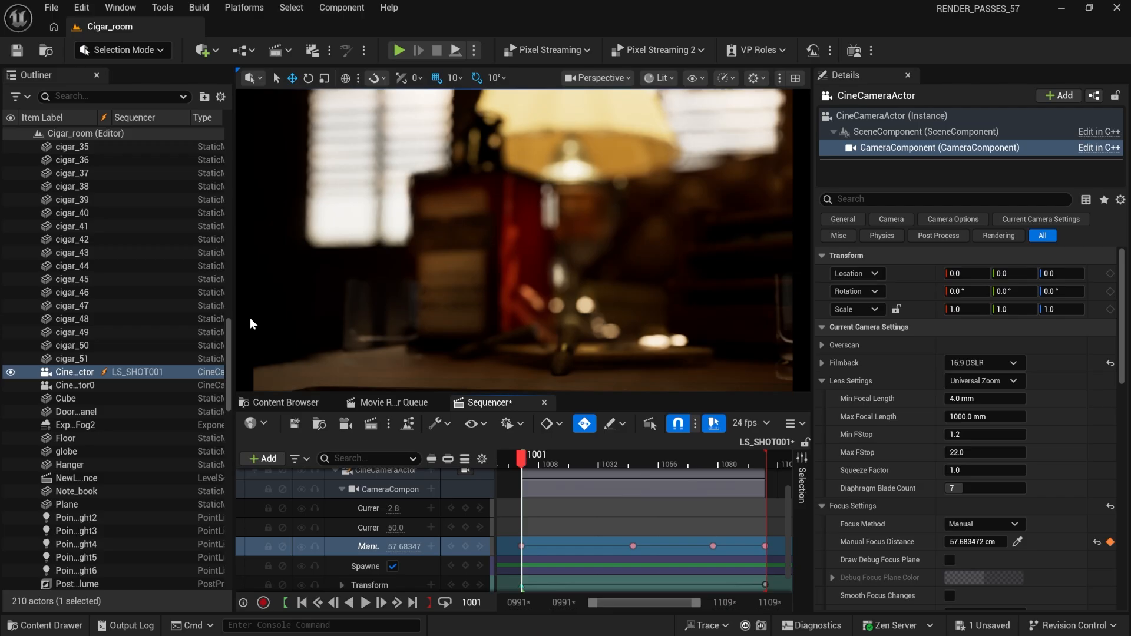
# Step: Move Unreal's Sequencer to the end of the shot and compare its last frame with the After Effects blur
pyautogui.click(419, 602)
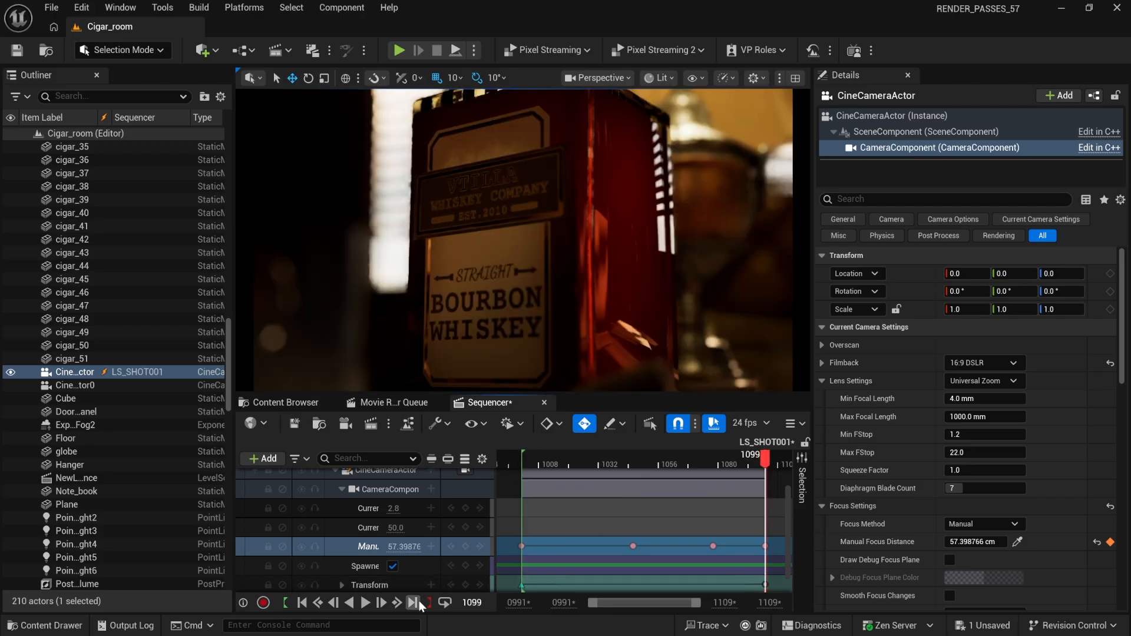
pyautogui.hotkey('alt', 'Tab')
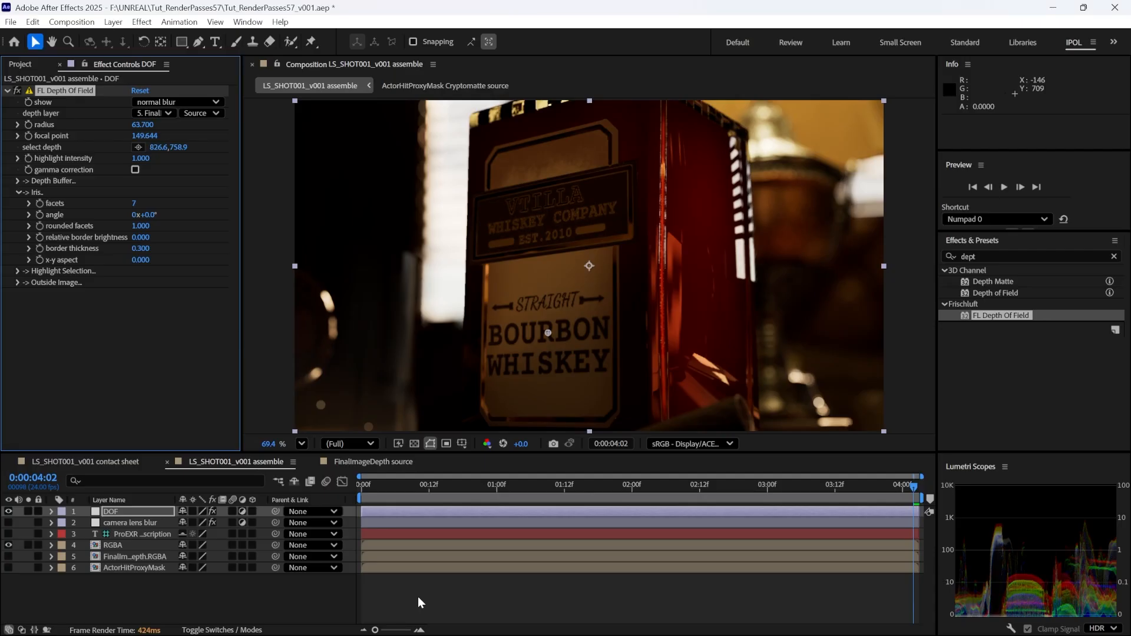
pyautogui.hotkey('alt', 'Tab')
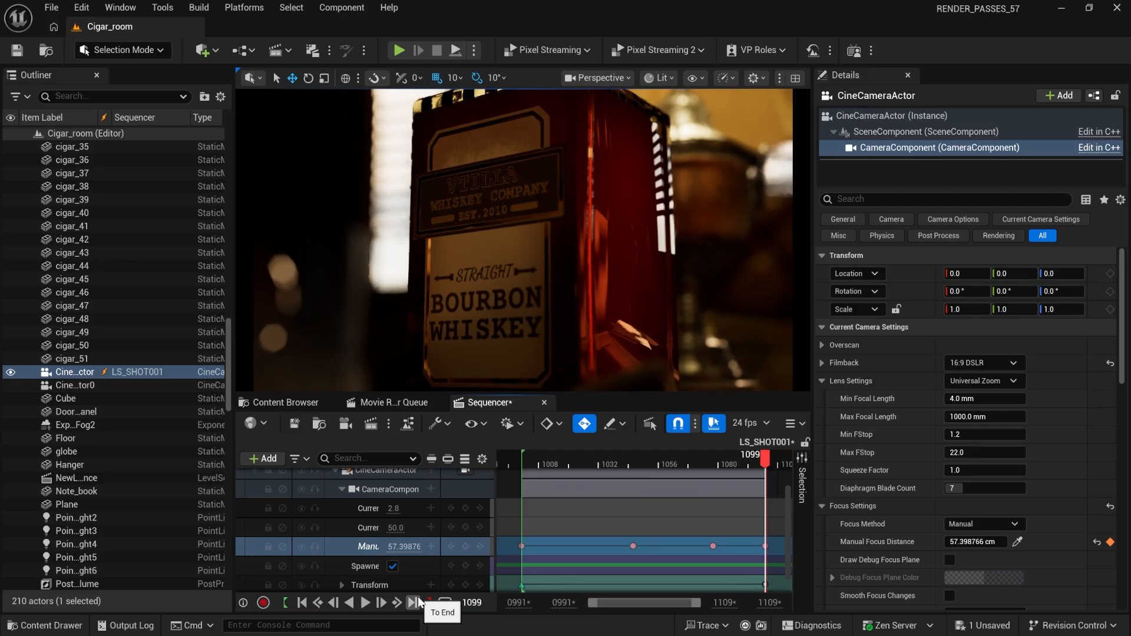
pyautogui.hotkey('alt', 'Tab')
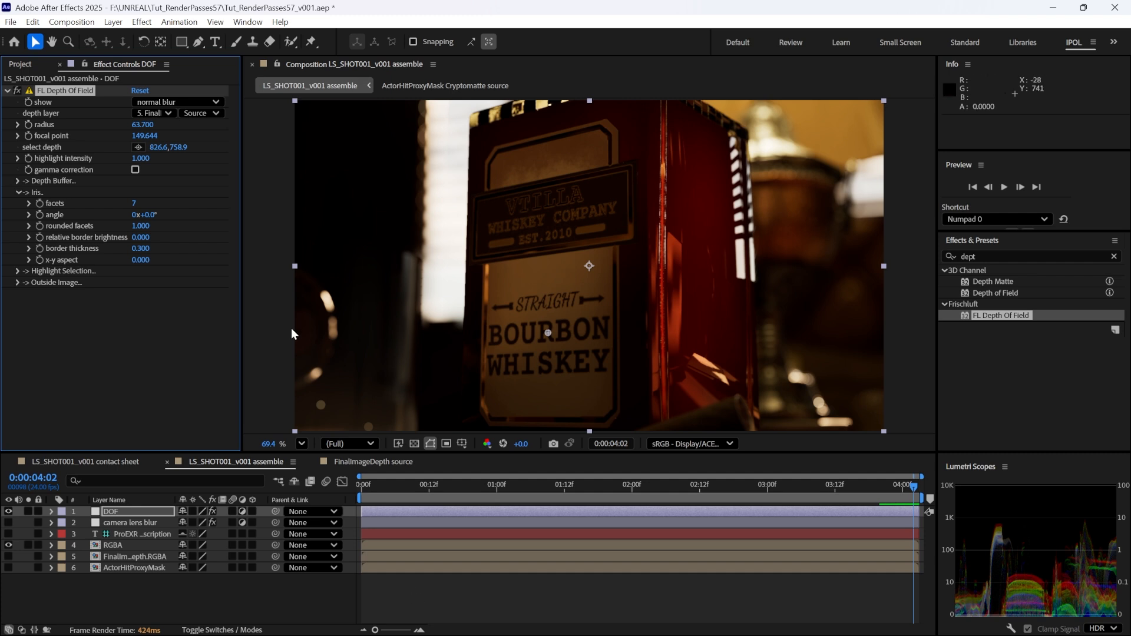
# Step: Test the auto range and invert options of the depth buffer, leaving both off
pyautogui.click(17, 181)
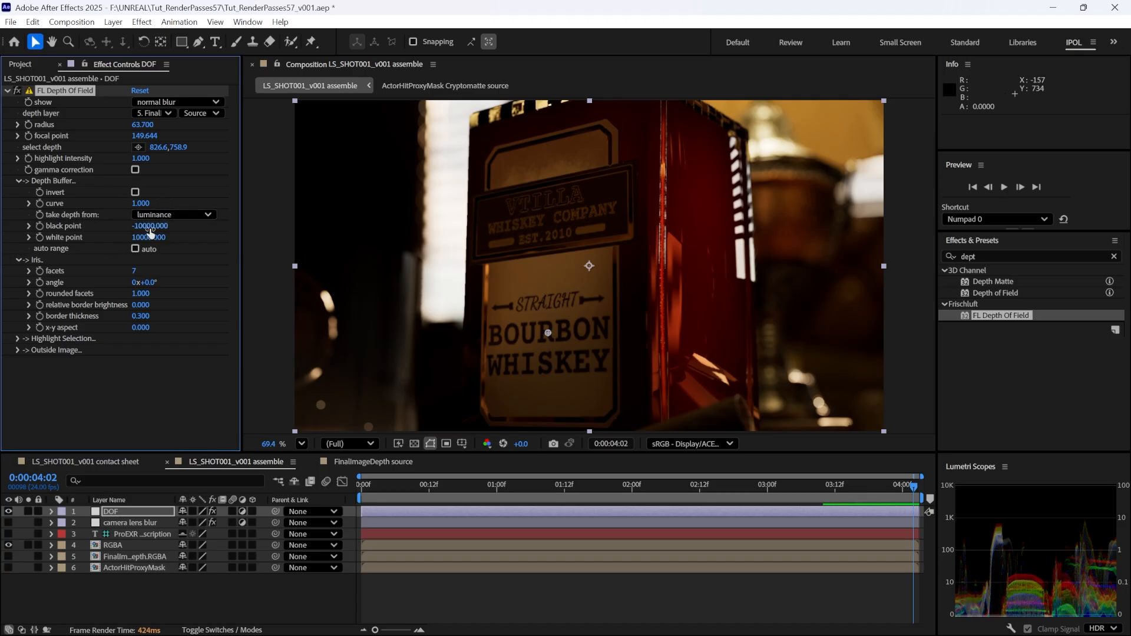
pyautogui.click(139, 248)
pyautogui.click(140, 249)
pyautogui.click(136, 192)
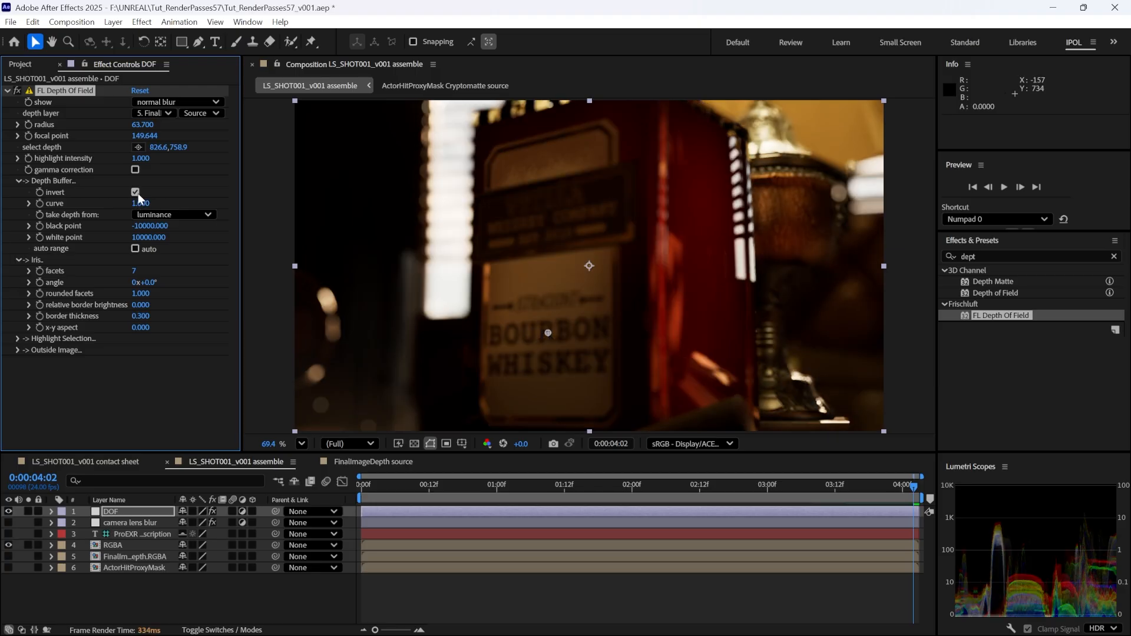
pyautogui.click(136, 192)
pyautogui.click(136, 192)
pyautogui.click(136, 192)
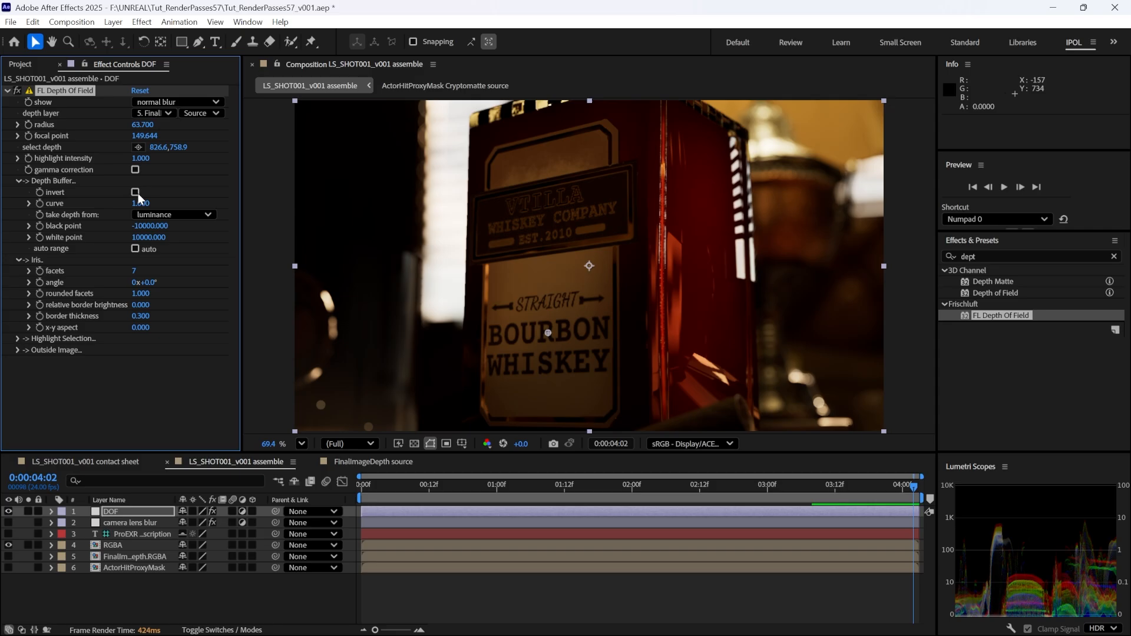
# Step: Set the depth buffer curve to 3
pyautogui.click(140, 204)
pyautogui.write('1')
pyautogui.press('Return')
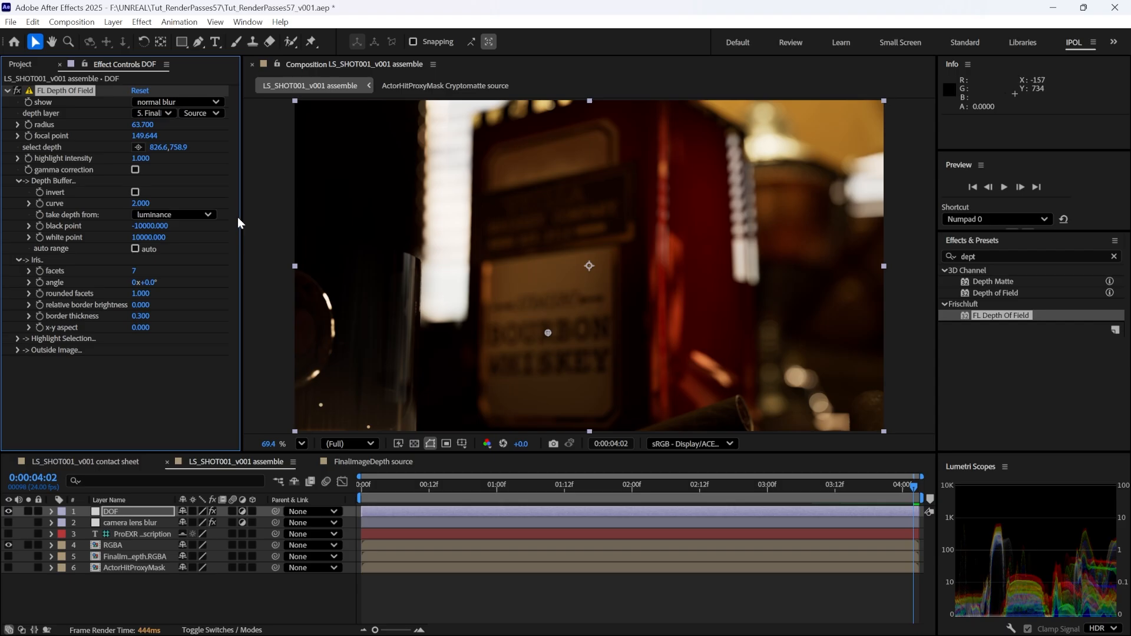
pyautogui.click(144, 203)
pyautogui.write('3')
pyautogui.press('Return')
# Step: Pick the focal depth again from the whiskey label and set the radius to 100
pyautogui.click(138, 147)
pyautogui.click(535, 309)
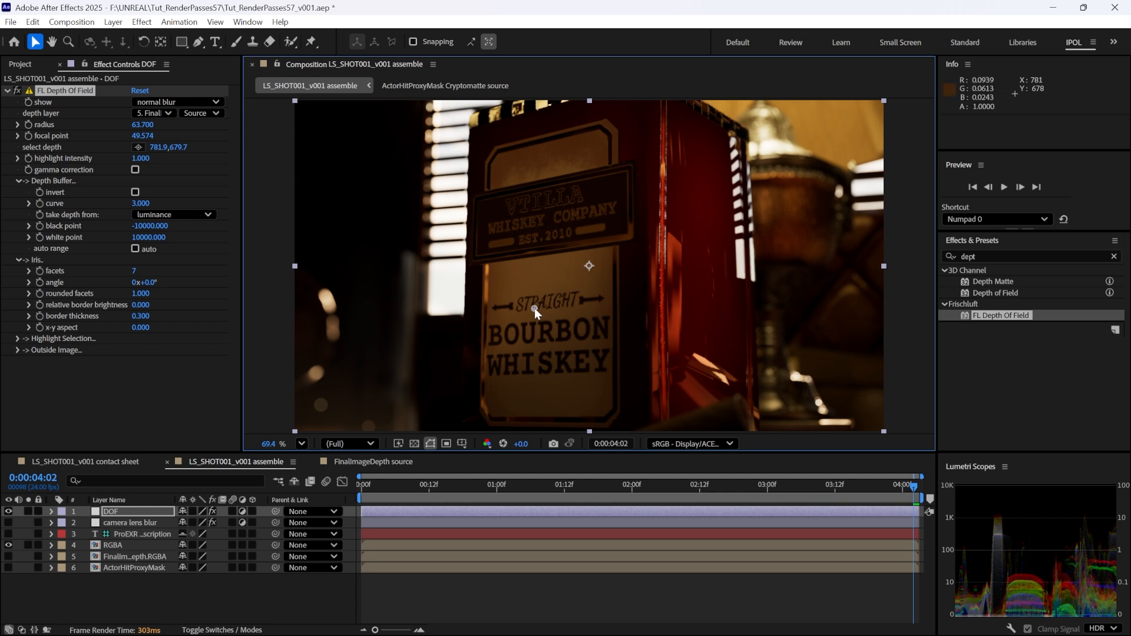
pyautogui.click(144, 124)
pyautogui.write('100')
pyautogui.press('Return')
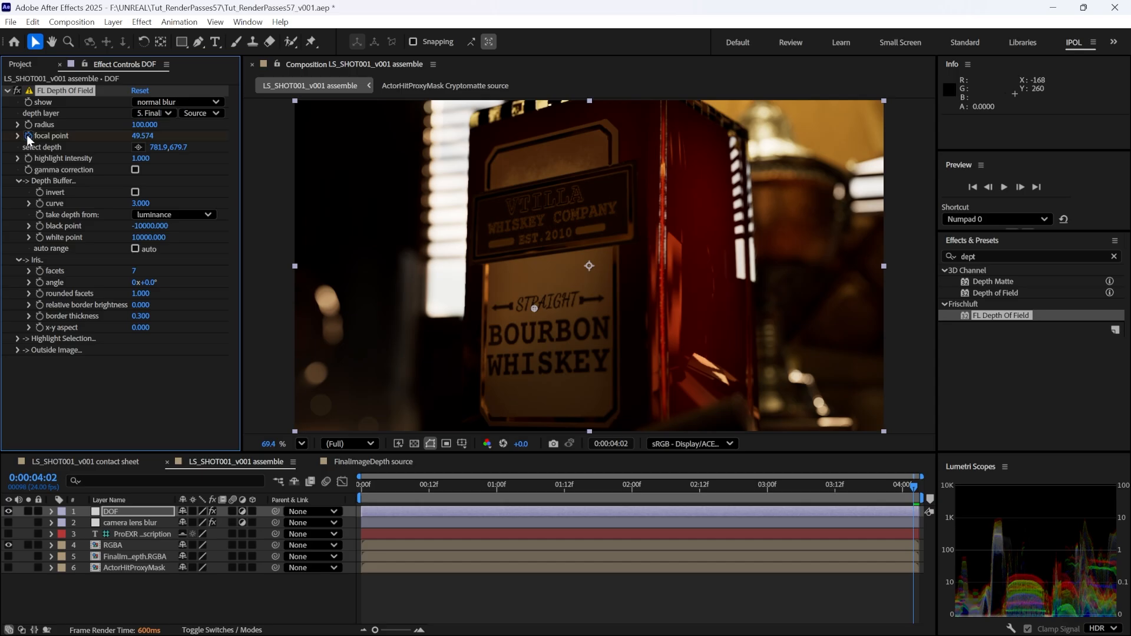
# Step: Enable focal point keyframing on the last frame and return both After Effects and Unreal's Sequencer to the first frame
pyautogui.moveTo(818, 485); pyautogui.dragTo(360, 499)
pyautogui.click(487, 592)
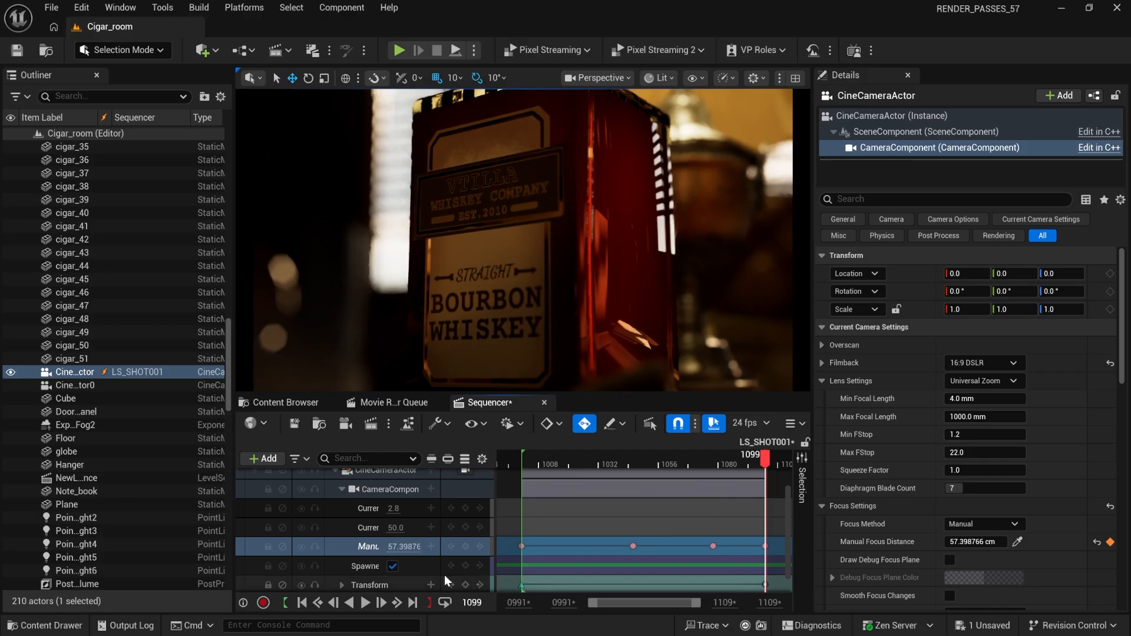
pyautogui.click(301, 602)
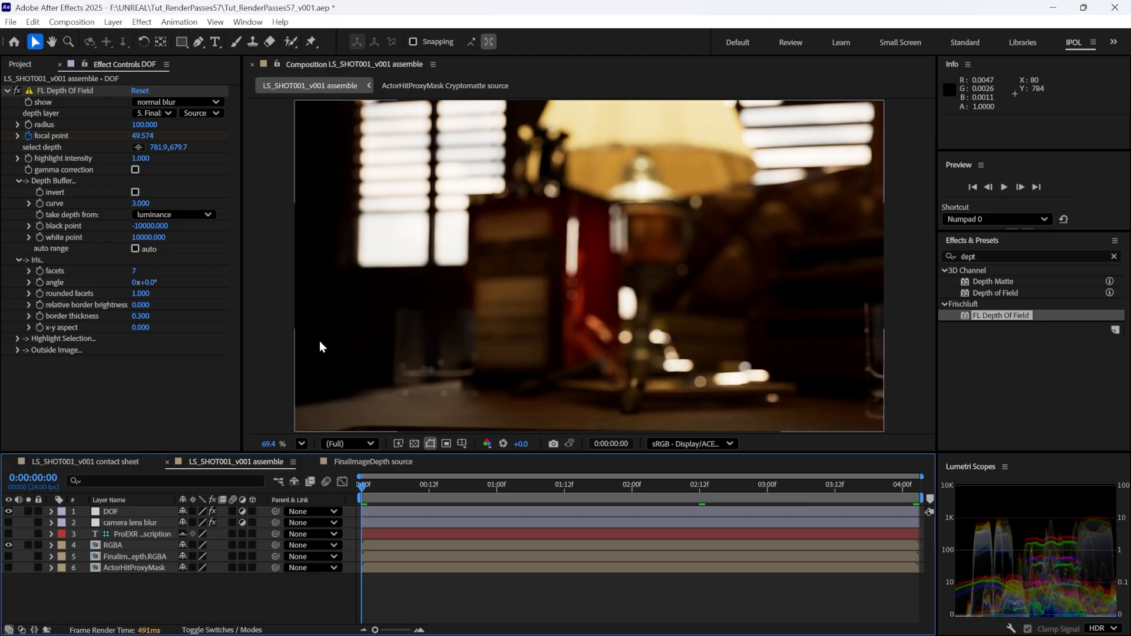
# Step: Try focal point values of about 208, 10 and 100 on the first frame
pyautogui.click(146, 136)
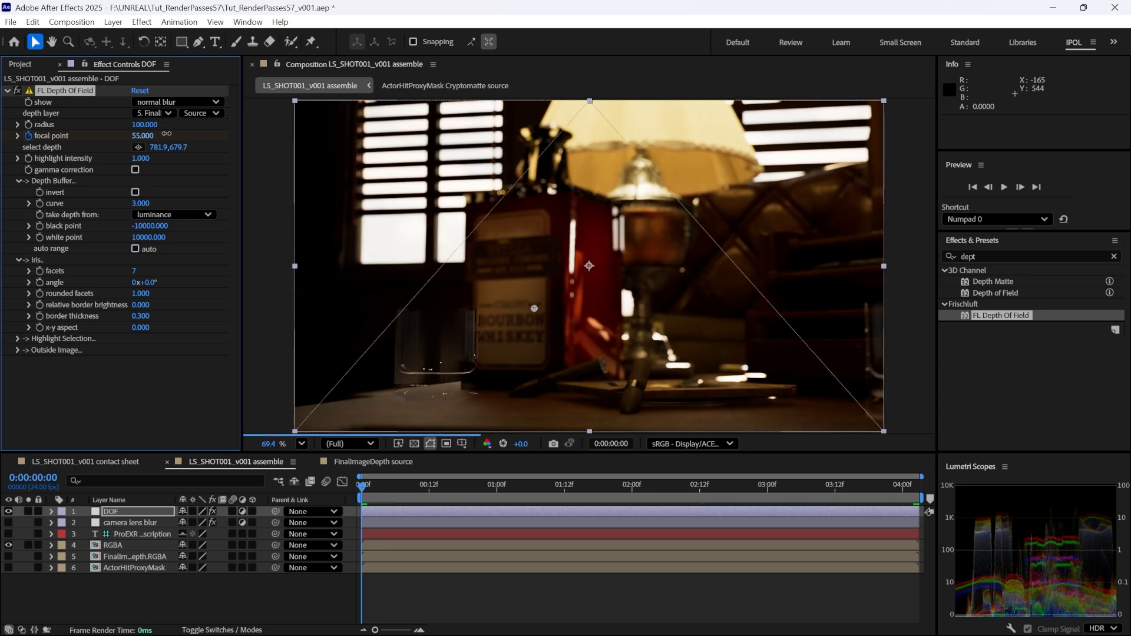
pyautogui.moveTo(161, 134); pyautogui.dragTo(264, 129)
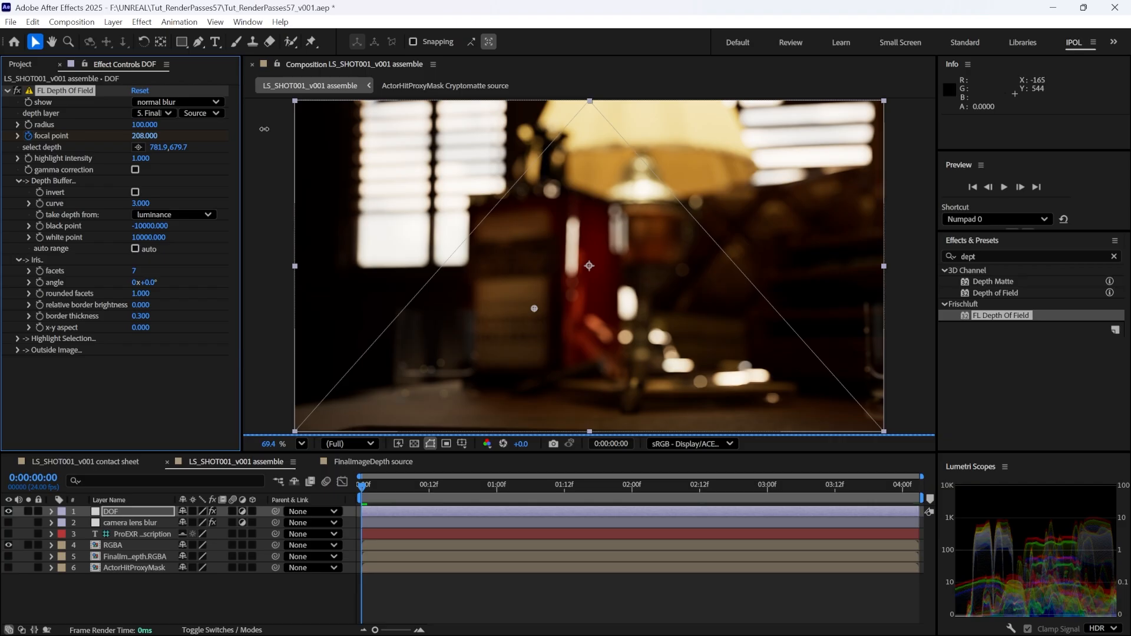
pyautogui.click(144, 136)
pyautogui.write('10')
pyautogui.press('Return')
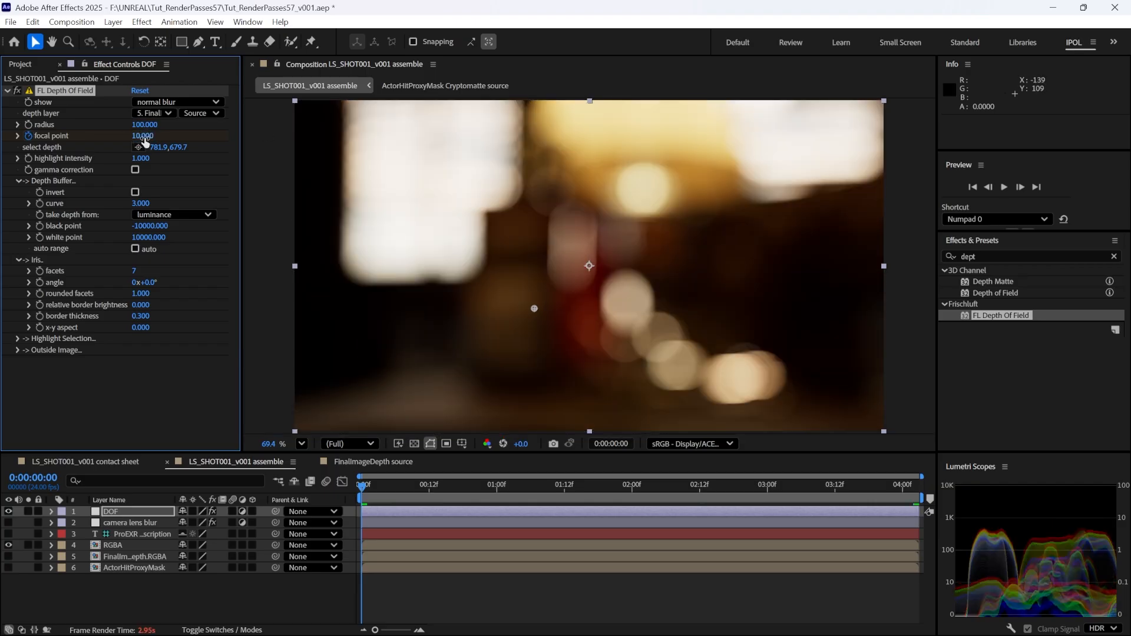
pyautogui.click(143, 136)
pyautogui.write('100')
pyautogui.press('Return')
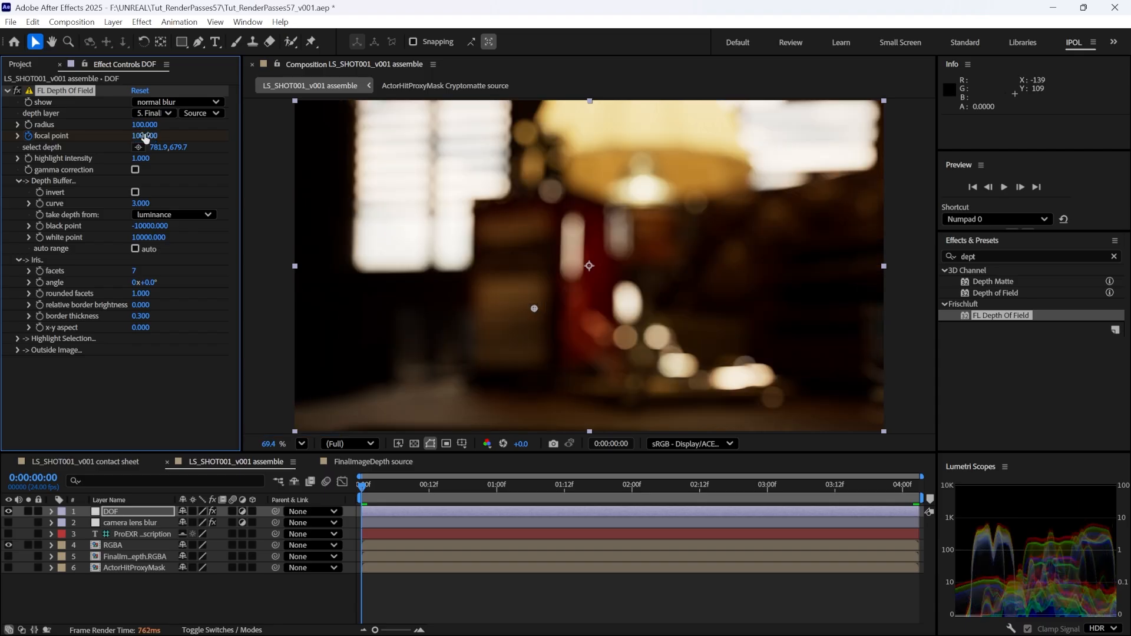
# Step: Check Unreal's viewport for reference and set the first frame's focal point to 60
pyautogui.hotkey('alt', 'Tab')
pyautogui.hotkey('alt', 'Tab')
pyautogui.click(143, 136)
pyautogui.write('600')
pyautogui.press('Return')
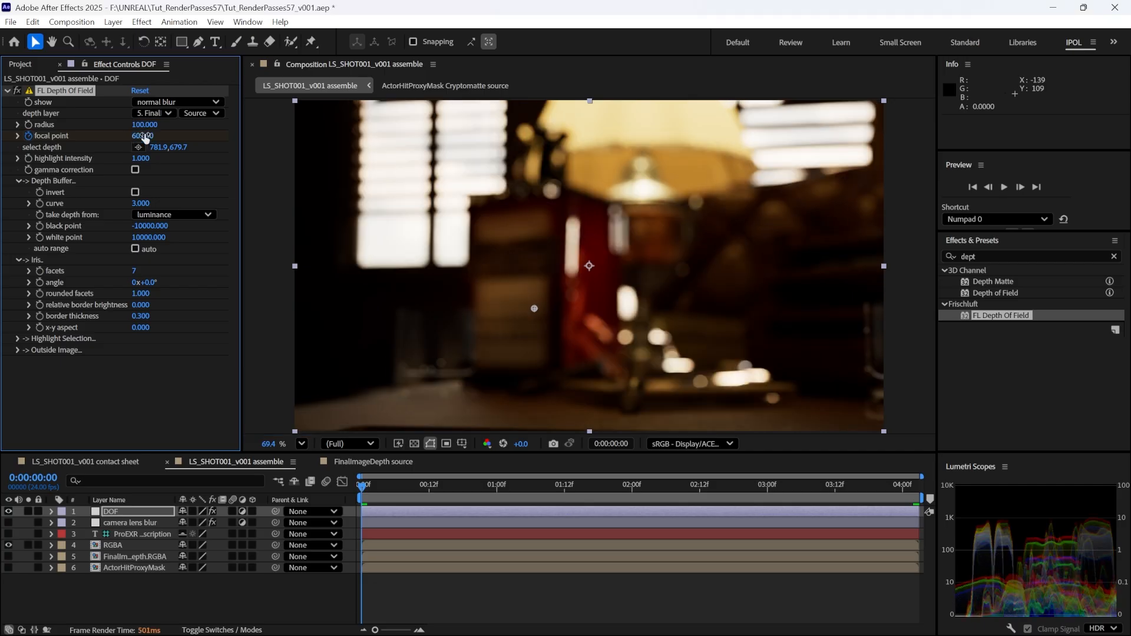
# Step: Compare the first frame's blur and highlights in After Effects with Unreal's viewport
pyautogui.hotkey('alt', 'Tab')
pyautogui.hotkey('alt', 'Tab')
pyautogui.hotkey('alt', 'Tab')
pyautogui.hotkey('alt', 'Tab')
pyautogui.click(135, 169)
pyautogui.hotkey('alt', 'Tab')
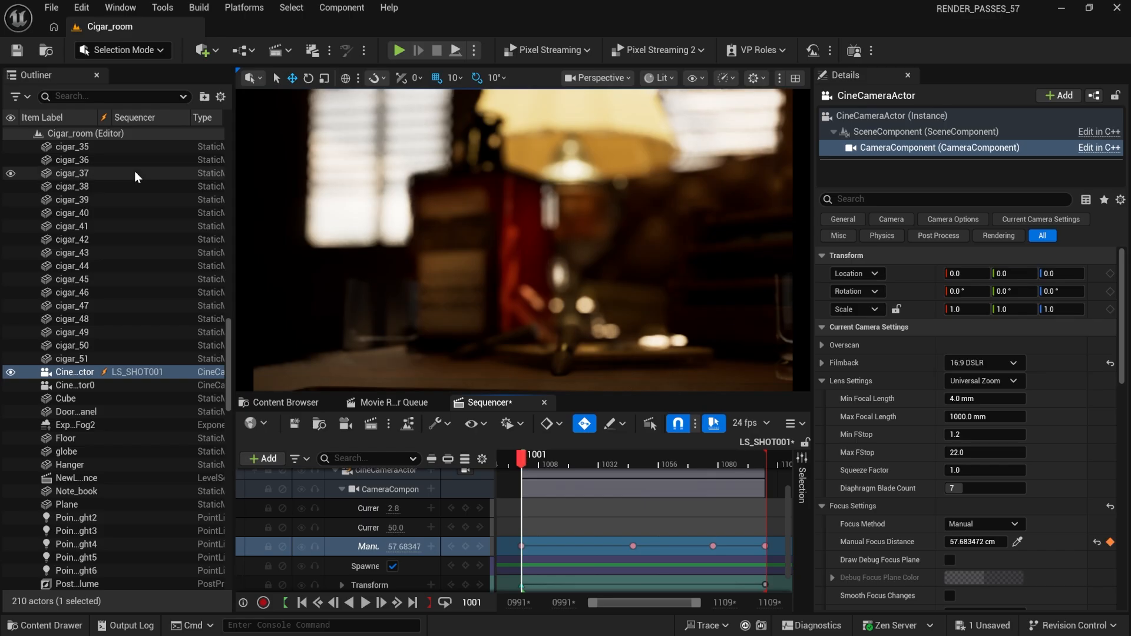
pyautogui.hotkey('alt', 'Tab')
pyautogui.hotkey('alt', 'Tab')
pyautogui.hotkey('alt', 'Tab')
# Step: Set the first frame's focal point keyframe to 50
pyautogui.click(148, 136)
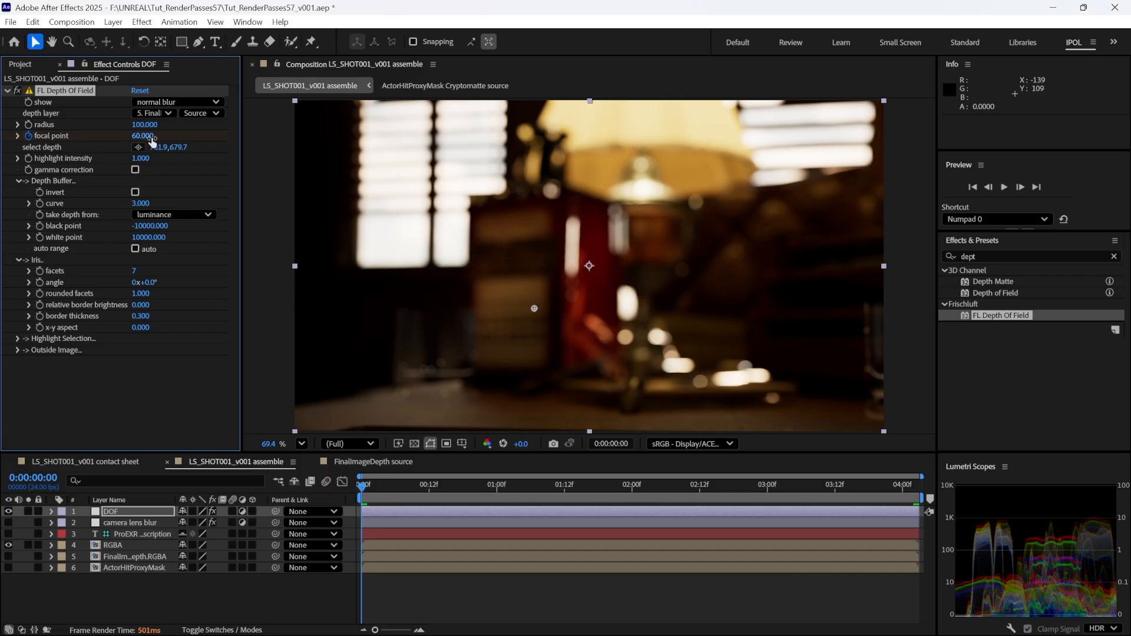
pyautogui.write('50')
pyautogui.press('Return')
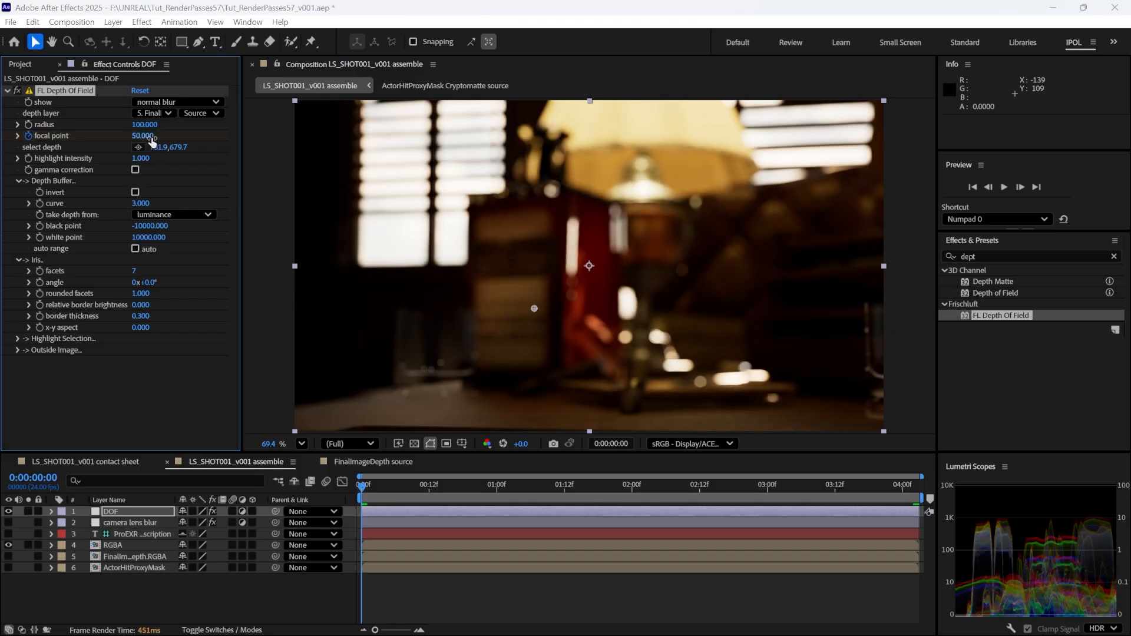
# Step: Switch back and forth between After Effects and Unreal to compare the first frame with the focal point at 50
pyautogui.hotkey('alt', 'Tab')
pyautogui.hotkey('alt', 'Tab')
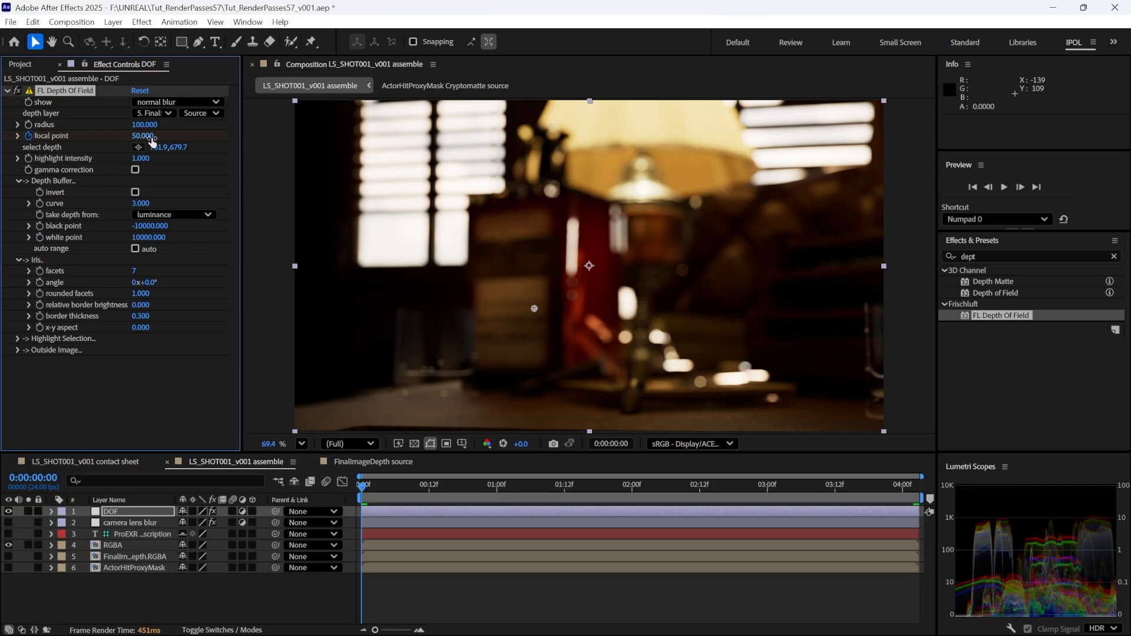
pyautogui.hotkey('alt', 'Tab')
pyautogui.hotkey('alt', 'Tab')
pyautogui.hotkey('alt', 'Tab')
pyautogui.hotkey('alt', 'Tab')
pyautogui.hotkey('alt', 'Tab')
pyautogui.hotkey('alt', 'Tab')
pyautogui.hotkey('alt', 'Tab')
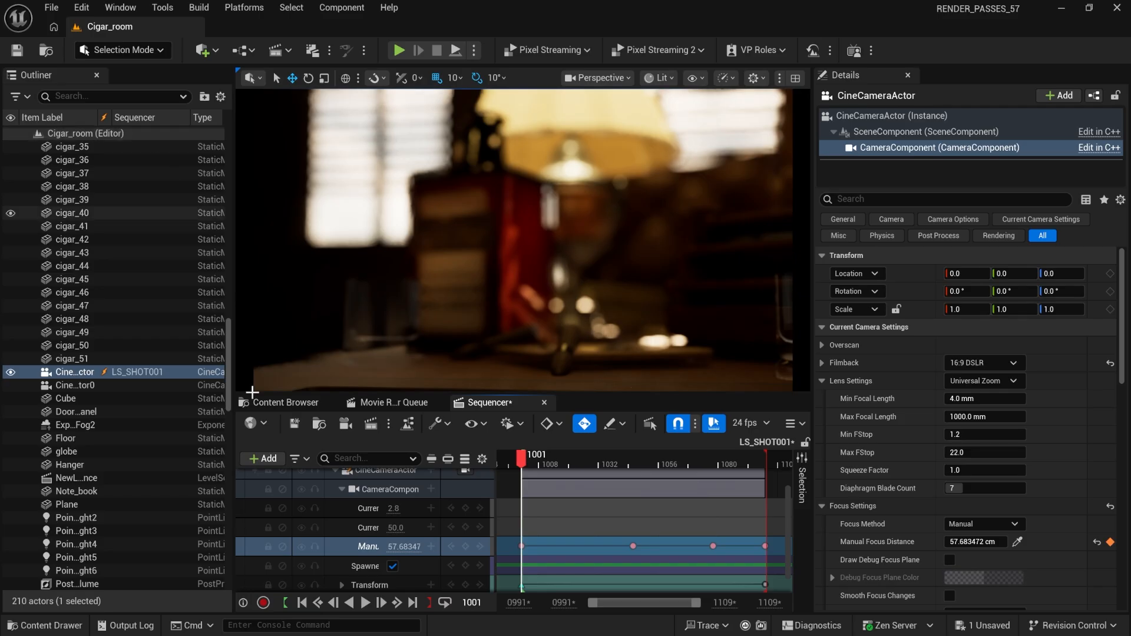
# Step: Move both Unreal's Sequencer and the After Effects composition to the last frame and compare their depth of field
pyautogui.click(413, 603)
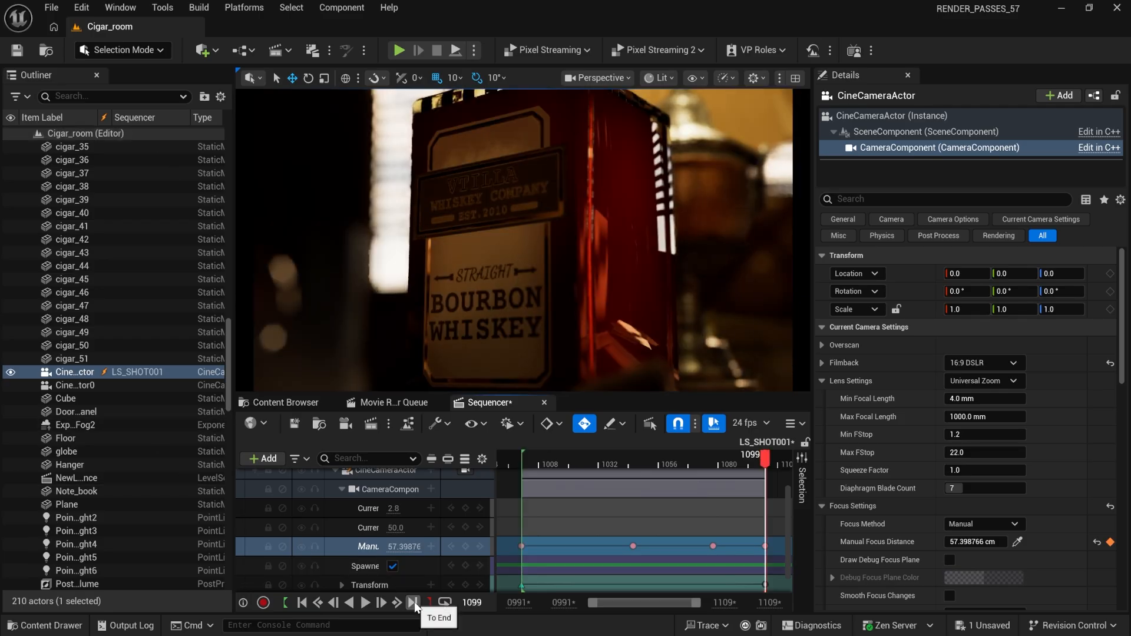
pyautogui.hotkey('alt', 'Tab')
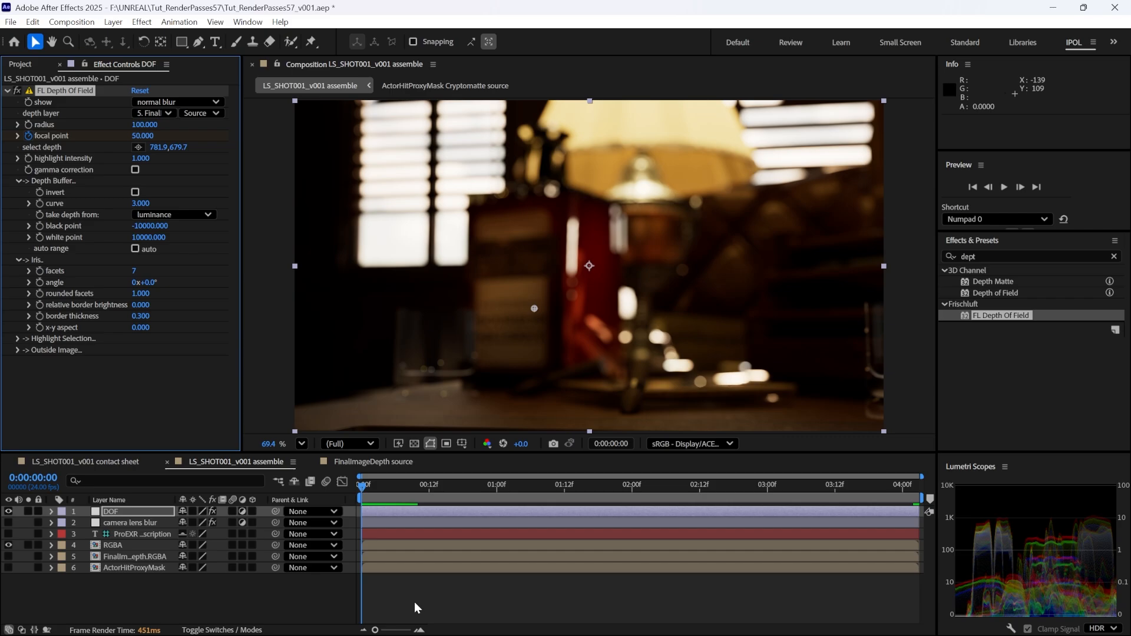
pyautogui.press('End')
pyautogui.hotkey('alt', 'Tab')
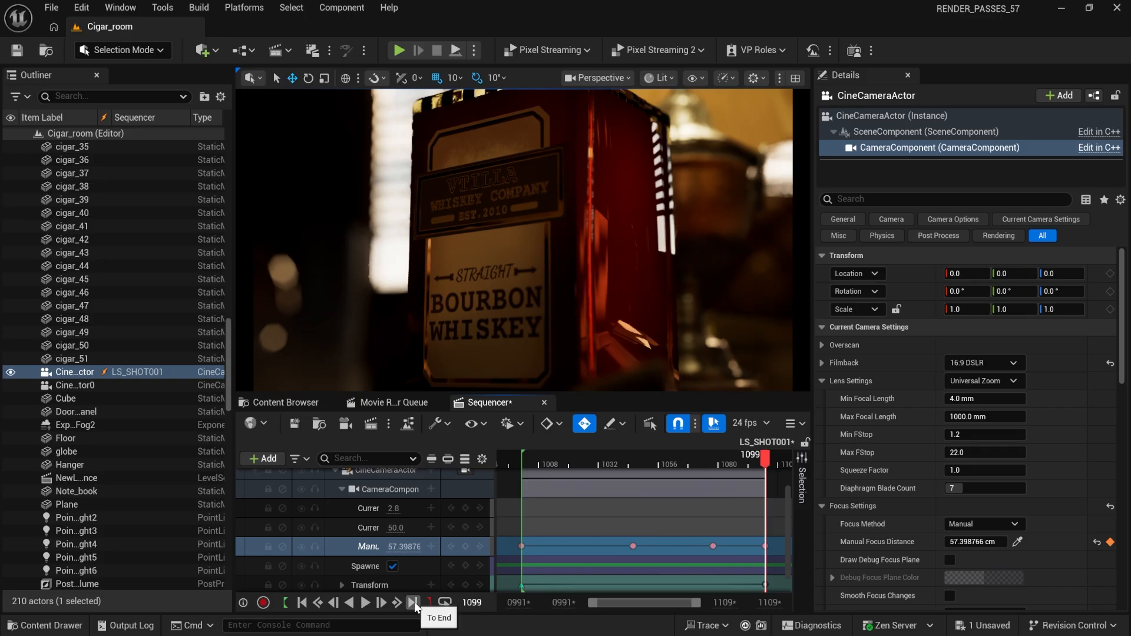
pyautogui.hotkey('alt', 'Tab')
pyautogui.hotkey('alt', 'Tab')
pyautogui.hotkey('alt', 'Tab')
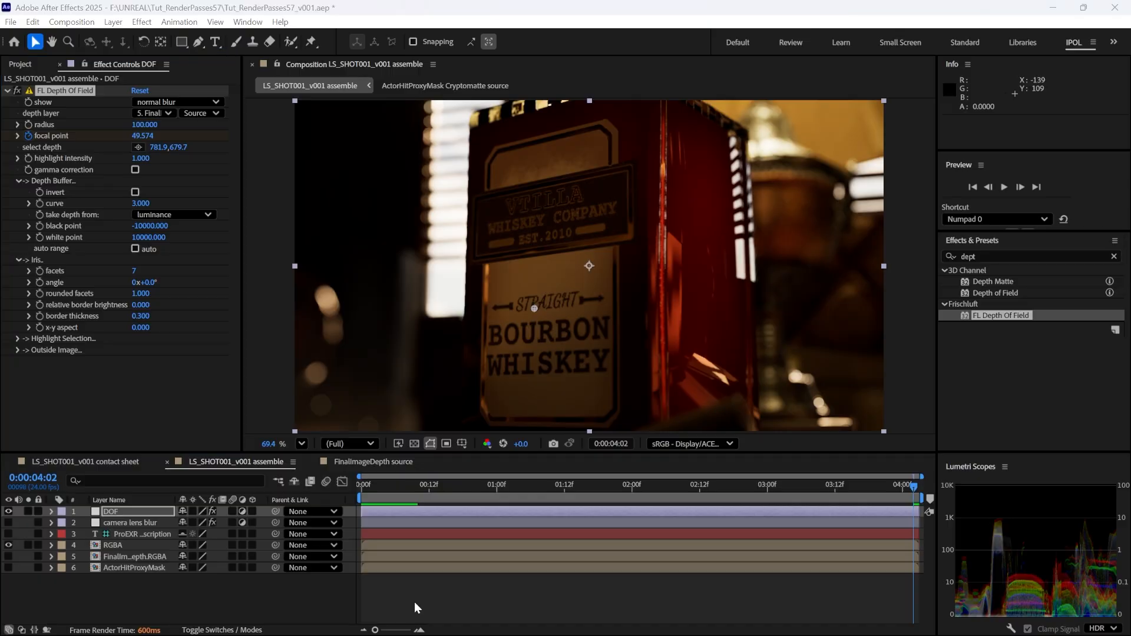
# Step: Switch to Unreal and back to After Effects to compare the last frame, and save the project
pyautogui.hotkey('alt', 'Tab')
pyautogui.hotkey('alt', 'Tab')
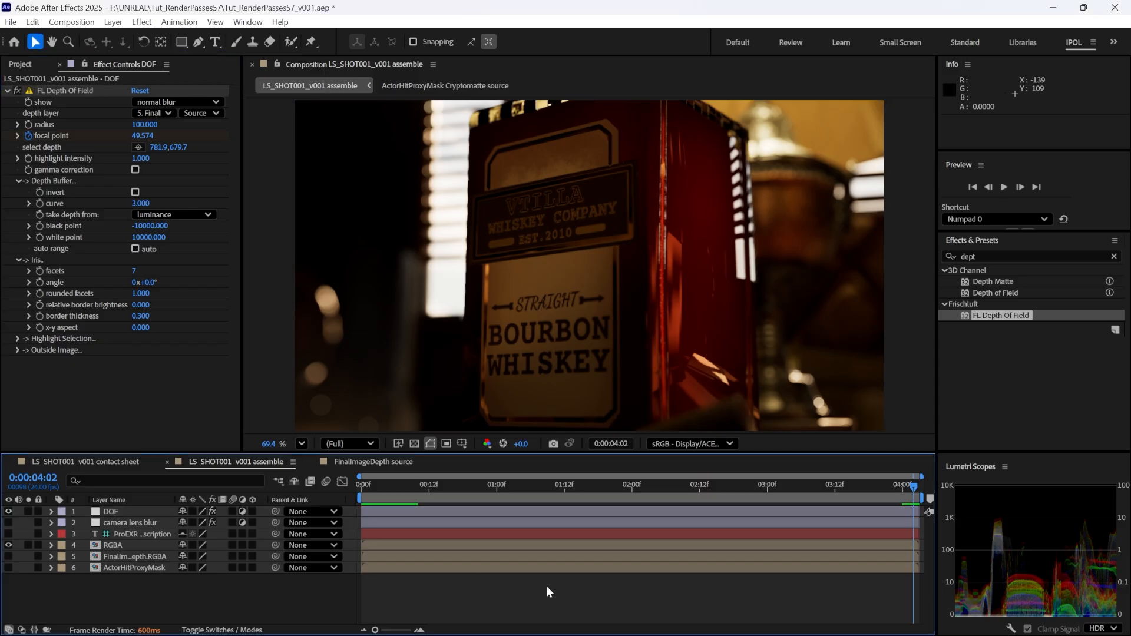
pyautogui.hotkey('ctrl', 's')
# Step: Compare the DOF layer's blur on the last frame with the camera lens blur layer, using layer visibility and a snapshot
pyautogui.click(8, 511)
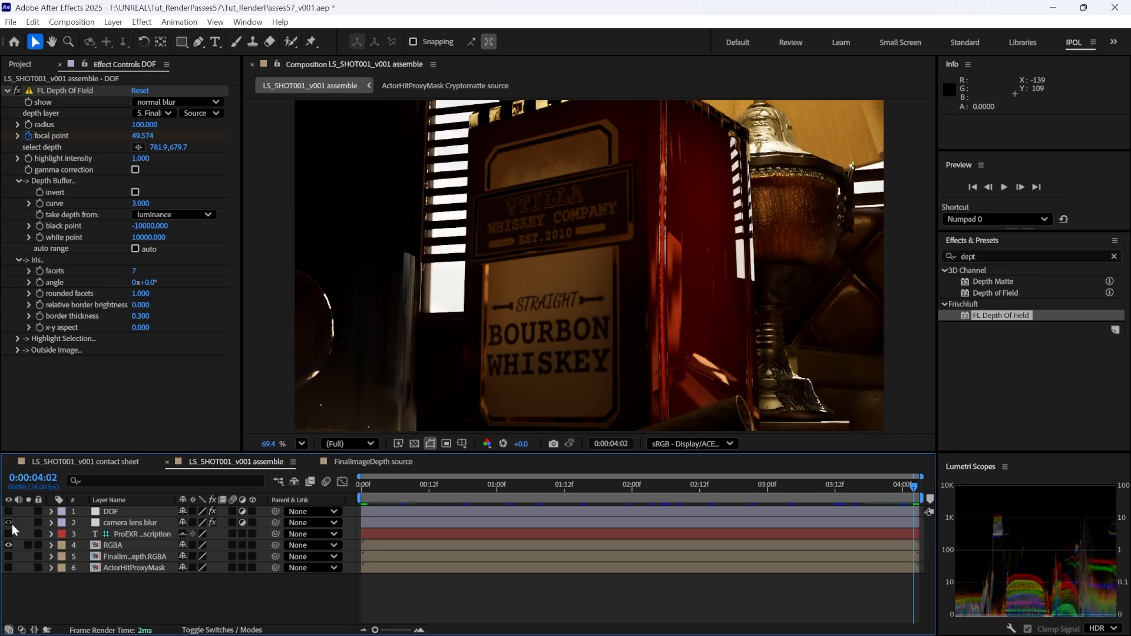
pyautogui.click(9, 522)
pyautogui.click(9, 523)
pyautogui.click(9, 511)
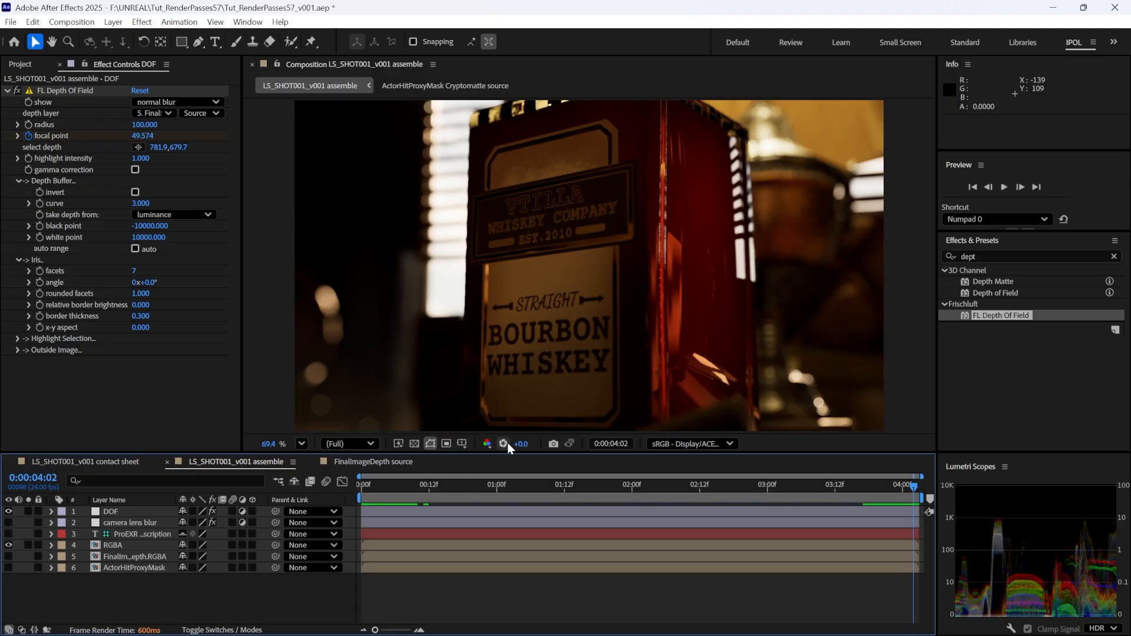
pyautogui.click(9, 512)
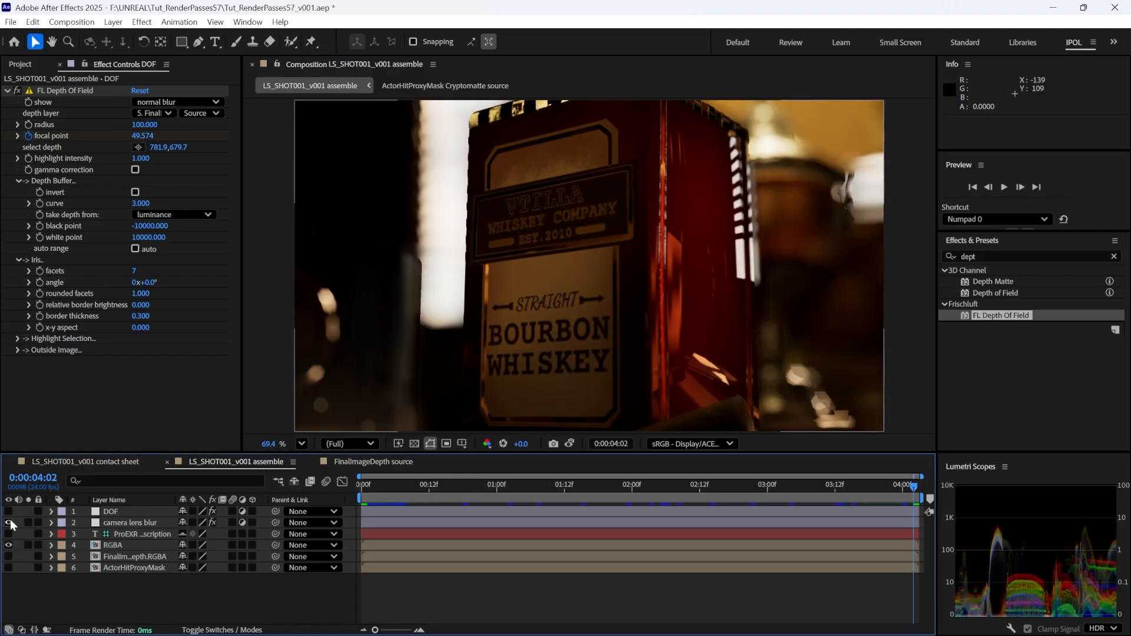
pyautogui.click(9, 523)
pyautogui.click(570, 444)
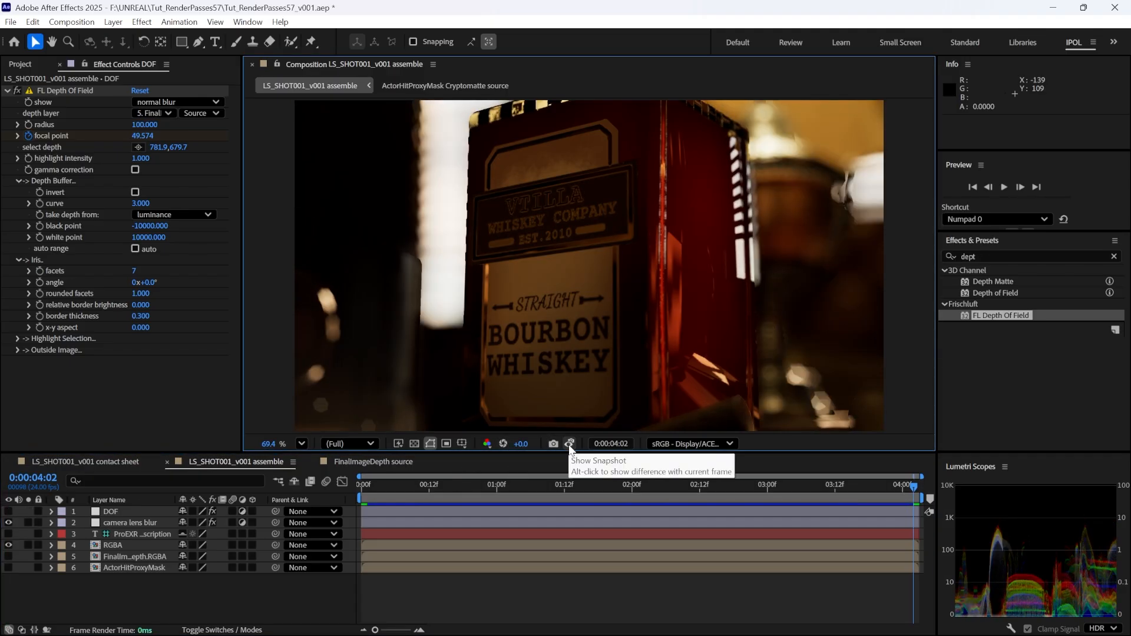
pyautogui.click(569, 443)
pyautogui.click(569, 444)
# Step: Inspect the blurred edges around the lamp base and window at 200% by toggling between the snapshot and camera lens blur
pyautogui.scroll(5, 837, 214)
pyautogui.press('space')
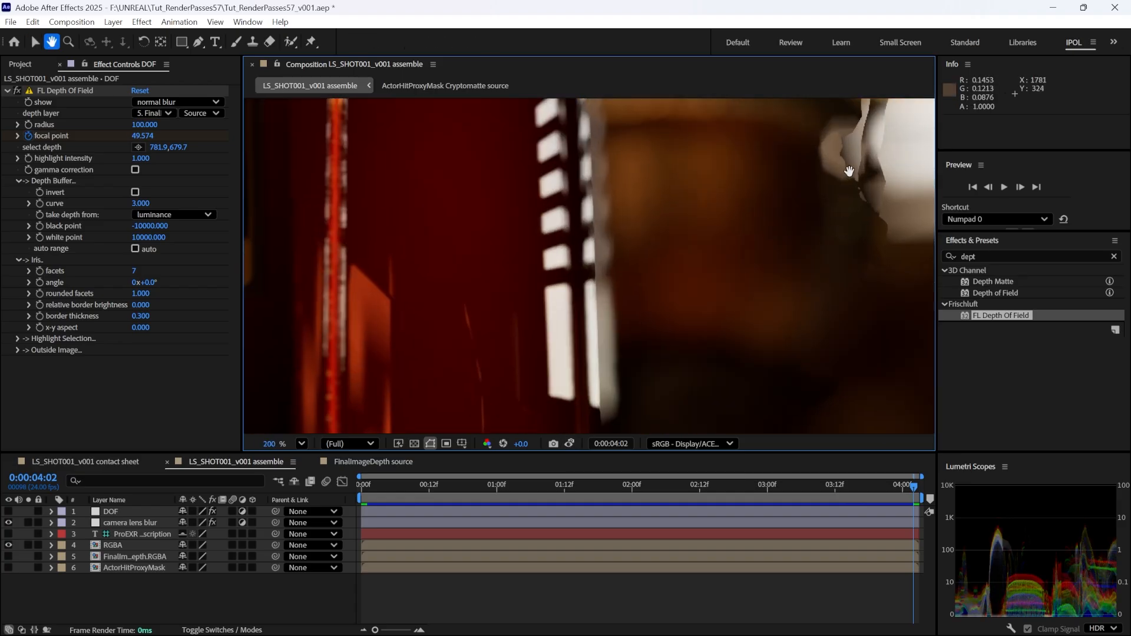
pyautogui.moveTo(583, 251); pyautogui.dragTo(716, 251)
pyautogui.click(569, 443)
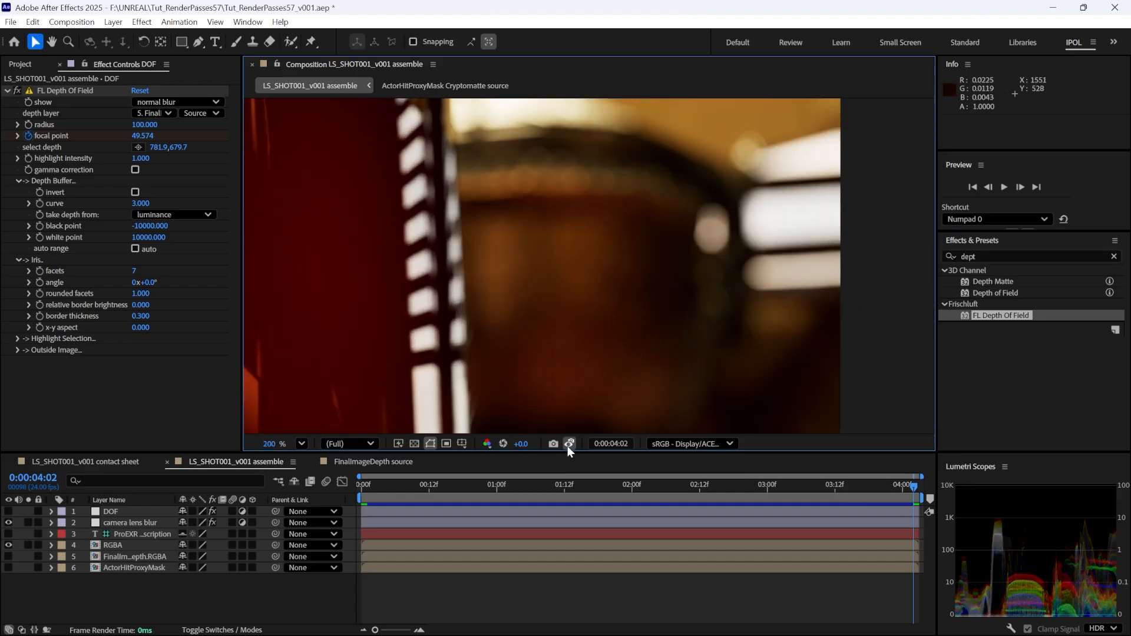
pyautogui.click(569, 445)
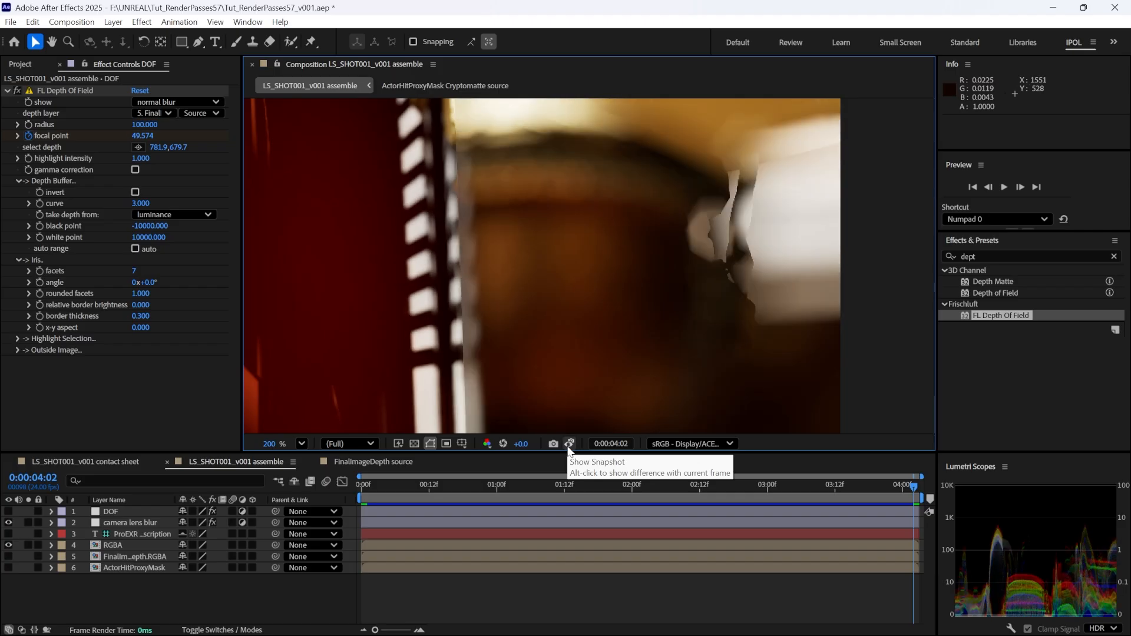
pyautogui.click(569, 445)
pyautogui.click(569, 446)
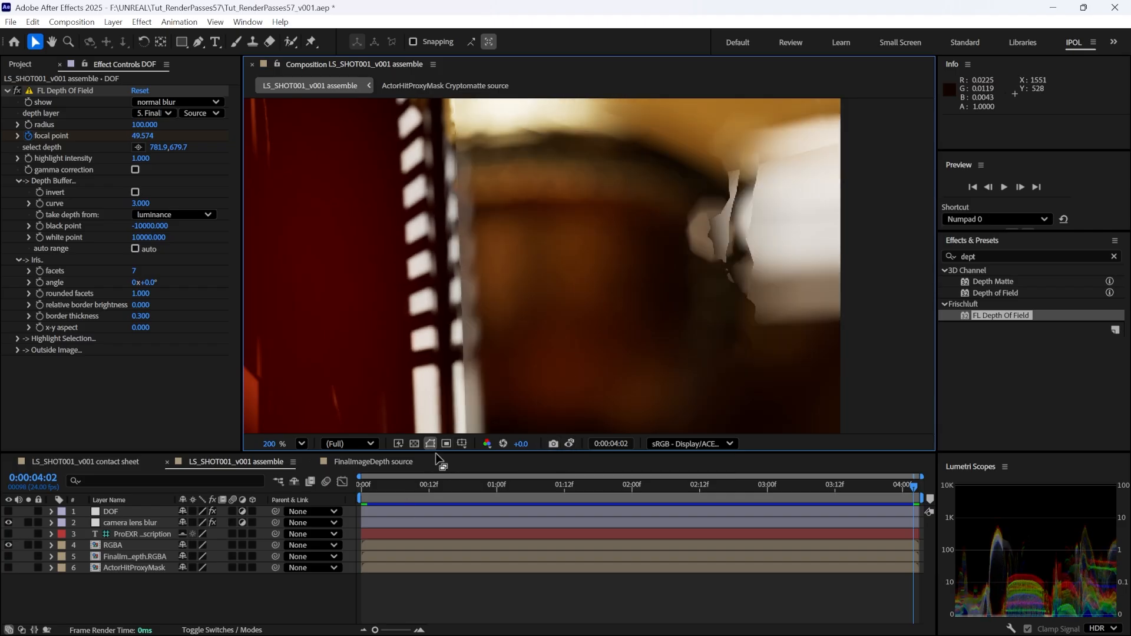
# Step: Fit the frame in the viewer, show the DOF layer in place of camera lens blur, and preview the shot
pyautogui.click(301, 444)
pyautogui.click(323, 195)
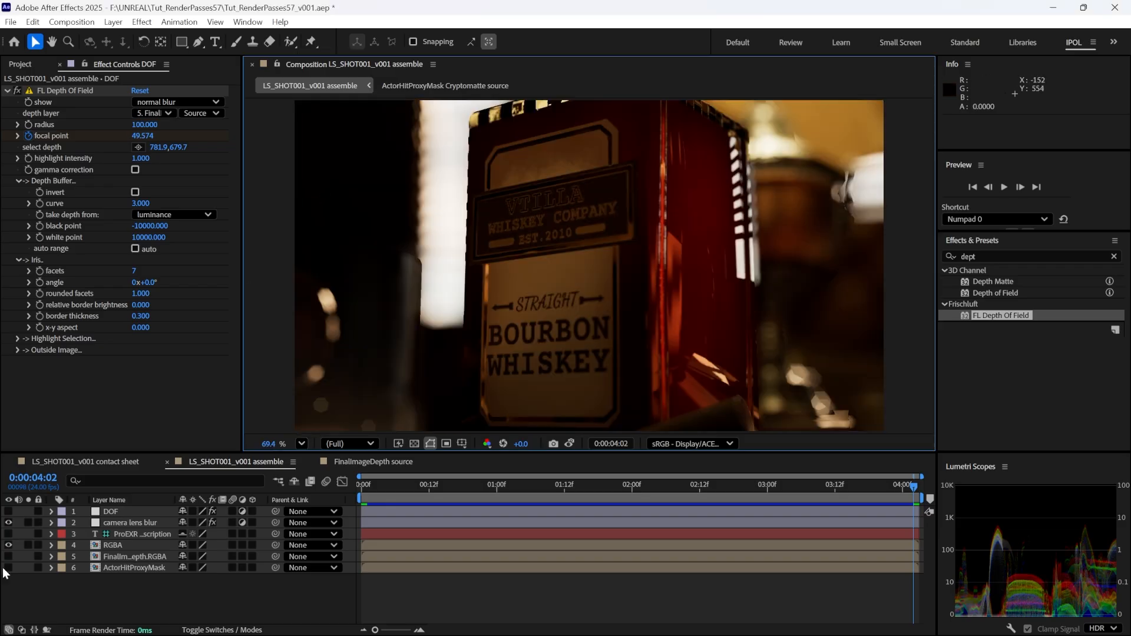
pyautogui.click(8, 511)
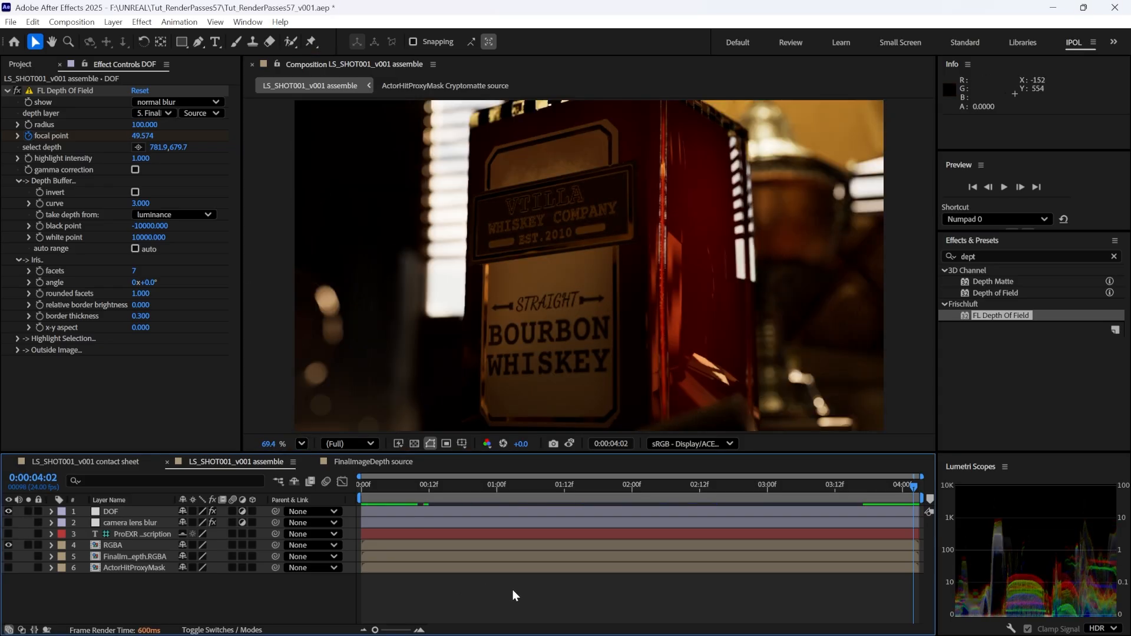
pyautogui.press('space')
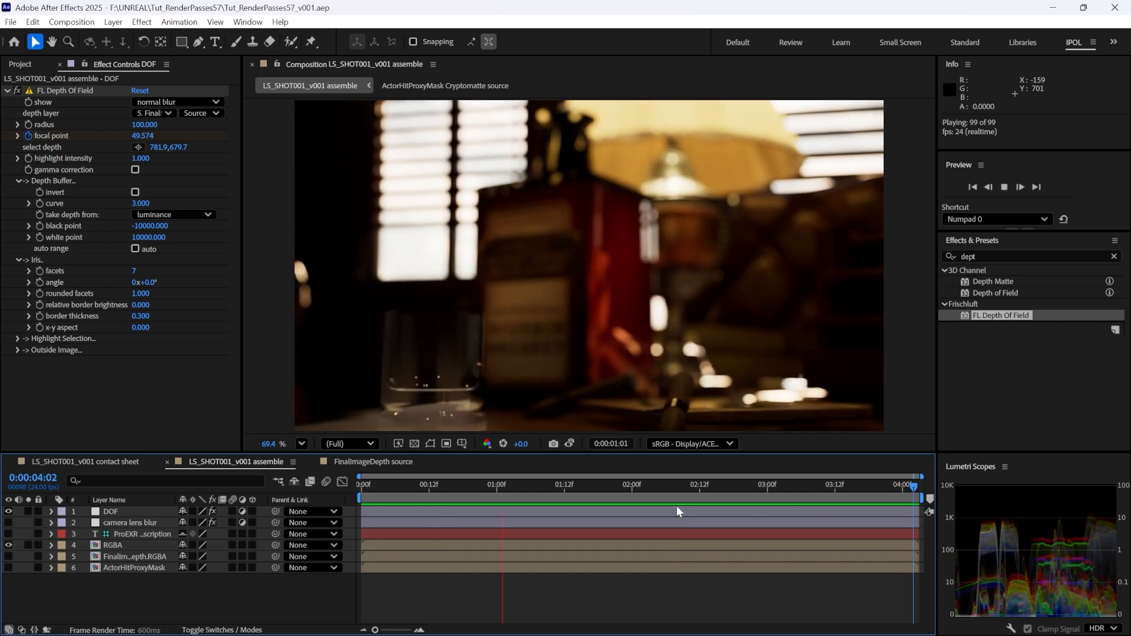
pyautogui.press('space')
# Step: Reveal the DOF layer's keyframes and, at 0:00:02:00, add a focal point keyframe by sampling depth on the whiskey label
pyautogui.click(632, 486)
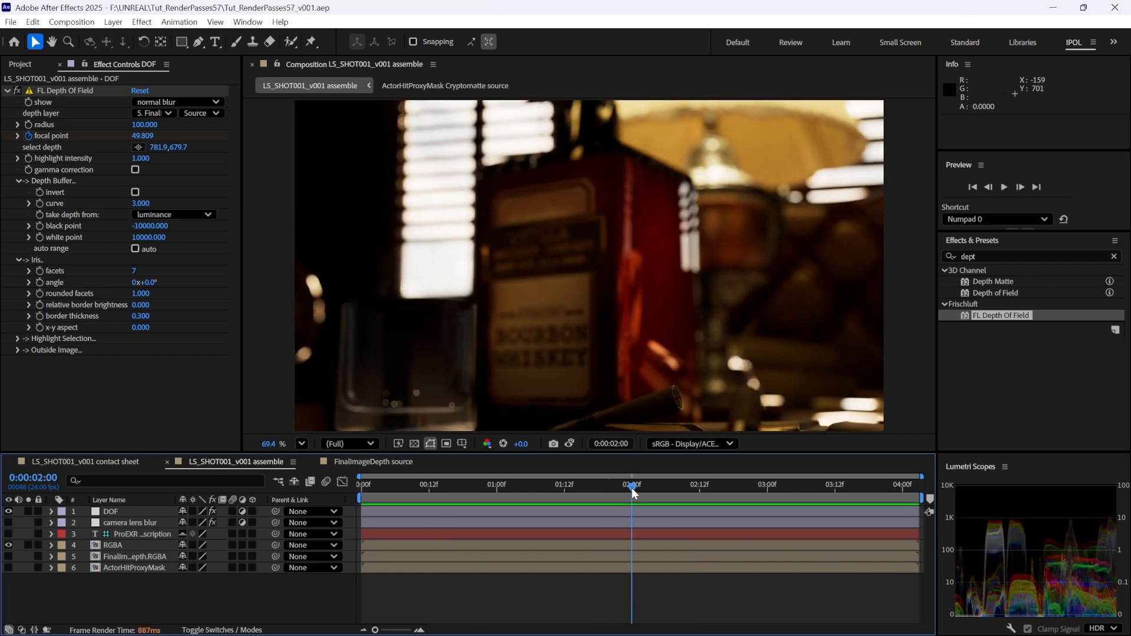
pyautogui.click(129, 511)
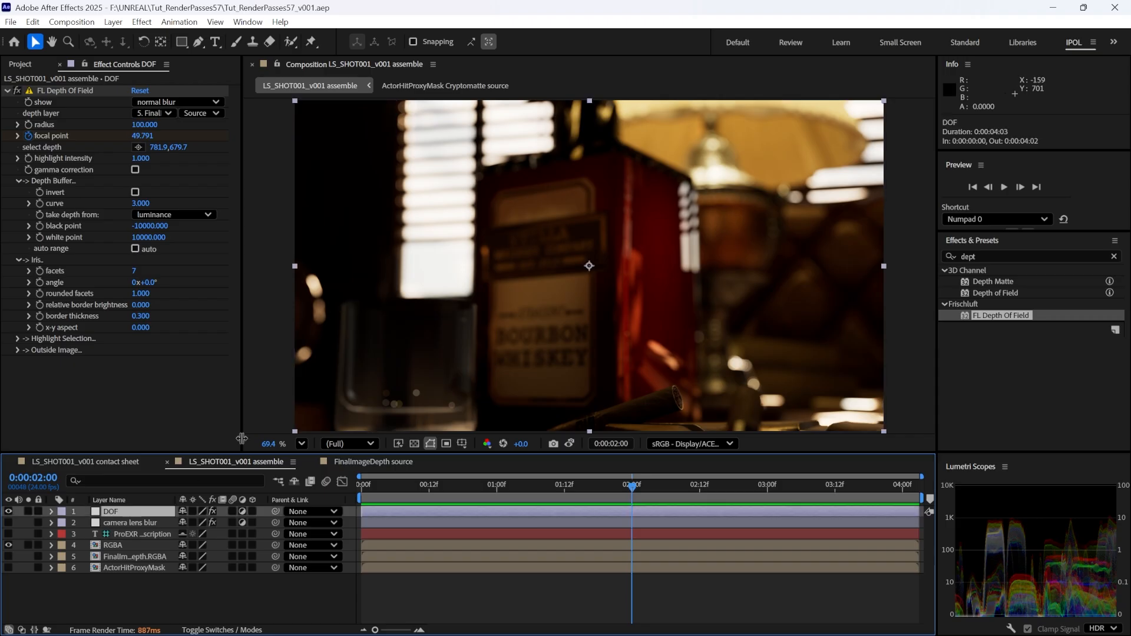
pyautogui.press('u')
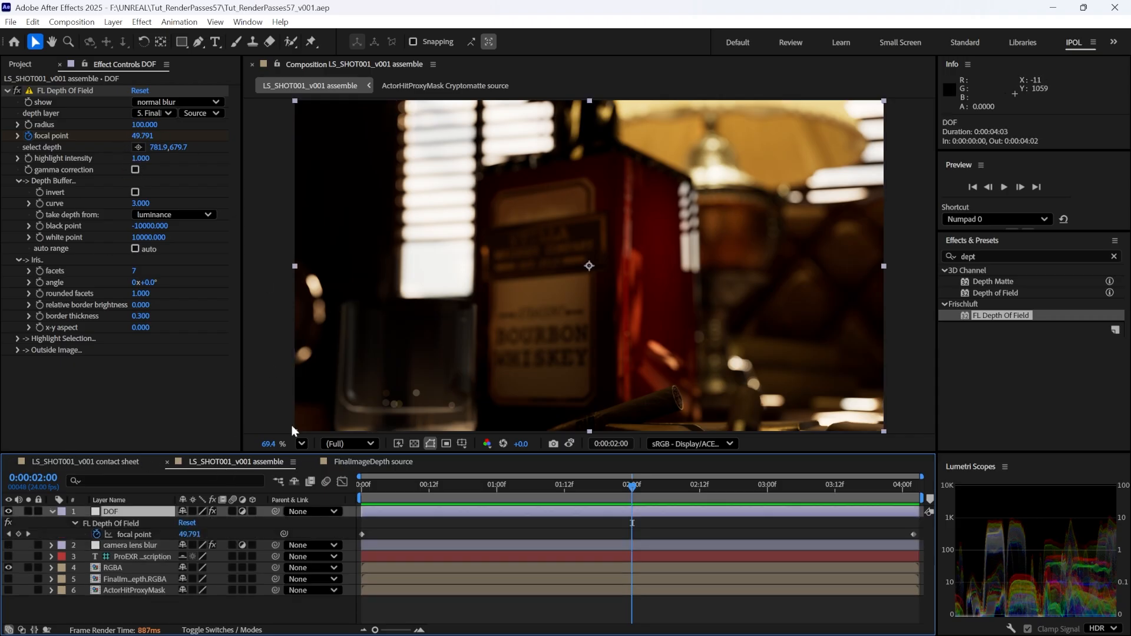
pyautogui.click(139, 148)
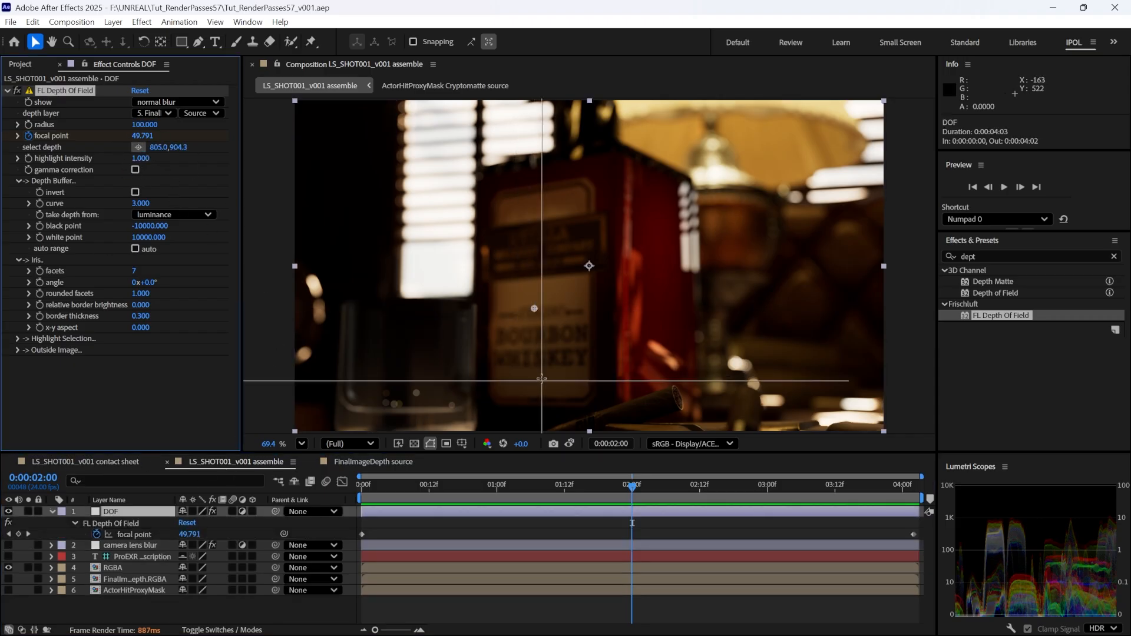
pyautogui.click(542, 341)
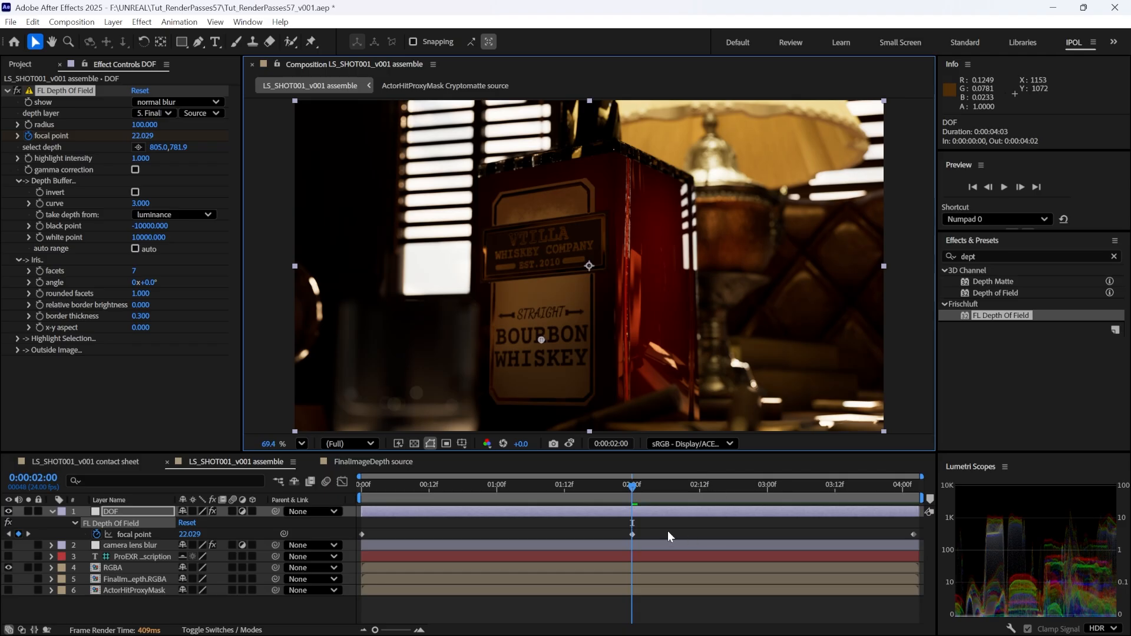
# Step: At 0:00:03:06, add another focal point keyframe by sampling the depth on the whiskey label
pyautogui.moveTo(631, 487); pyautogui.dragTo(801, 492)
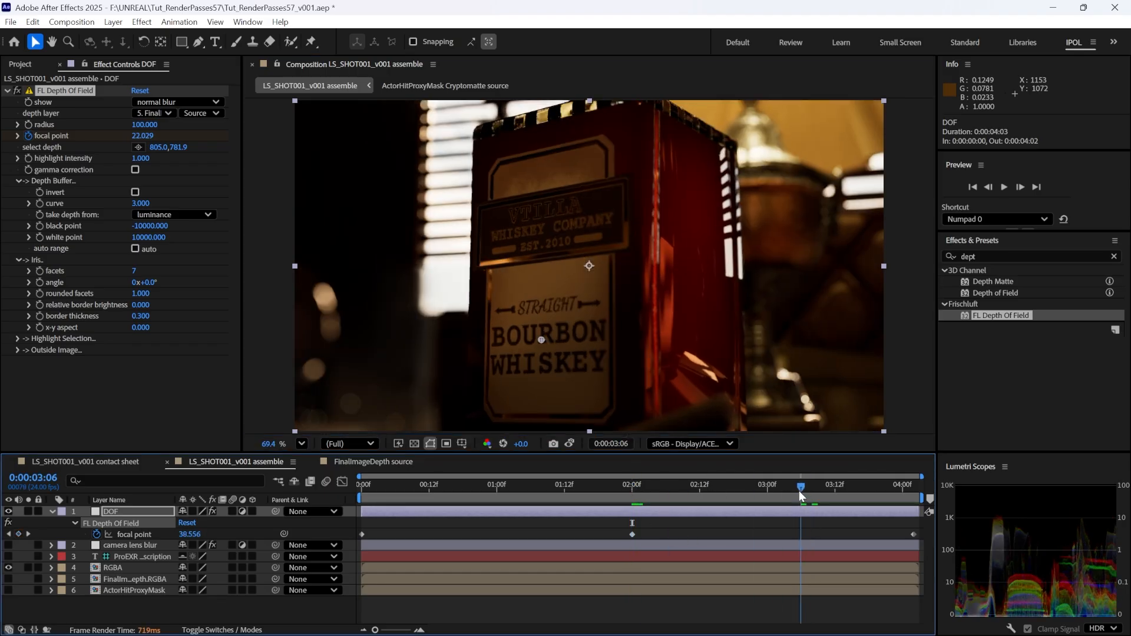
pyautogui.click(140, 147)
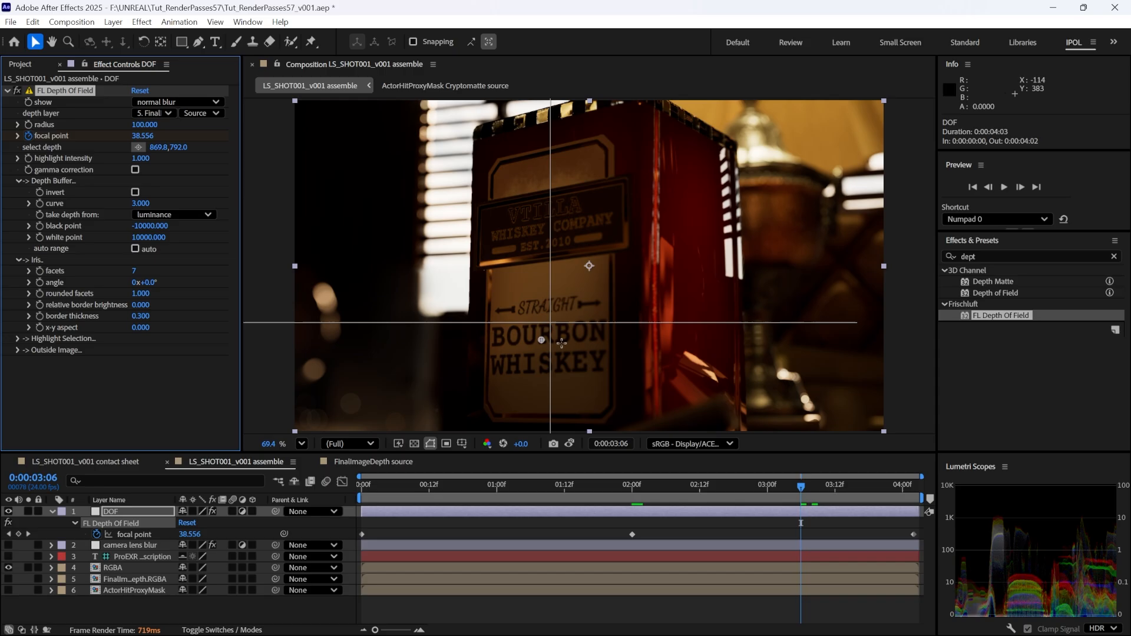
pyautogui.click(549, 329)
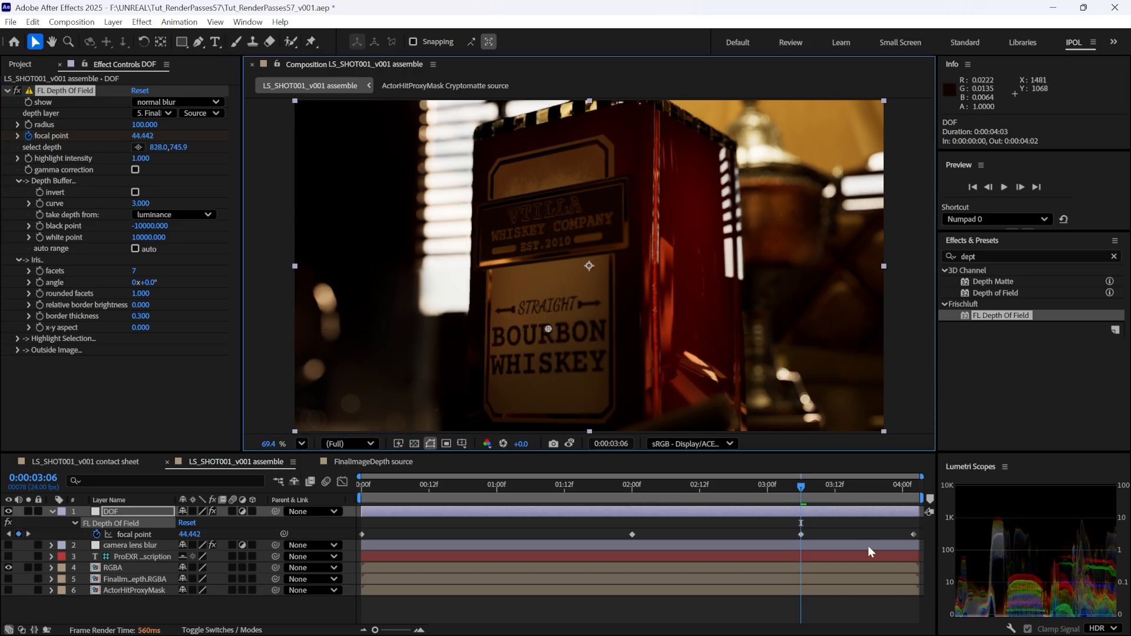
# Step: Check the last frame, preview the animated focus from the first frame, and scrub to 0:00:01:20
pyautogui.click(917, 492)
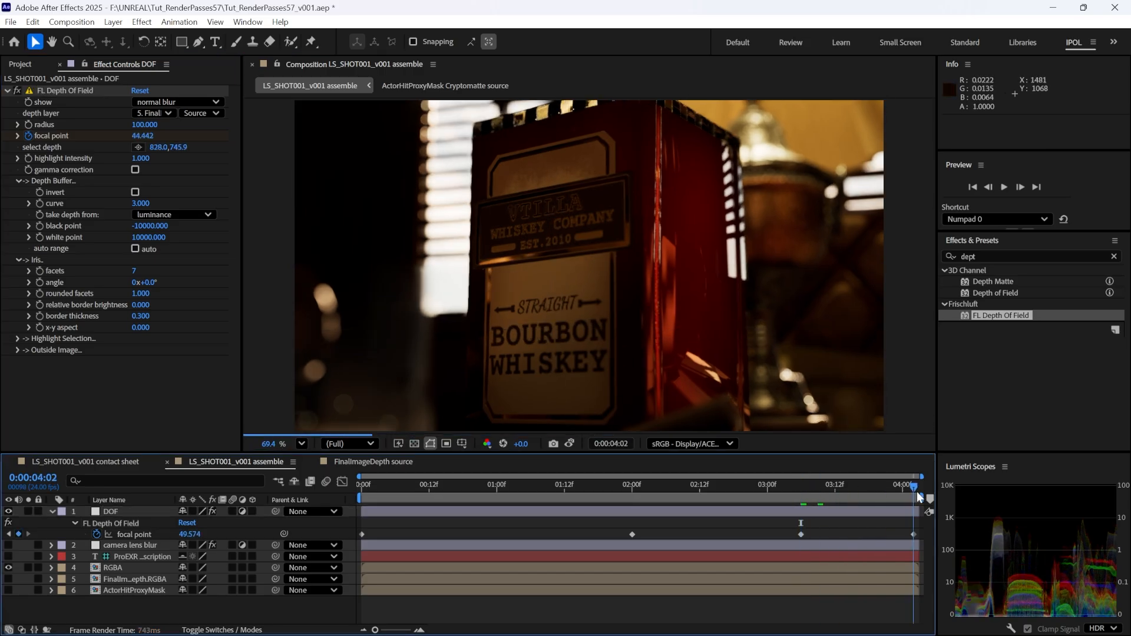
pyautogui.press('Home')
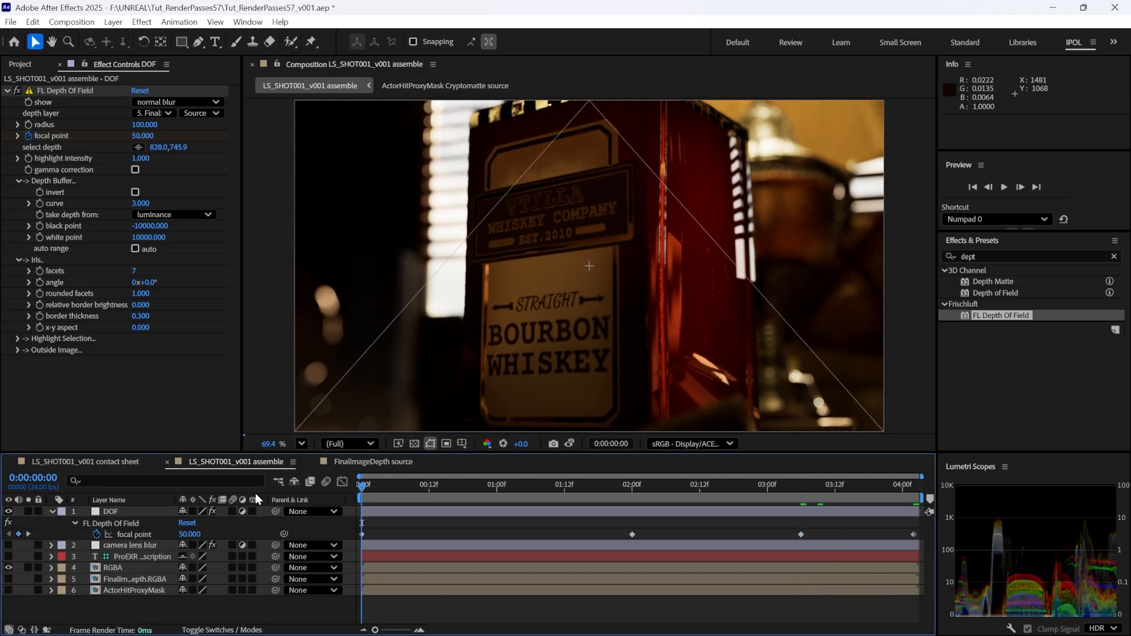
pyautogui.press('space')
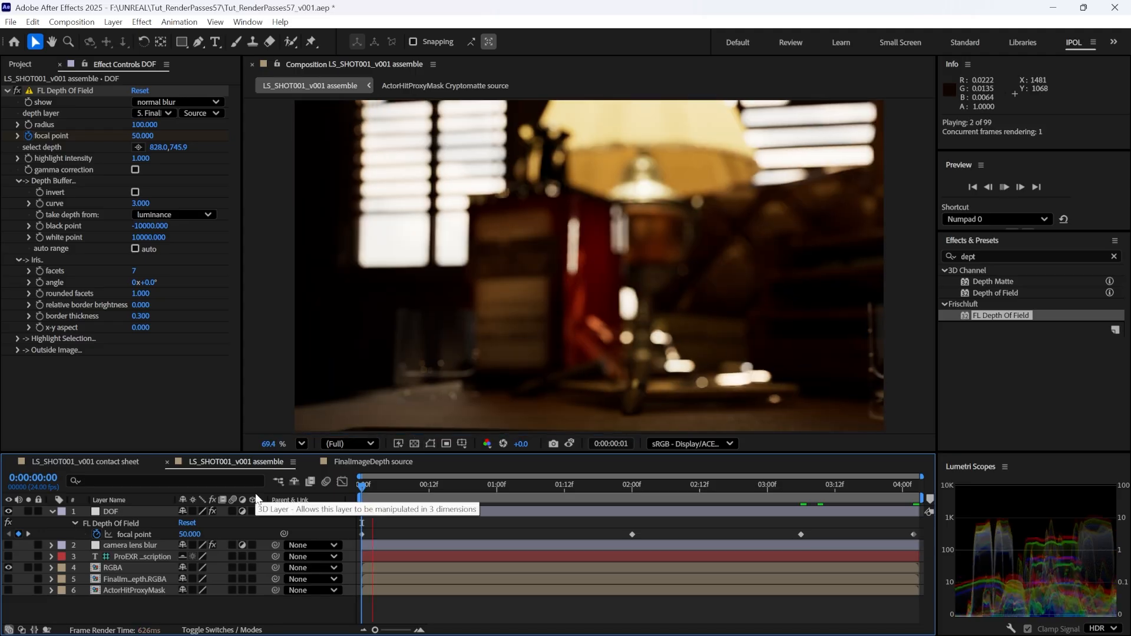
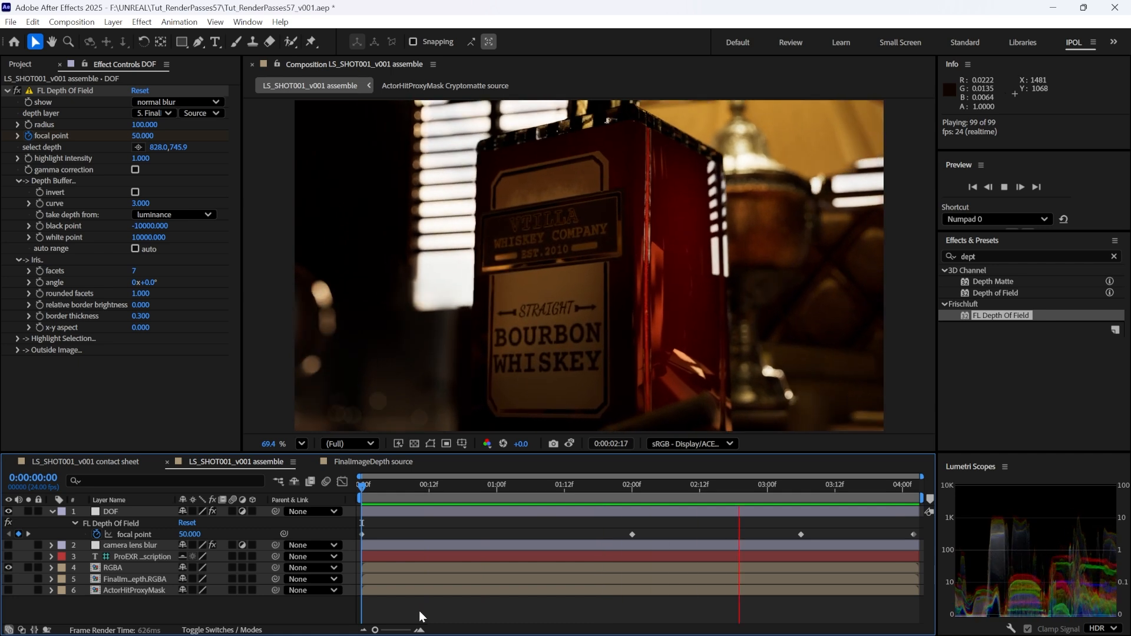
pyautogui.press('space')
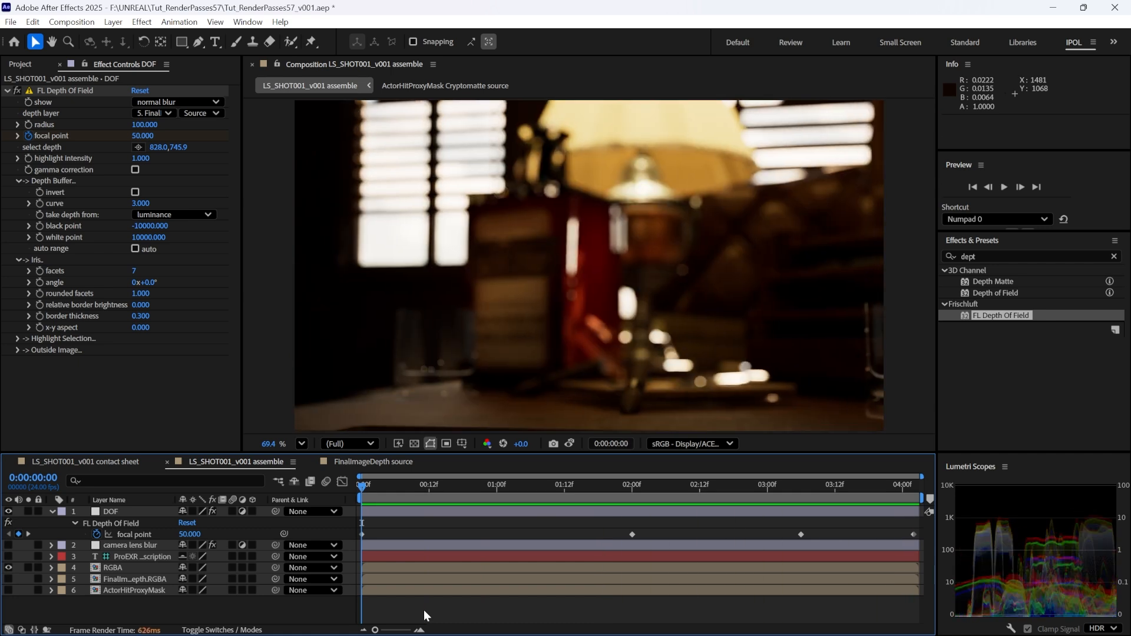
pyautogui.moveTo(433, 484); pyautogui.dragTo(608, 461)
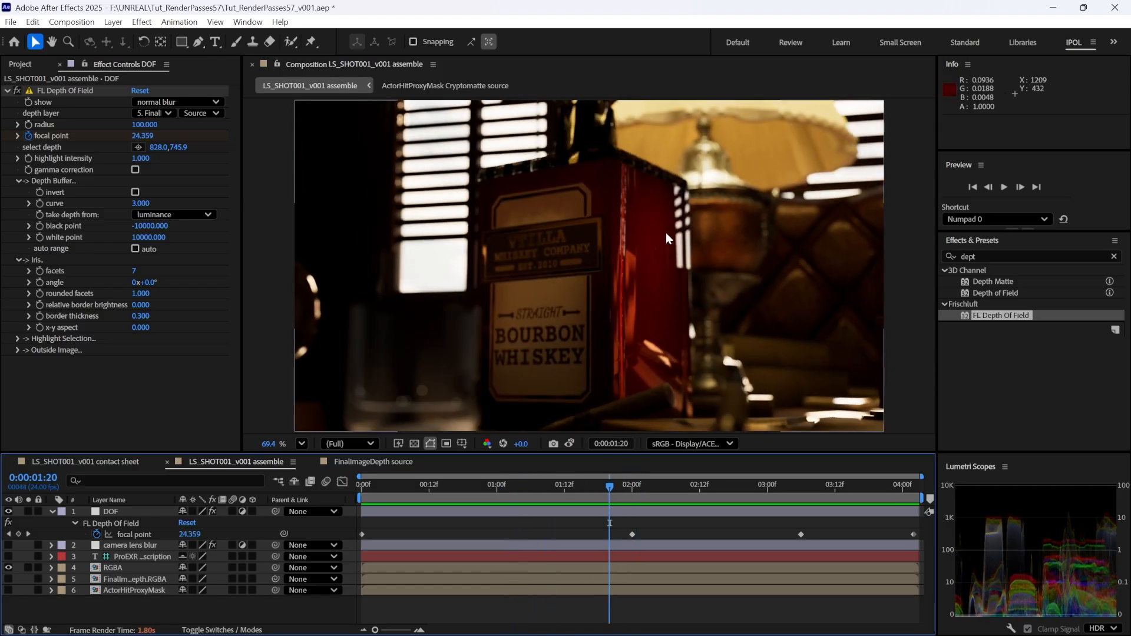
# Step: Collapse the DOF layer, solo the ActorHitProxyMask layer, and scrub through its object mattes to 0:00:01:13
pyautogui.click(53, 510)
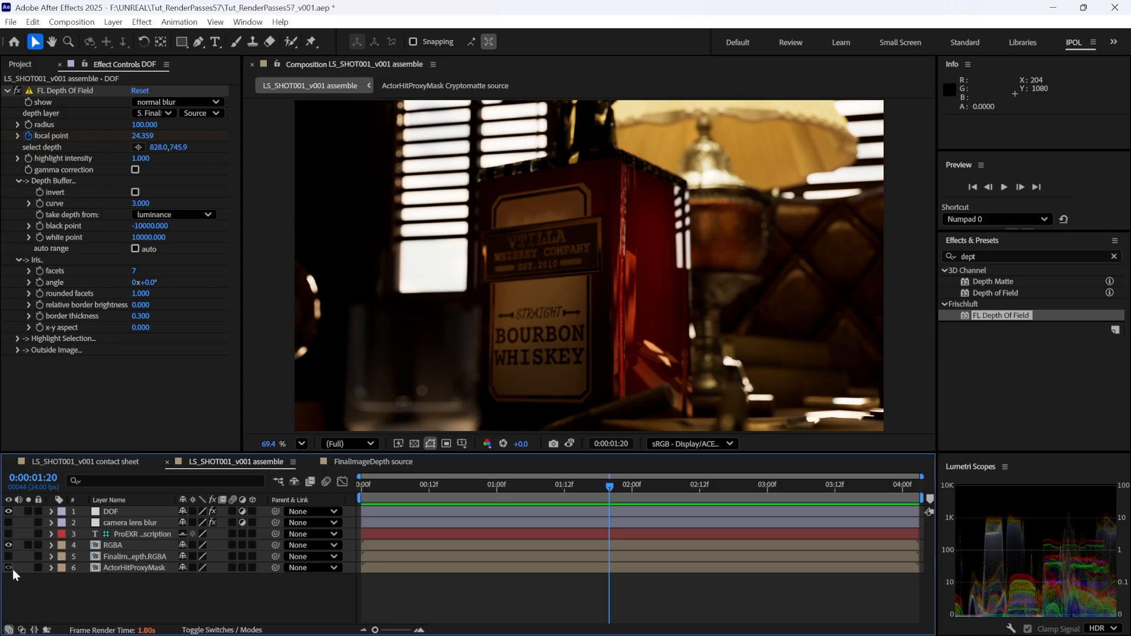
pyautogui.click(28, 567)
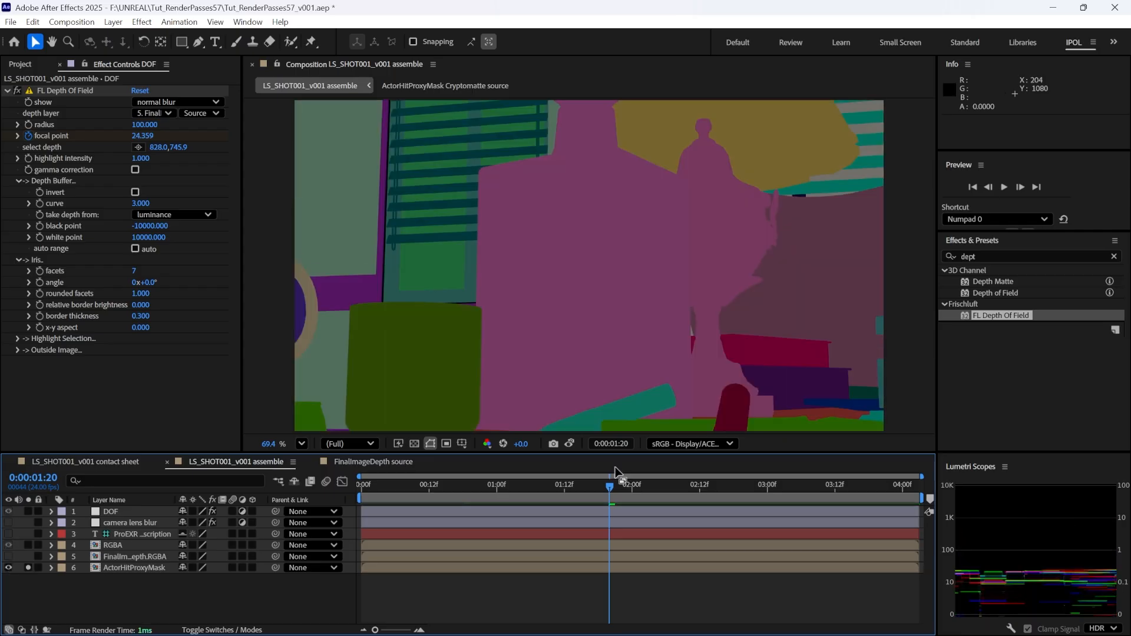
pyautogui.moveTo(613, 494); pyautogui.dragTo(569, 492)
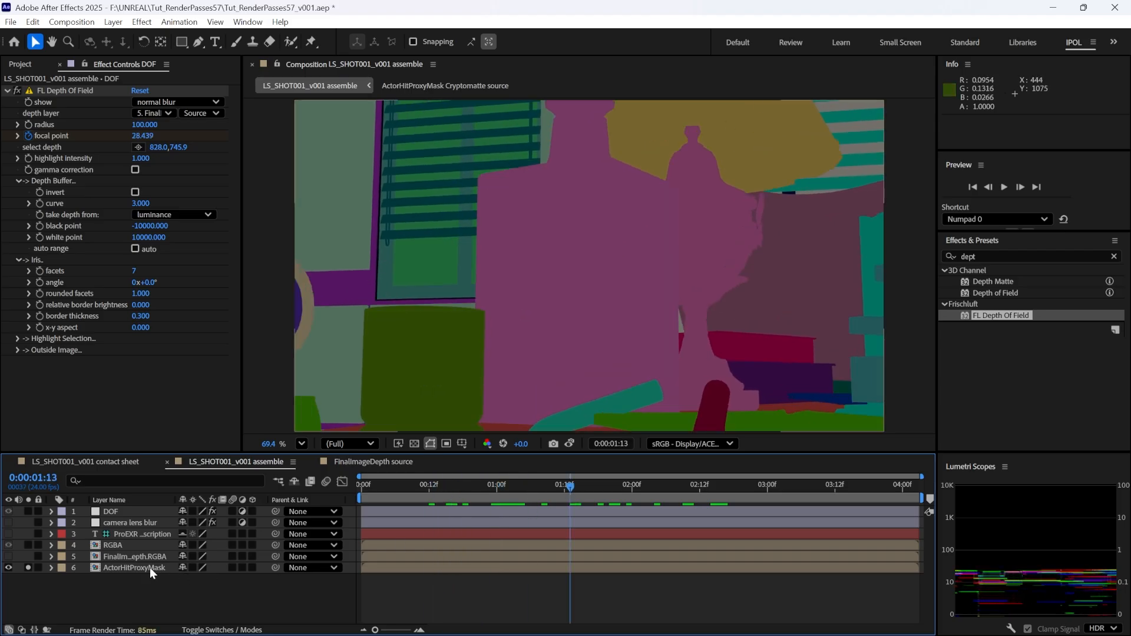
# Step: Reveal the ActorHitProxyMask layer's source comp in the project, duplicate it, and rename the copy matte_lamp
pyautogui.rightClick(146, 567)
pyautogui.moveTo(182, 426)
pyautogui.click(383, 441)
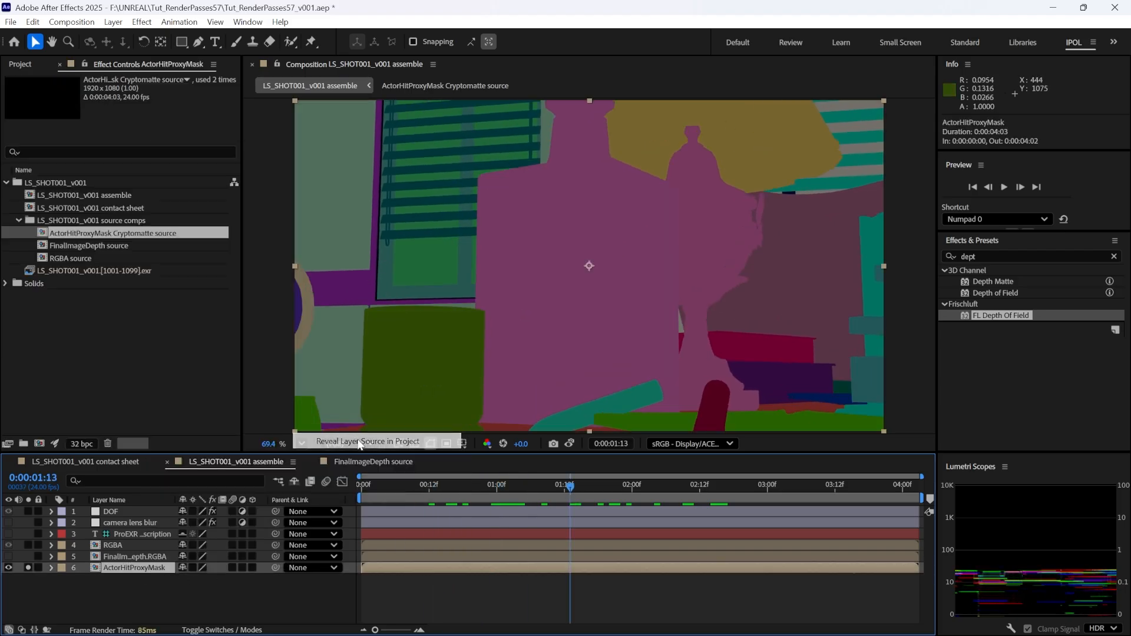
pyautogui.hotkey('ctrl', 'd')
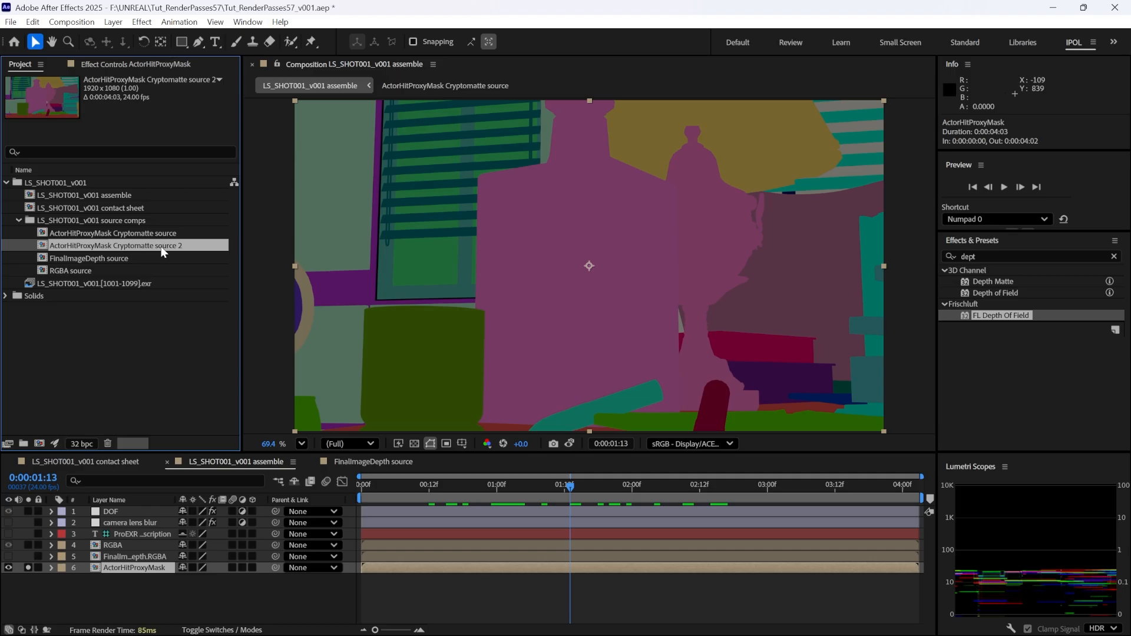
pyautogui.press('Return')
pyautogui.write('matte')
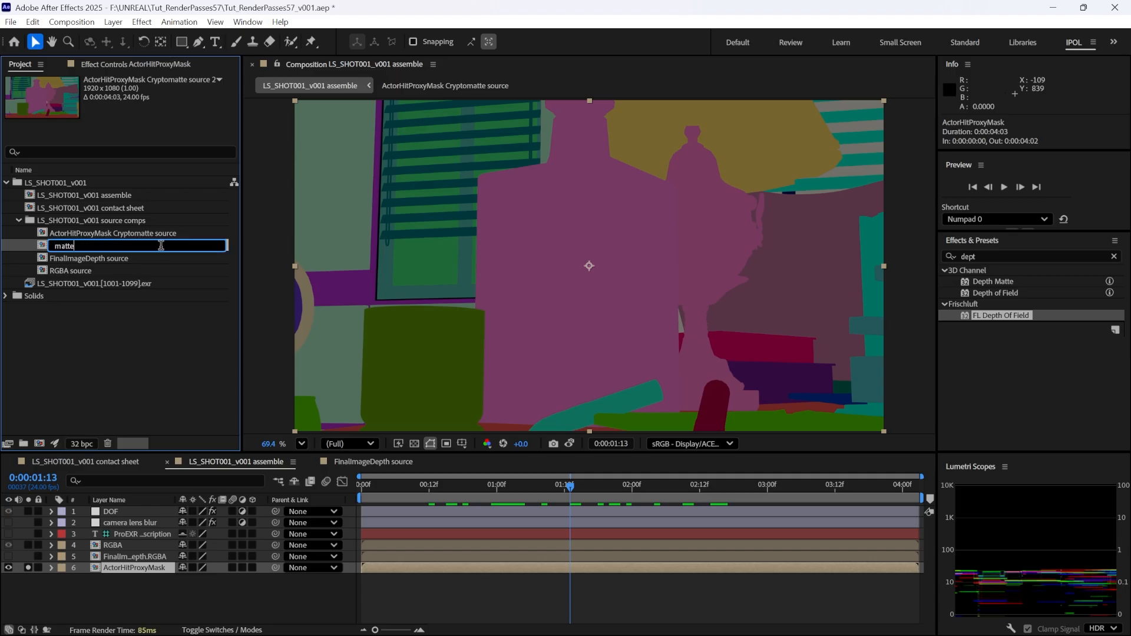
pyautogui.write('?')
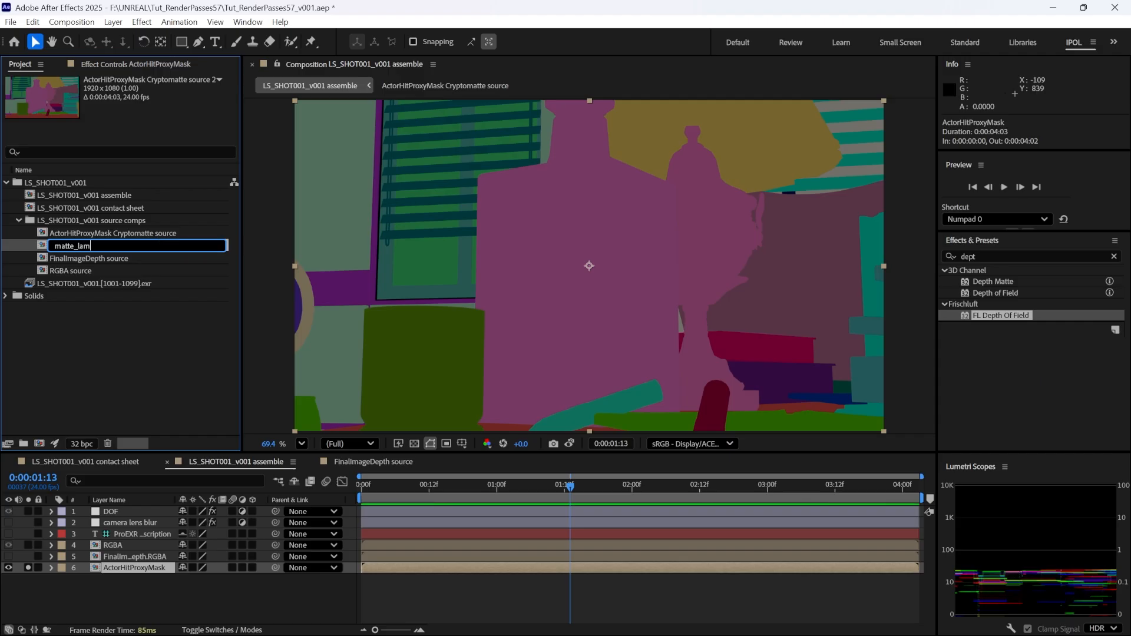
pyautogui.press('Return')
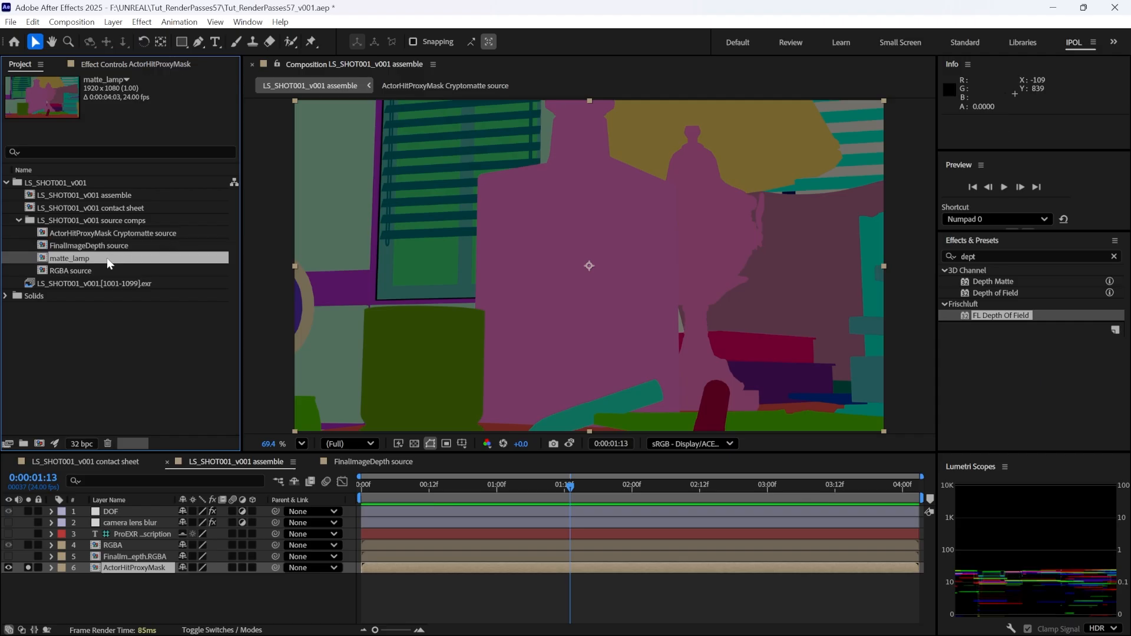
# Step: Add matte_lamp to the assemble composition directly above the RGBA layer, soloed in place of the hidden ActorHitProxyMask
pyautogui.moveTo(93, 259); pyautogui.dragTo(118, 542)
pyautogui.click(9, 579)
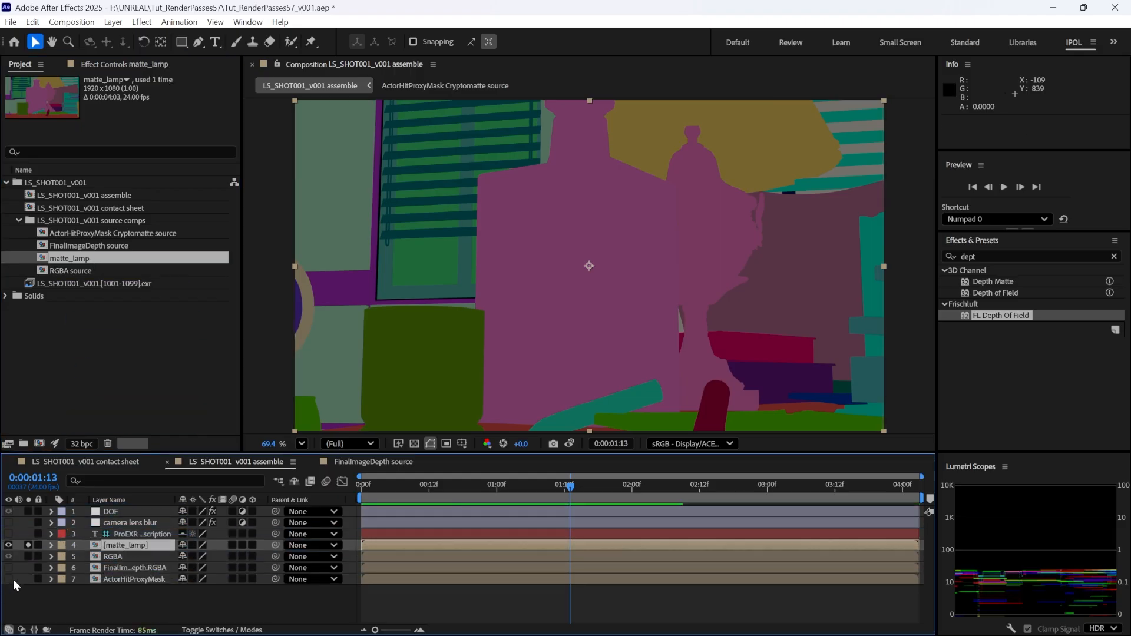
# Step: Open the matte_lamp composition and select the Cryptomatte effect on its EXR layer
pyautogui.click(81, 591)
pyautogui.click(131, 547)
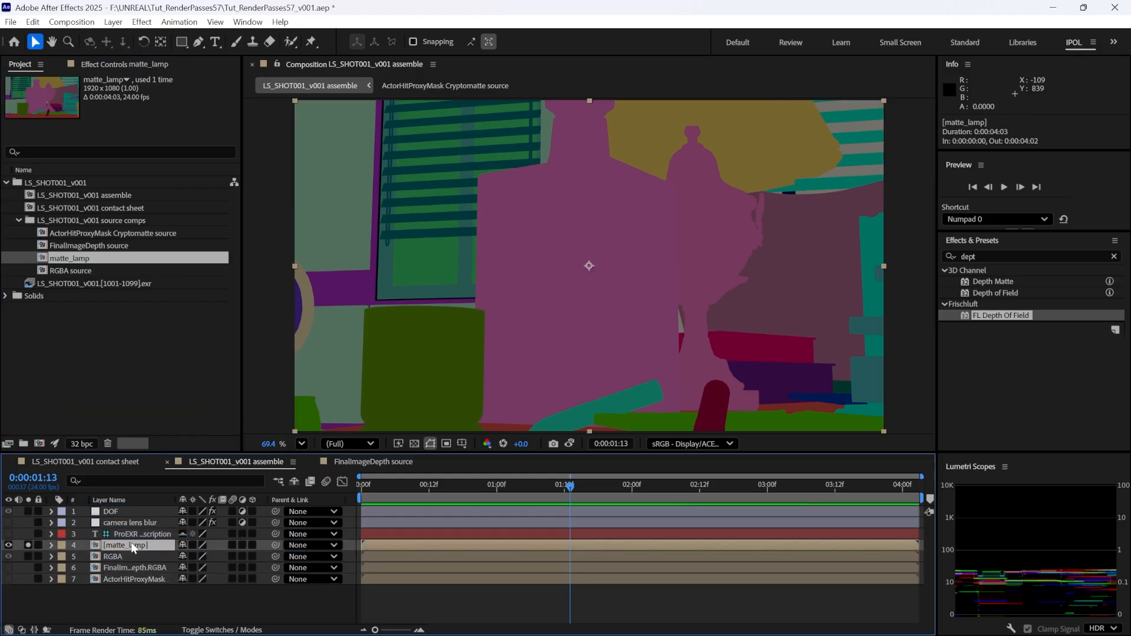
pyautogui.doubleClick(132, 547)
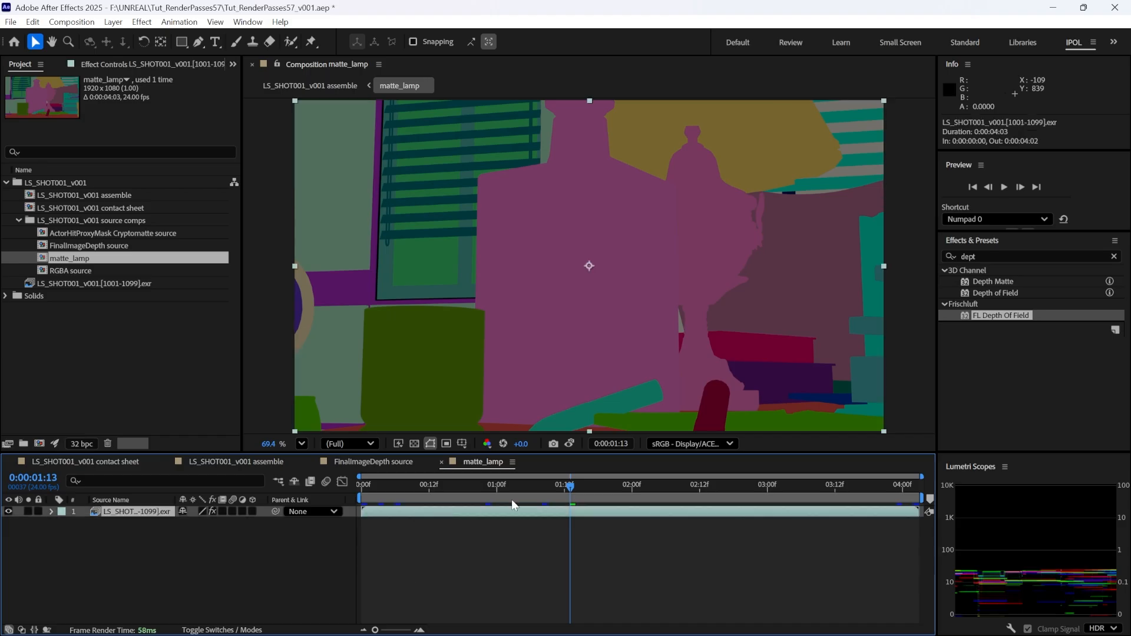
pyautogui.click(126, 66)
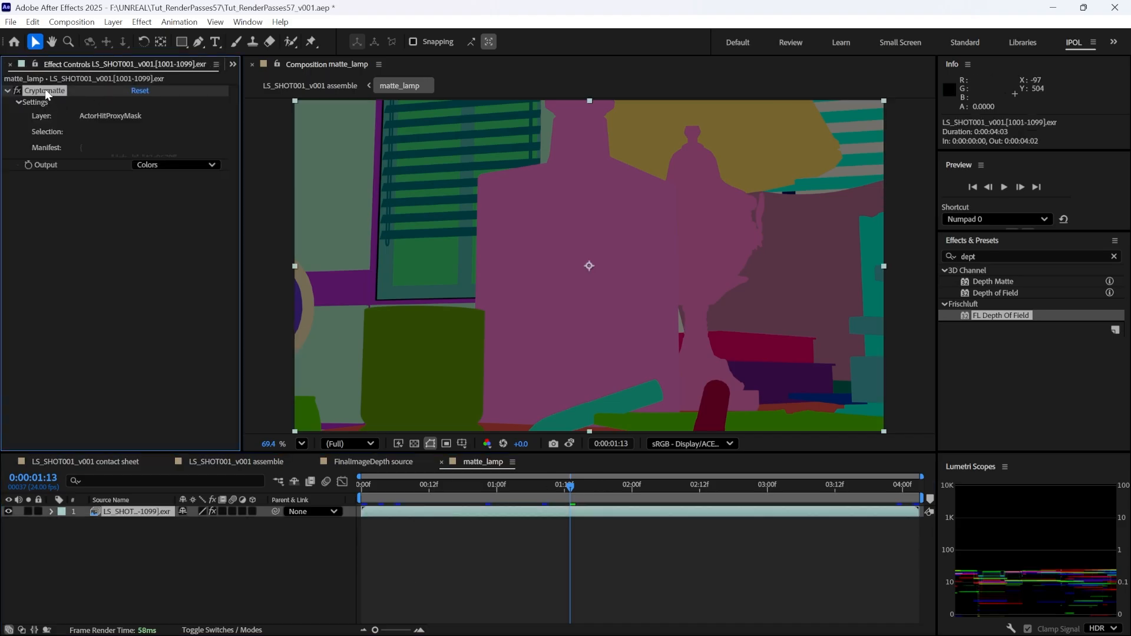
pyautogui.click(45, 89)
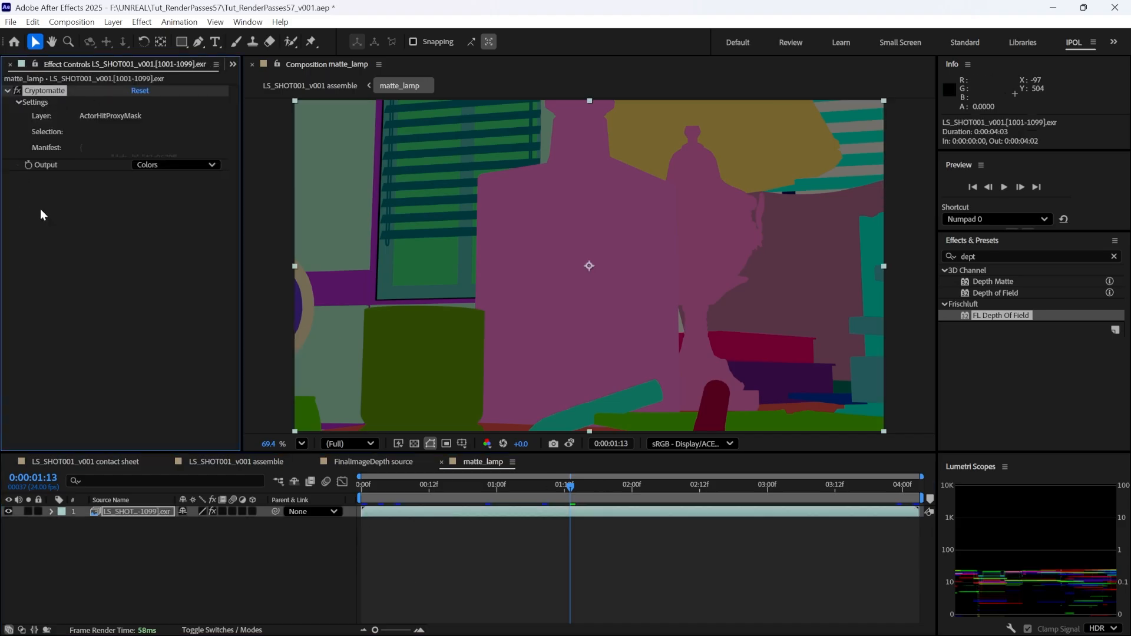
# Step: Try picking the bottle, the lamp base and the armchair one at a time as the Cryptomatte selection
pyautogui.click(592, 332)
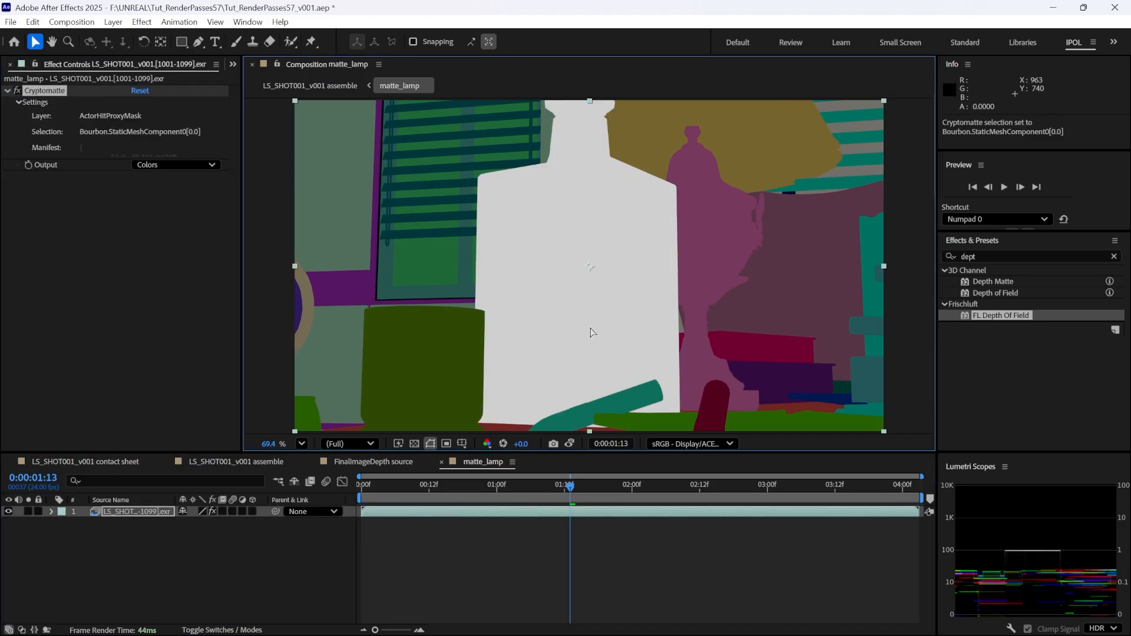
pyautogui.click(720, 251)
pyautogui.click(803, 270)
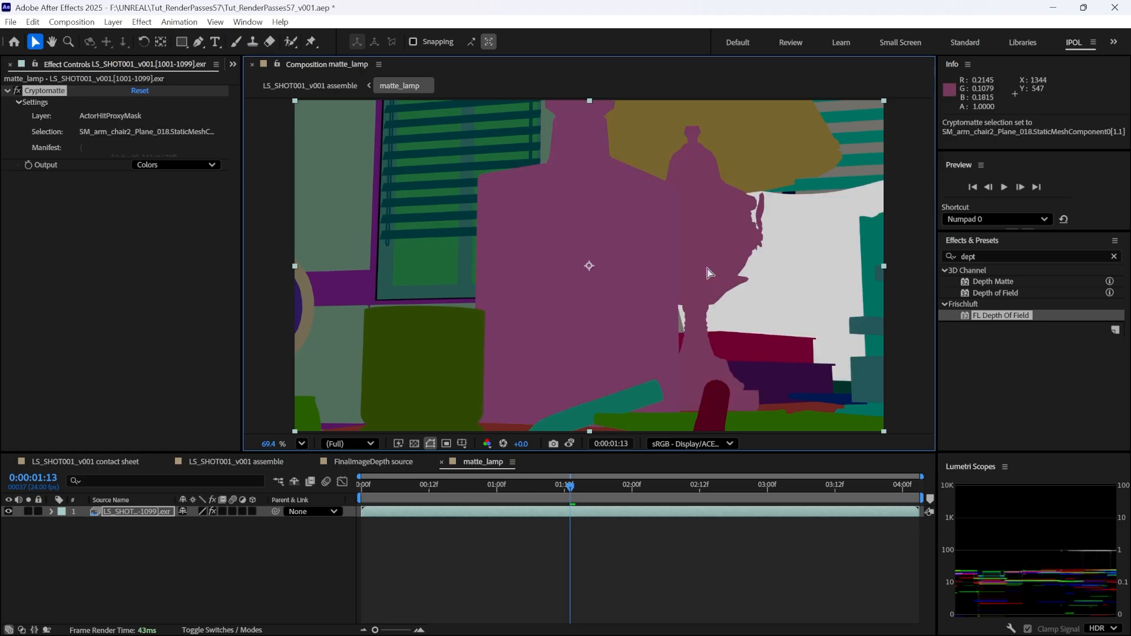
# Step: Select the lampshade, try adding the armchair, lamp base and bottle to the Cryptomatte selection, remove them, and add the bottle back
pyautogui.click(758, 136)
pyautogui.keyDown('shift'); pyautogui.click(800, 266); pyautogui.keyUp('shift')
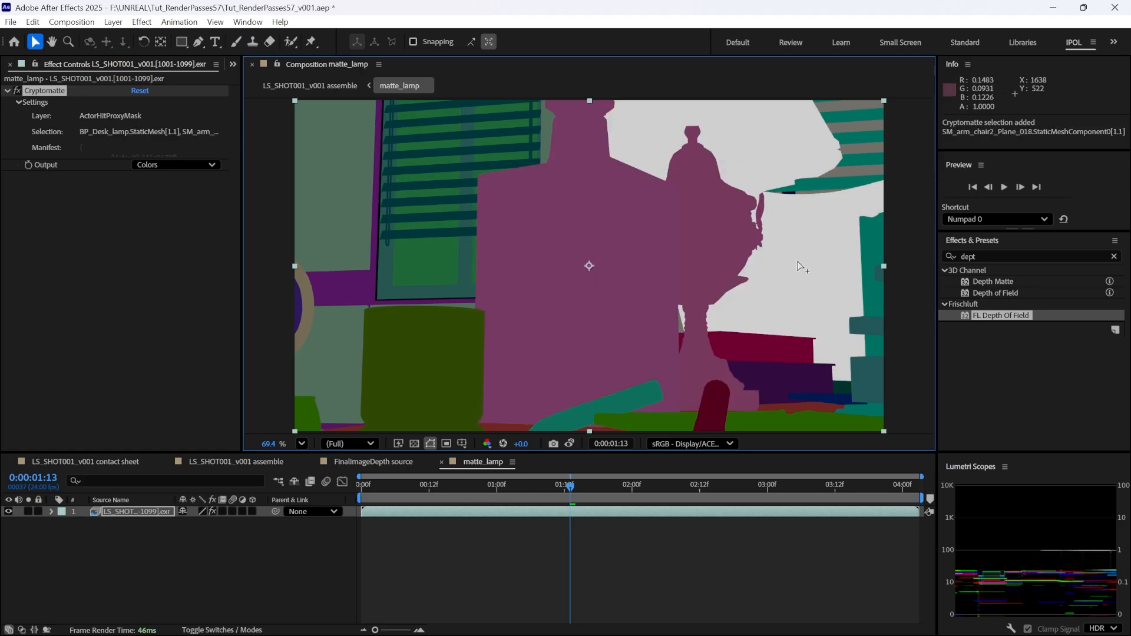
pyautogui.keyDown('shift'); pyautogui.click(719, 242); pyautogui.keyUp('shift')
pyautogui.keyDown('shift'); pyautogui.click(620, 256); pyautogui.keyUp('shift')
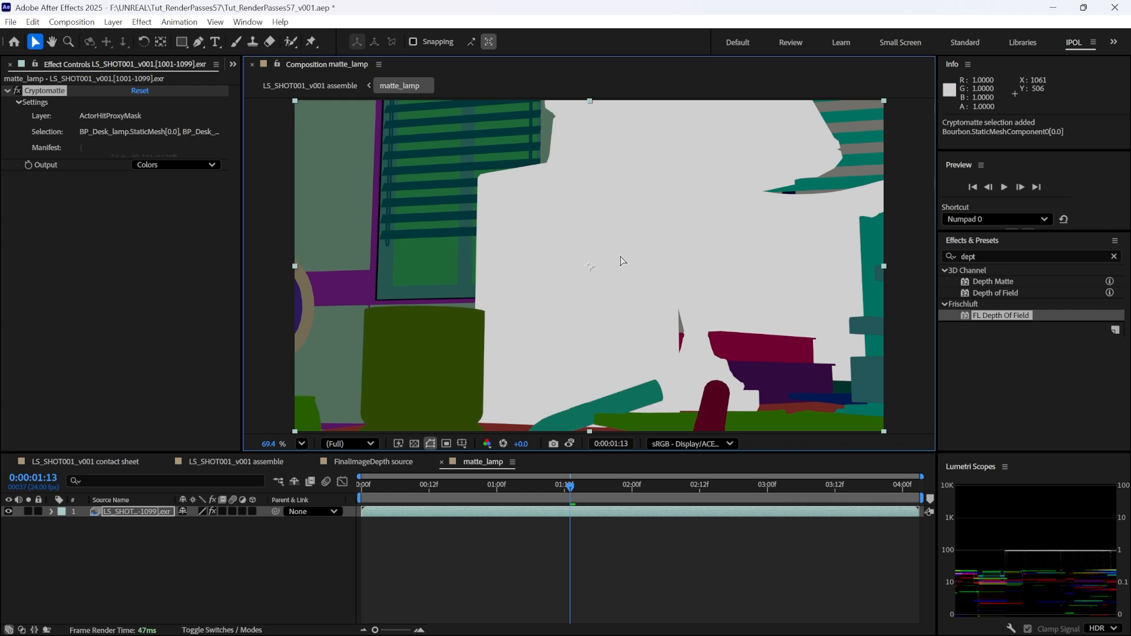
pyautogui.keyDown('alt'); pyautogui.click(621, 257); pyautogui.keyUp('alt')
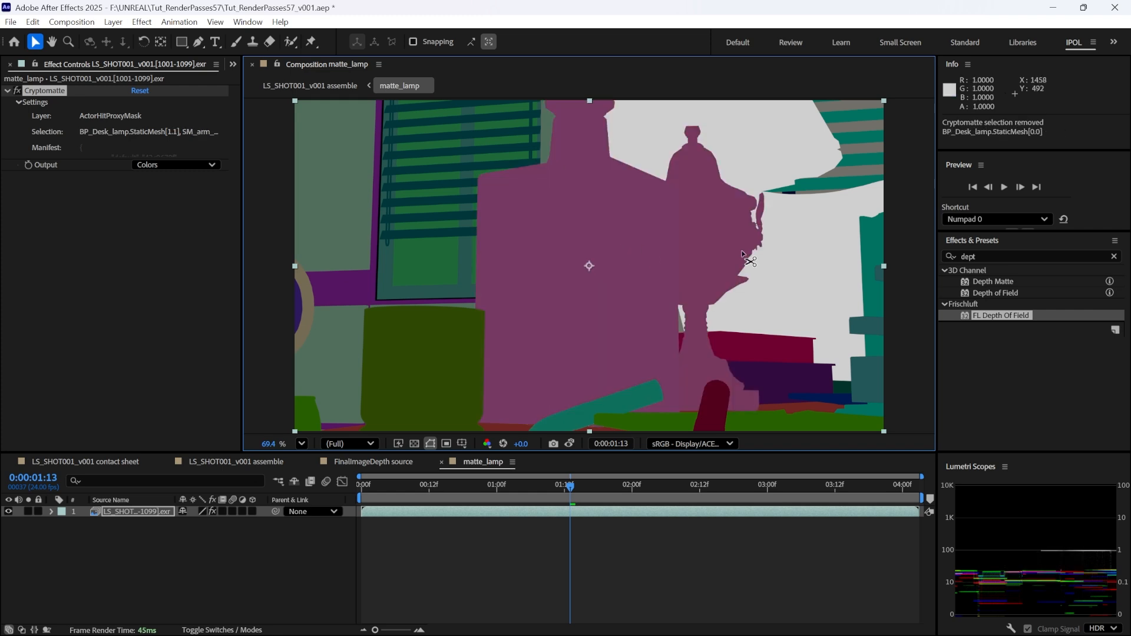
pyautogui.keyDown('alt'); pyautogui.click(811, 262); pyautogui.keyUp('alt')
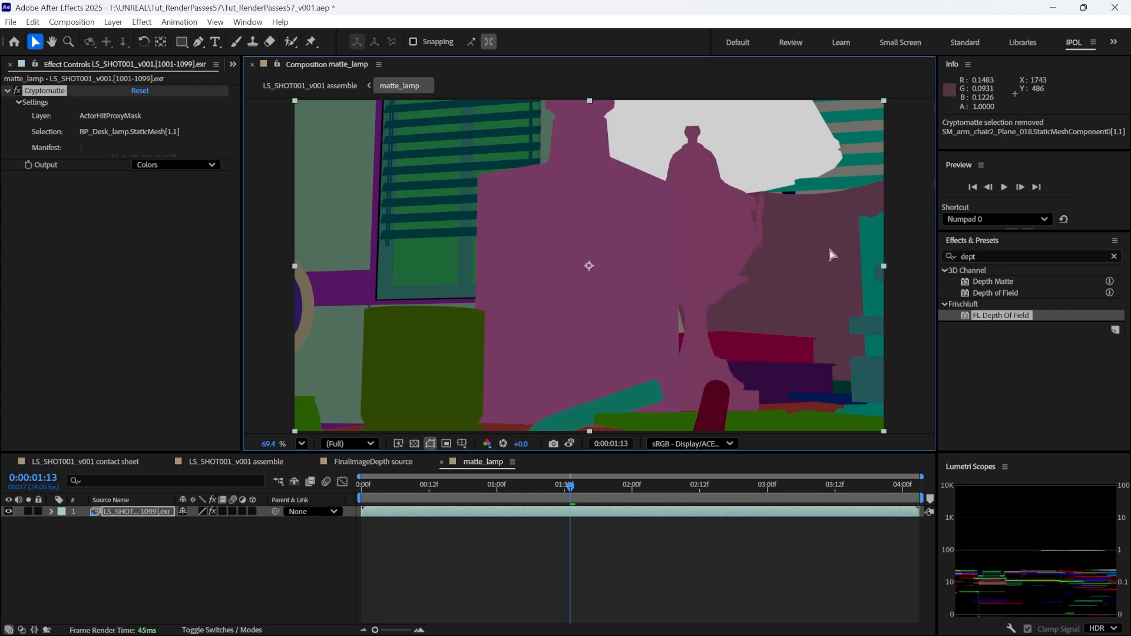
pyautogui.keyDown('shift'); pyautogui.click(595, 252); pyautogui.keyUp('shift')
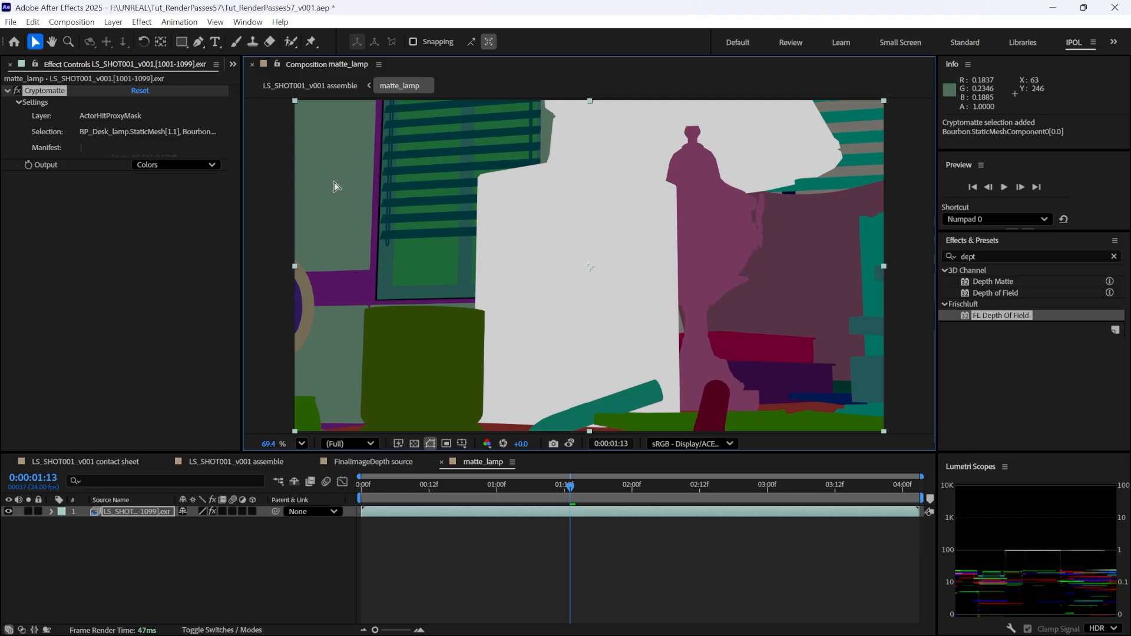
# Step: Examine the object names in the Cryptomatte settings' Selection and Manifest, and close the settings without changes
pyautogui.click(152, 132)
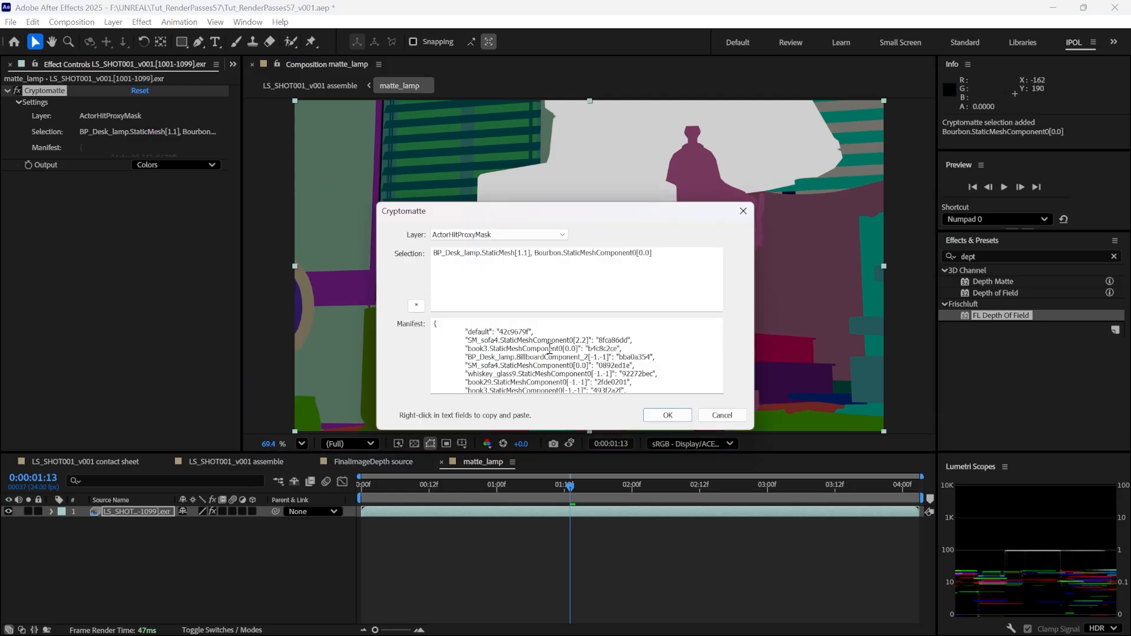
pyautogui.moveTo(464, 333); pyautogui.dragTo(652, 576)
pyautogui.click(564, 366)
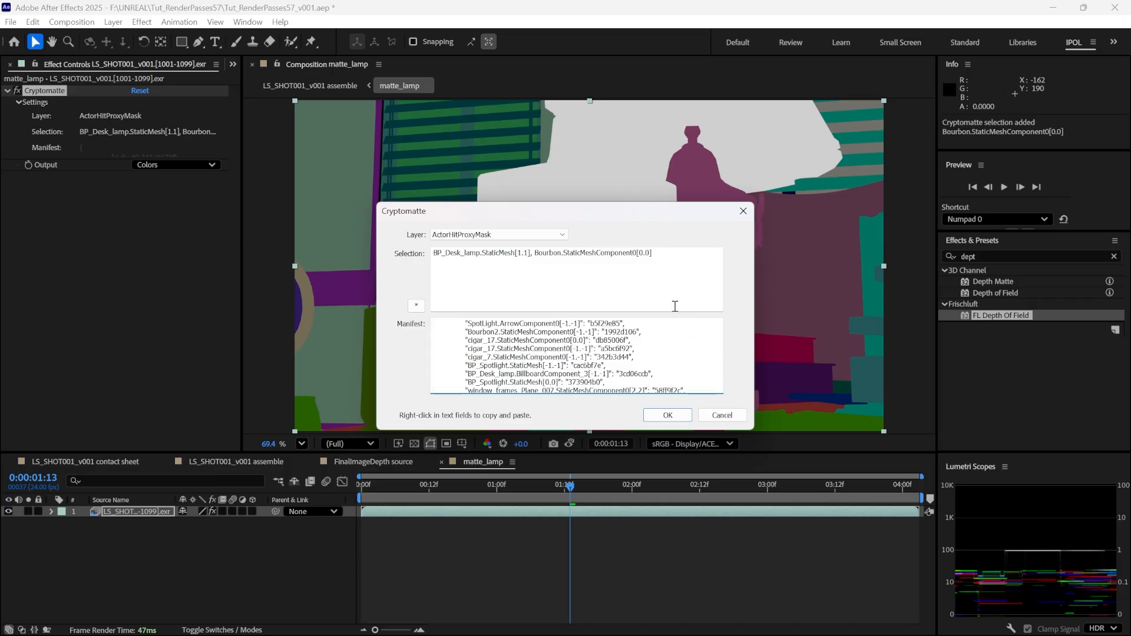
pyautogui.doubleClick(530, 253)
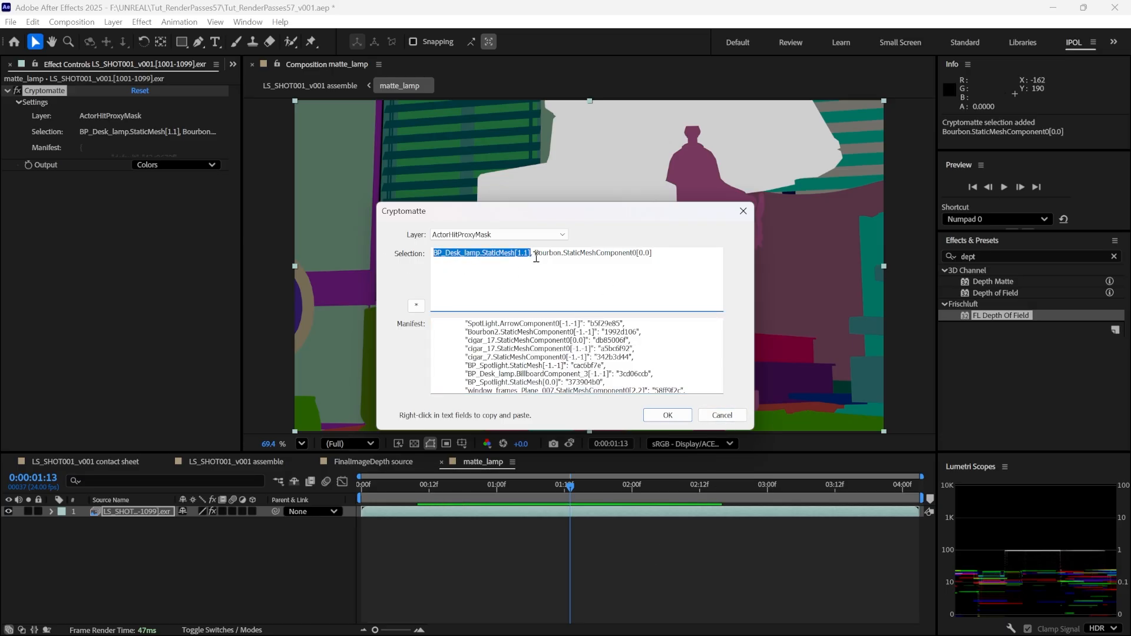
pyautogui.moveTo(535, 253); pyautogui.dragTo(683, 280)
pyautogui.click(723, 415)
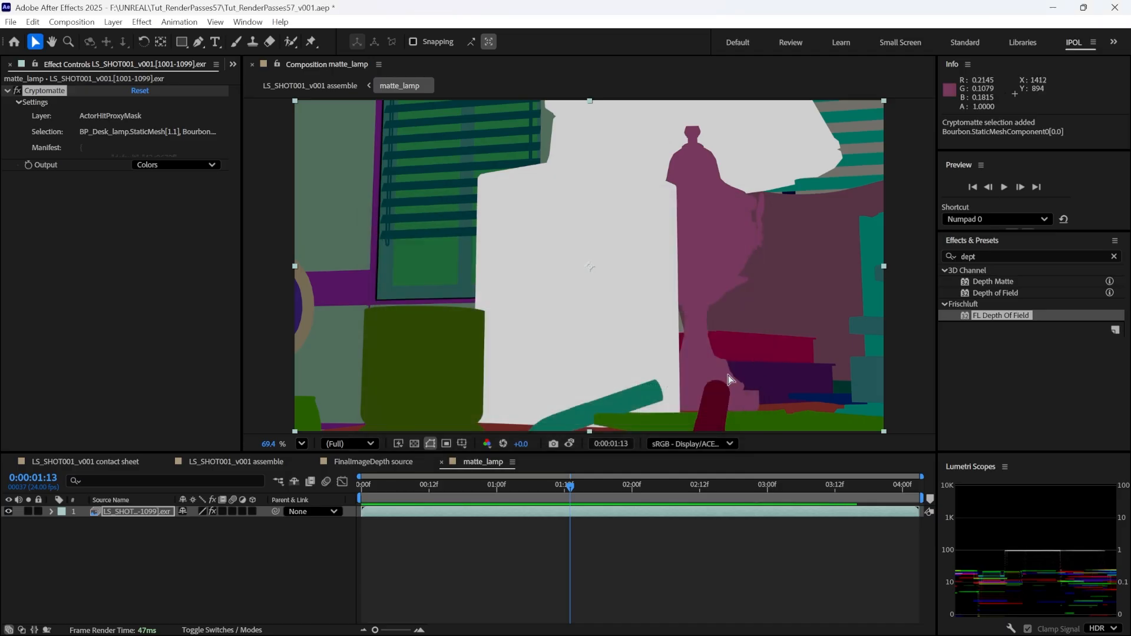
# Step: Replace the Cryptomatte selection with the armchair, and add the lamp base, the bottle and the whiskey glass
pyautogui.click(809, 281)
pyautogui.keyDown('shift'); pyautogui.click(727, 264); pyautogui.keyUp('shift')
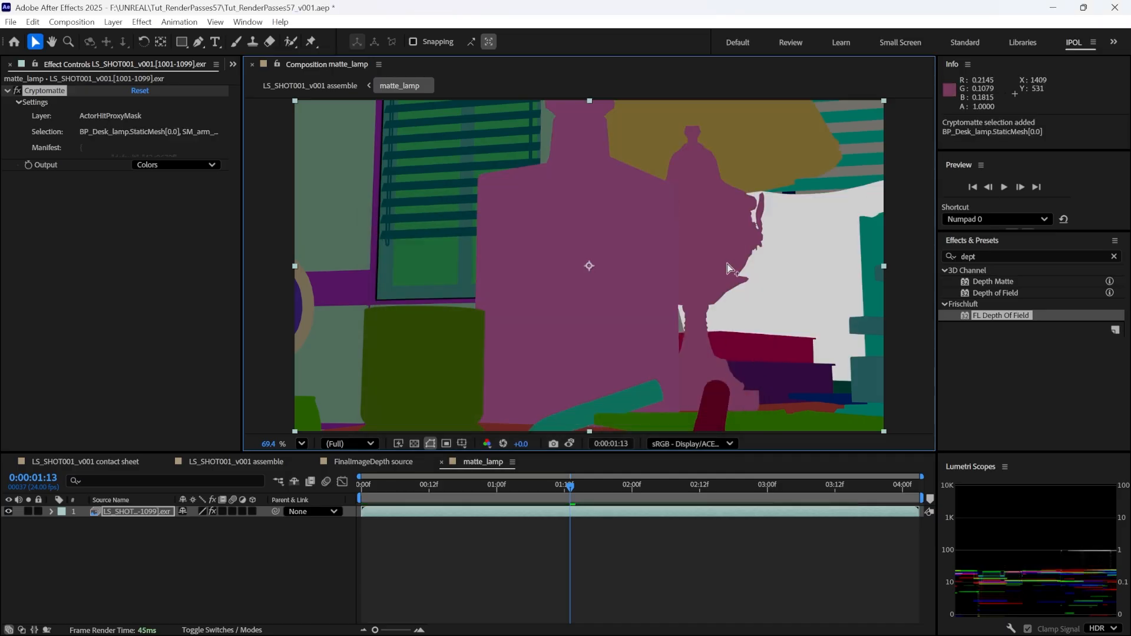
pyautogui.keyDown('shift'); pyautogui.click(621, 258); pyautogui.keyUp('shift')
pyautogui.keyDown('shift'); pyautogui.click(472, 350); pyautogui.keyUp('shift')
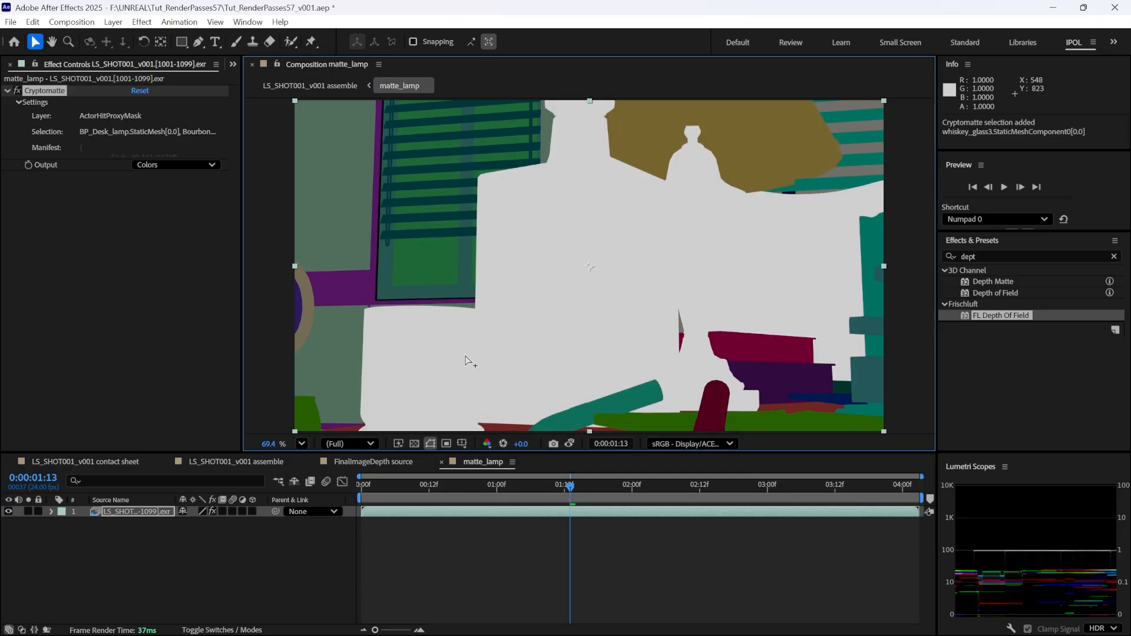
# Step: Review the selected object names and the Layer setting in the Cryptomatte settings, and cancel without changes
pyautogui.click(141, 136)
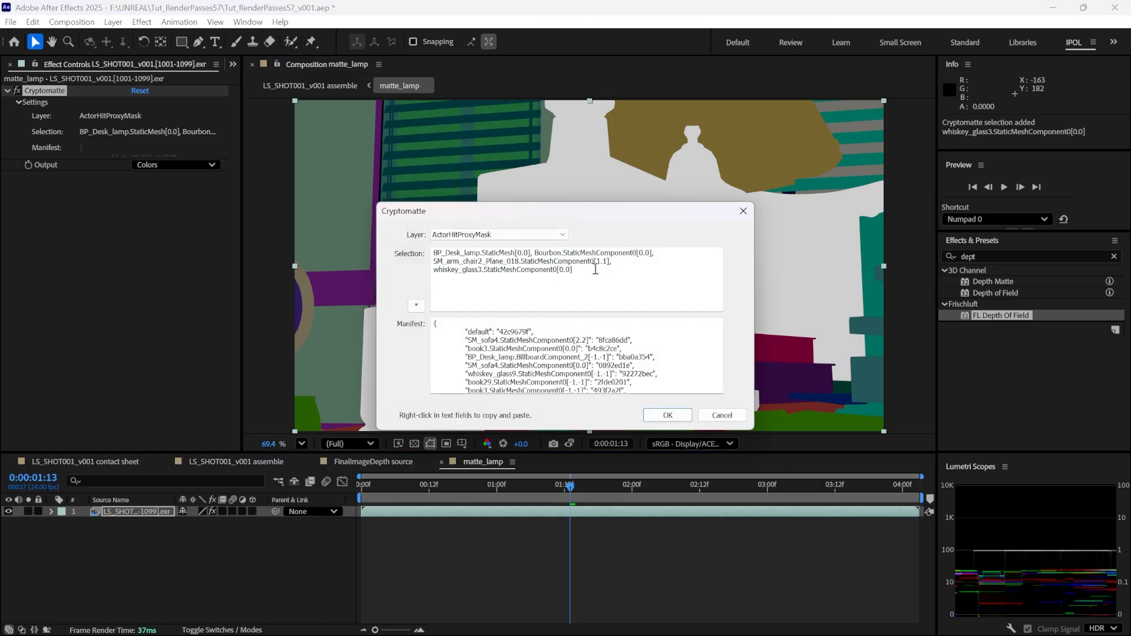
pyautogui.moveTo(590, 271); pyautogui.dragTo(396, 246)
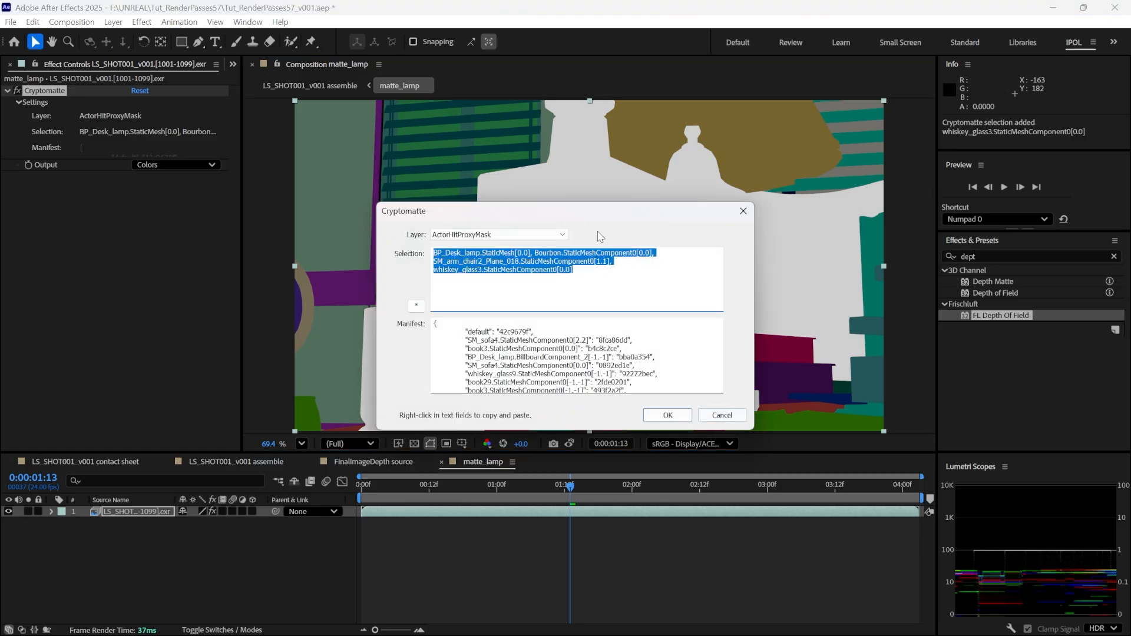
pyautogui.click(563, 235)
pyautogui.click(563, 240)
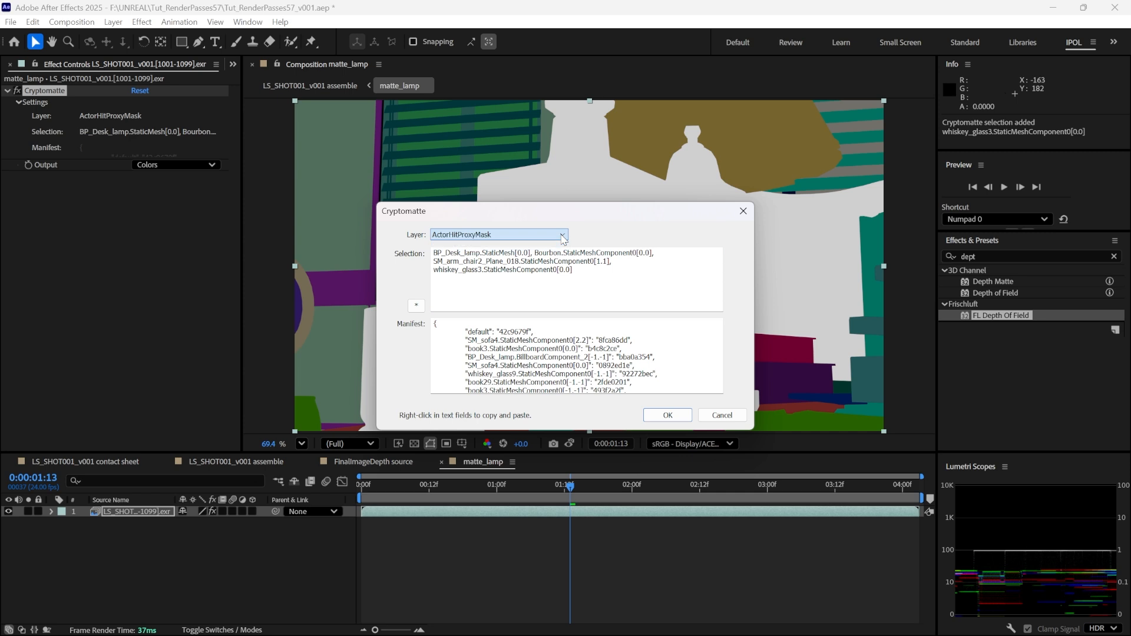
pyautogui.click(721, 415)
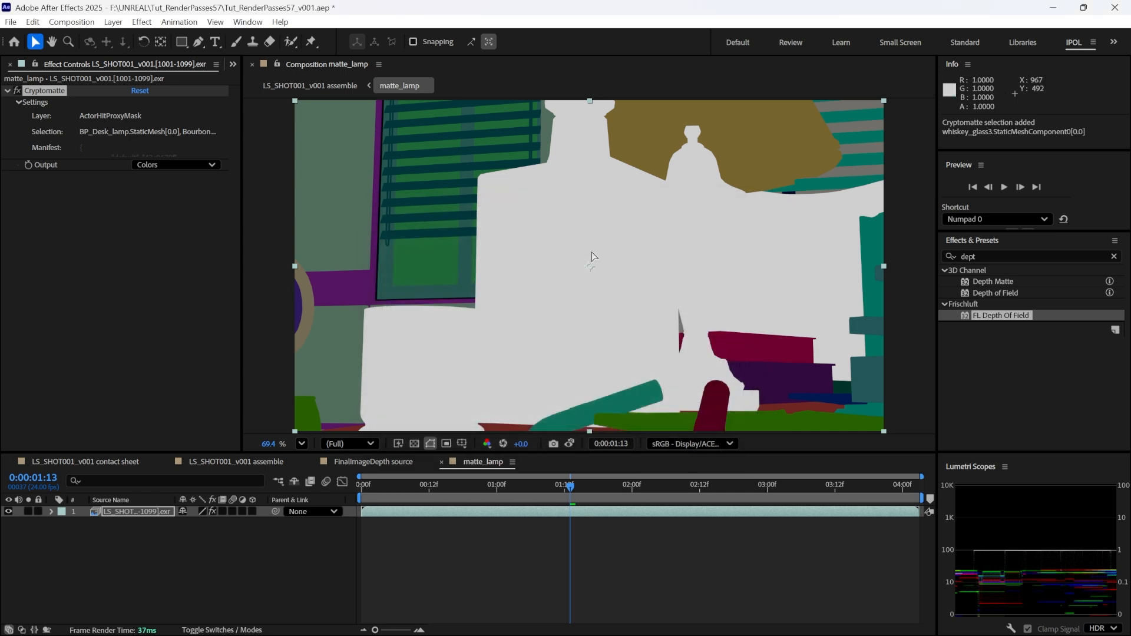
# Step: Limit the Cryptomatte selection to the whole desk lamp by selecting the lampshade and adding the lamp base
pyautogui.click(672, 200)
pyautogui.click(739, 147)
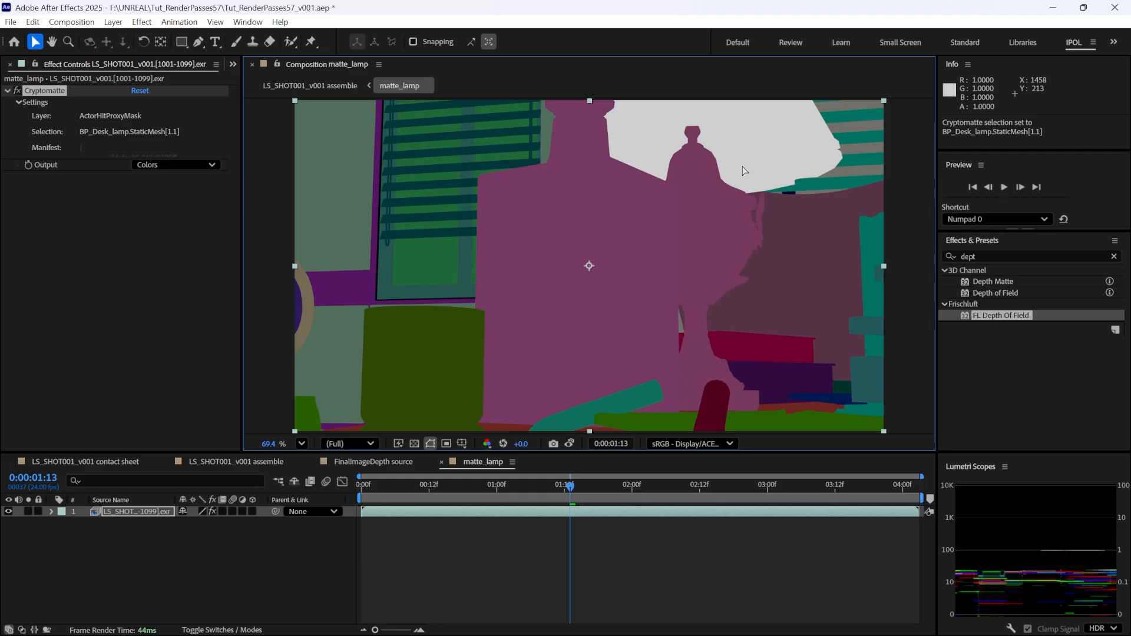
pyautogui.keyDown('shift'); pyautogui.click(721, 222); pyautogui.keyUp('shift')
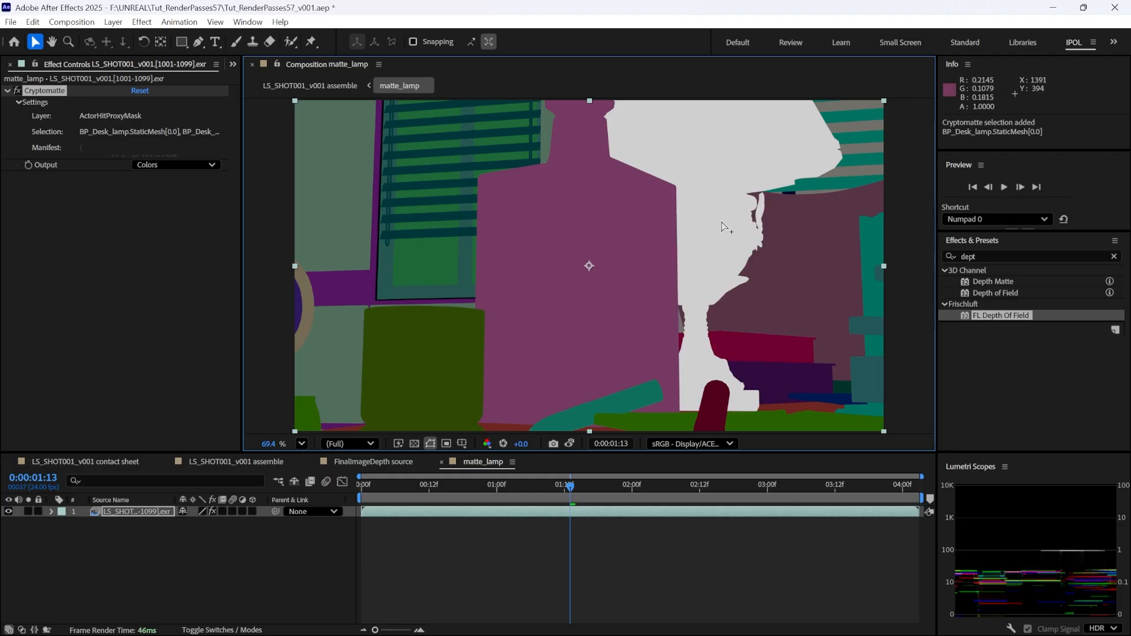
# Step: Compare the Cryptomatte's Matted Colors and Matted RGBA outputs, and set the output to Matte Only
pyautogui.click(197, 164)
pyautogui.click(179, 196)
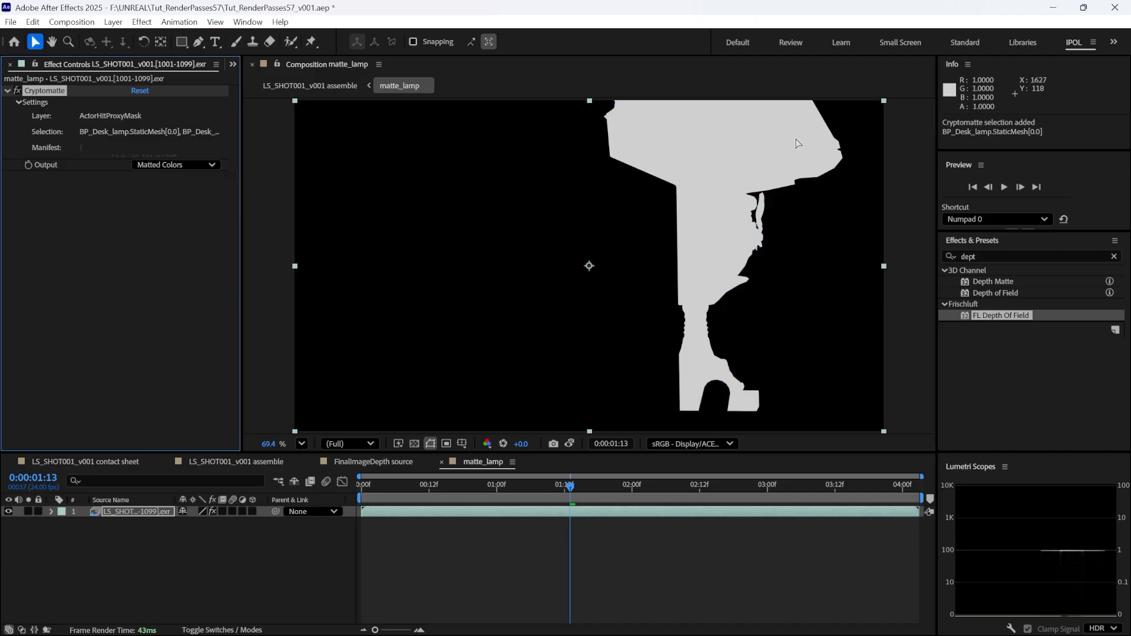
pyautogui.click(177, 164)
pyautogui.click(179, 211)
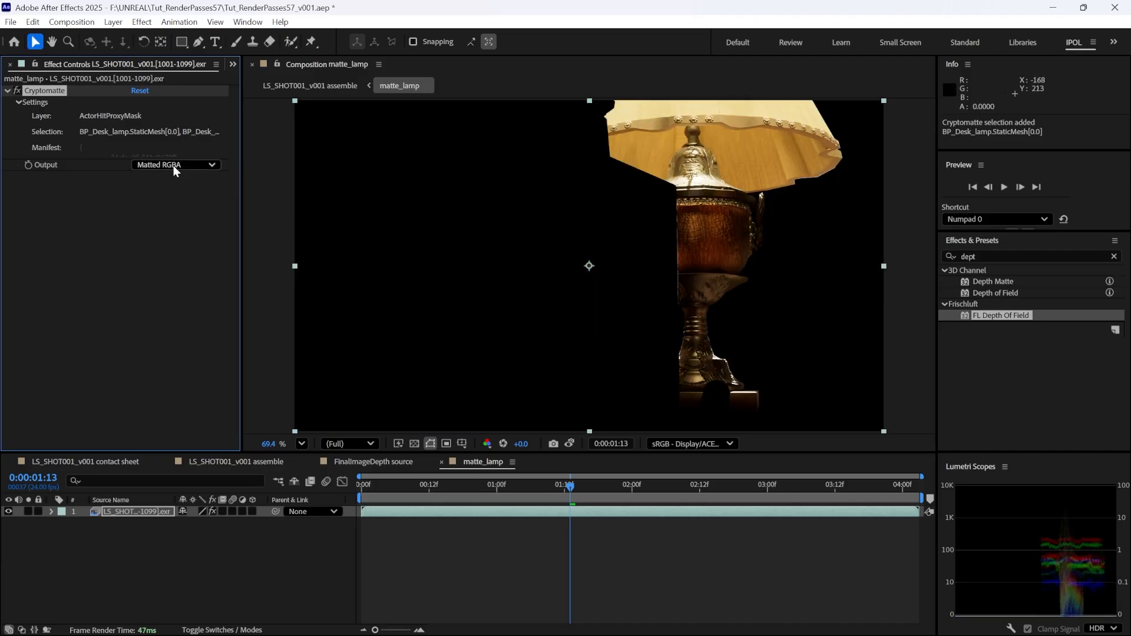
pyautogui.click(173, 165)
pyautogui.click(176, 226)
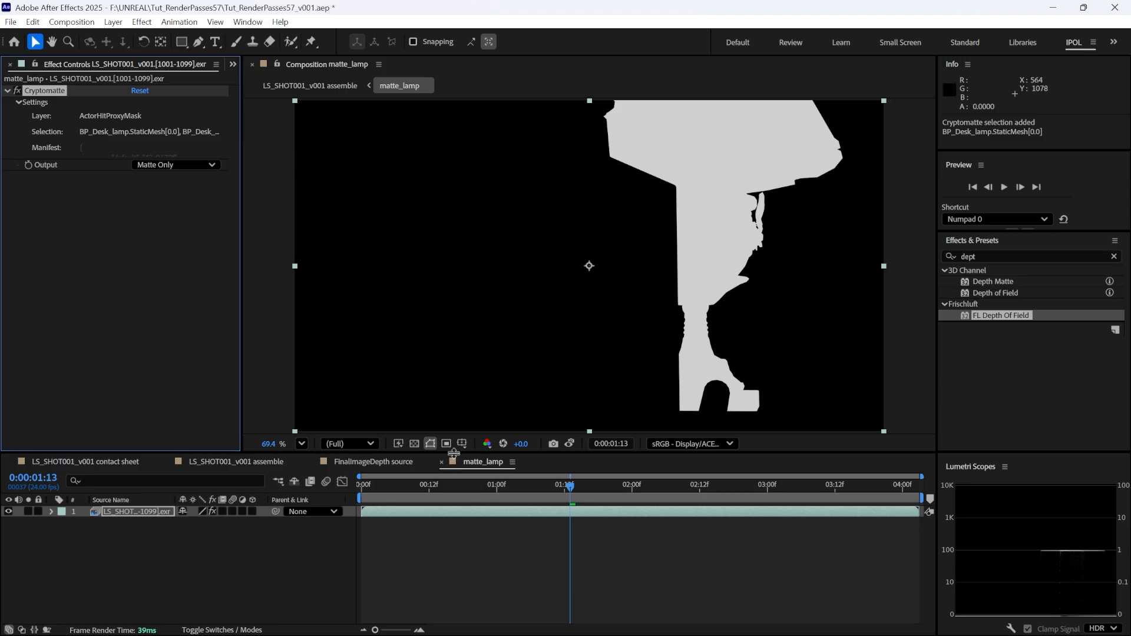
# Step: Check the Matted Colors output against the transparency grid, and return the Cryptomatte output to Matte Only
pyautogui.click(153, 165)
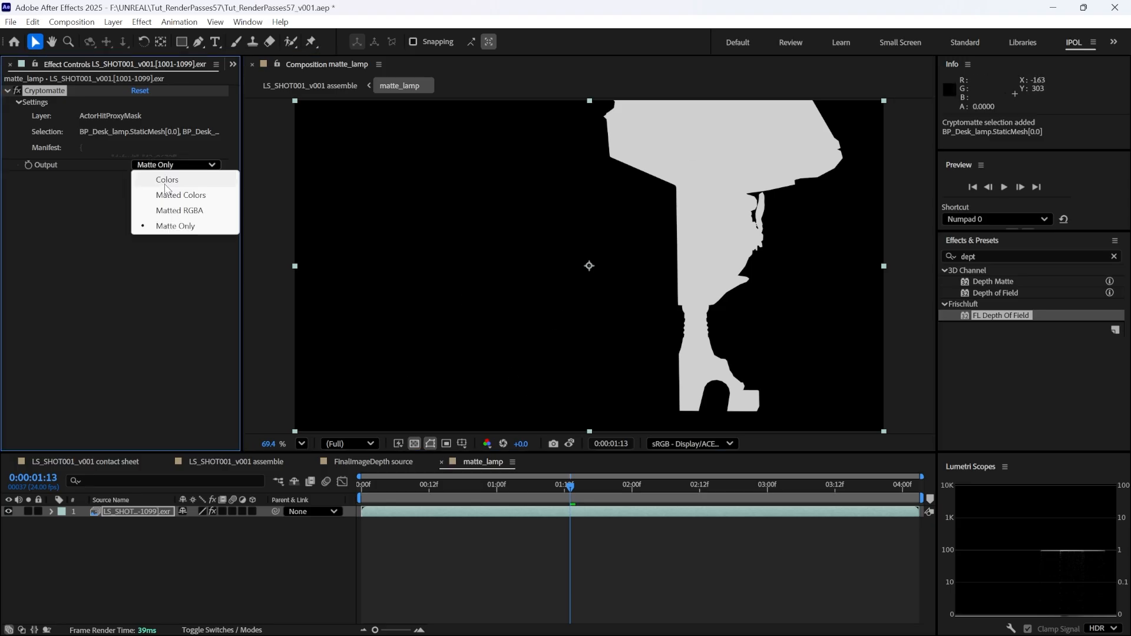
pyautogui.click(167, 195)
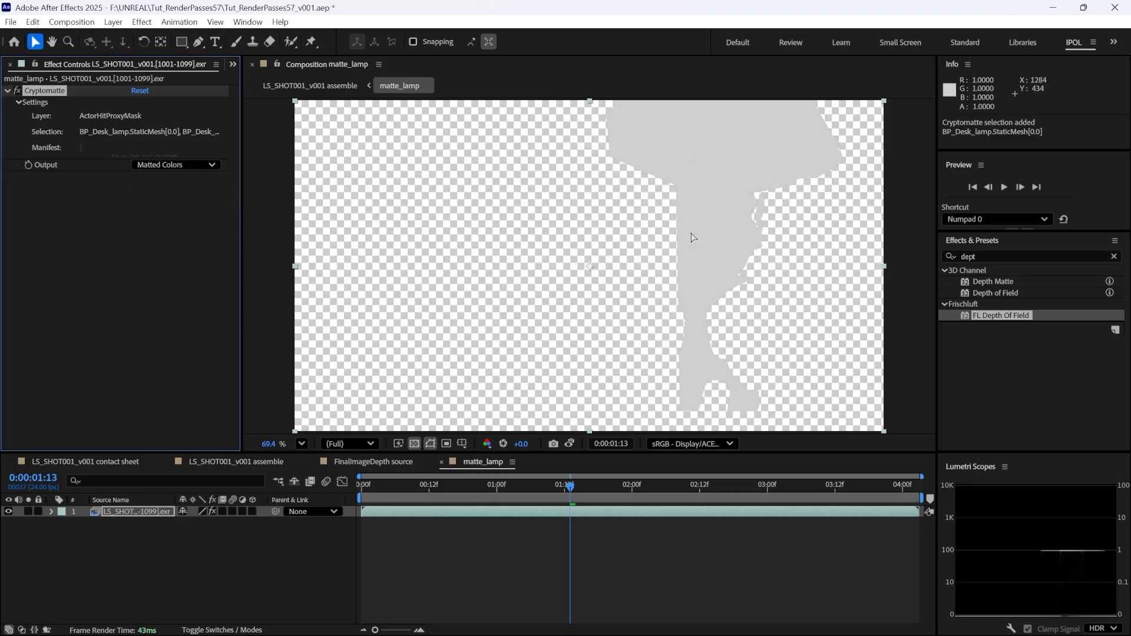
pyautogui.click(197, 167)
pyautogui.click(177, 224)
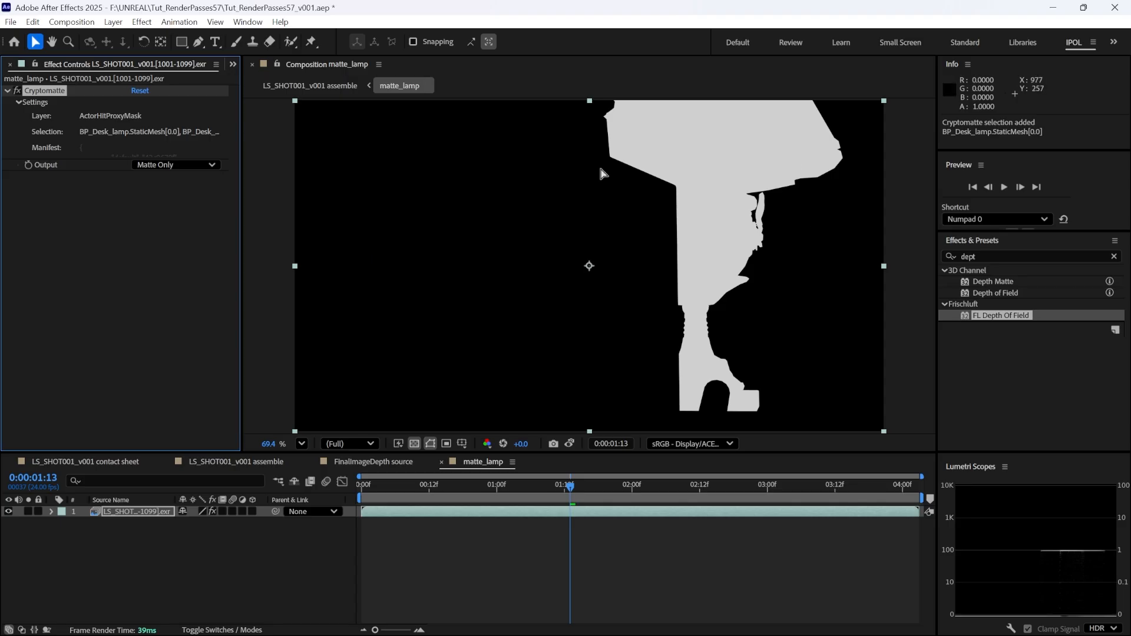
# Step: Return to the LS_SHOT001_v001 assemble composition and solo the RGBA layer together with matte_lamp
pyautogui.click(522, 550)
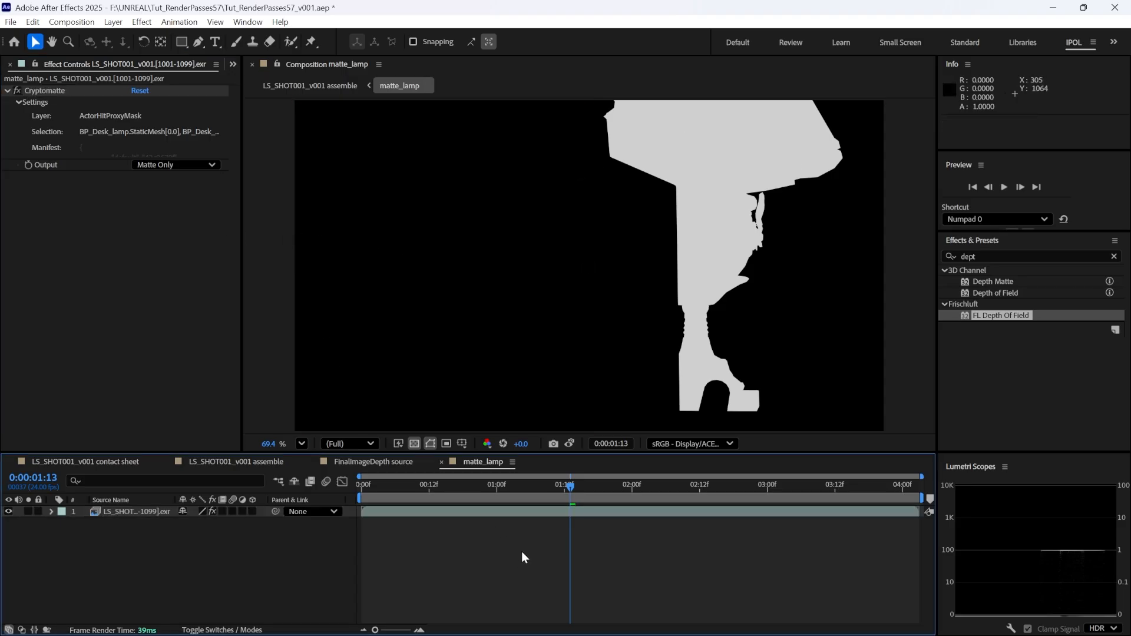
pyautogui.press('Tab')
pyautogui.click(201, 485)
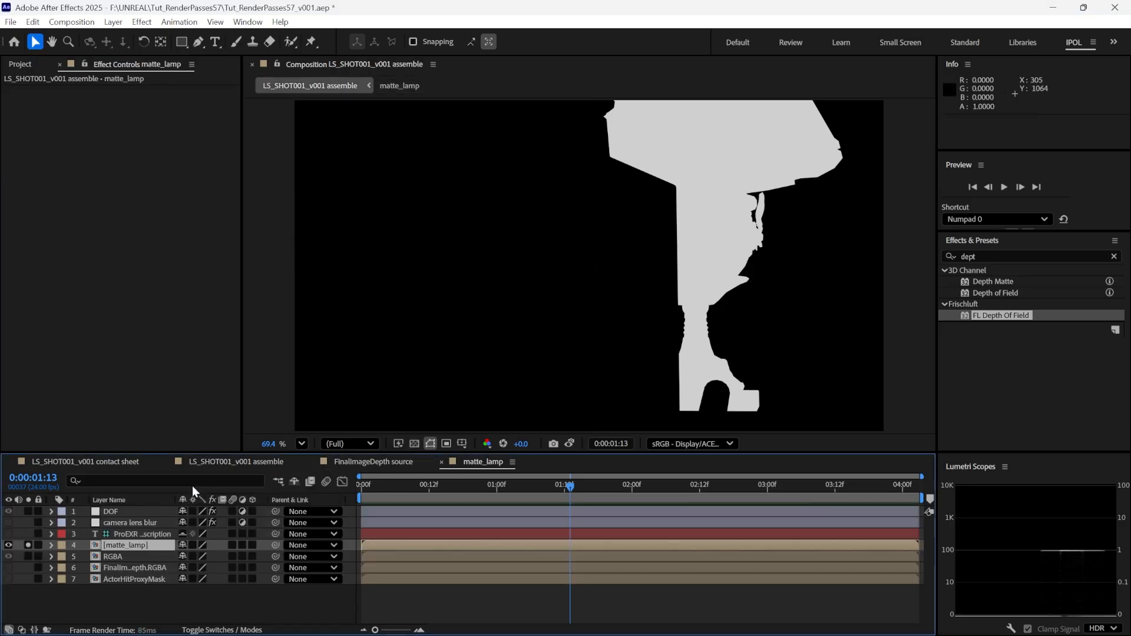
pyautogui.click(662, 605)
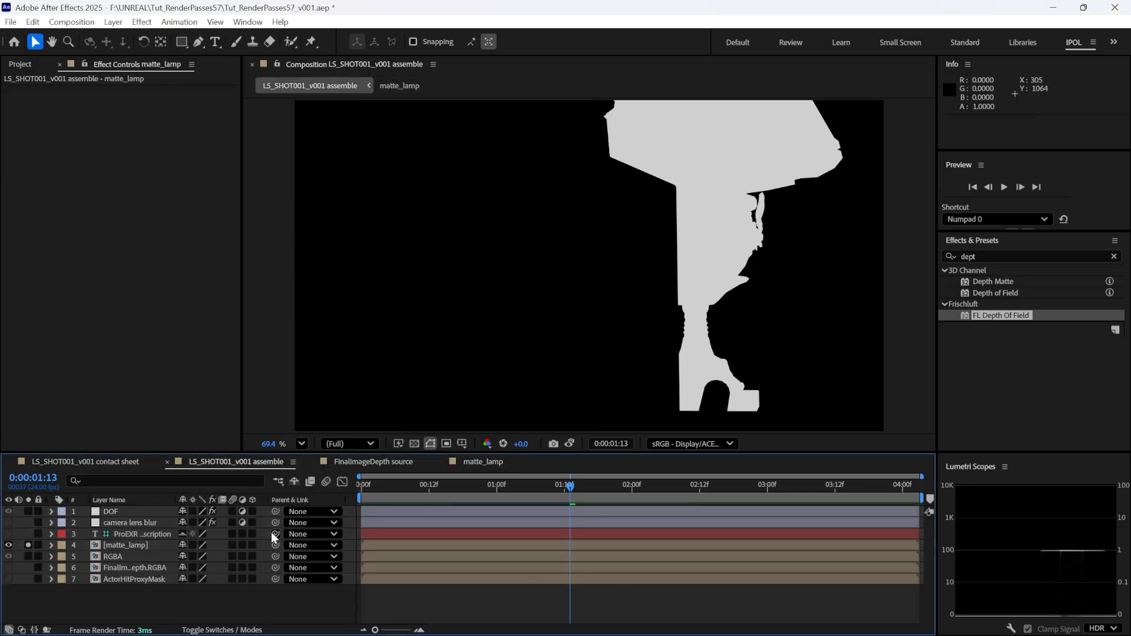
pyautogui.click(29, 546)
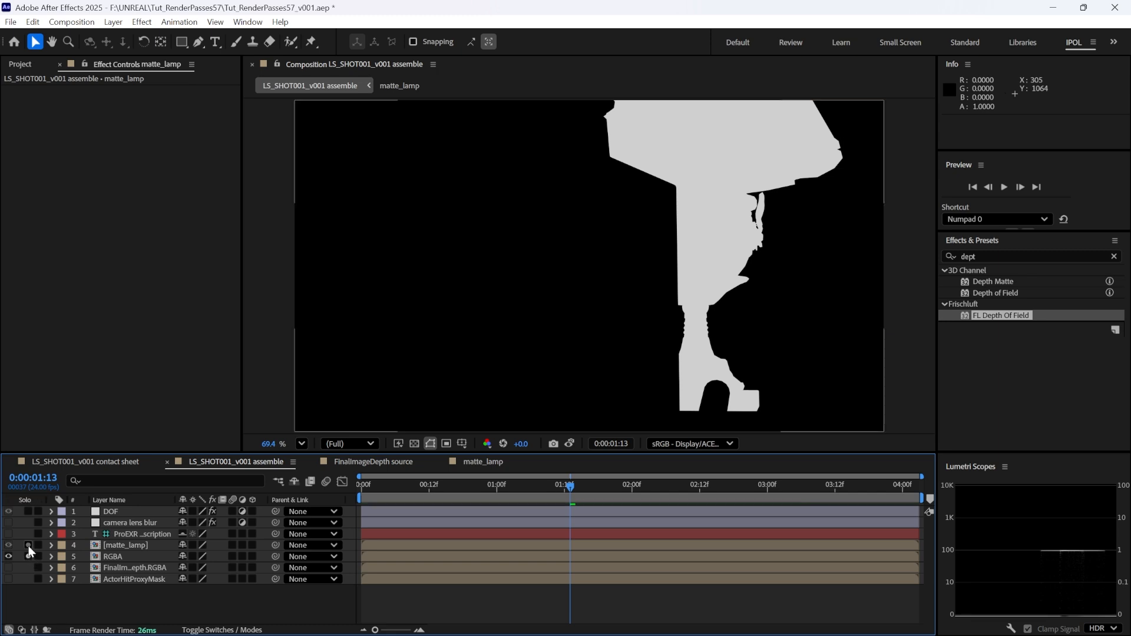
pyautogui.click(29, 546)
pyautogui.click(28, 545)
pyautogui.click(29, 545)
# Step: Create an adjustment layer directly above the RGBA layer and rename it cc_lamp
pyautogui.click(121, 558)
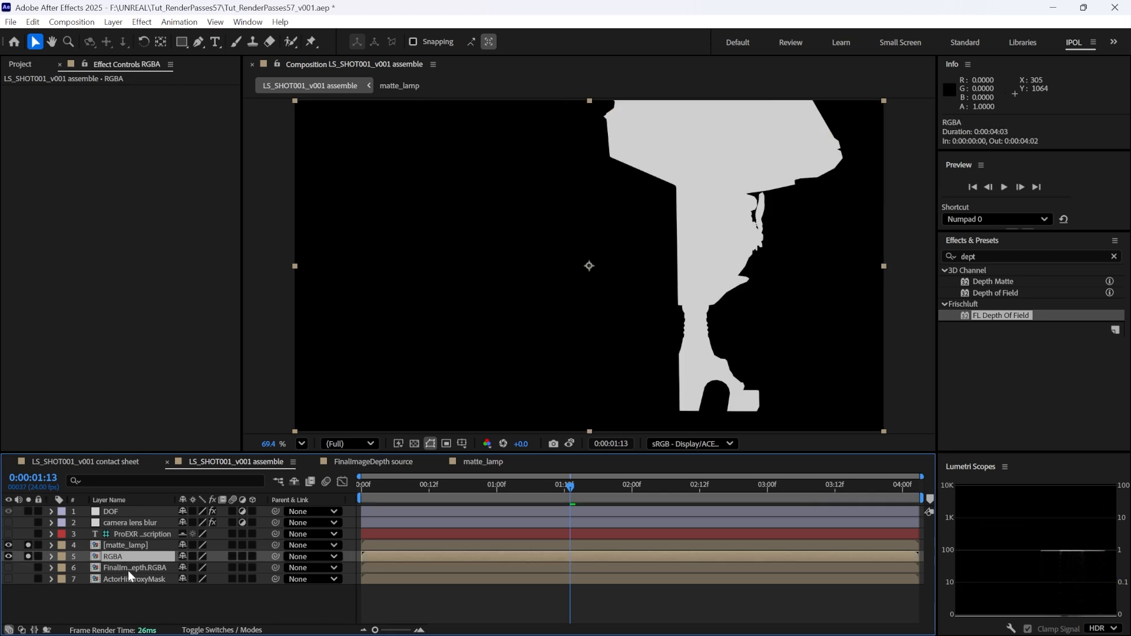
pyautogui.rightClick(163, 606)
pyautogui.moveTo(220, 441)
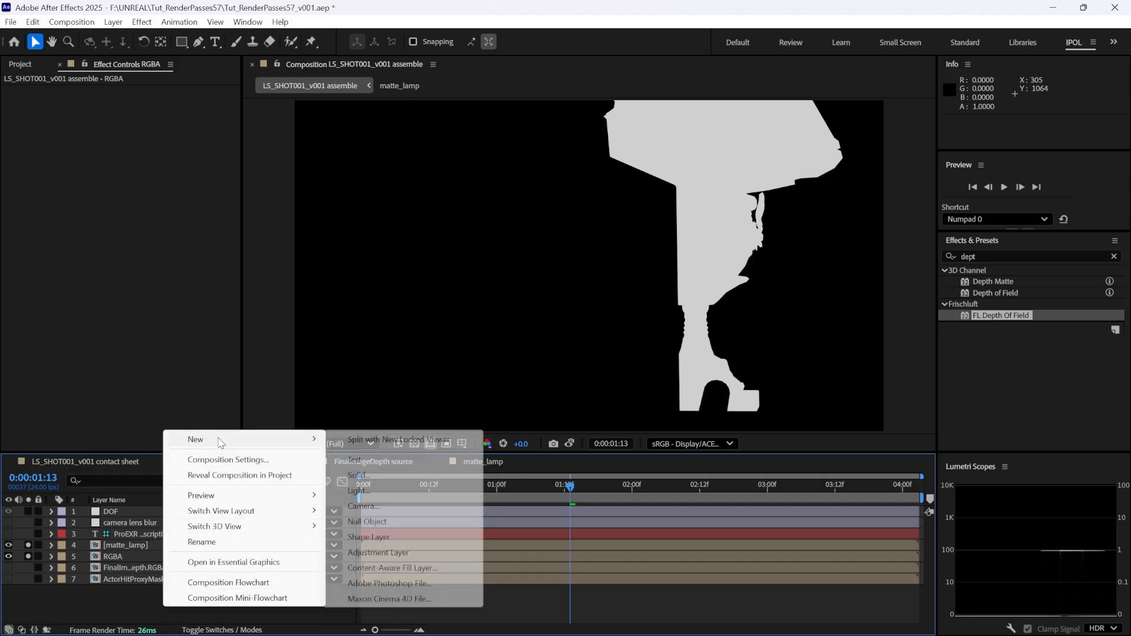
pyautogui.click(405, 552)
pyautogui.moveTo(119, 509); pyautogui.dragTo(139, 563)
pyautogui.press('Return')
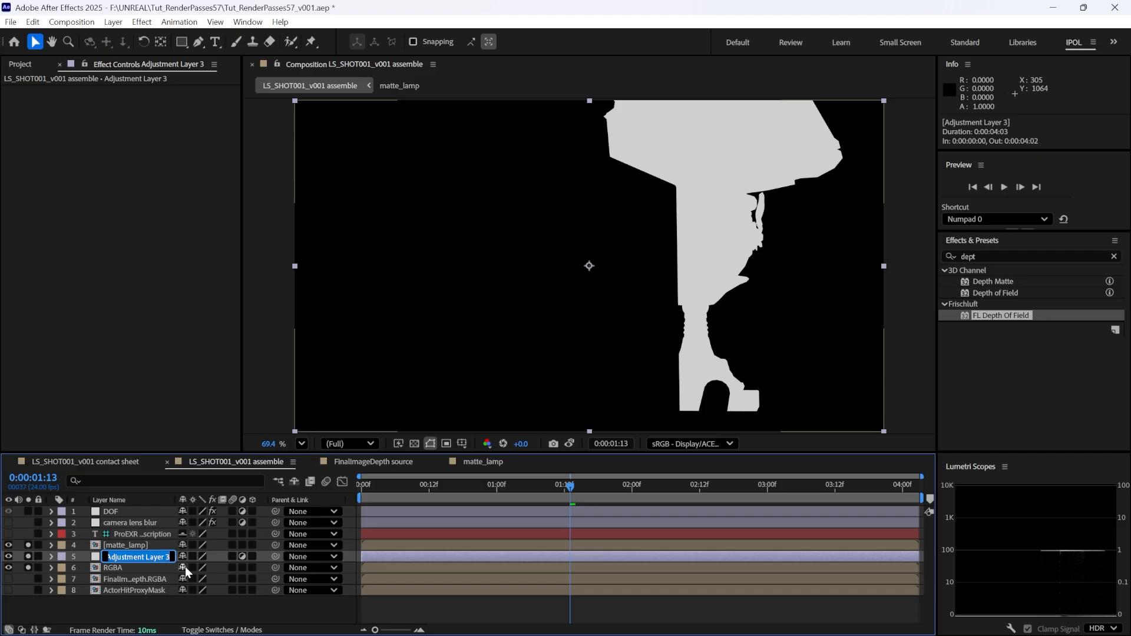
pyautogui.write('cc_lamp')
pyautogui.press('Return')
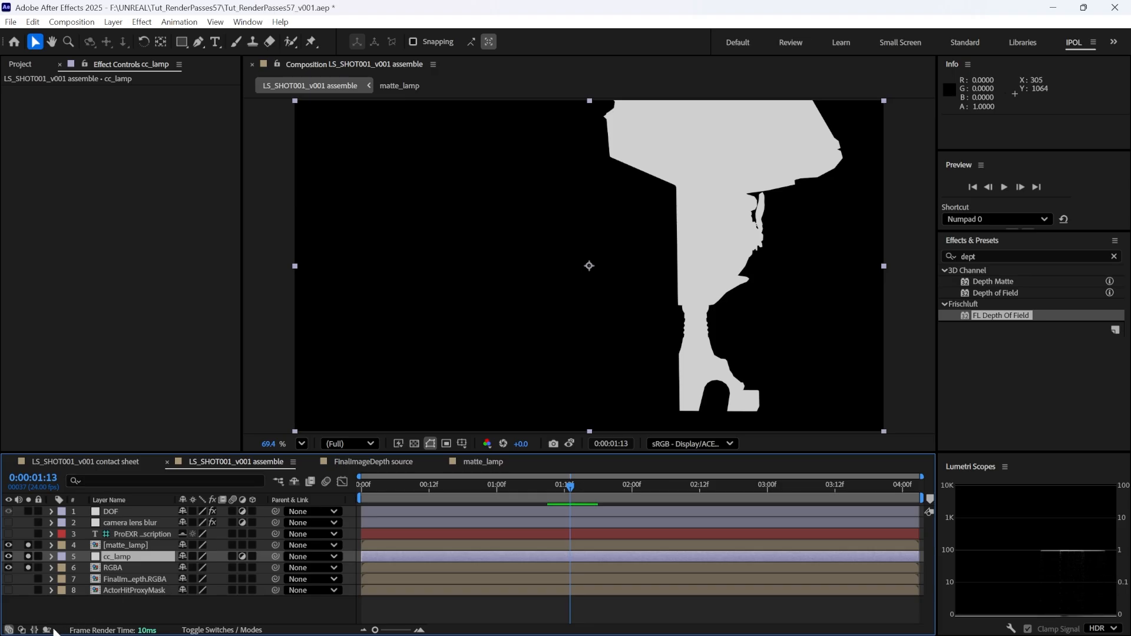
# Step: Assign matte_lamp as the track matte of cc_lamp and switch it to a luma matte
pyautogui.click(22, 630)
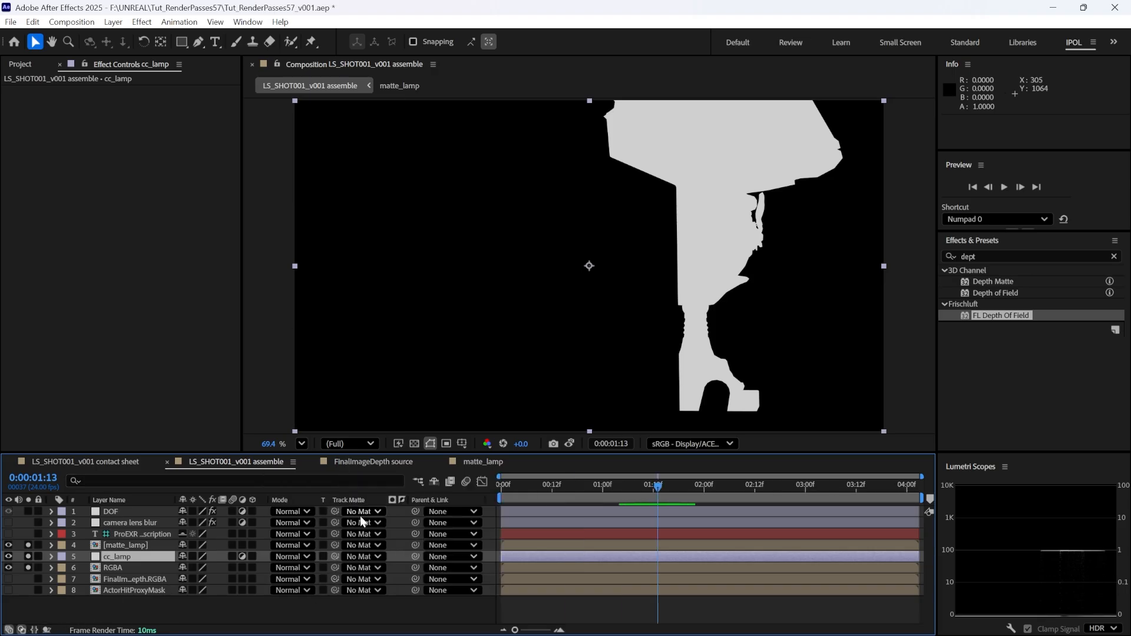
pyautogui.moveTo(334, 557); pyautogui.dragTo(135, 547)
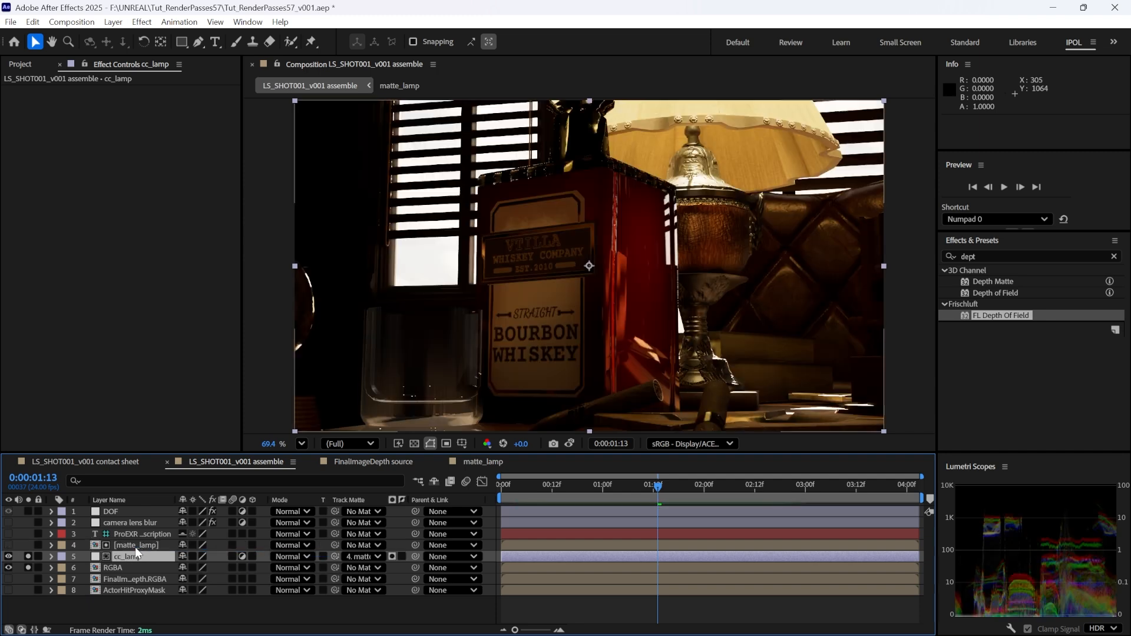
pyautogui.click(392, 556)
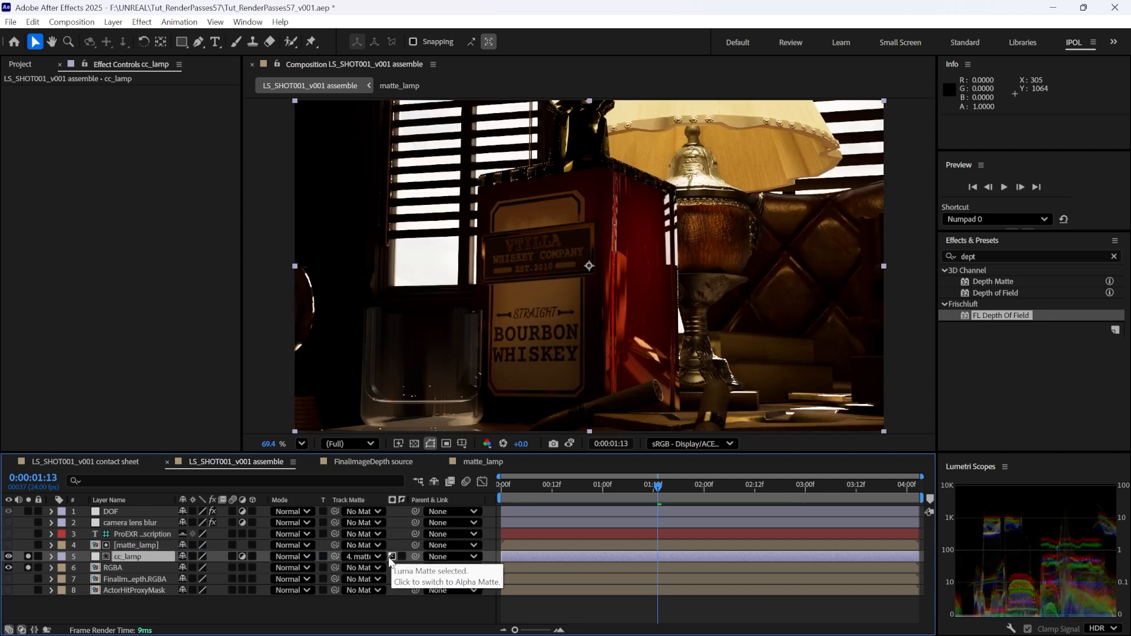
# Step: Apply Hue/Saturation to cc_lamp and set its Master Hue to +63°
pyautogui.click(970, 257)
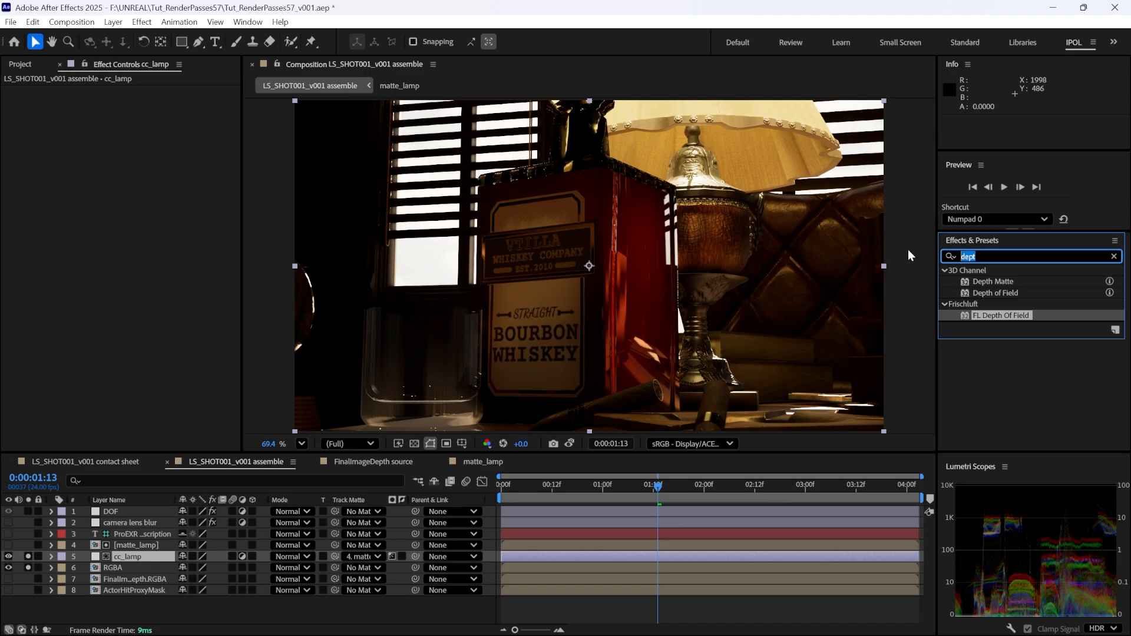
pyautogui.write('hue')
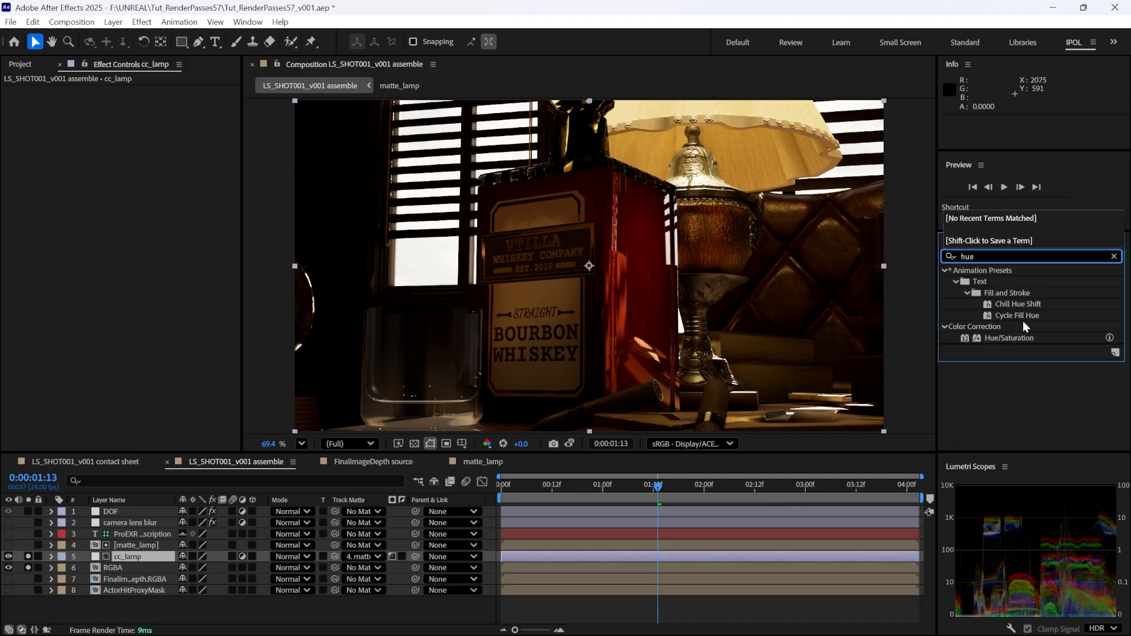
pyautogui.click(1023, 337)
pyautogui.moveTo(1023, 337); pyautogui.dragTo(126, 557)
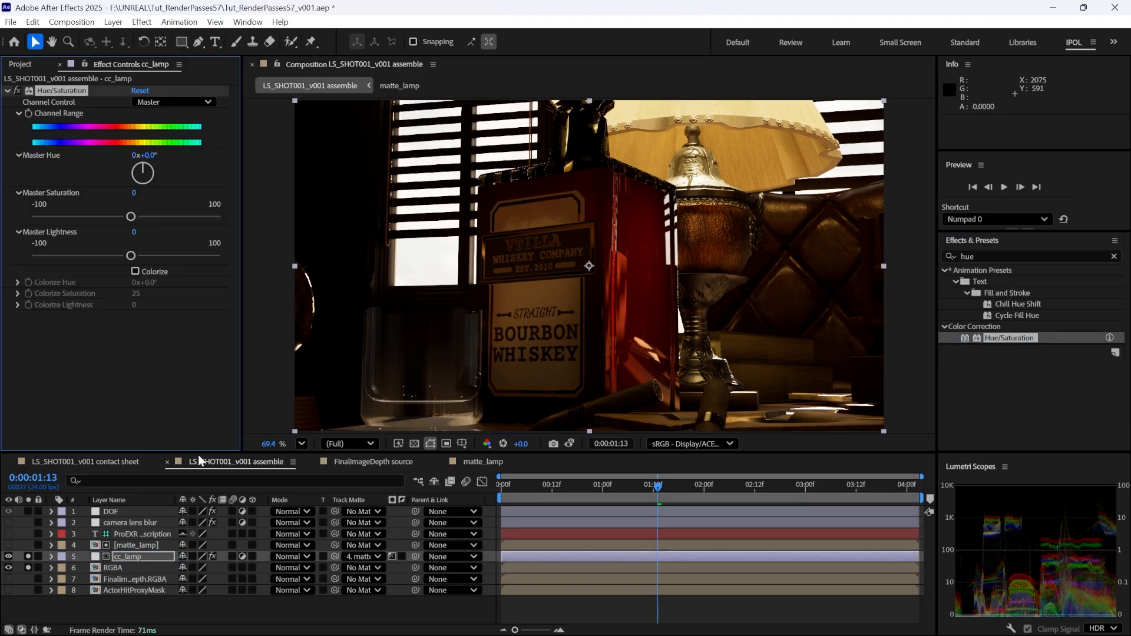
pyautogui.moveTo(150, 155); pyautogui.dragTo(194, 154)
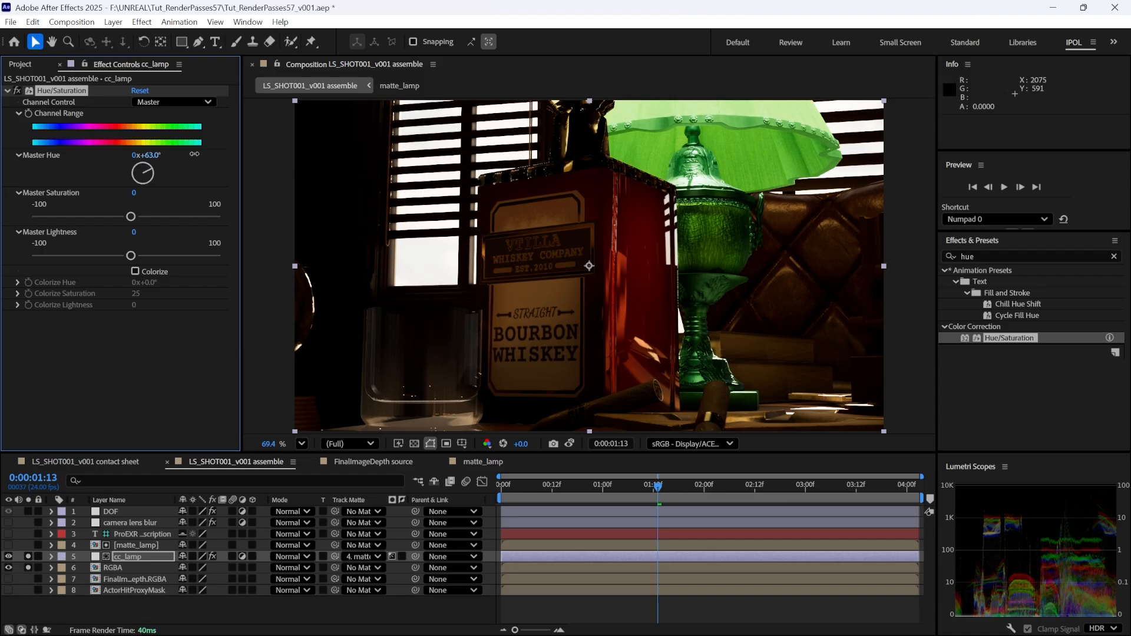
# Step: Compare cc_lamp's inverted matte and alpha matte modes, and return it to the non-inverted luma matte
pyautogui.click(402, 557)
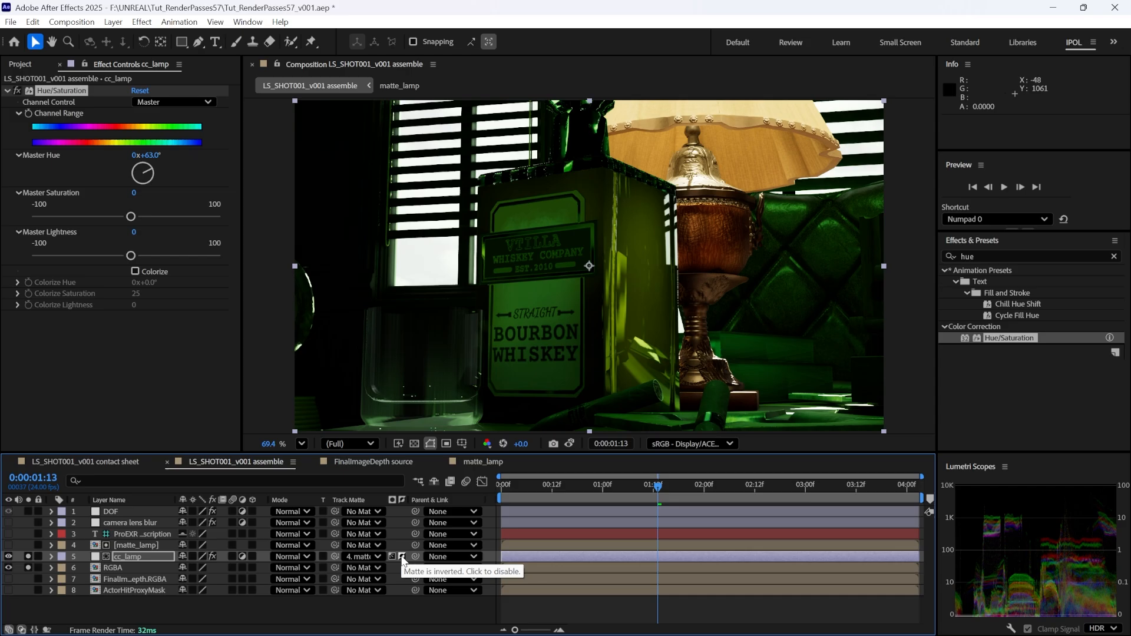
pyautogui.click(403, 557)
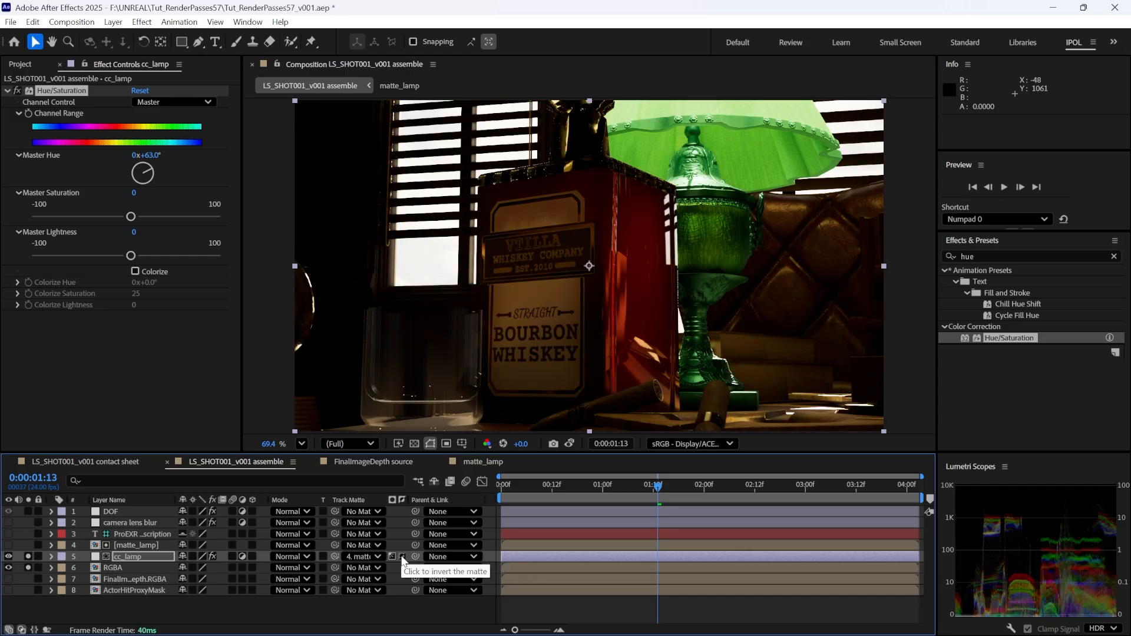
pyautogui.click(393, 558)
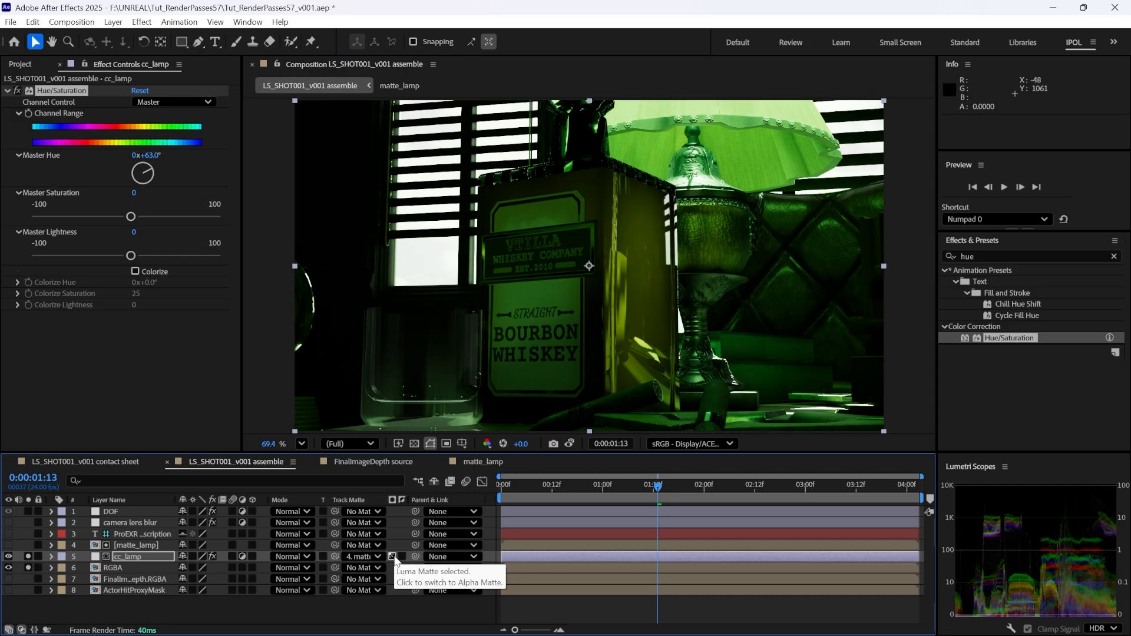
pyautogui.click(393, 557)
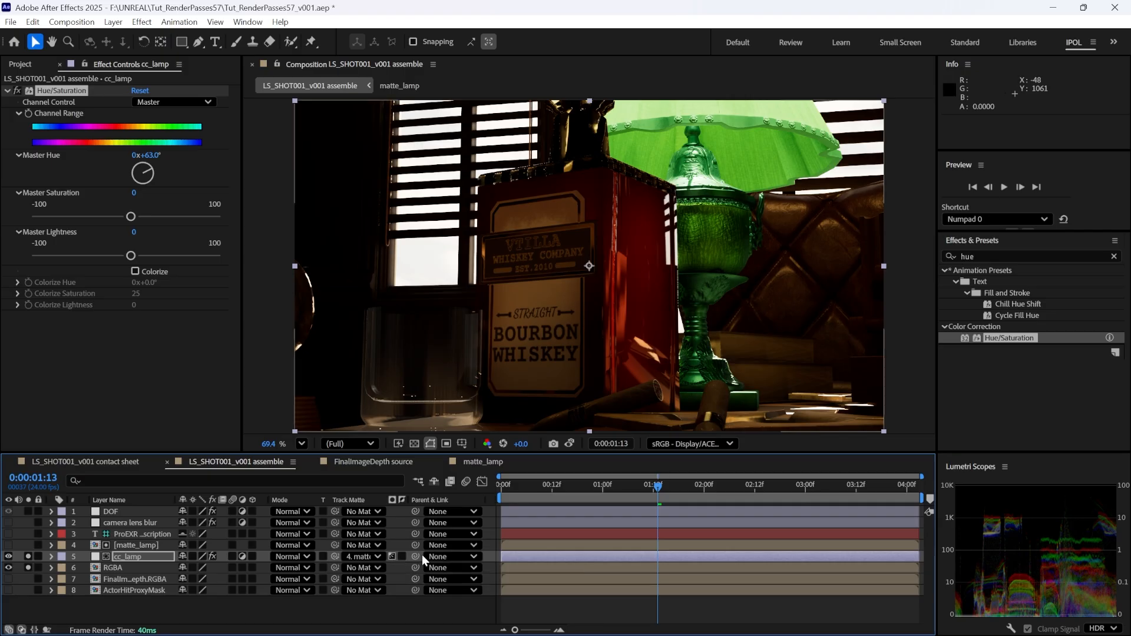
# Step: Scrub the shot back to 0:00:00:09 to check how the lamp recolouring follows the lamp
pyautogui.click(159, 563)
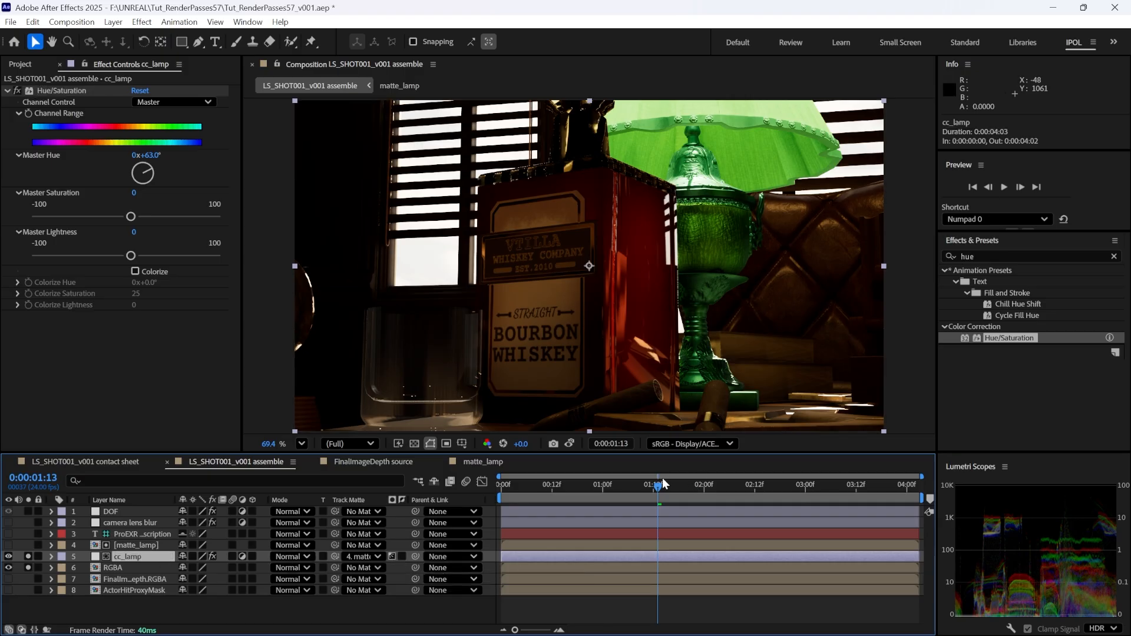
pyautogui.click(692, 487)
pyautogui.moveTo(699, 487); pyautogui.dragTo(537, 490)
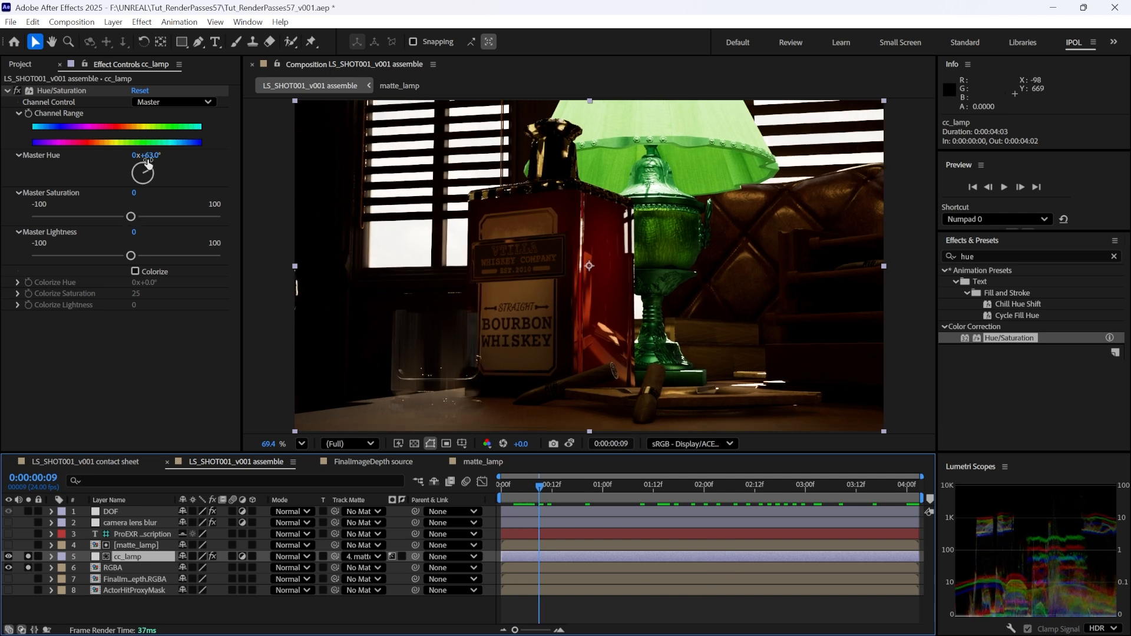
# Step: Set the Master Hue of cc_lamp's Hue/Saturation effect to -12° and compare the lamp with and without the effect
pyautogui.moveTo(148, 158); pyautogui.dragTo(105, 160)
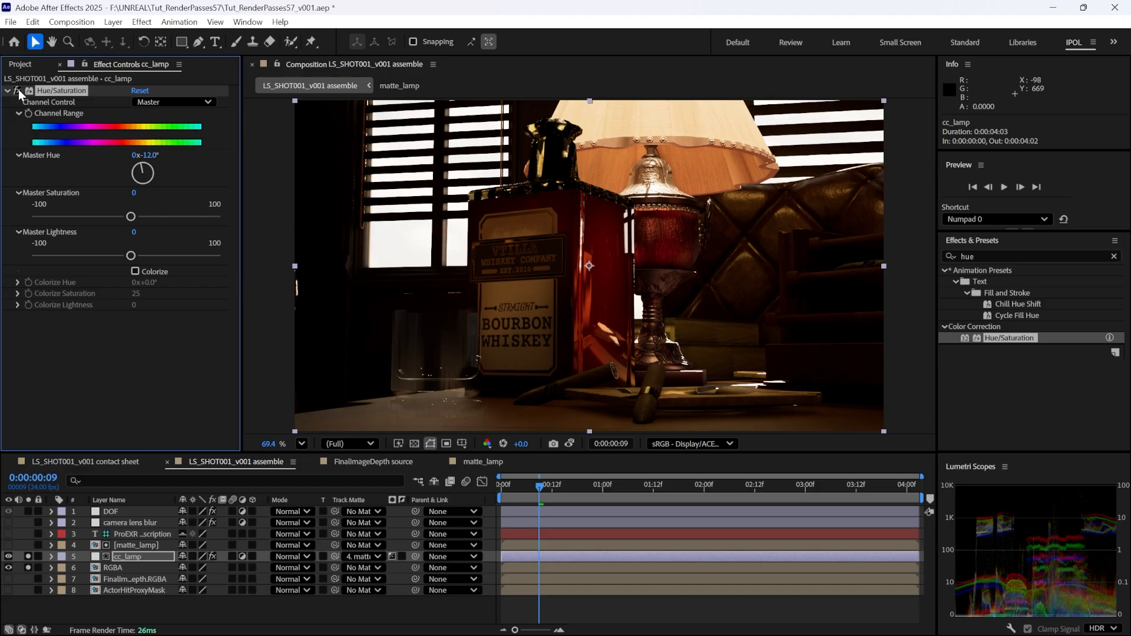
pyautogui.click(17, 90)
pyautogui.click(18, 90)
pyautogui.click(17, 90)
pyautogui.click(18, 90)
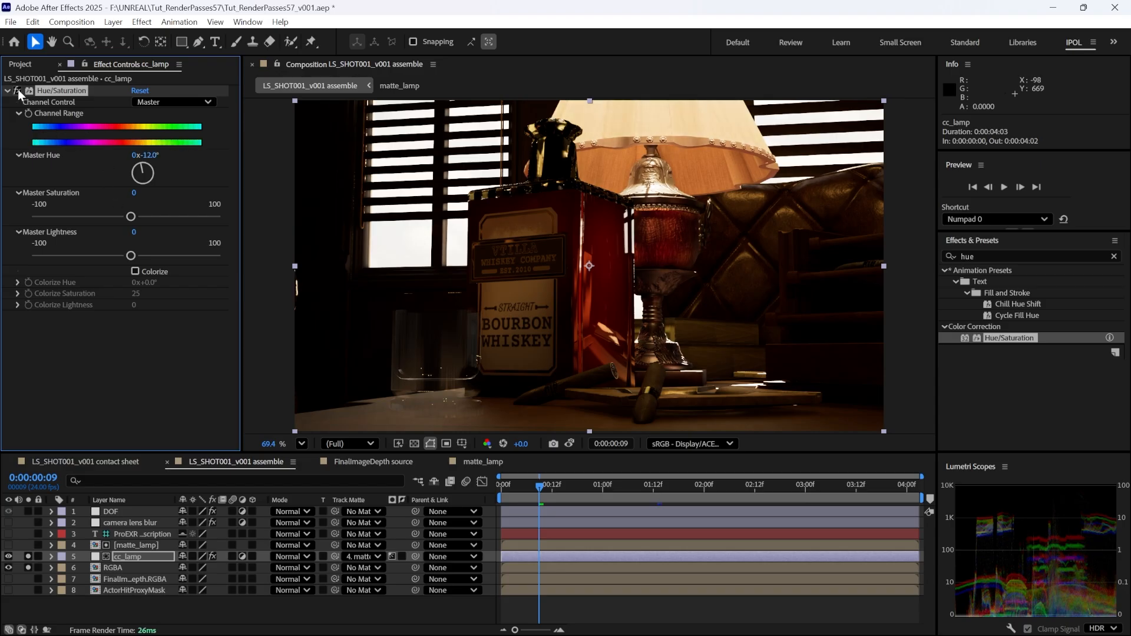
# Step: Check the corrected lamp on other frames of the shot, stopping at 0:00:01:08
pyautogui.click(729, 608)
pyautogui.click(620, 487)
pyautogui.moveTo(628, 487)
pyautogui.mouseDown()
pyautogui.moveTo(923, 488)
pyautogui.moveTo(637, 488)
pyautogui.mouseUp()
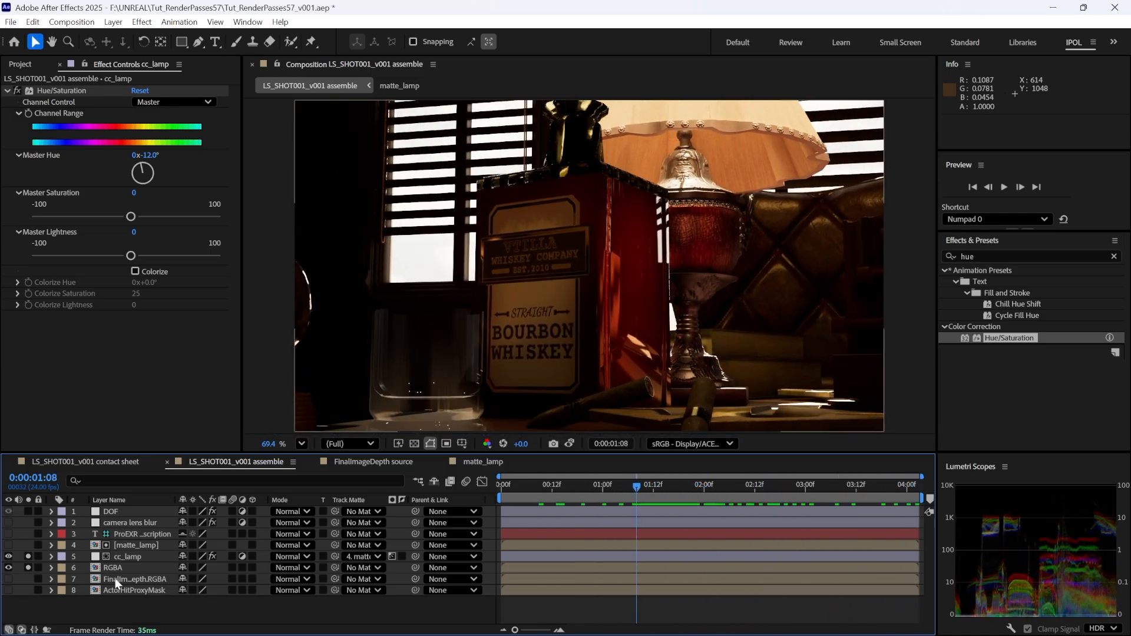
# Step: Unsolo all layers to bring back the DOF layer, then review the composite and return to 0:00:00:00
pyautogui.click(29, 512)
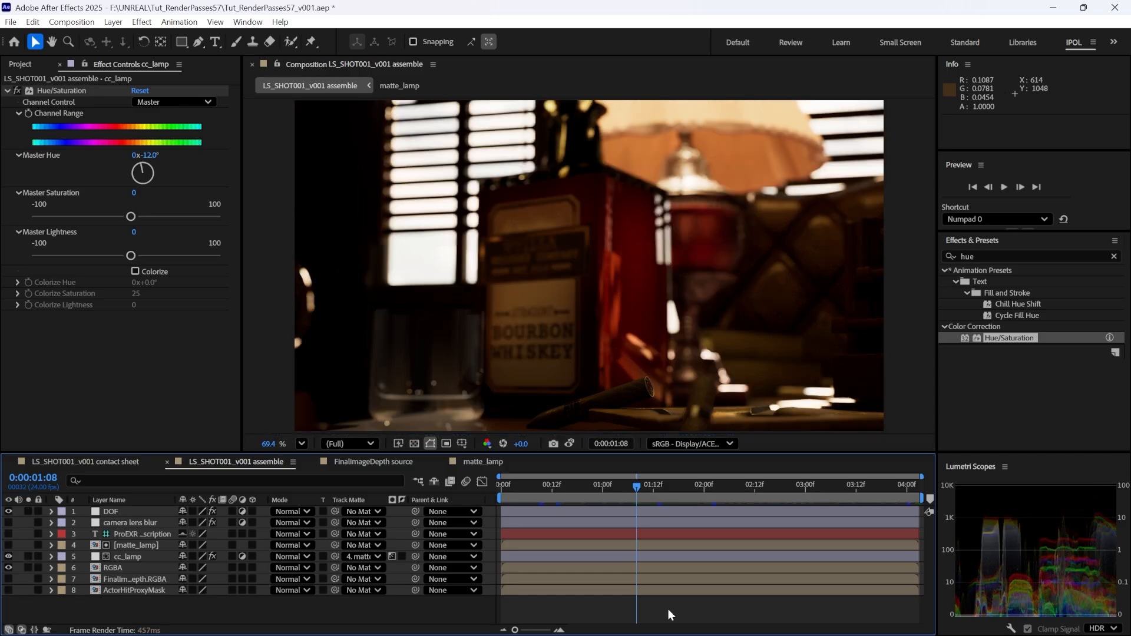
pyautogui.moveTo(696, 490); pyautogui.dragTo(894, 496)
pyautogui.click(498, 484)
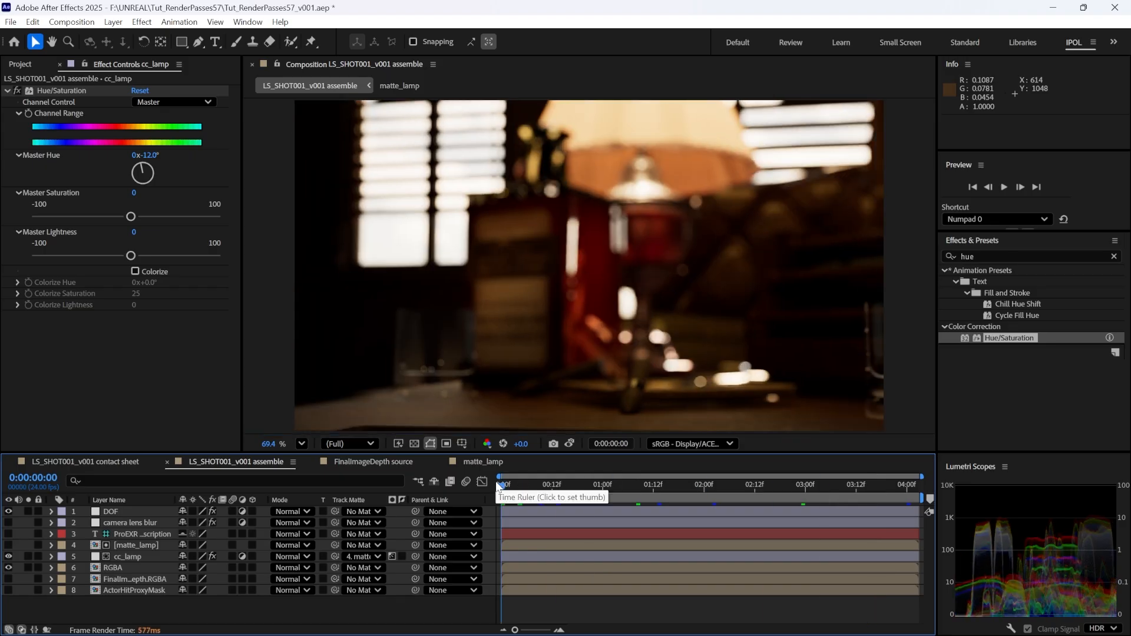
# Step: Save the project and play back the assembled shot
pyautogui.click(10, 22)
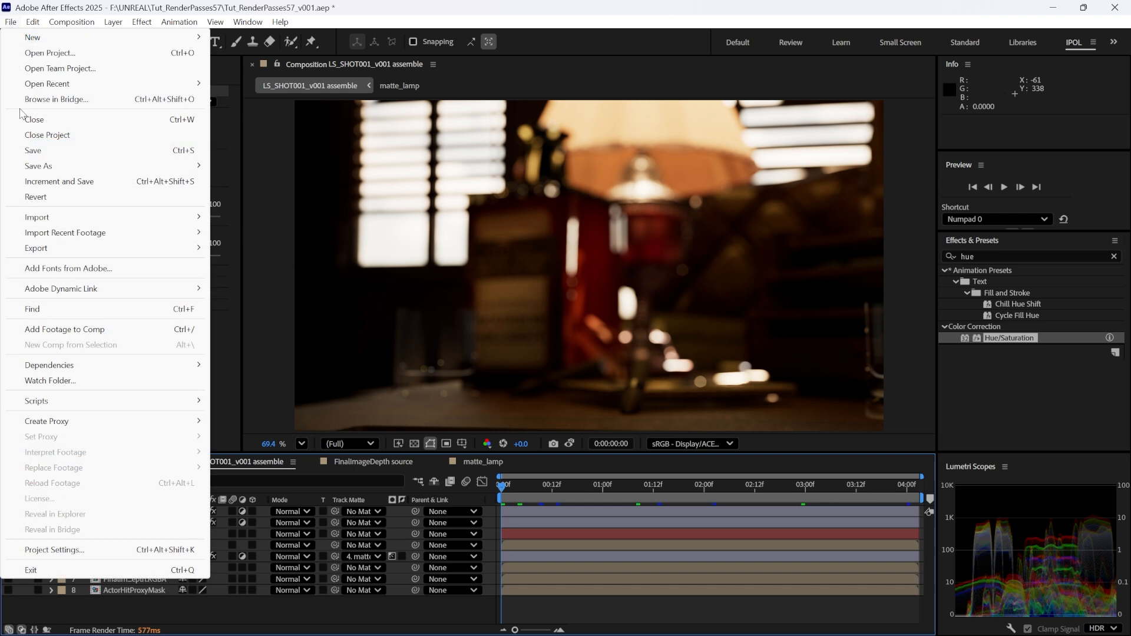
pyautogui.click(30, 152)
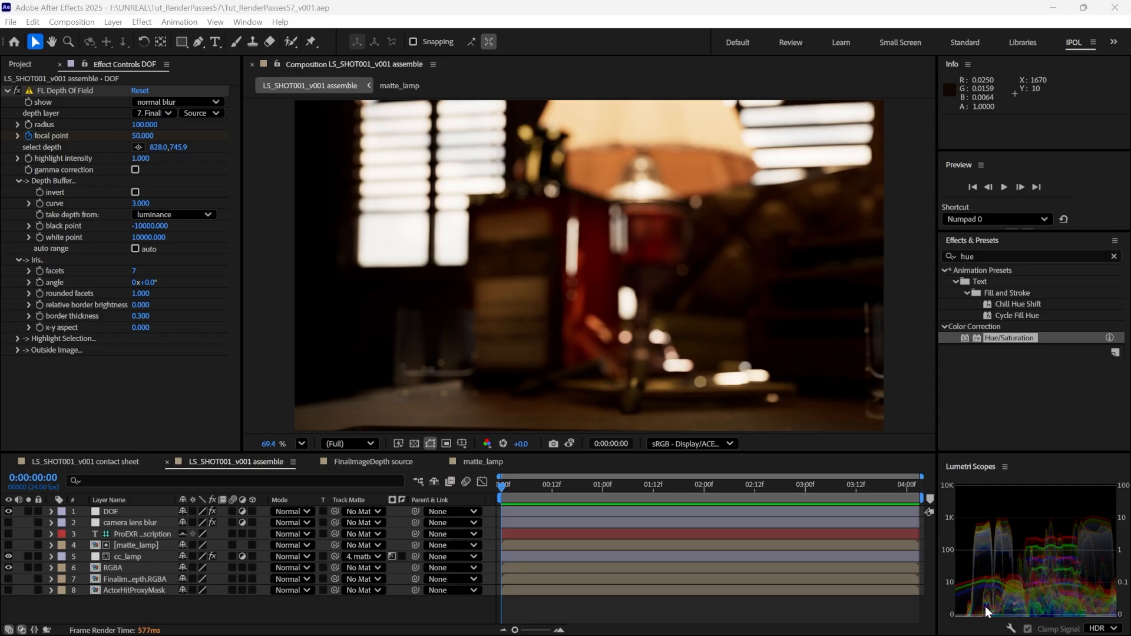
pyautogui.click(849, 611)
pyautogui.press('space')
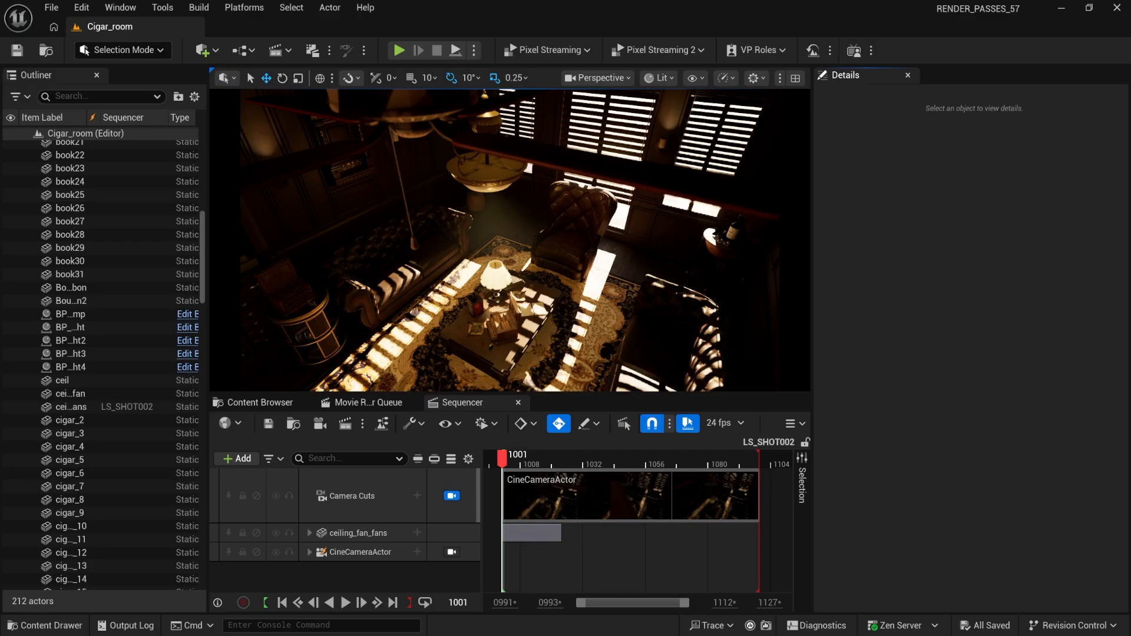
# Step: Switch to Unreal Editor, play back LS_SHOT002, and inspect the viewport's Motion Blur post-processing option
pyautogui.click(346, 602)
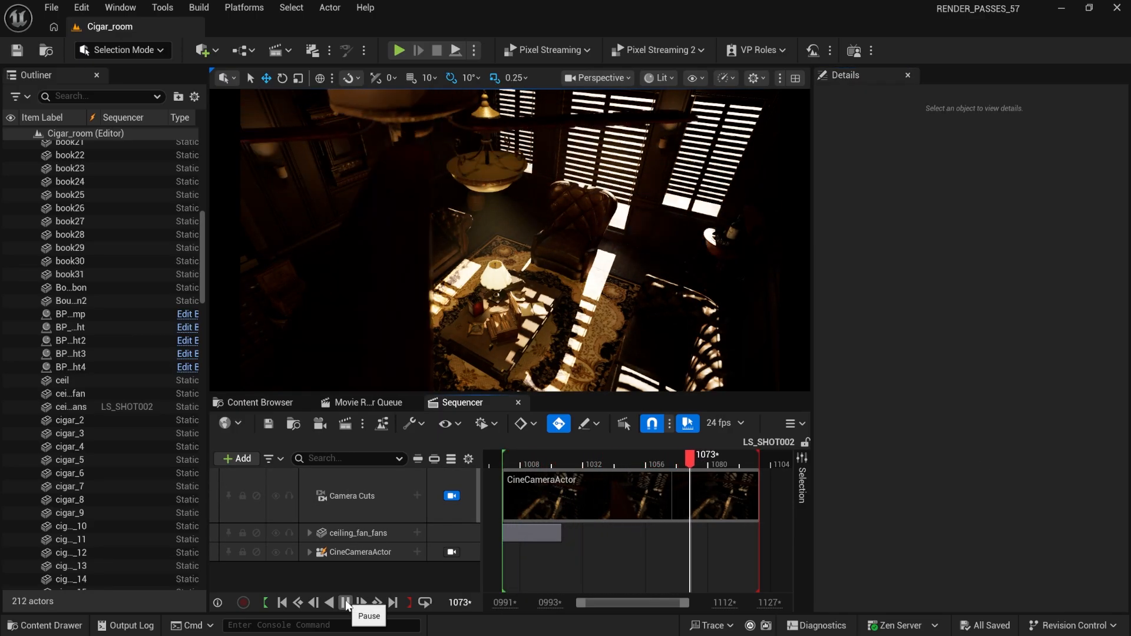
pyautogui.click(346, 602)
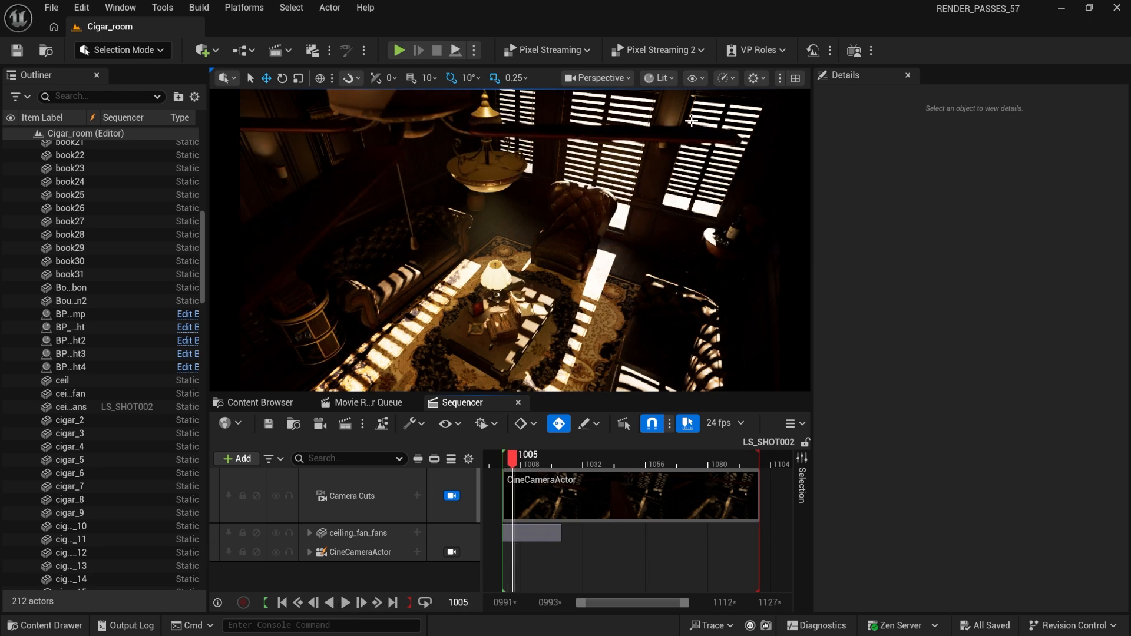
pyautogui.click(699, 84)
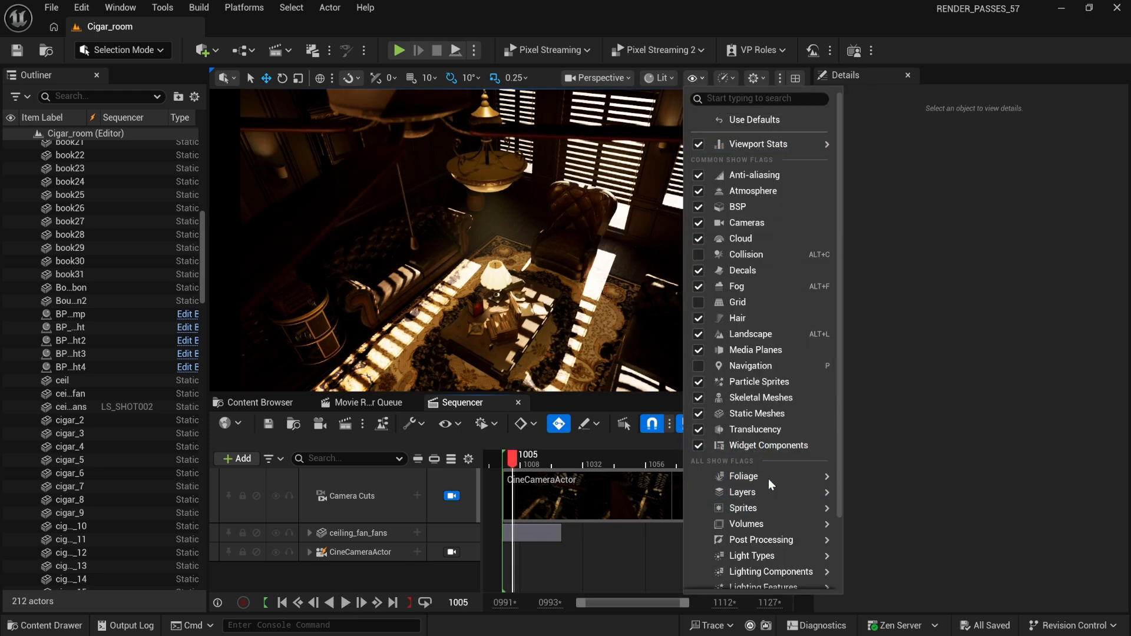
pyautogui.moveTo(773, 538)
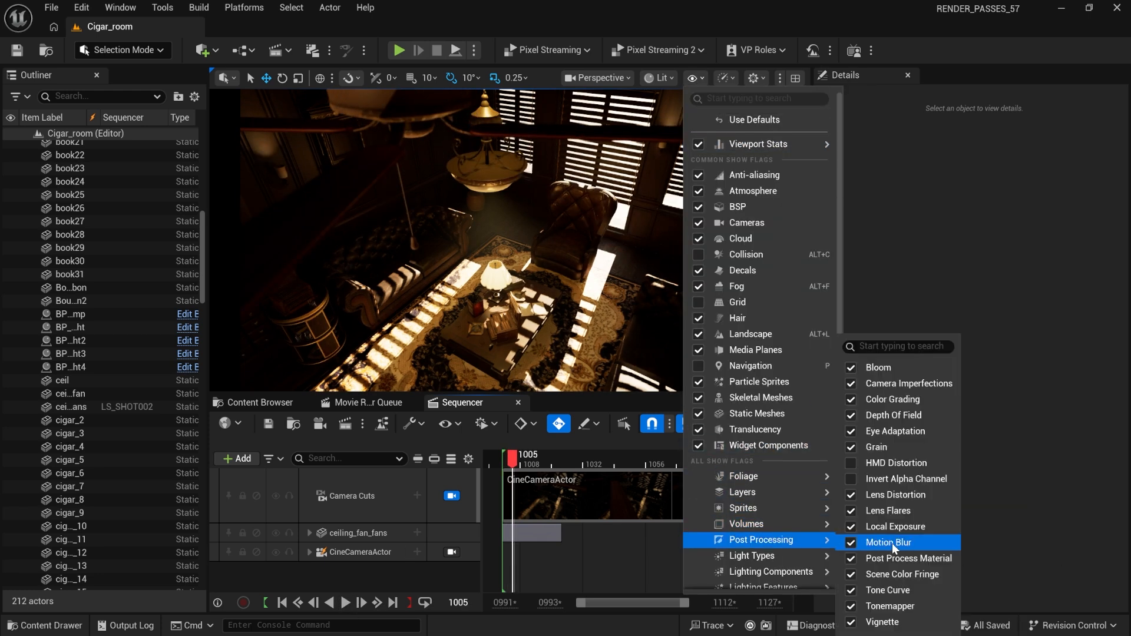
pyautogui.click(346, 602)
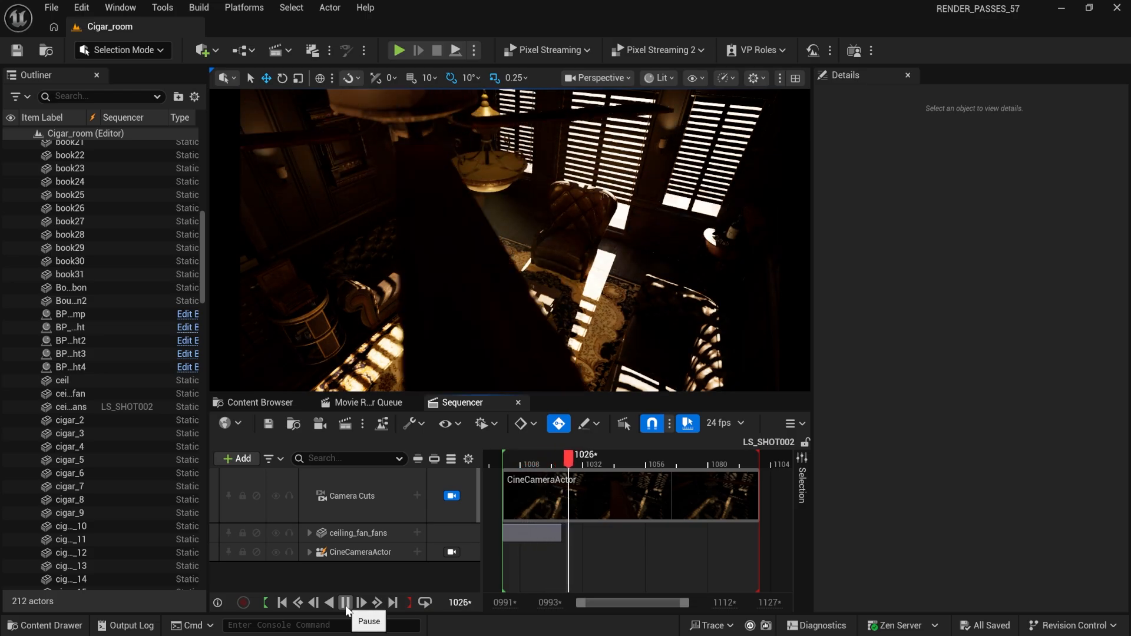
pyautogui.click(346, 602)
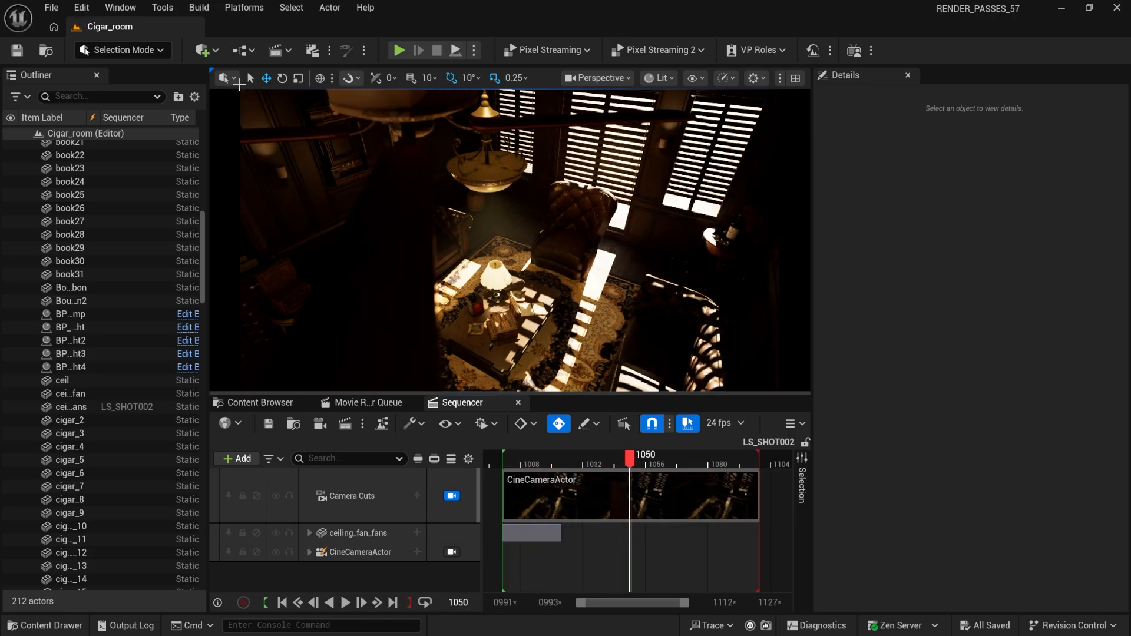
# Step: Find the default Motion Blur rendering option in Project Settings, switch it on and back off, and close the settings
pyautogui.click(82, 7)
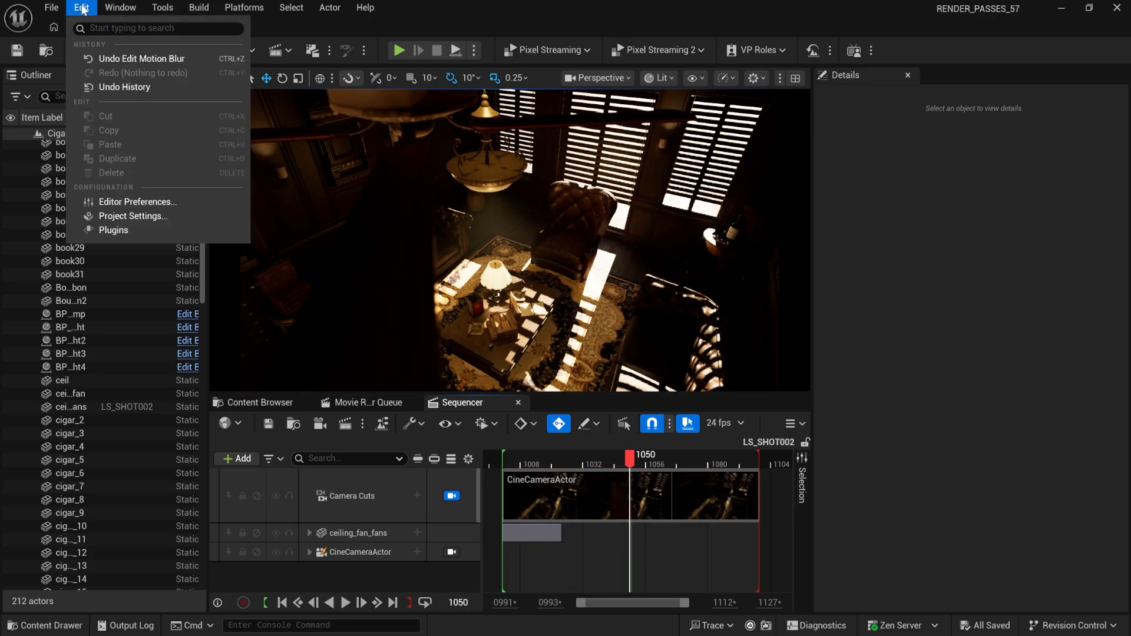
pyautogui.click(127, 214)
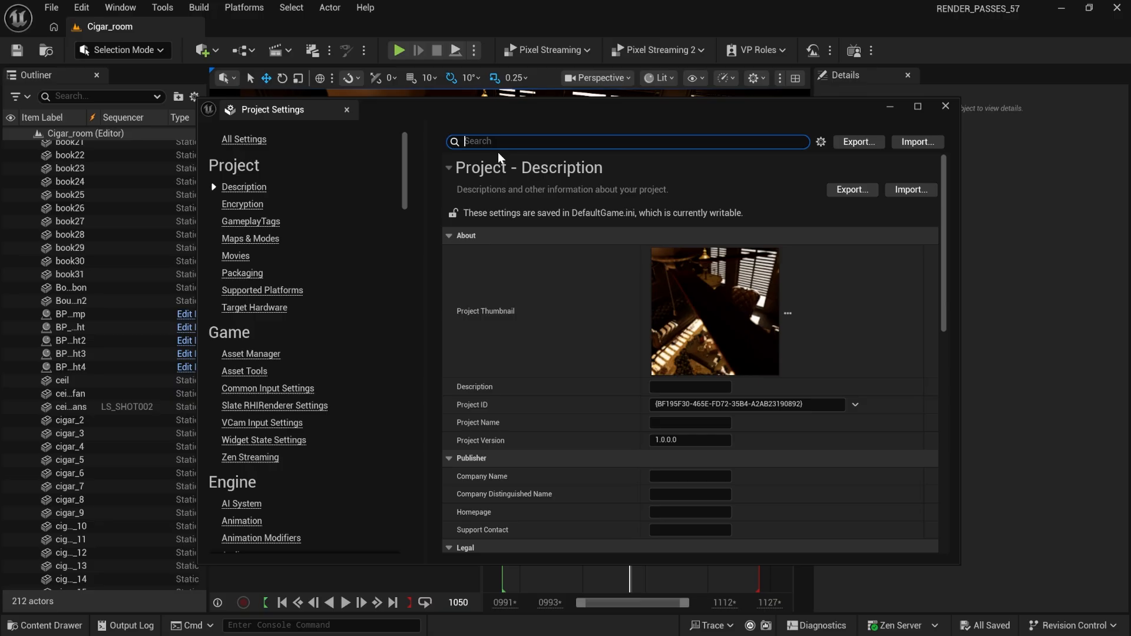
pyautogui.write('motion')
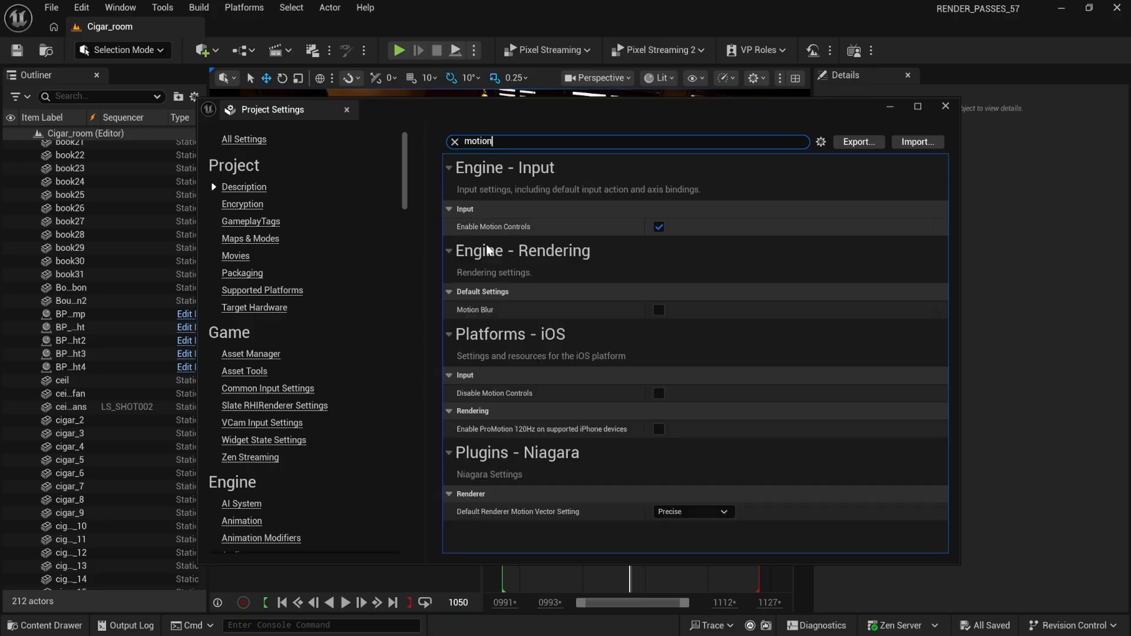
pyautogui.write(' b')
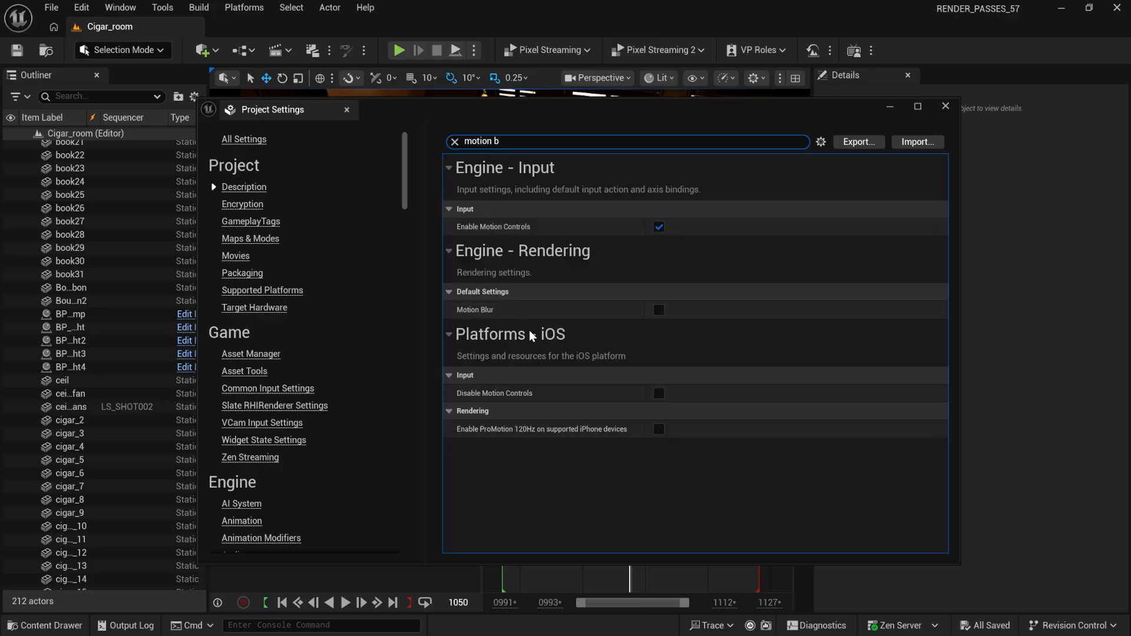
pyautogui.click(658, 310)
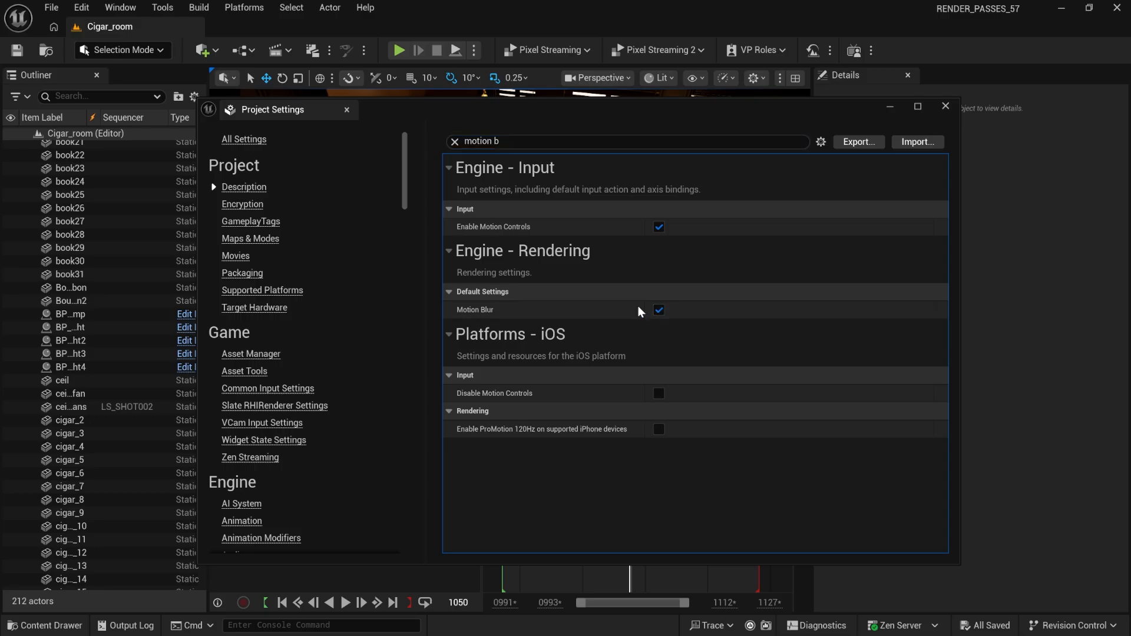
pyautogui.click(658, 310)
pyautogui.click(946, 107)
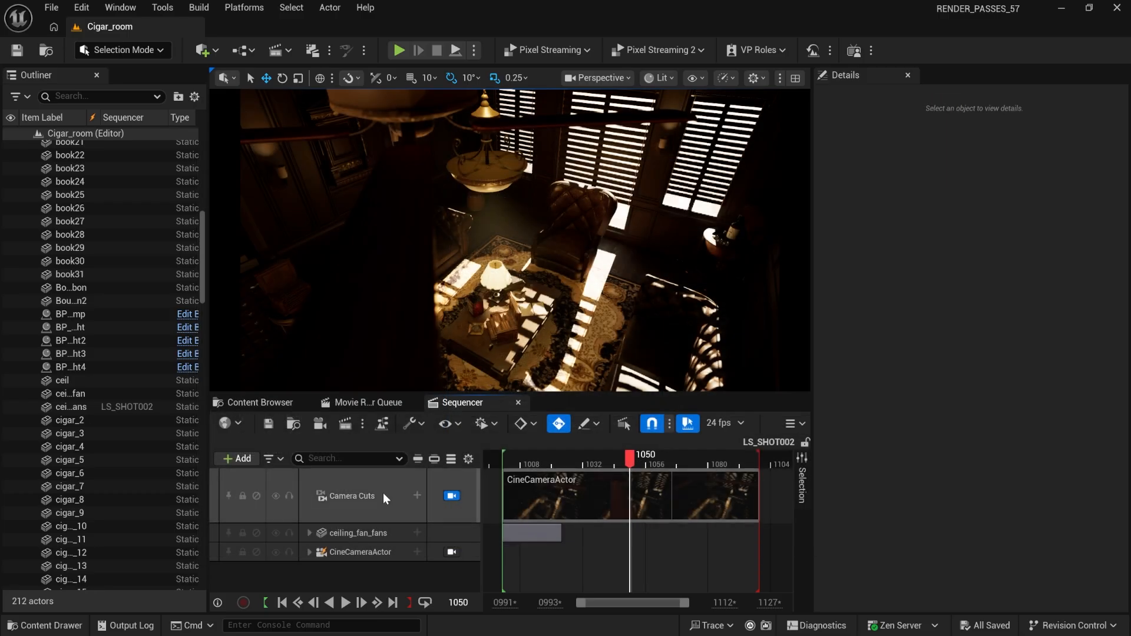
# Step: Play back LS_SHOT002 to check the ceiling fan's motion blur, then scrub to frame 1043
pyautogui.click(346, 602)
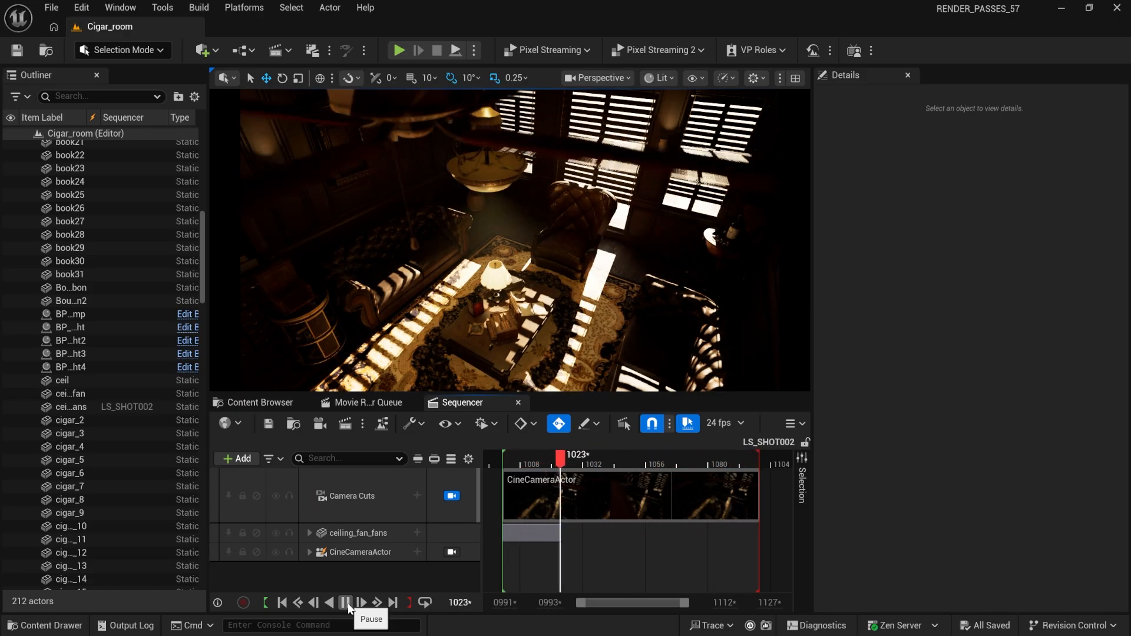
pyautogui.click(346, 602)
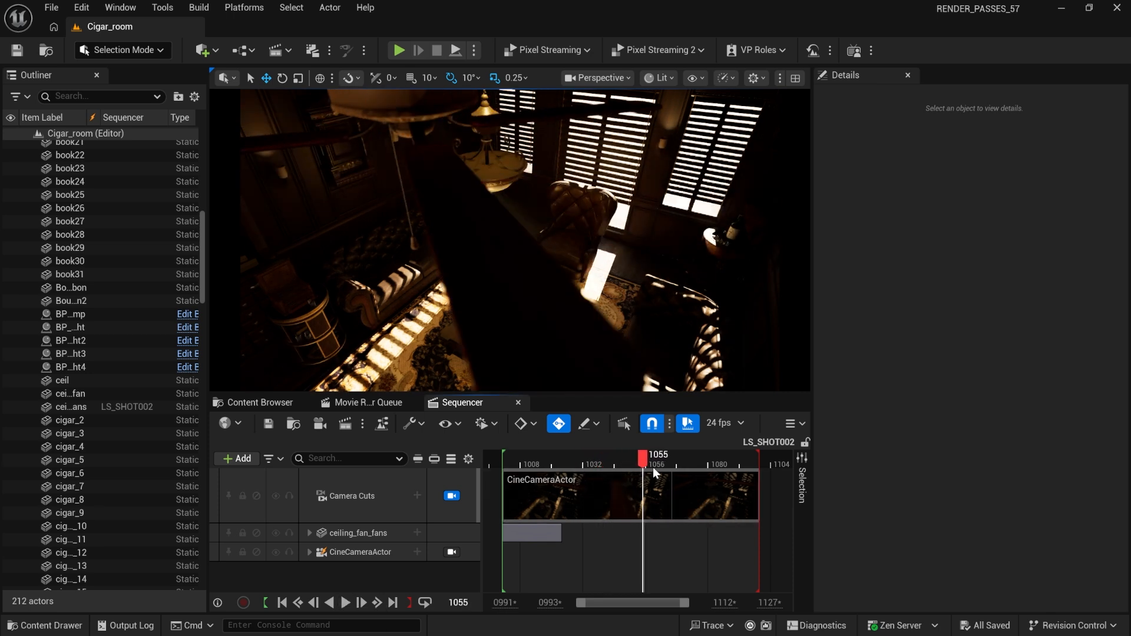
pyautogui.moveTo(697, 460); pyautogui.dragTo(613, 464)
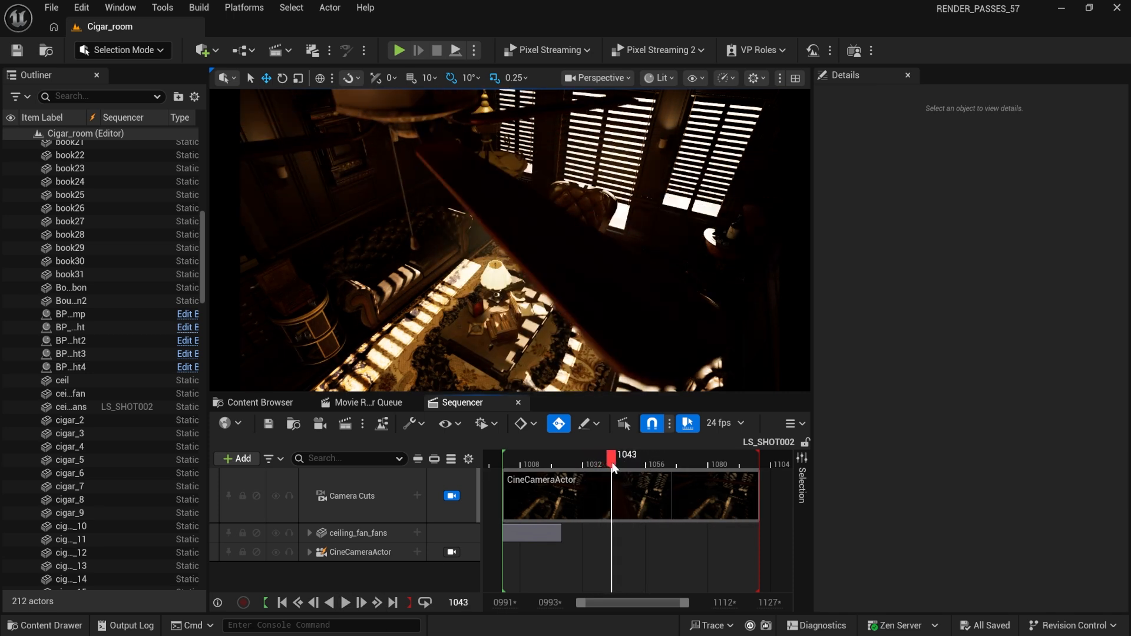
# Step: Set the console variable r.MotionBlur.Amount to 1 and play back the shot
pyautogui.click(272, 625)
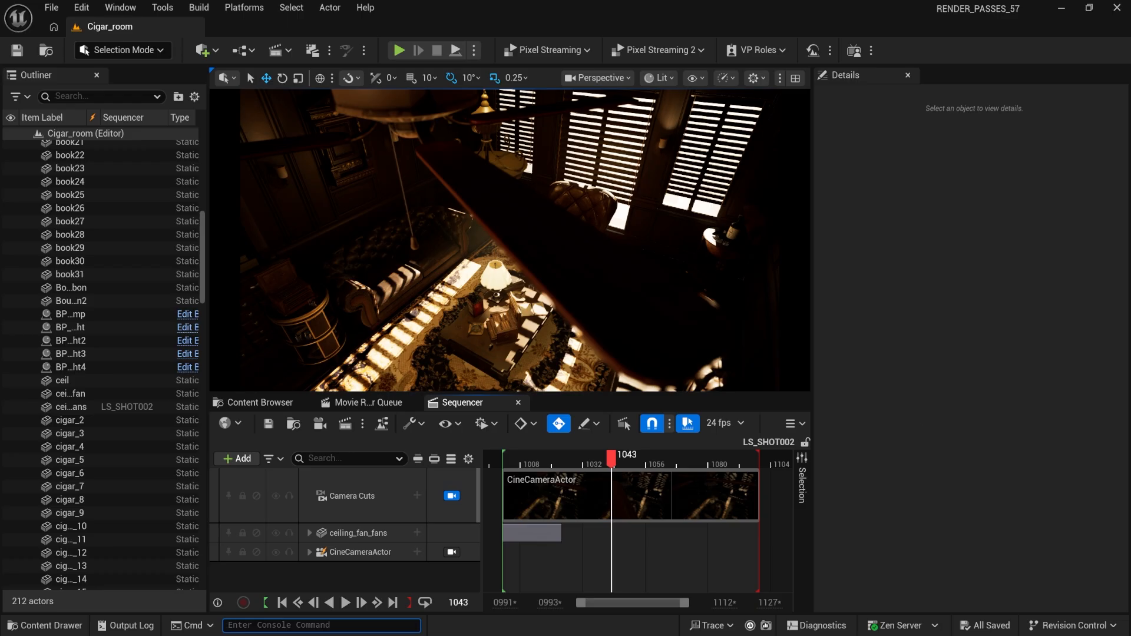
pyautogui.write('moti')
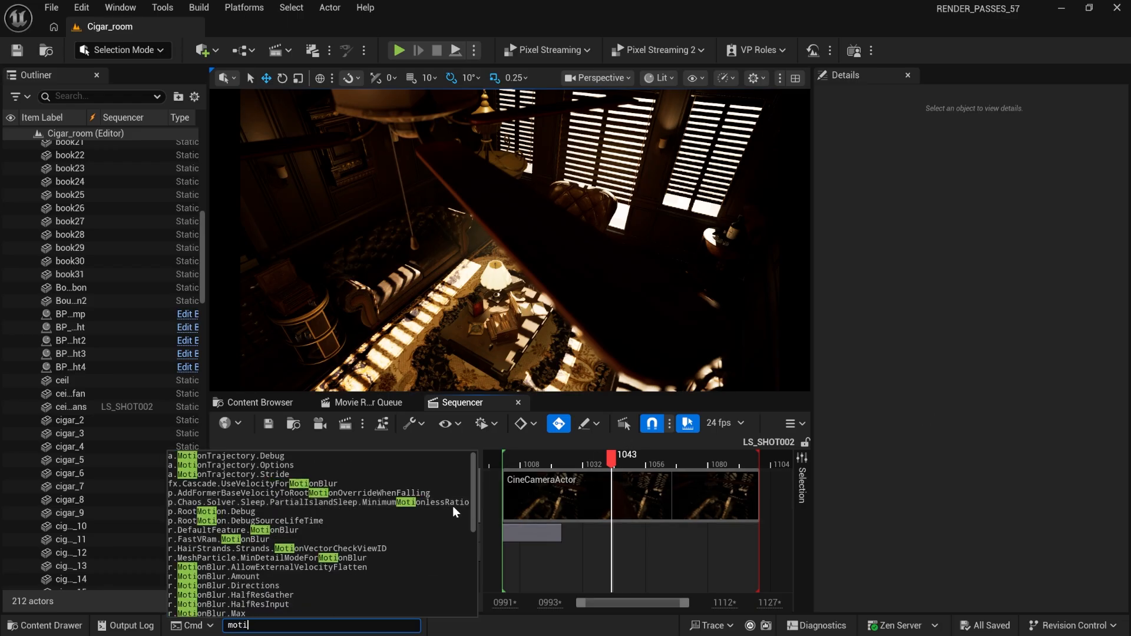
pyautogui.write('onblur')
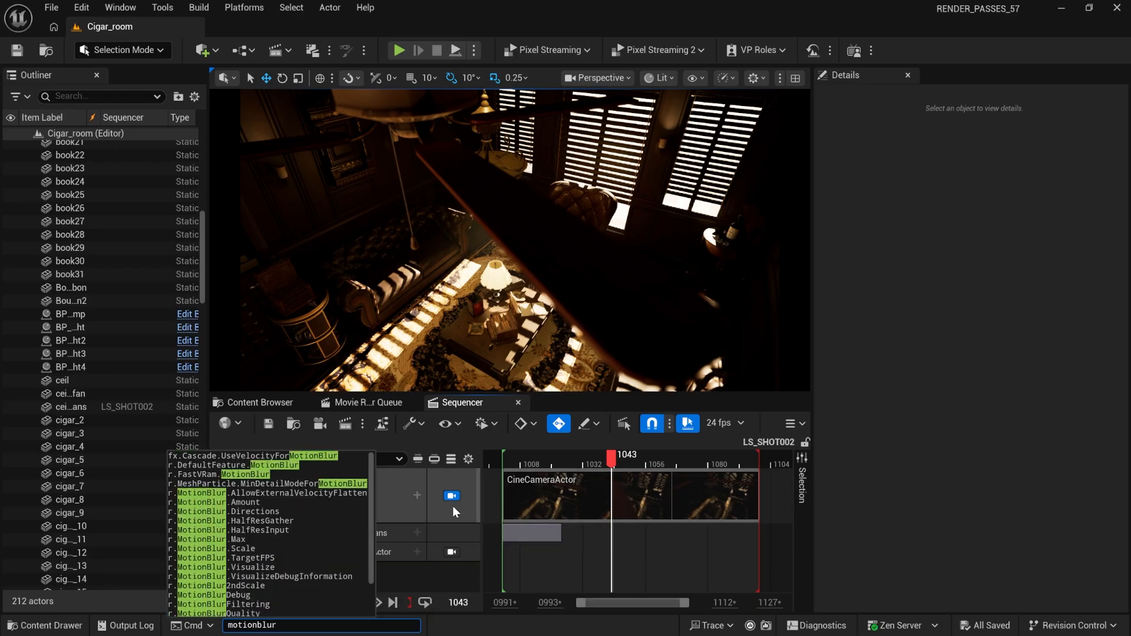
pyautogui.click(275, 501)
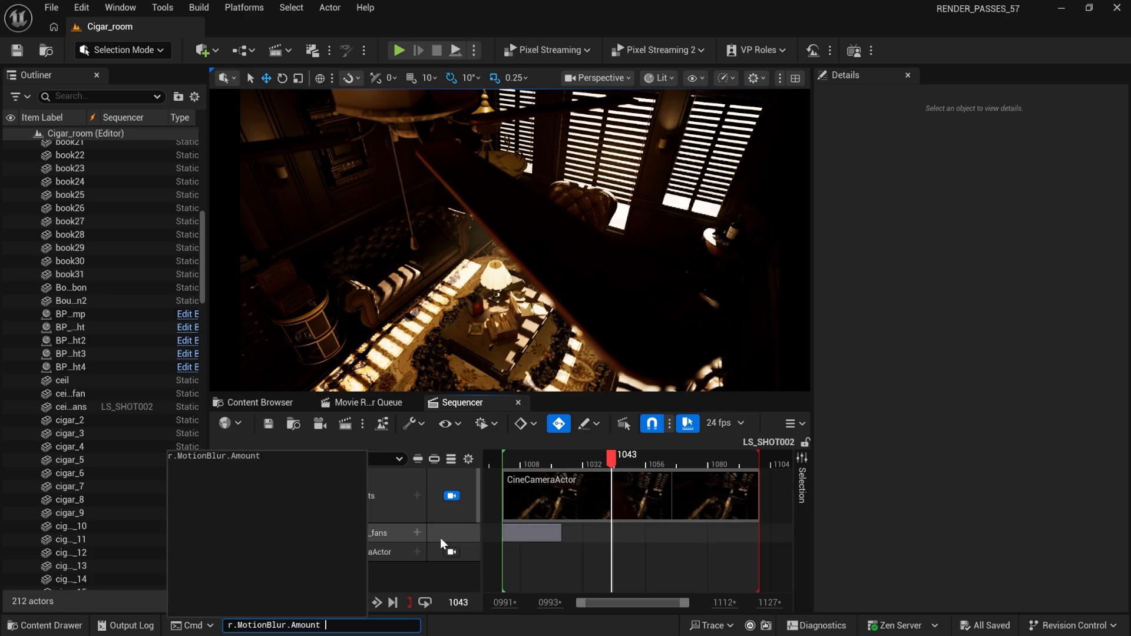
pyautogui.write('1')
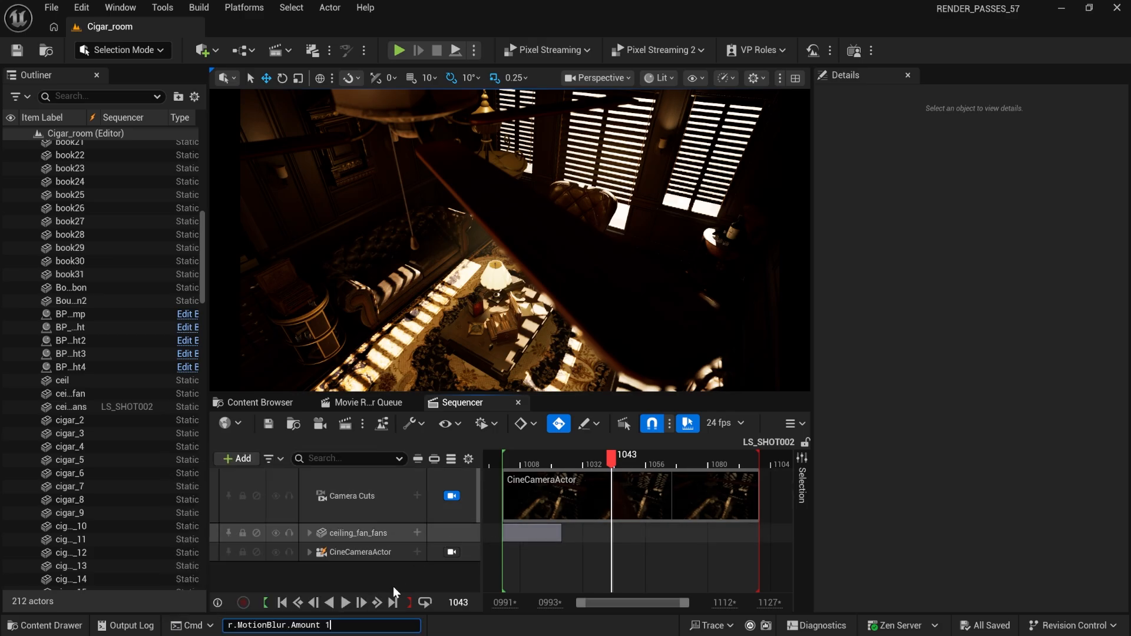
pyautogui.press('Return')
pyautogui.click(345, 602)
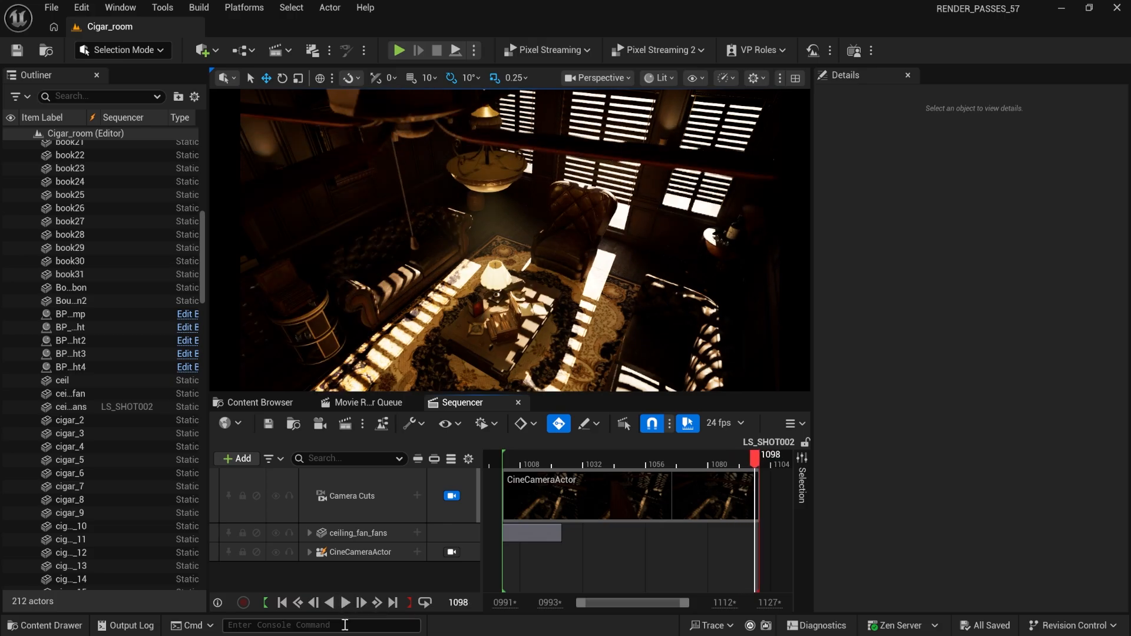
# Step: Set r.MotionBlur.Amount to 0.5 in the console, play back the shot, and return to its first frame
pyautogui.press('Up')
pyautogui.hotkey('shift', 'Left')
pyautogui.write('0.')
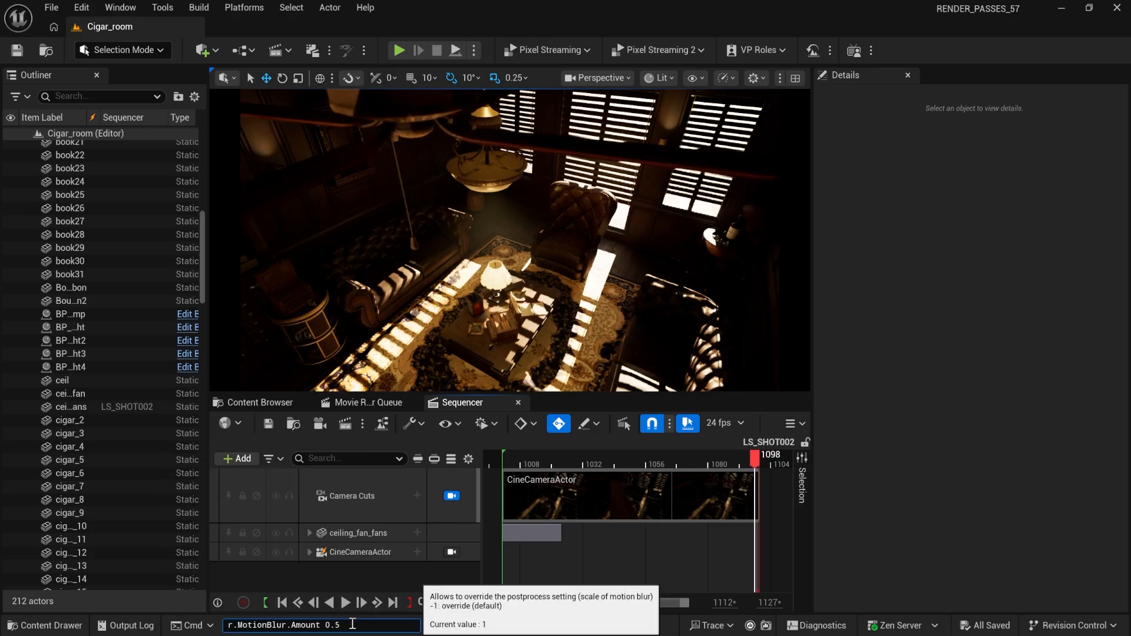
pyautogui.press('Return')
pyautogui.click(345, 603)
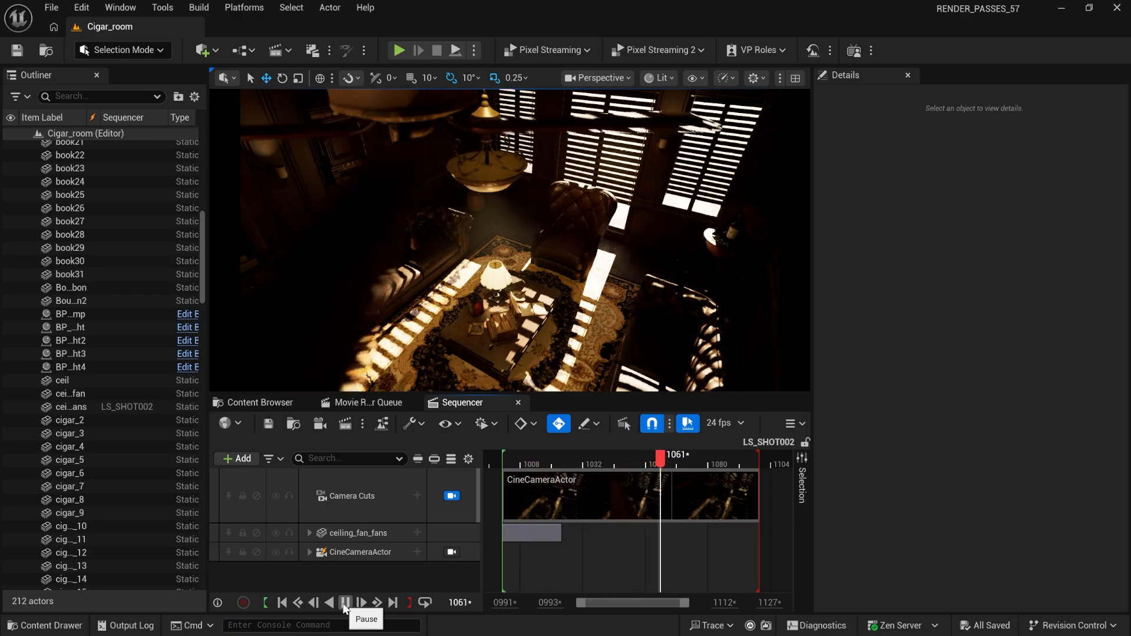
pyautogui.click(345, 603)
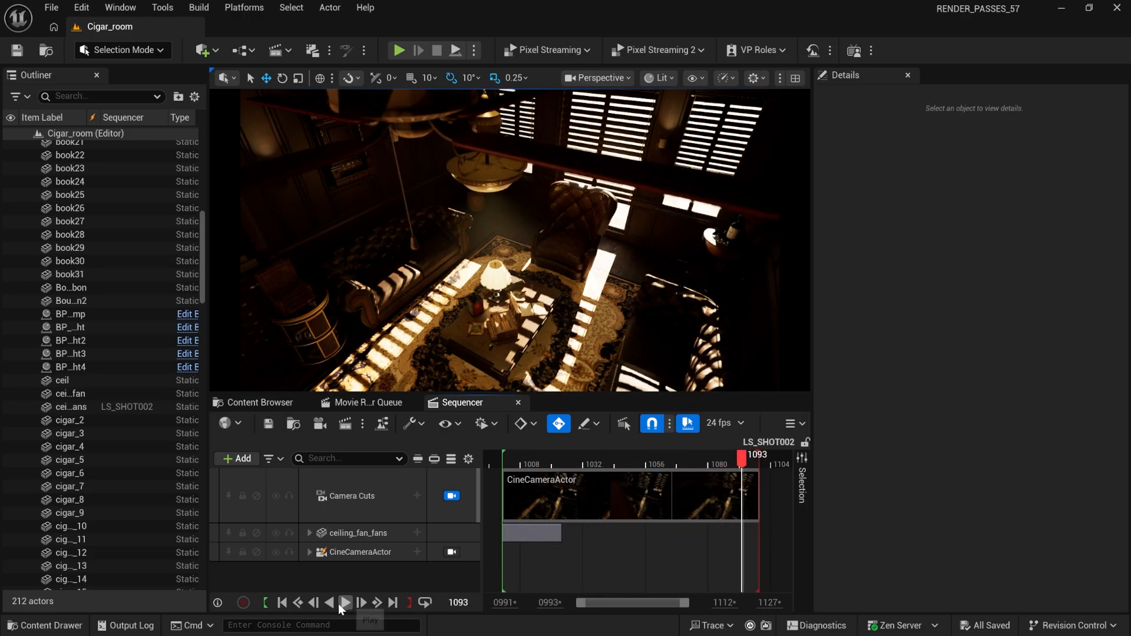
pyautogui.click(282, 603)
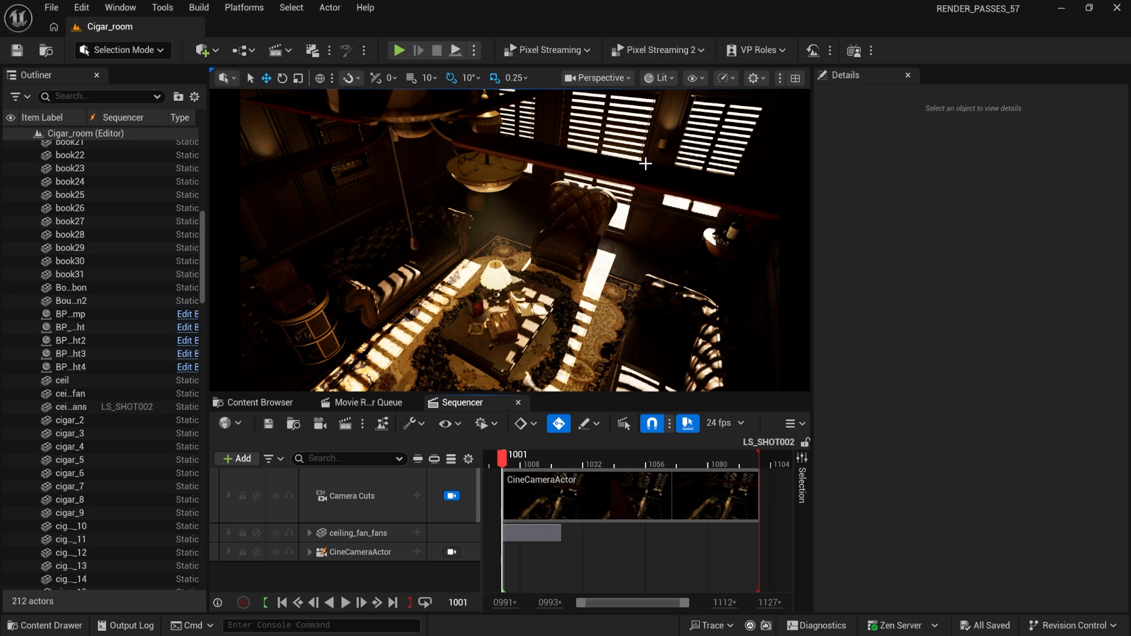
# Step: Play the shot in the Velocity buffer visualization, return to frame 1001, and restore the Lit view mode
pyautogui.click(661, 81)
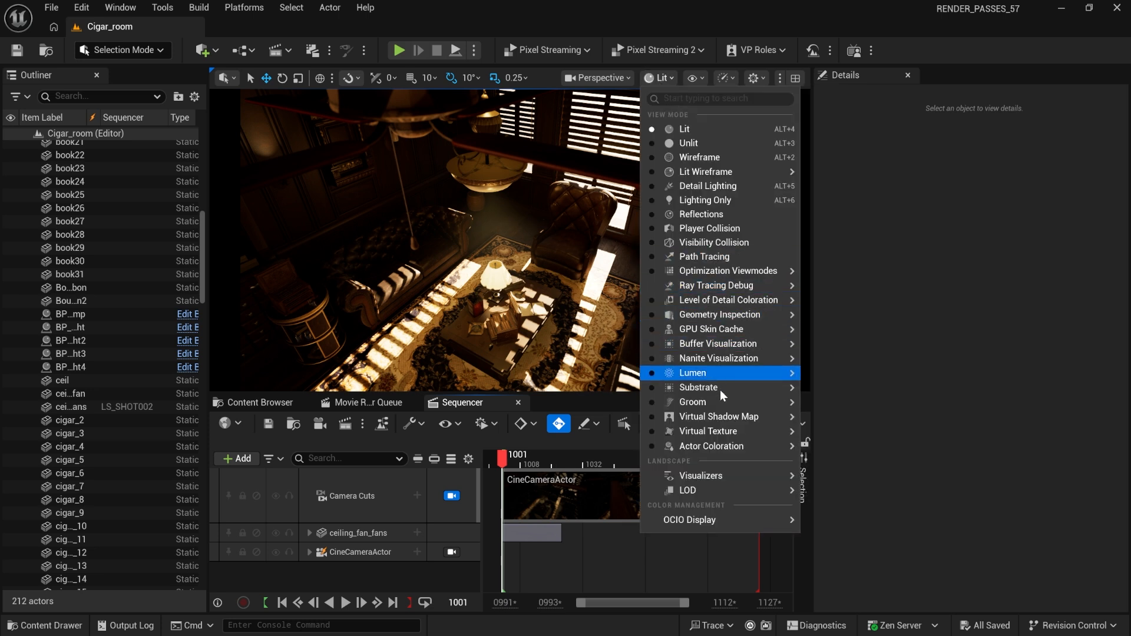
pyautogui.moveTo(718, 348)
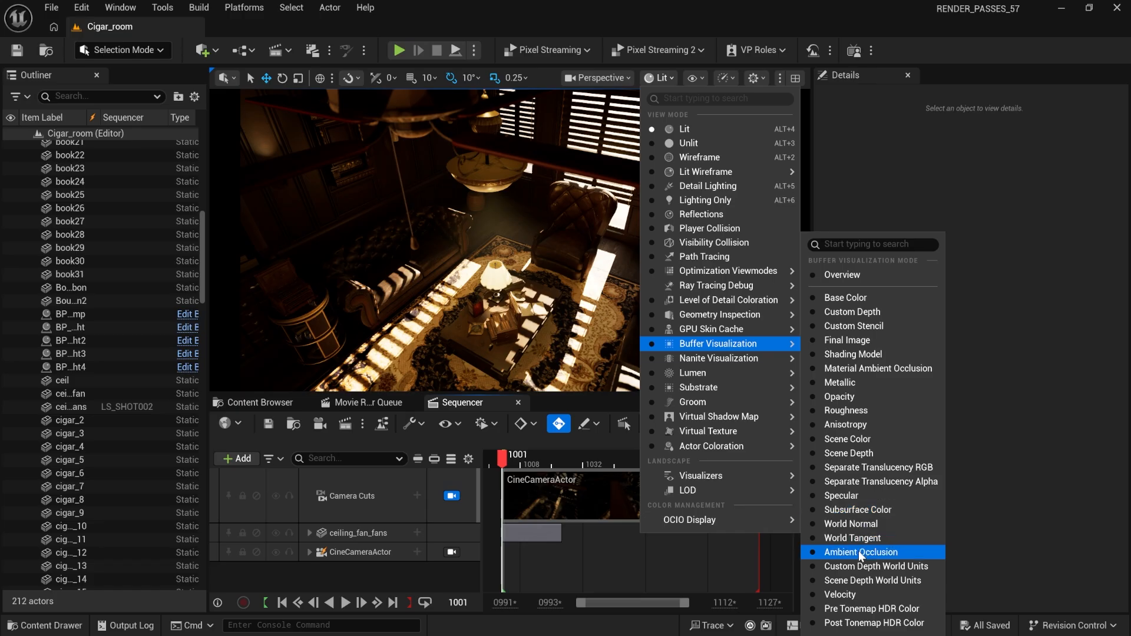
pyautogui.click(862, 595)
pyautogui.click(345, 603)
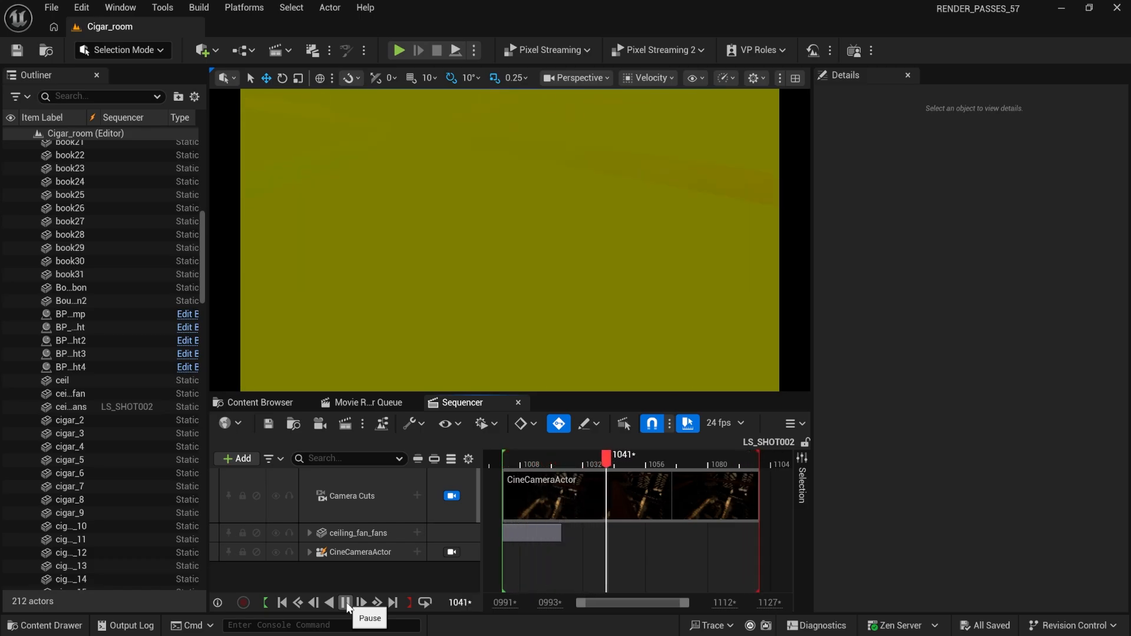
pyautogui.click(346, 603)
pyautogui.click(282, 603)
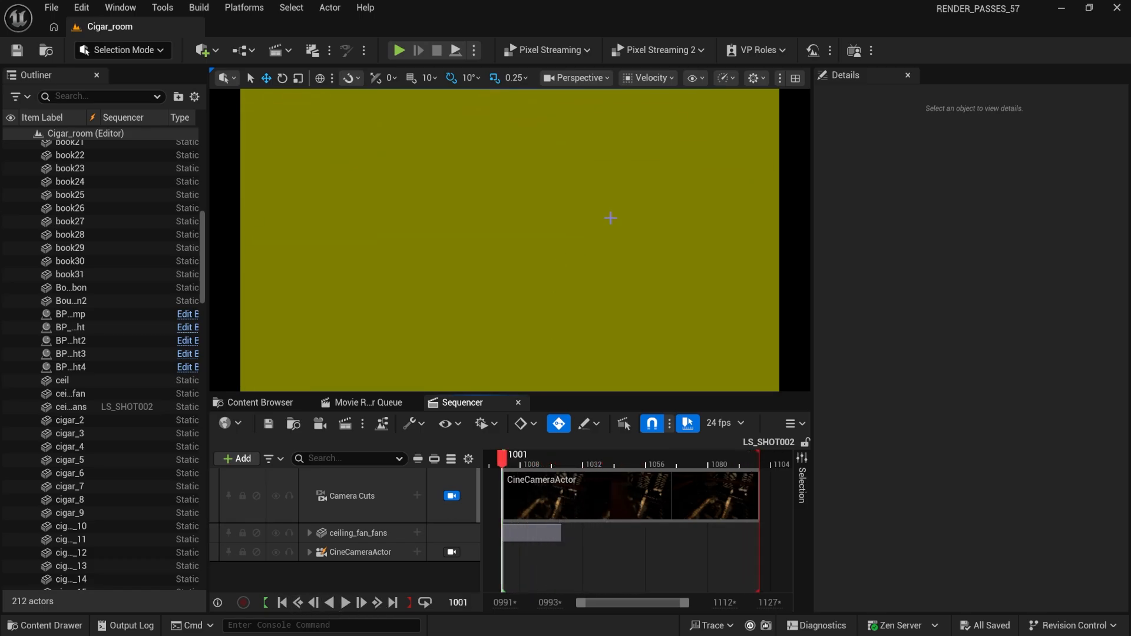
pyautogui.click(656, 80)
pyautogui.click(664, 122)
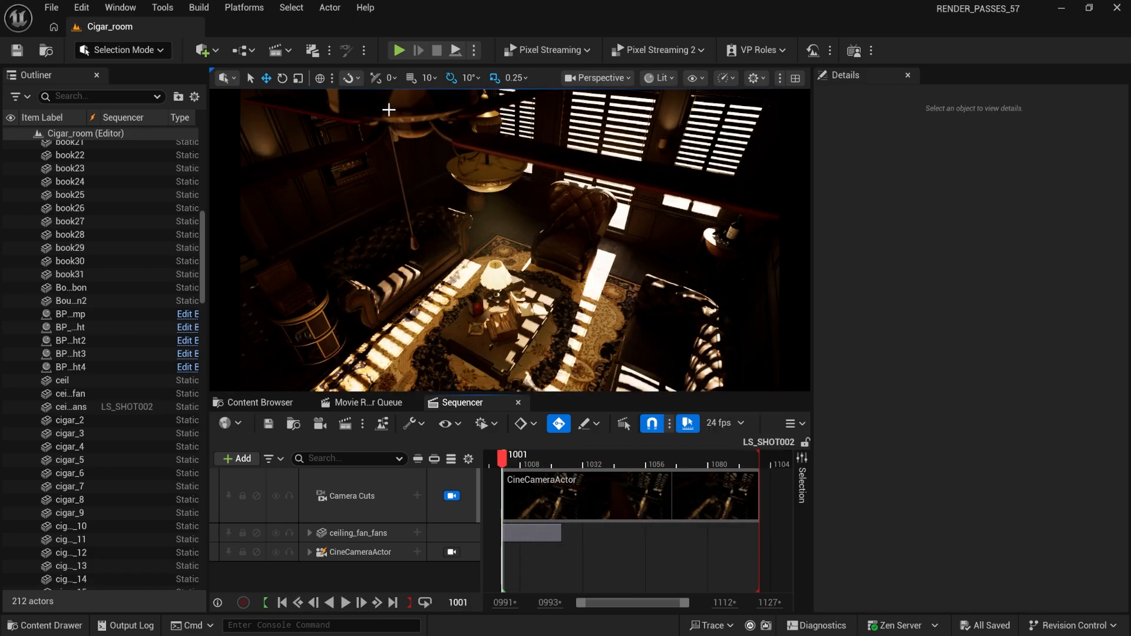
# Step: Set the project's rendering Velocity Pass to Write during base pass and restart the editor to apply it
pyautogui.click(82, 7)
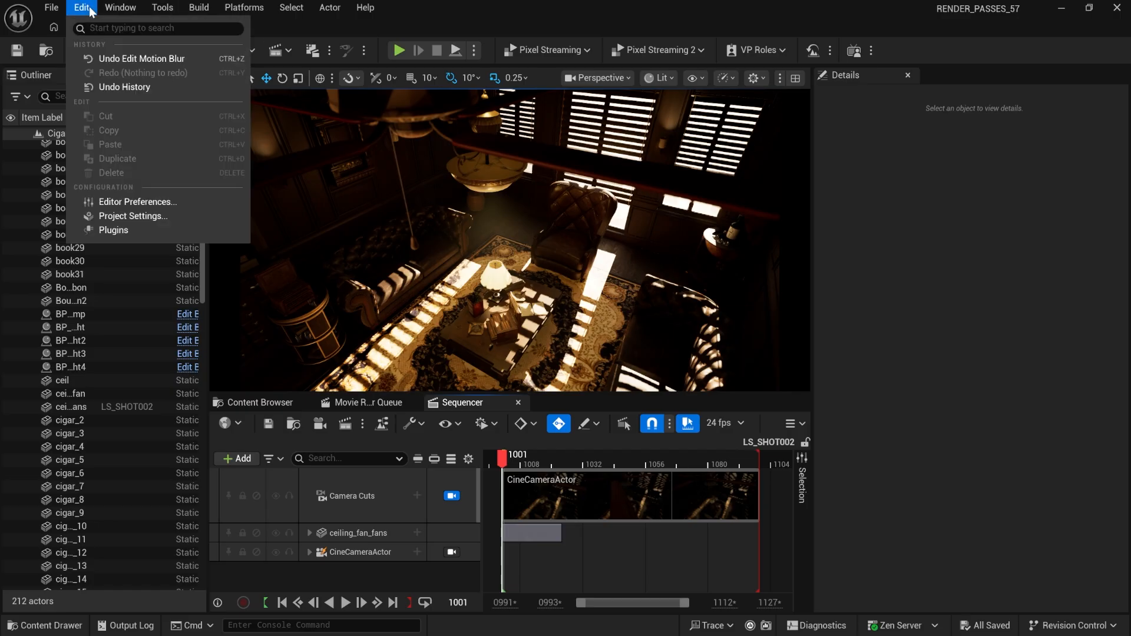
pyautogui.click(132, 215)
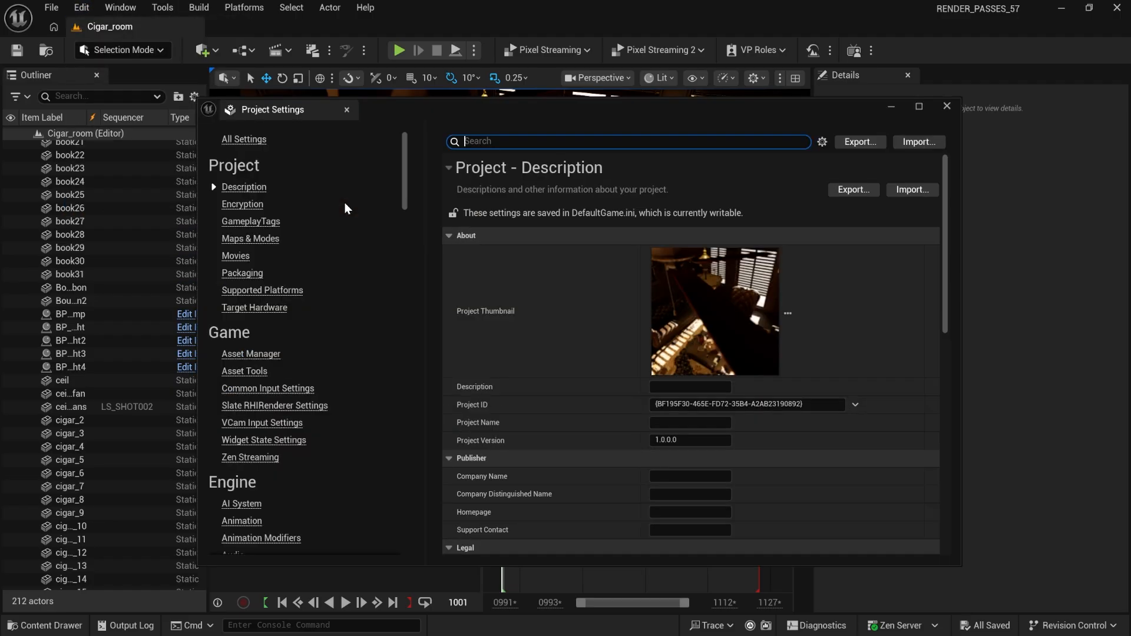
pyautogui.write('velocity')
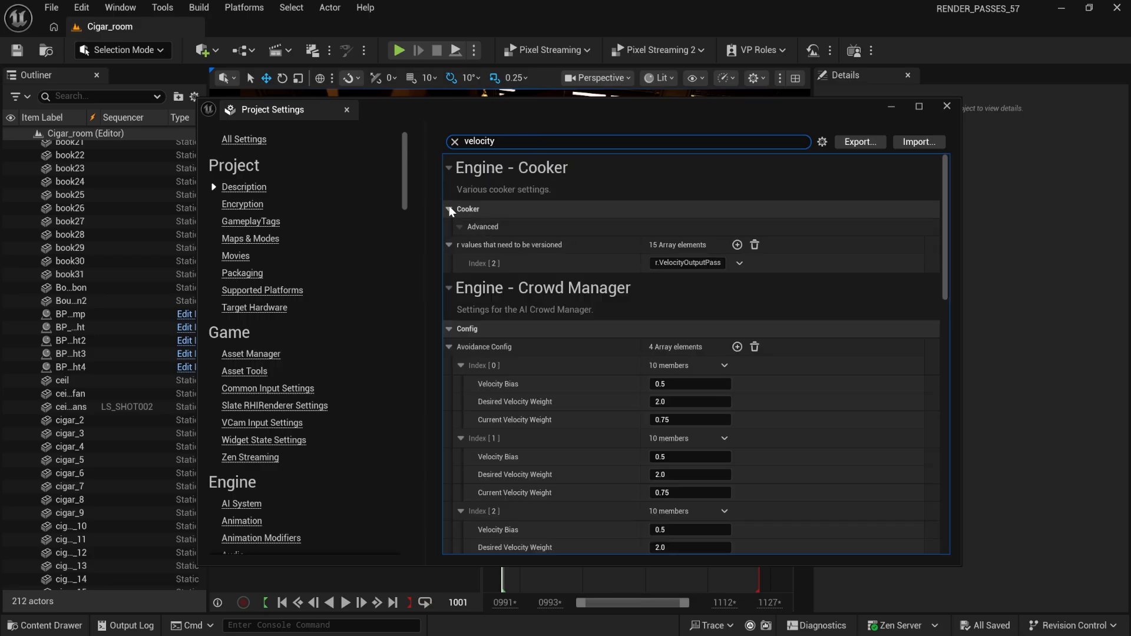
pyautogui.click(449, 168)
pyautogui.click(449, 202)
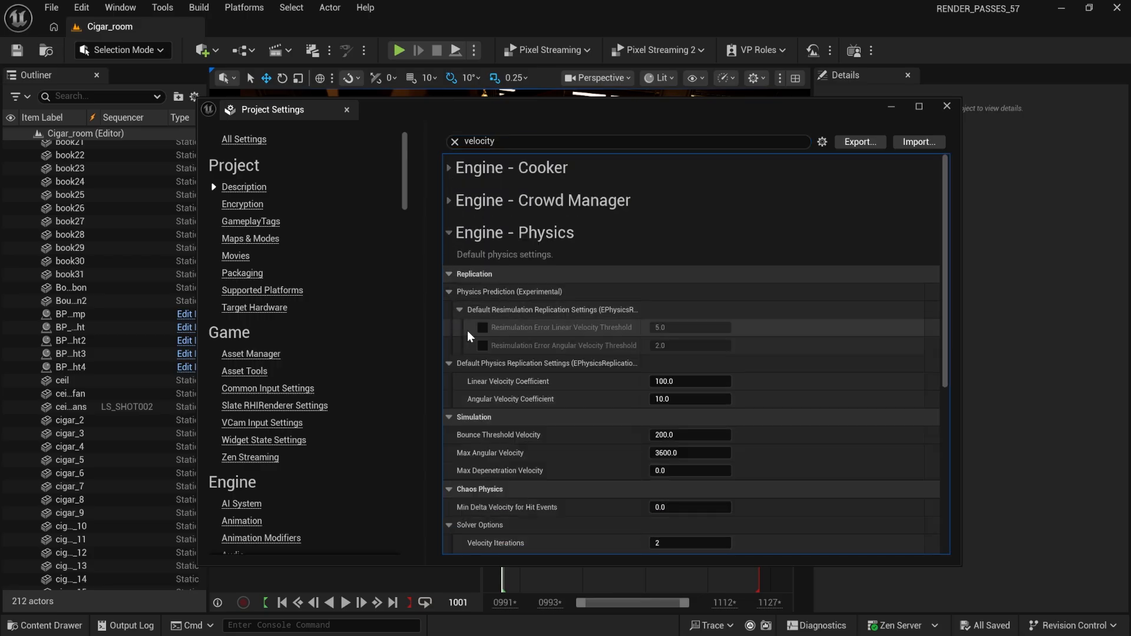
pyautogui.click(448, 233)
pyautogui.click(700, 325)
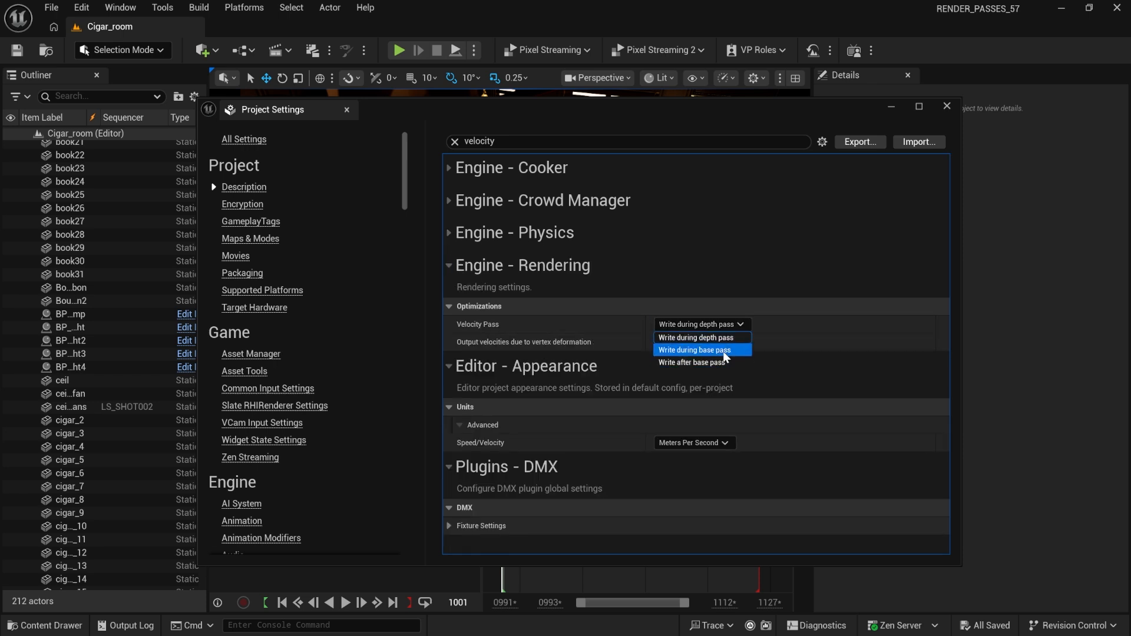
pyautogui.click(741, 352)
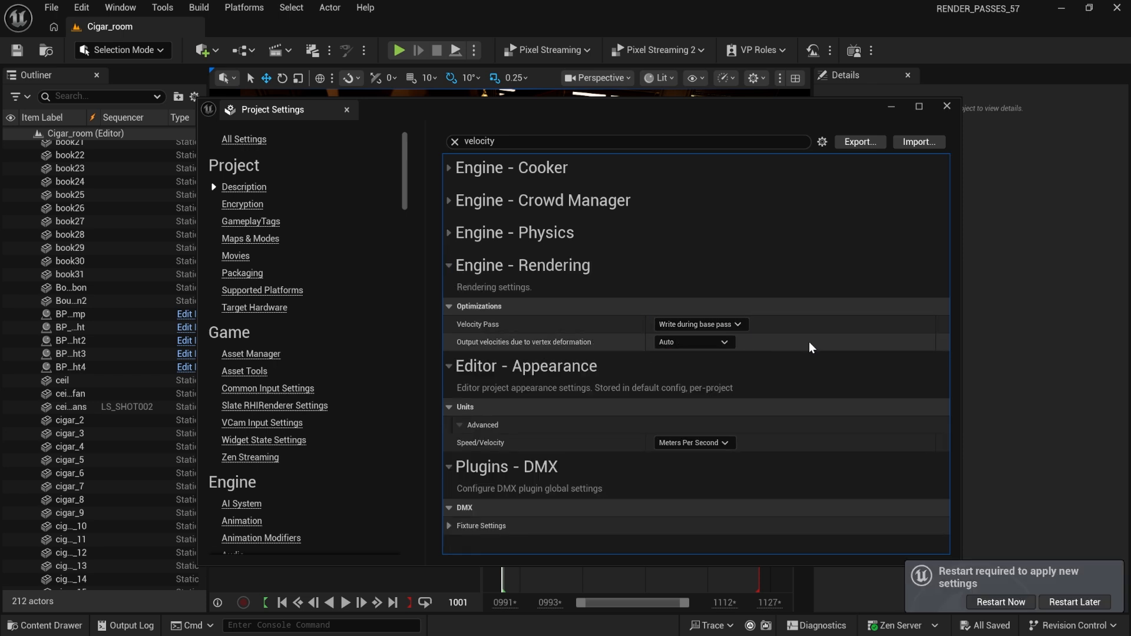
pyautogui.click(1009, 605)
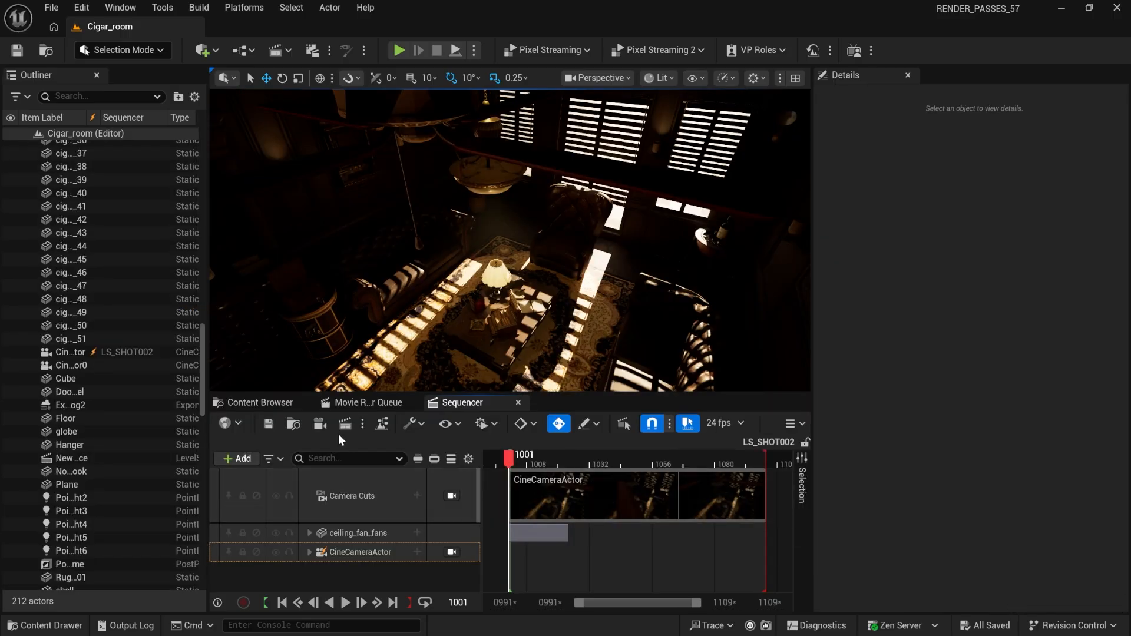
# Step: Queue LS_SHOT002 for rendering and load the MPPC_PASSES preset into the job's configuration
pyautogui.click(346, 424)
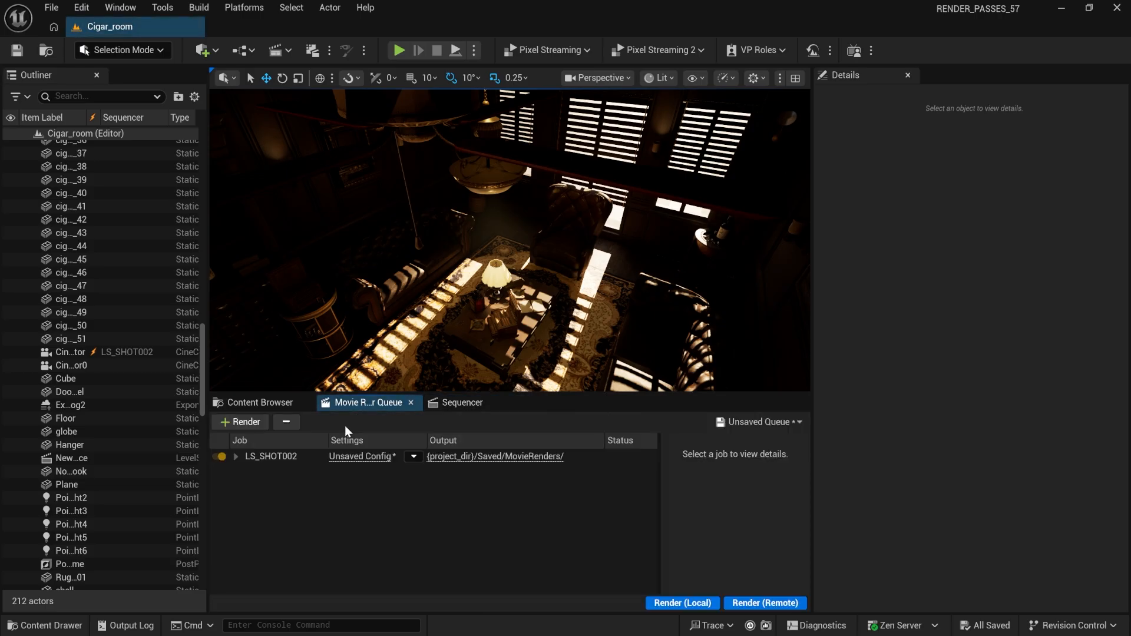
pyautogui.click(360, 458)
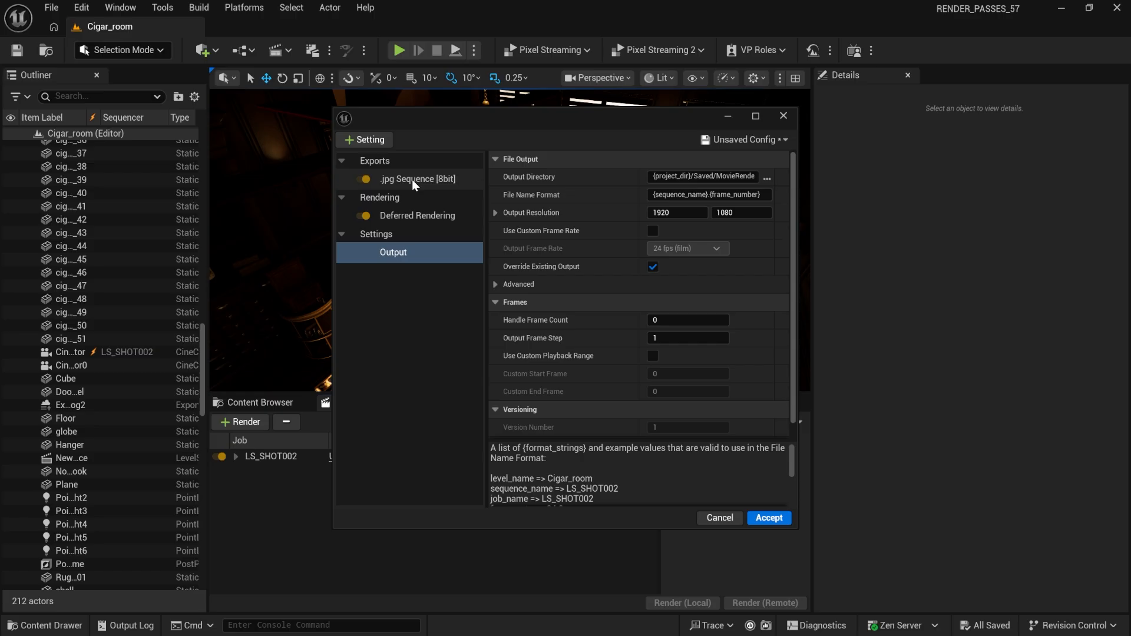
pyautogui.click(743, 141)
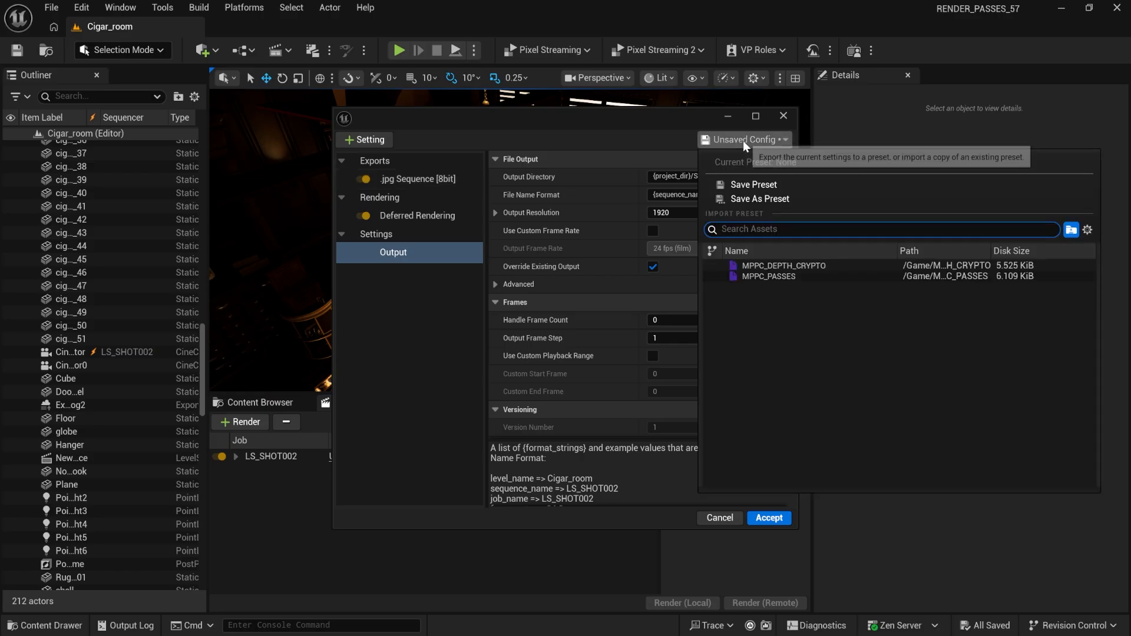
pyautogui.click(768, 277)
pyautogui.click(673, 349)
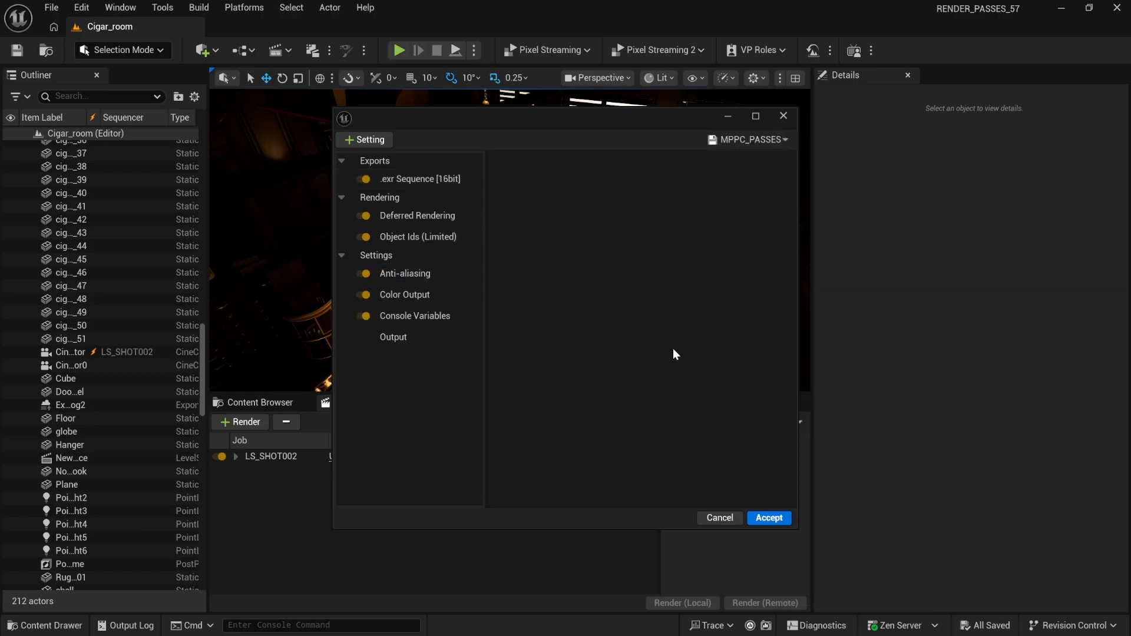
# Step: Examine the preset's EXR, Deferred Rendering, Object Ids, Anti-aliasing, Color Output and Console Variables settings, including the r.VelocityOutputPass variable
pyautogui.click(419, 180)
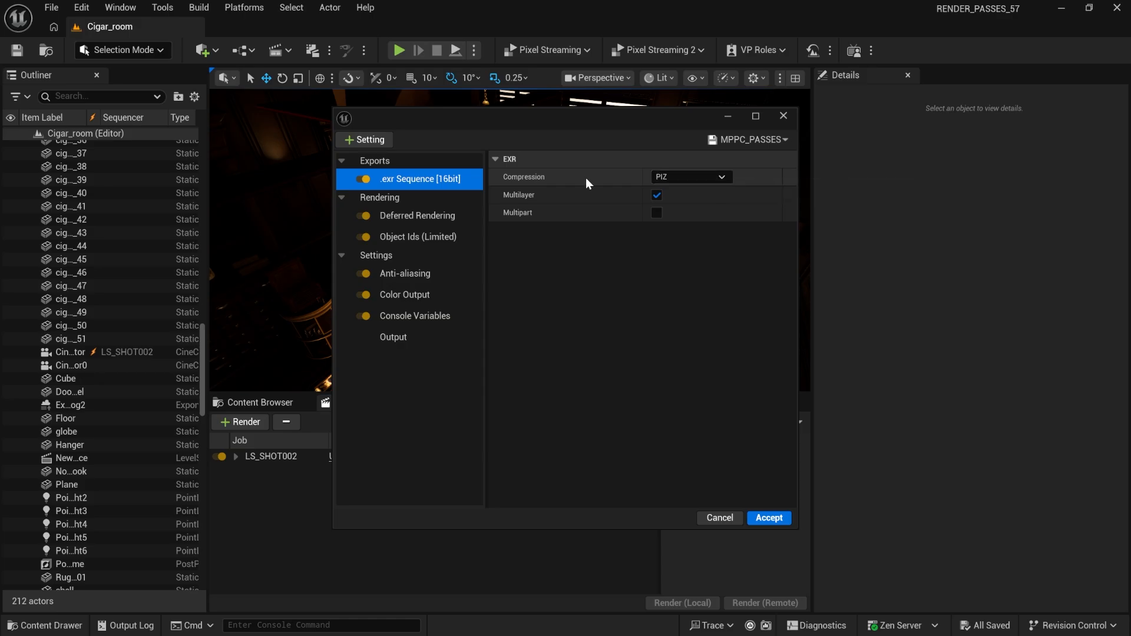
pyautogui.click(443, 215)
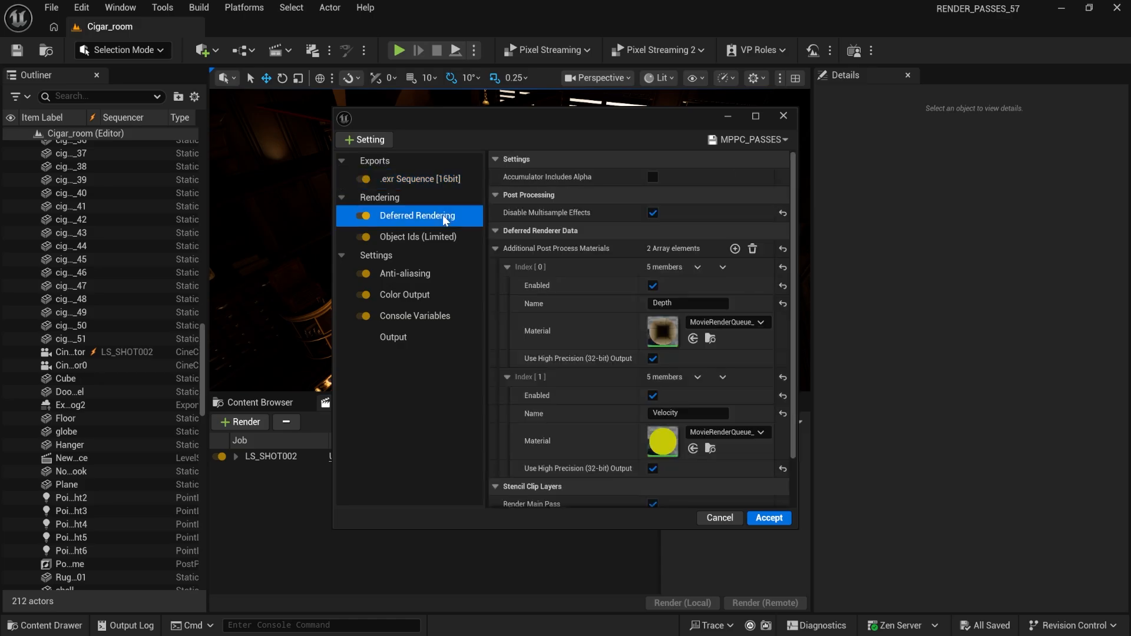
pyautogui.click(685, 302)
pyautogui.click(723, 413)
pyautogui.scroll(-1, 610, 419)
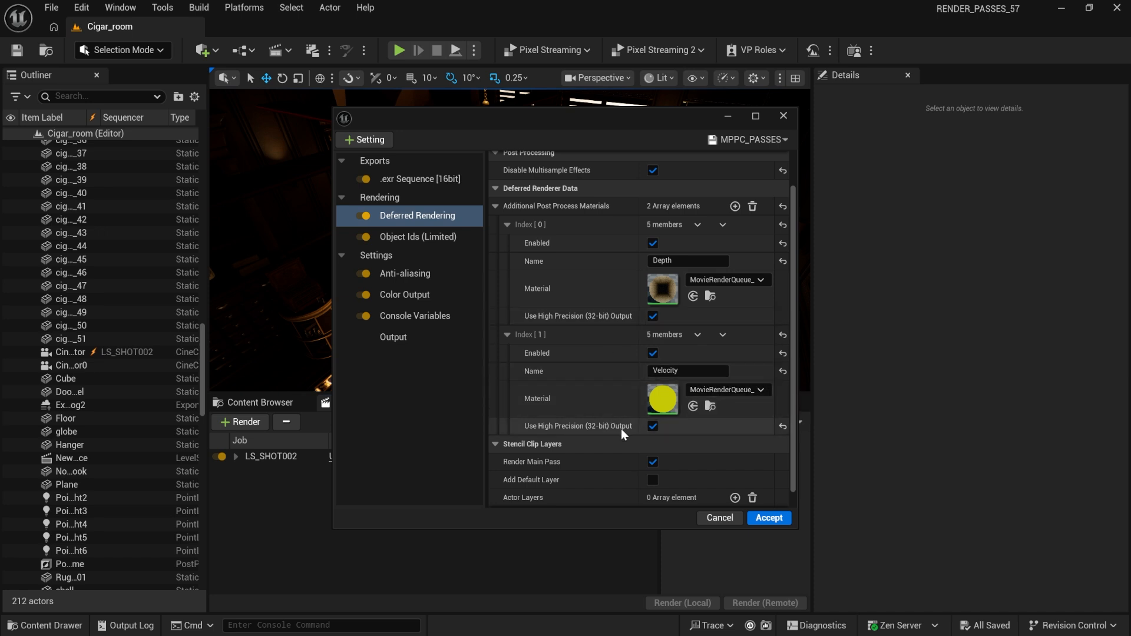
pyautogui.click(406, 236)
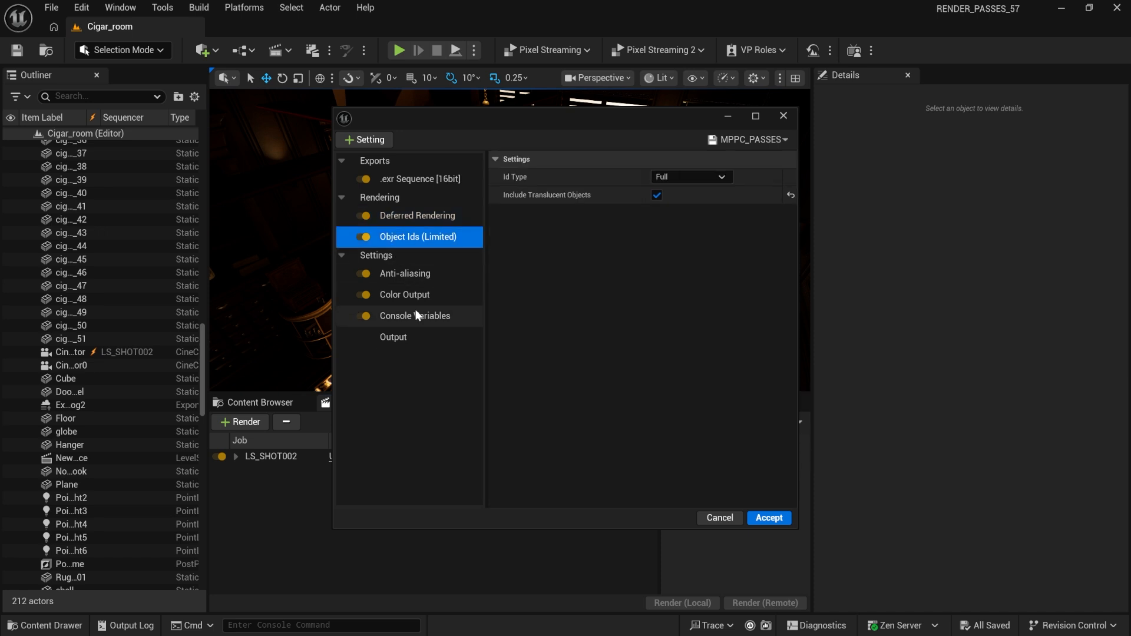
pyautogui.click(412, 276)
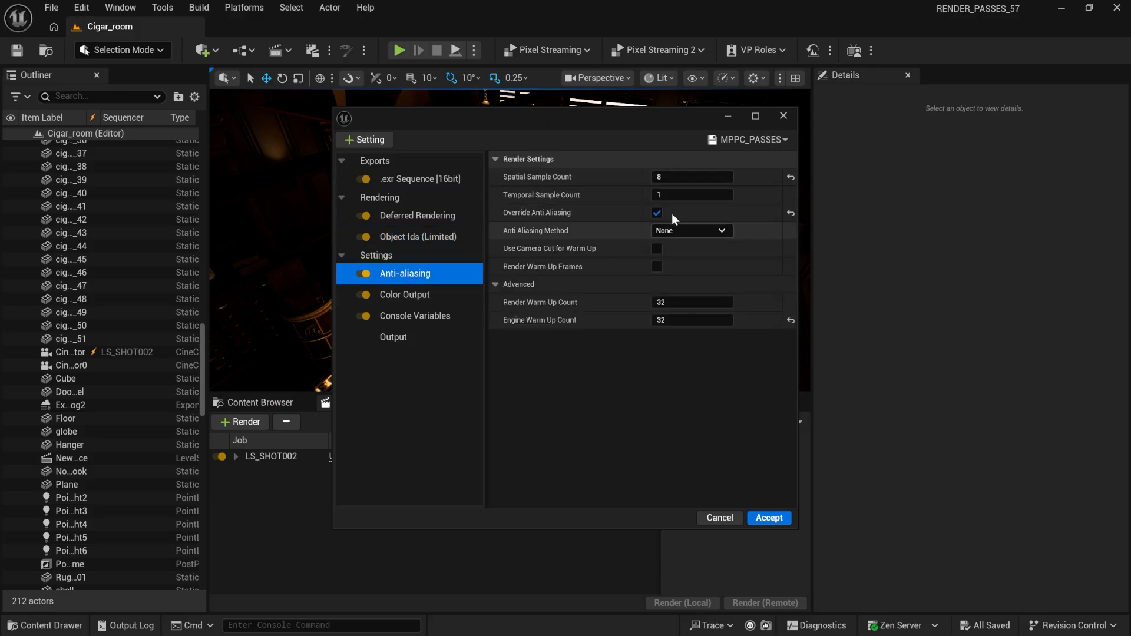
pyautogui.click(395, 294)
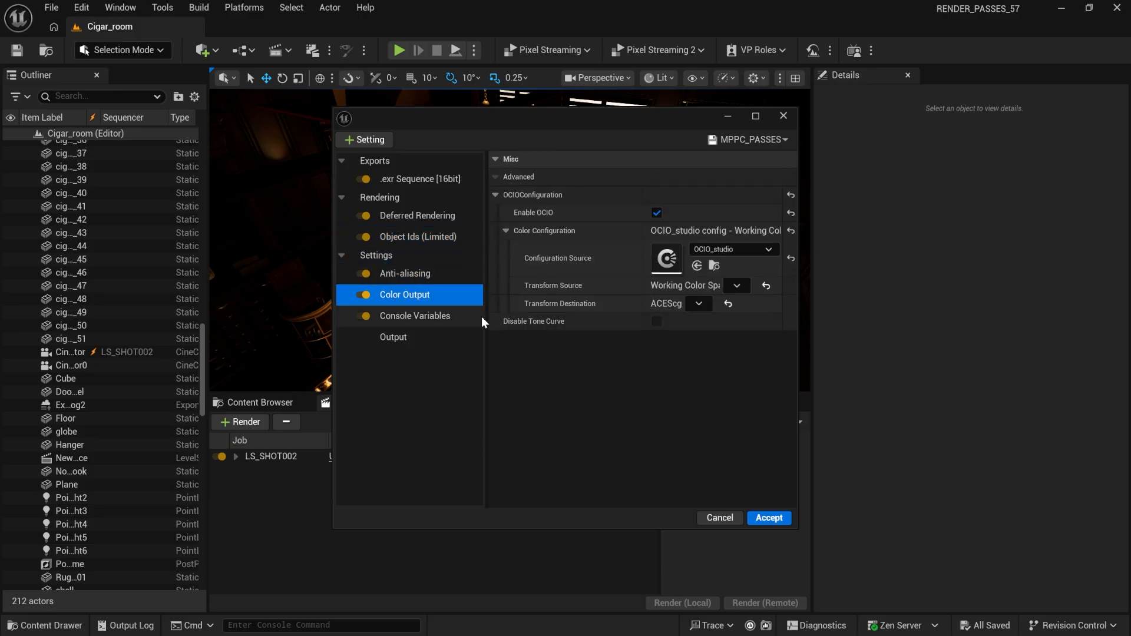
pyautogui.click(415, 317)
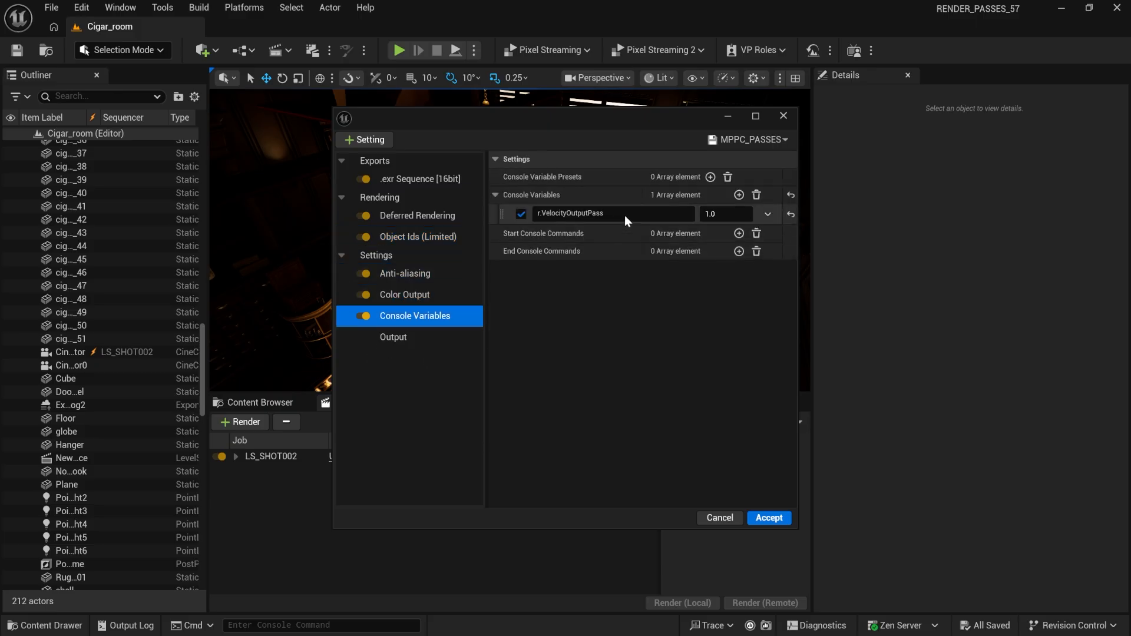
pyautogui.click(603, 214)
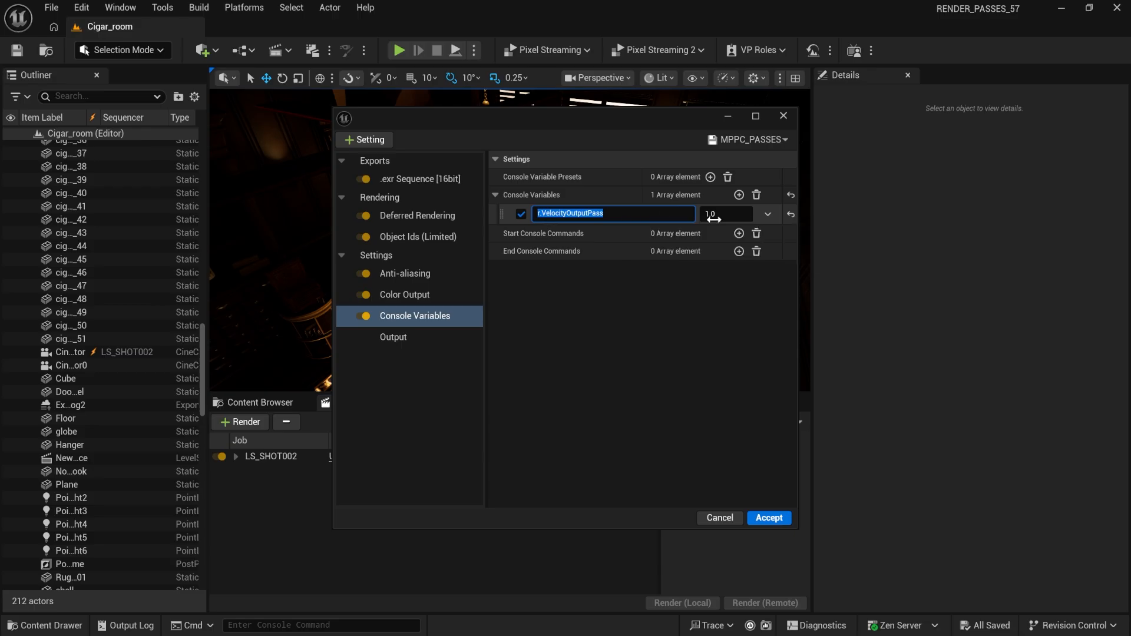
pyautogui.press('Tab')
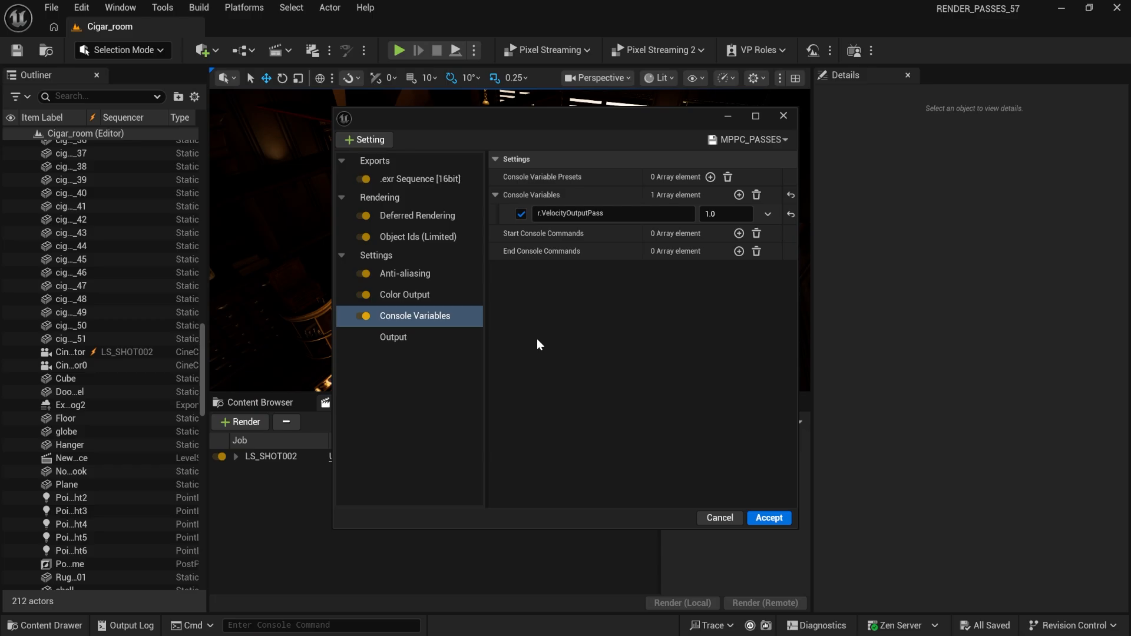
# Step: Check the job's output settings, accept the configuration and start a local render of LS_SHOT002
pyautogui.click(429, 347)
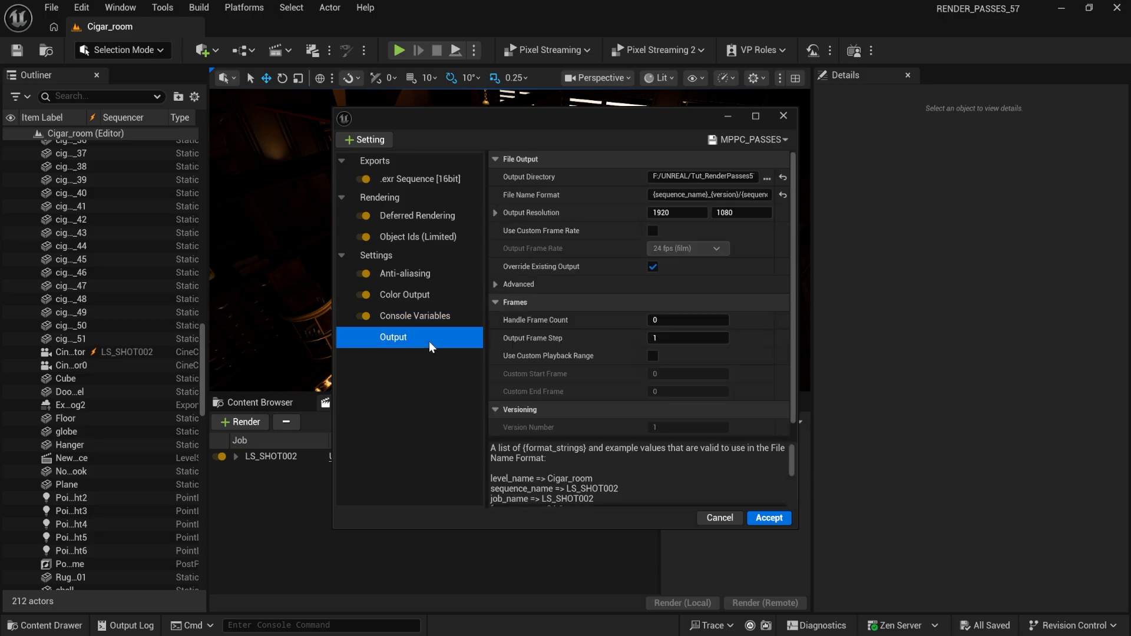
pyautogui.click(772, 520)
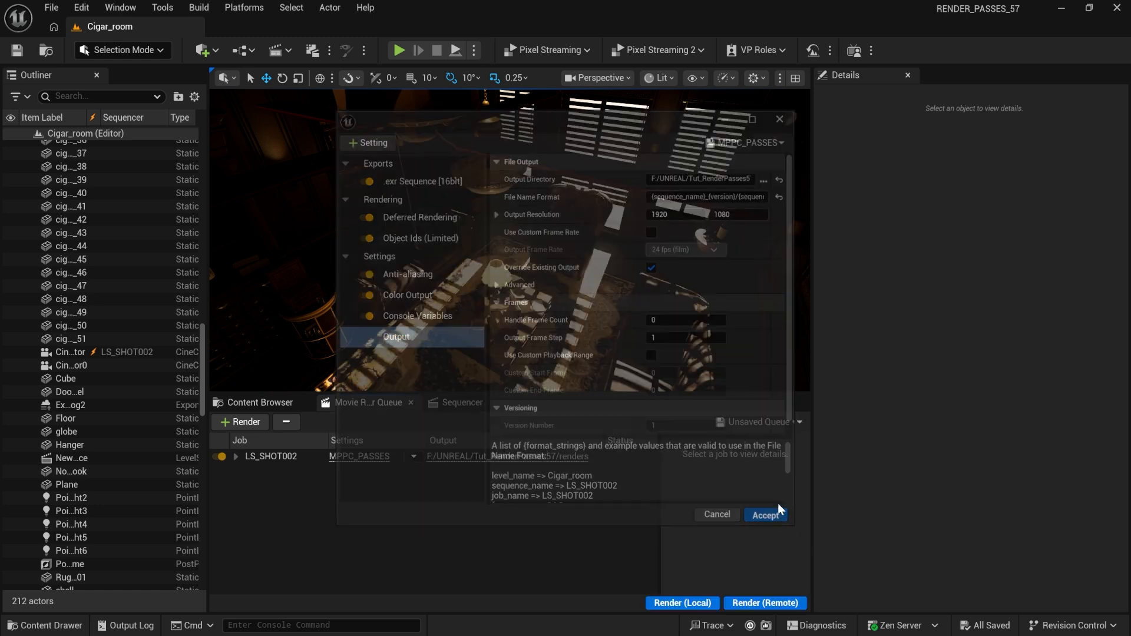
pyautogui.click(693, 602)
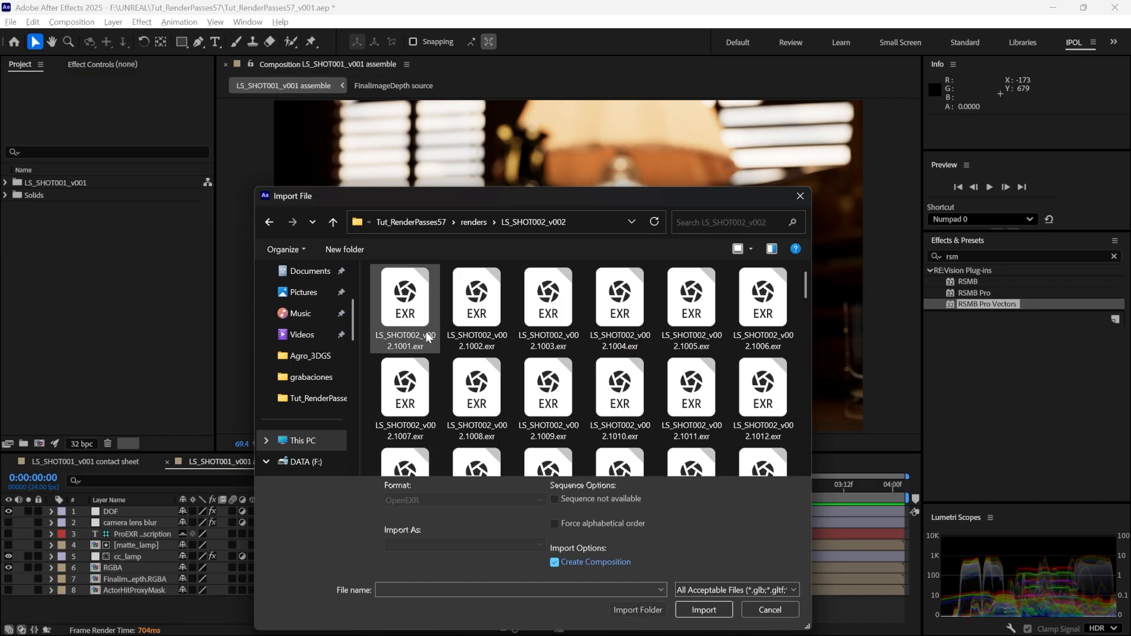
# Step: In After Effects, import the LS_SHOT002_v002 EXR sequence as a composition with pre-composed layers and contact sheet, and open its assemble comp
pyautogui.click(424, 311)
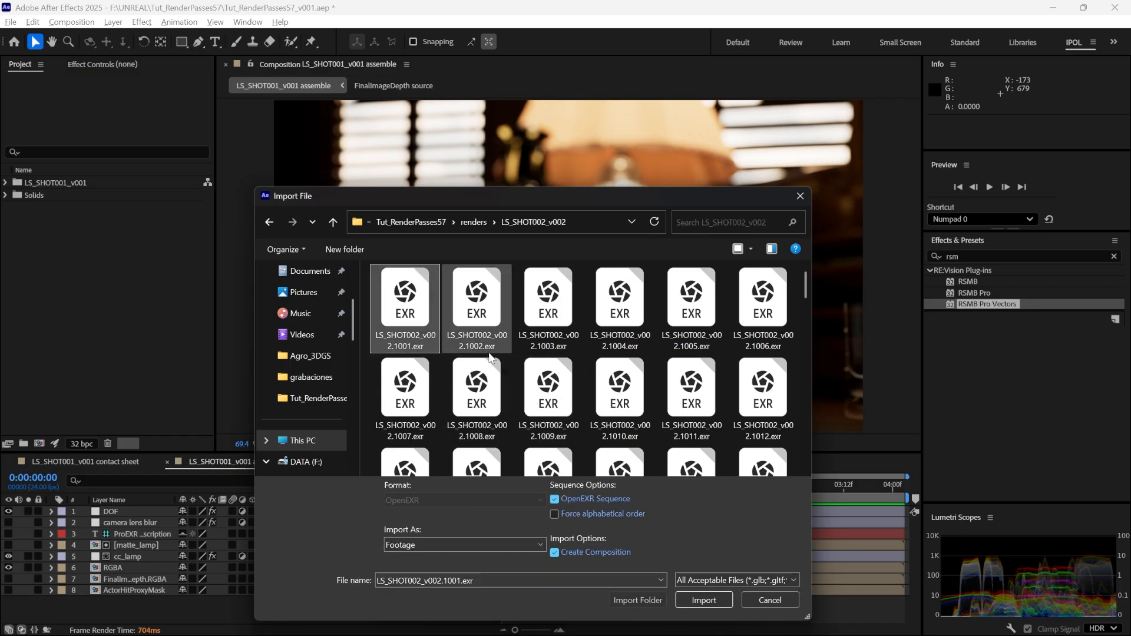
pyautogui.click(703, 600)
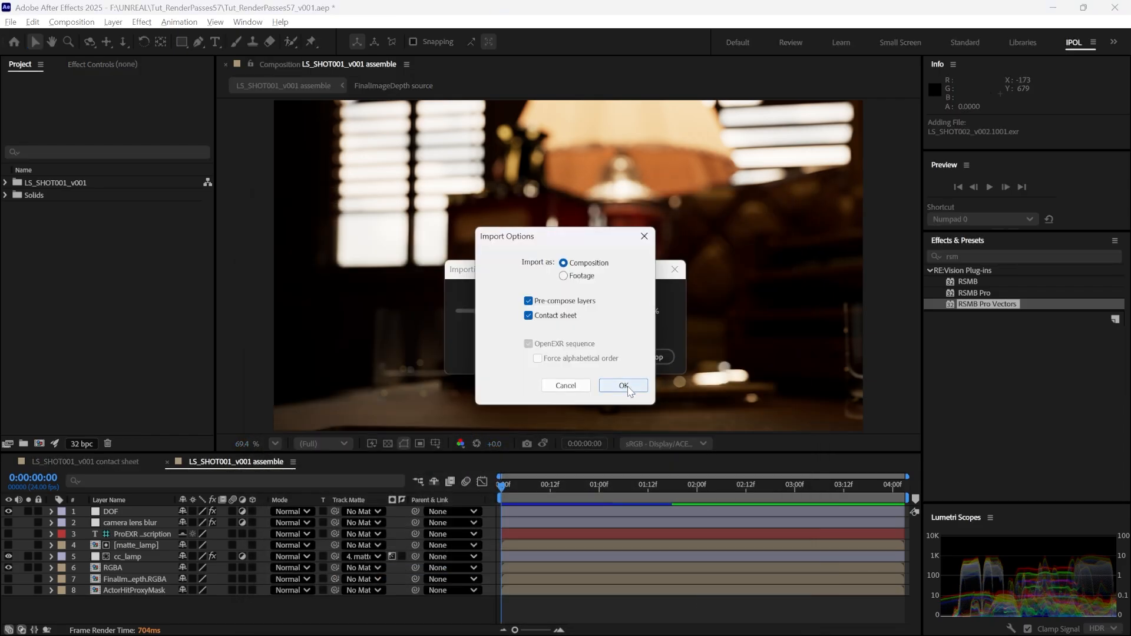
pyautogui.click(625, 386)
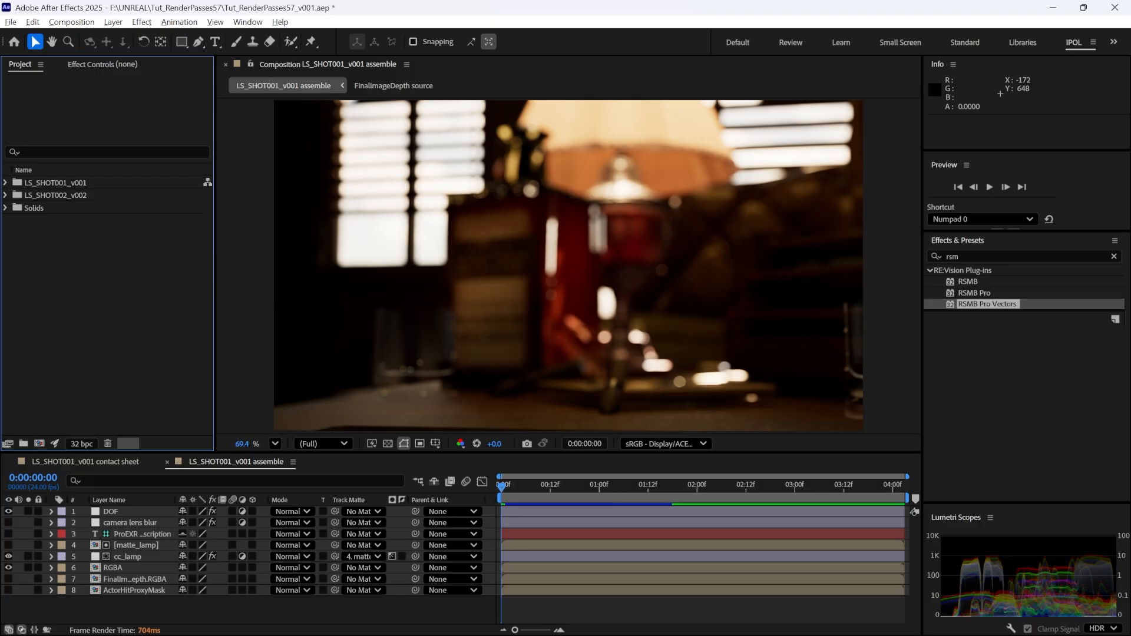
pyautogui.click(6, 195)
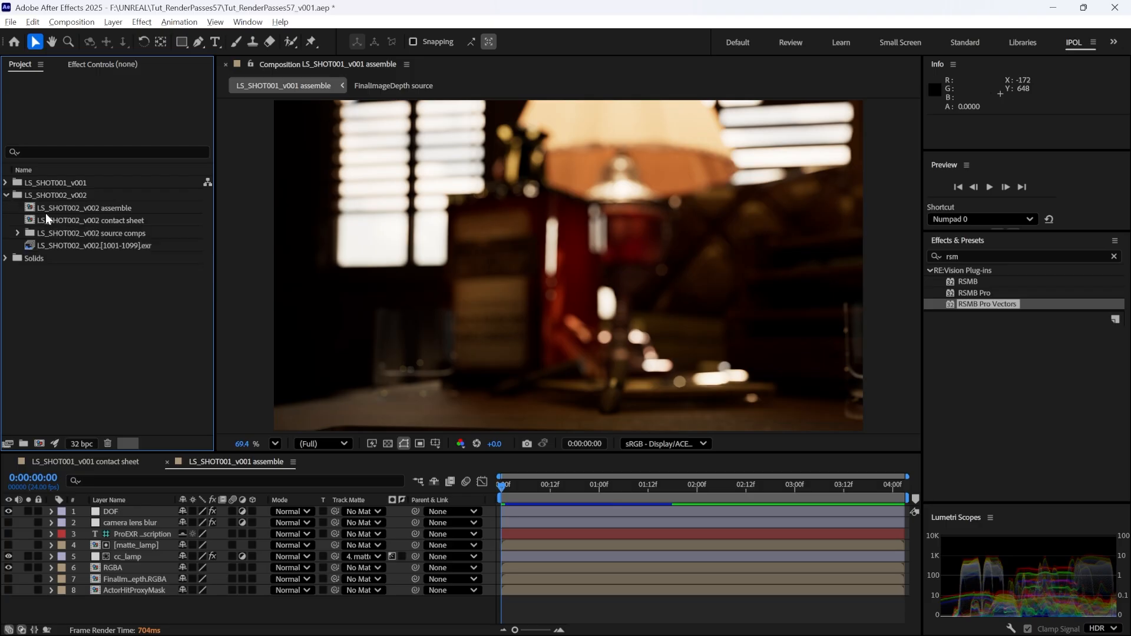
pyautogui.click(83, 208)
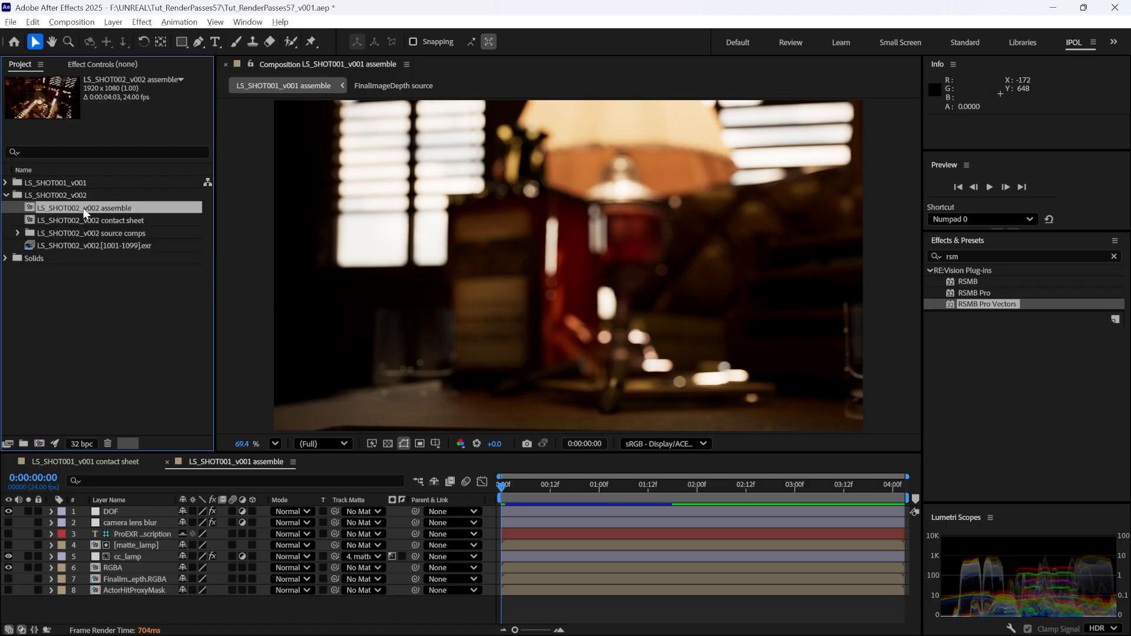
pyautogui.doubleClick(83, 207)
# Step: Apply the LS_SHOT001_v001 footage's ACES/ACEScg interpretation to the LS_SHOT002_v002 EXR footage
pyautogui.rightClick(60, 246)
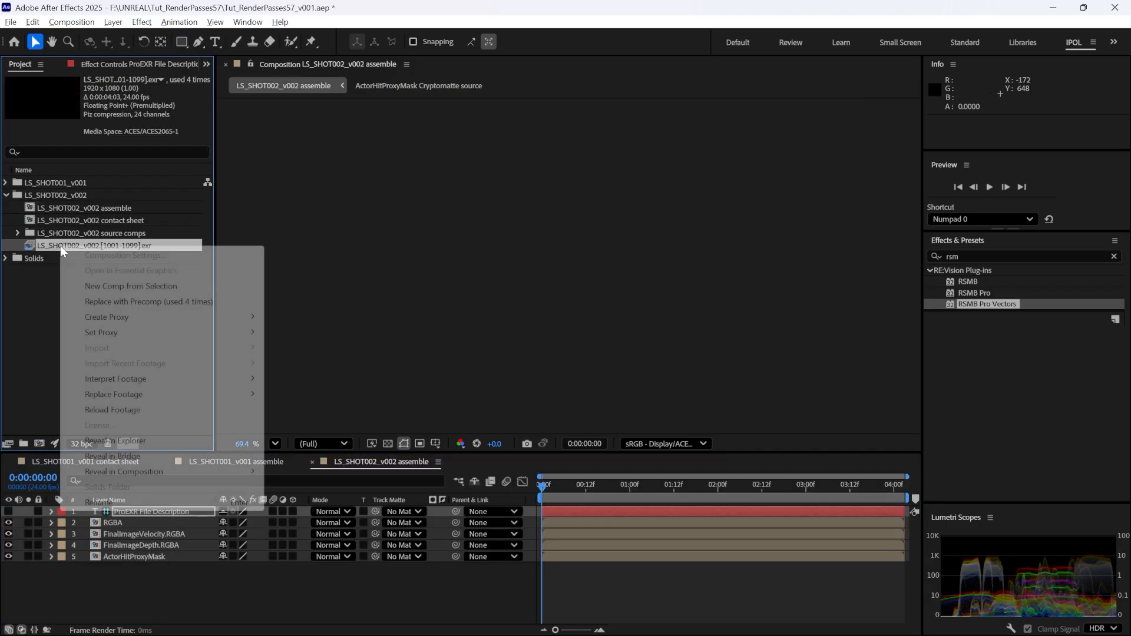
pyautogui.click(7, 183)
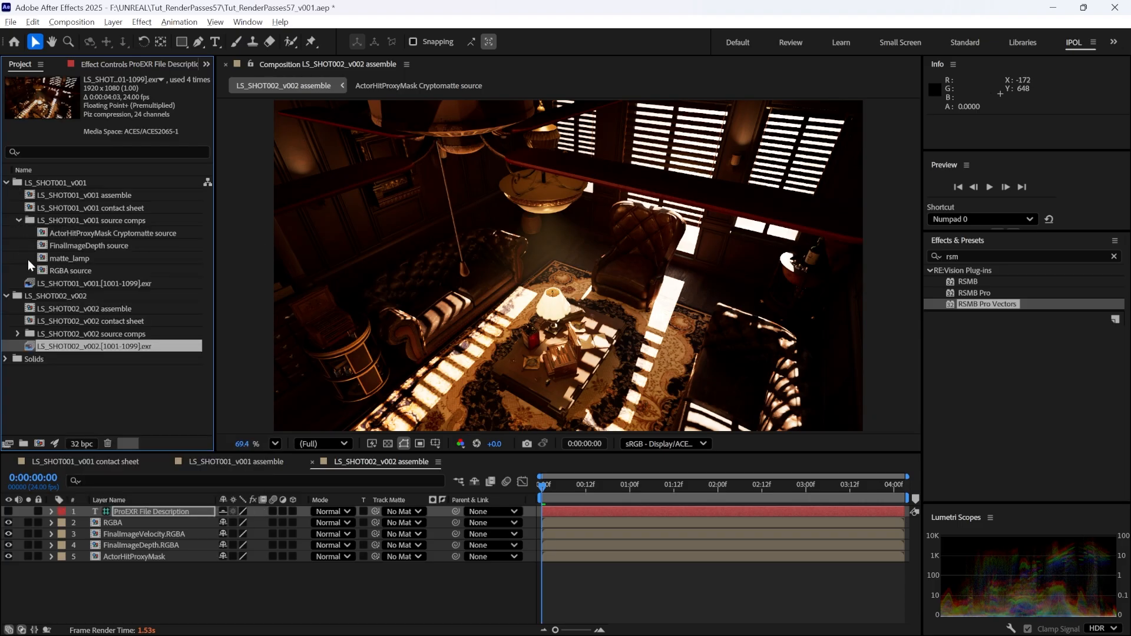
pyautogui.click(53, 284)
pyautogui.click(72, 346)
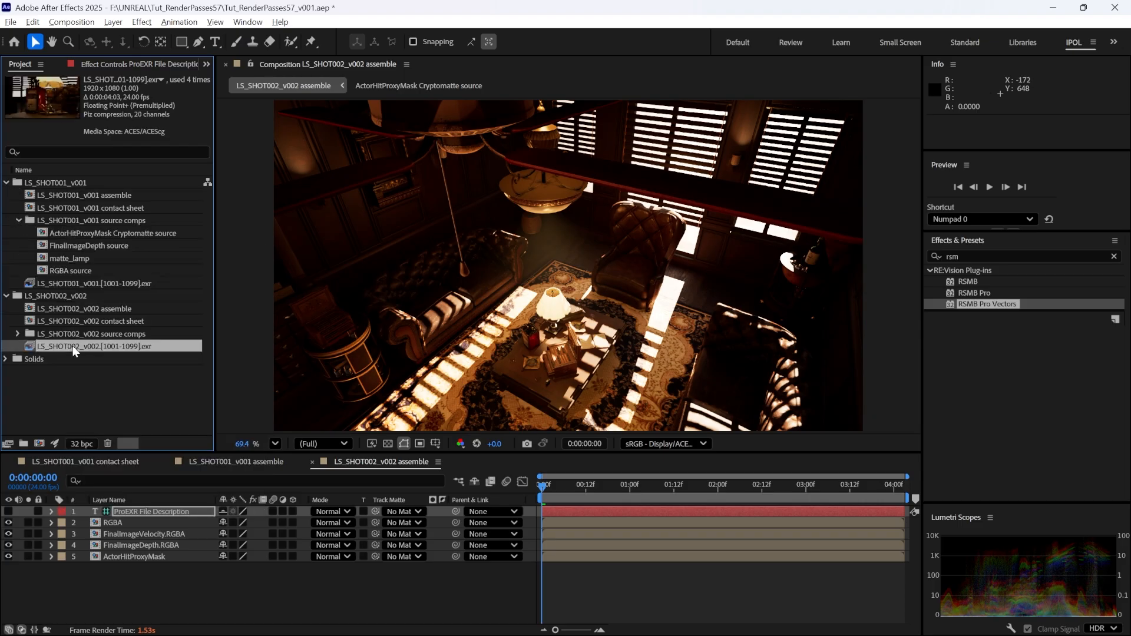
pyautogui.click(124, 380)
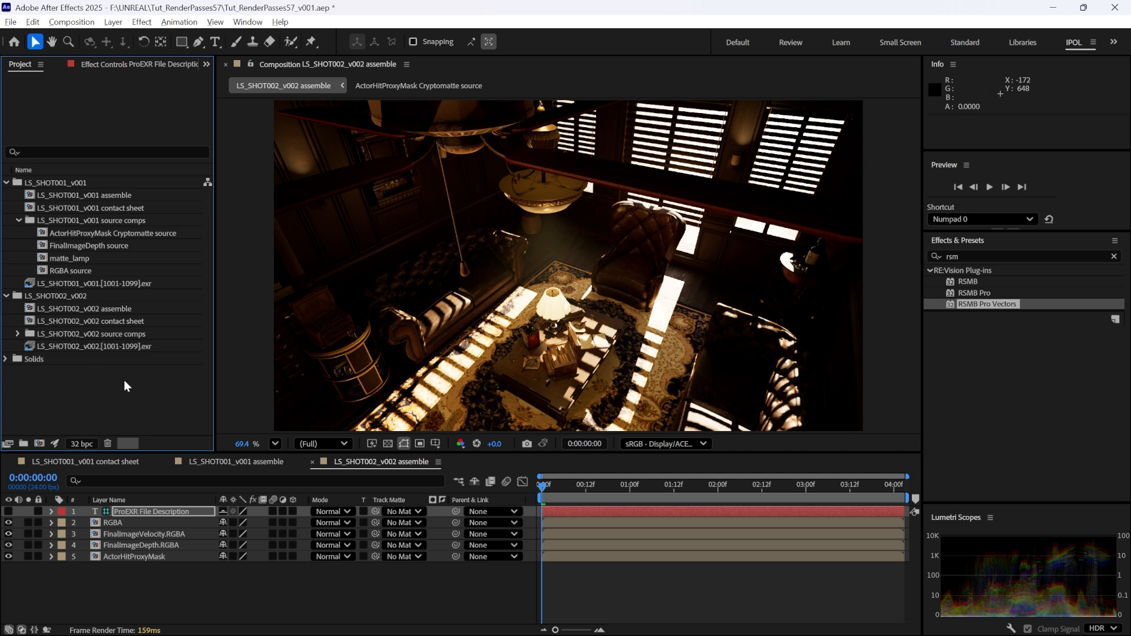
# Step: Solo and scrub the FinalImageVelocity.RGBA layer, then unsolo it and leave only the RGBA layer visible
pyautogui.click(596, 598)
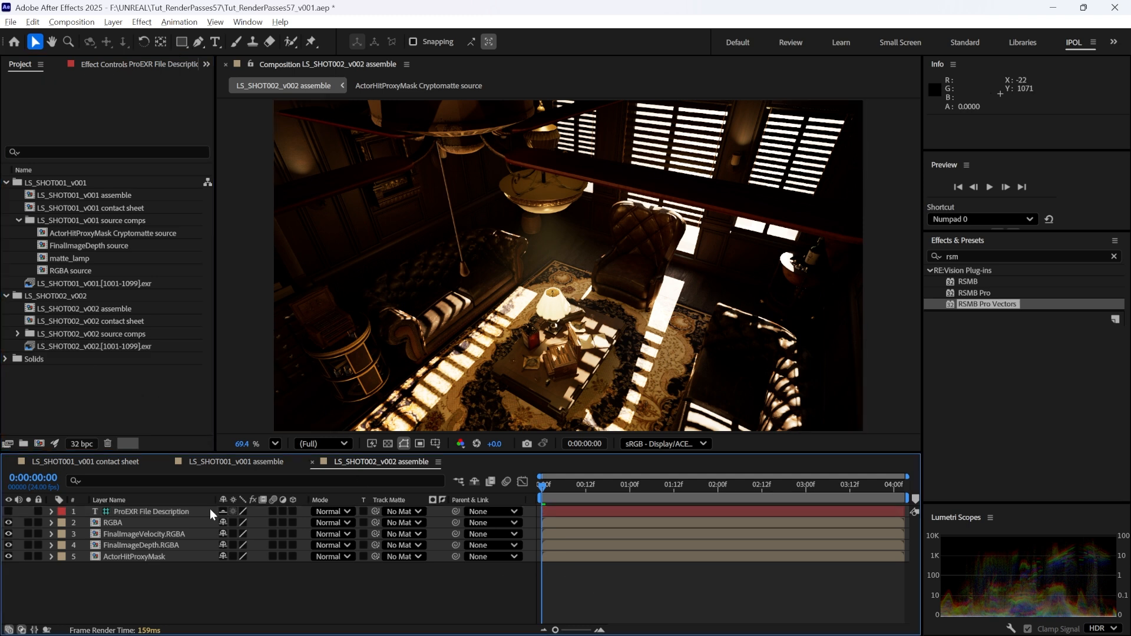
pyautogui.click(28, 534)
pyautogui.moveTo(542, 484); pyautogui.dragTo(521, 512)
pyautogui.click(124, 534)
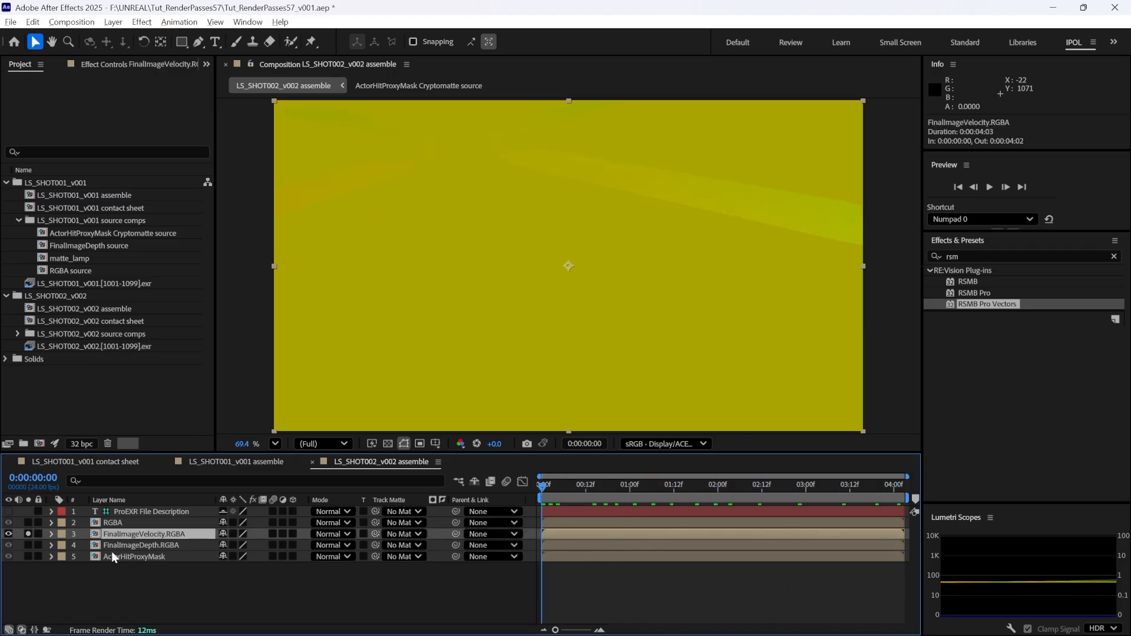
pyautogui.click(28, 534)
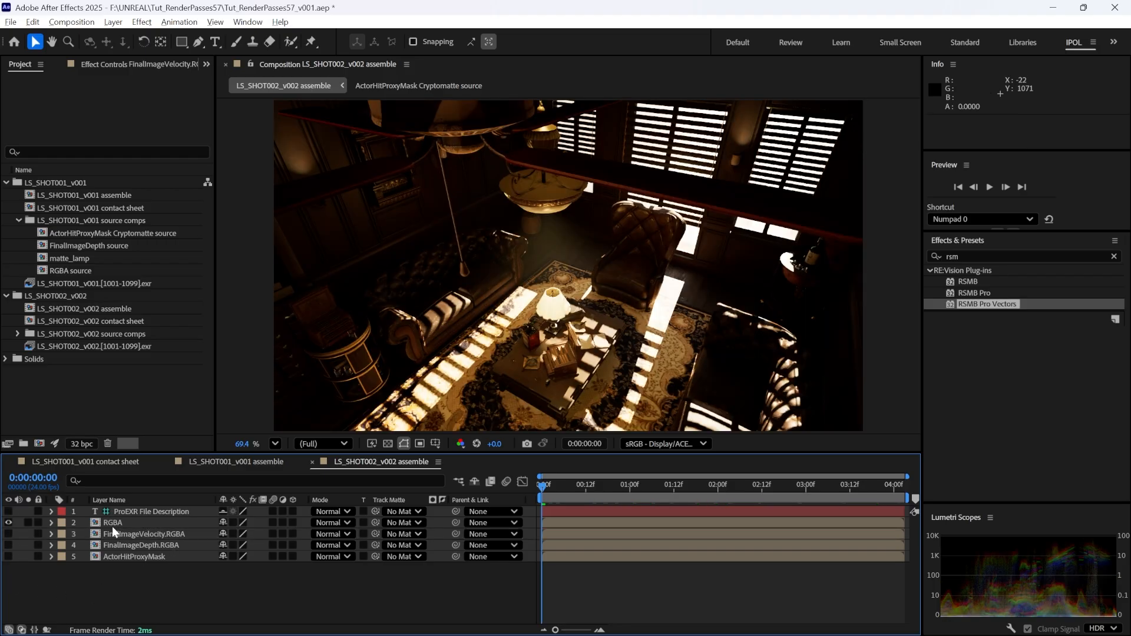
# Step: Scrub through the RGBA layer's opening frames to examine the camera movement and return to the first frame
pyautogui.click(133, 522)
pyautogui.moveTo(561, 490)
pyautogui.mouseDown()
pyautogui.moveTo(674, 498)
pyautogui.moveTo(541, 493)
pyautogui.mouseUp()
pyautogui.click(144, 588)
pyautogui.click(146, 534)
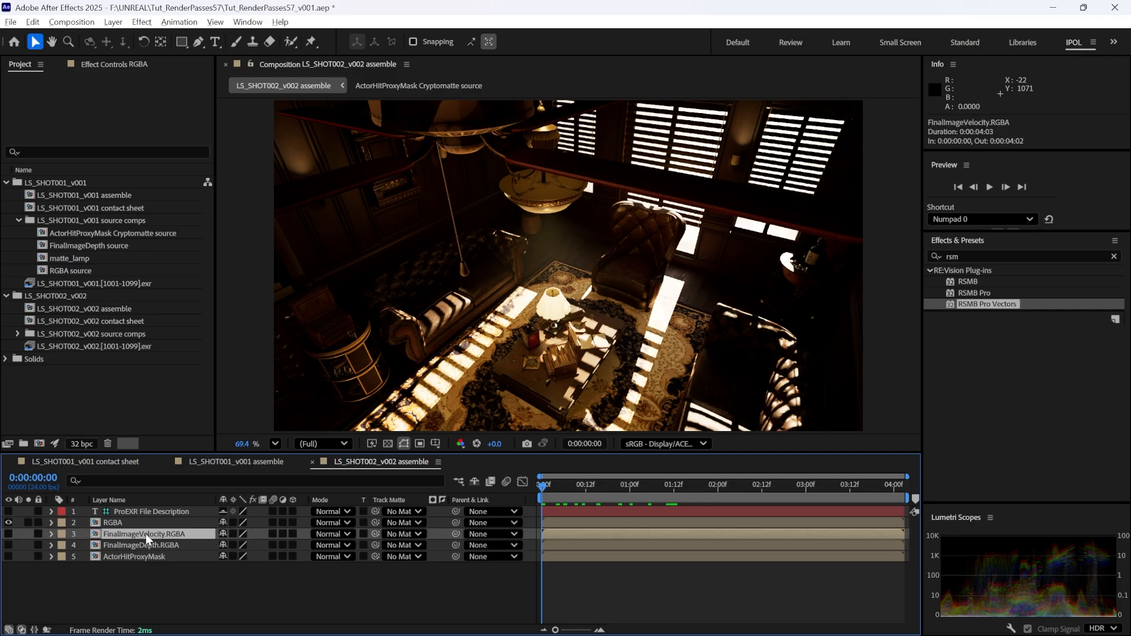
pyautogui.click(152, 595)
# Step: Add an adjustment layer above the passes in the LS_SHOT002_v002 assemble comp and name it MOTIONBLUR
pyautogui.rightClick(153, 596)
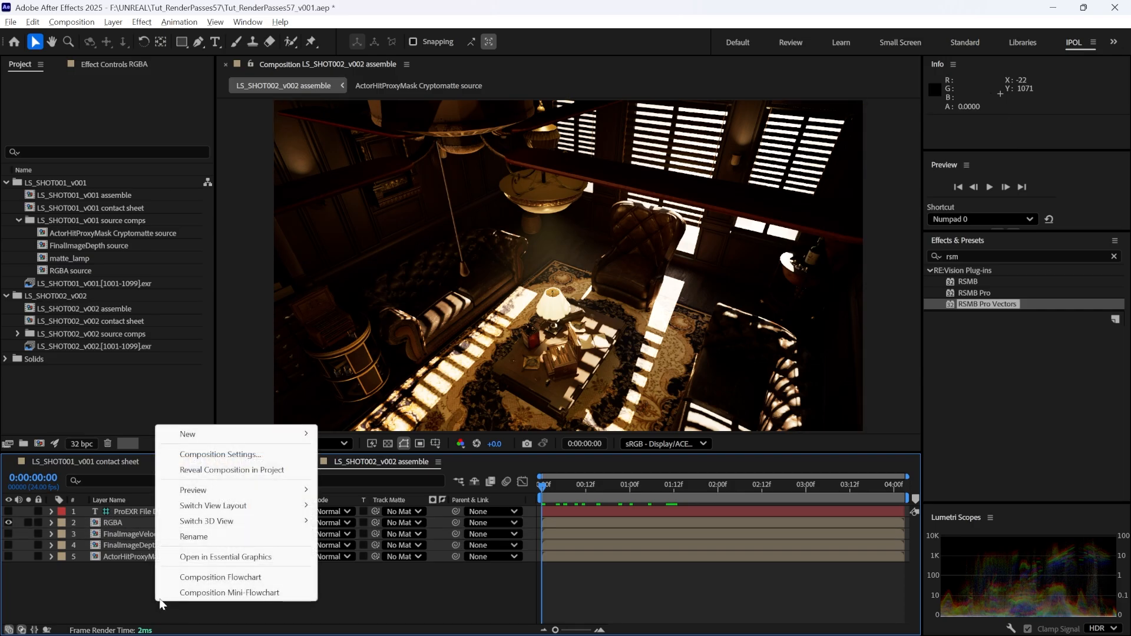
pyautogui.moveTo(218, 439)
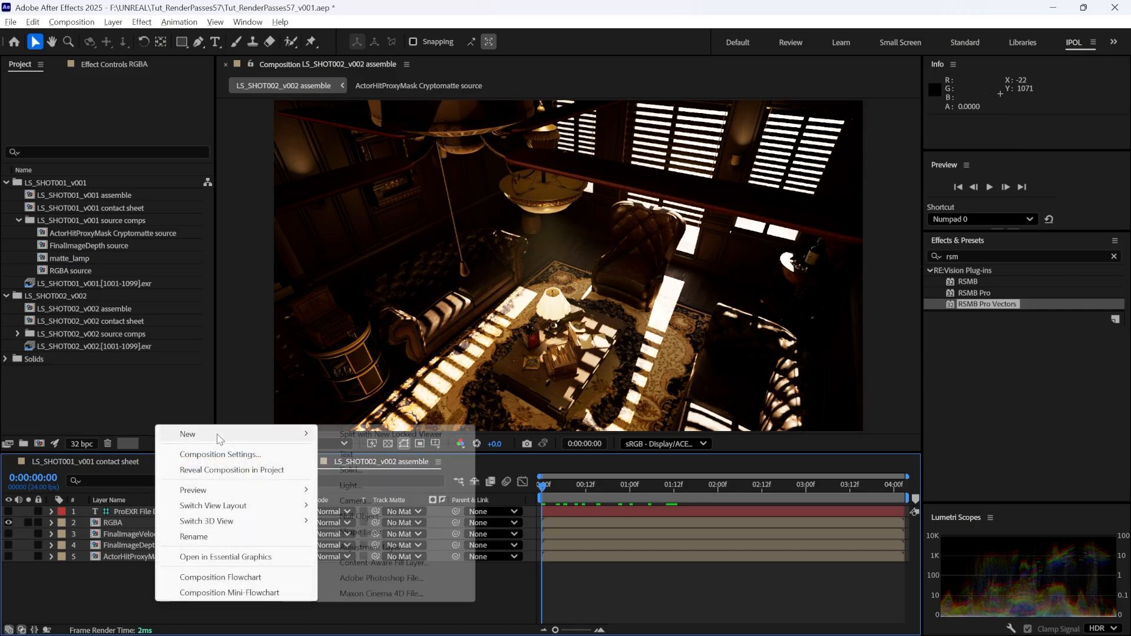
pyautogui.click(371, 548)
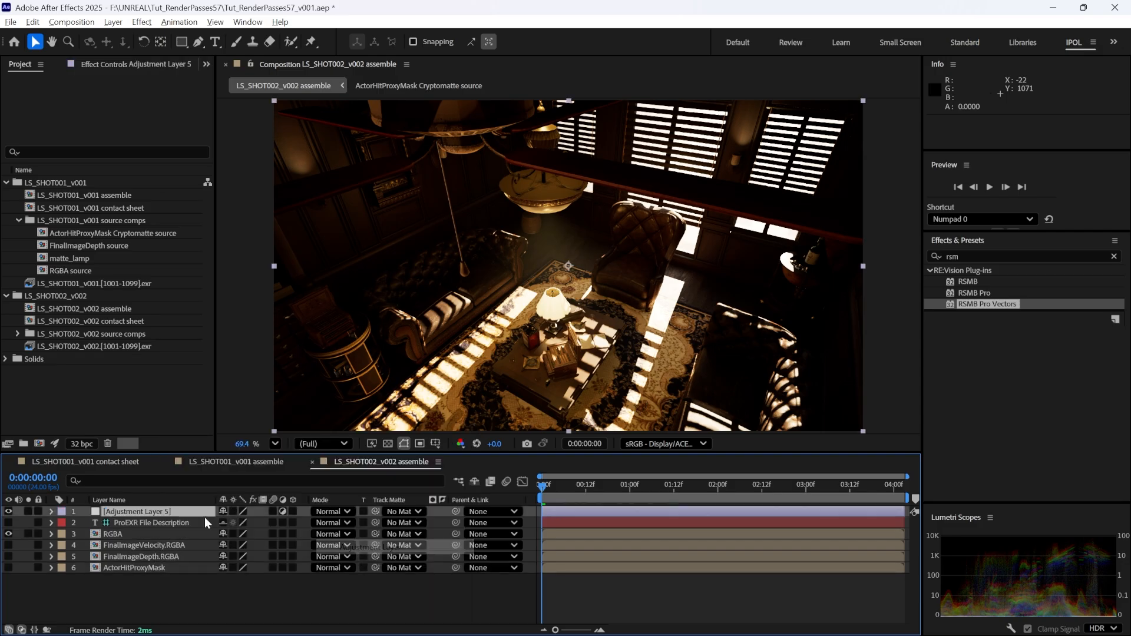
pyautogui.press('Return')
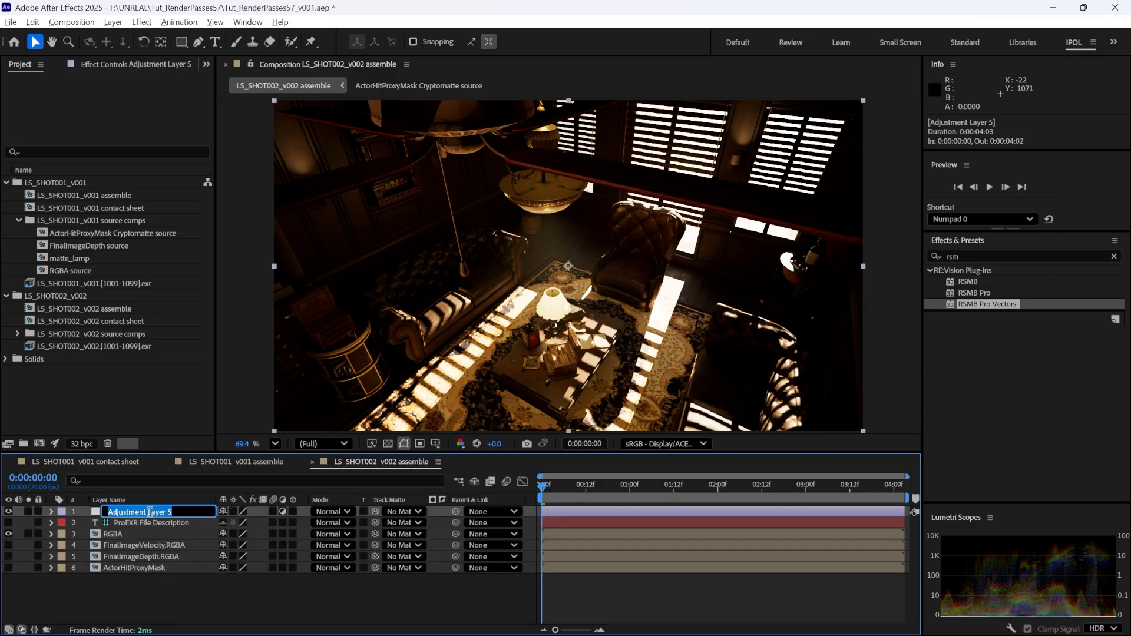
pyautogui.write('MOTIONBLUR')
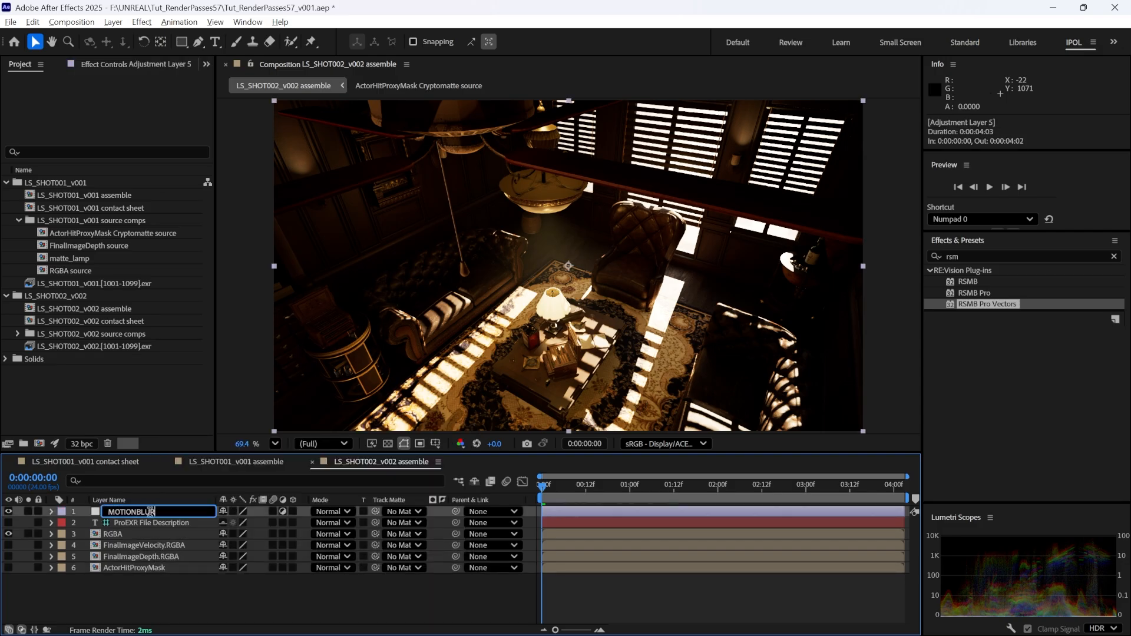
pyautogui.press('Return')
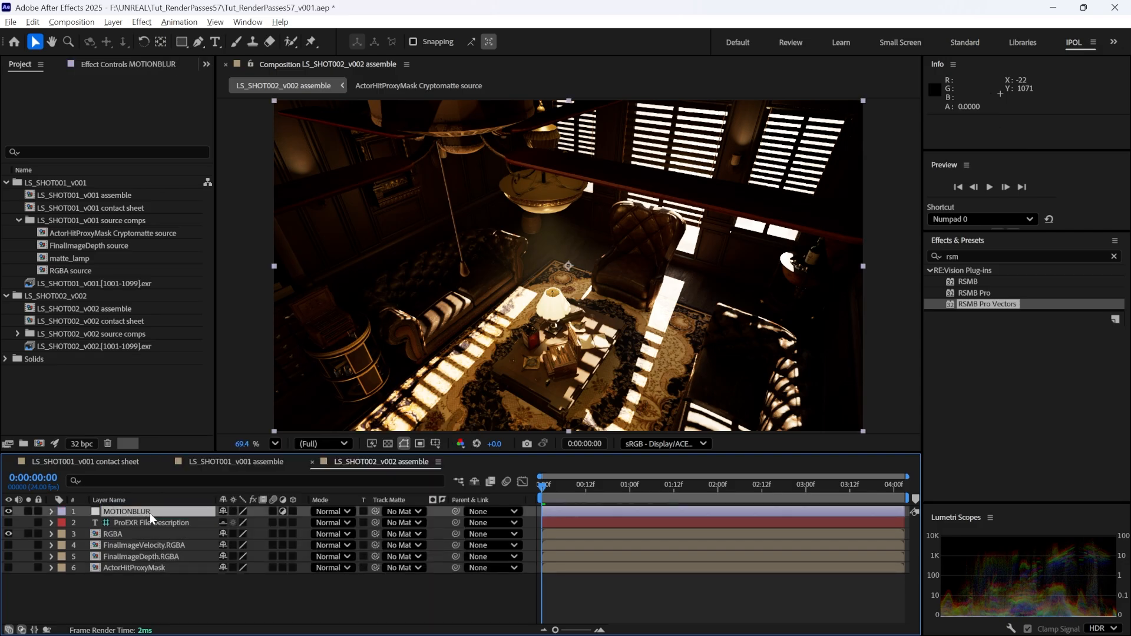
# Step: Apply RSMB Pro Vectors to the MOTIONBLUR layer with FinalImageVelocity.RGBA as its motion vectors, and check the result at frame 3
pyautogui.doubleClick(989, 305)
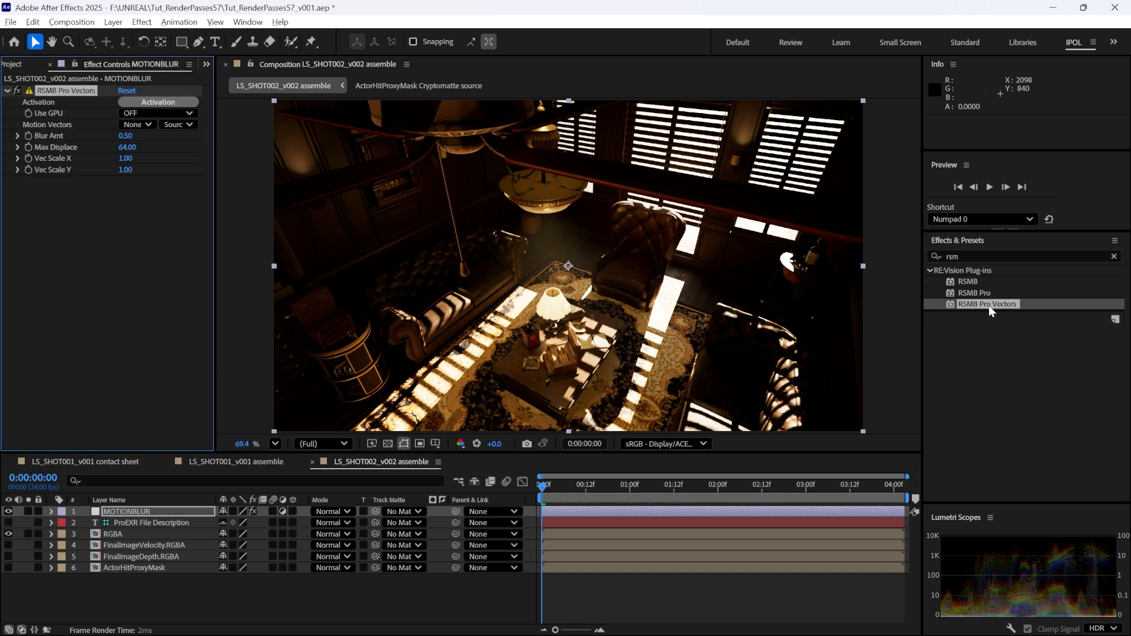
pyautogui.click(140, 128)
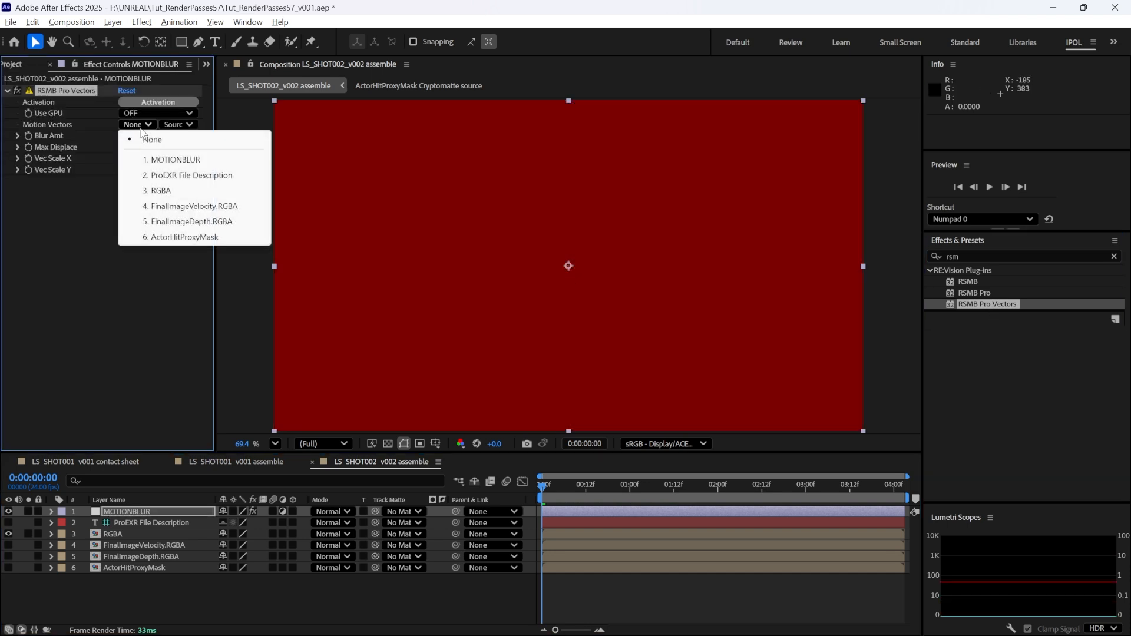
pyautogui.click(168, 210)
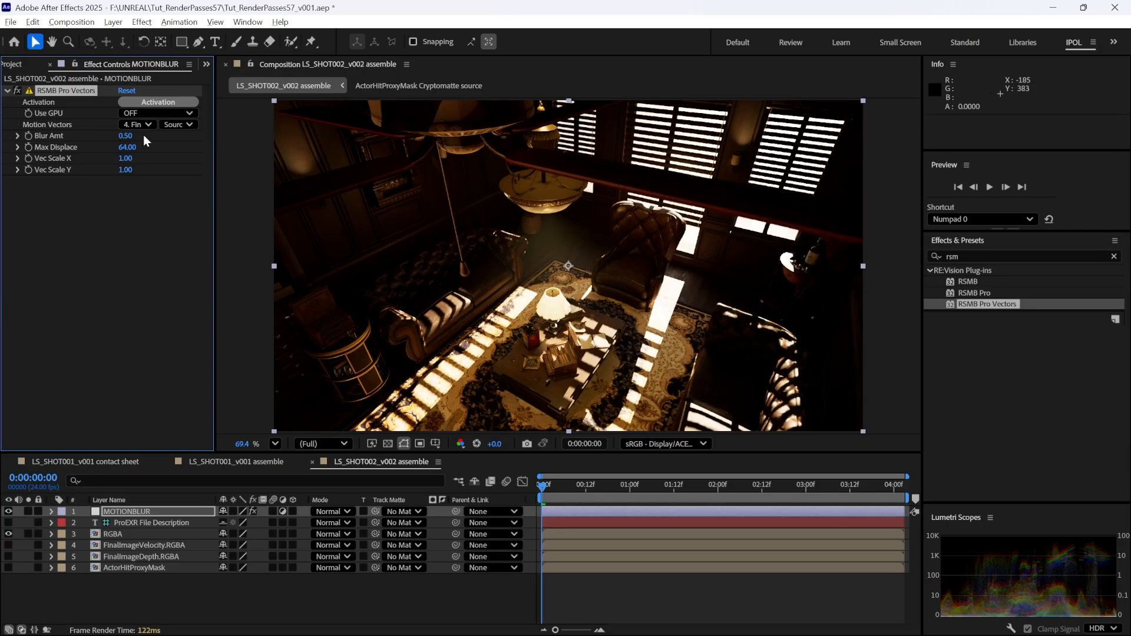
pyautogui.click(552, 490)
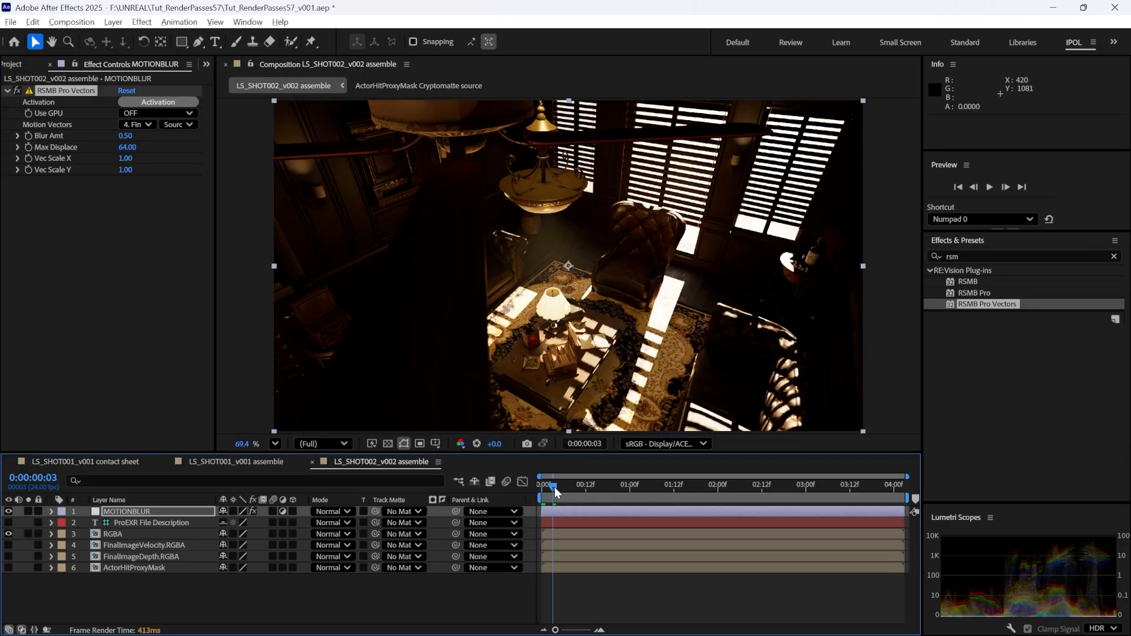
# Step: Set RSMB Pro Vectors' Max Displace to 864 at frame 7 and preview the motion blur from the first frame
pyautogui.moveTo(553, 487); pyautogui.dragTo(568, 492)
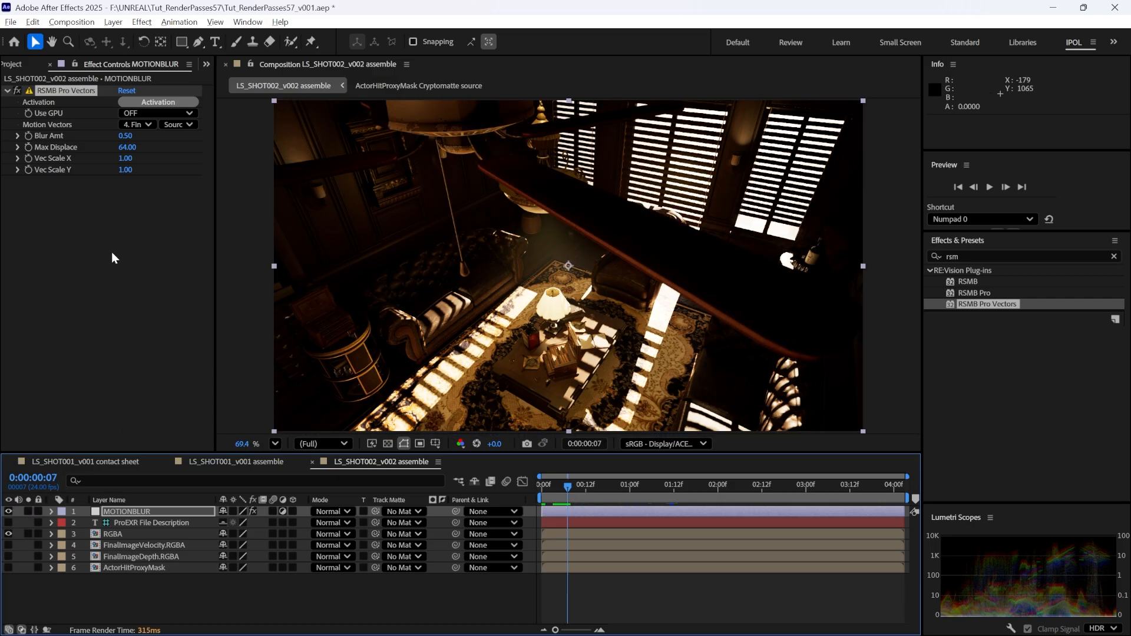
pyautogui.moveTo(127, 147); pyautogui.dragTo(136, 148)
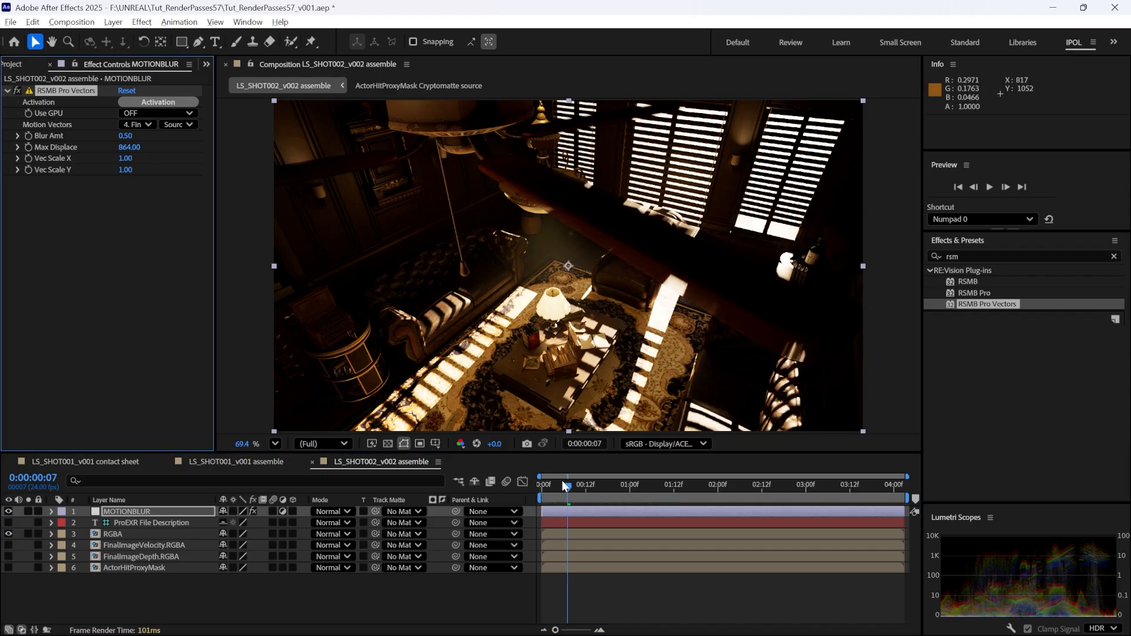
pyautogui.moveTo(568, 486); pyautogui.dragTo(541, 485)
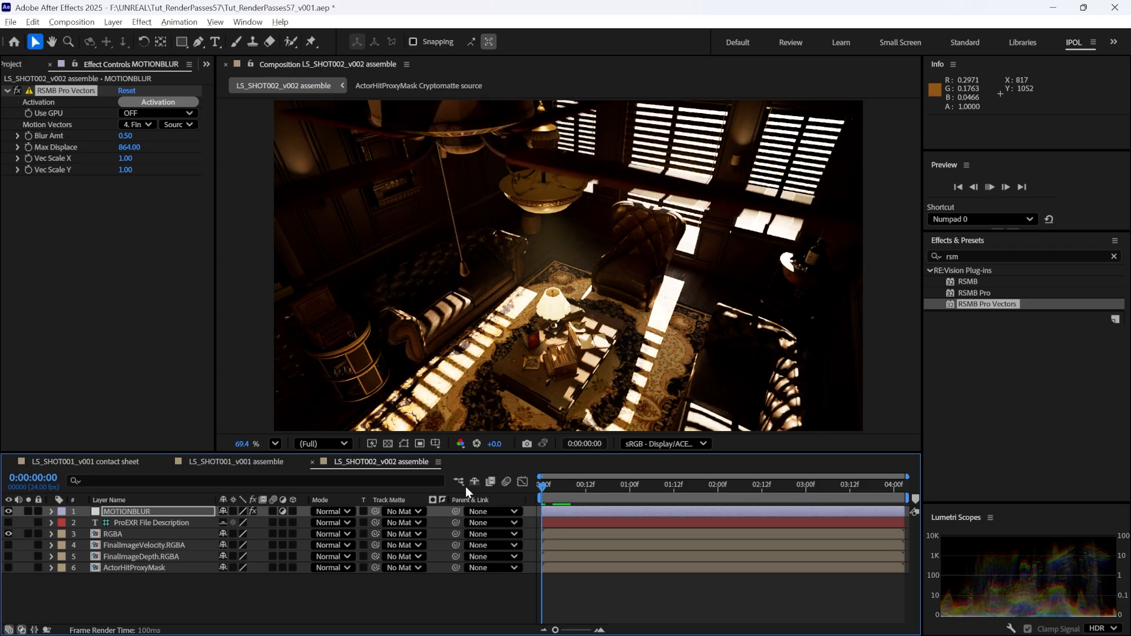
pyautogui.press('space')
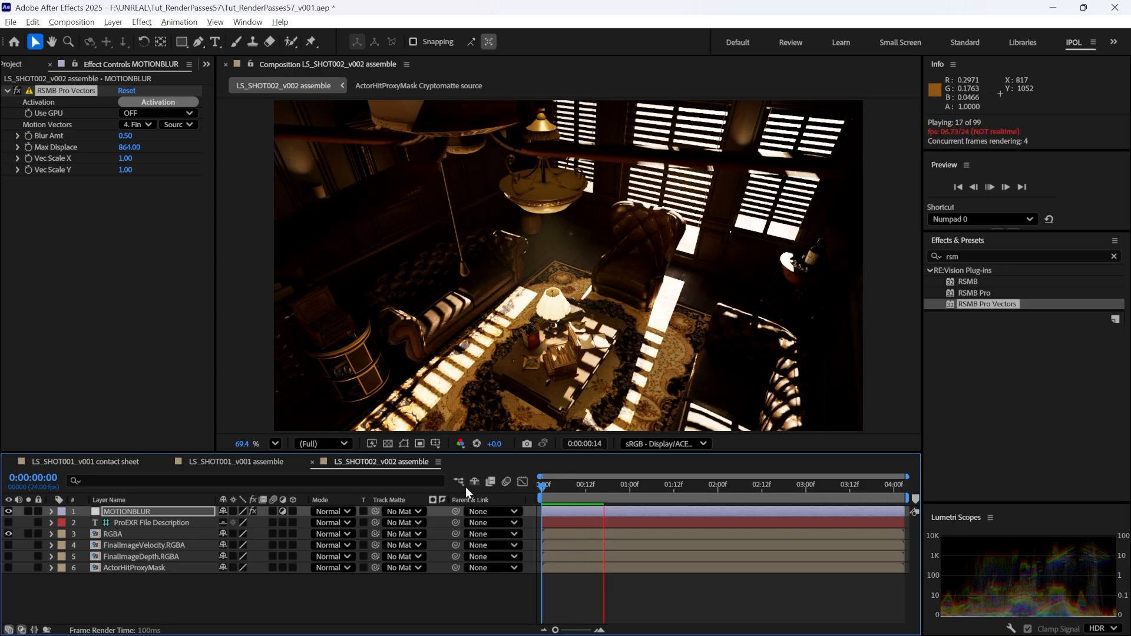
pyautogui.press('space')
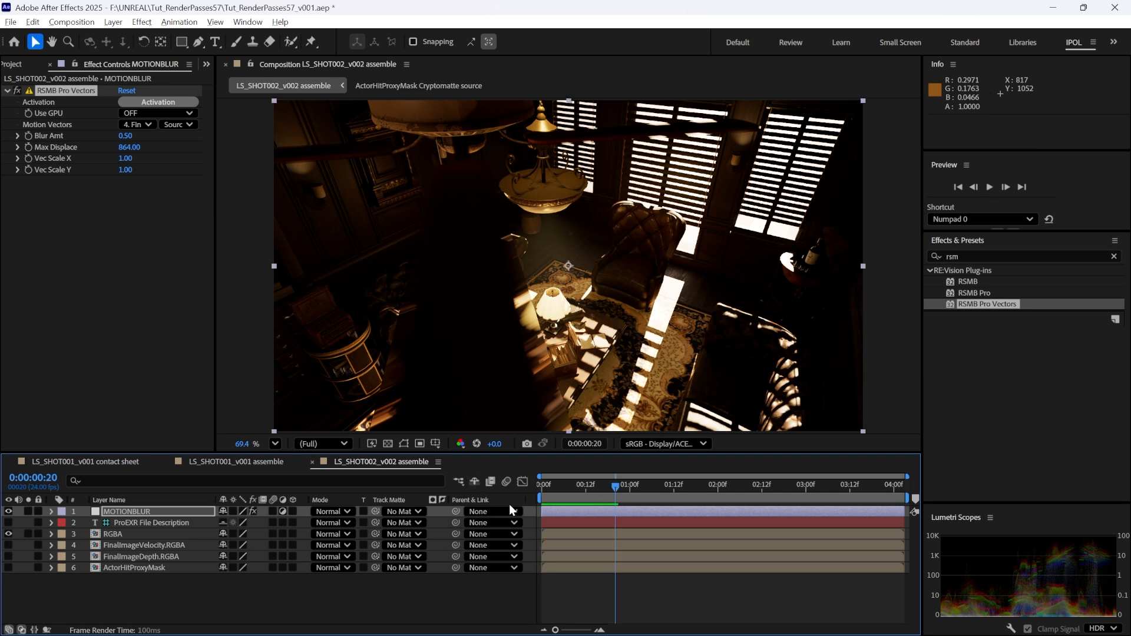
# Step: At frame 13, compare the fan blade and the background around it with RSMB Pro Vectors switched off and on
pyautogui.moveTo(588, 488); pyautogui.dragTo(590, 489)
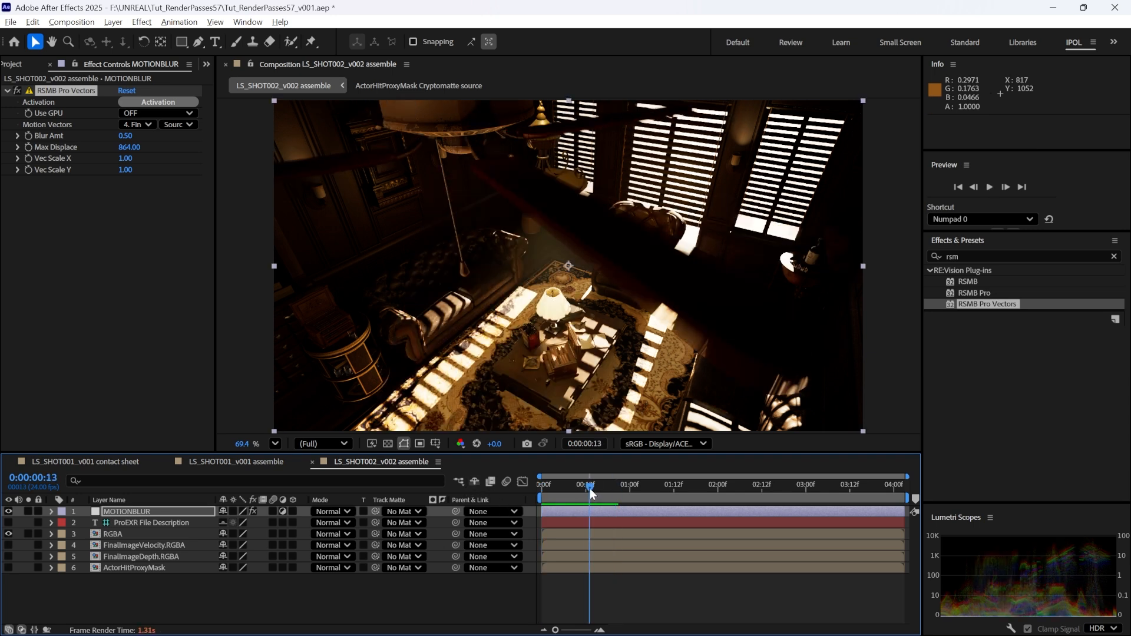
pyautogui.scroll(5, 682, 323)
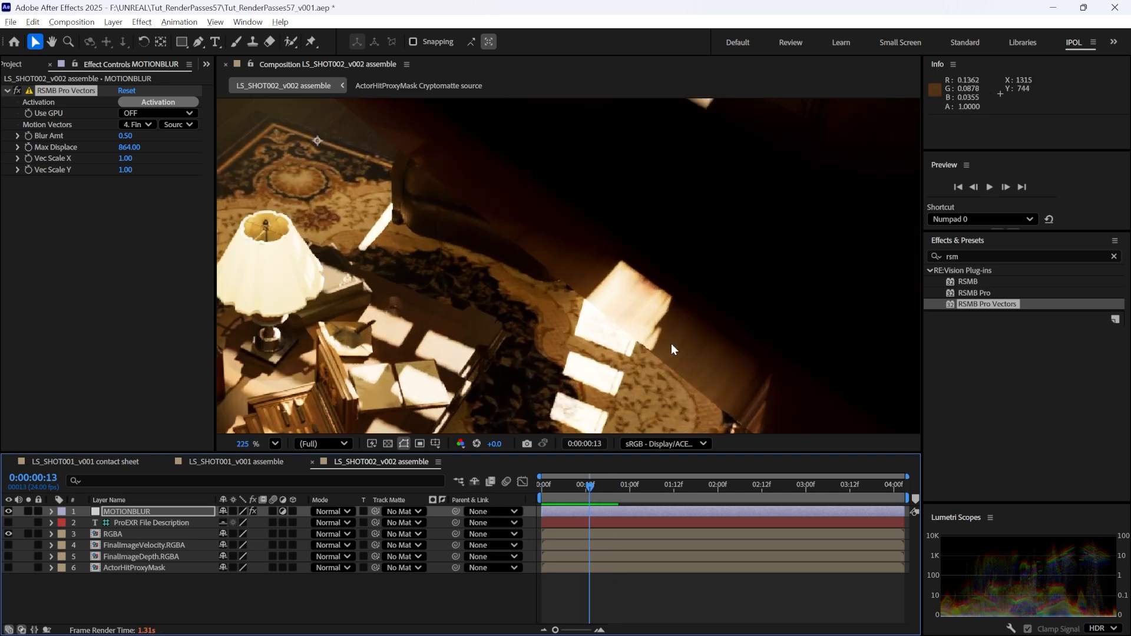
pyautogui.click(18, 91)
pyautogui.click(18, 91)
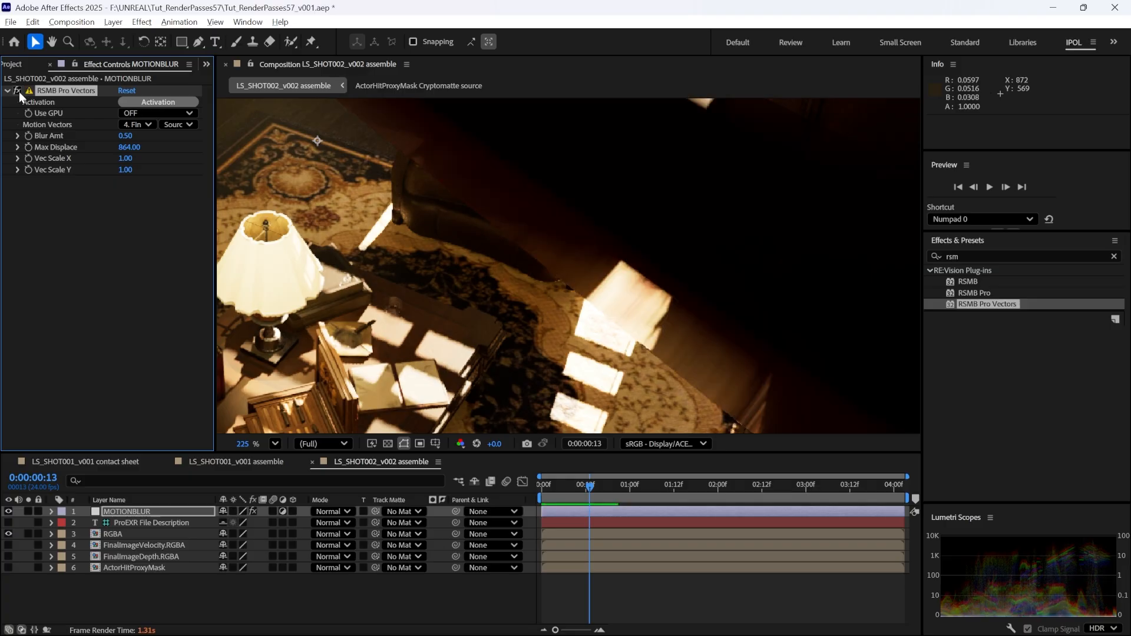
pyautogui.click(18, 91)
pyautogui.click(18, 90)
pyautogui.click(19, 91)
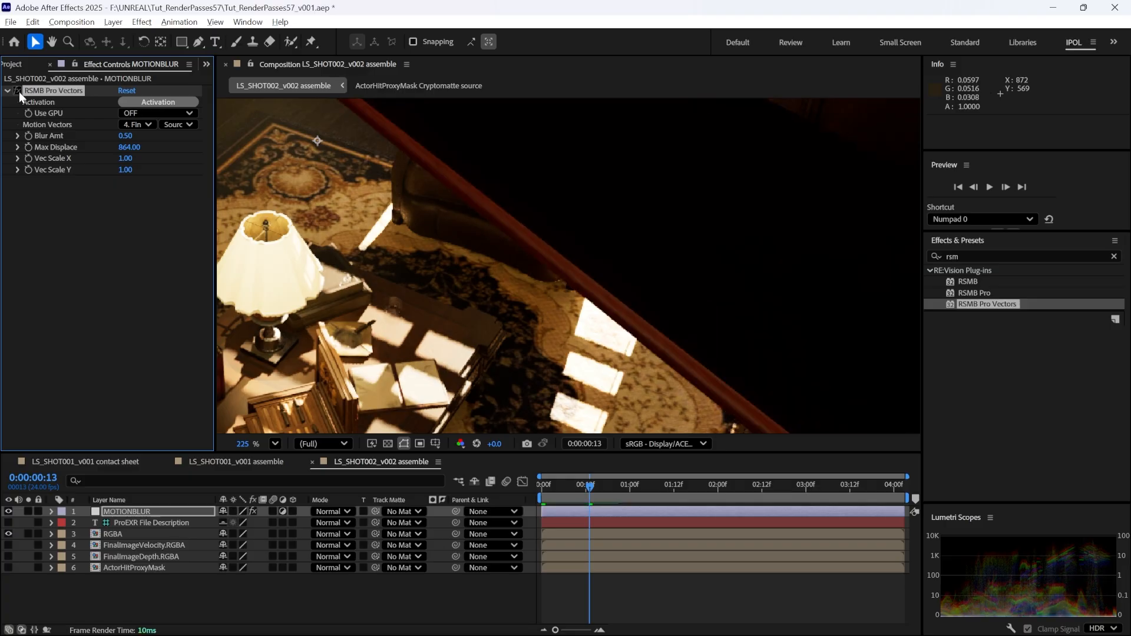
pyautogui.click(18, 91)
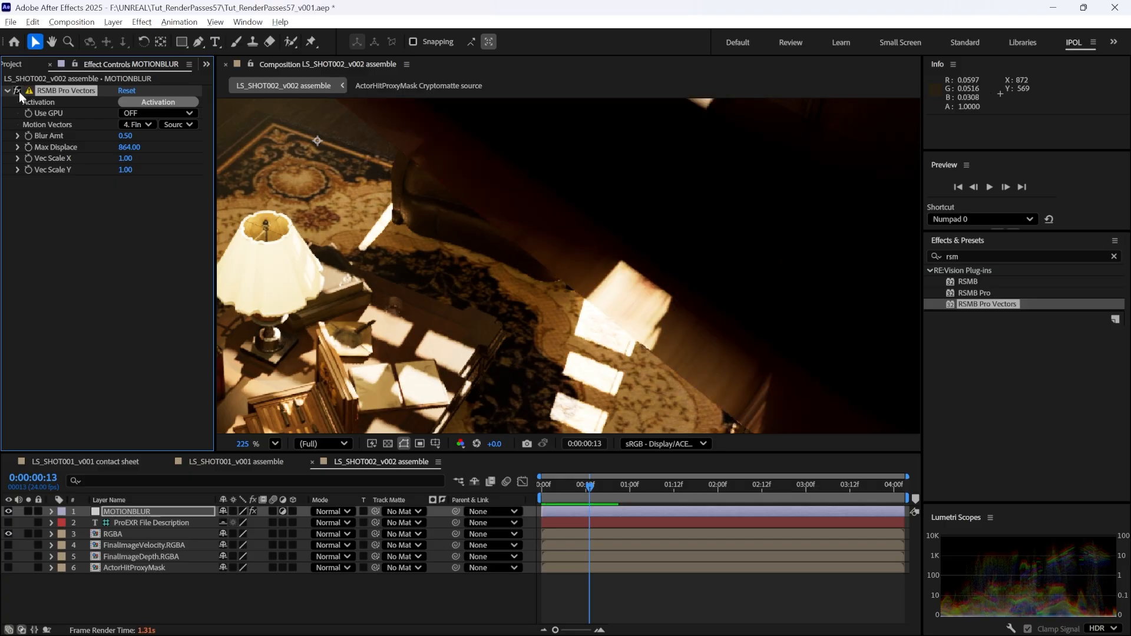
pyautogui.click(18, 90)
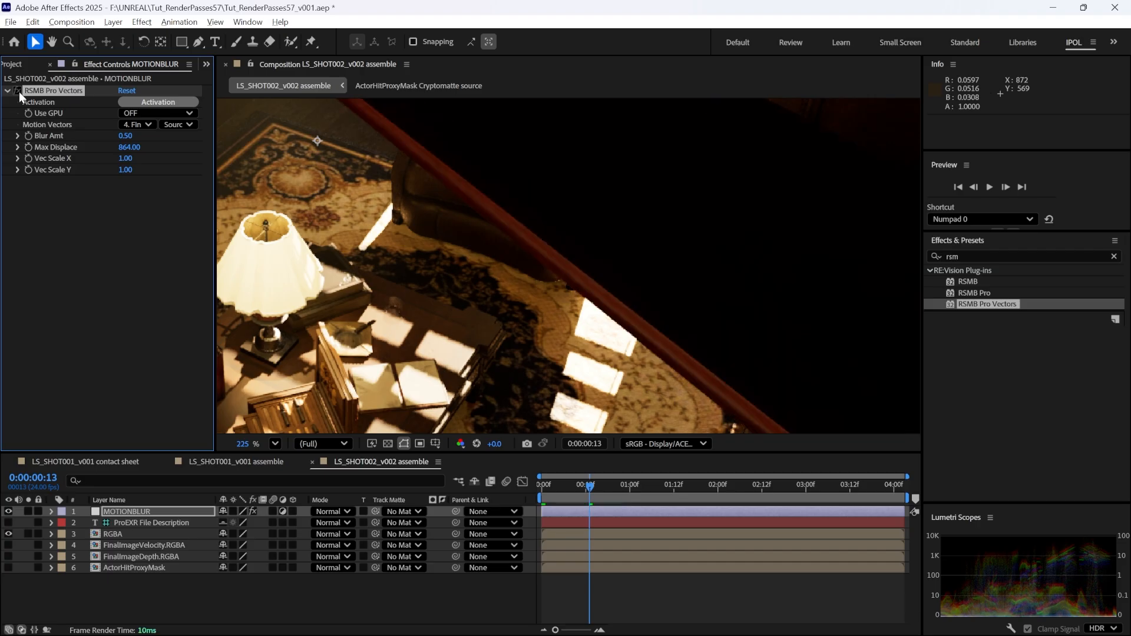
pyautogui.click(18, 90)
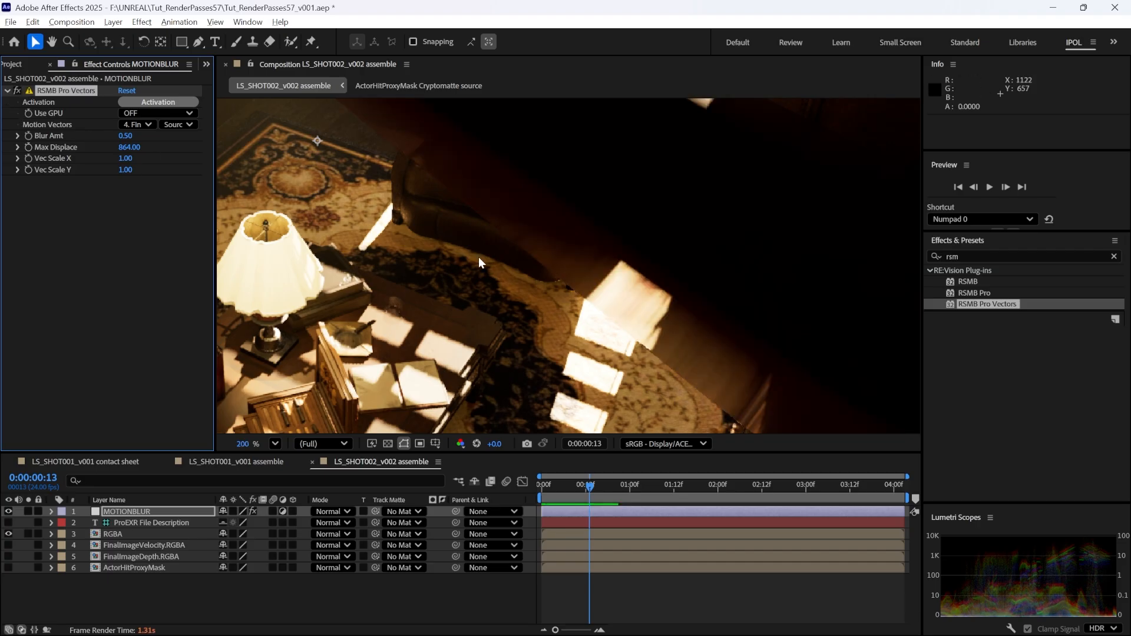
pyautogui.scroll(-6, 479, 257)
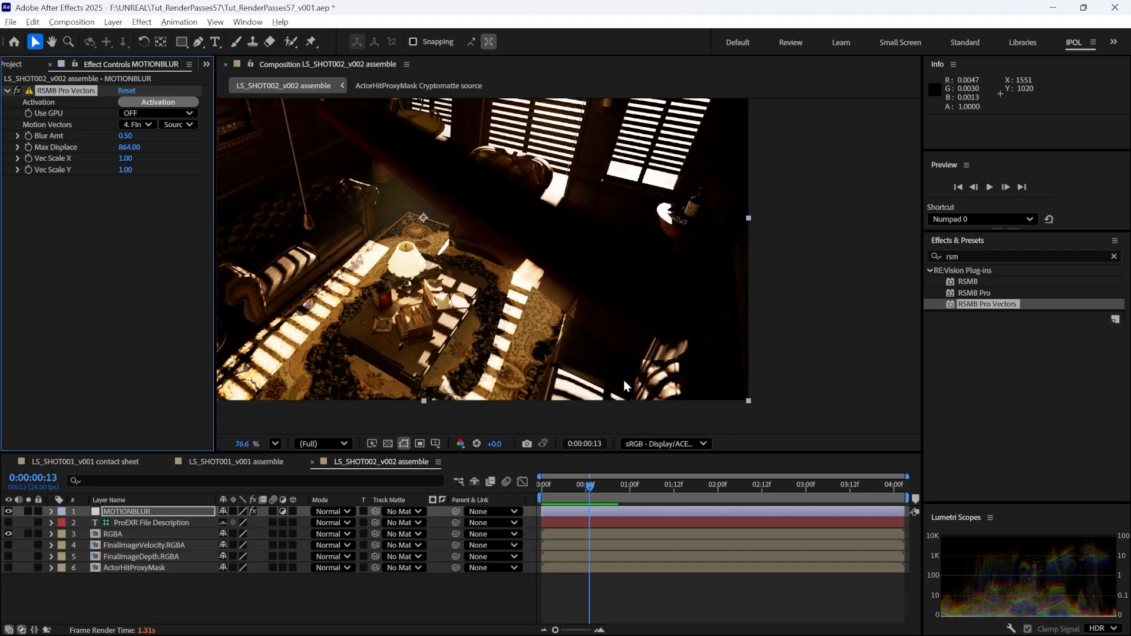
# Step: Switch to Unreal Editor and enable Actor Hidden In Game for the ceiling_fan_fans mesh
pyautogui.hotkey('alt', 'Tab')
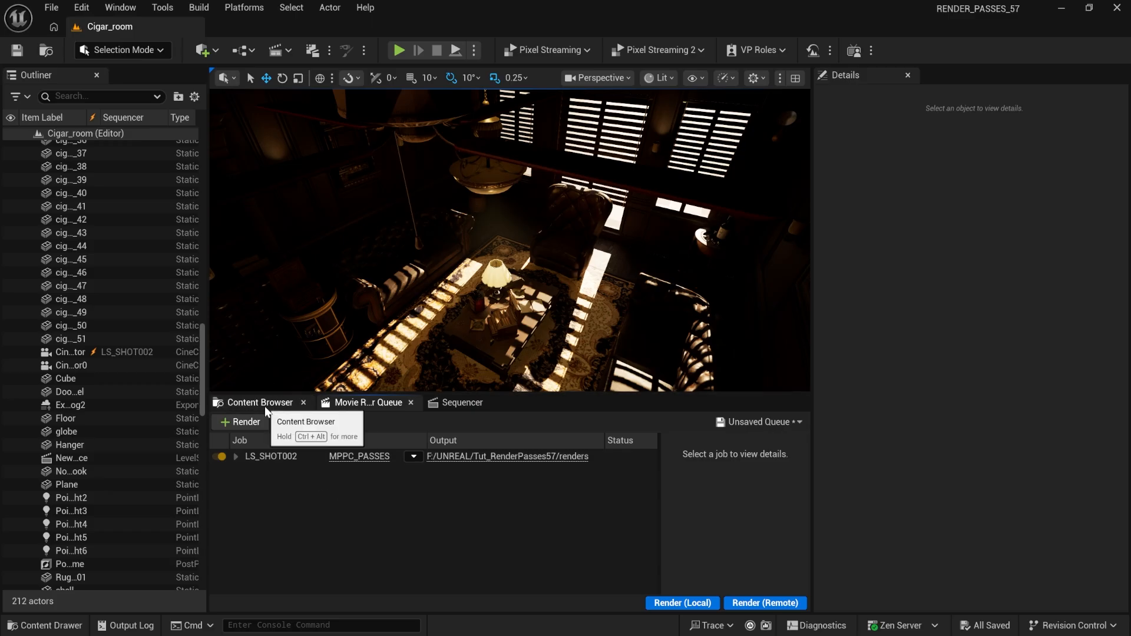
pyautogui.click(555, 170)
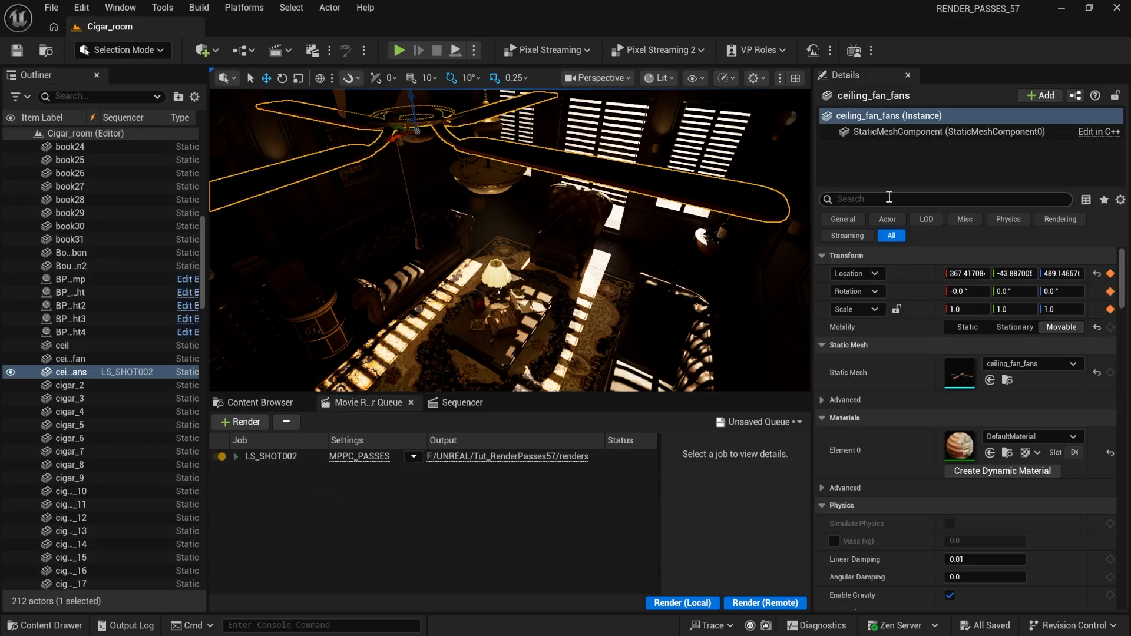
pyautogui.click(889, 199)
pyautogui.write('hidd')
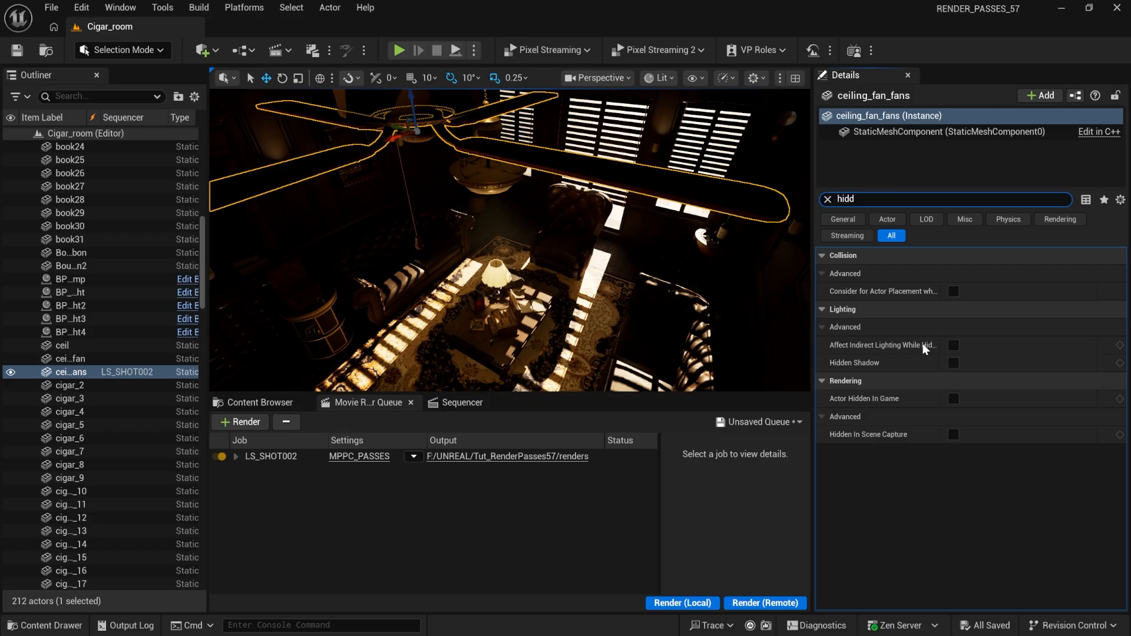
pyautogui.click(953, 399)
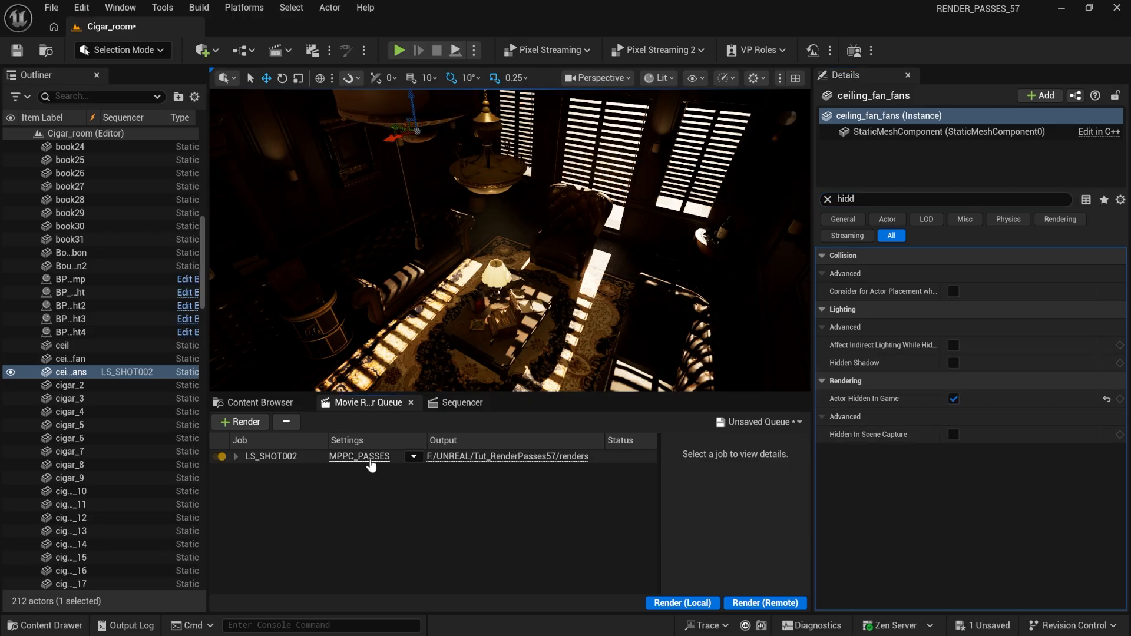
# Step: Add _BG before _{version} in both the folder and file parts of the LS_SHOT002 job's File Name Format, and render it locally
pyautogui.click(361, 457)
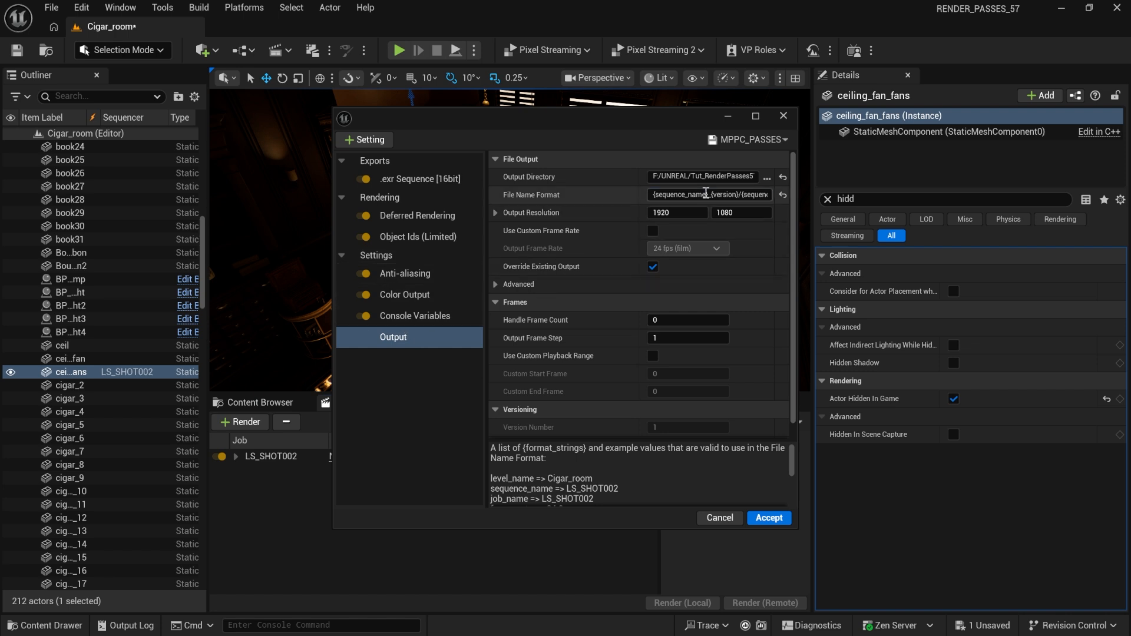
pyautogui.click(706, 194)
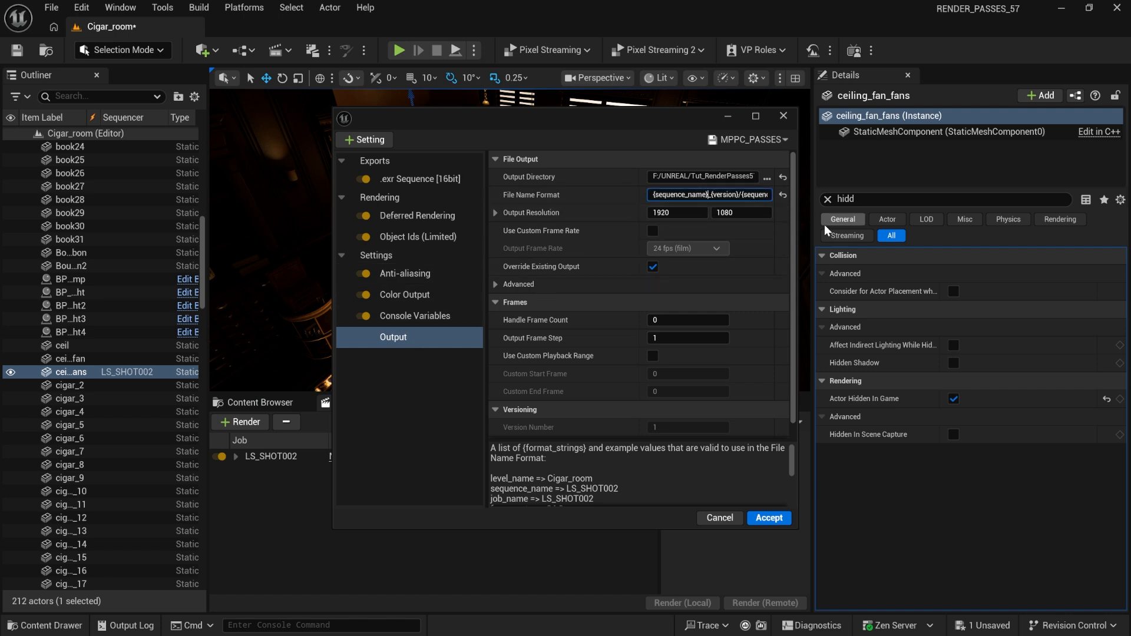
pyautogui.write('_BG_')
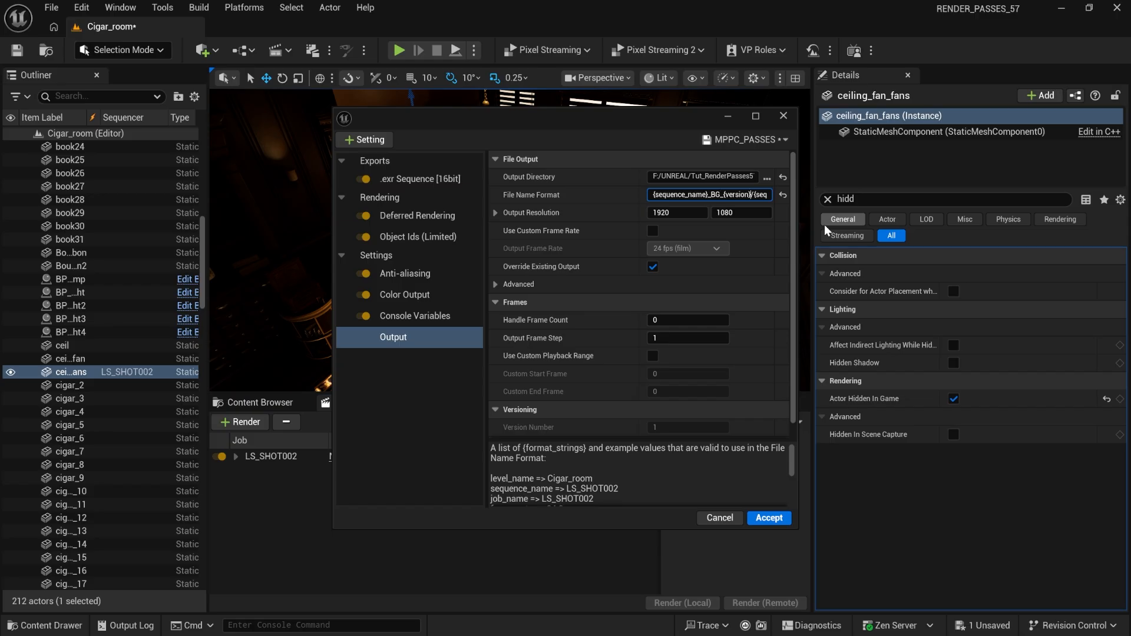
pyautogui.hotkey('ctrl', 'Right')
pyautogui.hotkey('ctrl', 'Right')
pyautogui.hotkey('ctrl', 'Right')
pyautogui.write('_BG_{version}')
pyautogui.press('End')
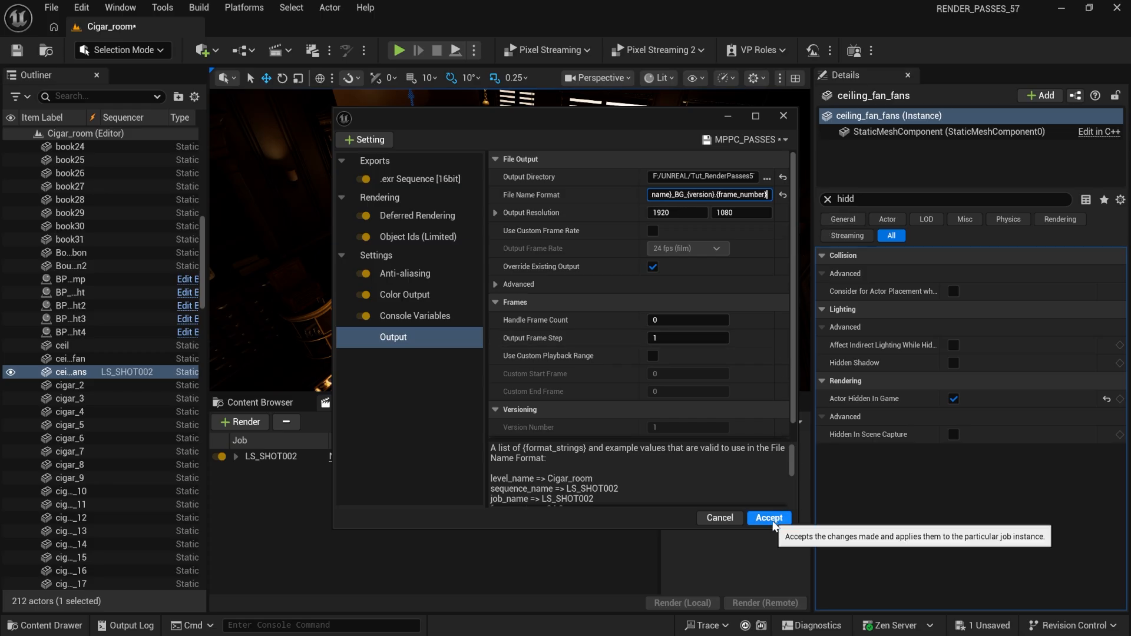
pyautogui.click(769, 519)
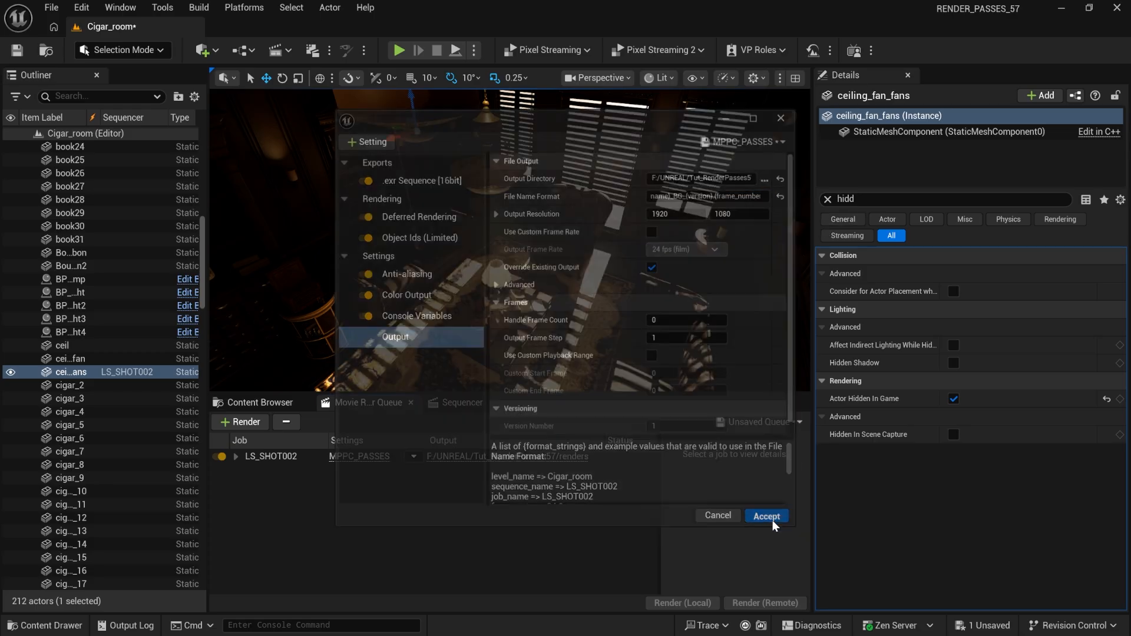
pyautogui.click(675, 607)
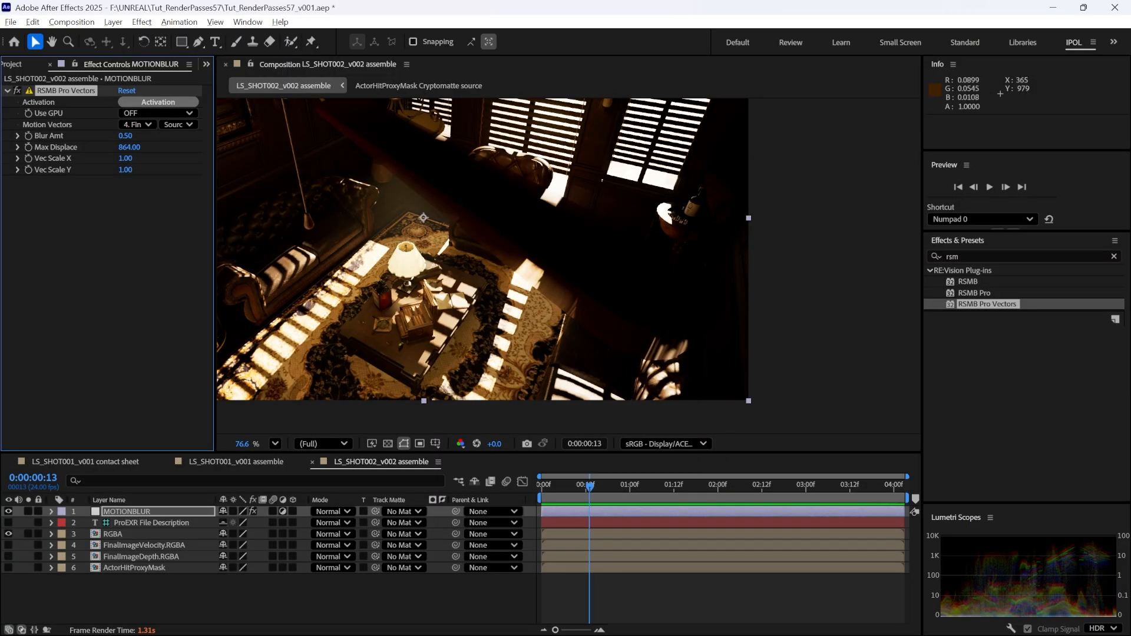
# Step: In After Effects, import the LS_SHOT002_BG_v003 render as an OpenEXR sequence with Create Composition enabled
pyautogui.click(18, 65)
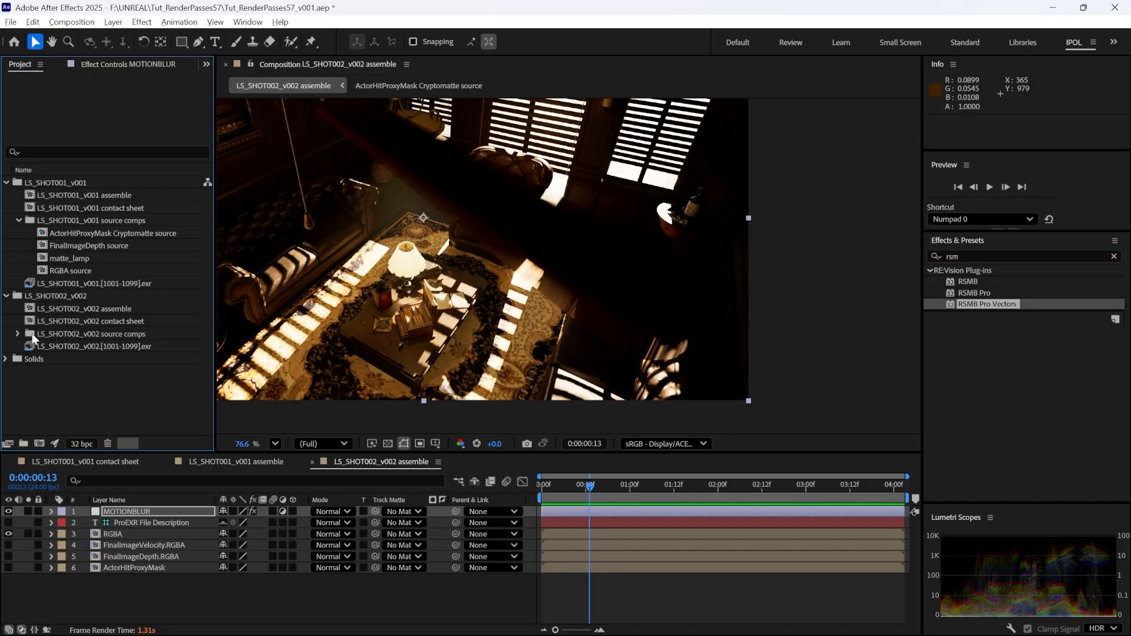
pyautogui.click(6, 183)
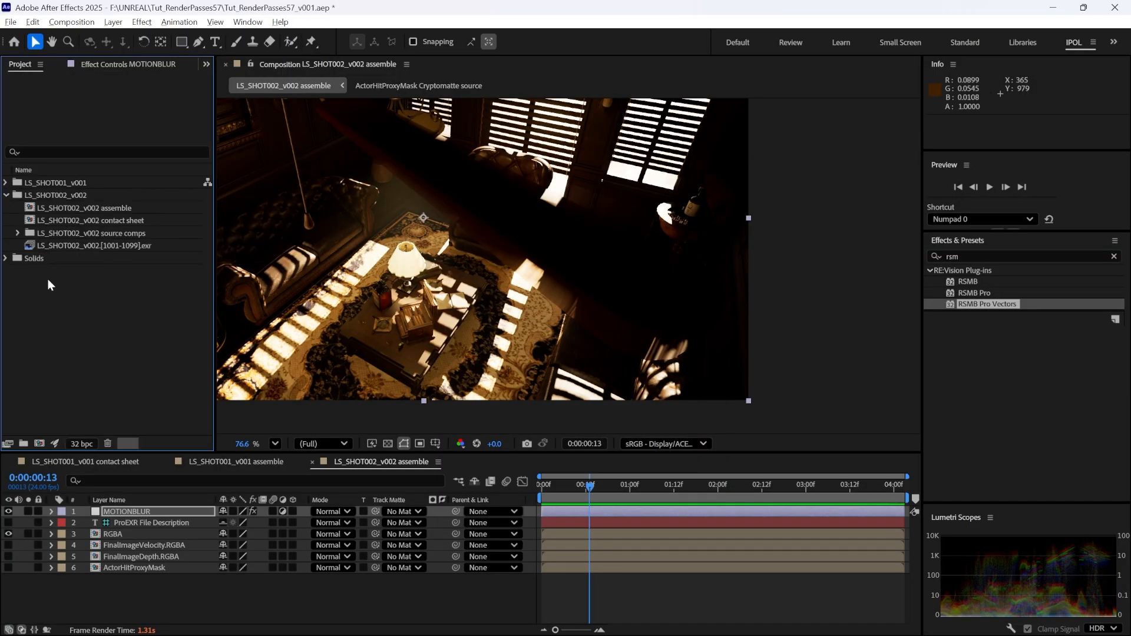
pyautogui.doubleClick(69, 333)
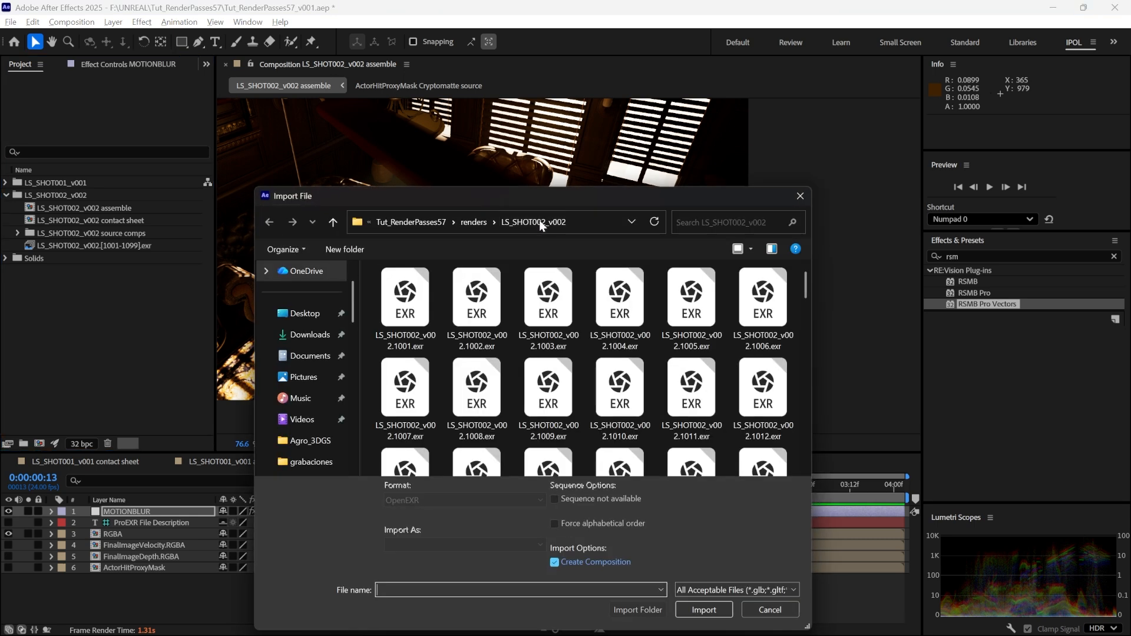
pyautogui.click(474, 224)
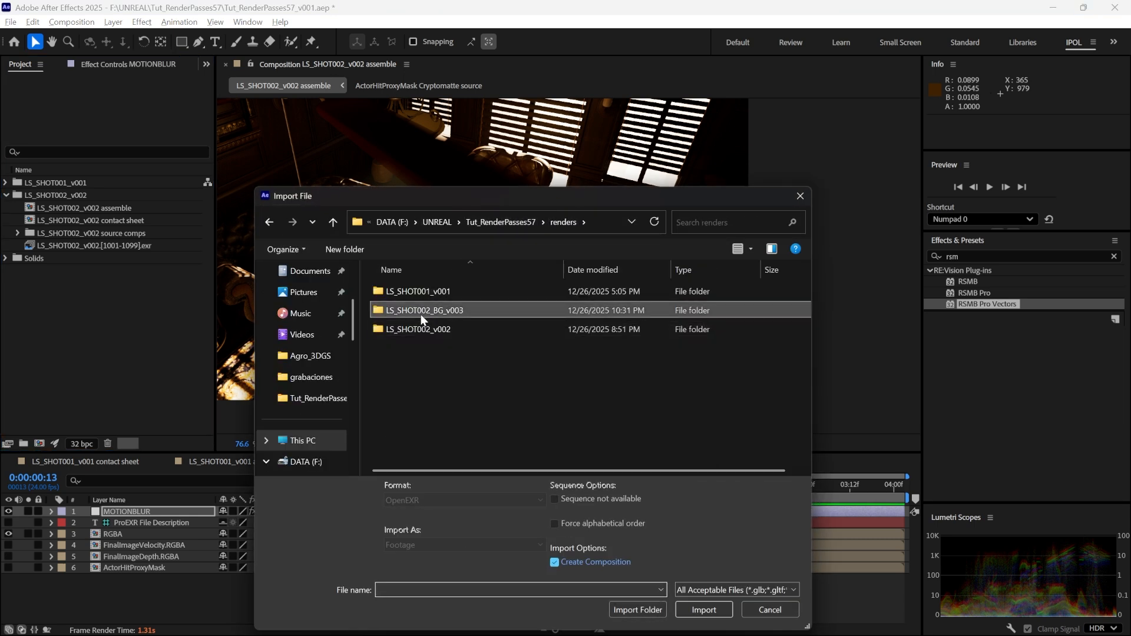
pyautogui.doubleClick(421, 313)
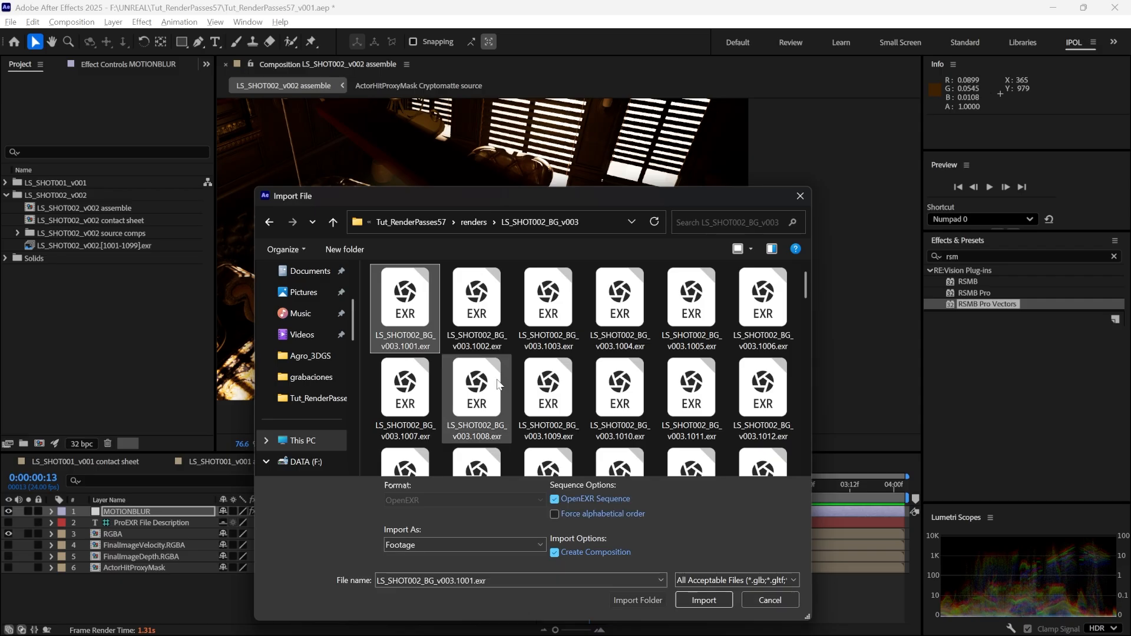
pyautogui.click(705, 600)
pyautogui.click(624, 387)
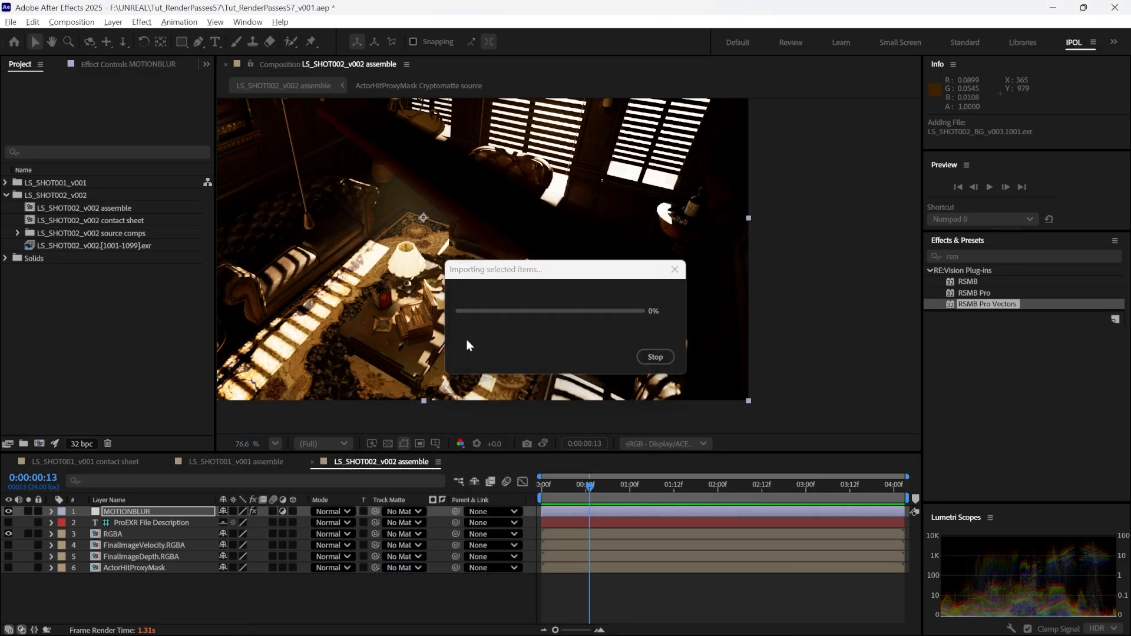
# Step: Add the RGBA source comp from LS_SHOT002_BG_v003 source comps to the LS_SHOT002_v002 assemble comp, directly above the existing RGBA layer
pyautogui.click(66, 260)
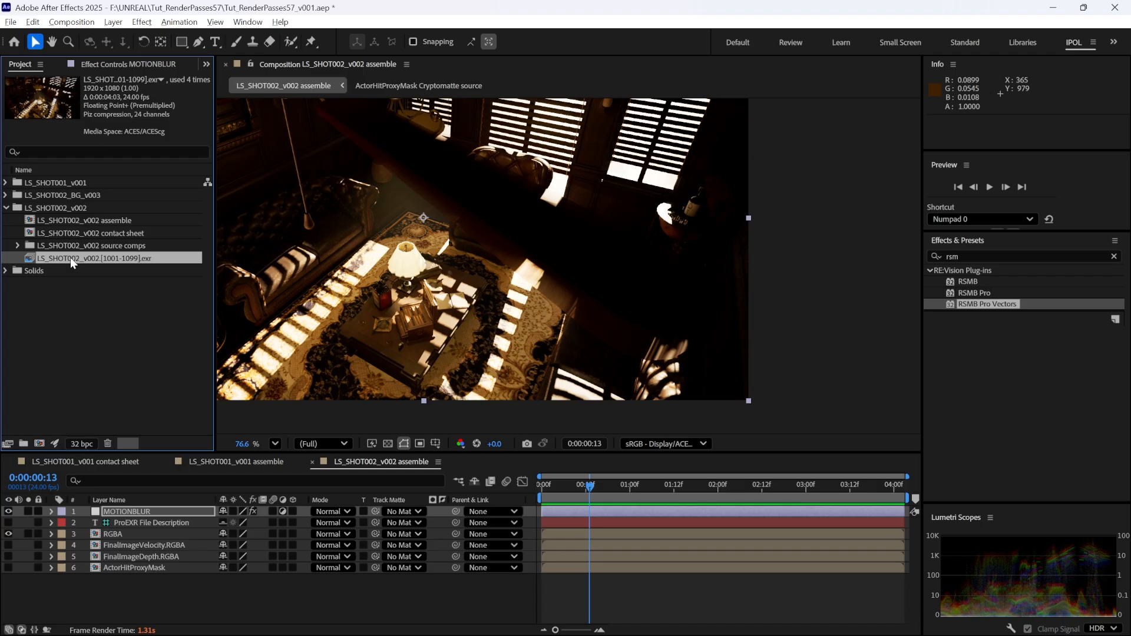
pyautogui.click(6, 195)
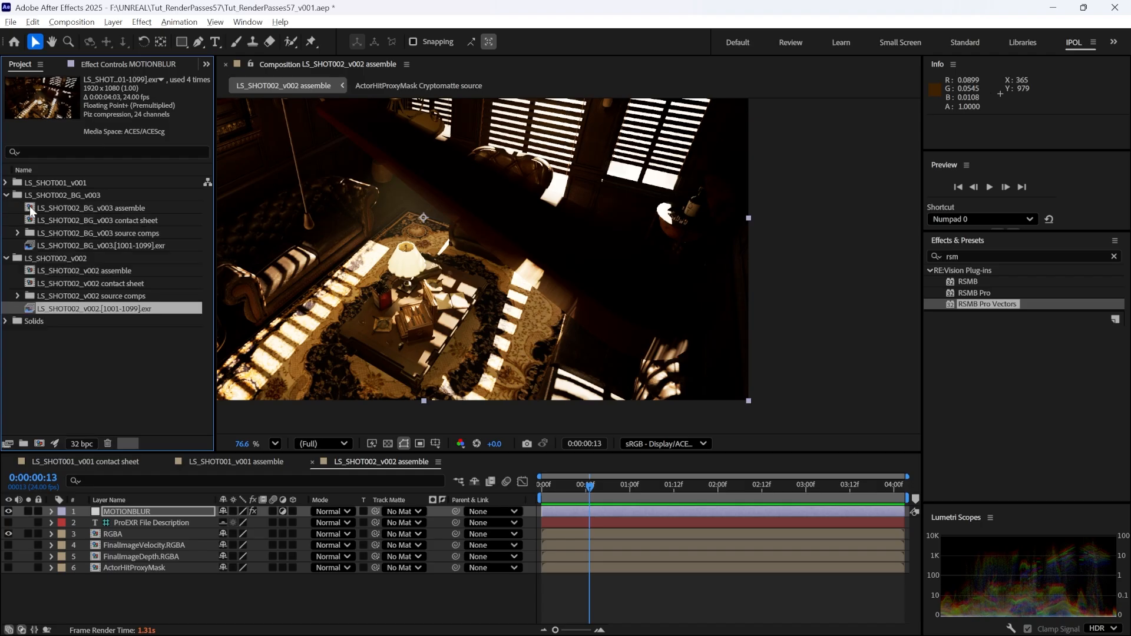
pyautogui.click(94, 245)
pyautogui.click(61, 236)
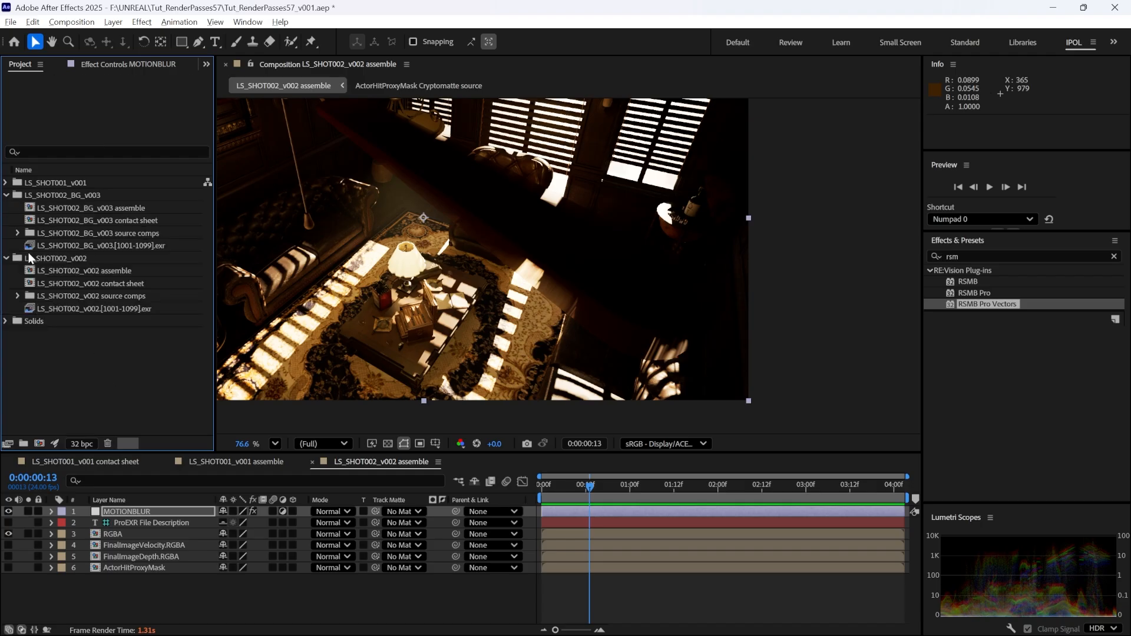
pyautogui.click(17, 232)
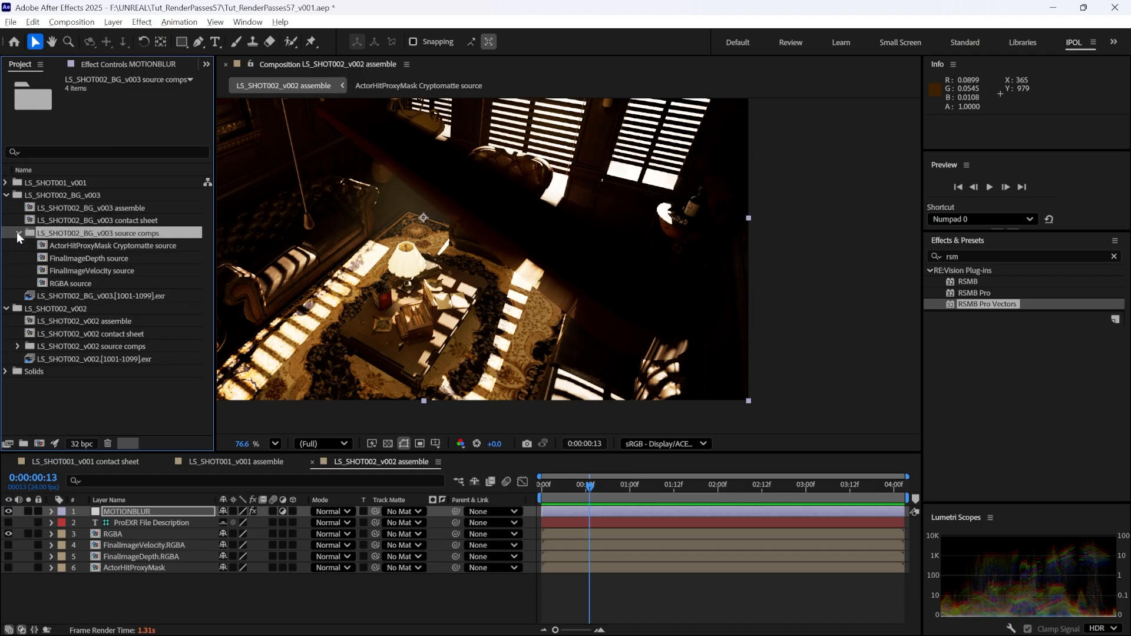
pyautogui.click(76, 283)
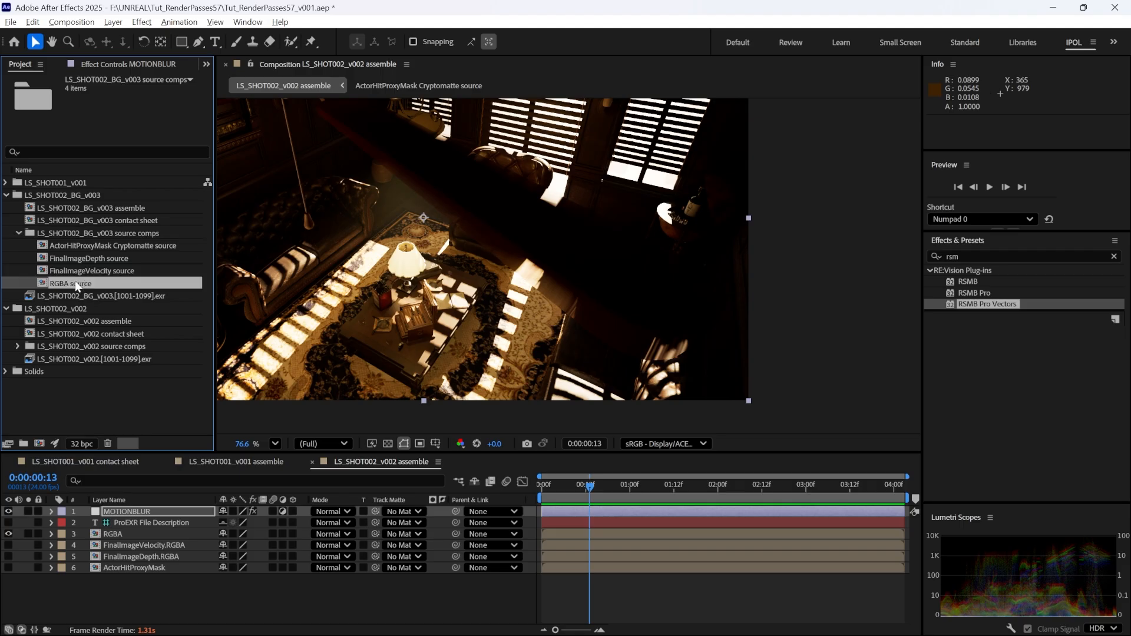
pyautogui.moveTo(76, 281); pyautogui.dragTo(132, 528)
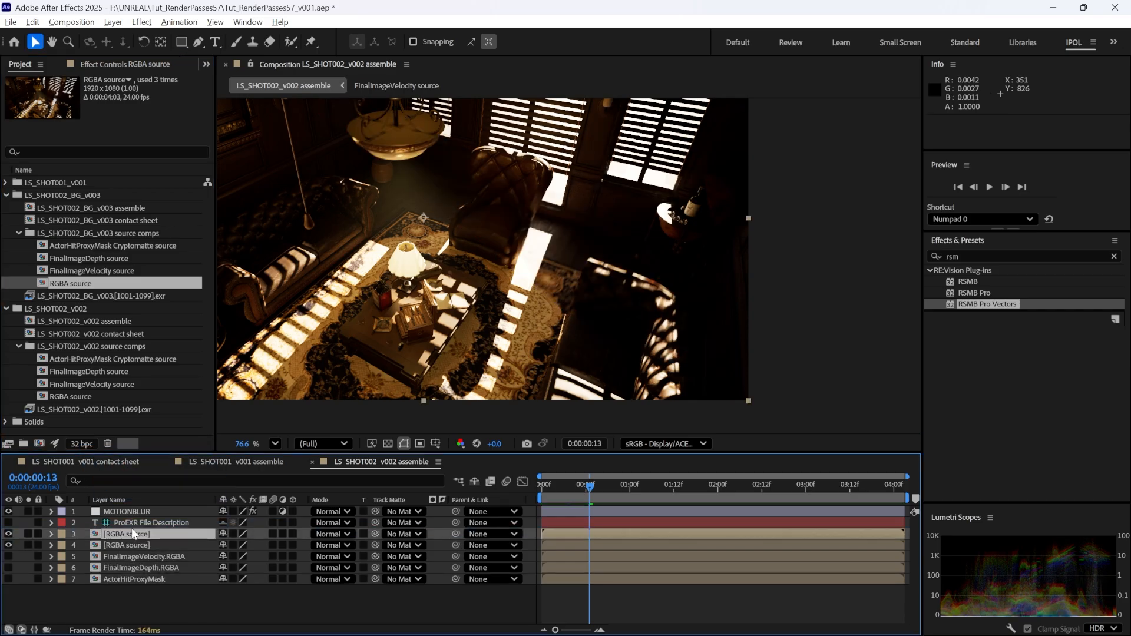
# Step: Hide the original RGBA source layer beneath the fanless background RGBA source layer in the assemble comp
pyautogui.click(8, 534)
pyautogui.click(8, 534)
pyautogui.click(8, 545)
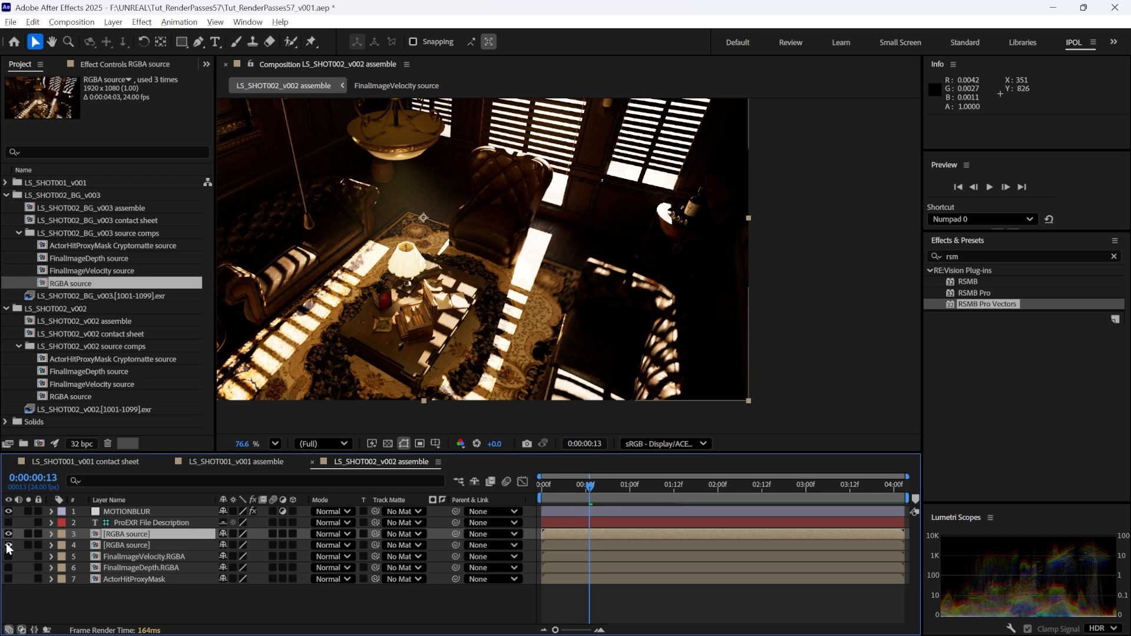
pyautogui.click(132, 535)
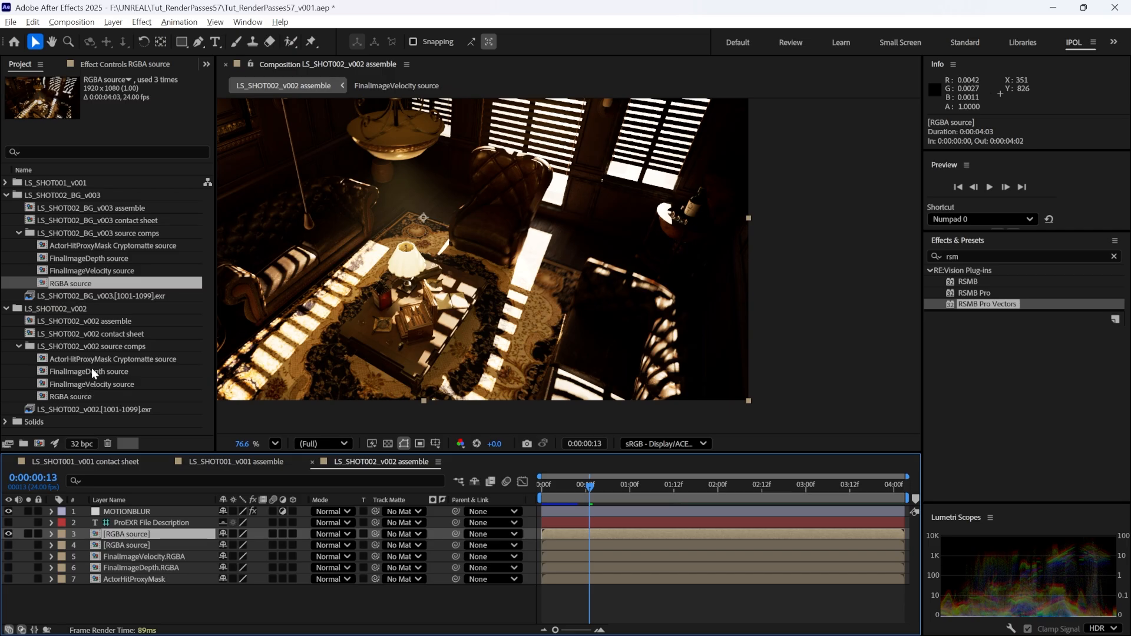
# Step: Duplicate LS_SHOT002_v002's ActorHitProxyMask Cryptomatte source comp as matte_ventilador and add it at the top of the assemble comp
pyautogui.click(110, 358)
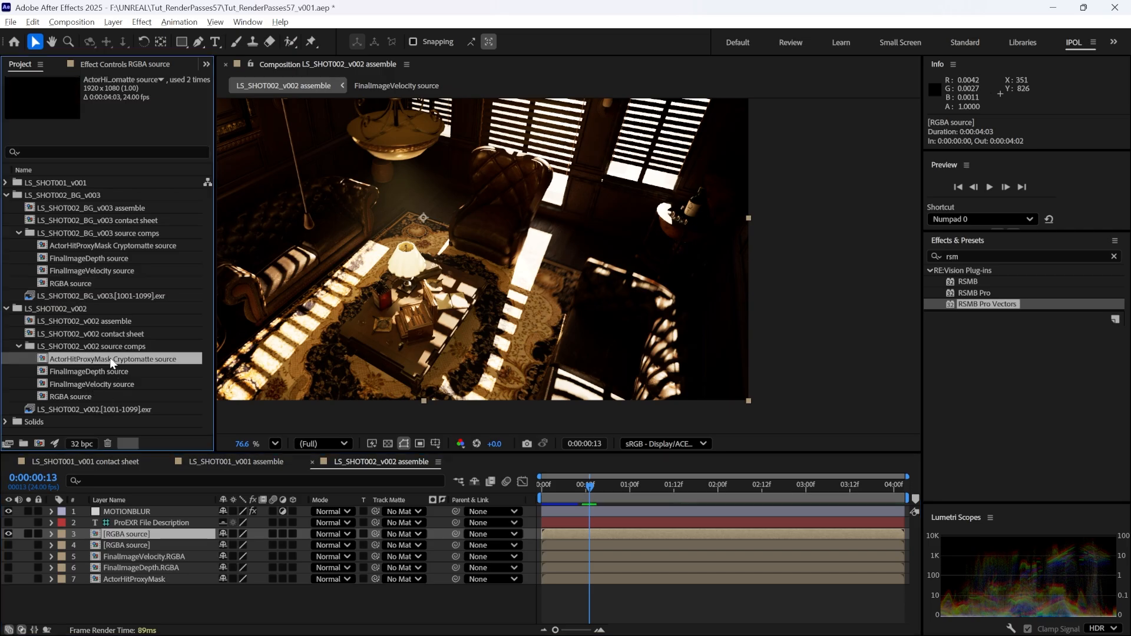
pyautogui.hotkey('ctrl', 'd')
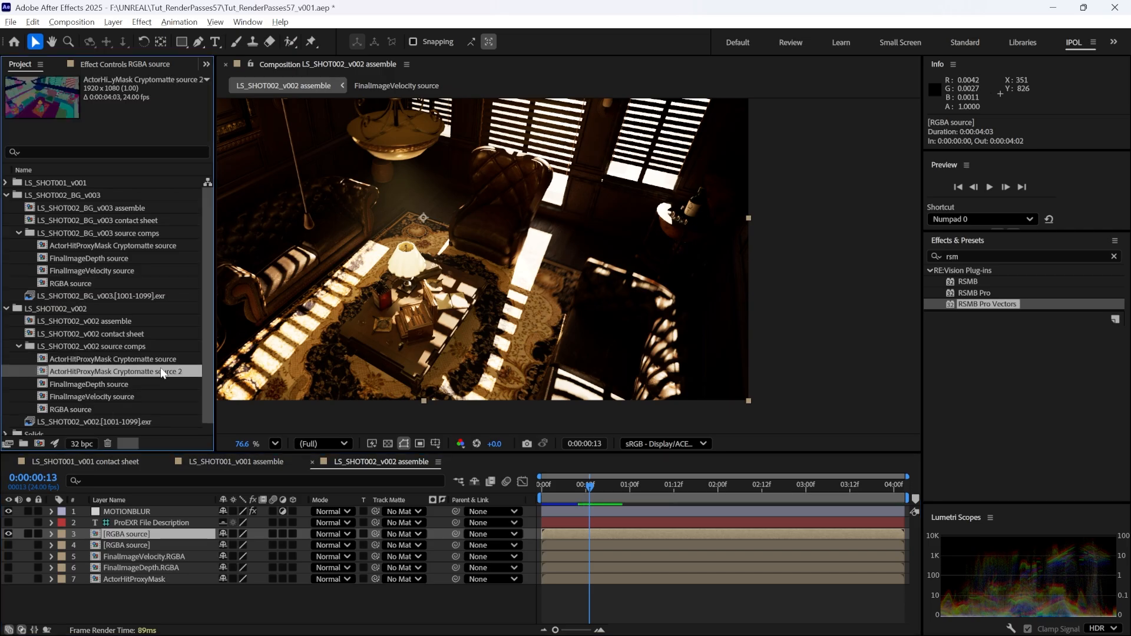
pyautogui.press('Return')
pyautogui.write('matte')
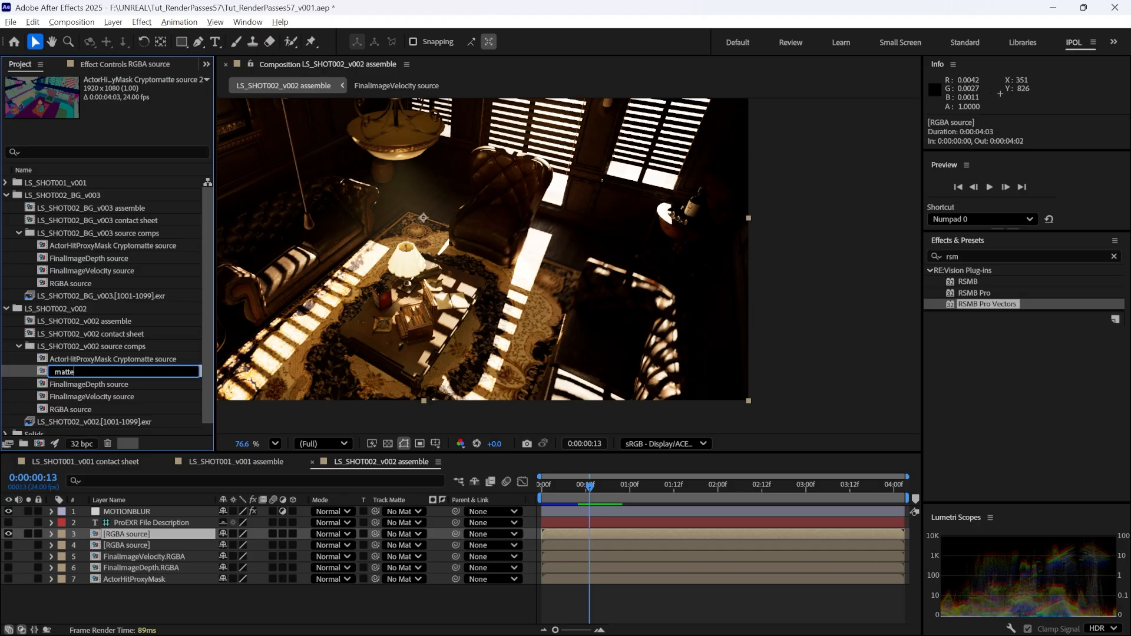
pyautogui.write('_ventilador')
pyautogui.press('Return')
pyautogui.moveTo(88, 403); pyautogui.dragTo(115, 511)
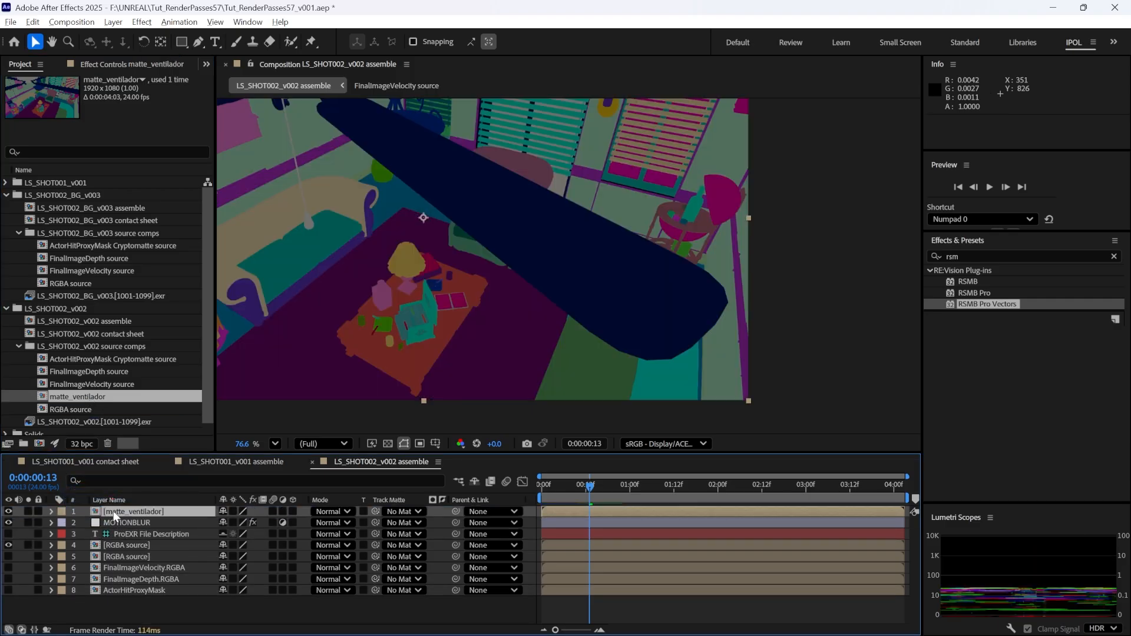
# Step: In the matte_ventilador comp, pick the ceiling fan blades as the Cryptomatte selection and set Output to Matted RGBA
pyautogui.doubleClick(116, 512)
pyautogui.click(114, 64)
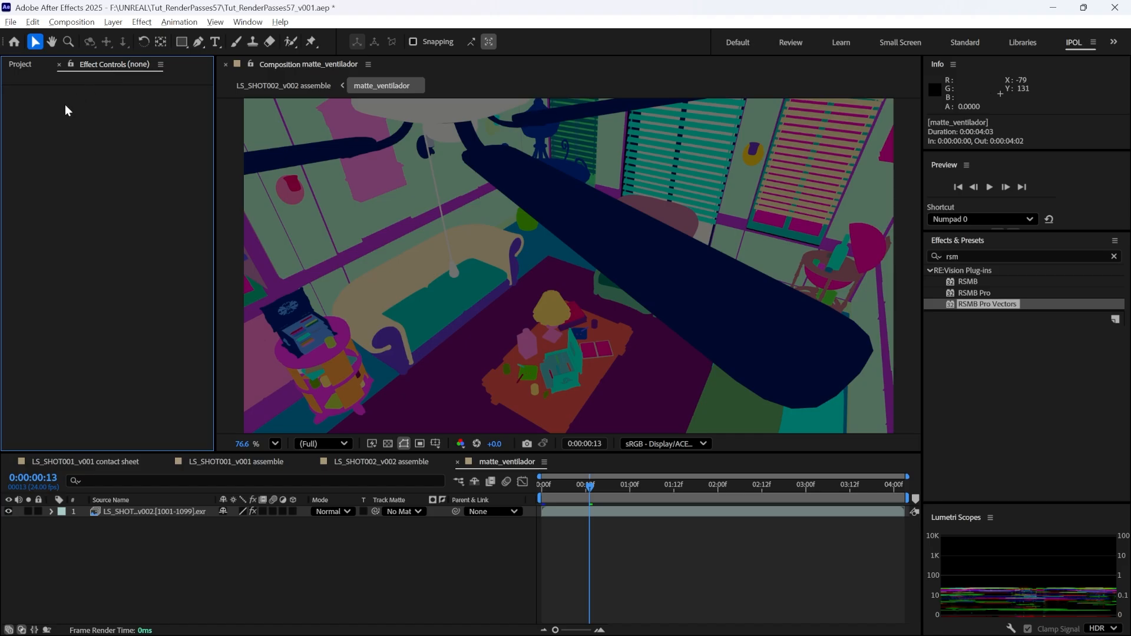
pyautogui.click(136, 511)
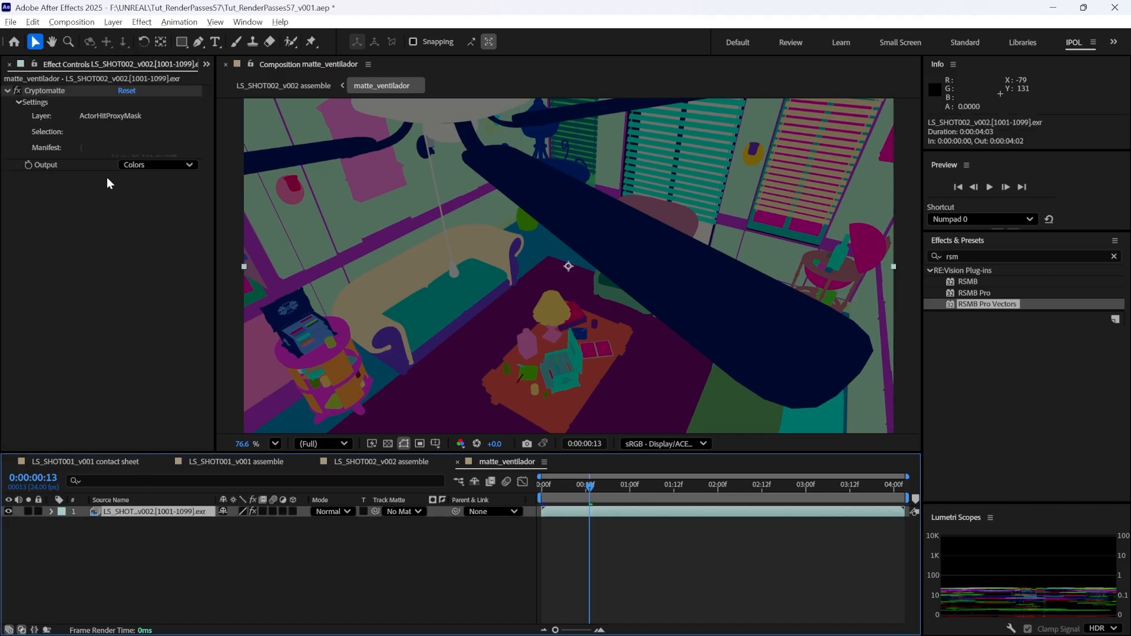
pyautogui.click(47, 90)
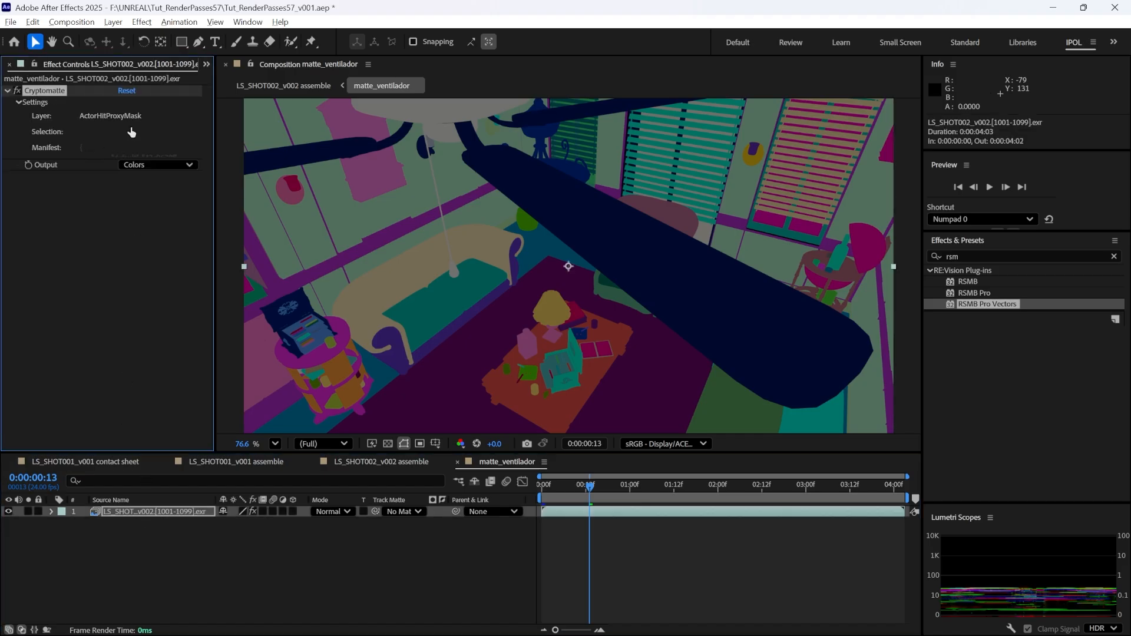
pyautogui.click(633, 259)
pyautogui.click(157, 165)
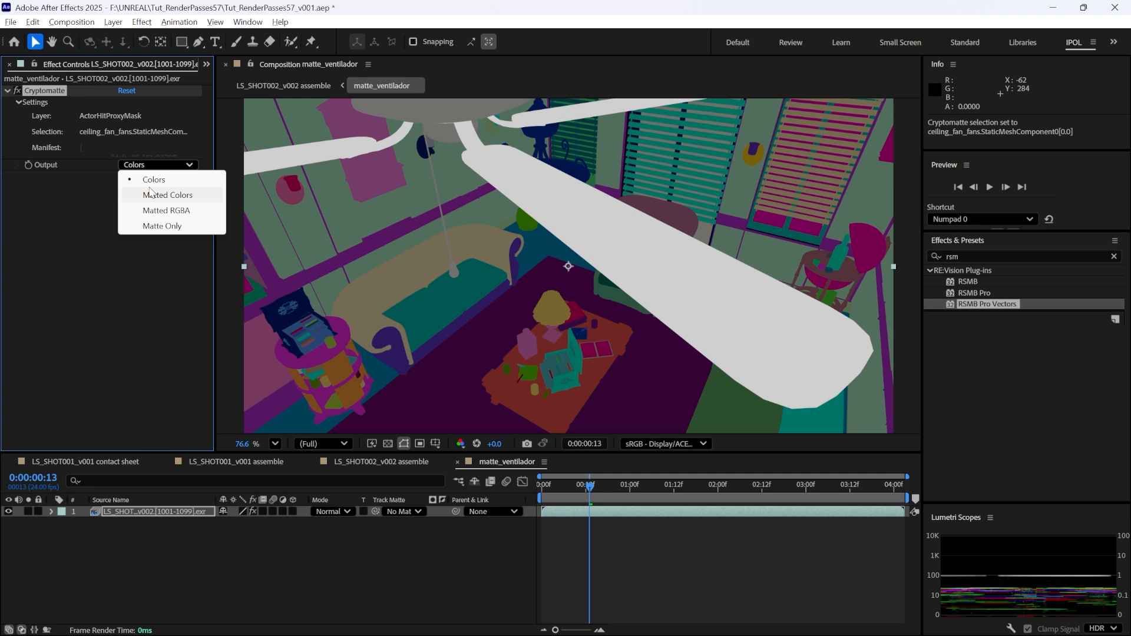
pyautogui.click(151, 211)
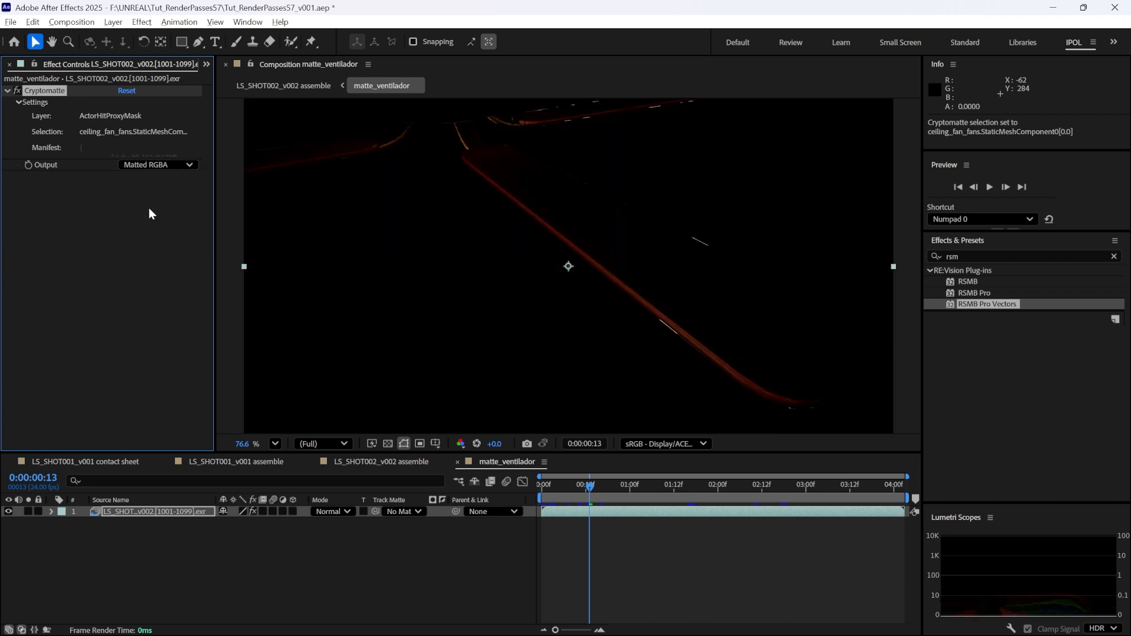
# Step: Check the isolated fan over the transparency grid, and inspect its composite in the LS_SHOT002_v002 assemble comp at frame 13
pyautogui.click(387, 444)
pyautogui.moveTo(588, 488); pyautogui.dragTo(531, 494)
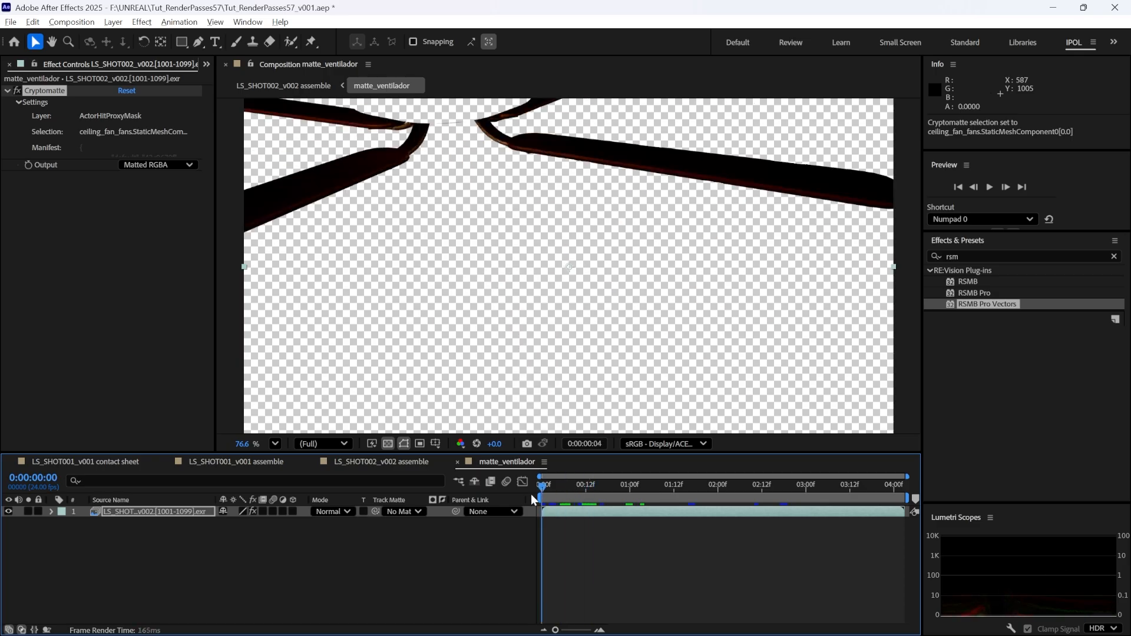
pyautogui.click(392, 462)
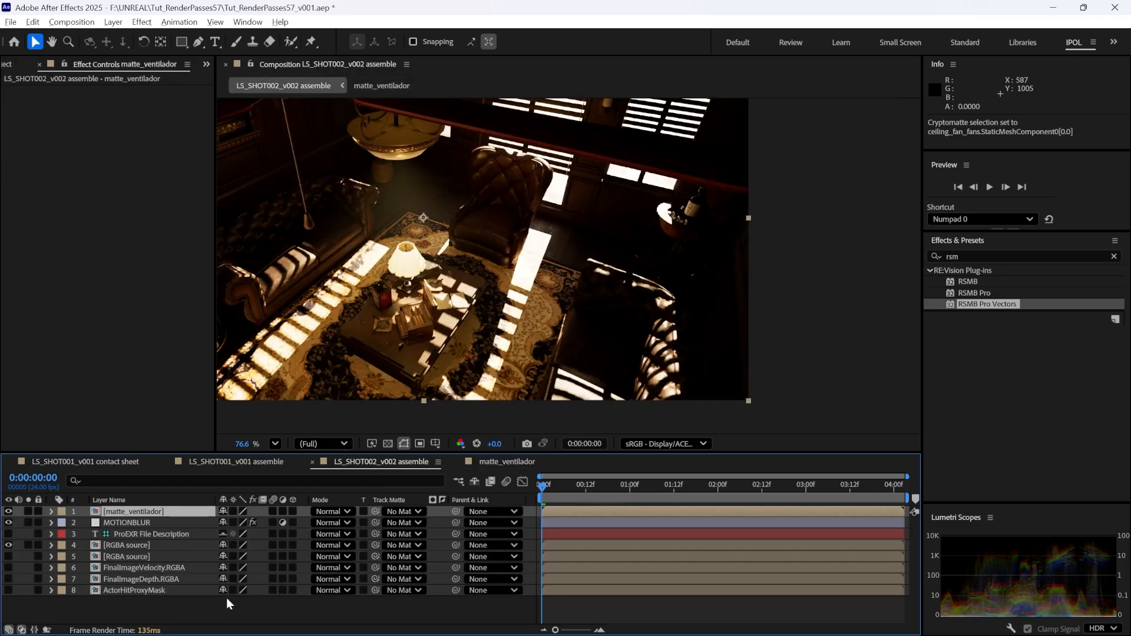
pyautogui.click(259, 600)
pyautogui.moveTo(571, 487); pyautogui.dragTo(591, 485)
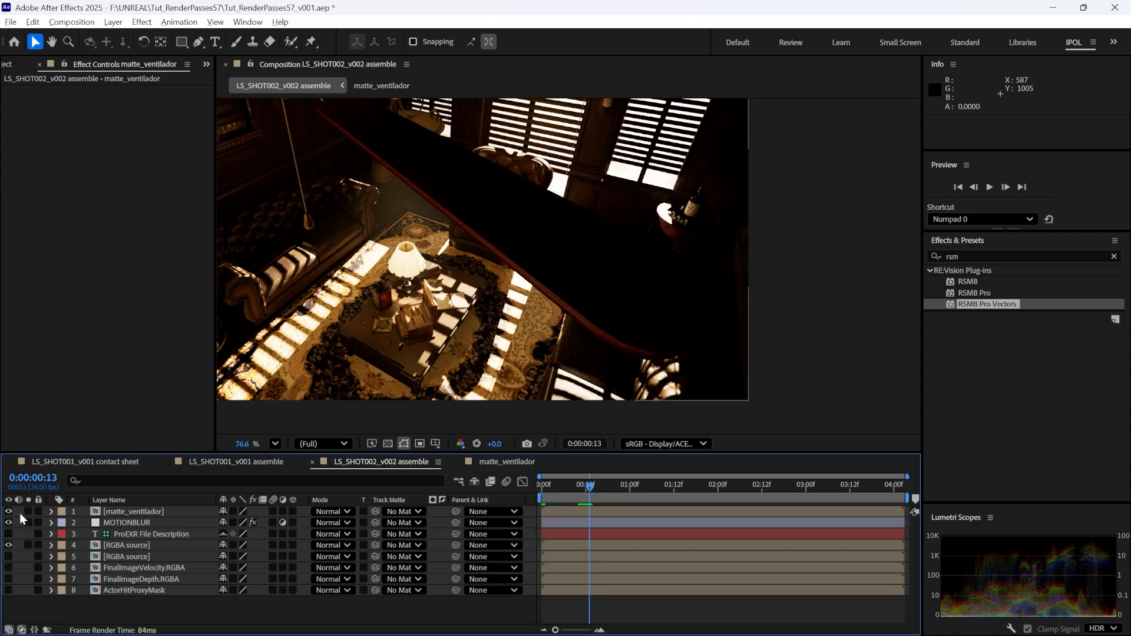
# Step: Move matte_ventilador directly below the MOTIONBLUR layer and set MOTIONBLUR's RSMB Pro Vectors Max Displace to 1764
pyautogui.moveTo(129, 515); pyautogui.dragTo(107, 525)
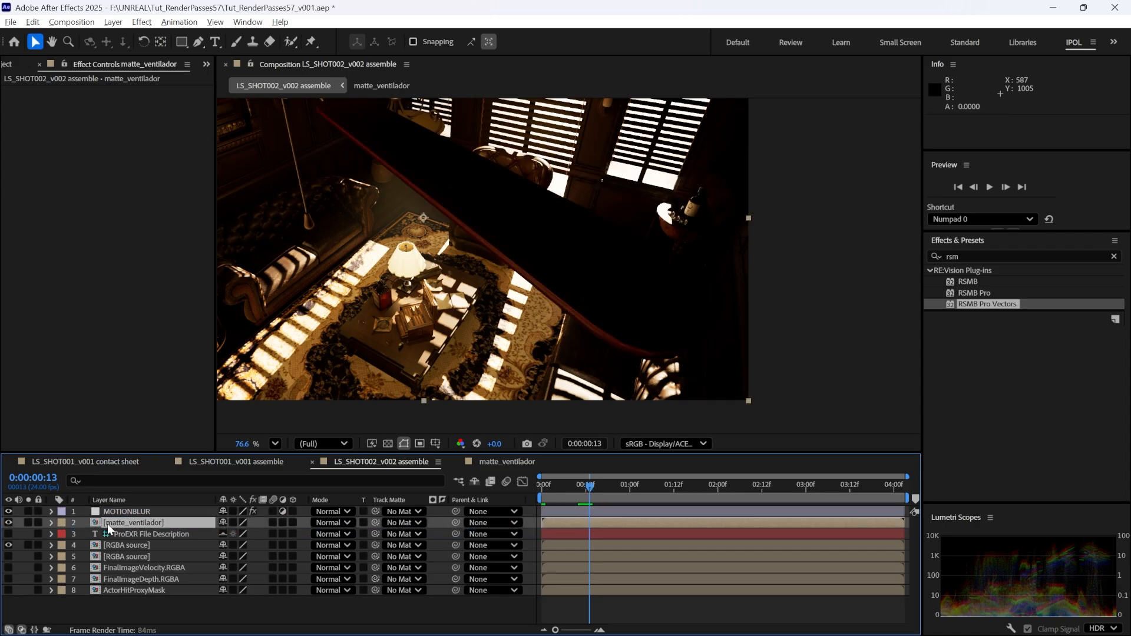
pyautogui.click(8, 524)
pyautogui.click(8, 524)
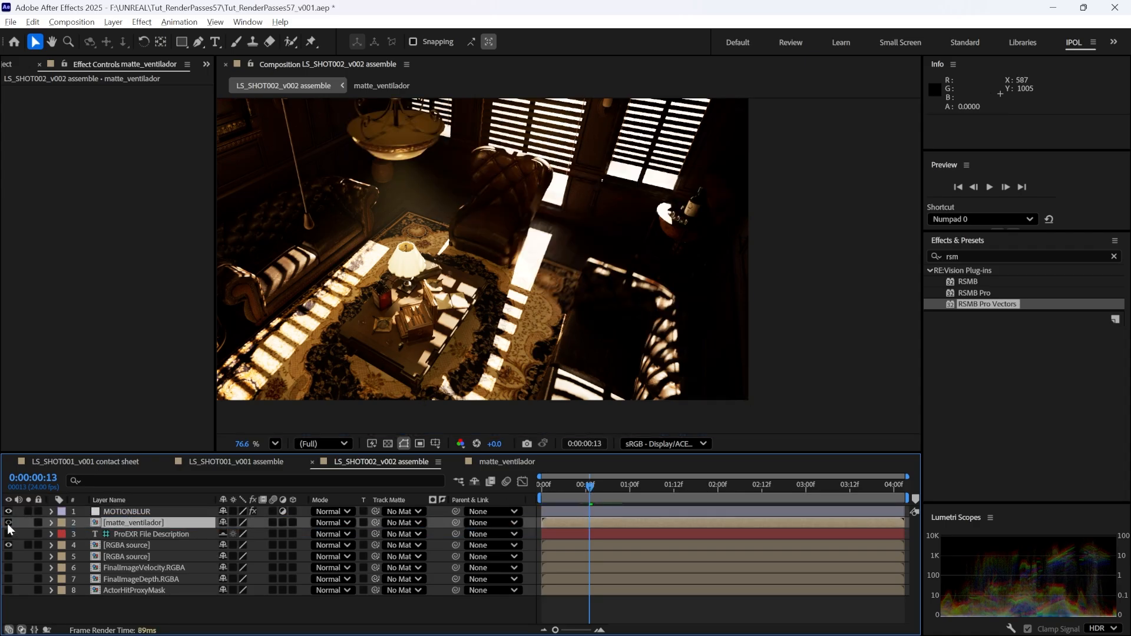
pyautogui.click(9, 524)
pyautogui.click(150, 511)
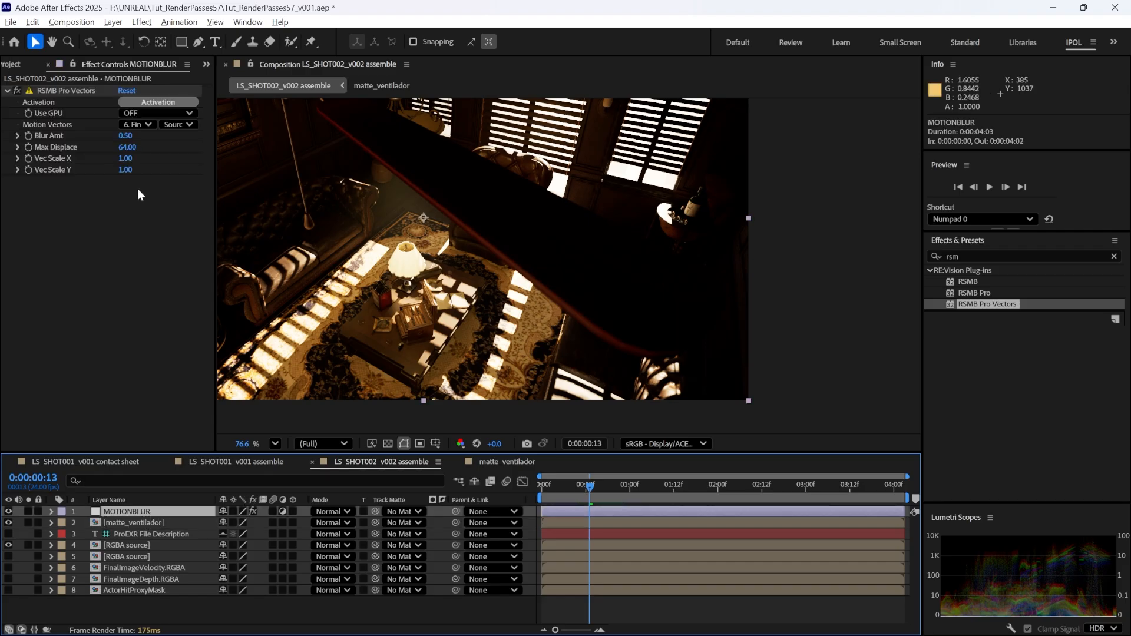
pyautogui.moveTo(129, 147); pyautogui.dragTo(140, 147)
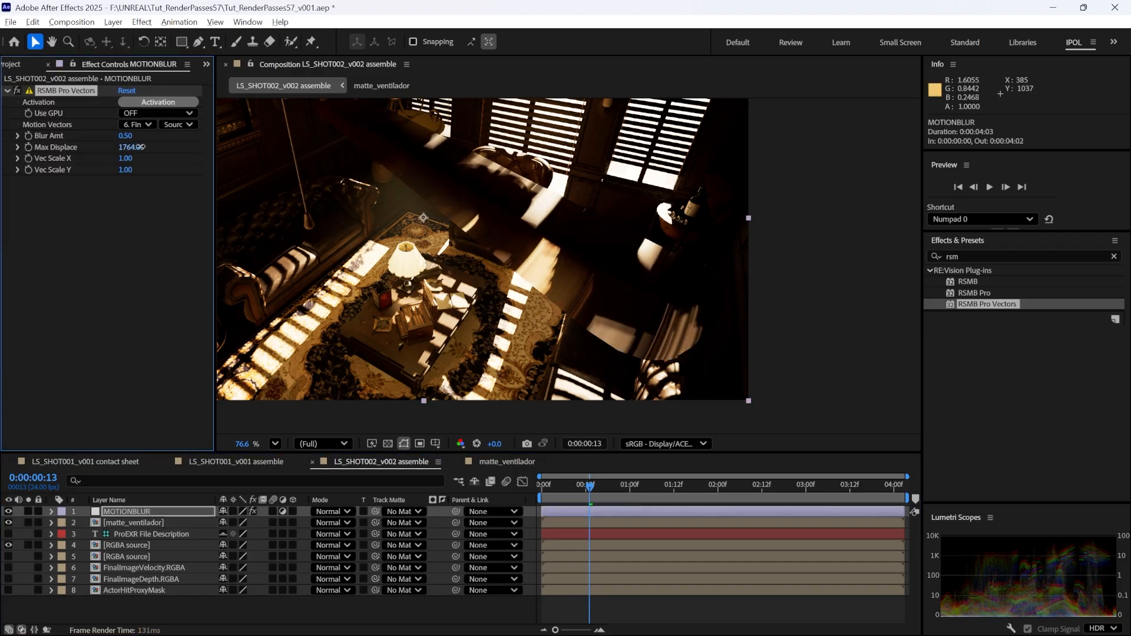
pyautogui.keyDown('ctrl'); pyautogui.click(142, 524); pyautogui.keyUp('ctrl')
pyautogui.hotkey('ctrl', 'shift', 'c')
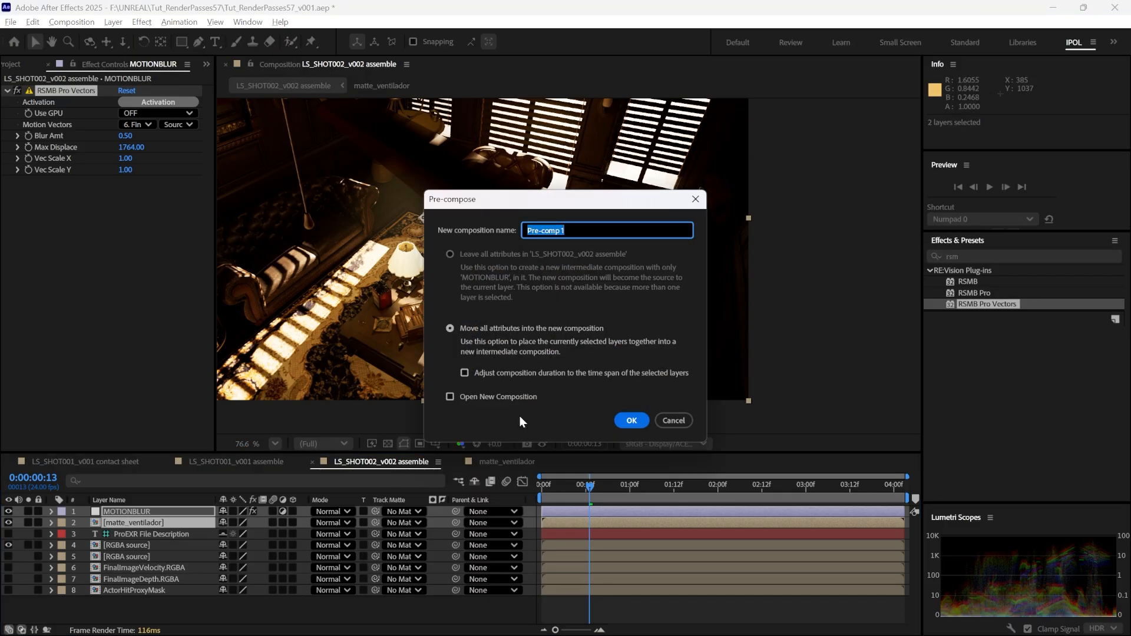
pyautogui.click(674, 421)
# Step: Move FinalImageVelocity.RGBA directly below matte_ventilador, make it visible, and briefly solo it to inspect the velocity pass
pyautogui.click(143, 568)
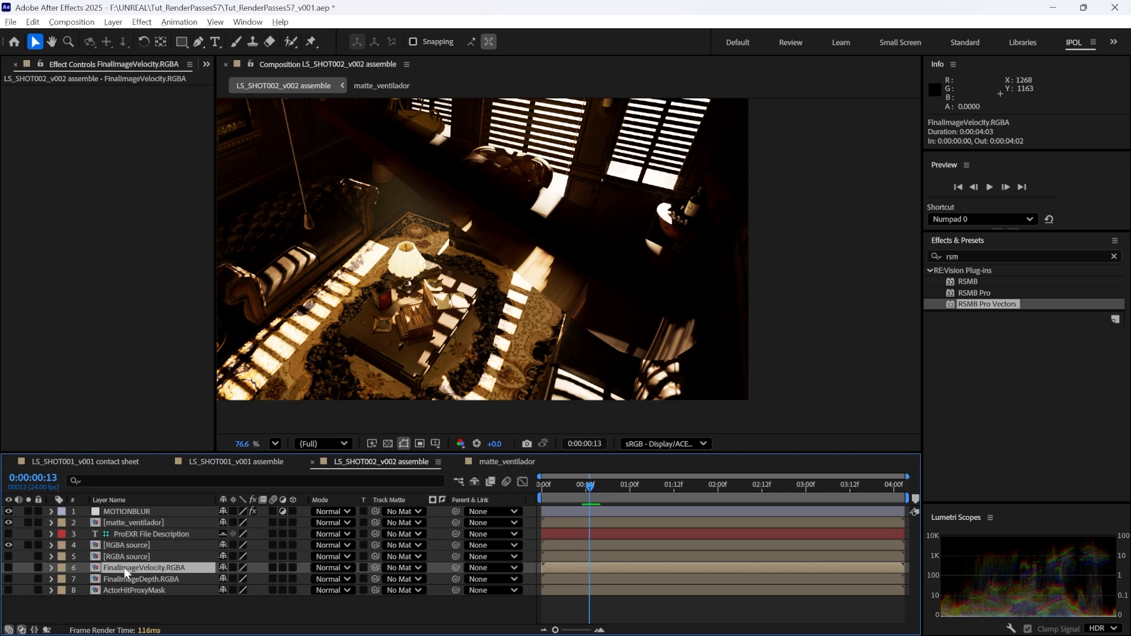
pyautogui.moveTo(124, 567); pyautogui.dragTo(131, 530)
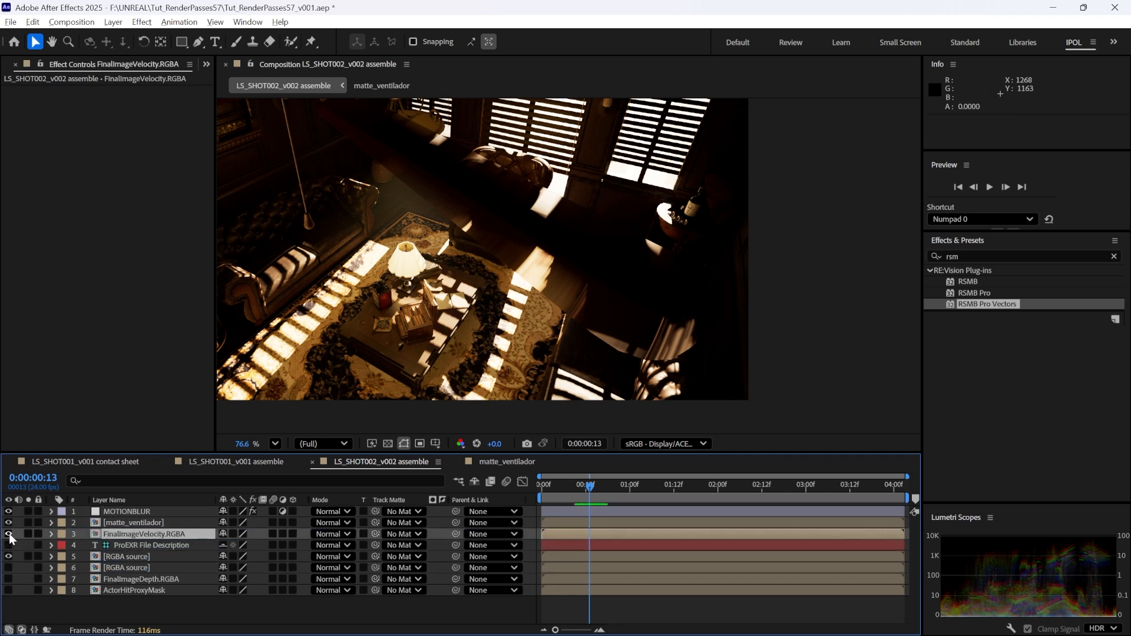
pyautogui.click(27, 533)
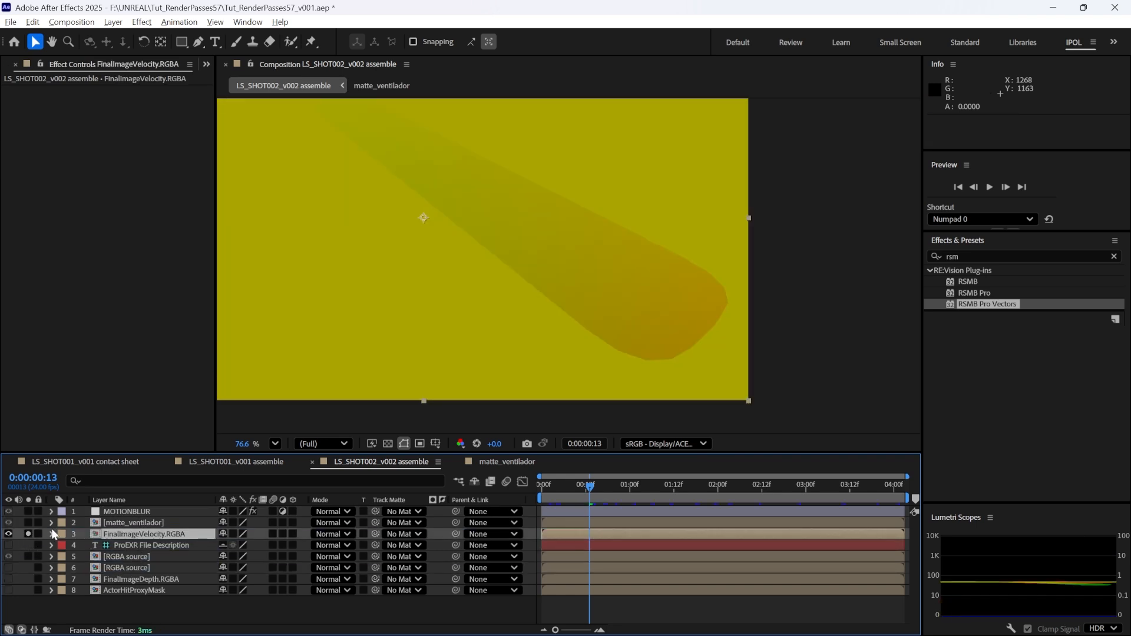
pyautogui.click(27, 534)
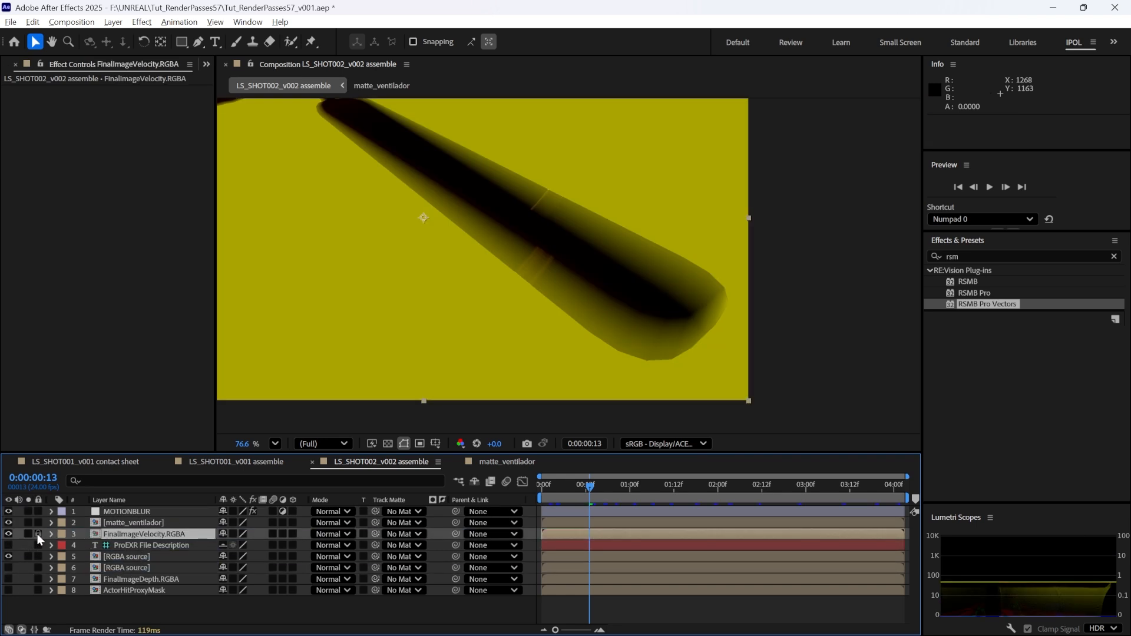
# Step: Pre-compose MOTIONBLUR, matte_ventilador and FinalImageVelocity.RGBA together into a new composition named ventilador
pyautogui.click(140, 511)
pyautogui.keyDown('shift'); pyautogui.click(142, 535); pyautogui.keyUp('shift')
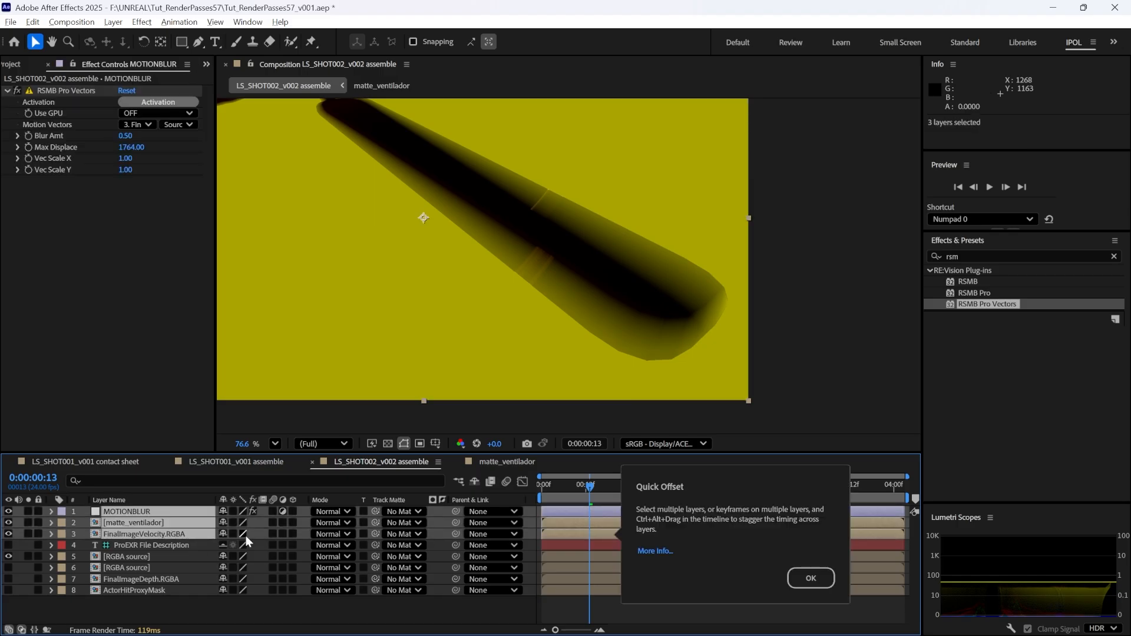
pyautogui.hotkey('ctrl', 'shift', 'c')
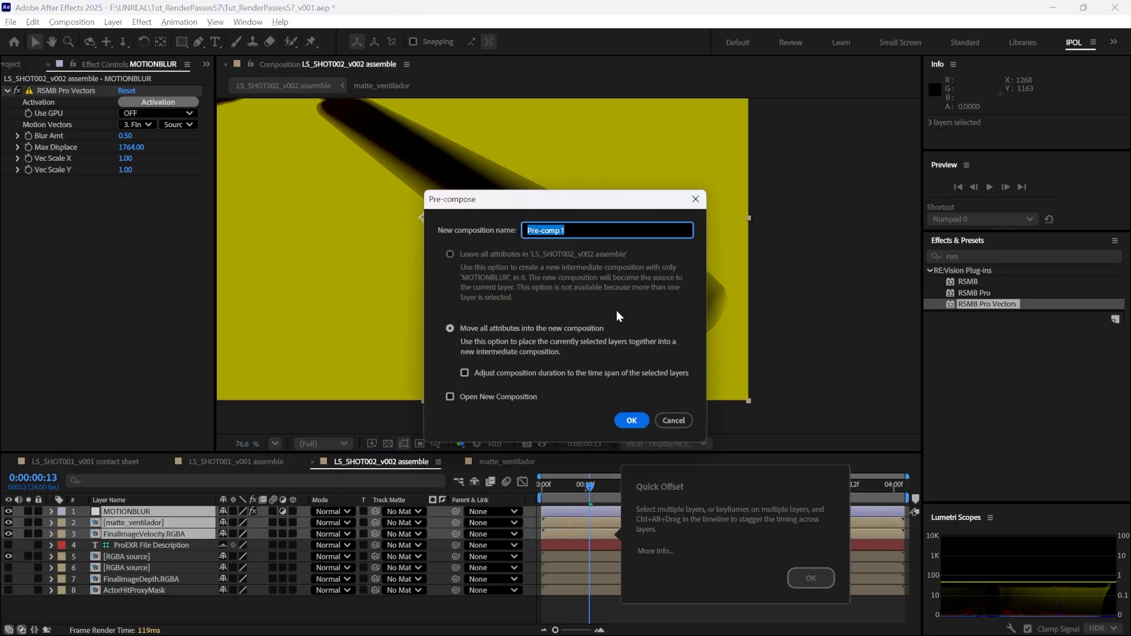
pyautogui.write('ventilador')
pyautogui.press('Return')
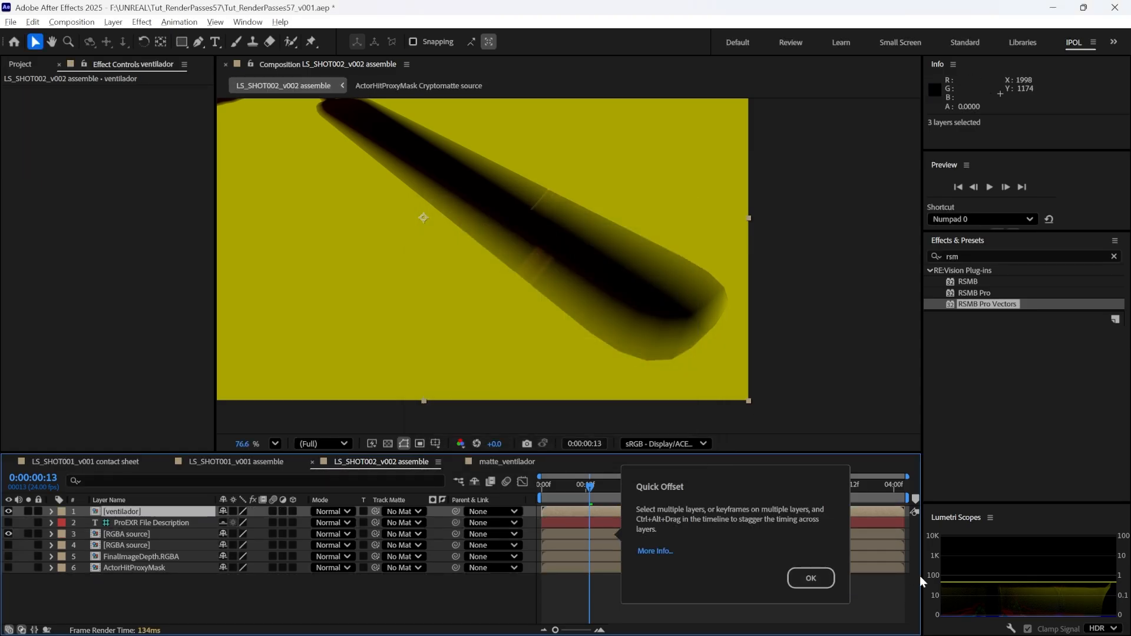
pyautogui.click(811, 578)
# Step: Inside the ventilador comp, hide FinalImageVelocity.RGBA while using it as RSMB's Motion Vectors layer, and display the transparency grid
pyautogui.doubleClick(136, 510)
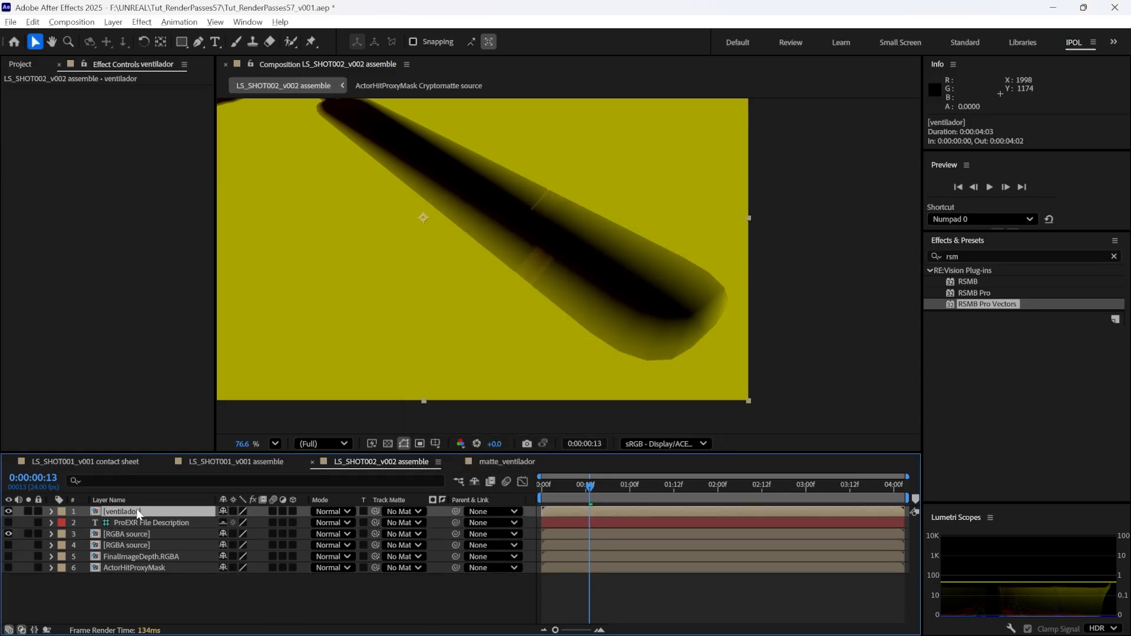
pyautogui.click(8, 534)
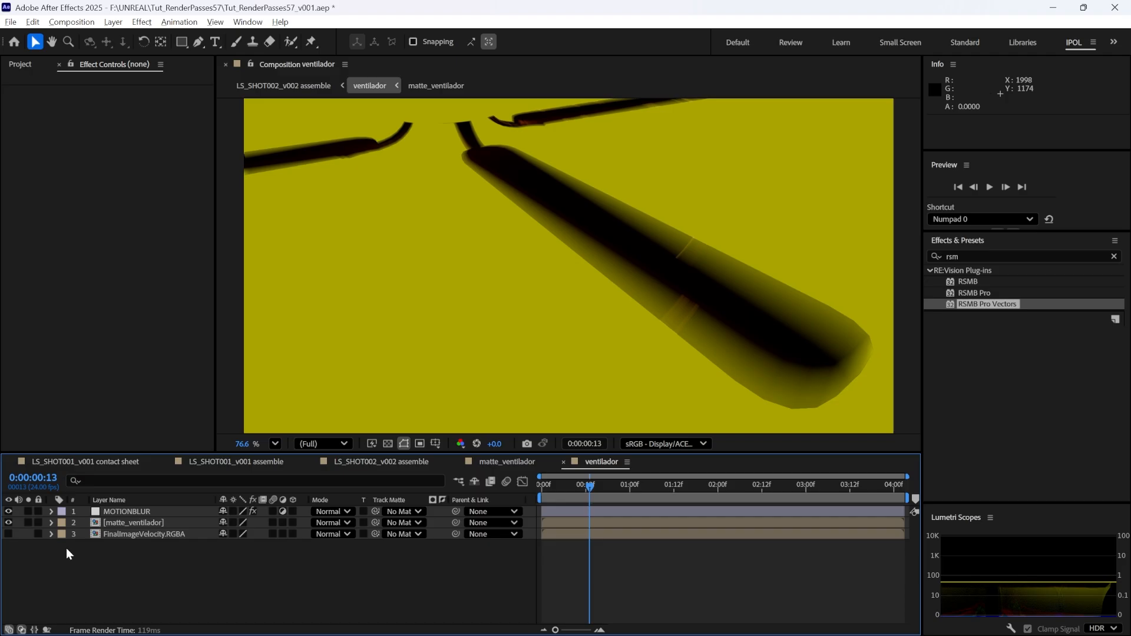
pyautogui.click(148, 512)
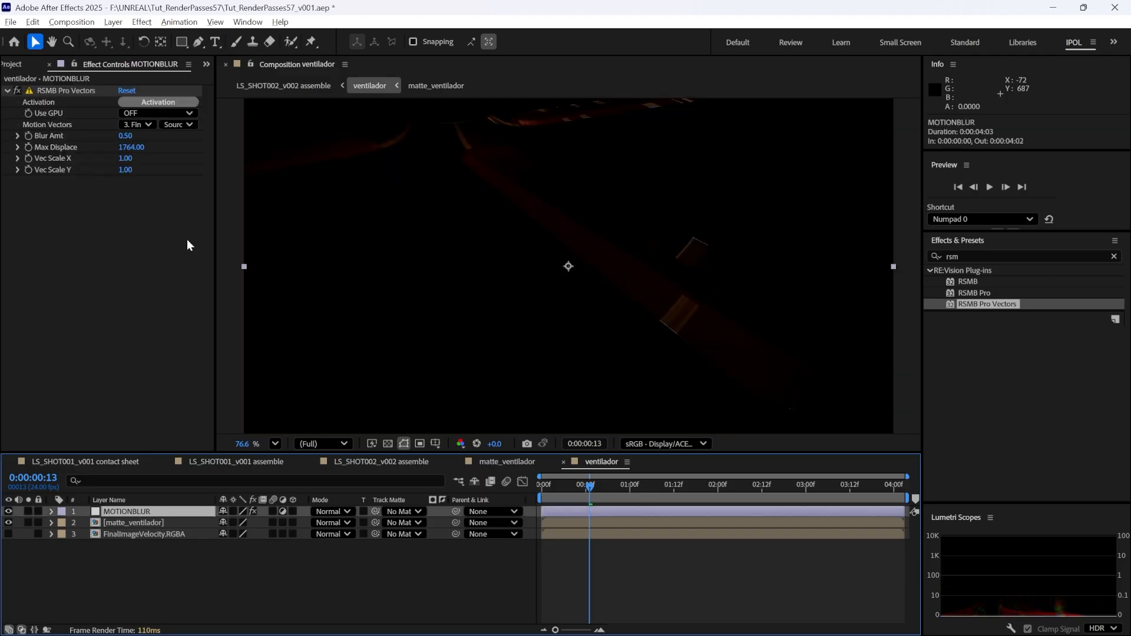
pyautogui.click(142, 123)
pyautogui.click(178, 190)
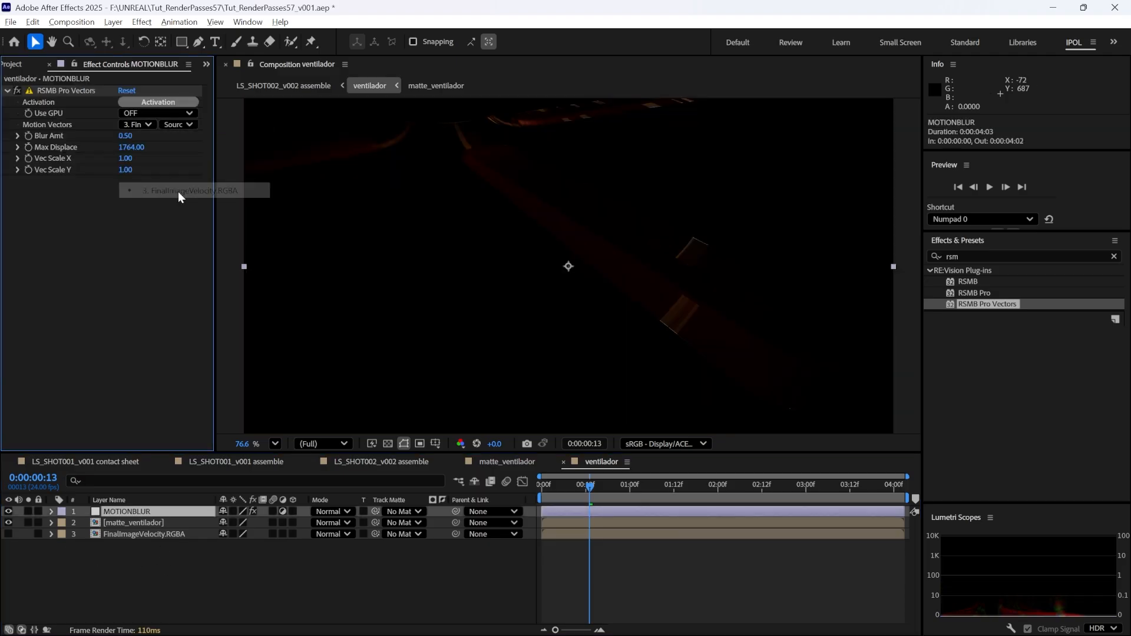
pyautogui.click(387, 443)
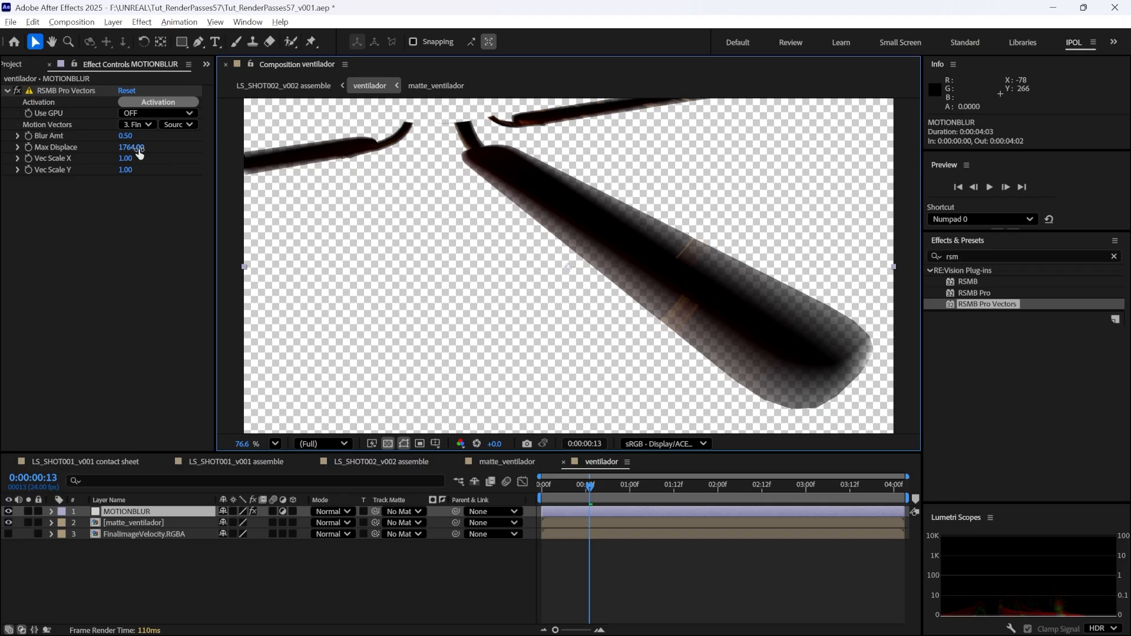
pyautogui.moveTo(134, 147); pyautogui.dragTo(135, 148)
# Step: Copy the matte_ventilador layer from the ventilador comp and paste it above the EXR layer in the FinalImageVelocity source comp
pyautogui.click(110, 524)
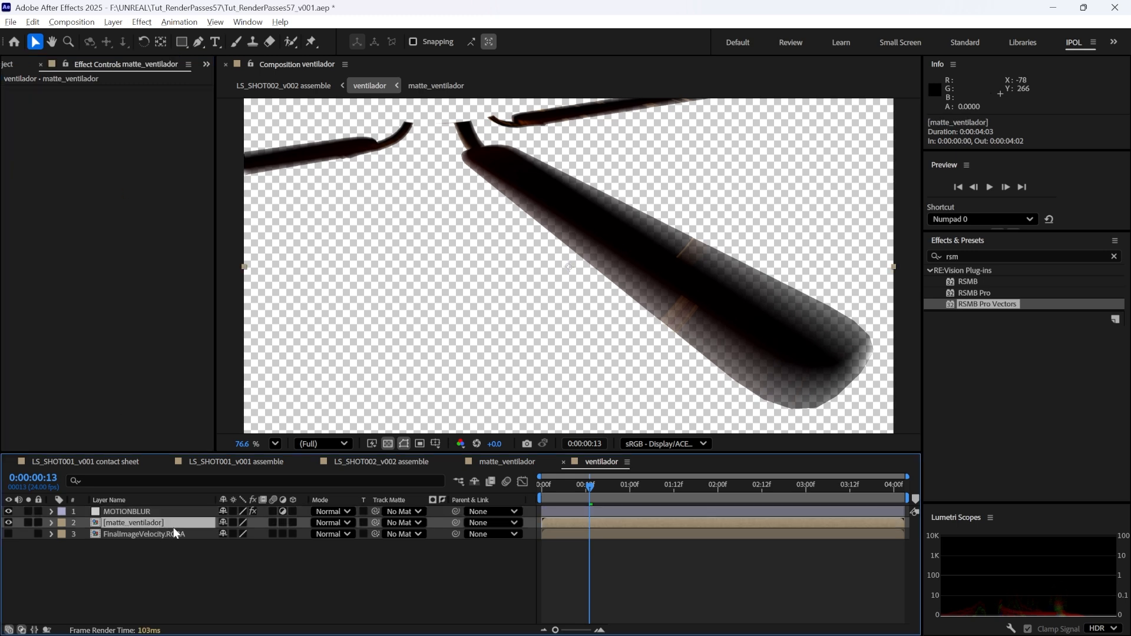
pyautogui.hotkey('ctrl', 'c')
pyautogui.click(132, 534)
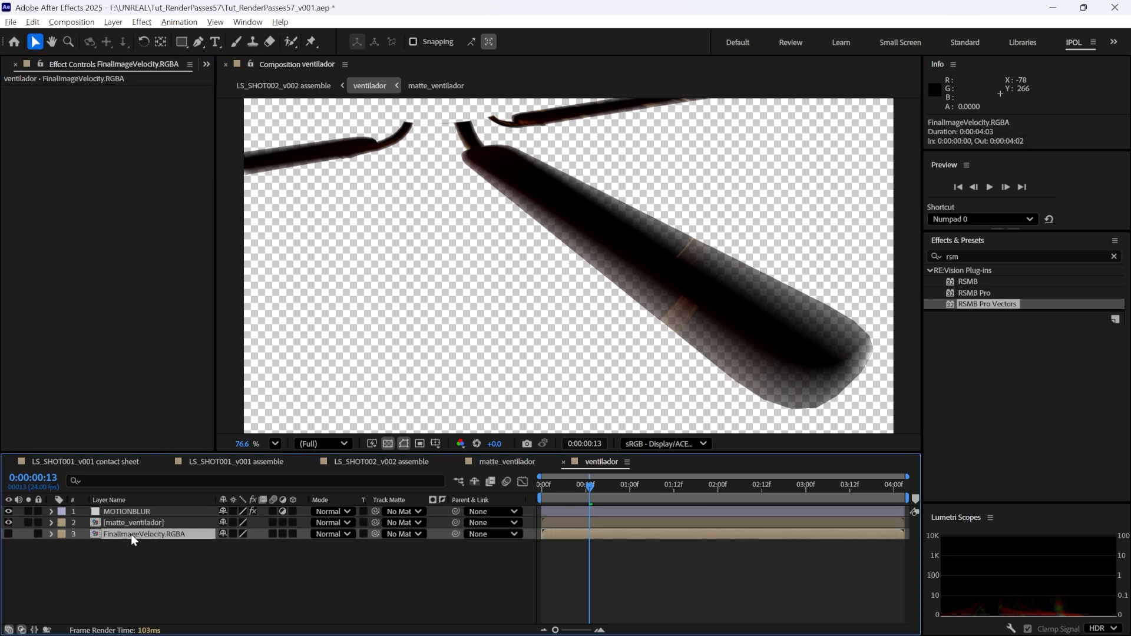
pyautogui.doubleClick(131, 535)
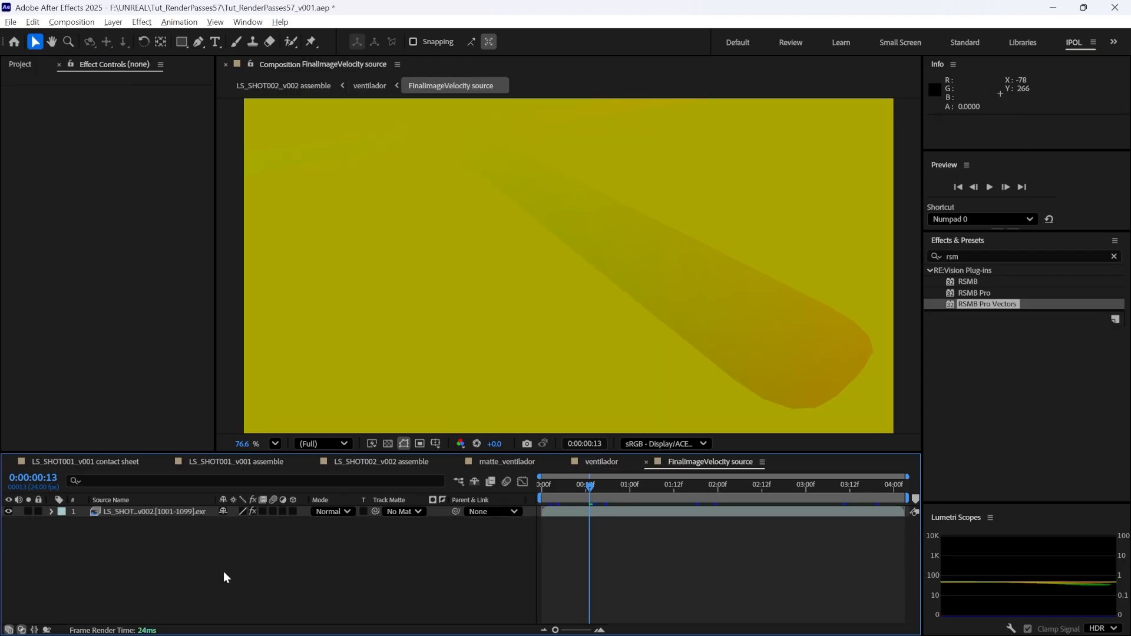
pyautogui.hotkey('ctrl', 'v')
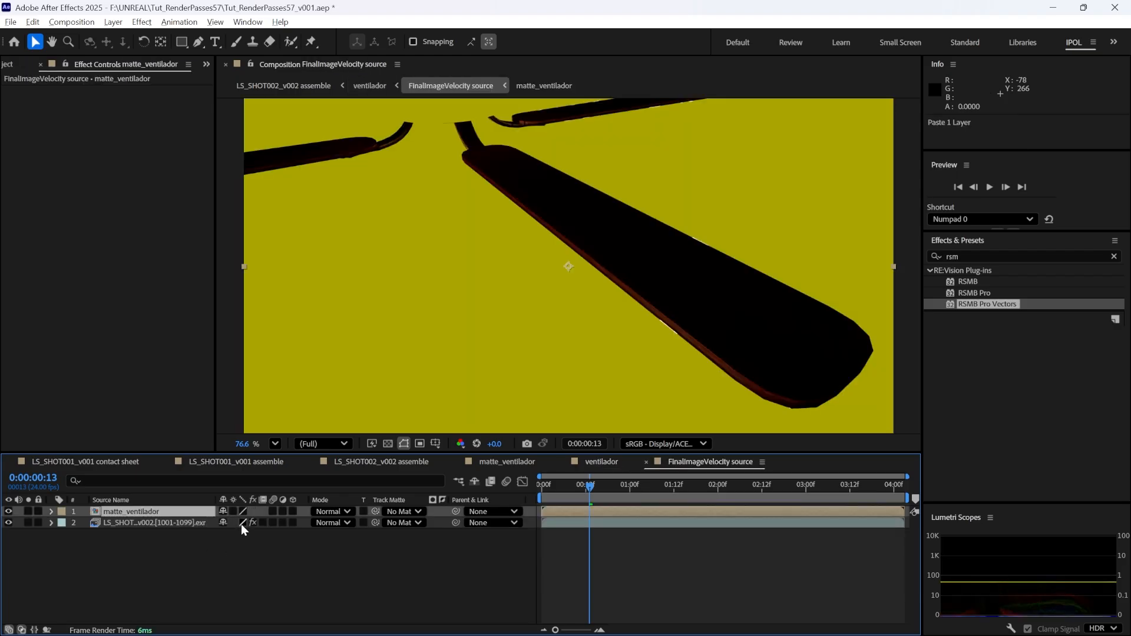
# Step: Set the pasted matte_ventilador layer's blending mode to Stencil Alpha and return to the ventilador comp to scrub through the blur
pyautogui.click(325, 512)
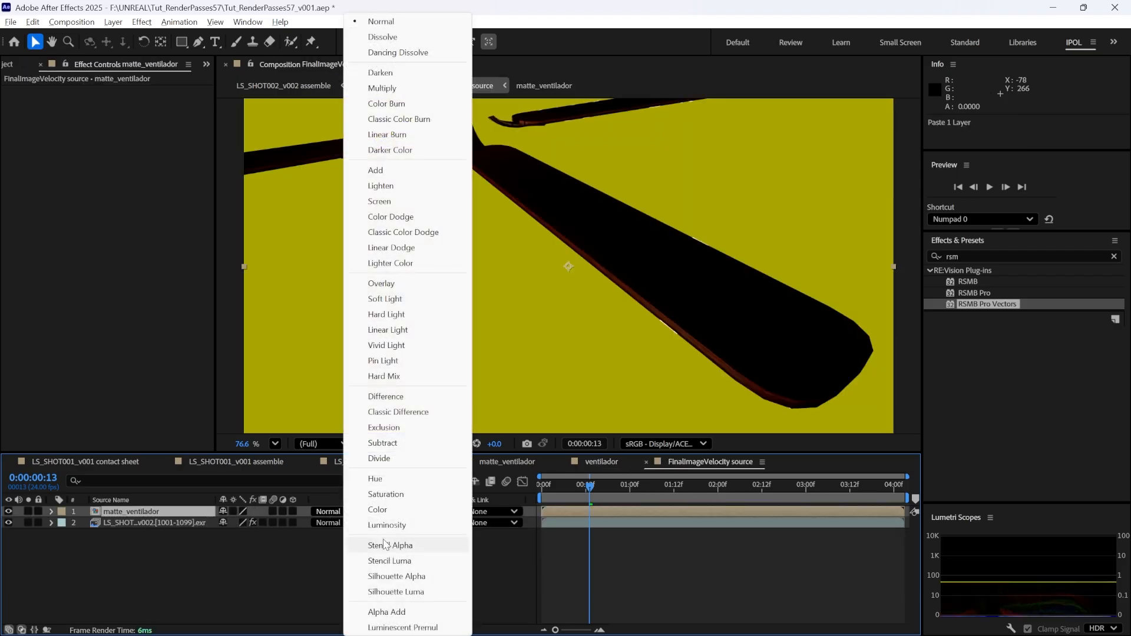
pyautogui.click(386, 545)
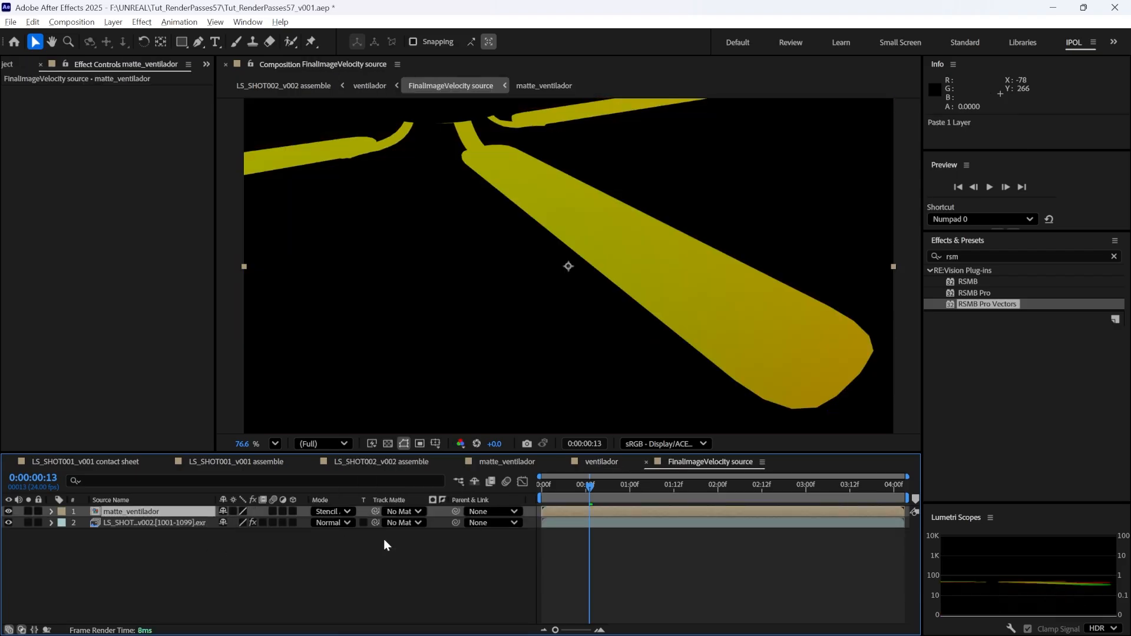
pyautogui.click(458, 481)
pyautogui.click(342, 486)
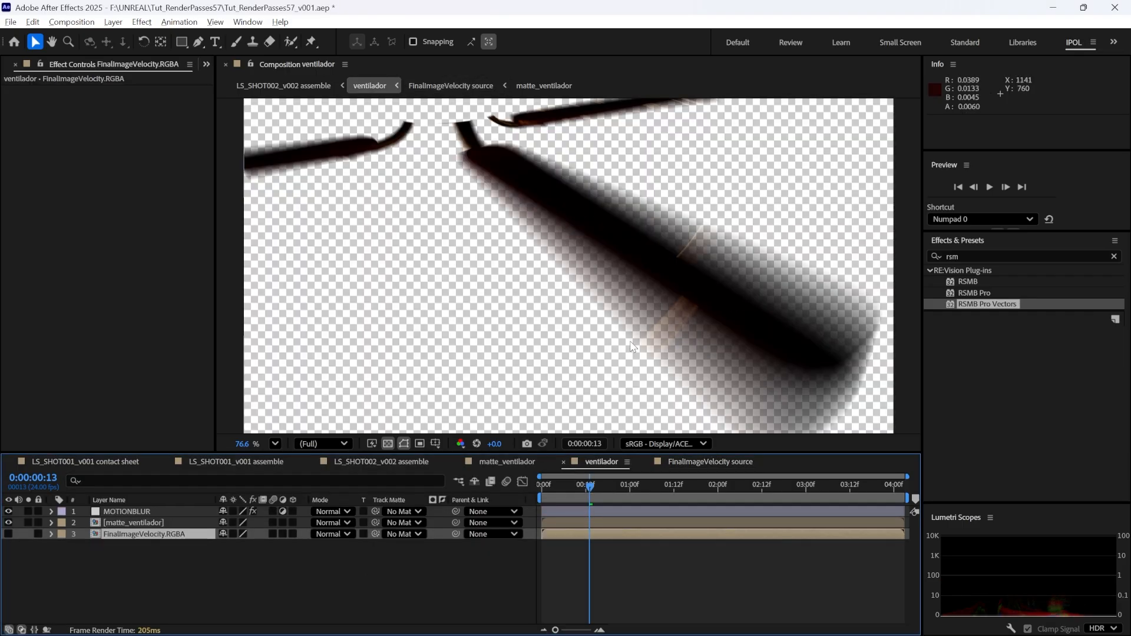
pyautogui.moveTo(594, 487); pyautogui.dragTo(544, 494)
# Step: Set the Max Displace of RSMB Pro Vectors on the MOTIONBLUR layer to 960
pyautogui.click(137, 512)
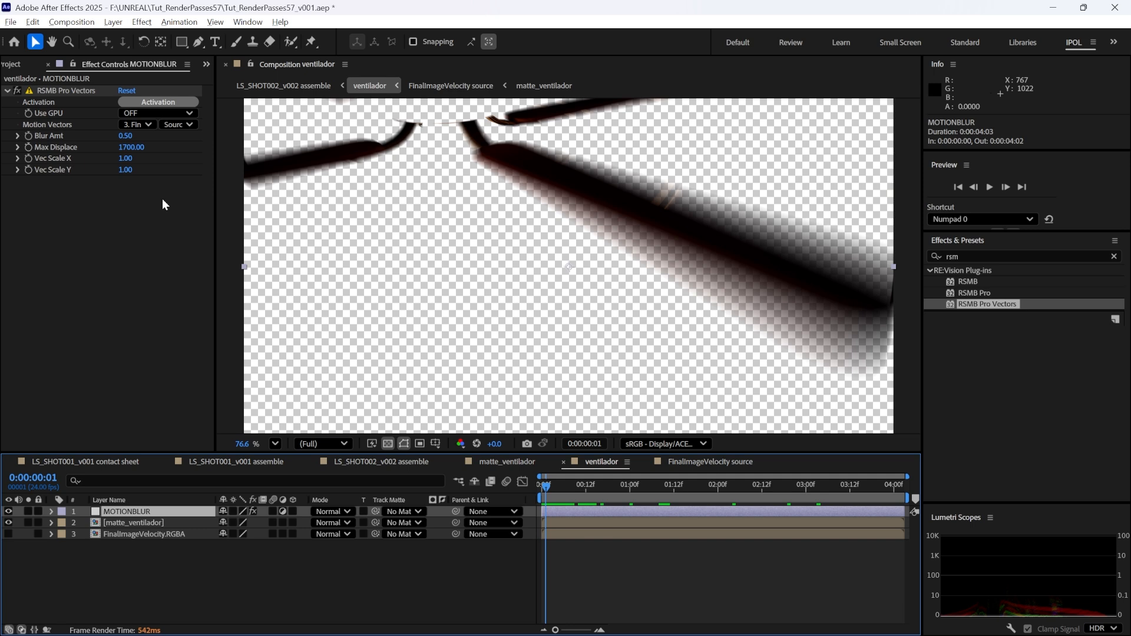
pyautogui.click(131, 147)
pyautogui.write('700')
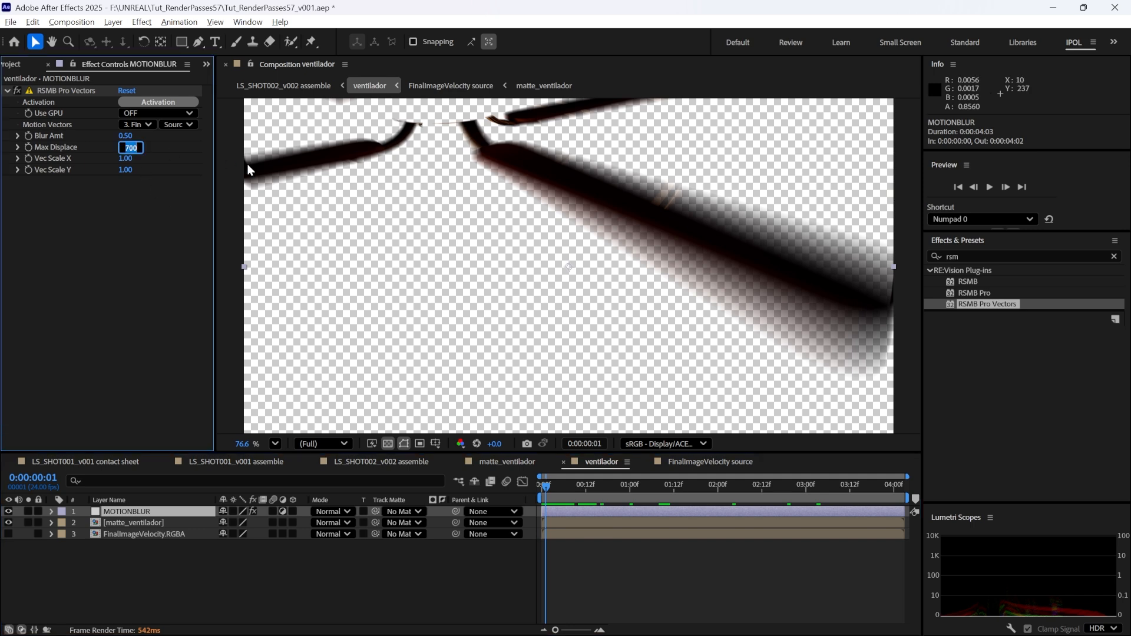
pyautogui.write('920/2')
pyautogui.press('Return')
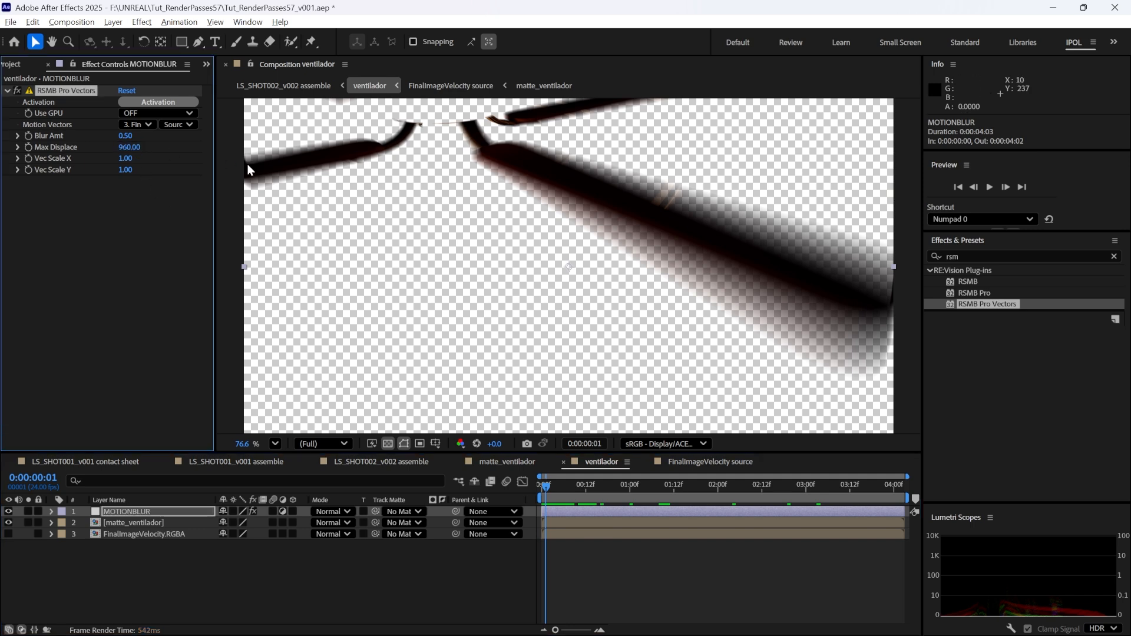
pyautogui.click(617, 582)
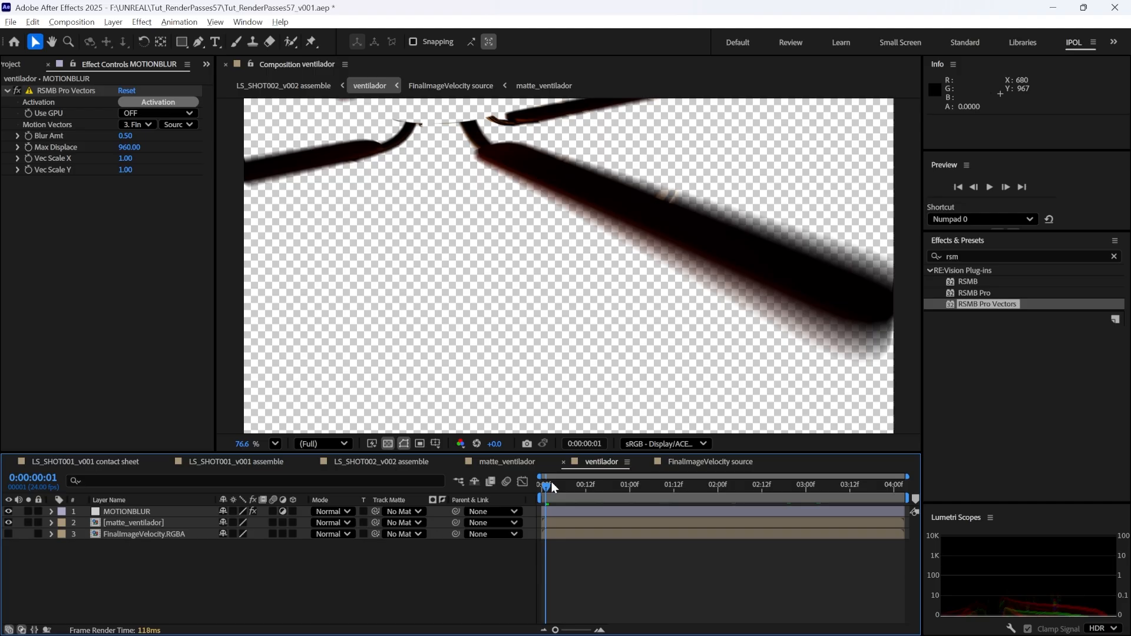
# Step: Preview the isolated fan's motion blur in the ventilador comp from the first frame and return to the start
pyautogui.moveTo(551, 486); pyautogui.dragTo(490, 490)
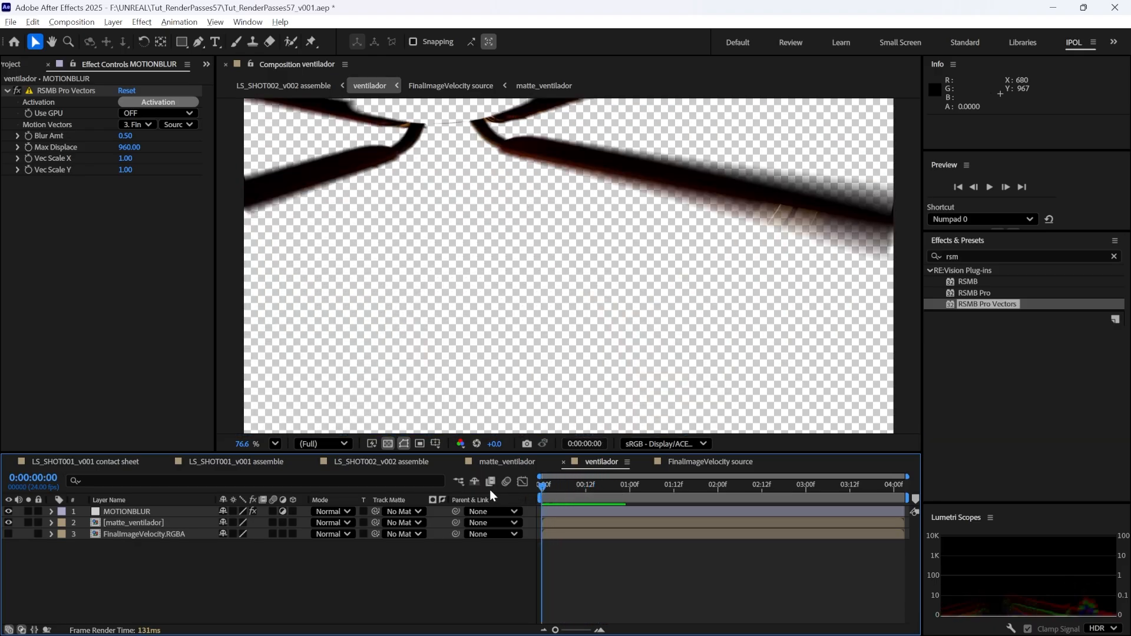
pyautogui.press('space')
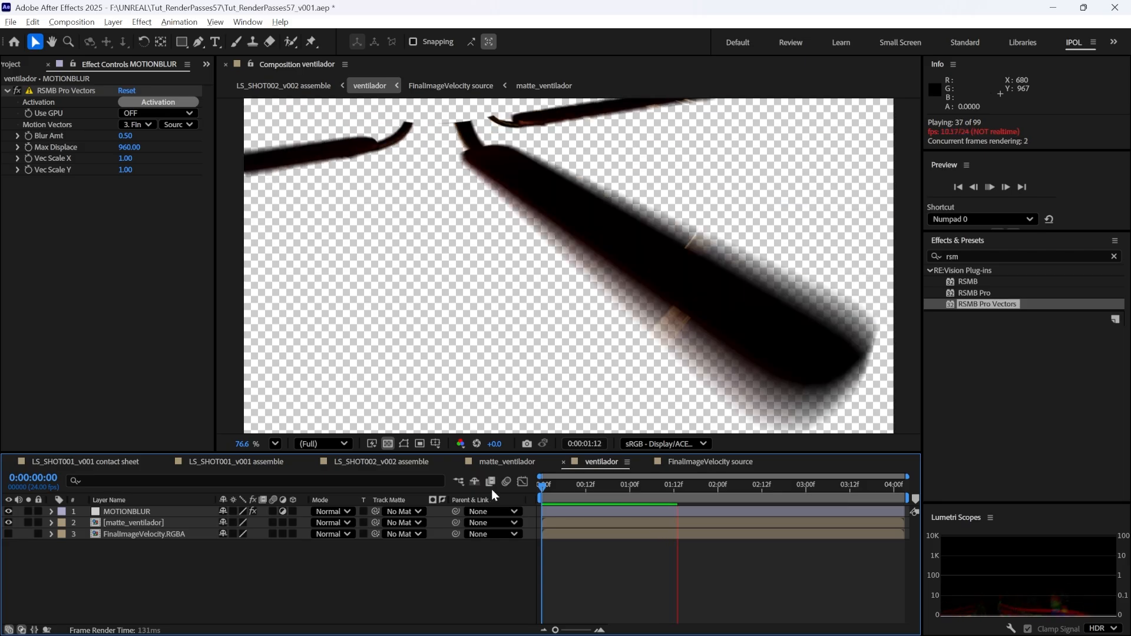
pyautogui.press('space')
pyautogui.moveTo(647, 487); pyautogui.dragTo(543, 489)
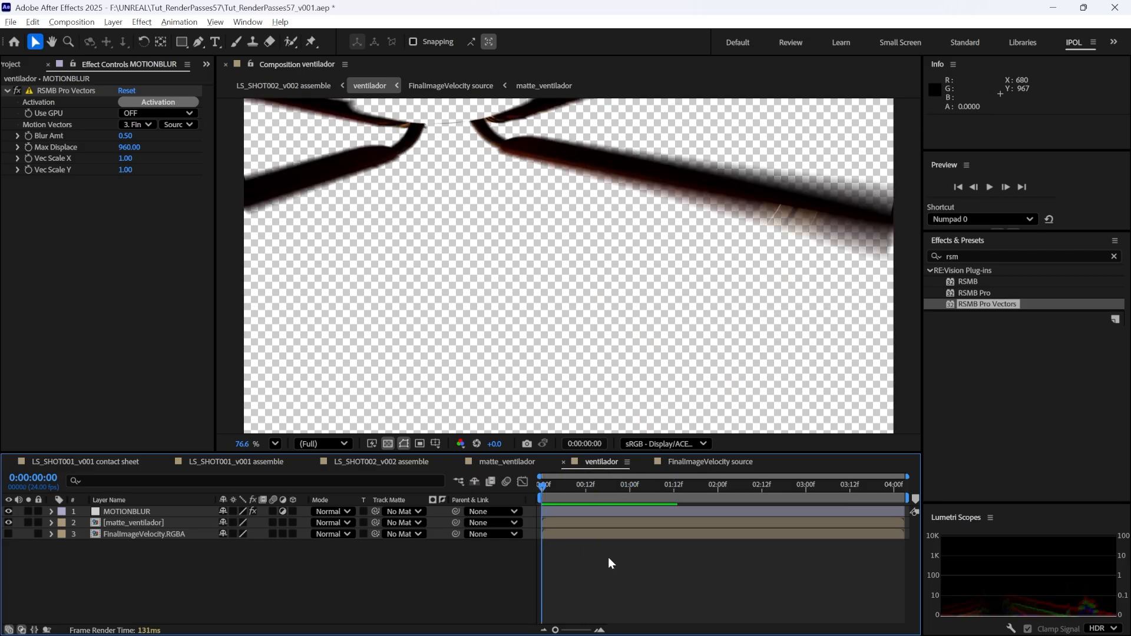
# Step: Open the LS_SHOT002_v002 assemble comp, preview and scrub the blurred fan over the room, and return to the first frame
pyautogui.press('Tab')
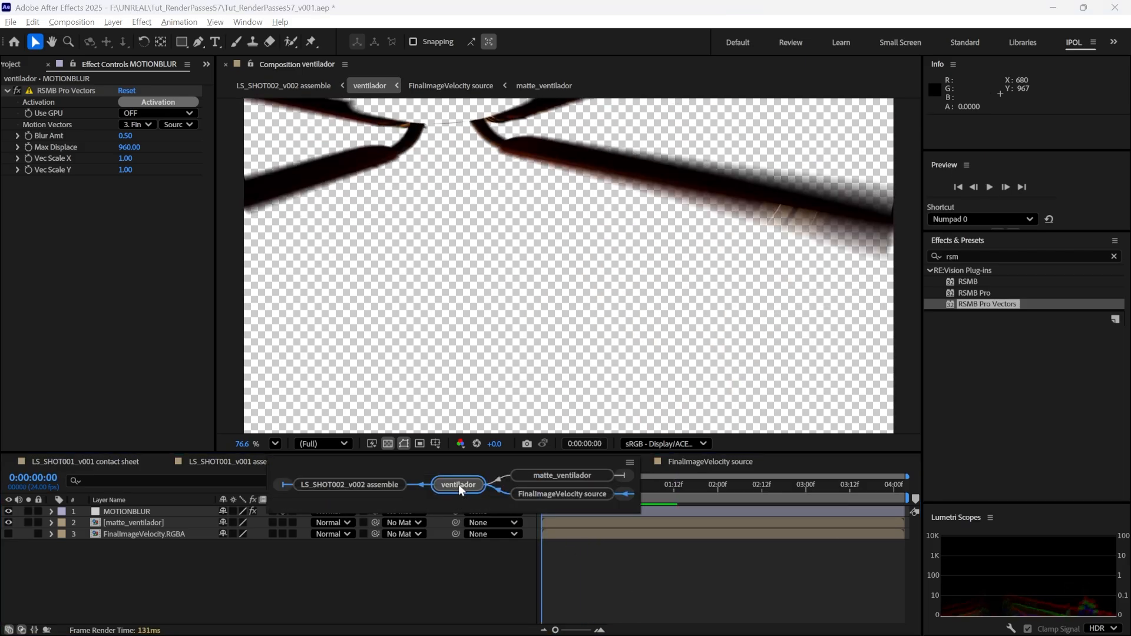
pyautogui.click(391, 488)
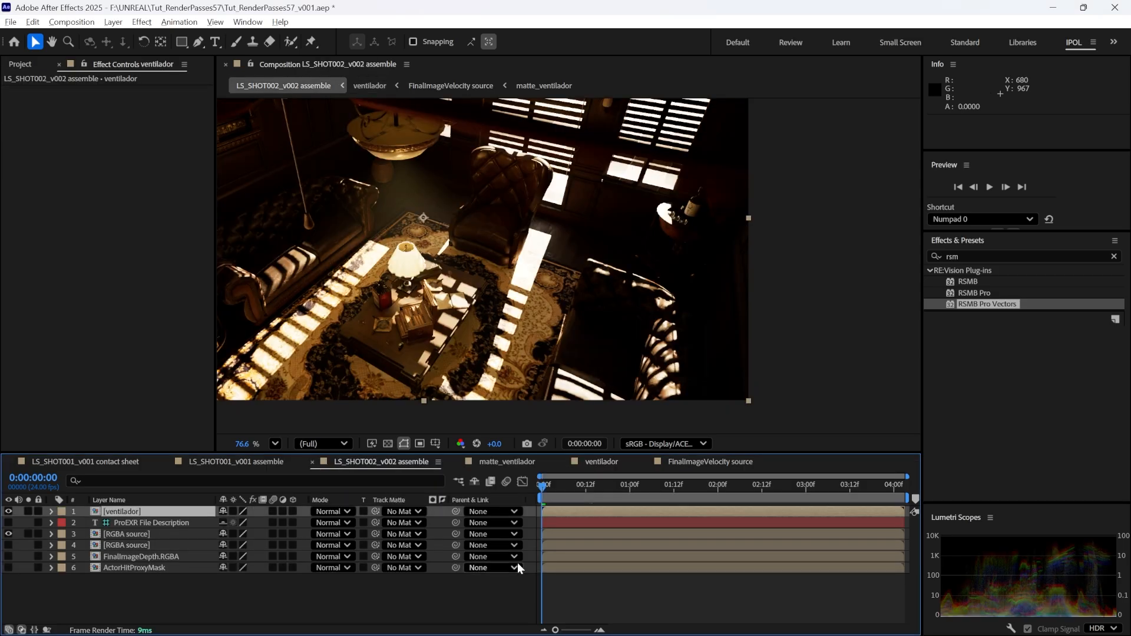
pyautogui.click(631, 595)
pyautogui.press('space')
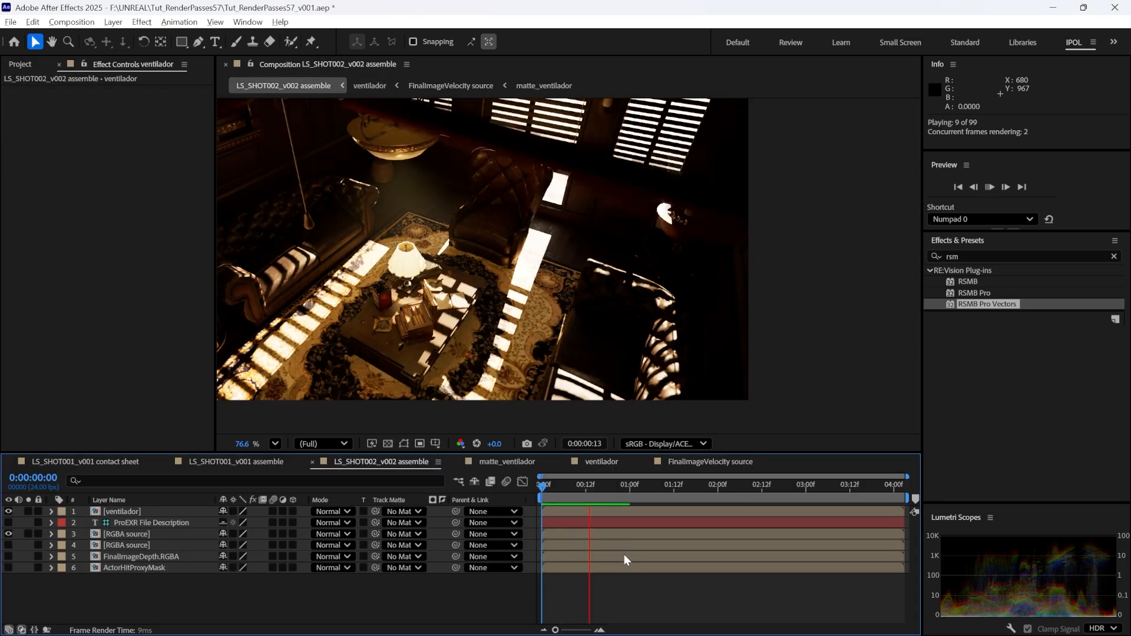
pyautogui.click(667, 487)
pyautogui.moveTo(667, 489)
pyautogui.mouseDown()
pyautogui.moveTo(653, 489)
pyautogui.moveTo(678, 489)
pyautogui.mouseUp()
pyautogui.moveTo(505, 281); pyautogui.dragTo(687, 341, button='middle')
pyautogui.moveTo(677, 487); pyautogui.dragTo(499, 497)
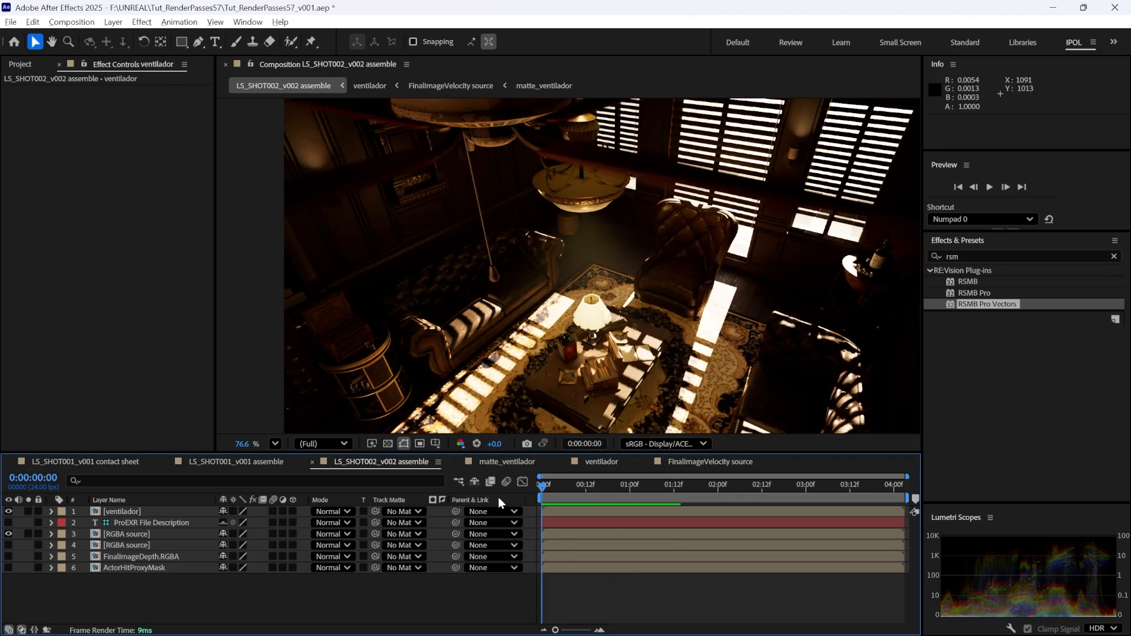
# Step: Play the whole assembled shot to check the fan's motion blur, stop it, and rewind to frame 0
pyautogui.press('space')
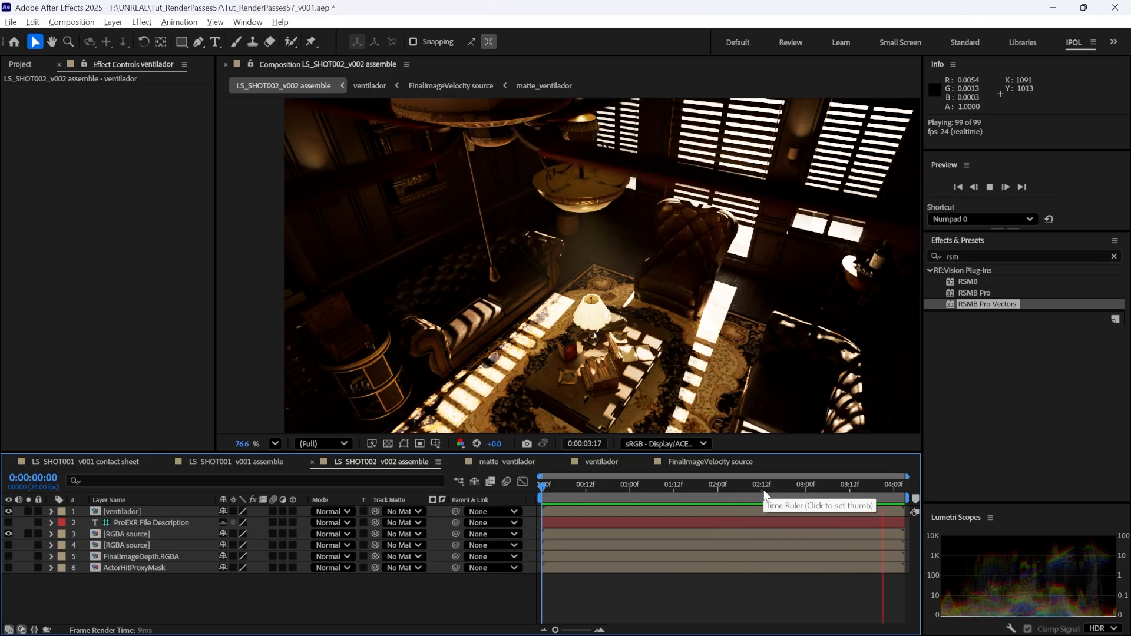
pyautogui.click(801, 493)
pyautogui.moveTo(801, 492); pyautogui.dragTo(497, 496)
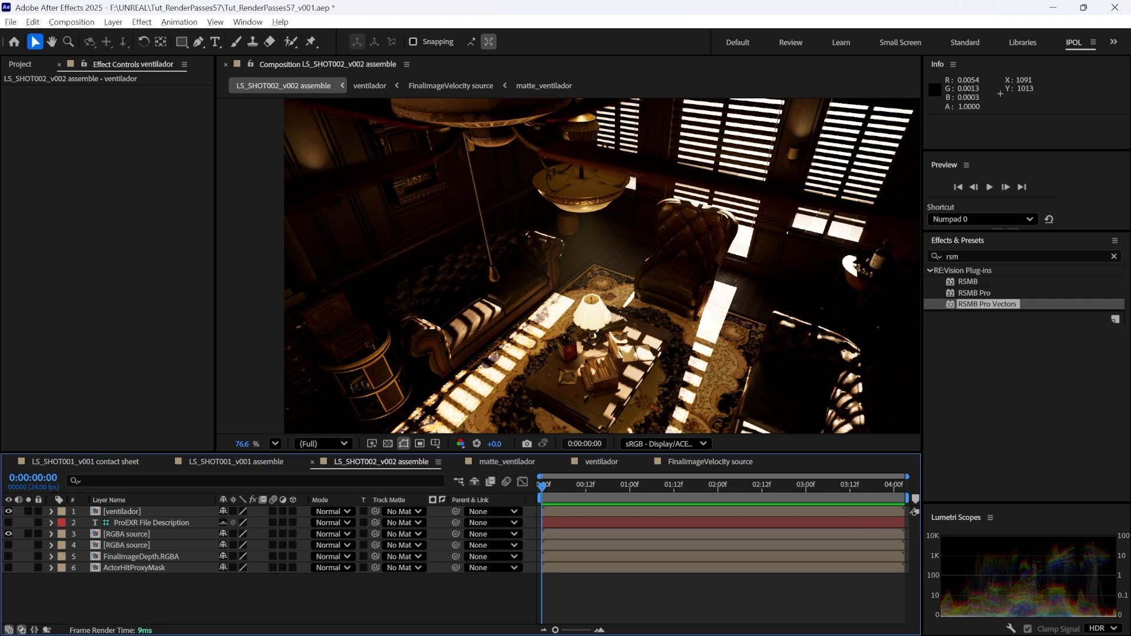
pyautogui.hotkey('alt', 'Tab')
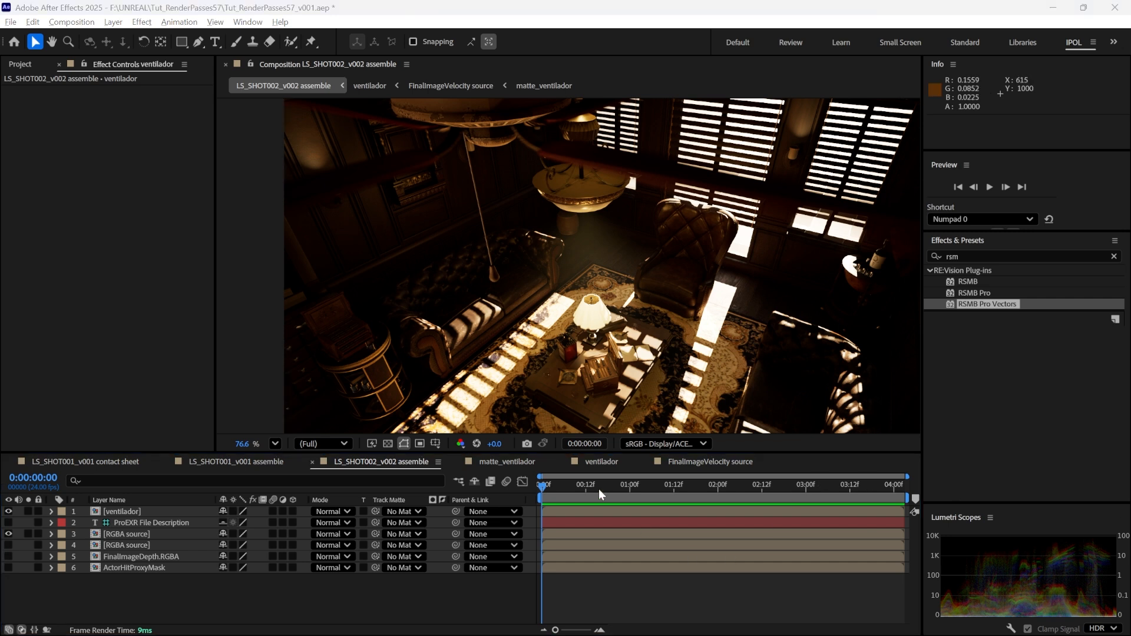
# Step: At frame 19, move the hidden lower RGBA source layer to the top of the stack and toggle its visibility to compare the blade edge
pyautogui.moveTo(598, 489); pyautogui.dragTo(612, 489)
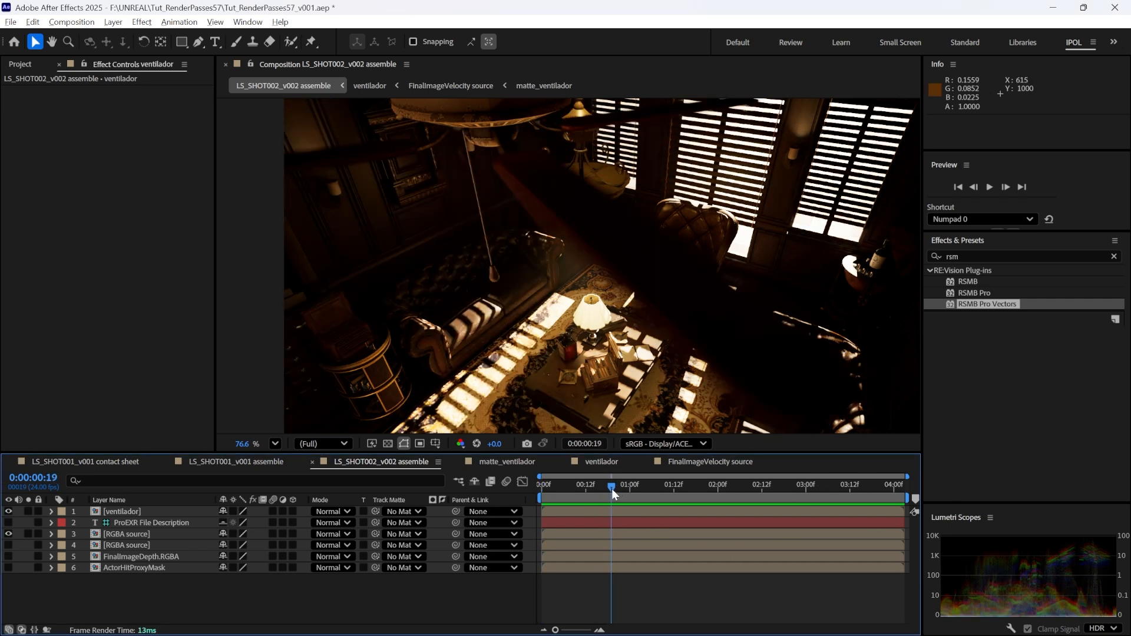
pyautogui.scroll(8, 656, 356)
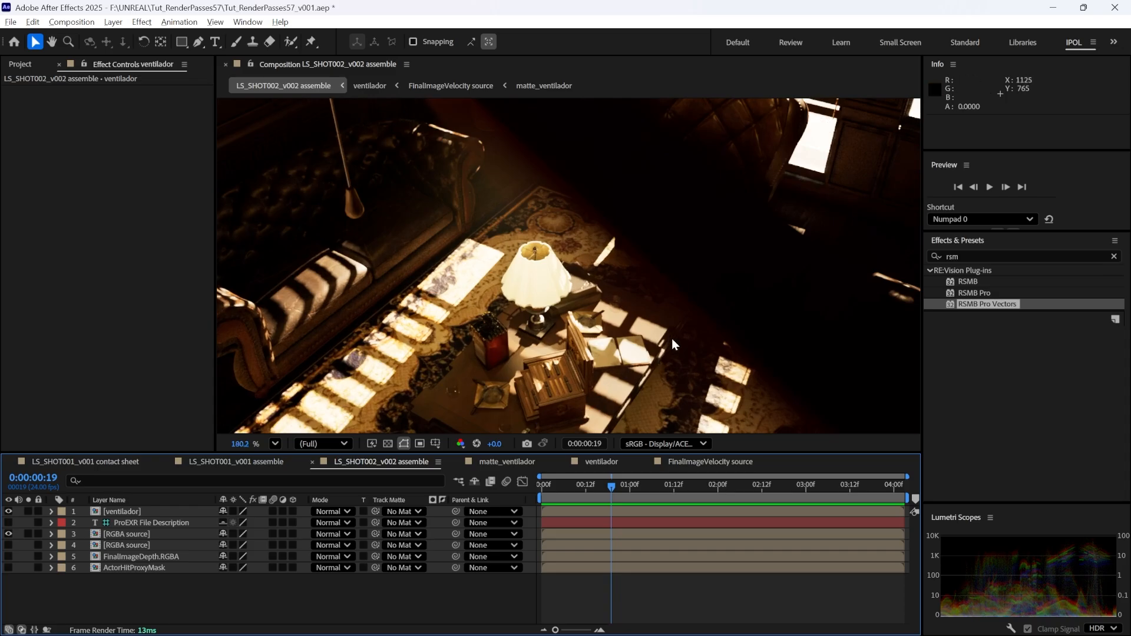
pyautogui.moveTo(665, 277); pyautogui.dragTo(617, 338)
pyautogui.scroll(1, 618, 324)
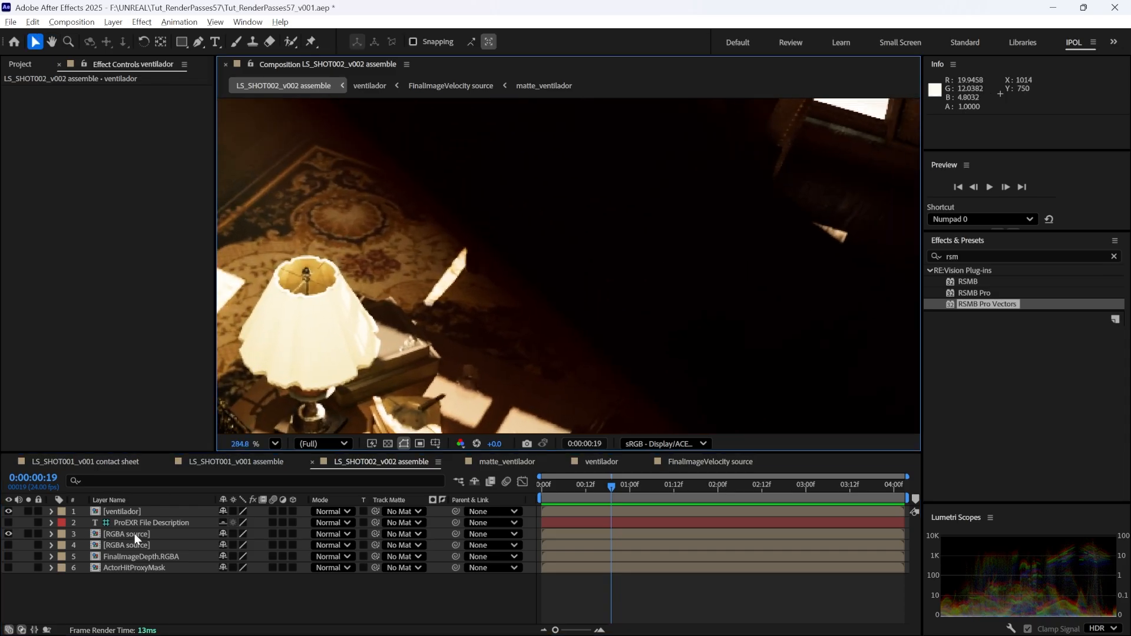
pyautogui.moveTo(120, 546); pyautogui.dragTo(129, 509)
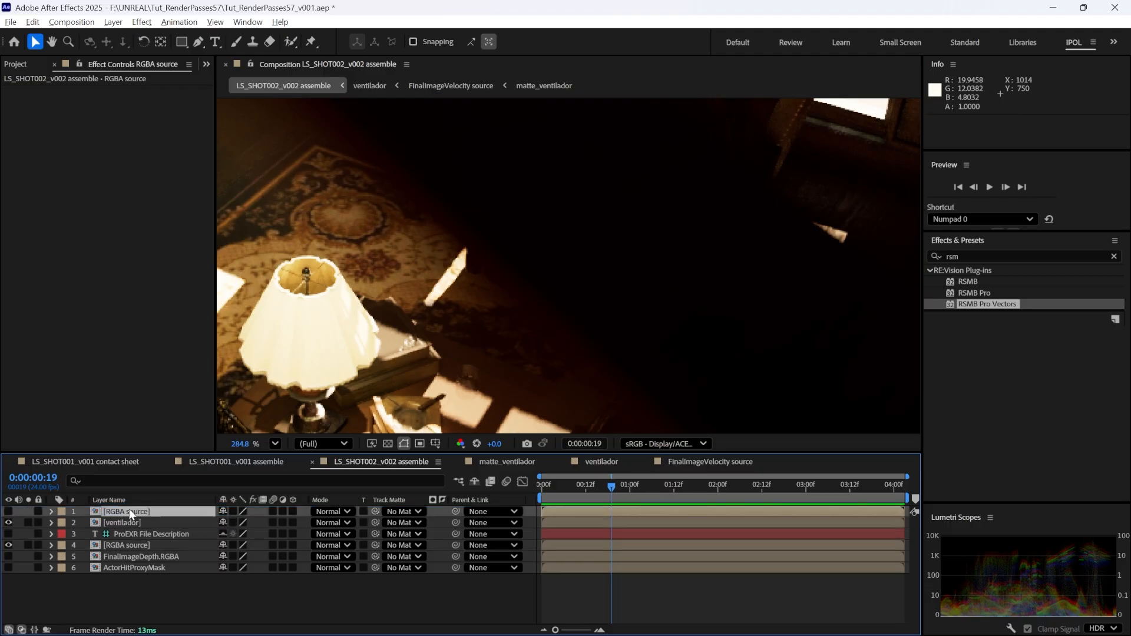
pyautogui.click(9, 512)
pyautogui.click(8, 512)
pyautogui.click(9, 512)
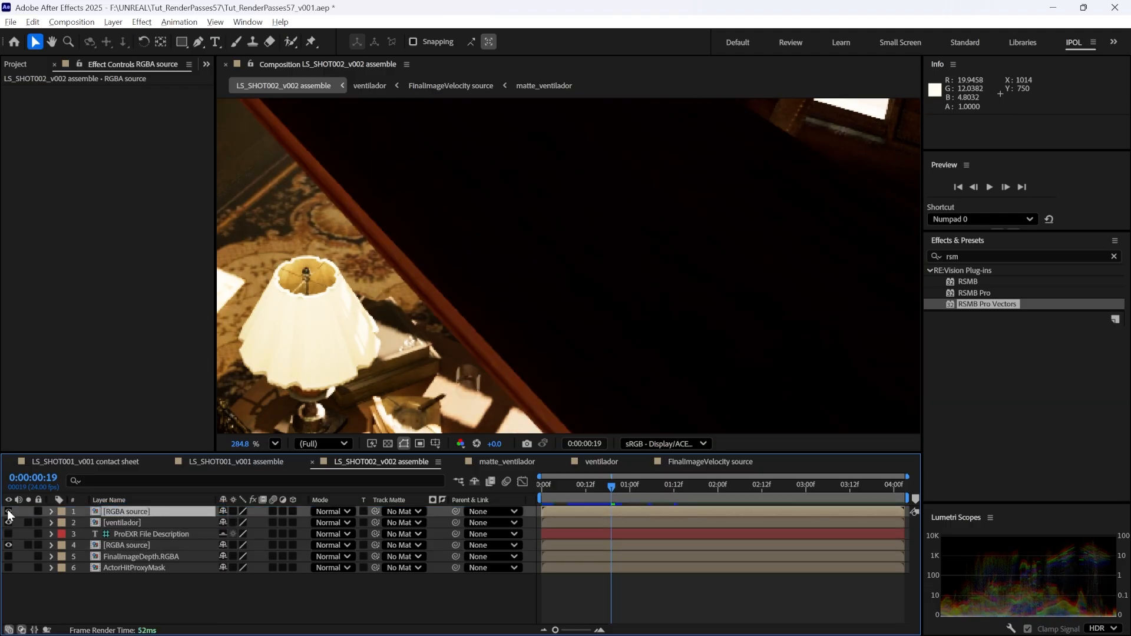
pyautogui.click(8, 512)
# Step: Compare the blurred and original fan blade in front of the sofa by toggling the top RGBA source layer, leaving it hidden
pyautogui.scroll(-4, 400, 280)
pyautogui.moveTo(413, 275); pyautogui.dragTo(621, 426)
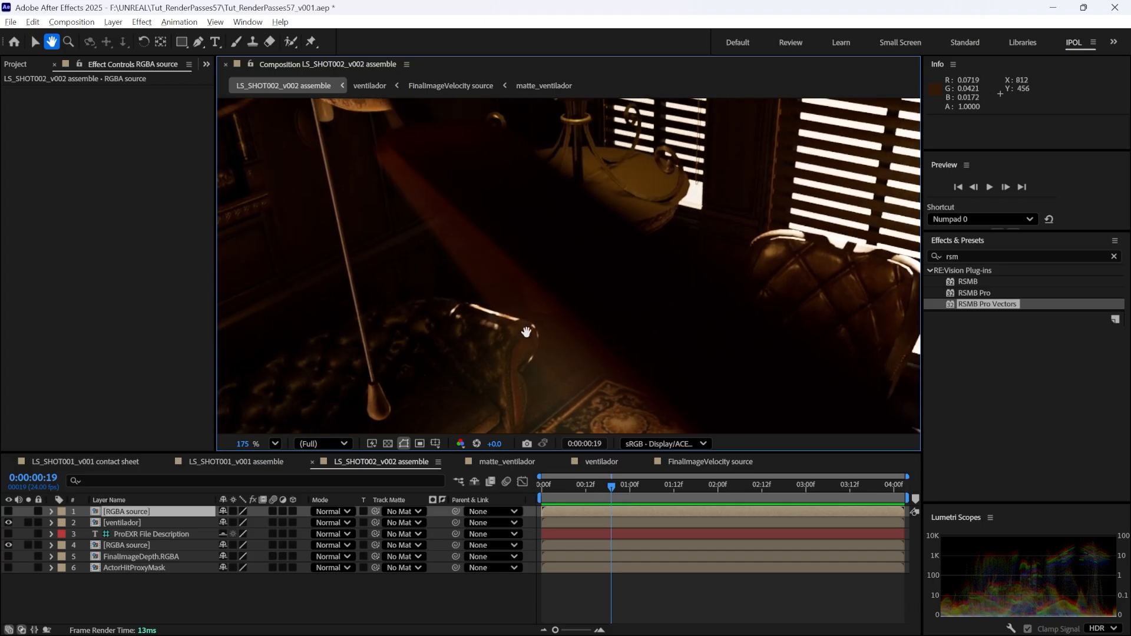
pyautogui.click(9, 512)
pyautogui.click(8, 512)
pyautogui.click(8, 512)
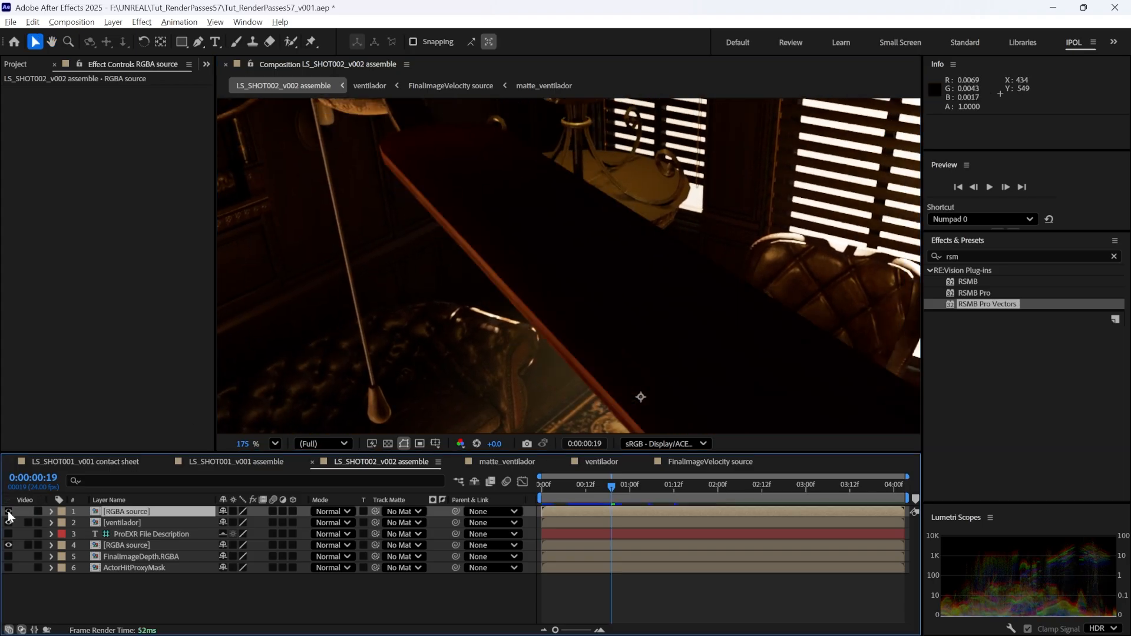
pyautogui.click(8, 512)
pyautogui.click(8, 512)
pyautogui.click(8, 512)
# Step: Compare the blurred and original fan blade against the window blinds by toggling the top RGBA source layer, leaving it hidden
pyautogui.press('space')
pyautogui.moveTo(396, 239); pyautogui.dragTo(511, 315)
pyautogui.moveTo(678, 295); pyautogui.dragTo(434, 345)
pyautogui.moveTo(669, 245); pyautogui.dragTo(533, 255)
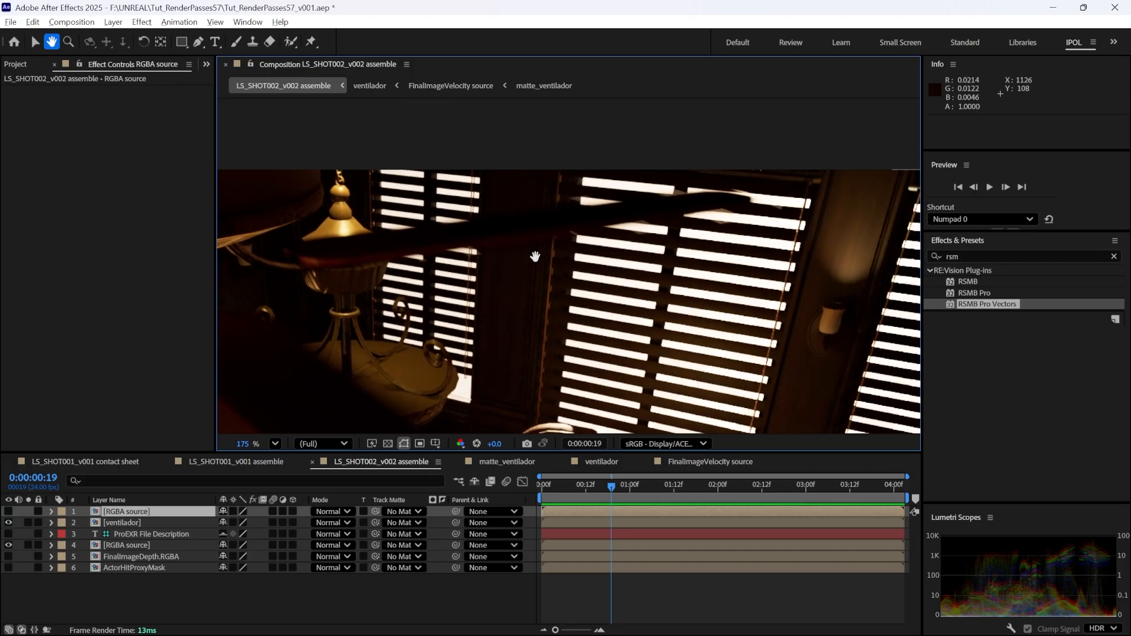
pyautogui.scroll(2, 664, 243)
pyautogui.moveTo(664, 242); pyautogui.dragTo(673, 267)
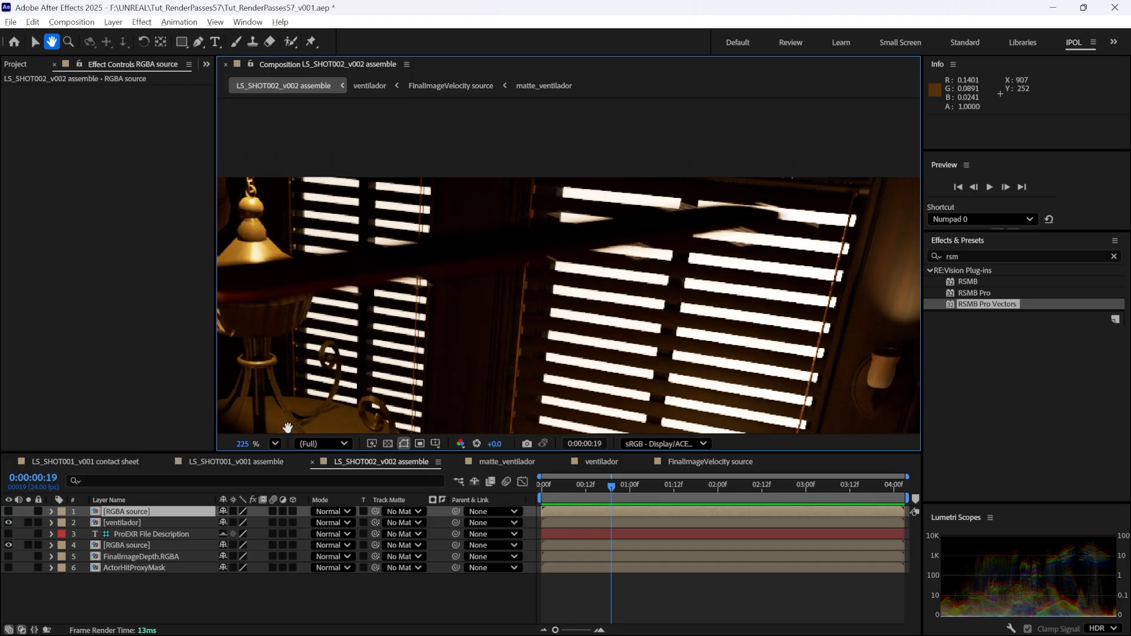
pyautogui.click(9, 511)
pyautogui.click(9, 512)
pyautogui.click(9, 511)
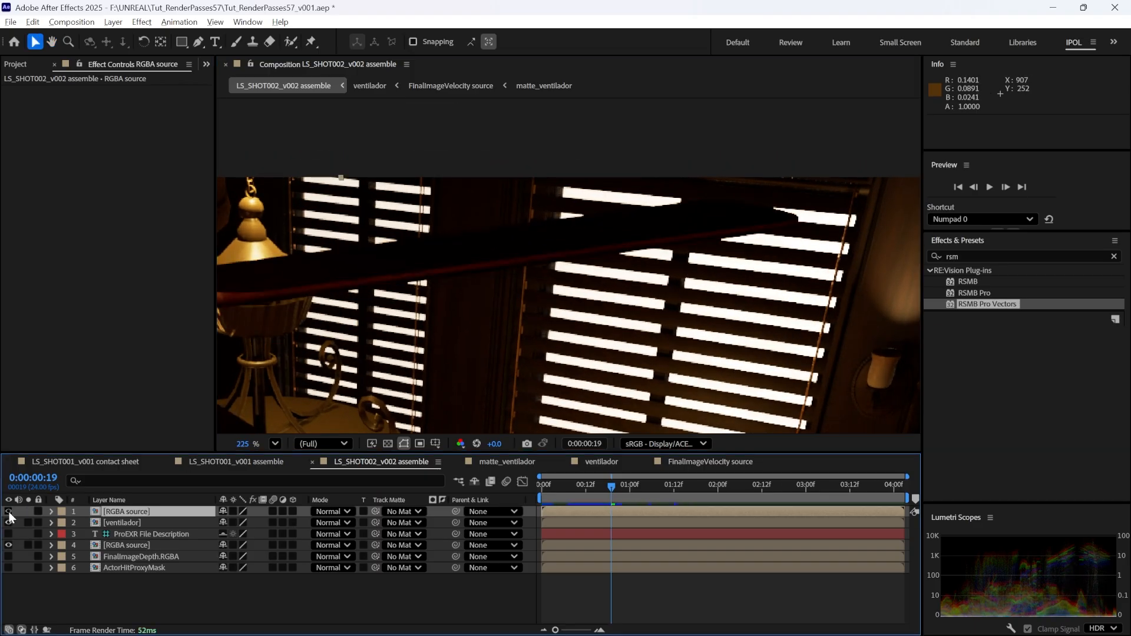
pyautogui.click(9, 511)
pyautogui.click(9, 511)
pyautogui.click(9, 511)
# Step: Bring the full frame into view and play back the assembled shot with the blurred fan
pyautogui.scroll(-4, 413, 328)
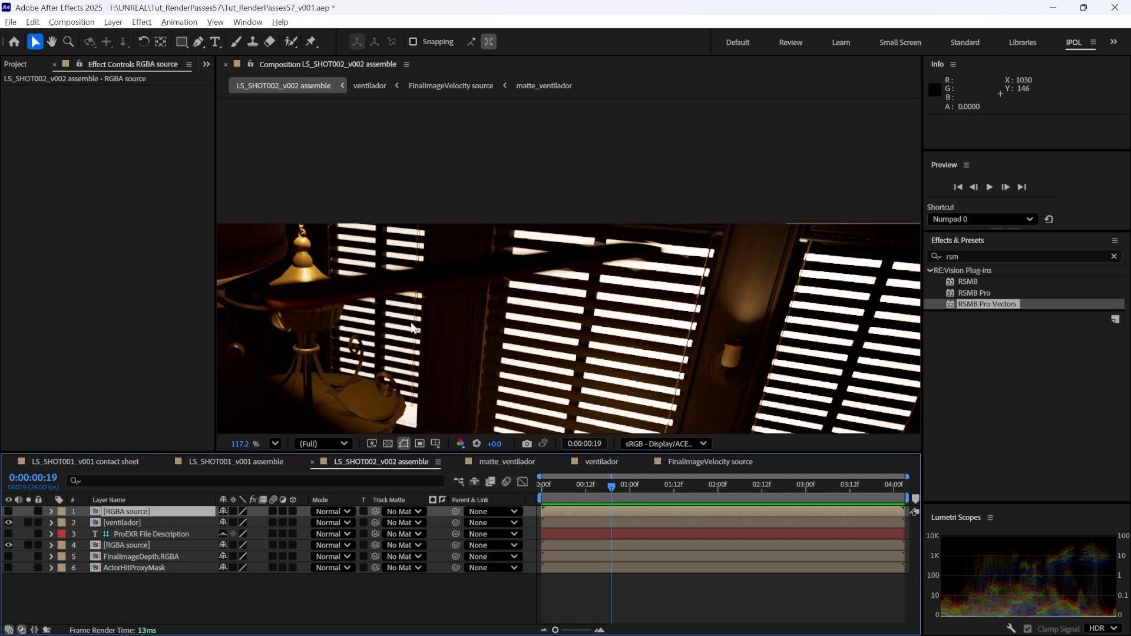
pyautogui.scroll(-5, 413, 329)
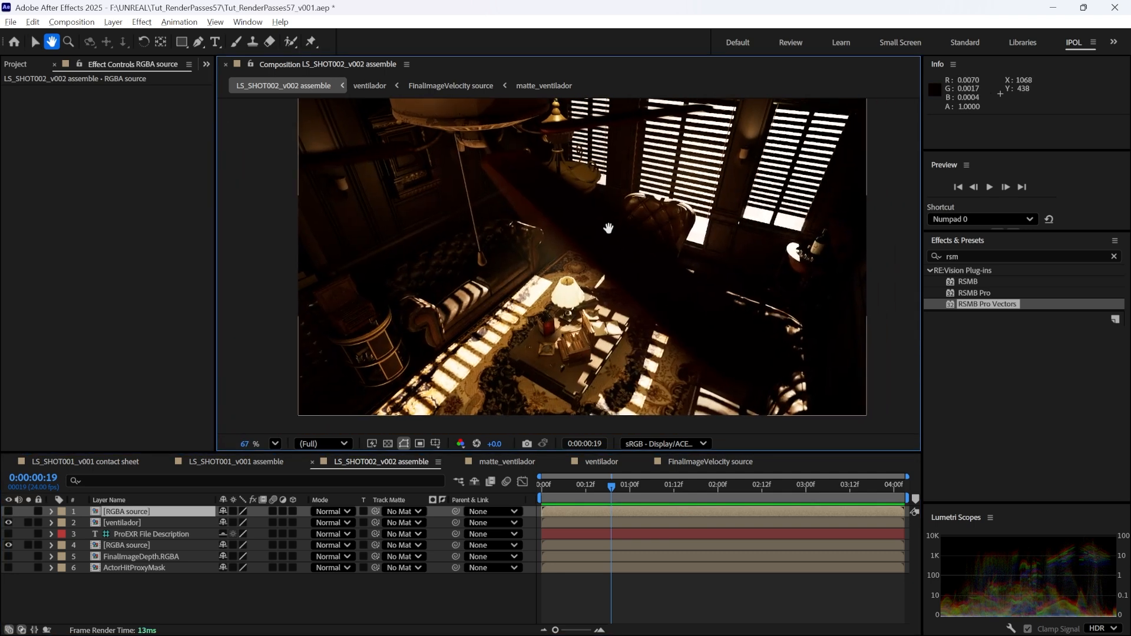
pyautogui.moveTo(609, 228); pyautogui.dragTo(582, 241)
pyautogui.click(452, 589)
pyautogui.press('space')
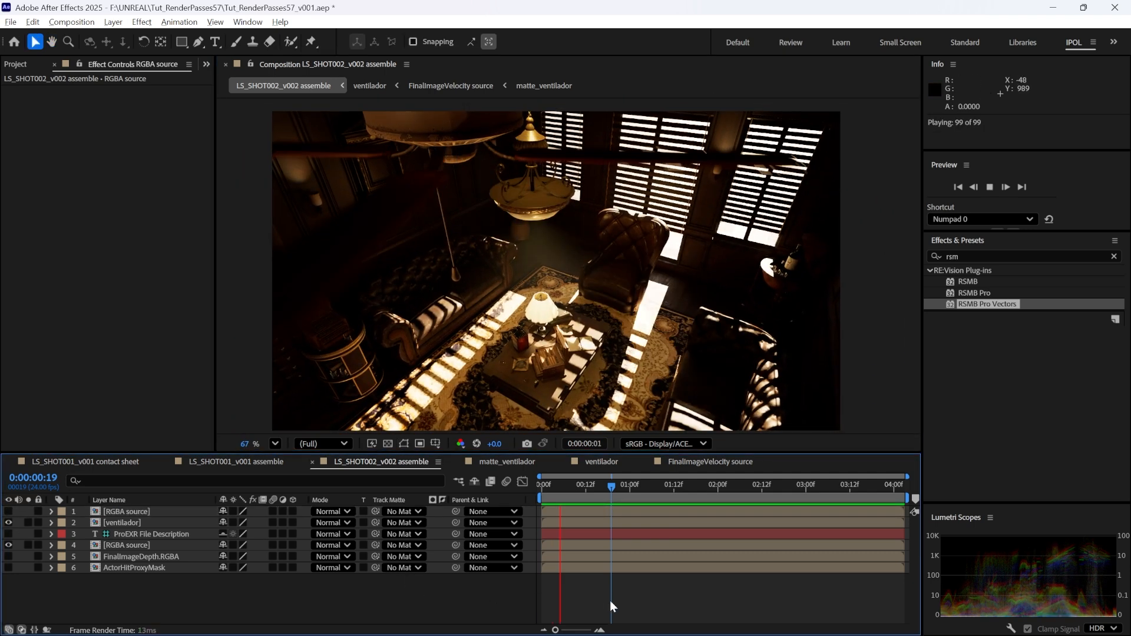